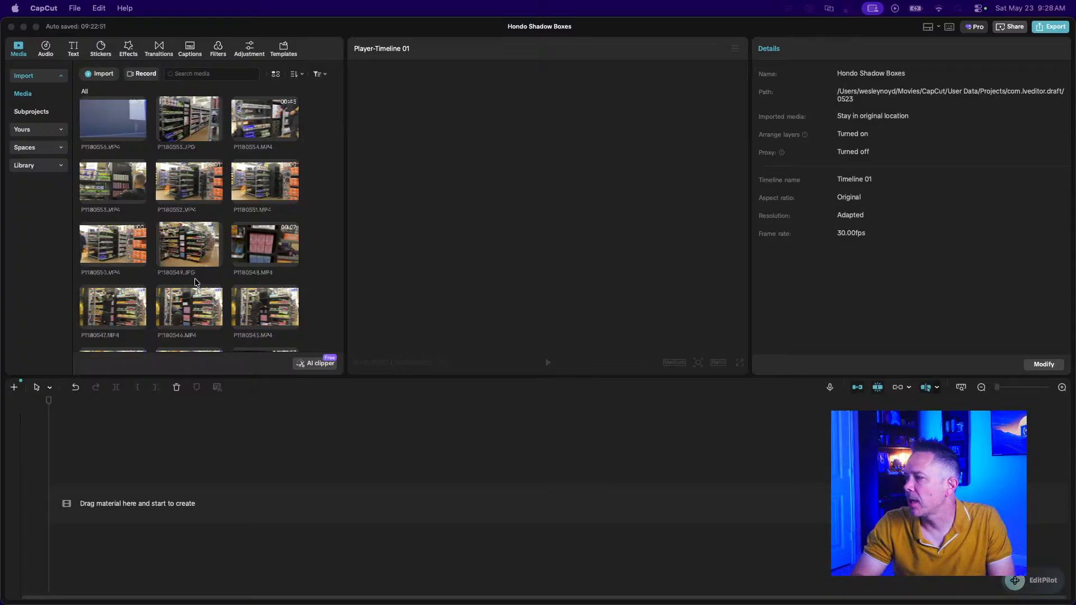
# Sort the media library by Time created, earliest first, so van clip P1180536 leads.
pyautogui.scroll(-5, 207, 187)
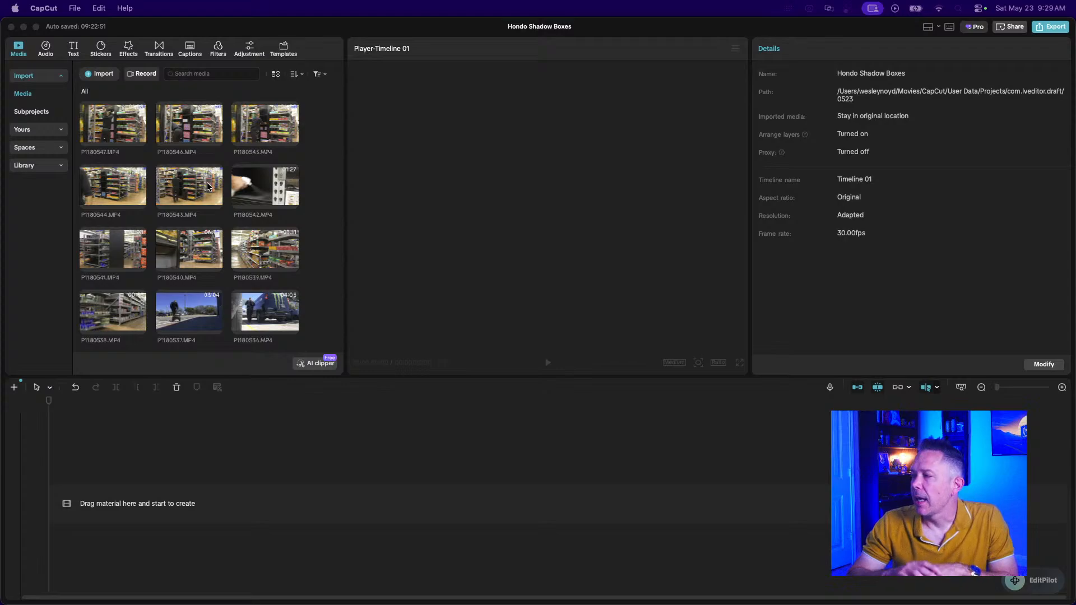
pyautogui.scroll(2, 264, 189)
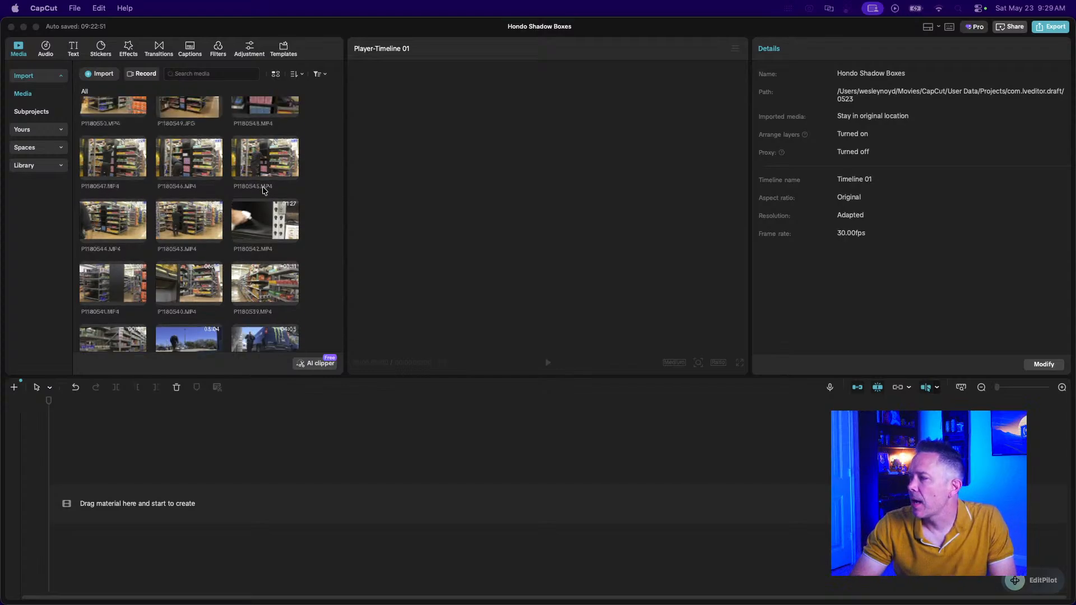
pyautogui.scroll(5, 262, 190)
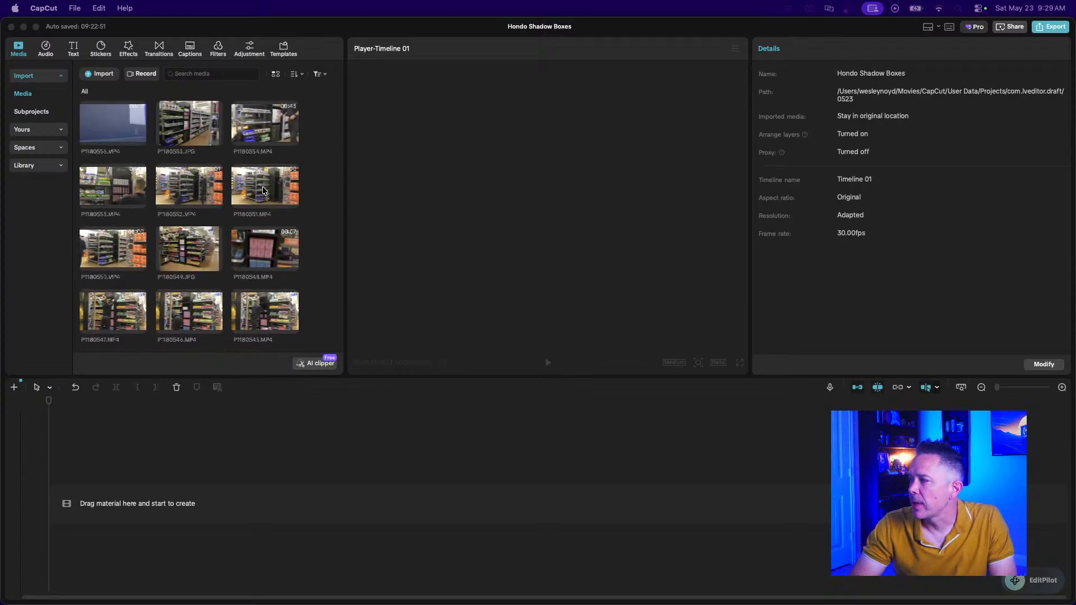
pyautogui.scroll(-4, 263, 189)
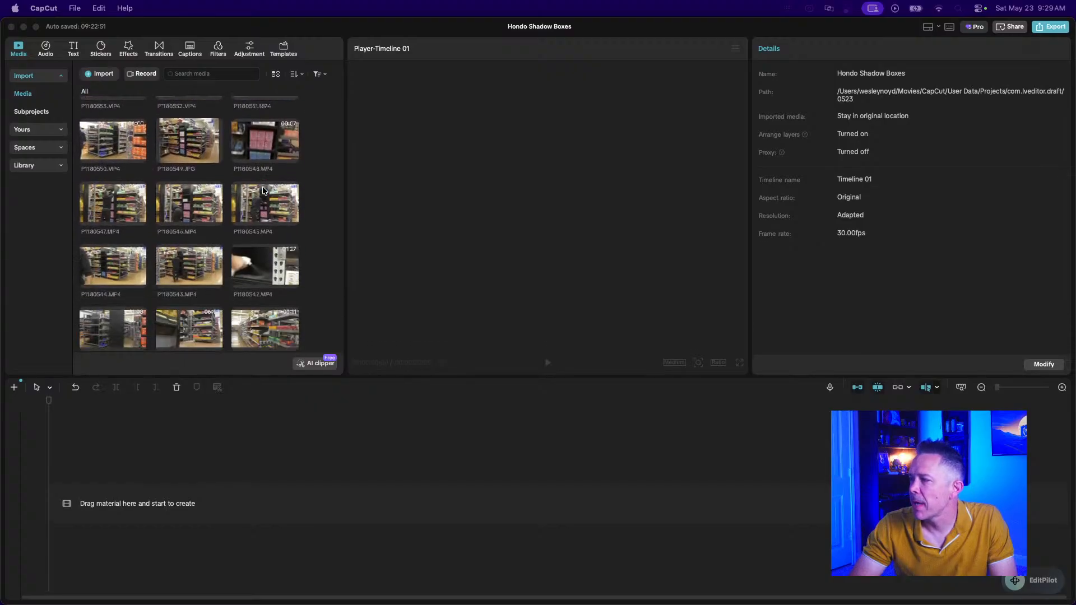
pyautogui.scroll(-3, 263, 191)
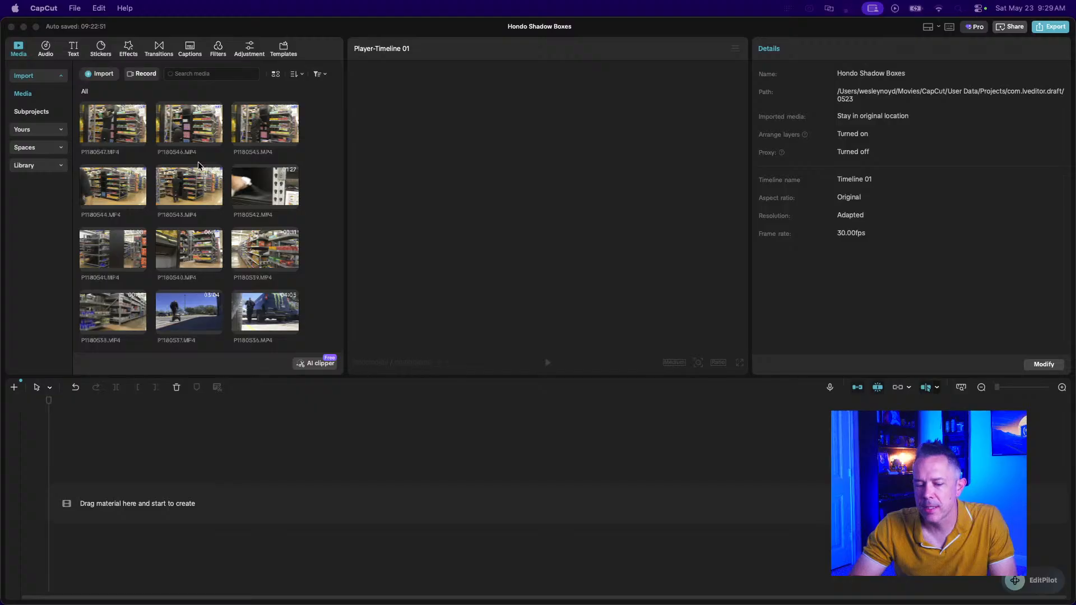
pyautogui.scroll(2, 197, 163)
pyautogui.scroll(-2, 198, 165)
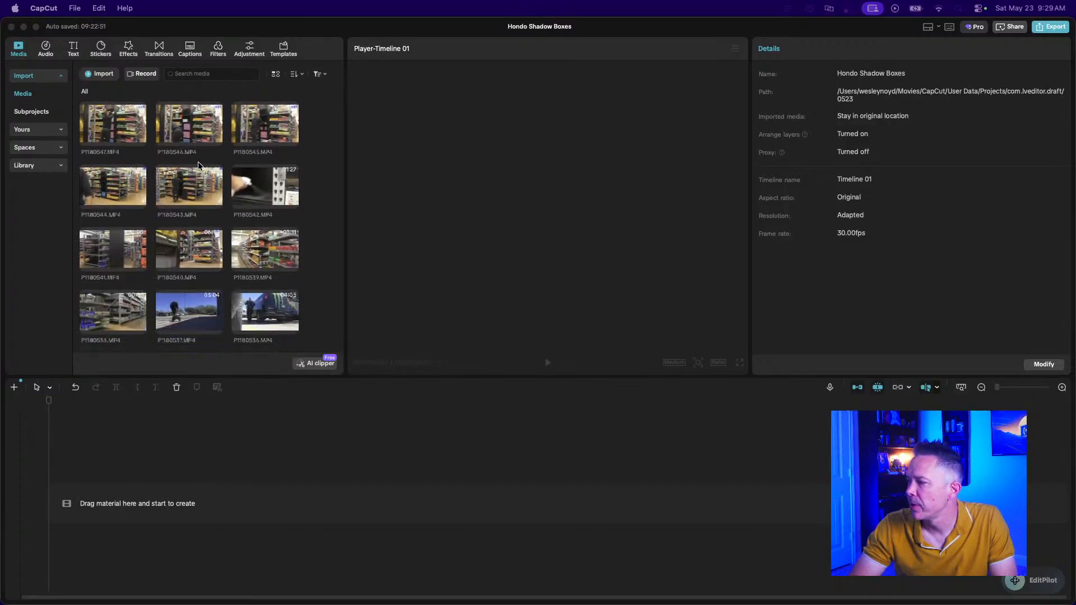
pyautogui.scroll(8, 198, 166)
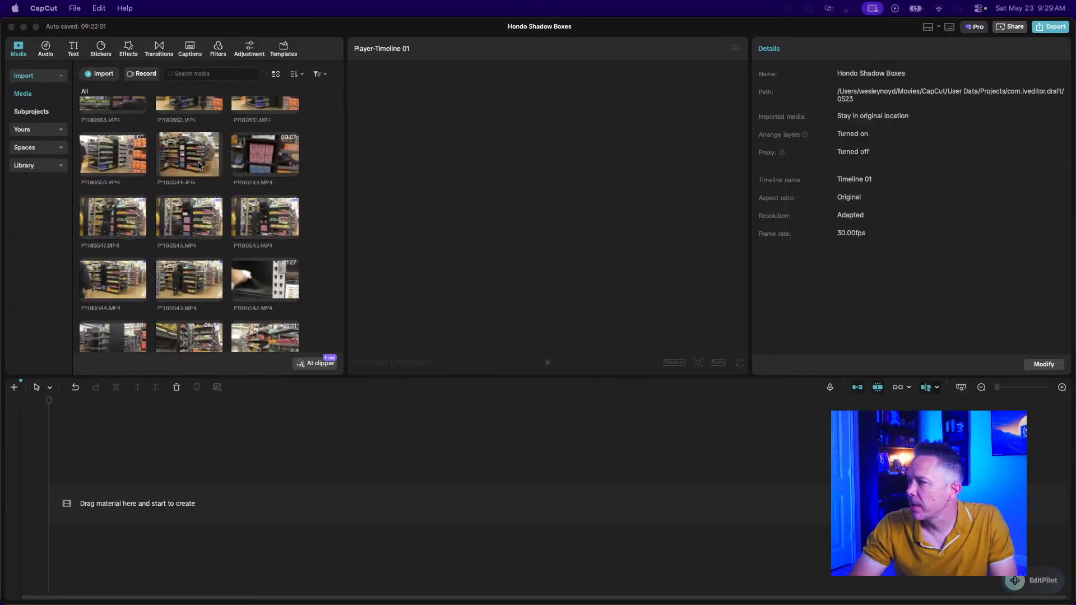
pyautogui.scroll(-6, 198, 165)
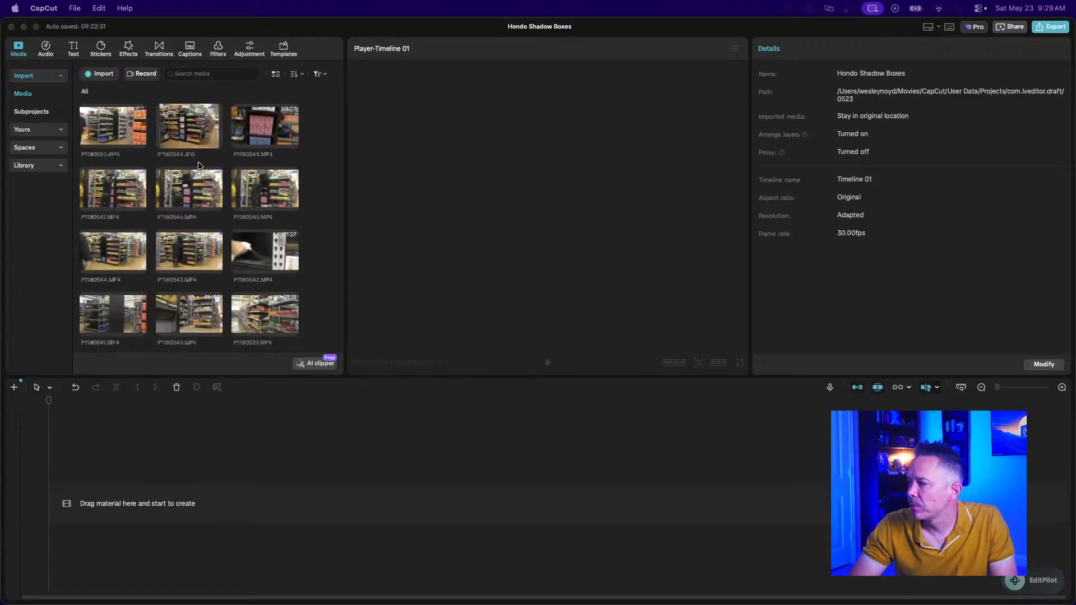
pyautogui.scroll(-2, 198, 165)
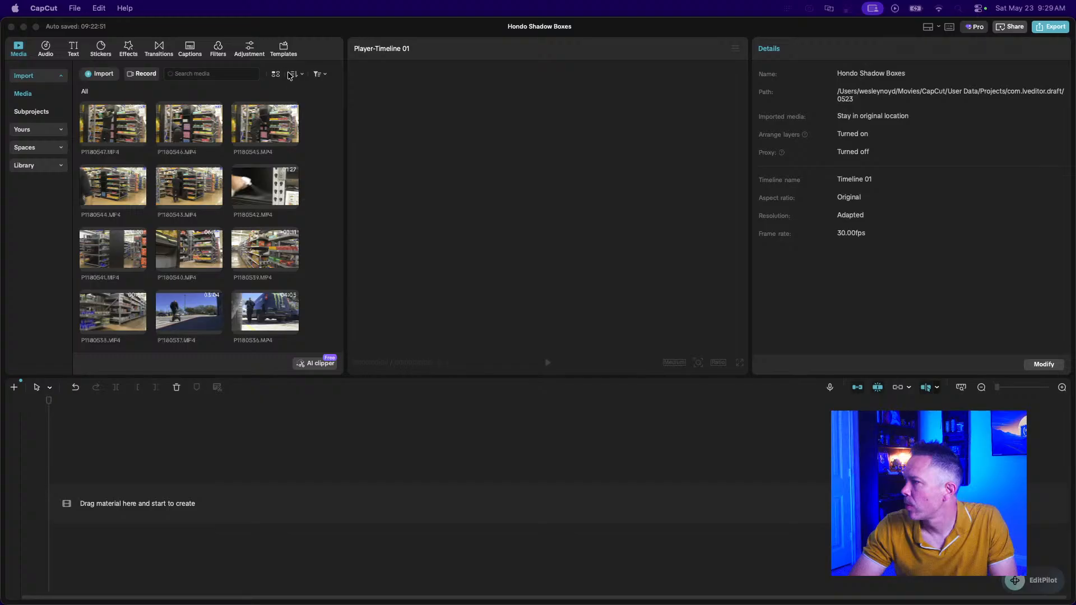
pyautogui.scroll(9, 200, 264)
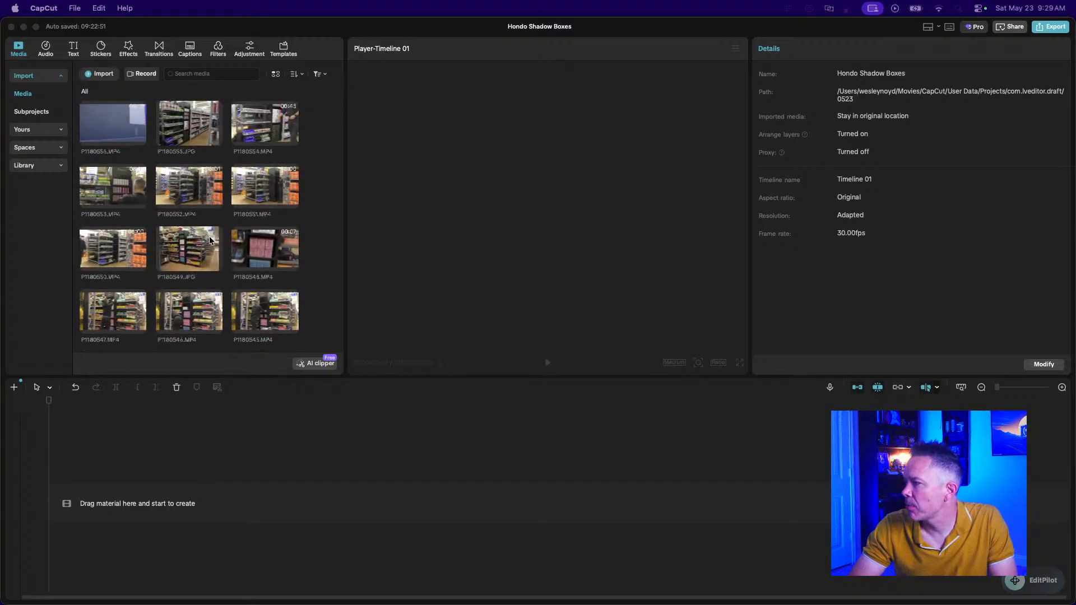
pyautogui.click(296, 75)
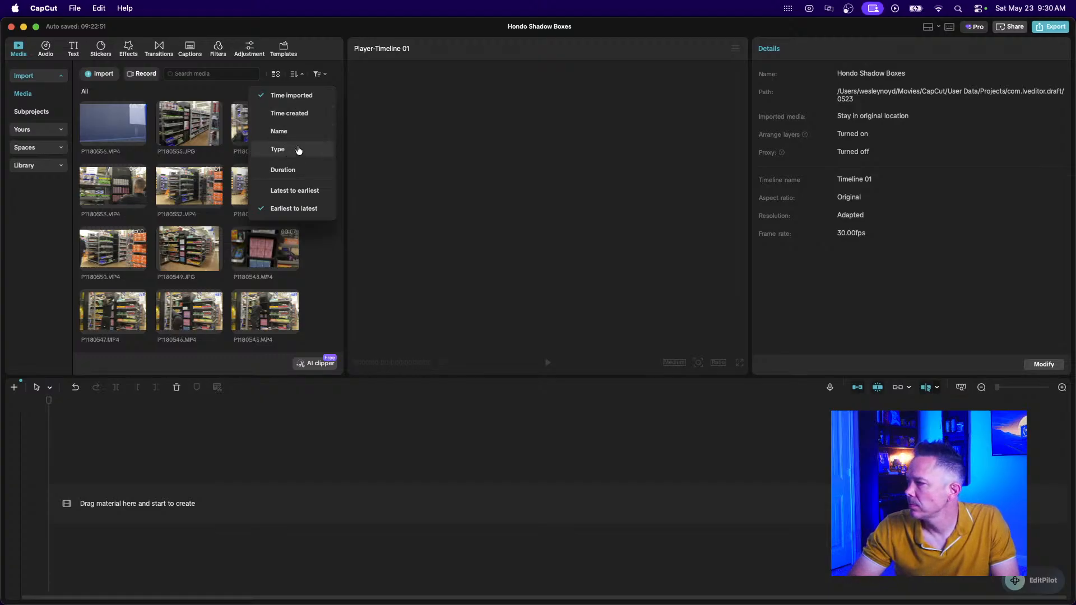
pyautogui.click(287, 115)
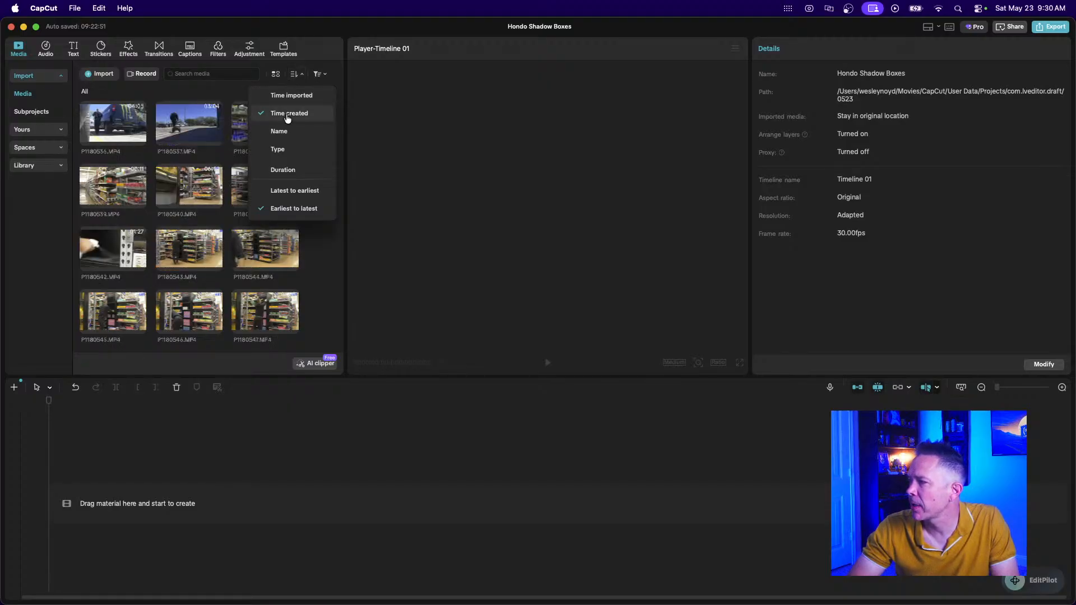
pyautogui.click(330, 309)
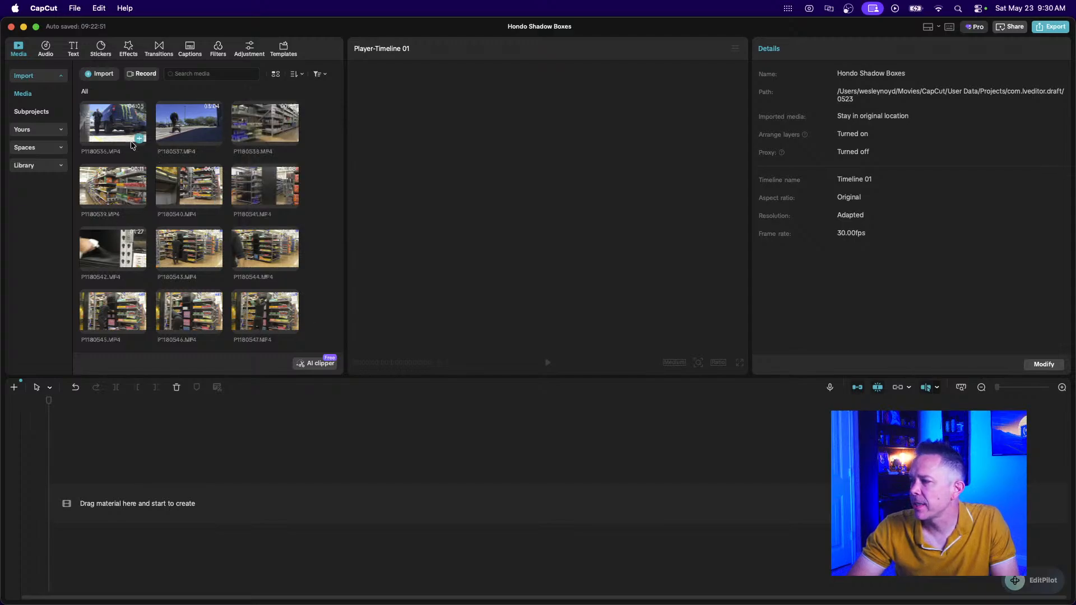
# Marquee-select all 21 media items and drag them onto the empty timeline.
pyautogui.scroll(-5, 170, 246)
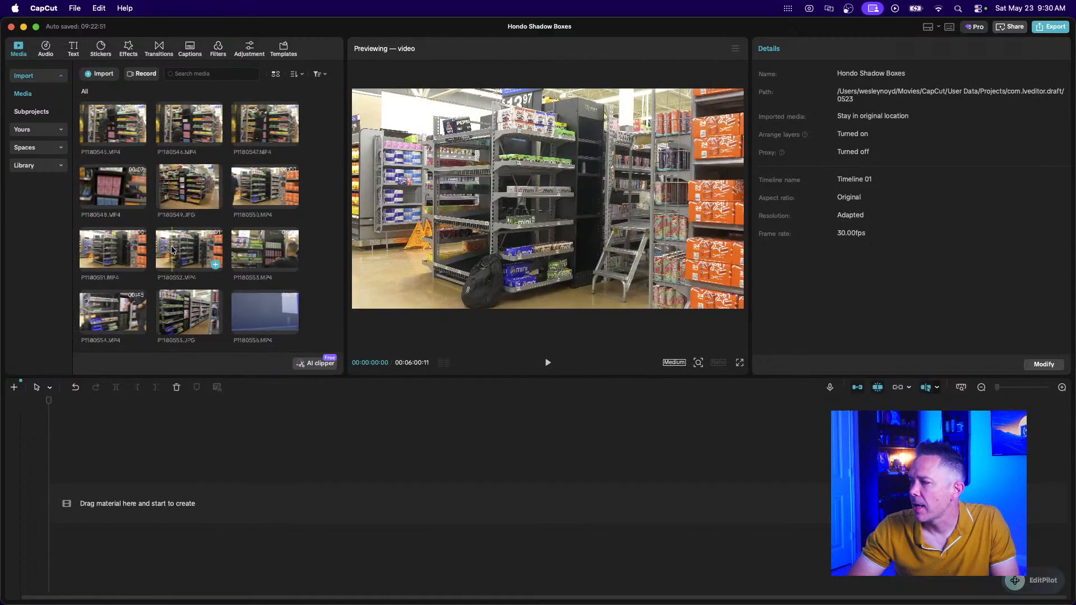
pyautogui.scroll(5, 170, 245)
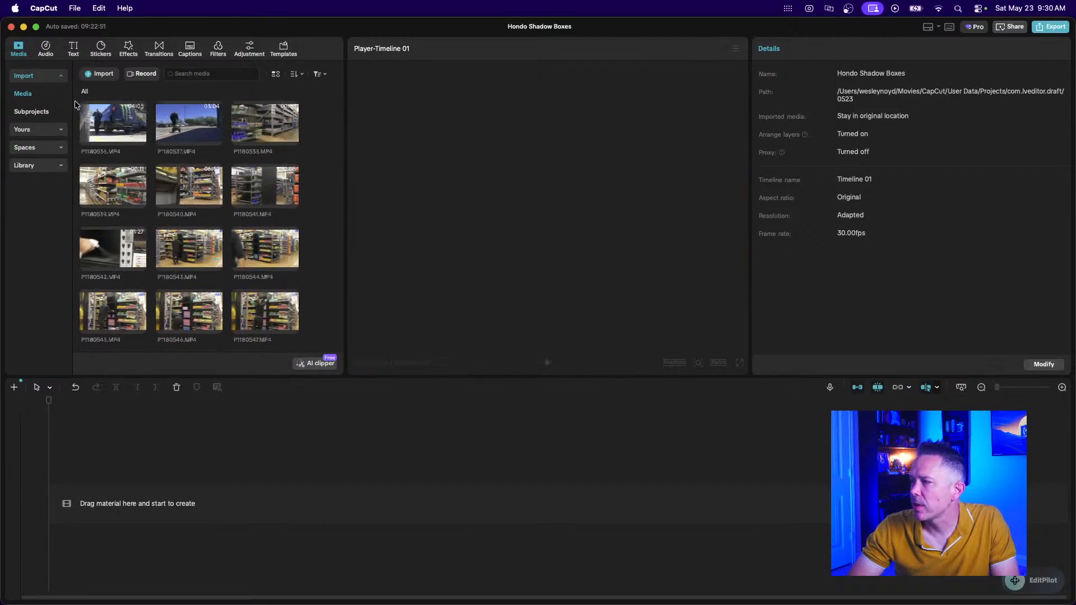
pyautogui.moveTo(75, 104); pyautogui.dragTo(310, 338)
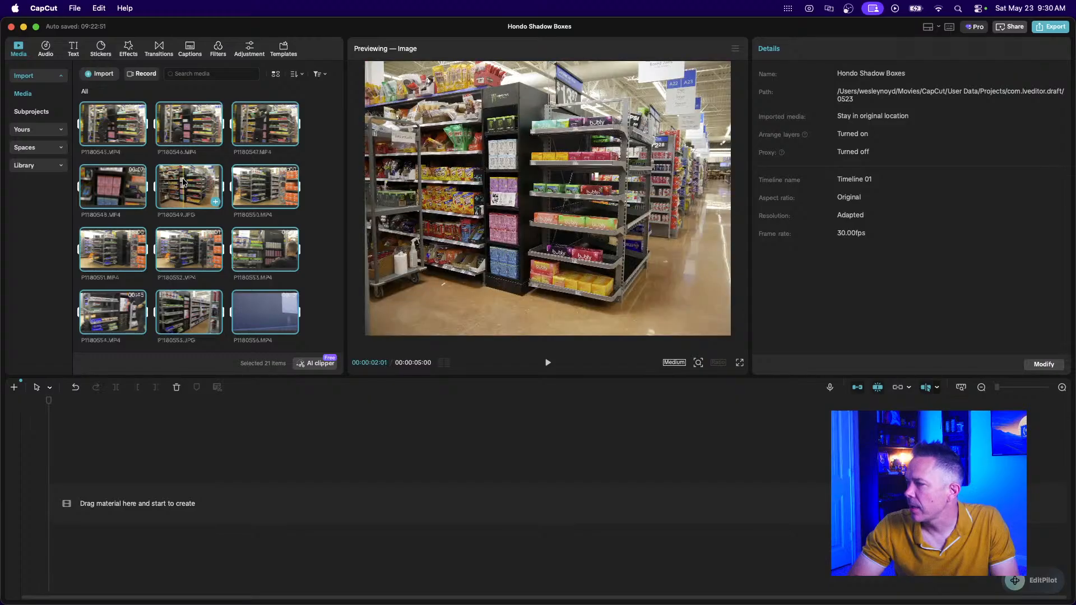
pyautogui.moveTo(242, 195); pyautogui.dragTo(103, 481)
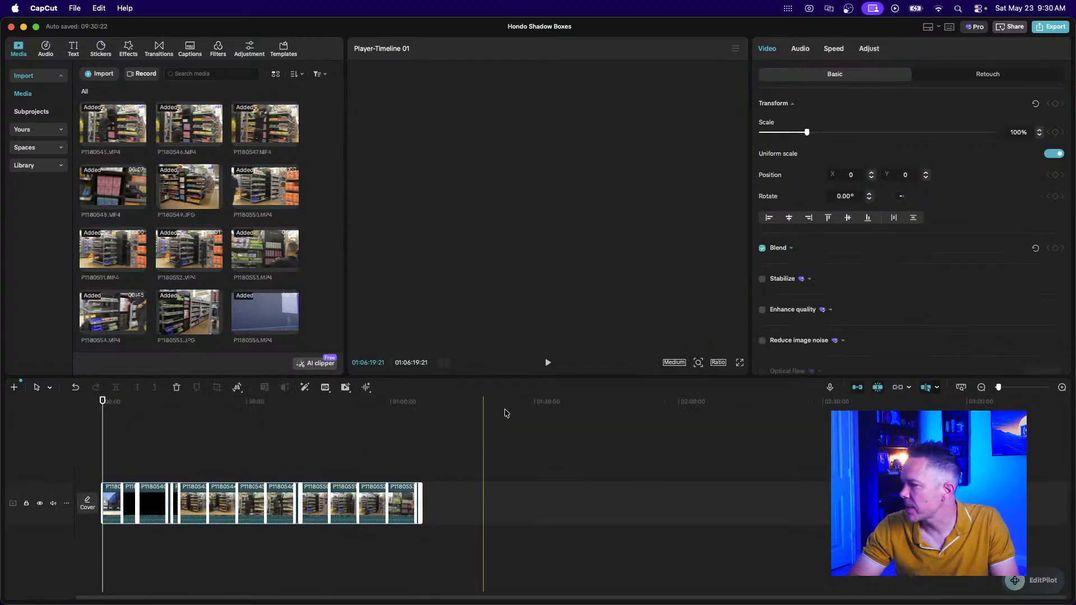
pyautogui.click(1062, 387)
pyautogui.click(1062, 387)
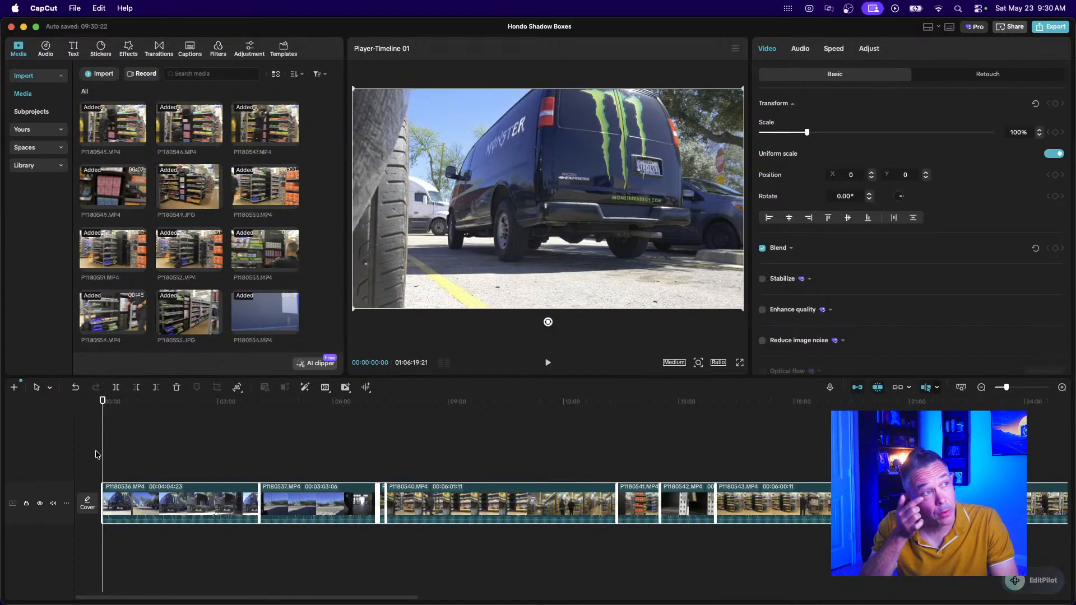
pyautogui.click(162, 501)
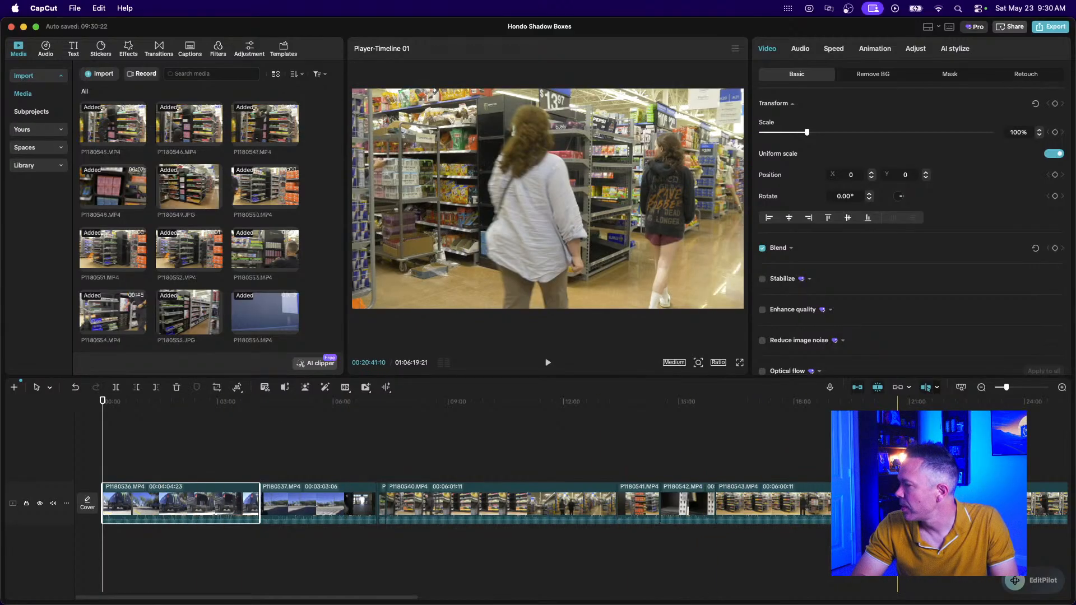
pyautogui.hscroll(10, 511, 460)
pyautogui.hscroll(5, 510, 460)
pyautogui.click(981, 388)
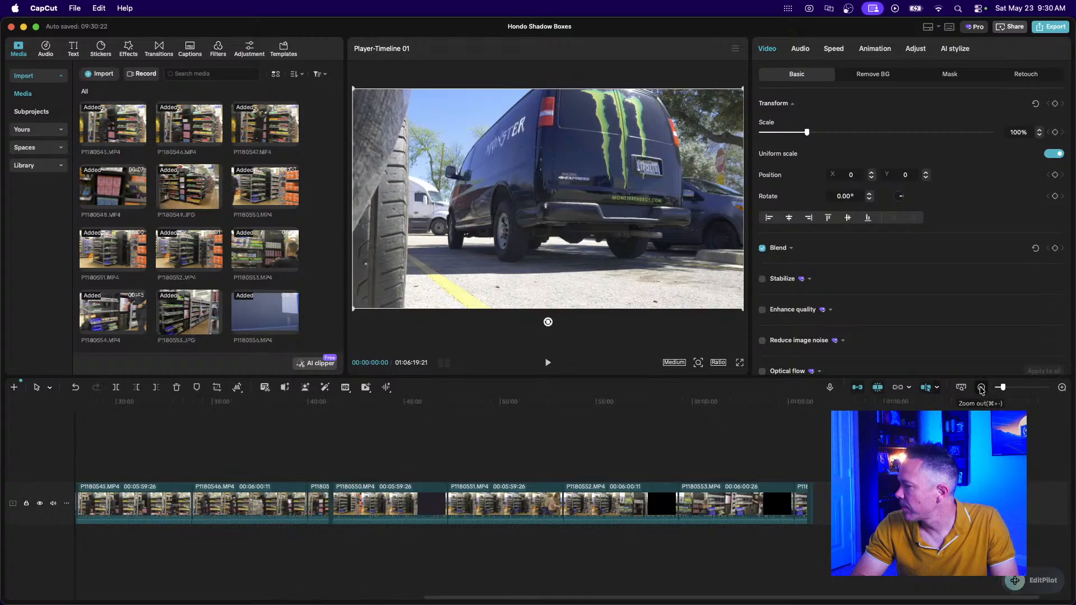
pyautogui.click(981, 387)
pyautogui.moveTo(751, 461); pyautogui.dragTo(88, 521)
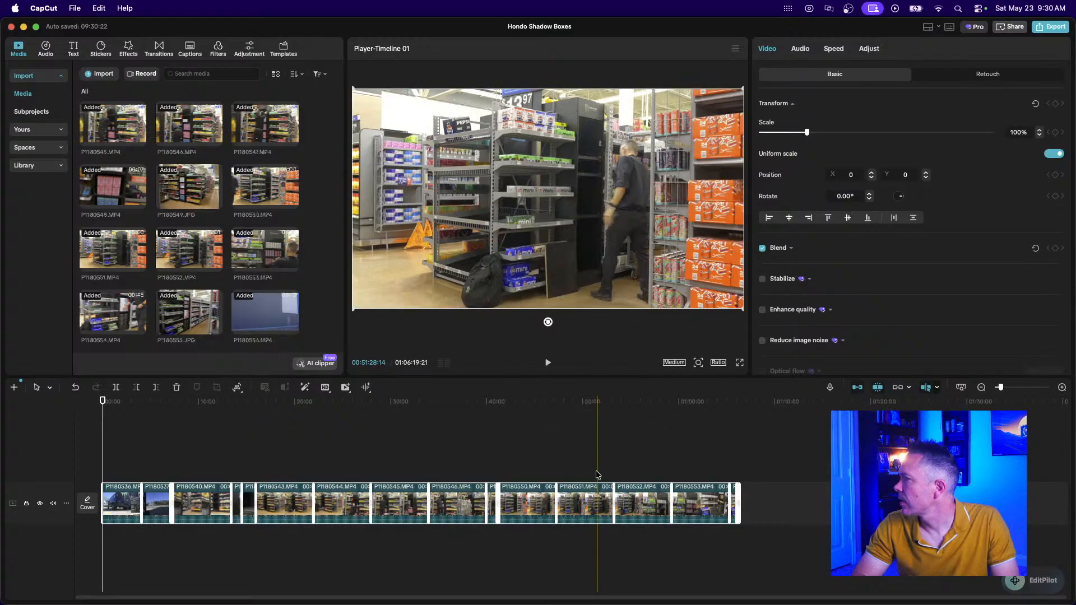
pyautogui.click(430, 403)
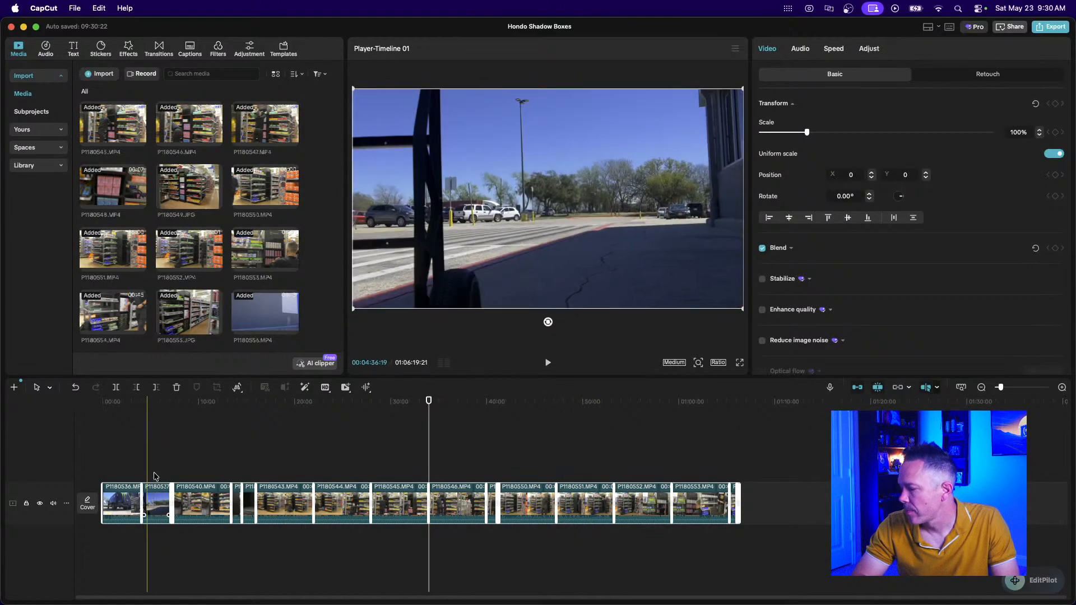
pyautogui.click(167, 457)
pyautogui.moveTo(106, 455); pyautogui.dragTo(612, 584)
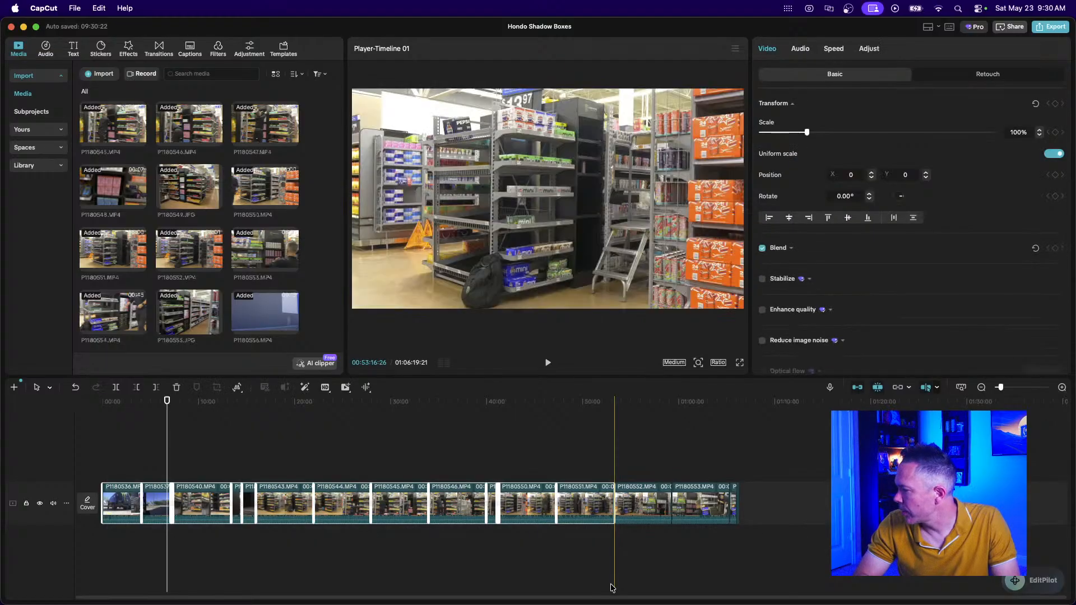
pyautogui.moveTo(800, 436); pyautogui.dragTo(94, 524)
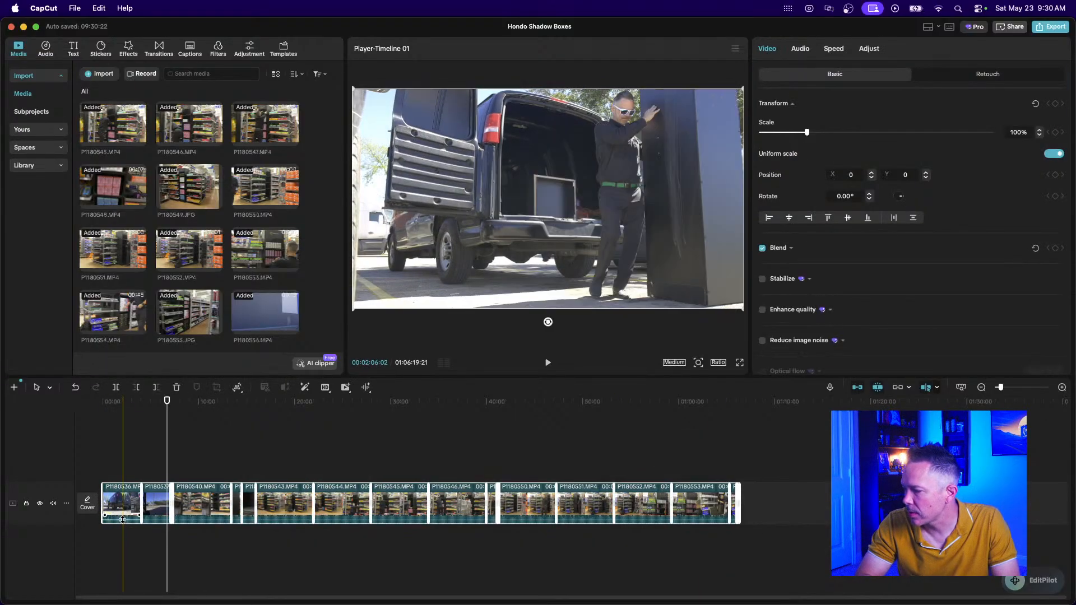
pyautogui.click(122, 518)
pyautogui.click(154, 518)
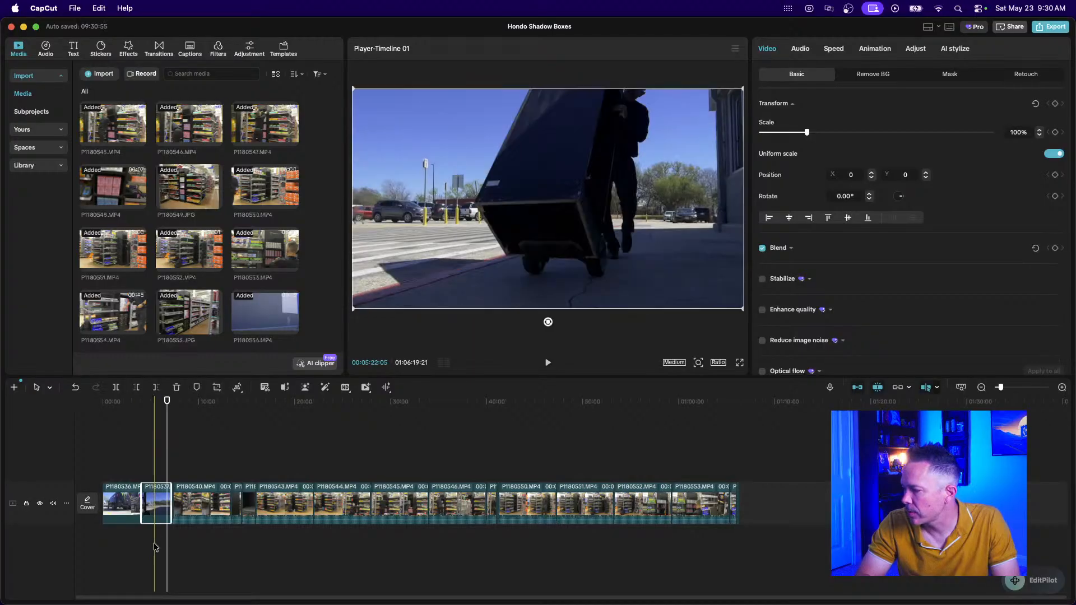
pyautogui.click(205, 520)
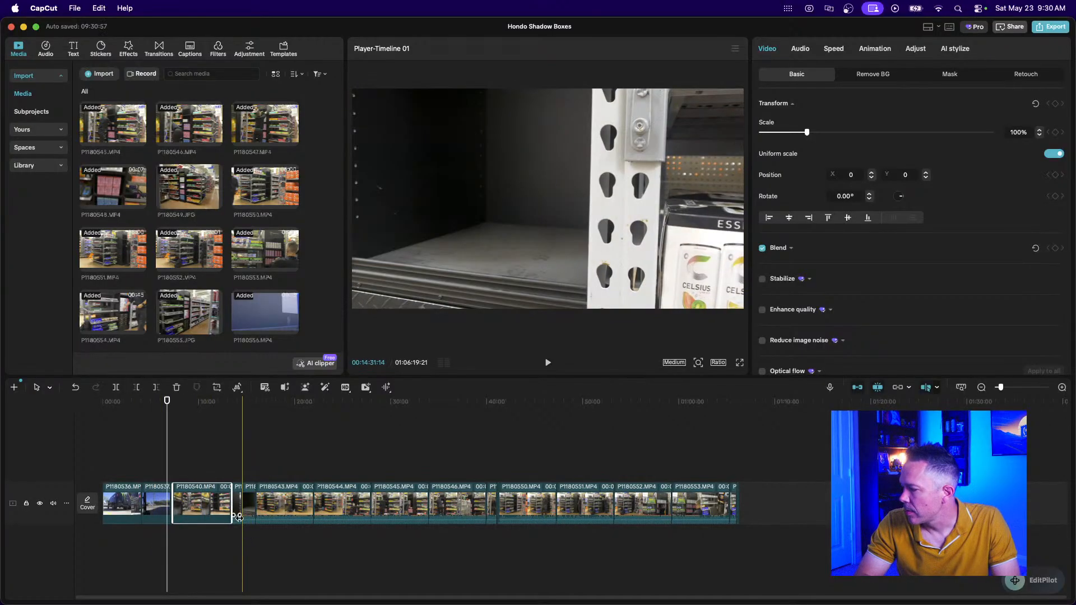
pyautogui.click(272, 519)
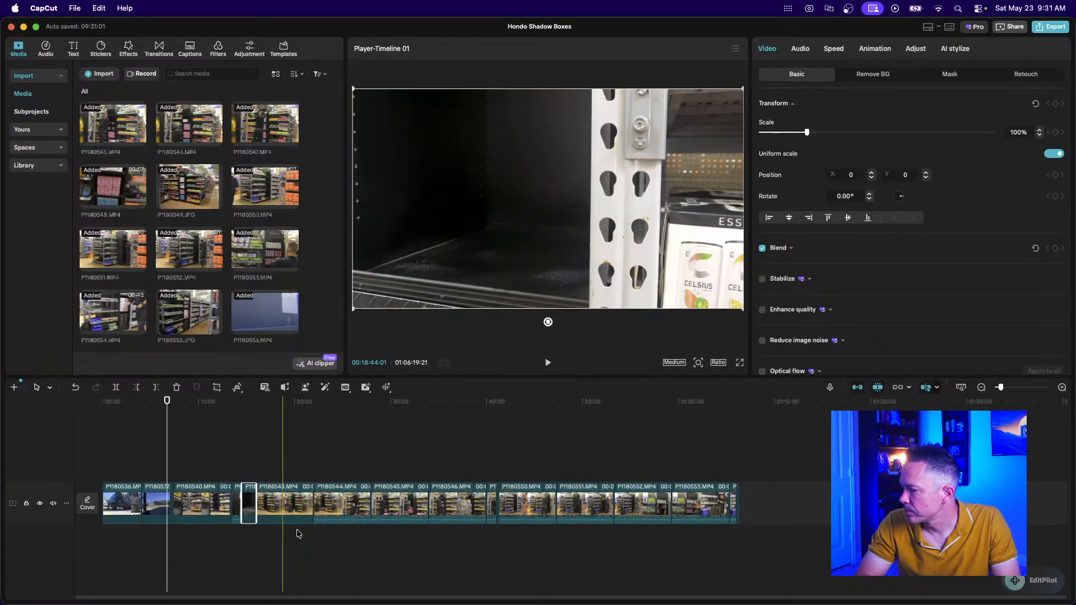
pyautogui.click(335, 511)
pyautogui.click(394, 517)
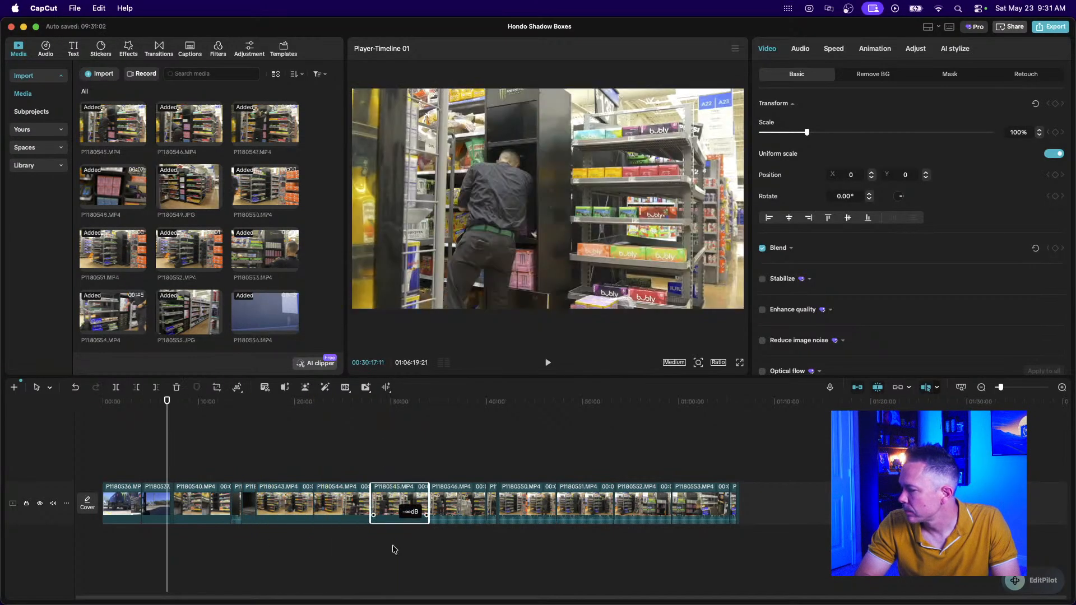
pyautogui.click(452, 512)
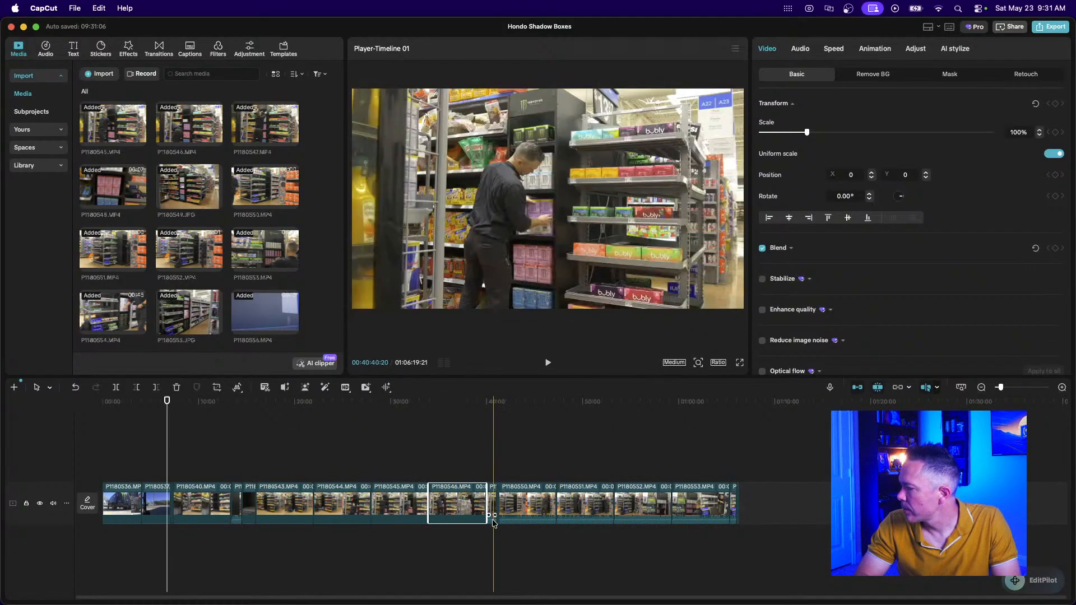
pyautogui.click(514, 516)
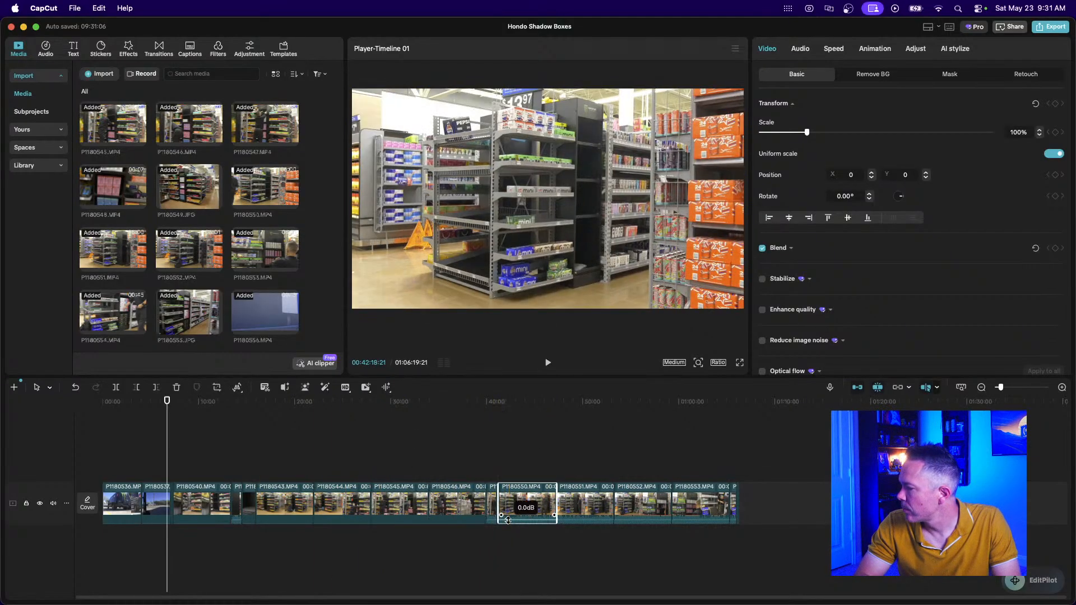
pyautogui.click(582, 514)
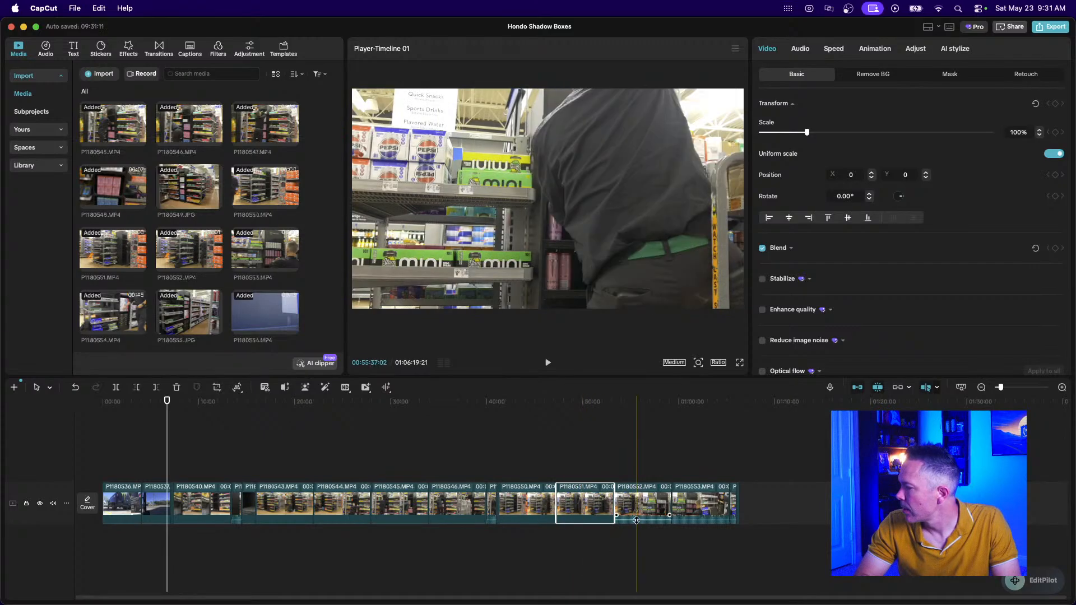
pyautogui.click(637, 514)
pyautogui.click(701, 513)
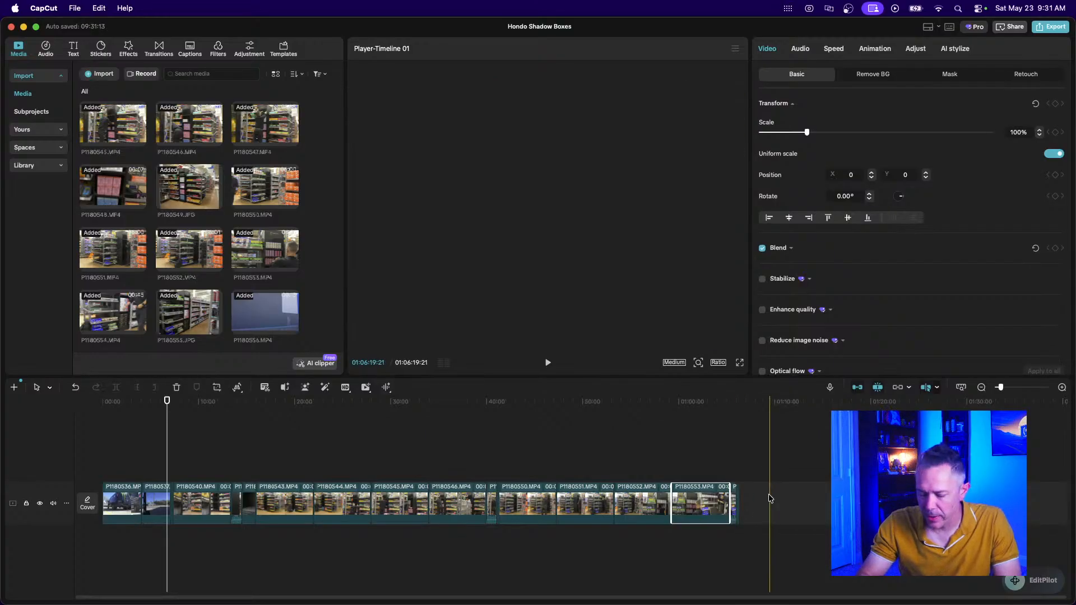
pyautogui.scroll(3, 770, 499)
pyautogui.click(768, 520)
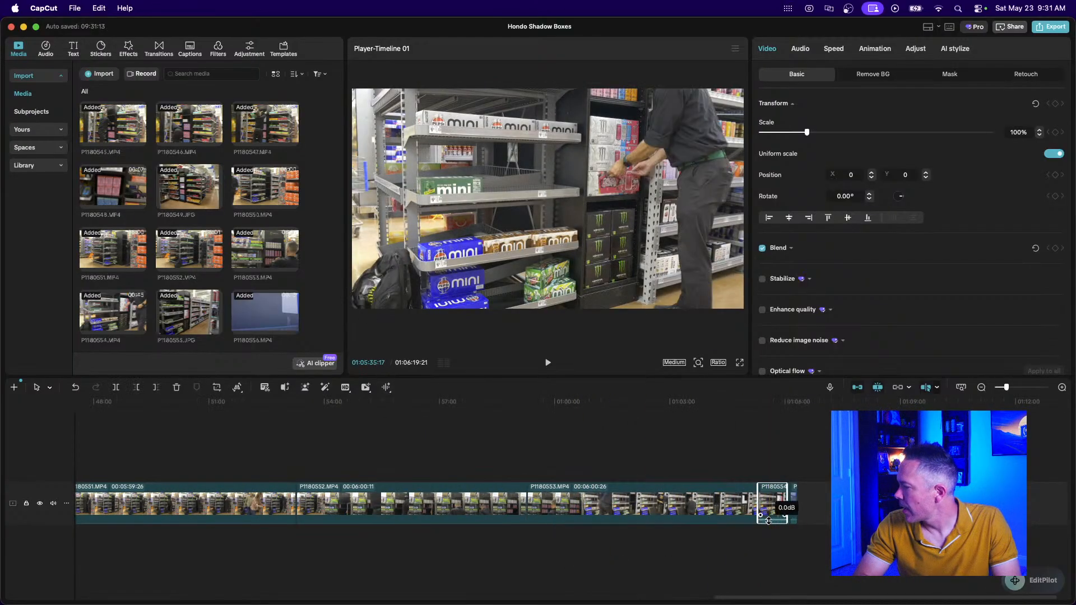
pyautogui.scroll(3, 768, 512)
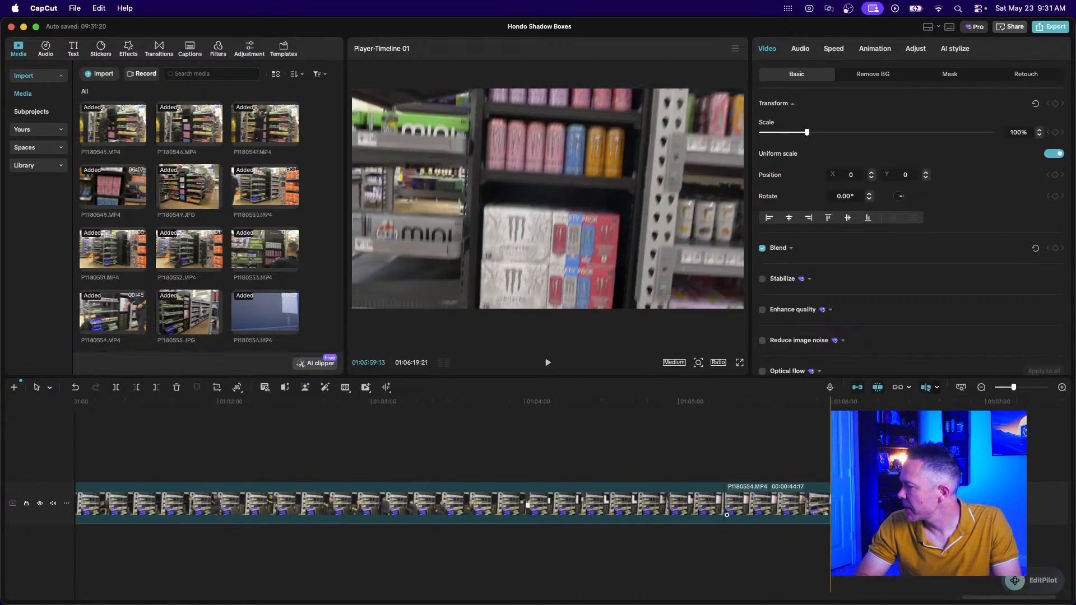
pyautogui.hscroll(-5, 664, 486)
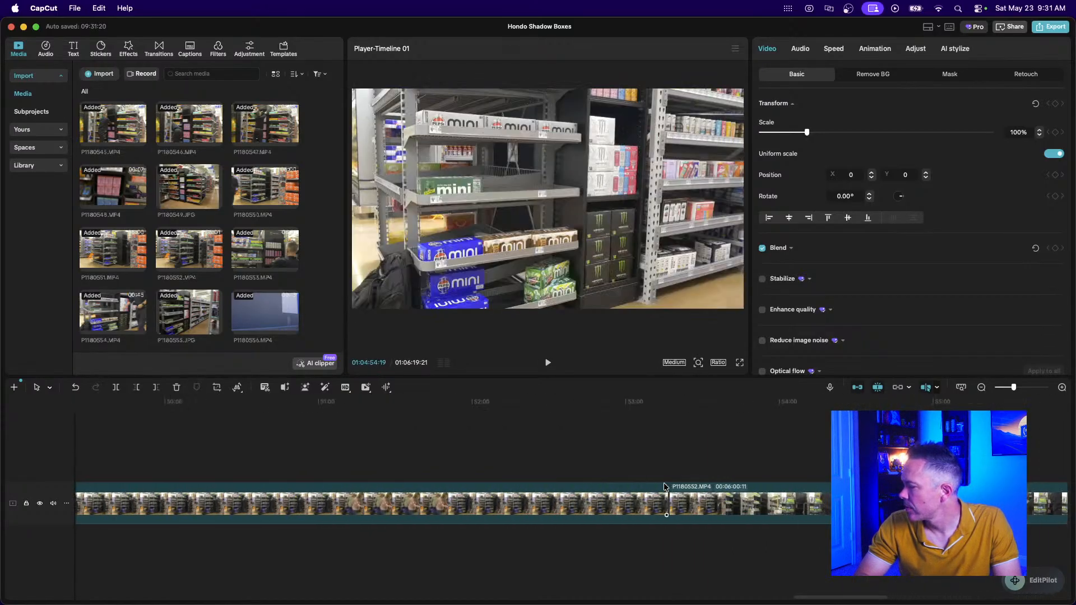
pyautogui.hscroll(-10, 663, 486)
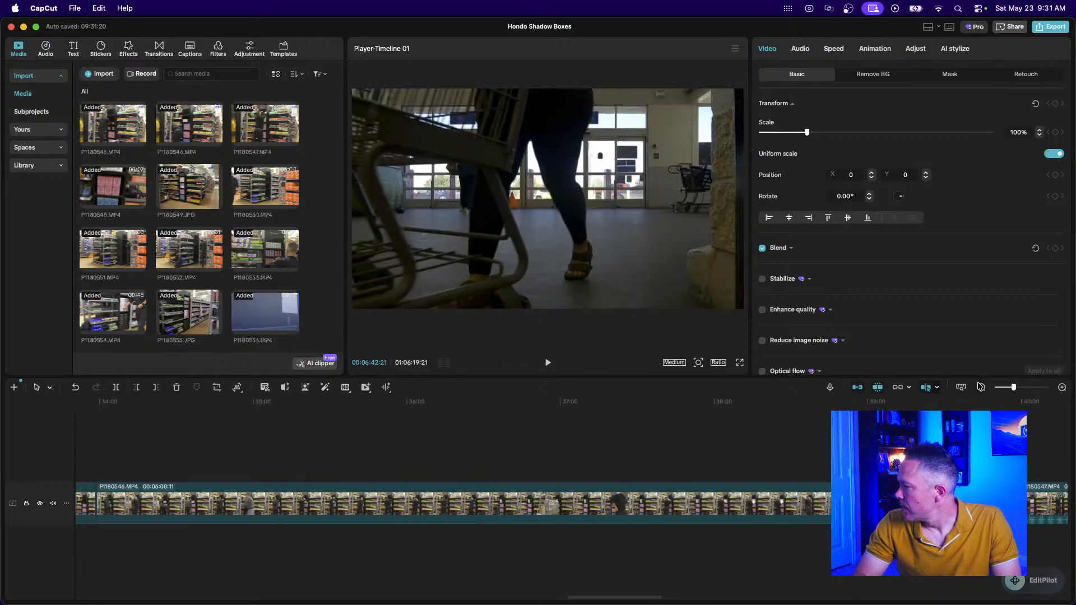
pyautogui.click(980, 386)
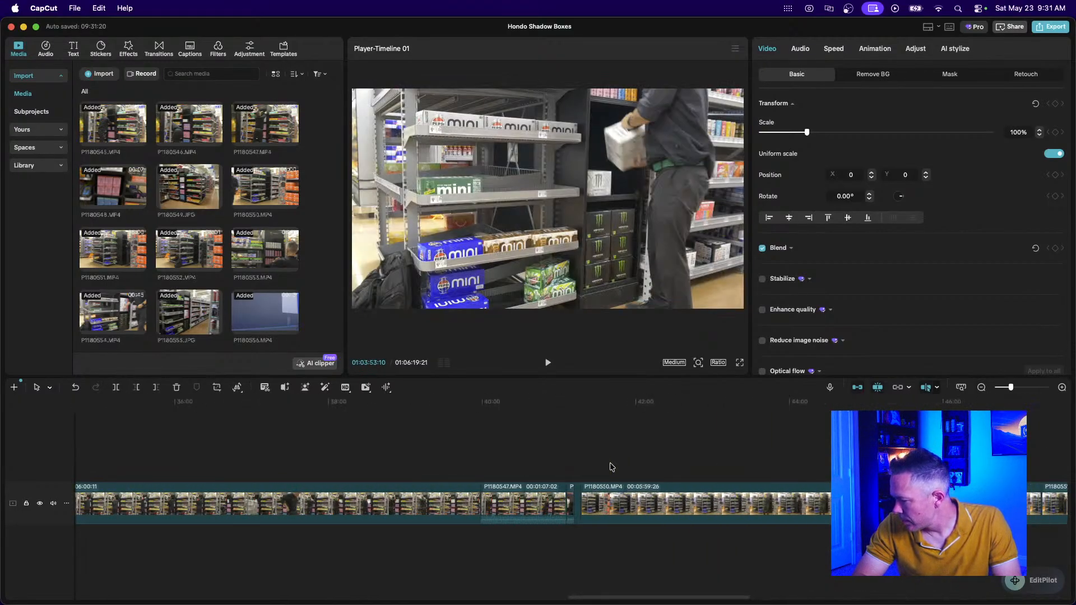
pyautogui.hscroll(-2, 611, 467)
pyautogui.click(606, 504)
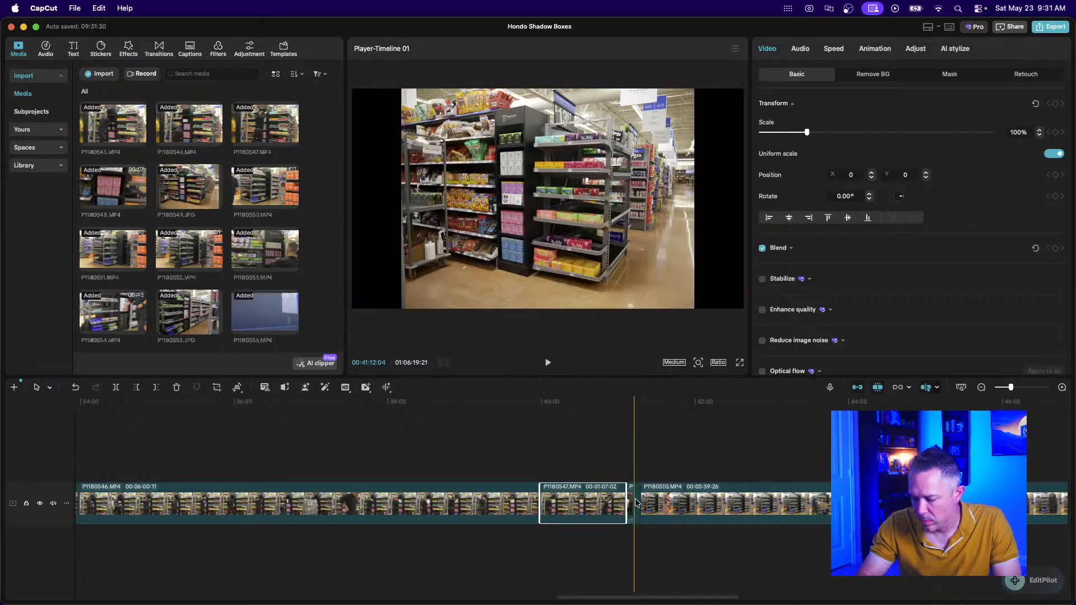
pyautogui.scroll(3, 636, 503)
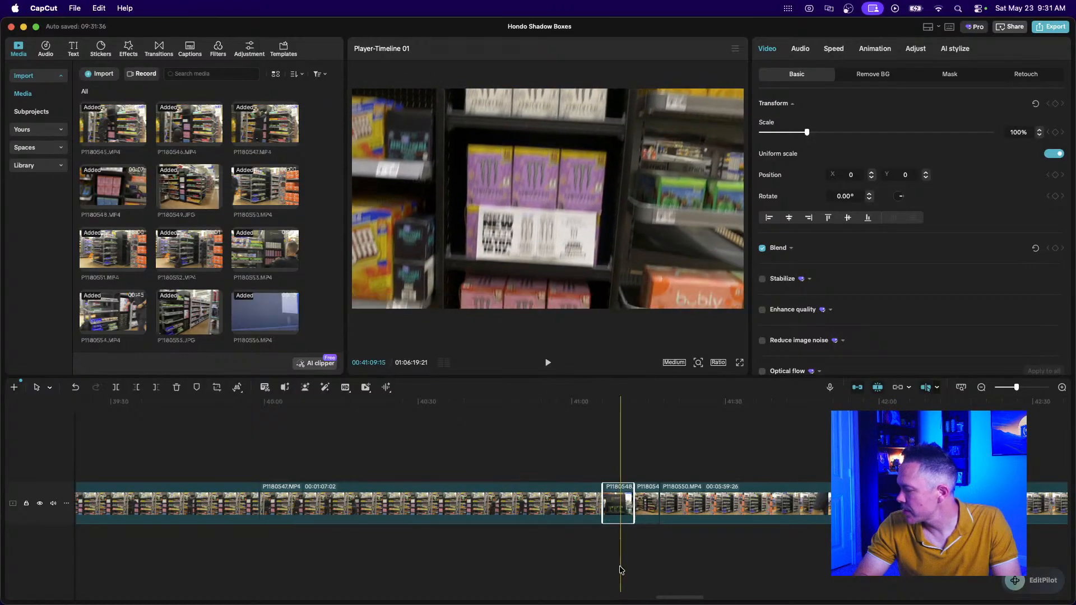
pyautogui.hscroll(-10, 487, 553)
pyautogui.hscroll(-20, 487, 552)
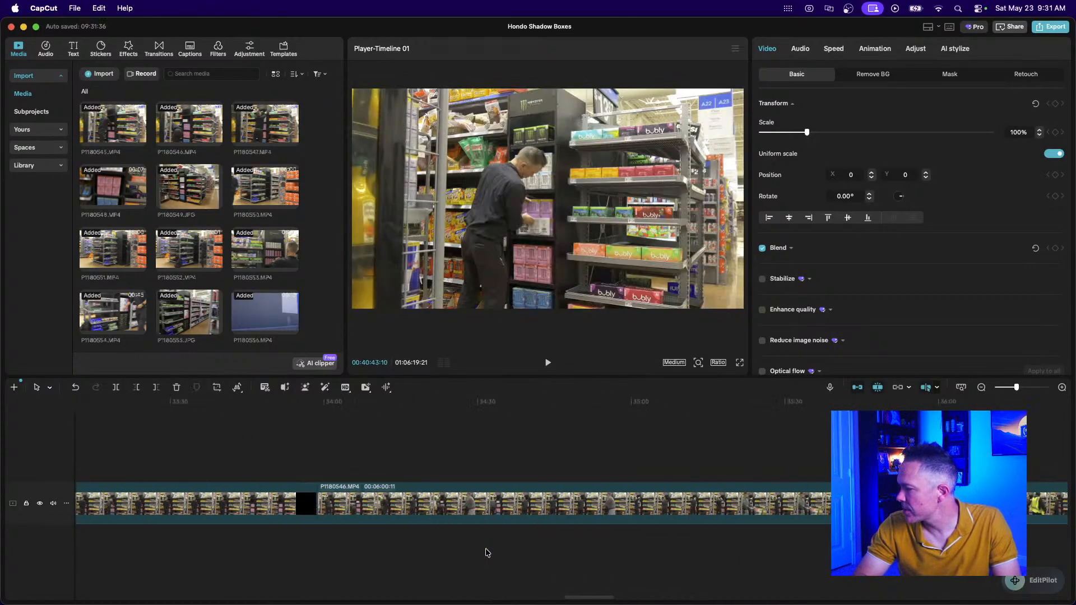
pyautogui.hscroll(-15, 486, 552)
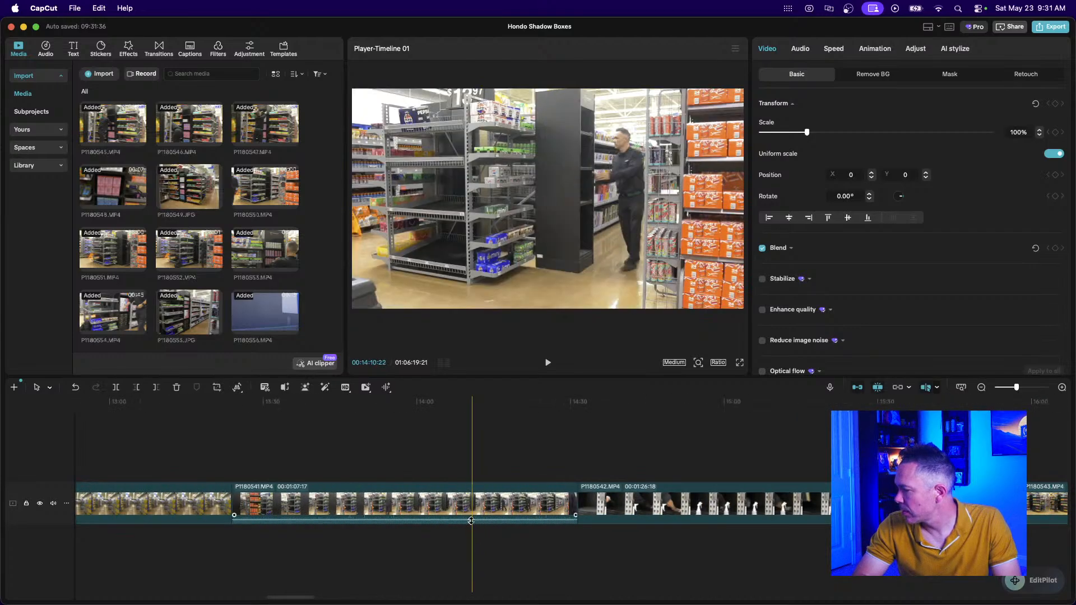
pyautogui.click(449, 520)
pyautogui.hscroll(-8, 448, 546)
pyautogui.hscroll(-8, 449, 546)
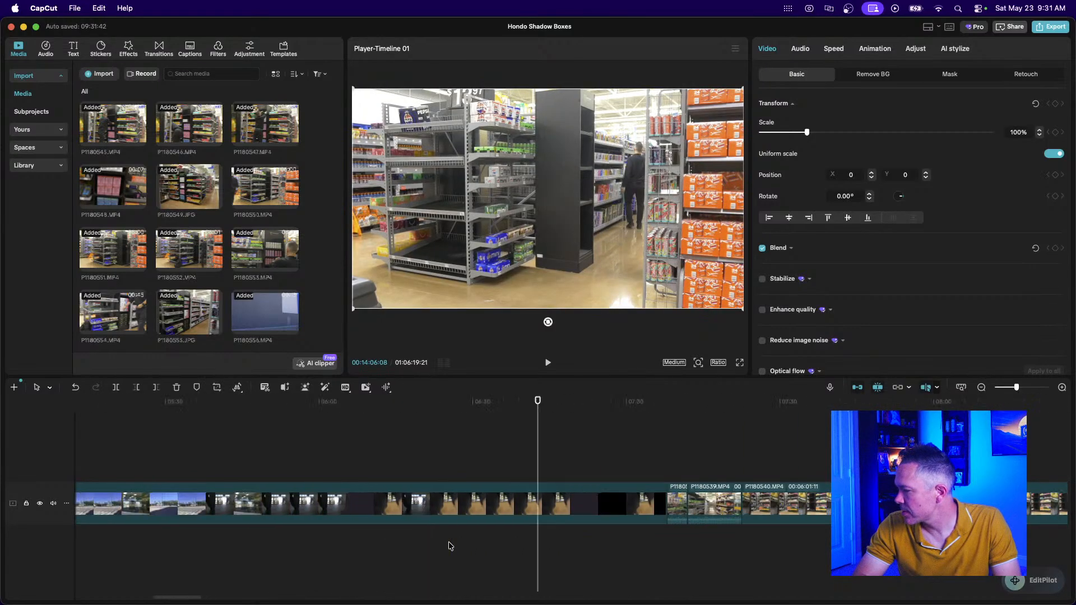
pyautogui.hscroll(1, 450, 545)
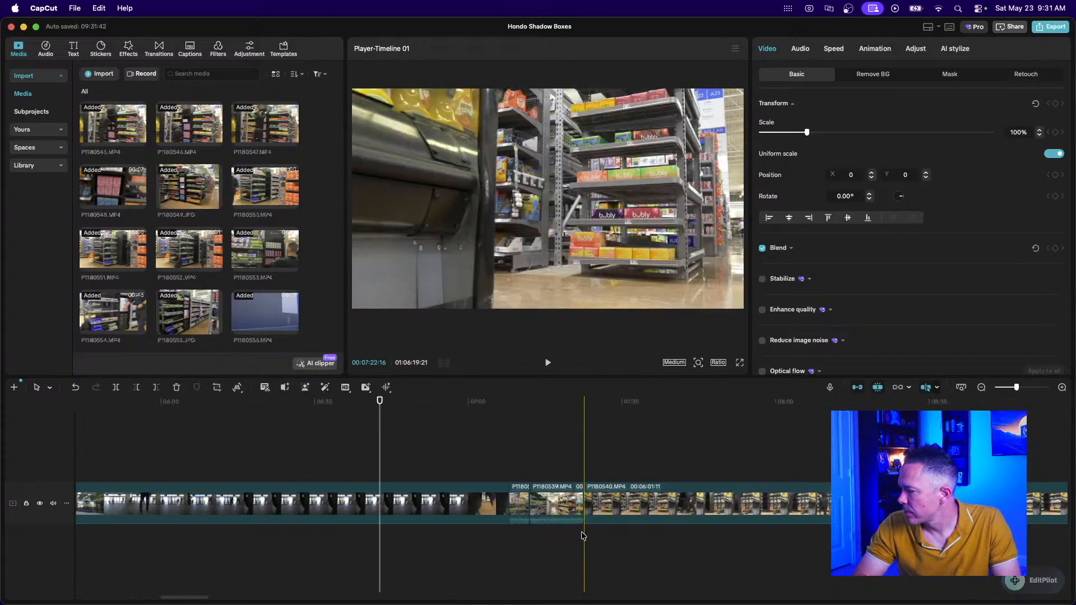
pyautogui.click(560, 515)
pyautogui.click(520, 519)
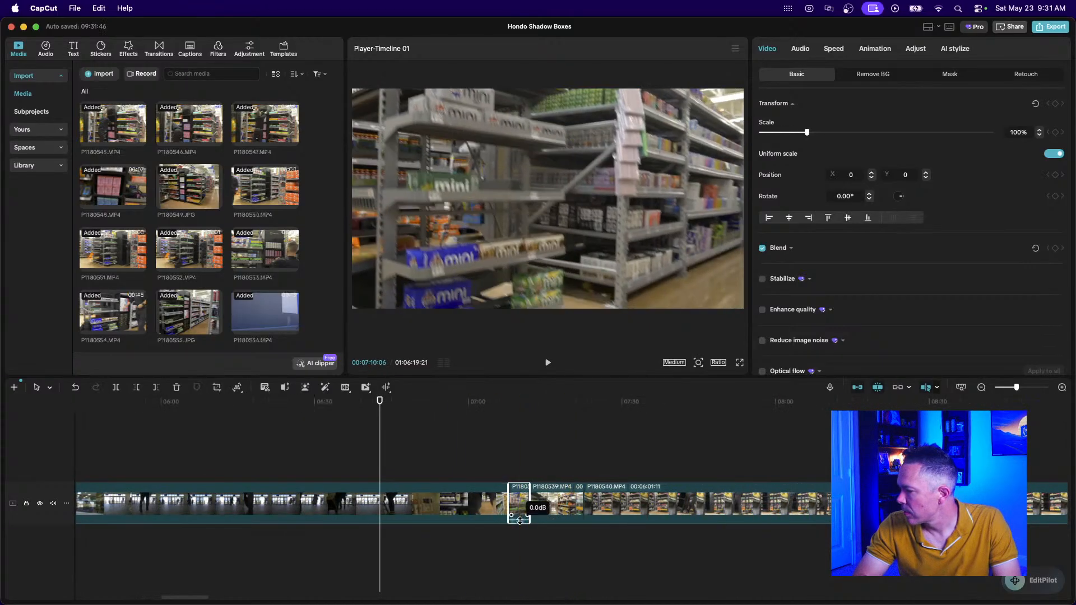
pyautogui.press('super+minus')
pyautogui.press('super+minus')
pyautogui.press('super+minus')
pyautogui.press('super+minus')
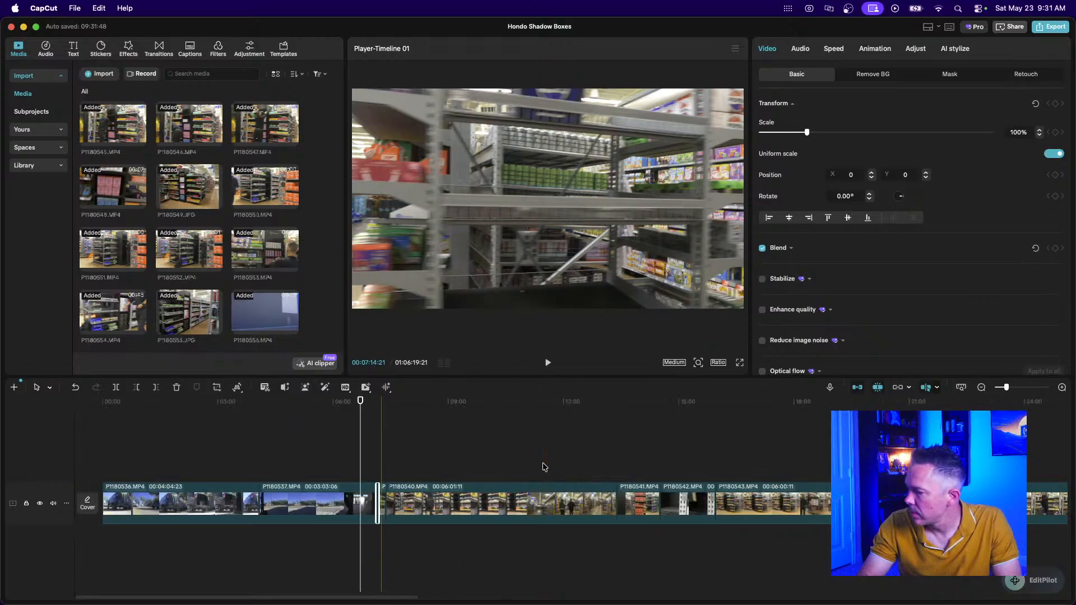
pyautogui.hscroll(8, 700, 520)
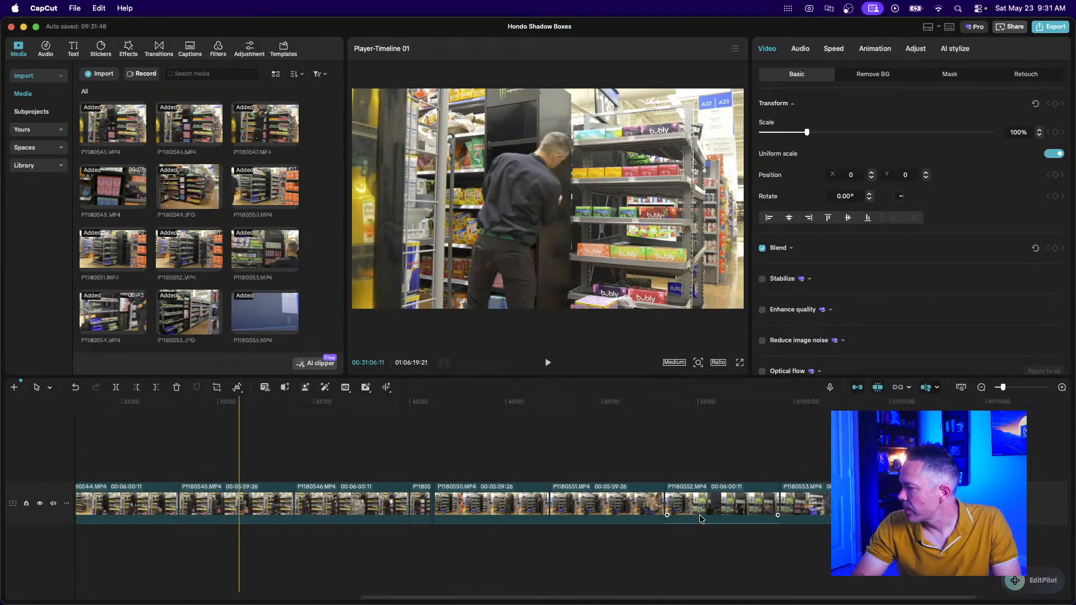
pyautogui.click(758, 501)
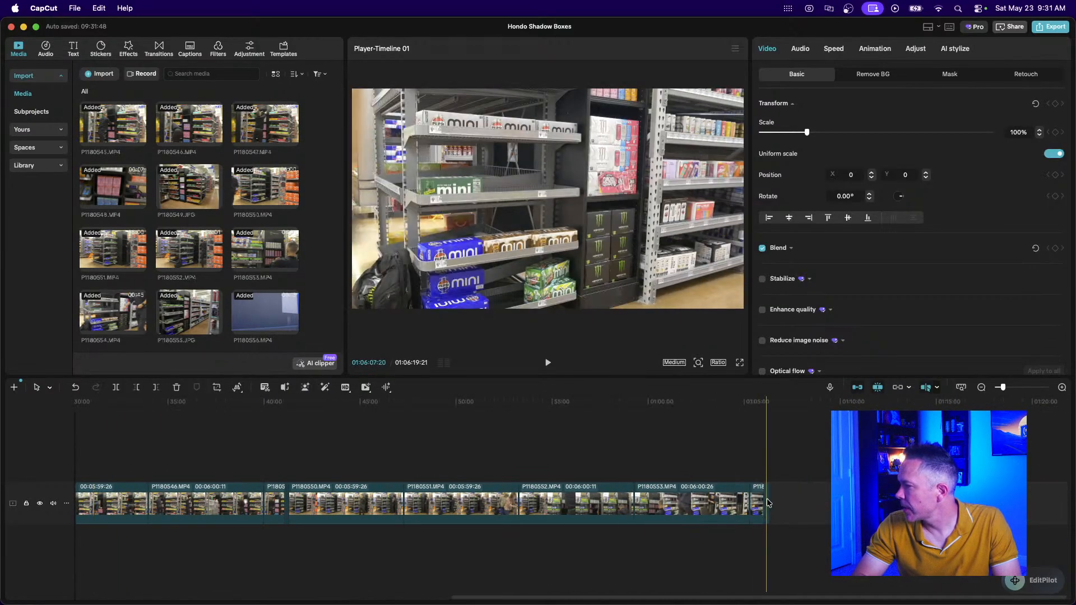
pyautogui.click(772, 475)
pyautogui.press('super+plus')
pyautogui.press('super+plus')
pyautogui.press('super+plus')
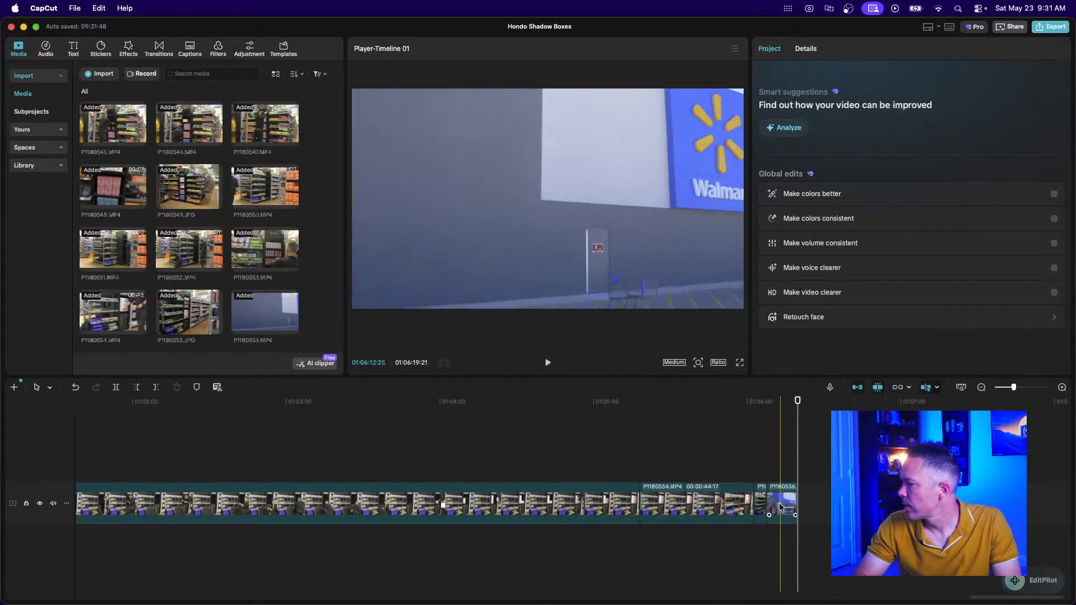
# Lift clip P1180556 onto an overlay track above the main video track.
pyautogui.moveTo(779, 506); pyautogui.dragTo(703, 468)
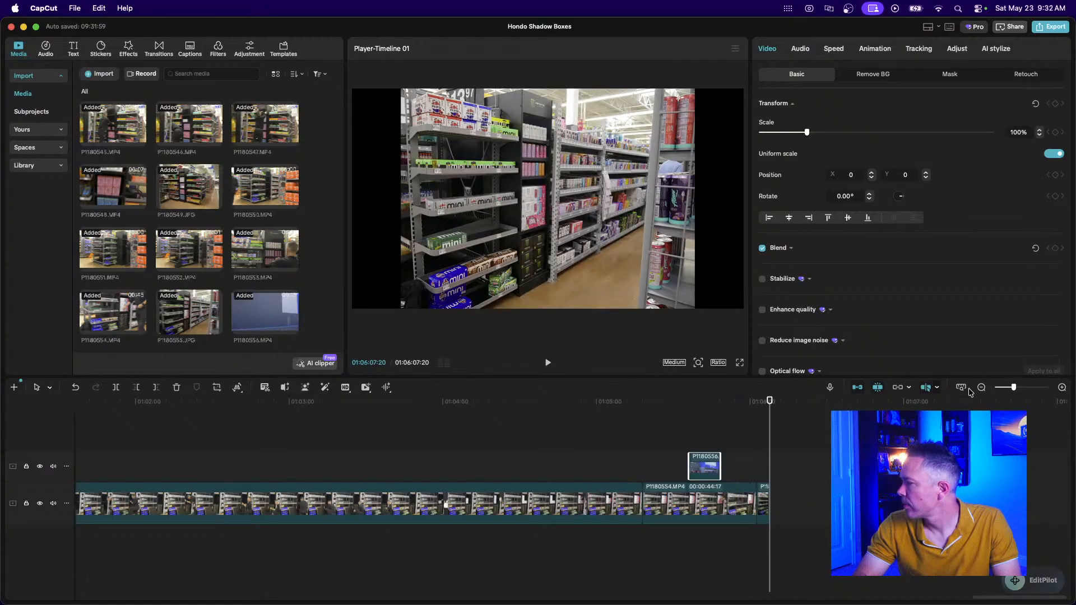
pyautogui.click(981, 388)
pyautogui.click(981, 388)
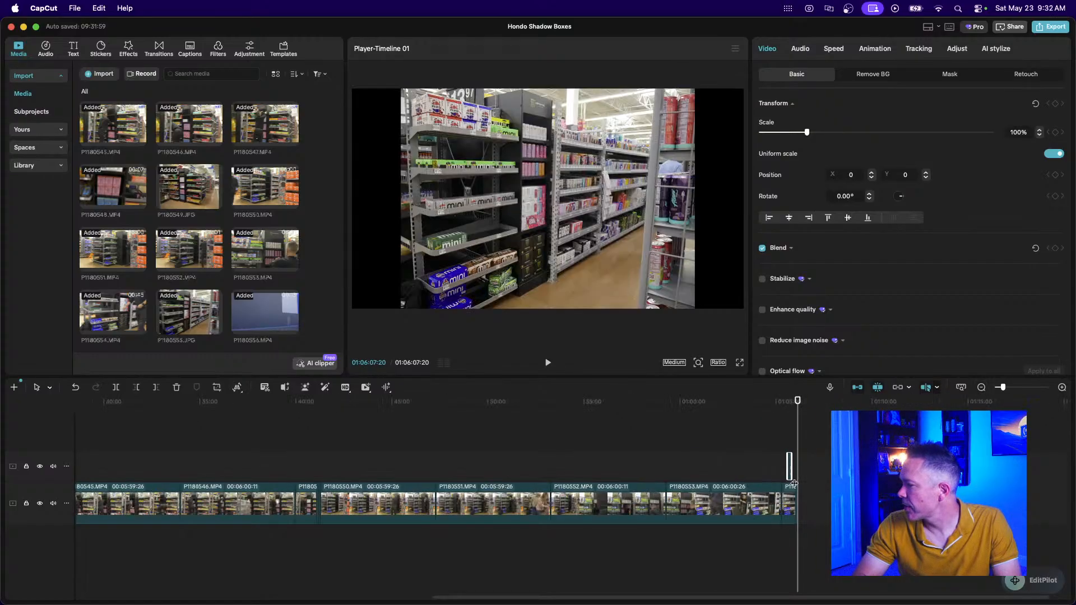
pyautogui.click(1062, 387)
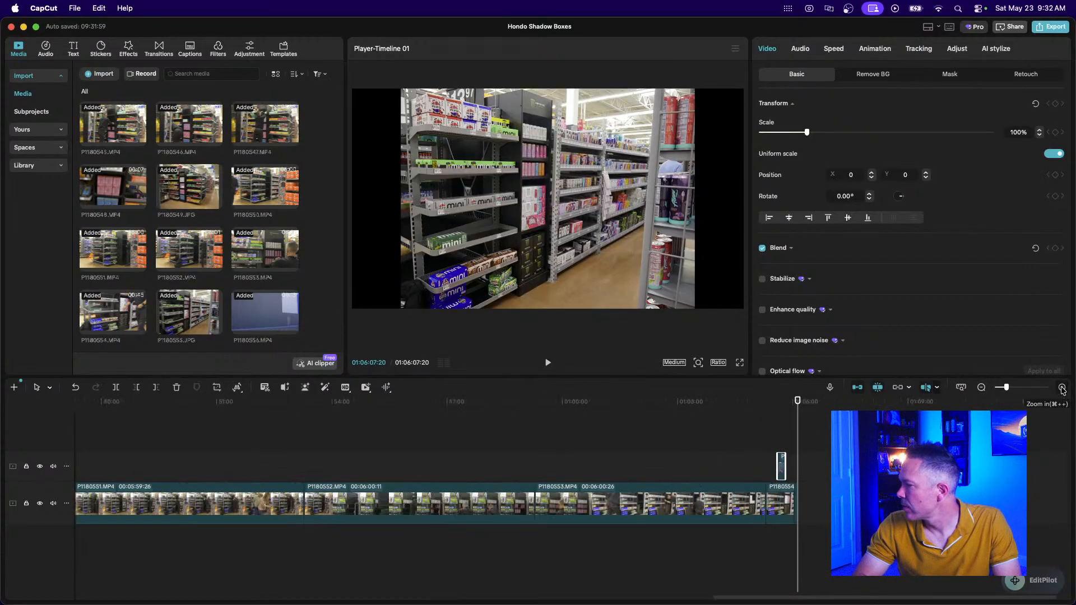
pyautogui.click(783, 468)
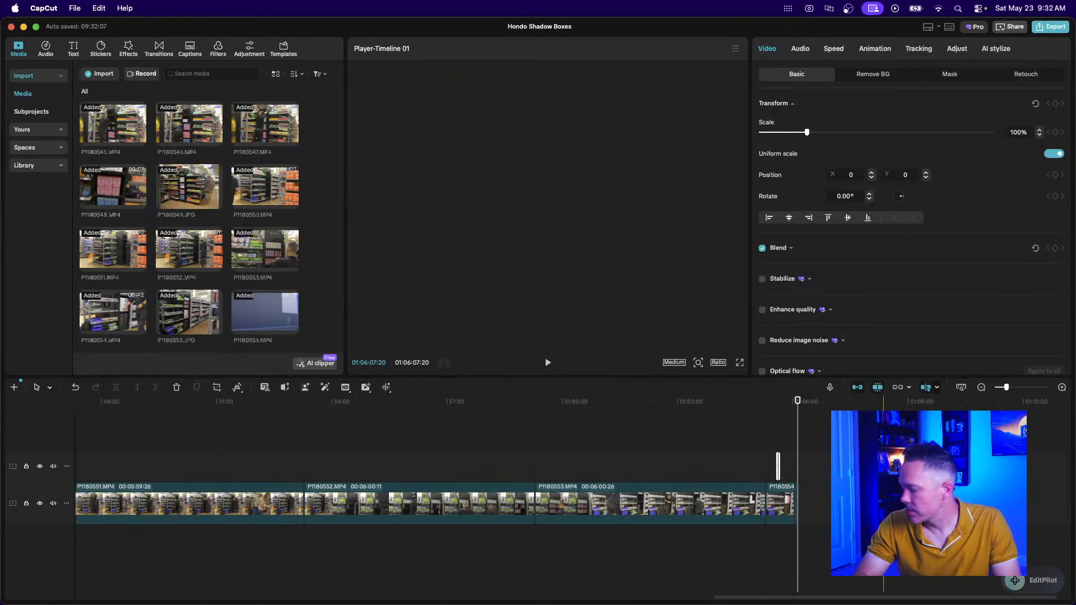
pyautogui.press('super+z')
pyautogui.click(1062, 387)
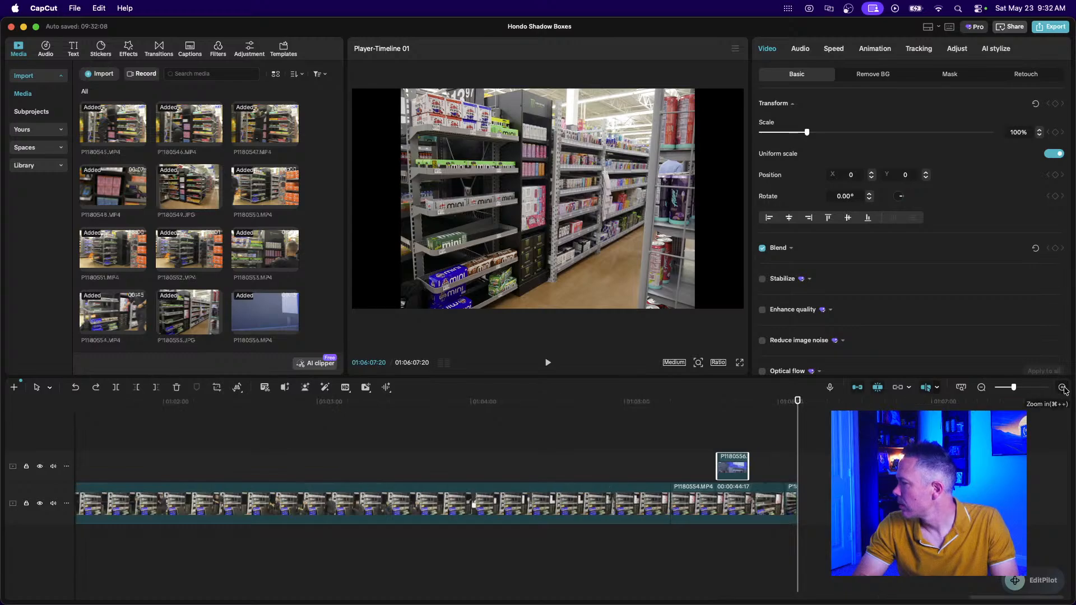
# Drag the P1180556 overlay clip progressively earlier, past about 56:50 and 54:05.
pyautogui.moveTo(734, 465); pyautogui.dragTo(119, 464)
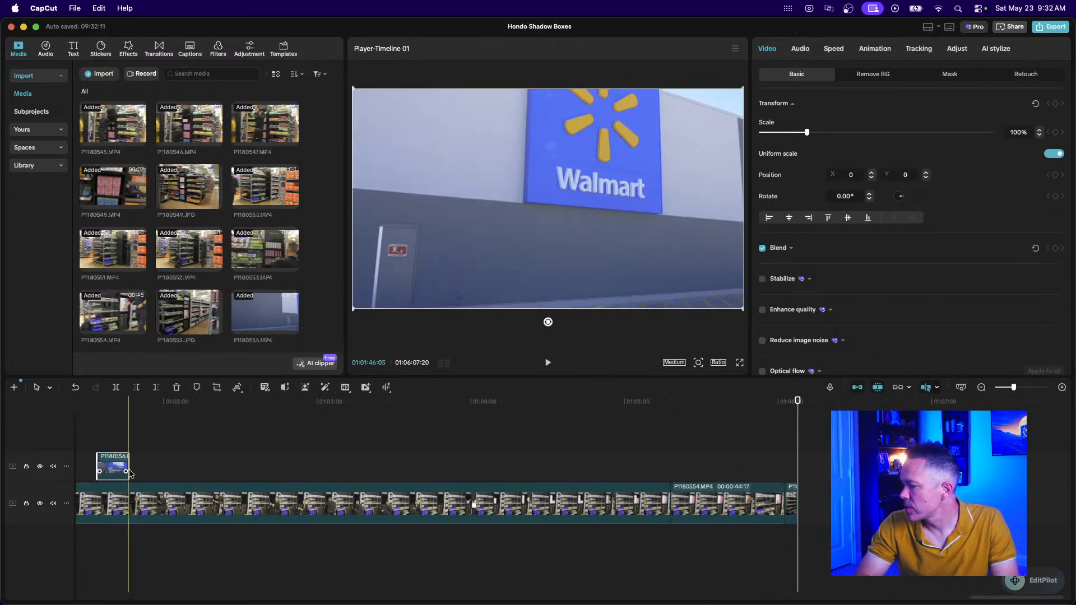
pyautogui.click(275, 502)
pyautogui.hscroll(-10, 274, 502)
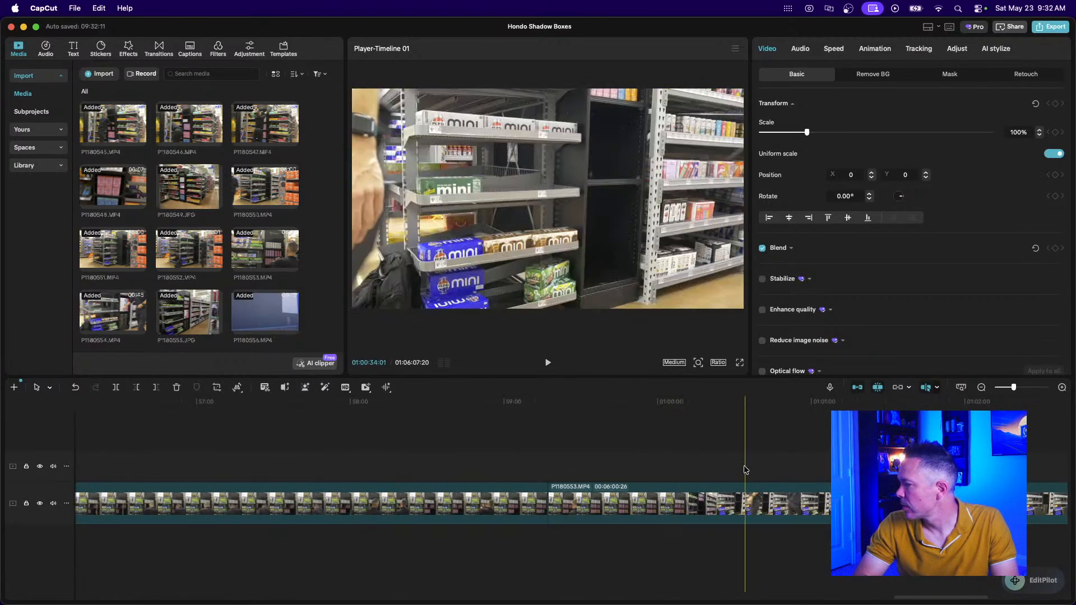
pyautogui.moveTo(915, 466); pyautogui.dragTo(180, 456)
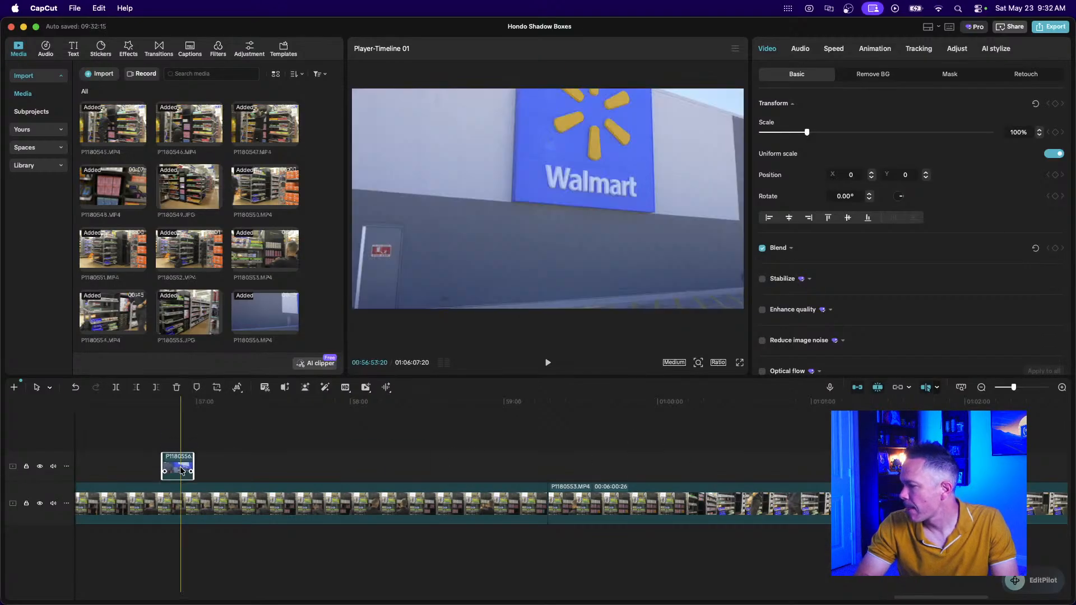
pyautogui.hscroll(-10, 179, 470)
pyautogui.hscroll(10, 180, 471)
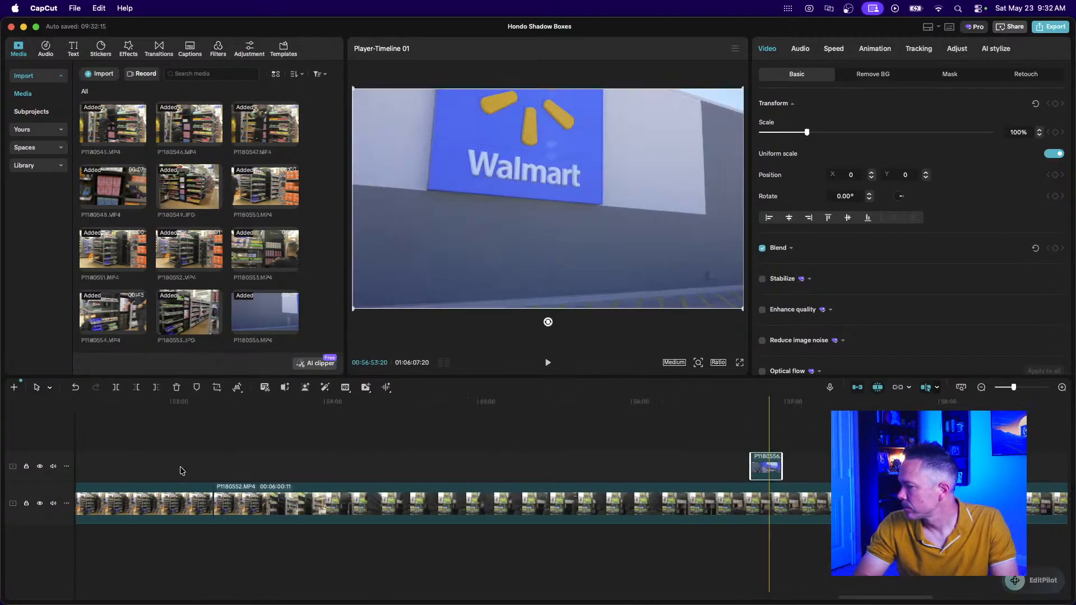
pyautogui.moveTo(587, 465); pyautogui.dragTo(167, 440)
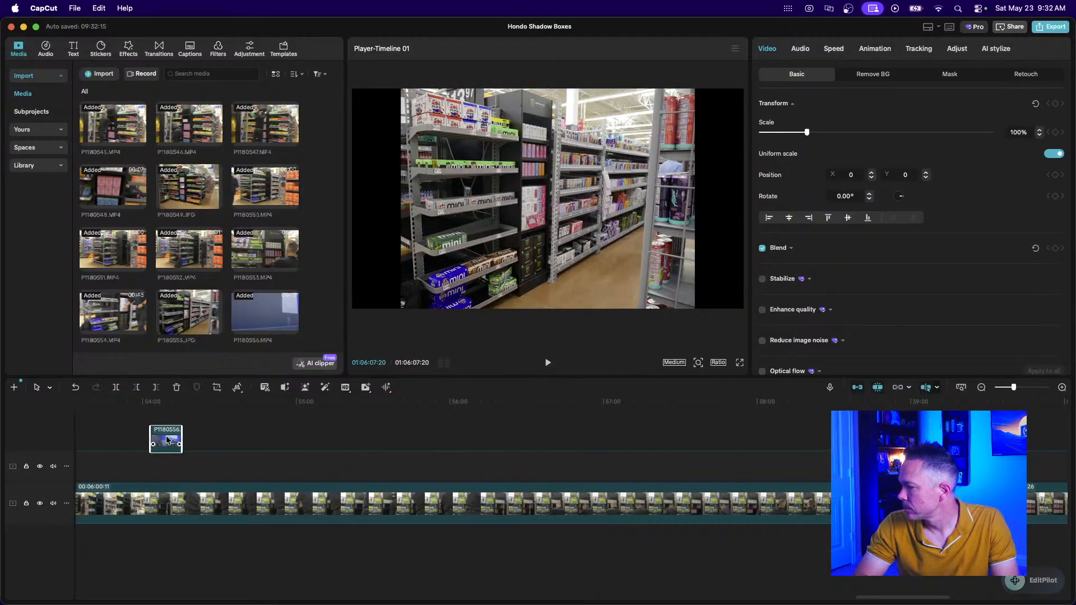
pyautogui.hscroll(-10, 143, 465)
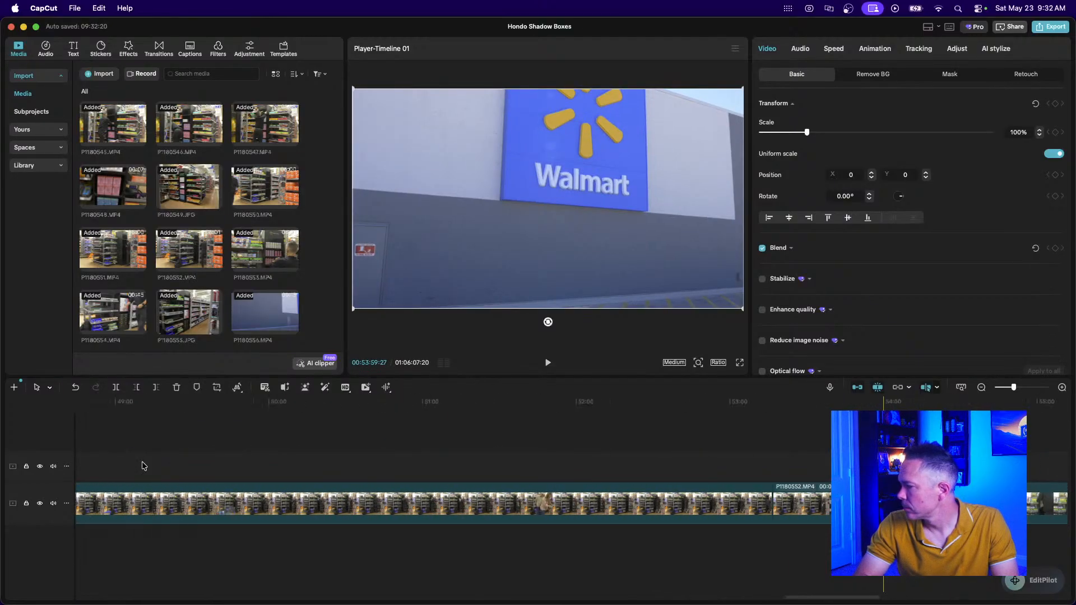
pyautogui.moveTo(814, 467); pyautogui.dragTo(204, 469)
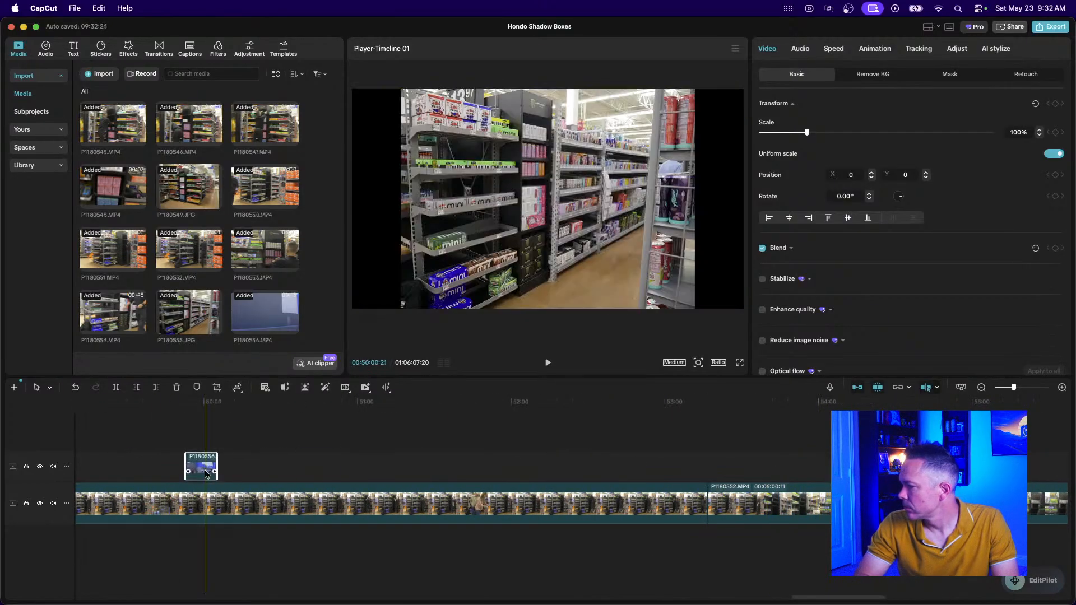
pyautogui.hscroll(-2, 206, 474)
pyautogui.hscroll(-2, 205, 474)
pyautogui.moveTo(432, 470); pyautogui.dragTo(65, 470)
pyautogui.hscroll(-10, 278, 480)
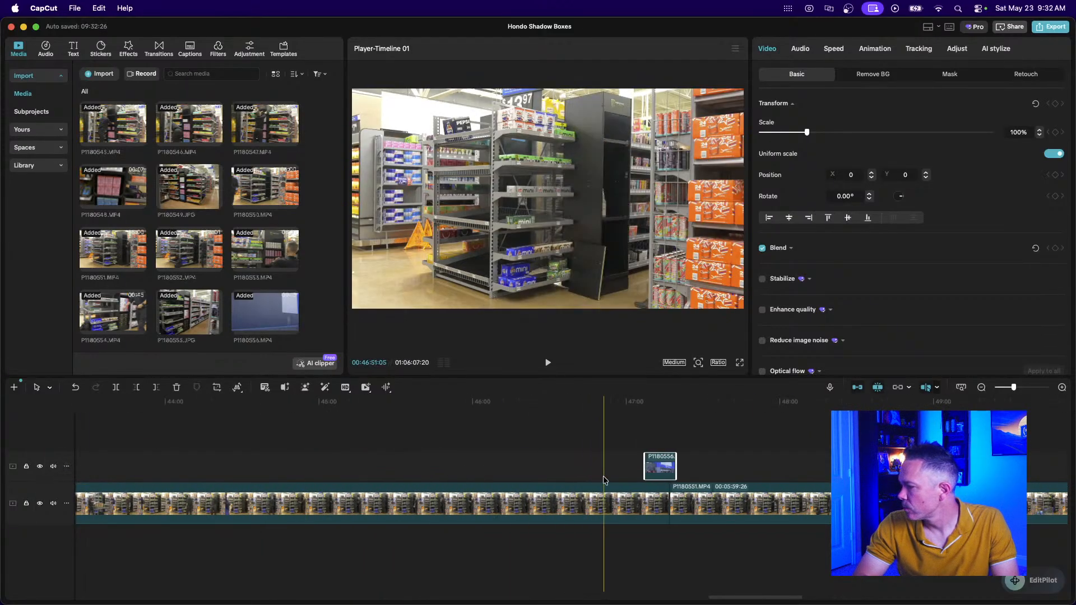
# Carry the Walmart overlay clip further back, to about 41:50 and then 40:00.
pyautogui.click(981, 387)
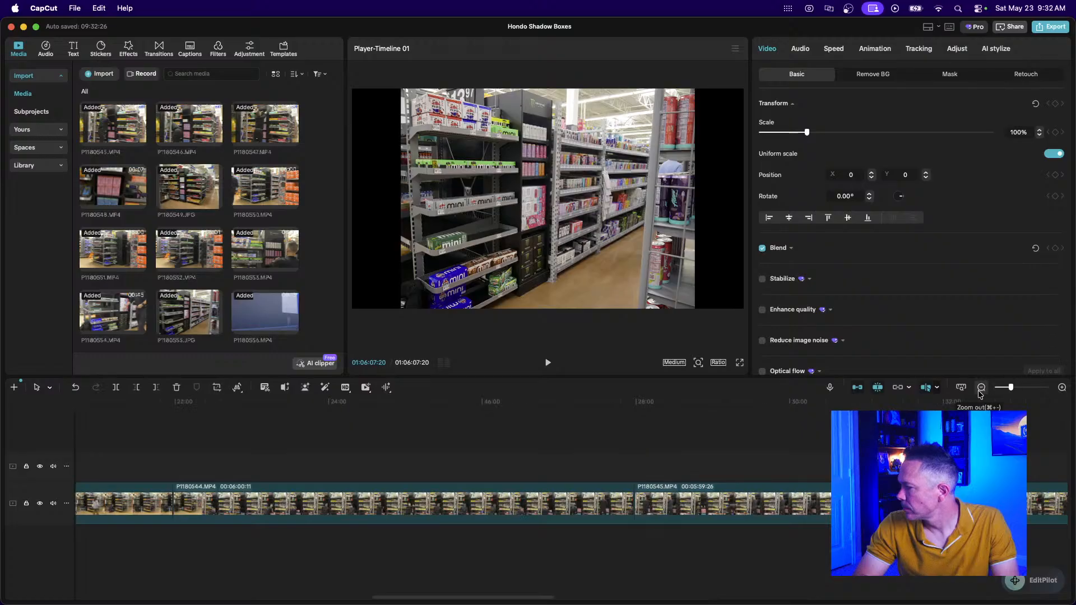
pyautogui.hscroll(15, 688, 443)
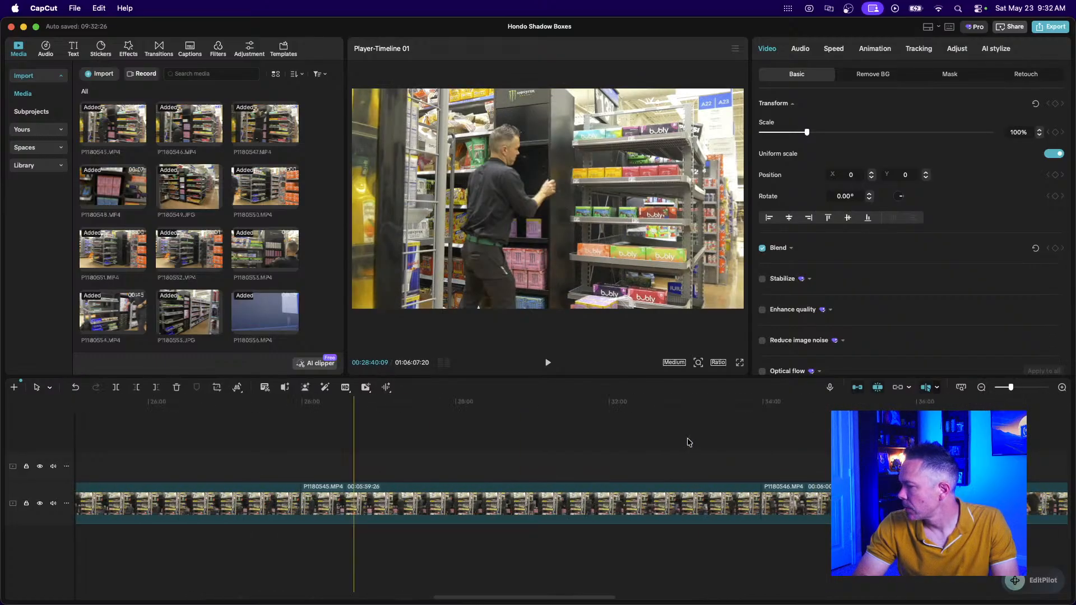
pyautogui.moveTo(549, 466); pyautogui.dragTo(136, 469)
pyautogui.hscroll(-5, 136, 469)
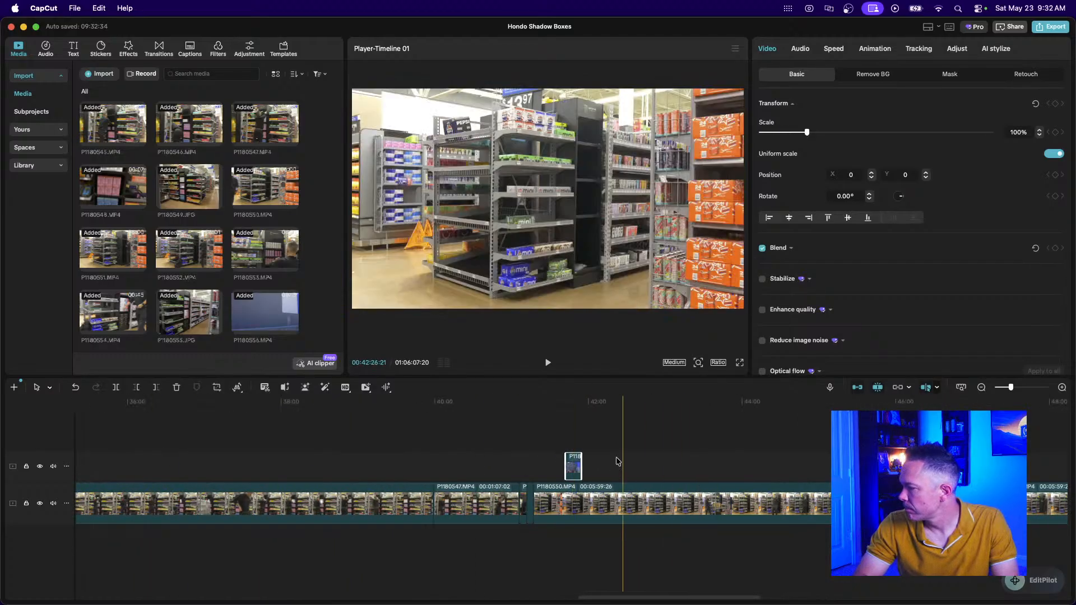
pyautogui.moveTo(574, 463); pyautogui.dragTo(439, 463)
pyautogui.hscroll(-6, 236, 466)
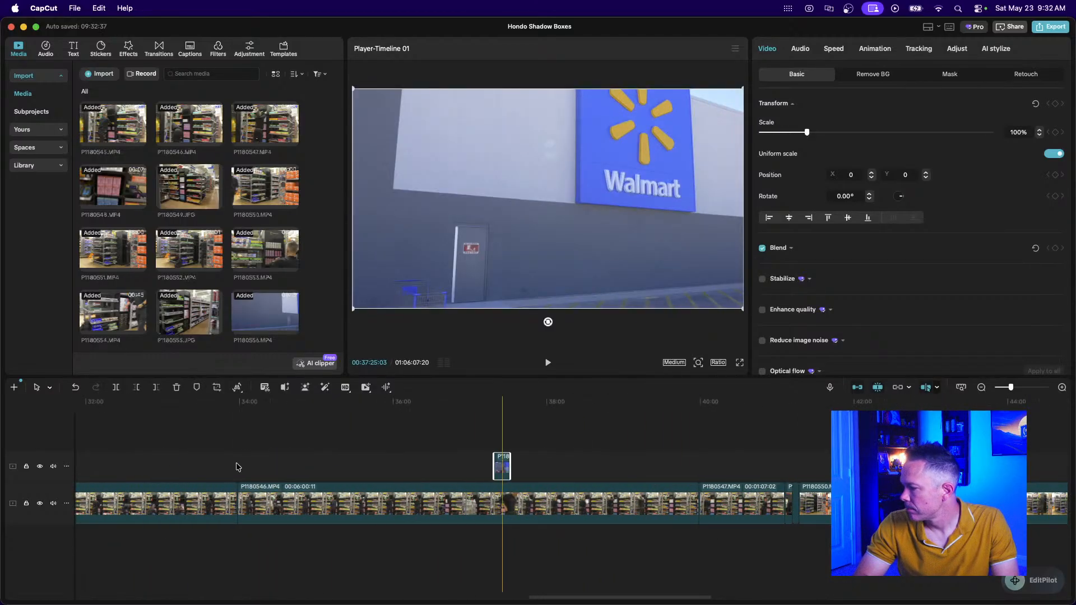
pyautogui.moveTo(716, 463); pyautogui.dragTo(175, 483)
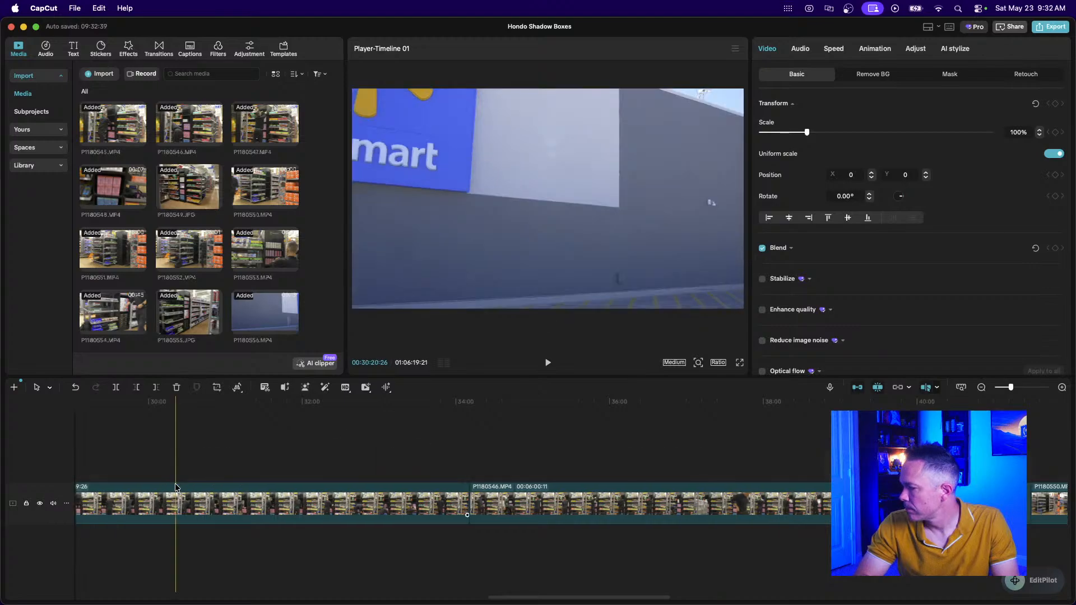
pyautogui.hscroll(-15, 175, 483)
pyautogui.hscroll(7, 175, 483)
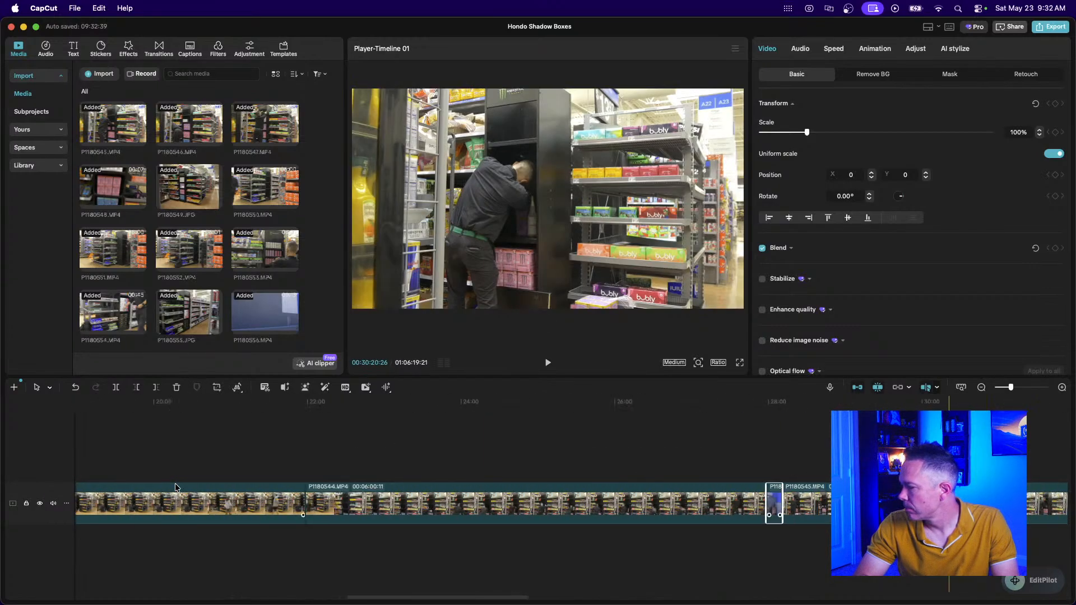
pyautogui.click(758, 488)
pyautogui.moveTo(758, 489); pyautogui.dragTo(430, 458)
# Move the Walmart clip via 12:17 and 03:00 to the start of the main track.
pyautogui.click(982, 388)
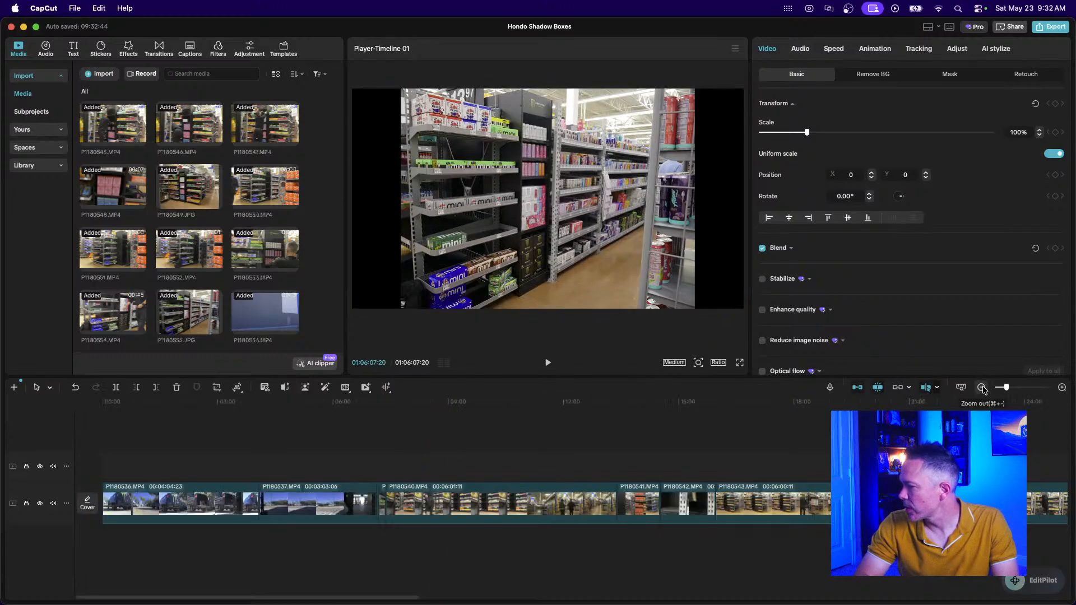
pyautogui.moveTo(1009, 466); pyautogui.dragTo(574, 421)
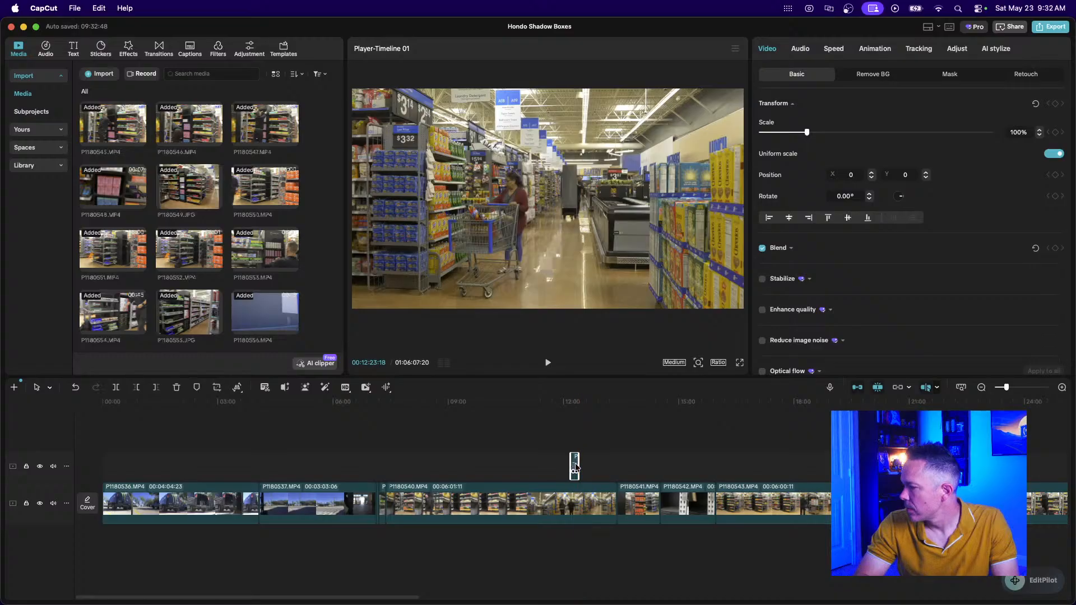
pyautogui.moveTo(553, 497); pyautogui.dragTo(382, 461)
pyautogui.click(618, 470)
pyautogui.moveTo(236, 448); pyautogui.dragTo(238, 469)
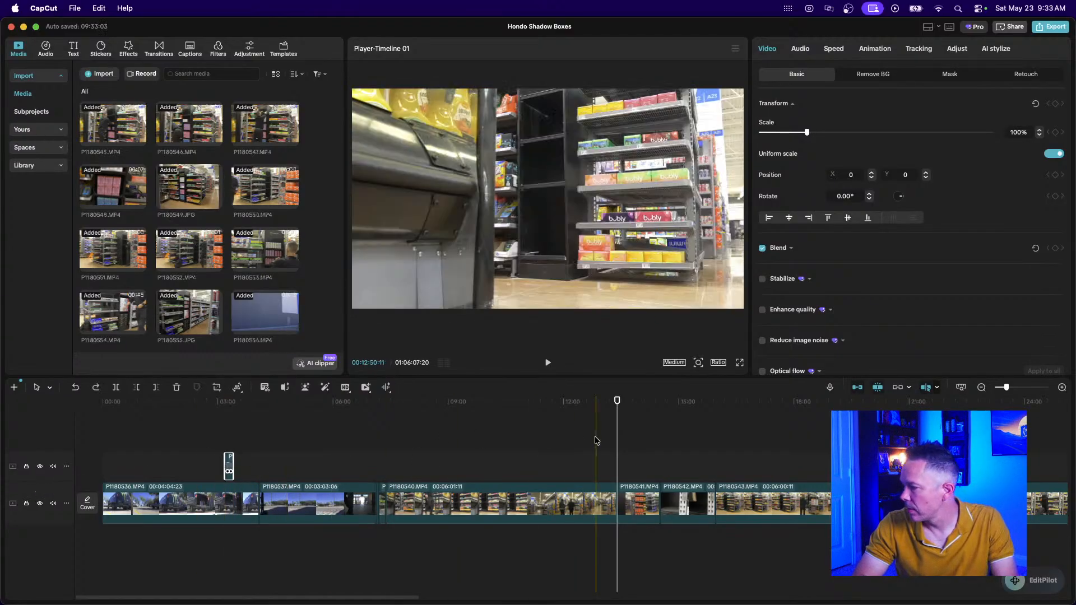
pyautogui.click(1064, 388)
pyautogui.hscroll(-9, 479, 425)
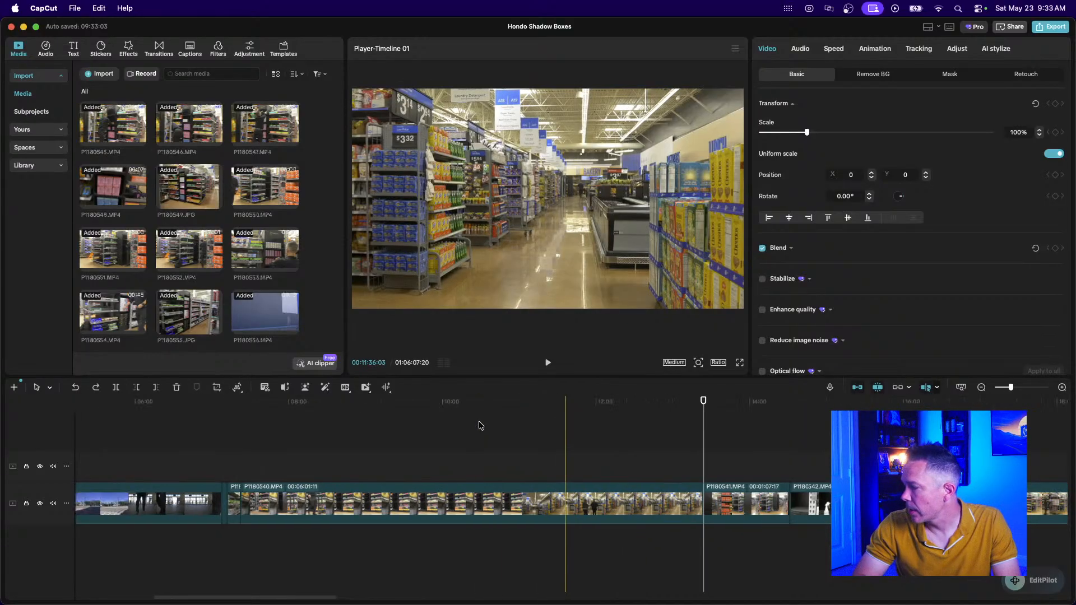
pyautogui.moveTo(356, 465); pyautogui.dragTo(109, 503)
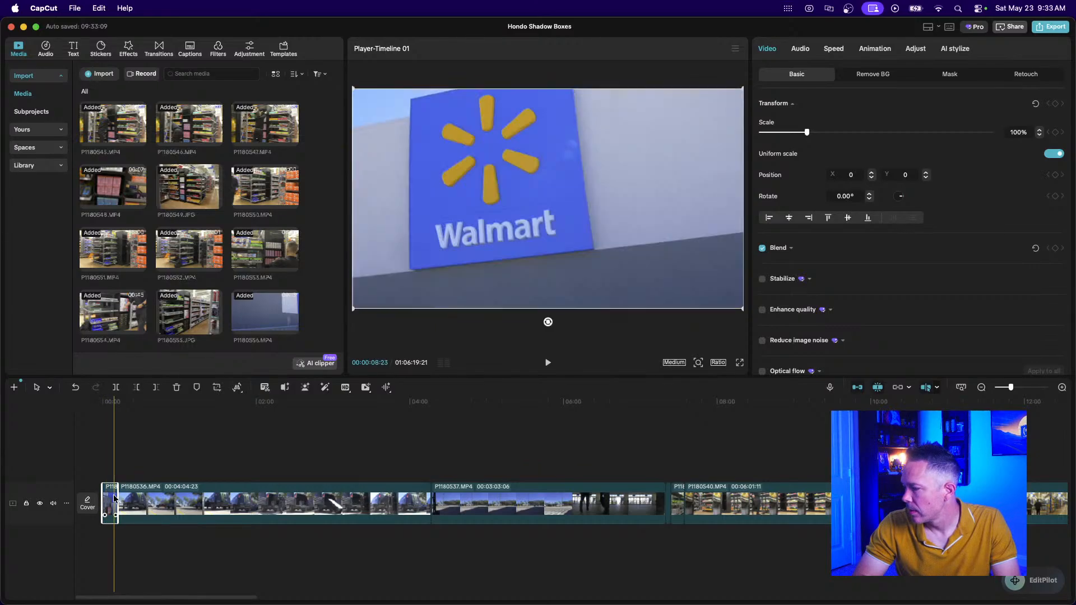
# Apply the Flash In intro animation to the opening Walmart clip.
pyautogui.click(866, 49)
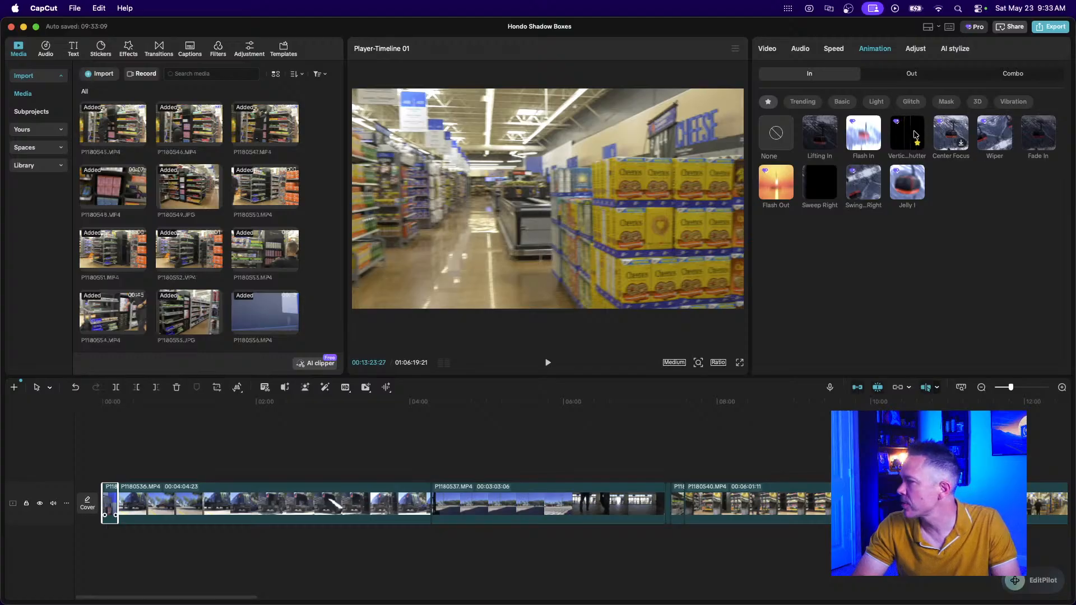
pyautogui.click(866, 136)
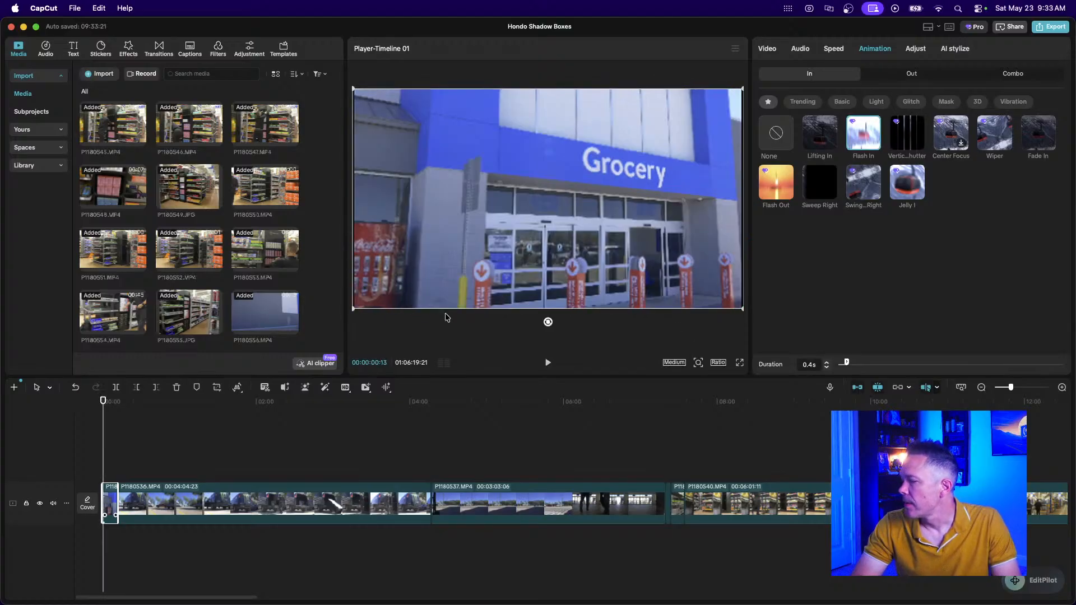
pyautogui.scroll(3, 120, 493)
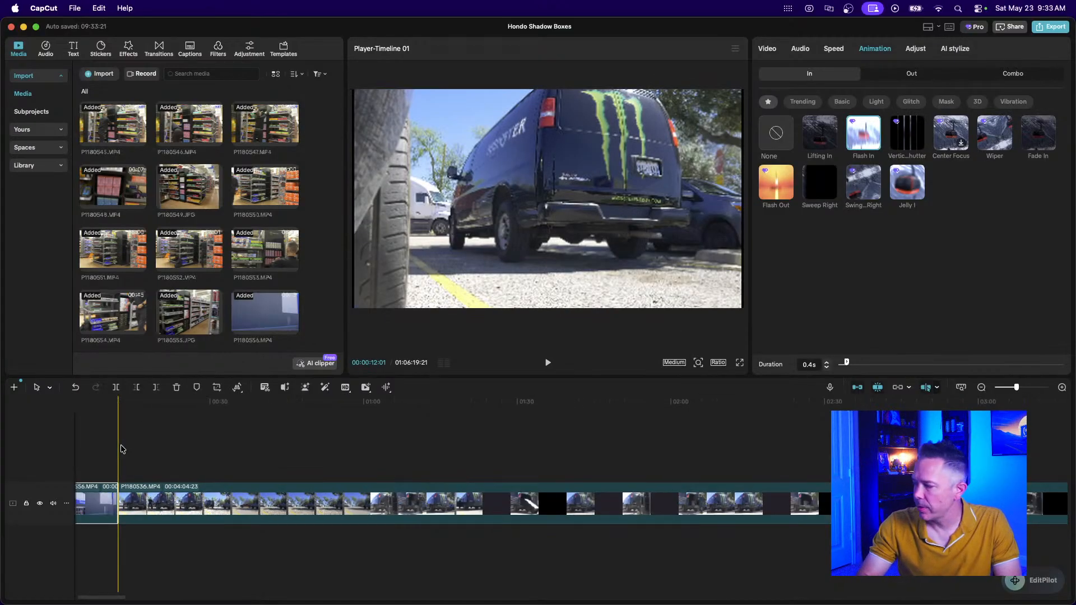
pyautogui.hscroll(-2, 139, 483)
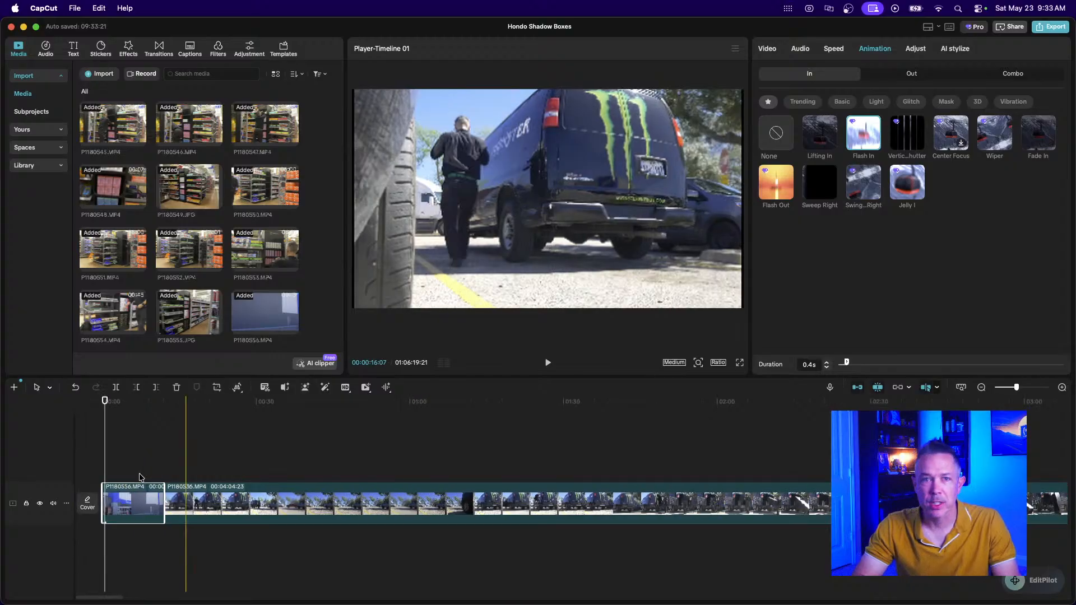
# Play the video opening to preview Flash In, then reselect the first clip.
pyautogui.click(95, 467)
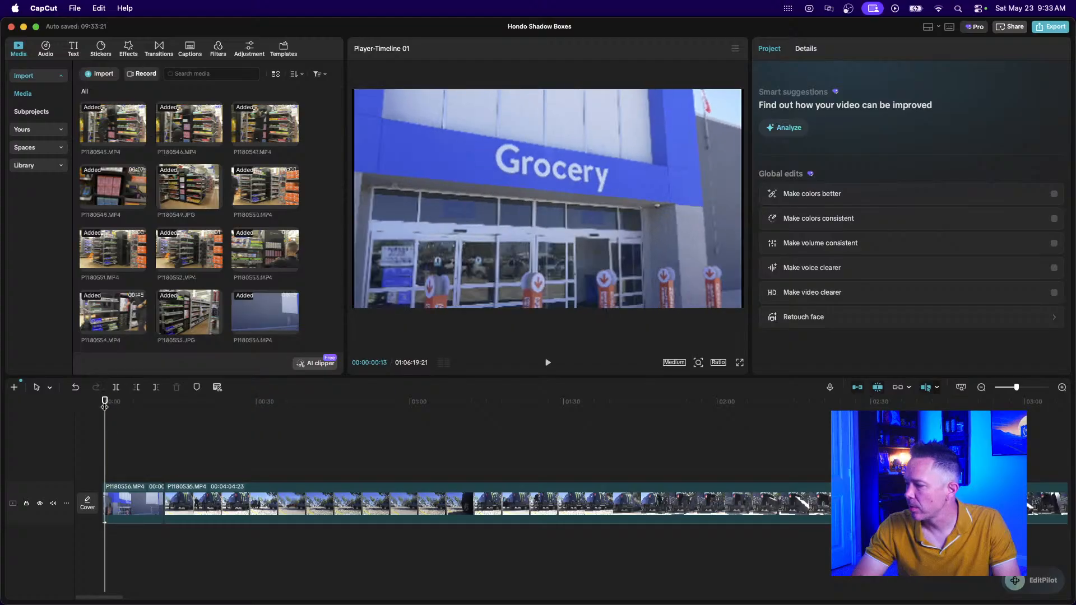
pyautogui.press('space')
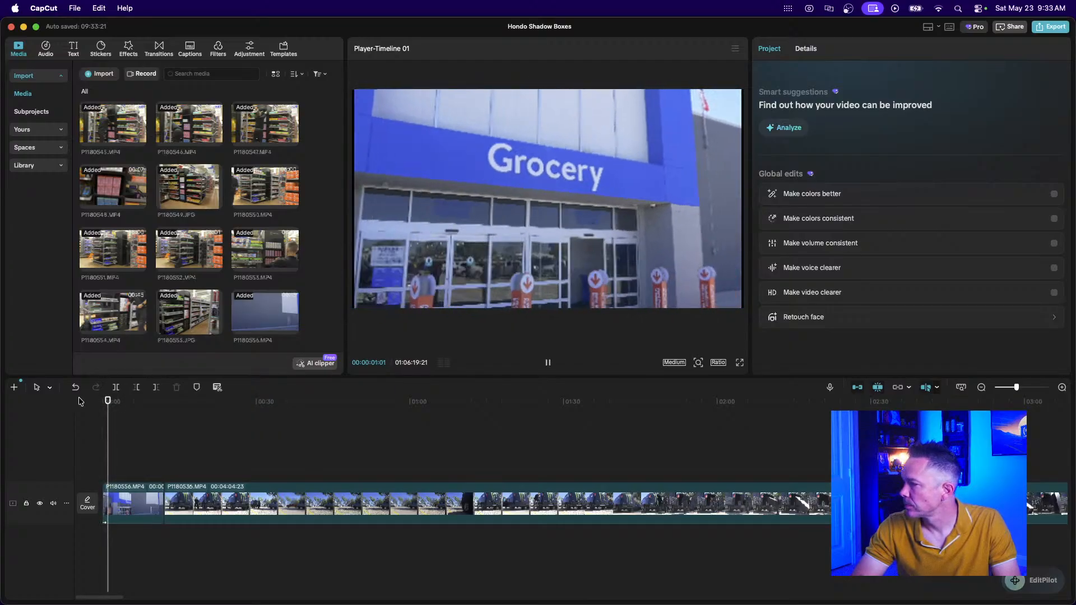
pyautogui.press('space')
pyautogui.press('space')
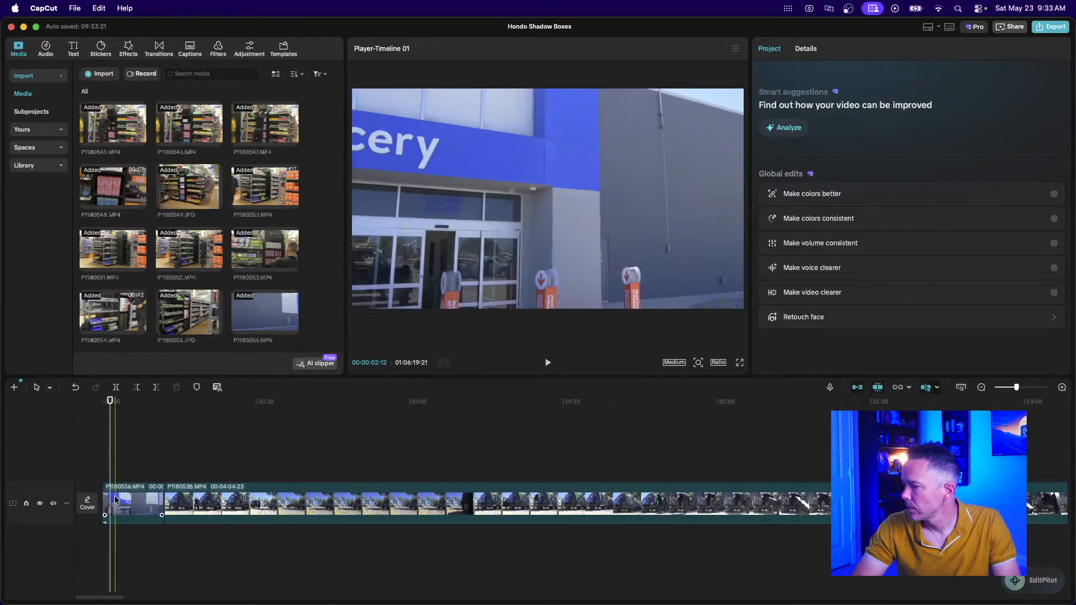
pyautogui.click(117, 504)
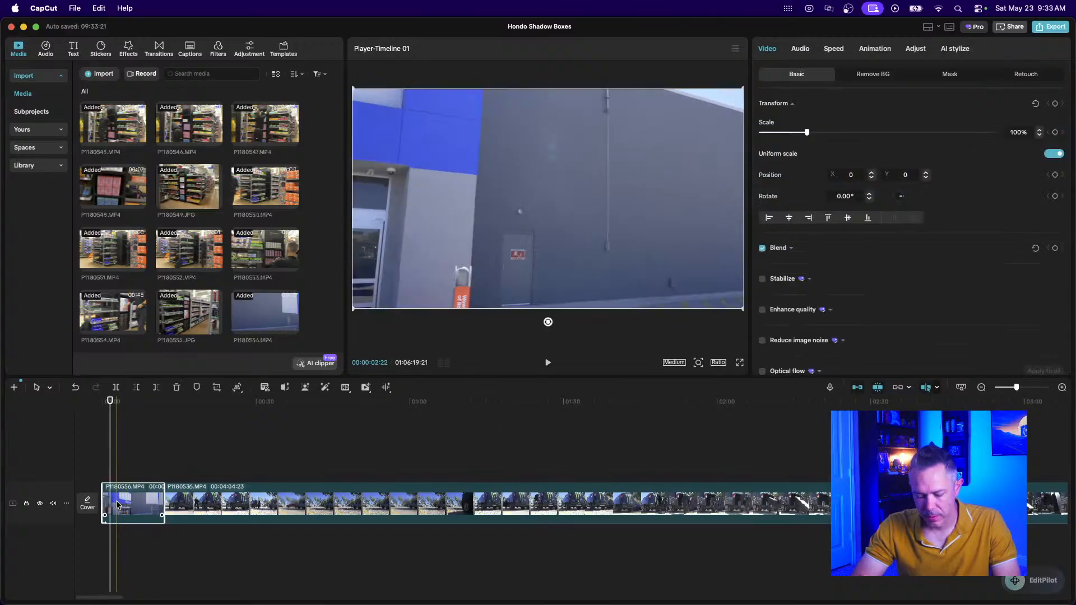
# Delete the two unwanted pieces of the P1180556 clip, letting the timeline ripple left.
pyautogui.scroll(5, 118, 504)
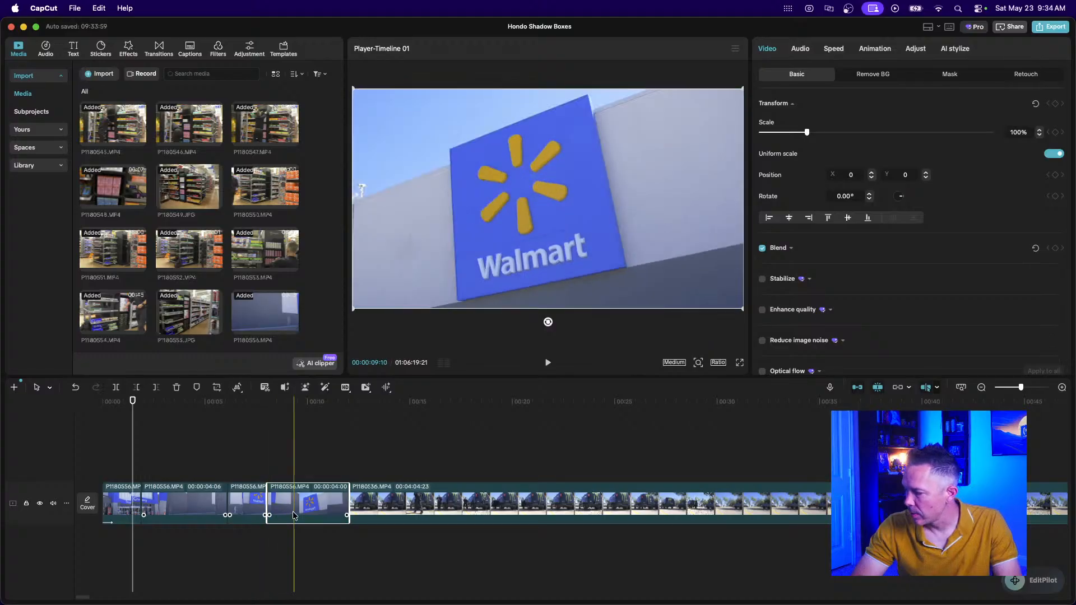
pyautogui.press('Delete')
pyautogui.click(183, 493)
pyautogui.press('Delete')
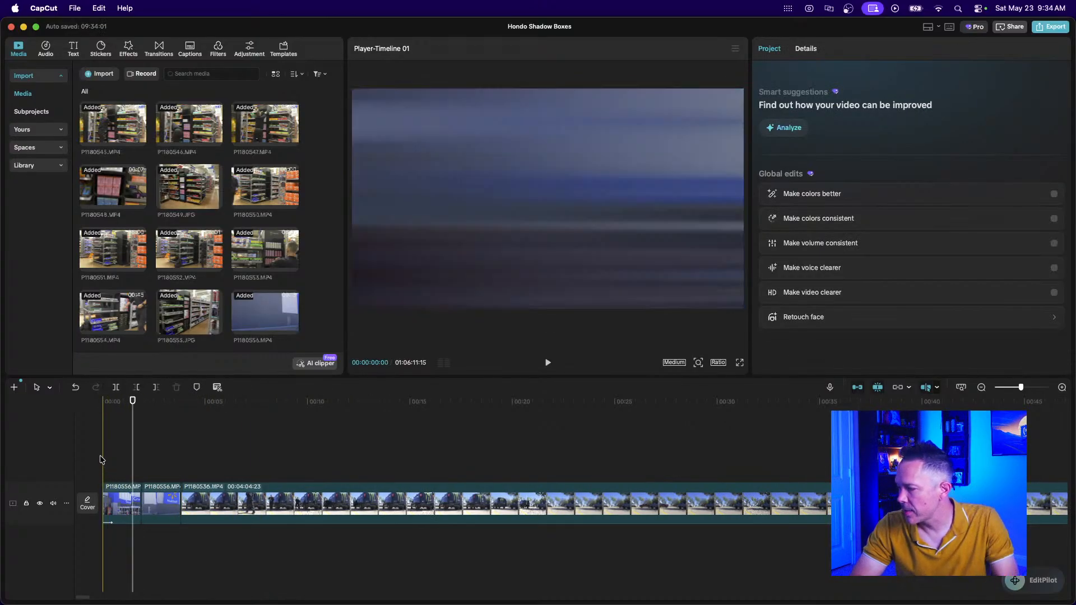
# Replay the start, then remove and reapply the Flash In intro on the first clip.
pyautogui.click(100, 457)
pyautogui.press('space')
pyautogui.press('space')
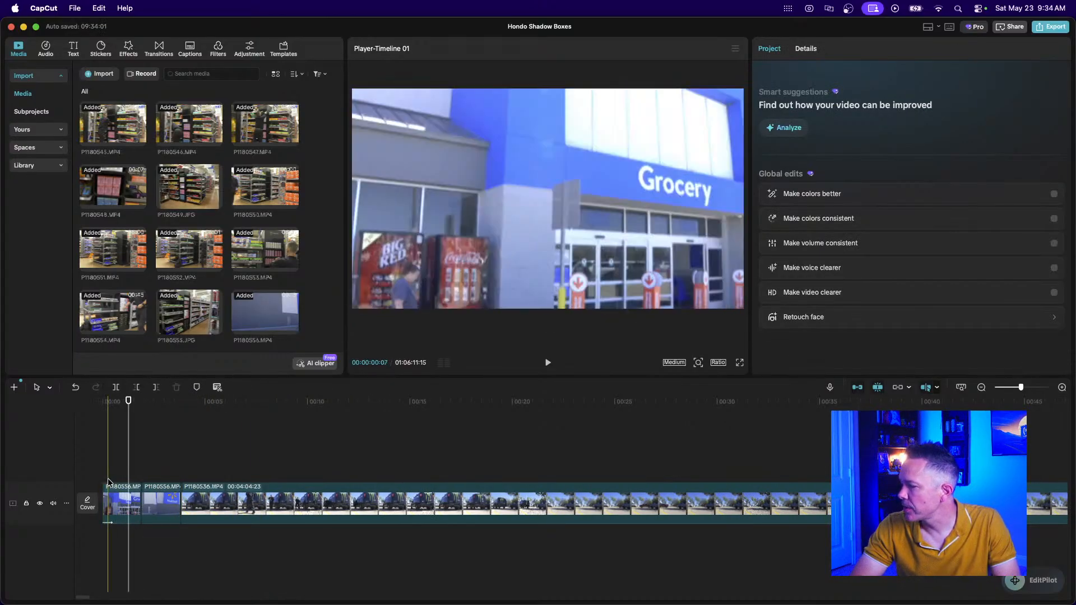
pyautogui.click(121, 504)
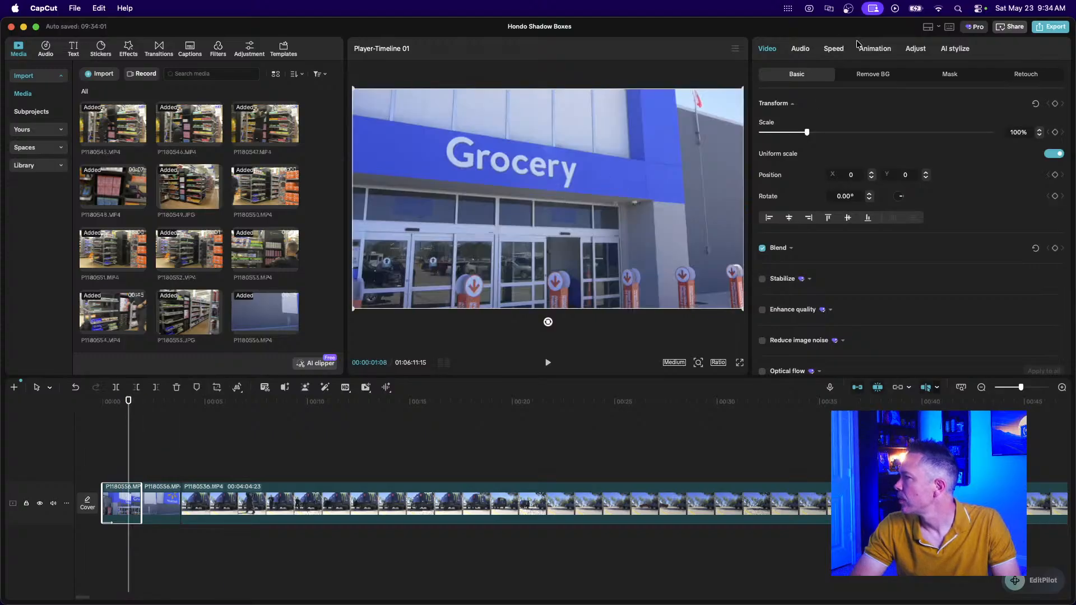
pyautogui.click(875, 50)
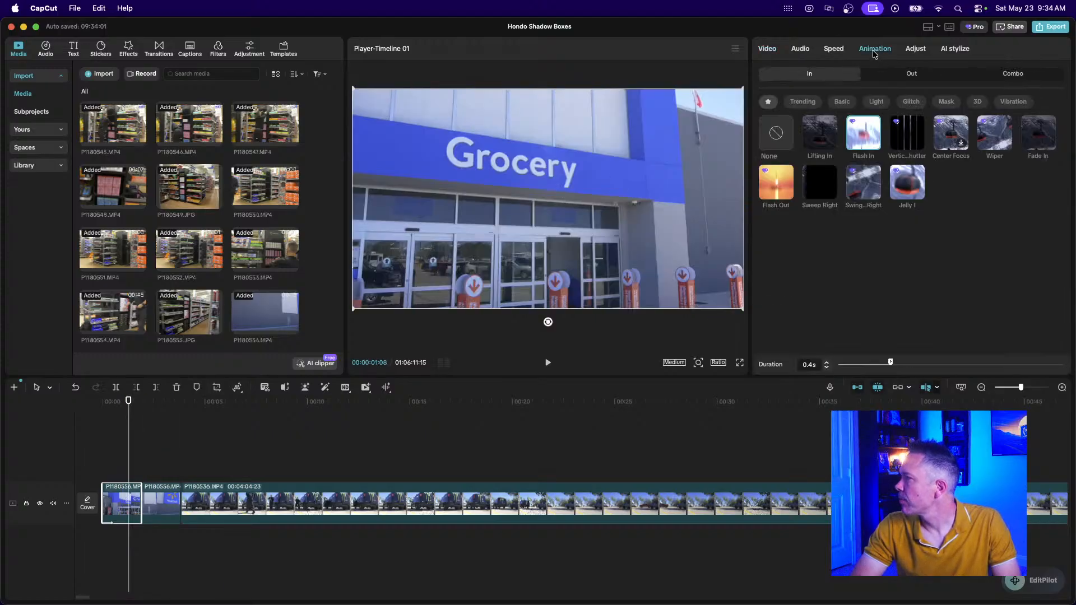
pyautogui.click(777, 139)
pyautogui.moveTo(122, 505)
pyautogui.mouseDown()
pyautogui.moveTo(111, 503)
pyautogui.moveTo(159, 510)
pyautogui.moveTo(118, 507)
pyautogui.mouseUp()
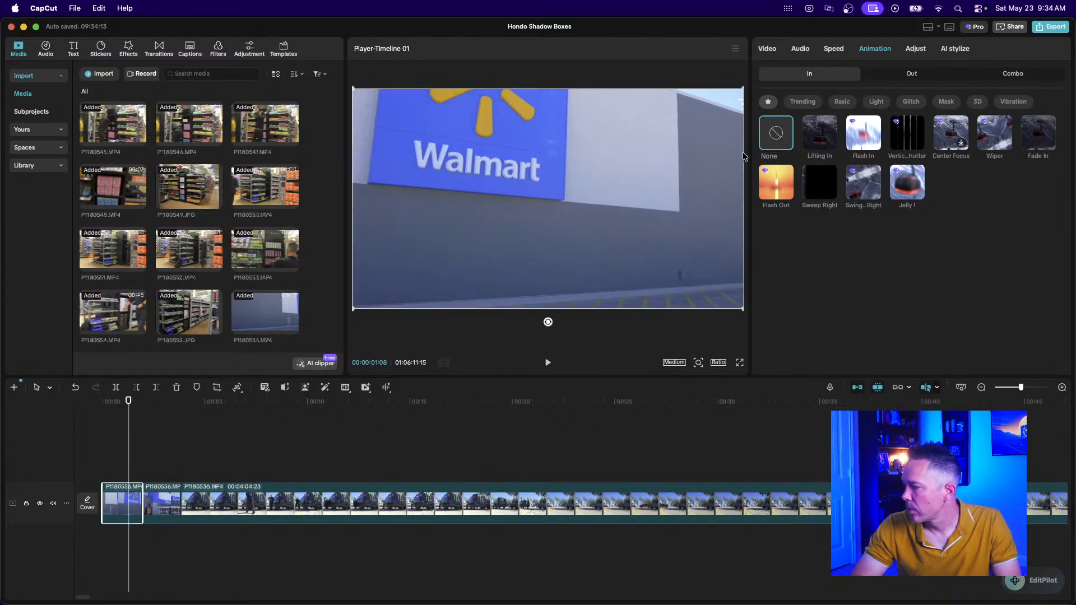
pyautogui.click(854, 134)
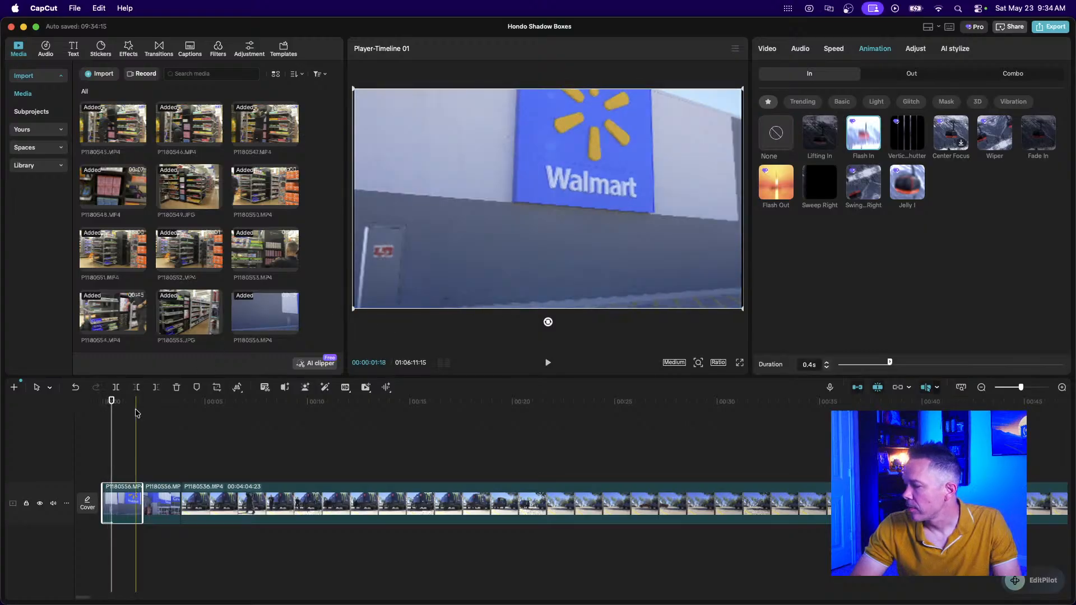
# Preview the Flash In intro and bring up the Transitions library.
pyautogui.press('space')
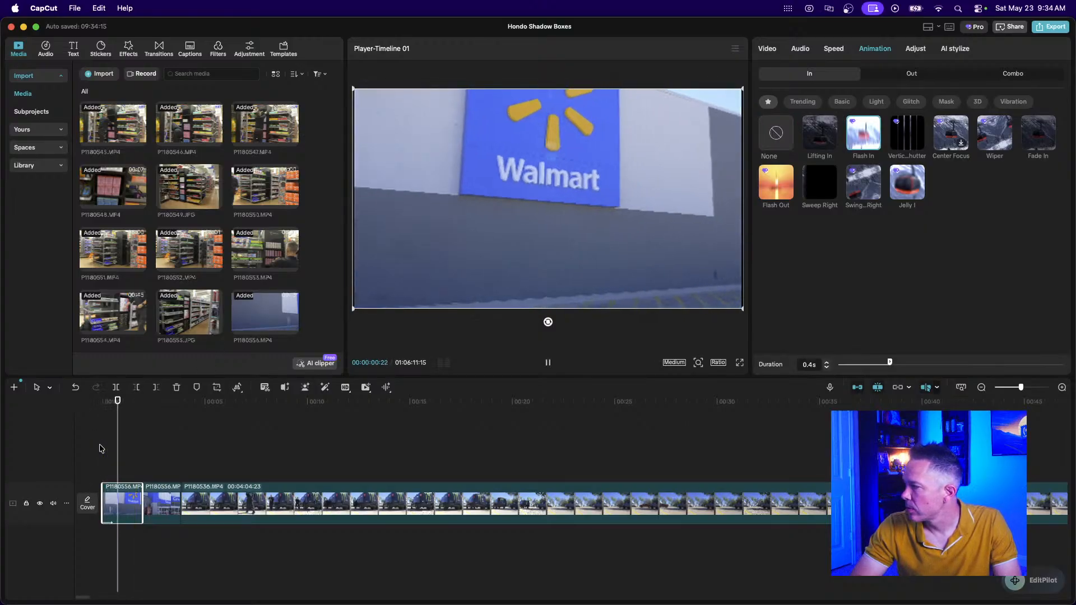
pyautogui.press('space')
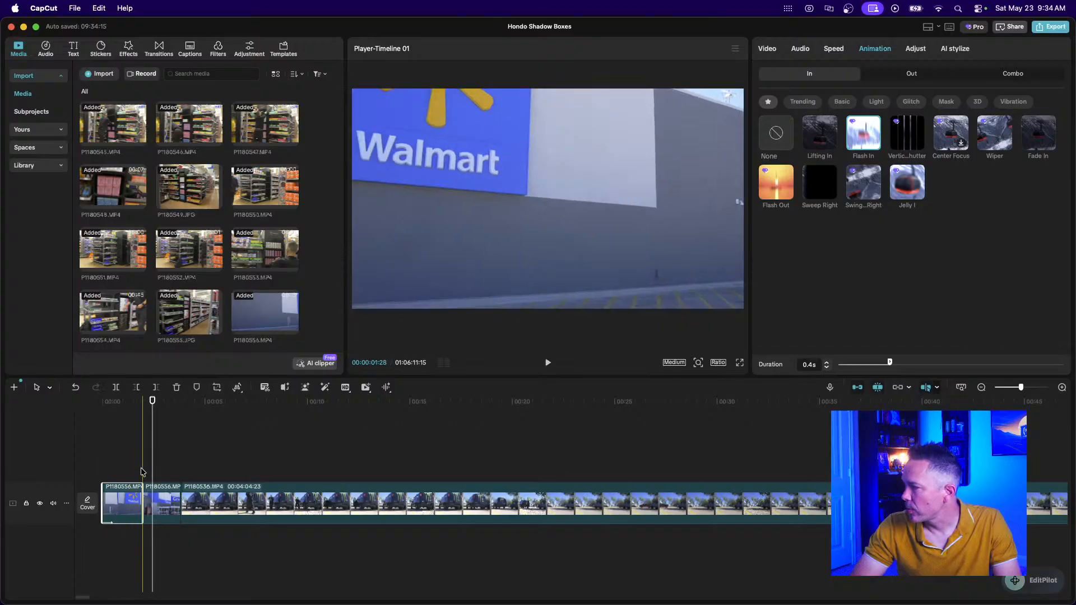
pyautogui.click(158, 48)
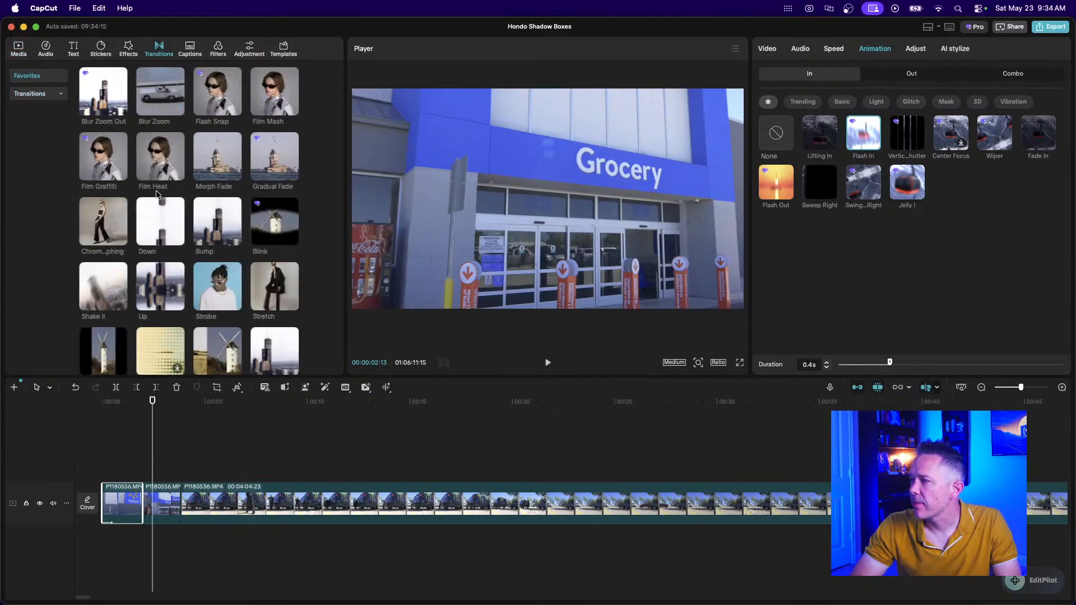
# Add the Left transition between the Walmart sign clip and the grocery-entrance clip.
pyautogui.scroll(-5, 162, 241)
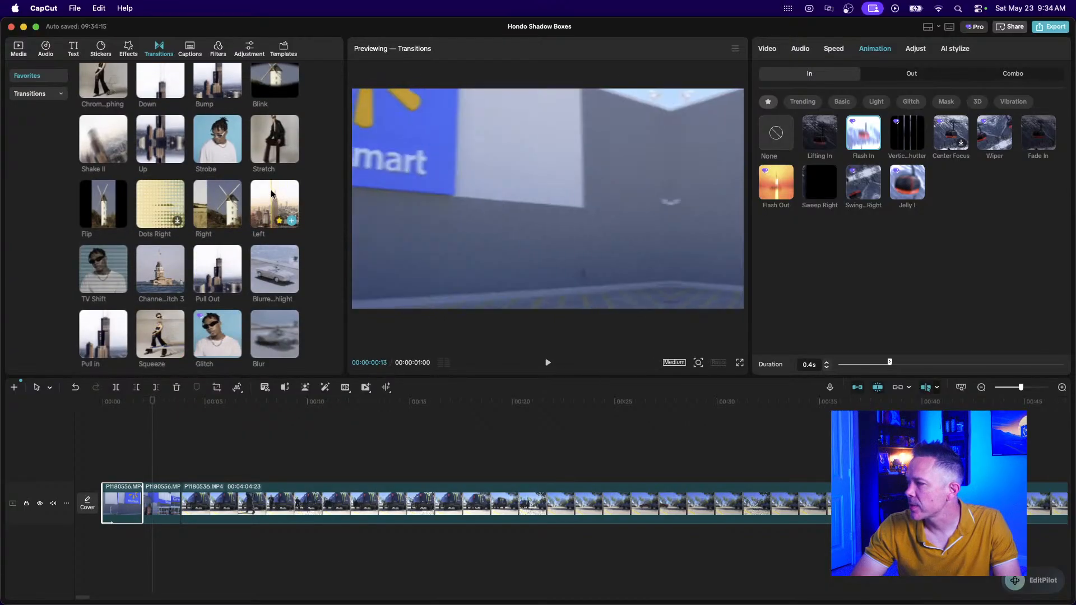
pyautogui.click(292, 220)
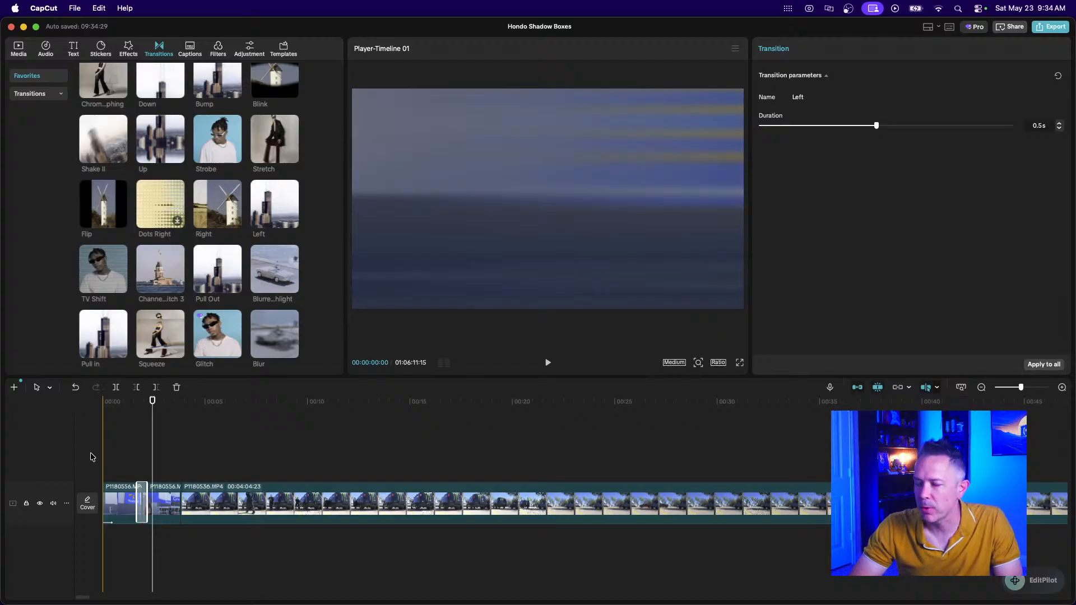
# Play back the new Left transition from the start and select the first clip.
pyautogui.click(103, 464)
pyautogui.press('space')
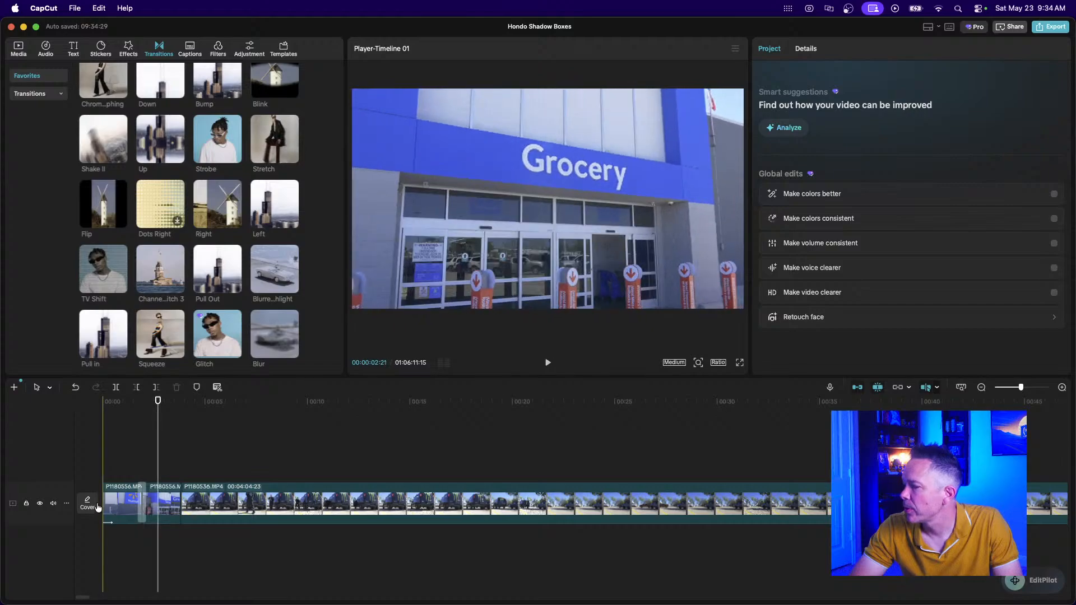
pyautogui.click(115, 519)
# Trim the first two Walmart clips to about one second each.
pyautogui.scroll(5, 115, 519)
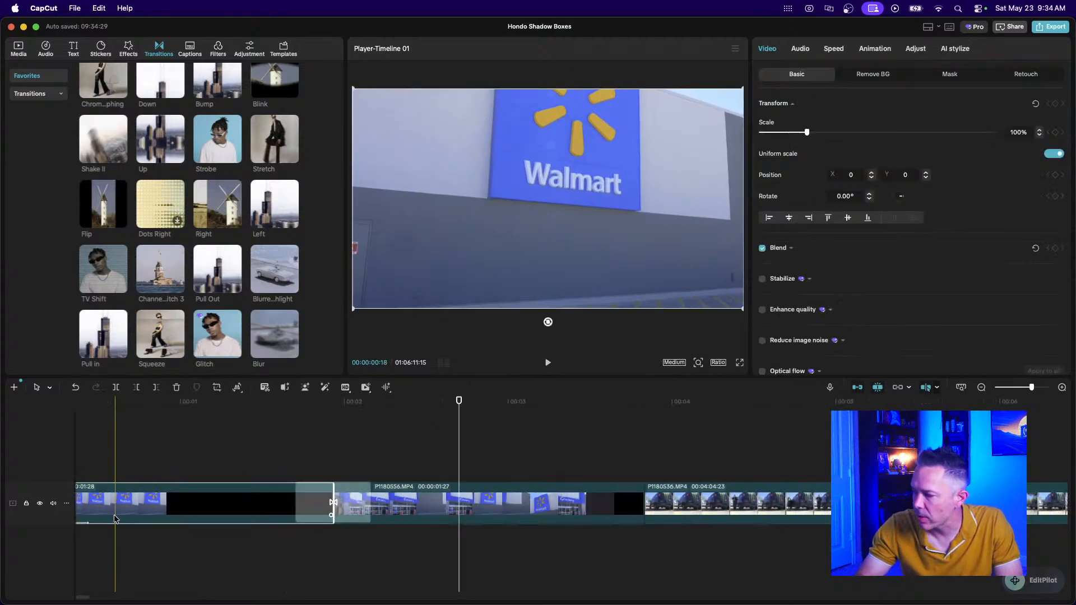
pyautogui.hscroll(-2, 171, 503)
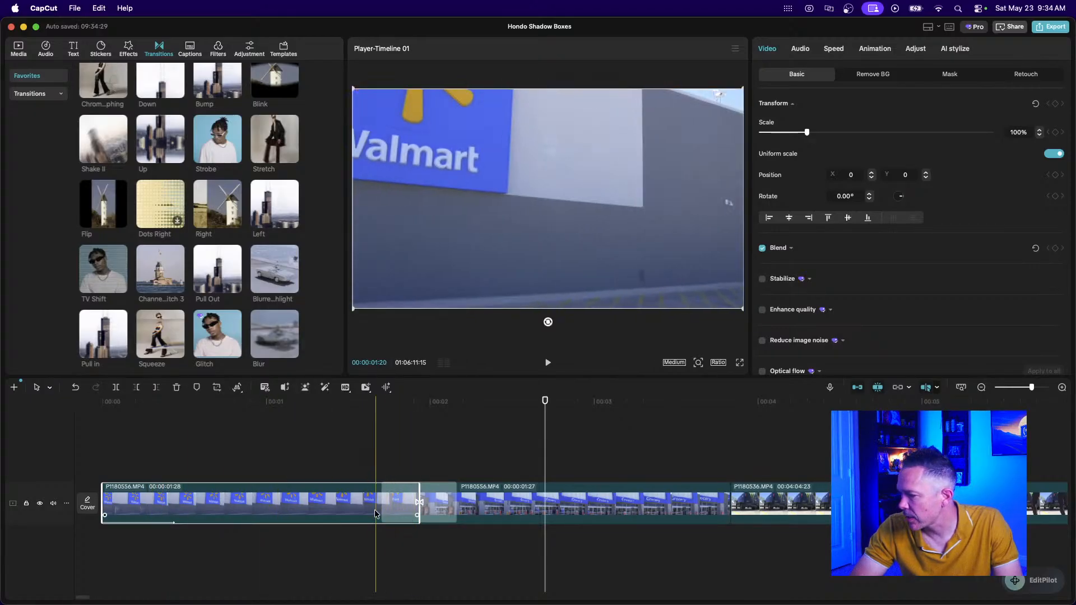
pyautogui.moveTo(417, 513); pyautogui.dragTo(264, 504)
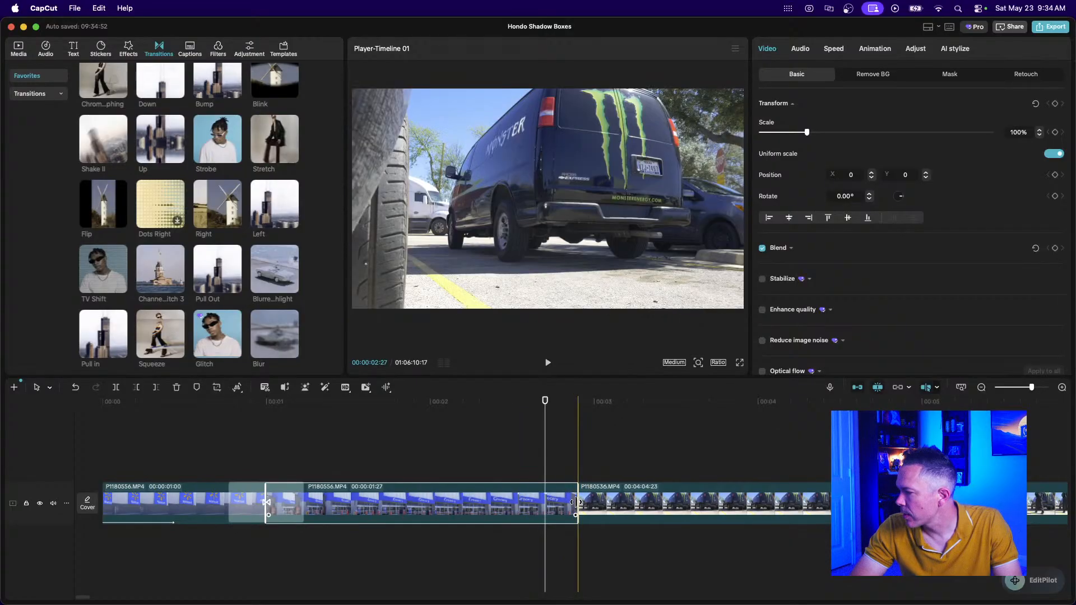
pyautogui.moveTo(544, 501); pyautogui.dragTo(426, 496)
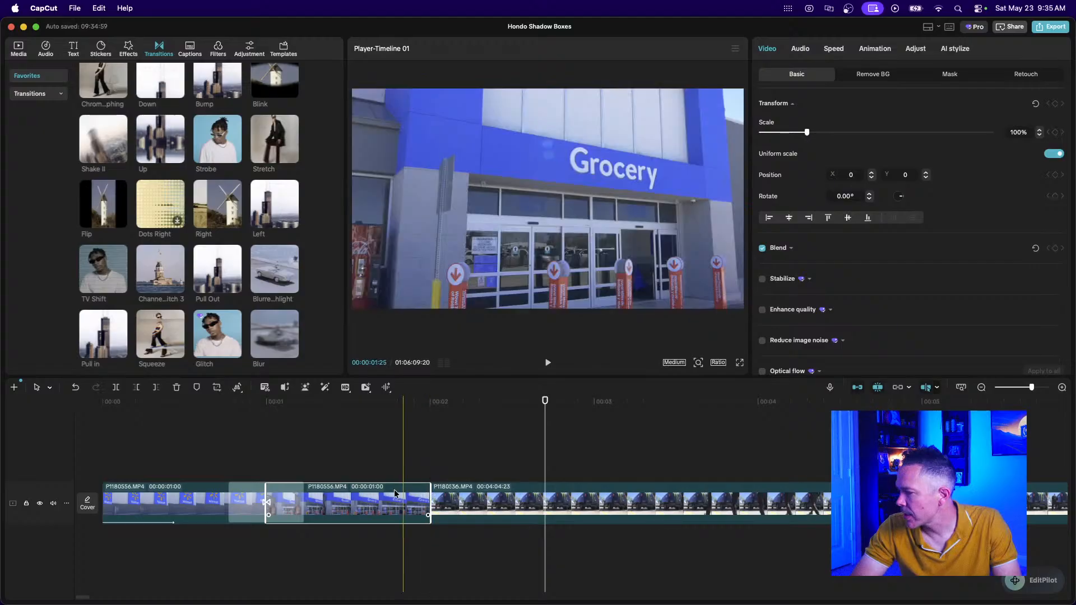
# Play back the tightened opening of the video.
pyautogui.click(360, 477)
pyautogui.press('space')
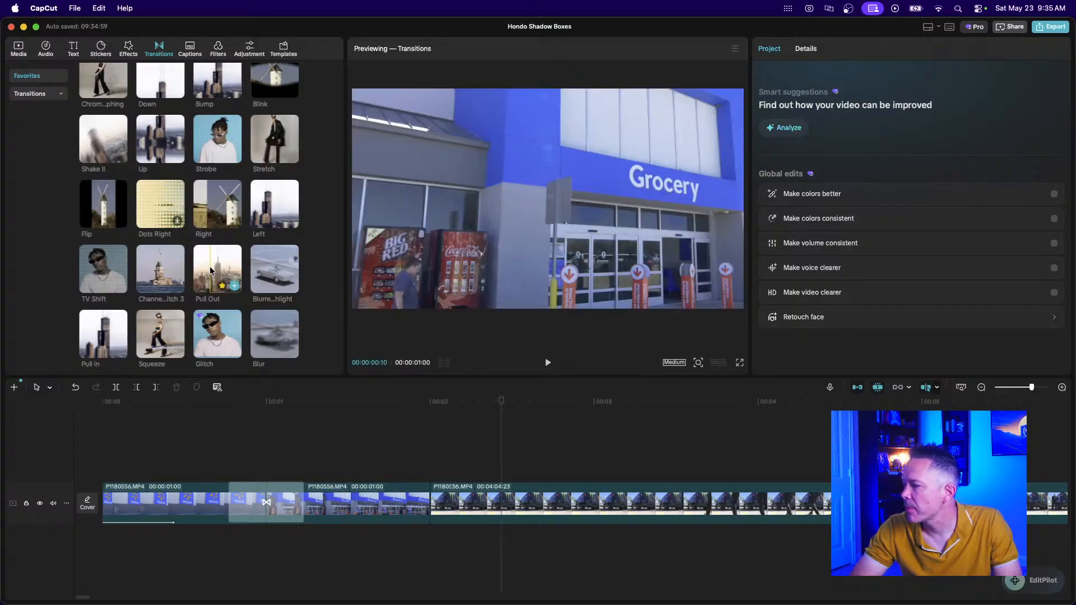
pyautogui.scroll(1, 225, 211)
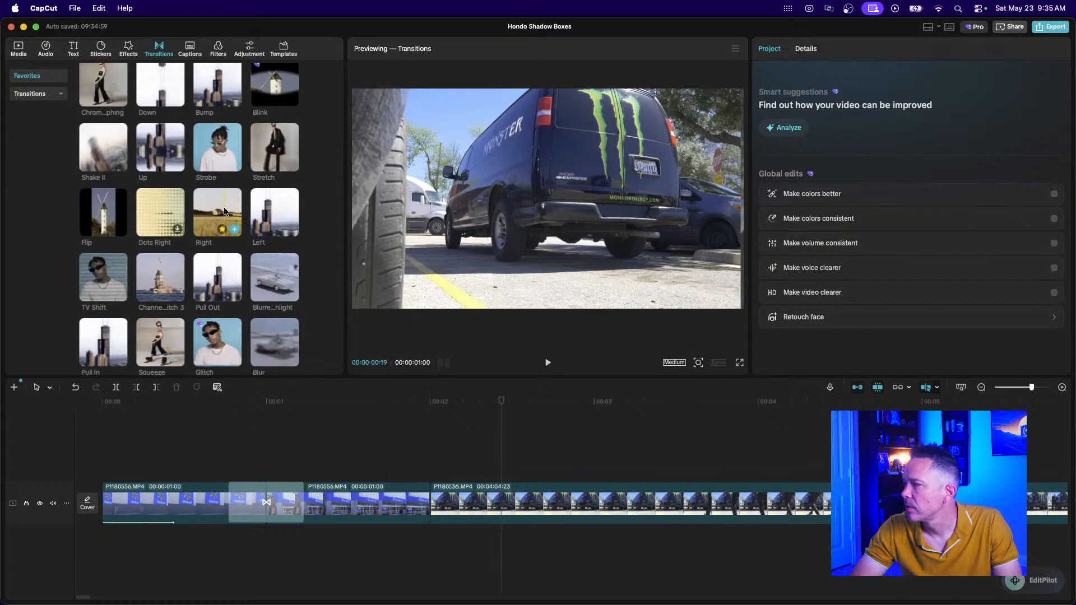
pyautogui.scroll(5, 225, 211)
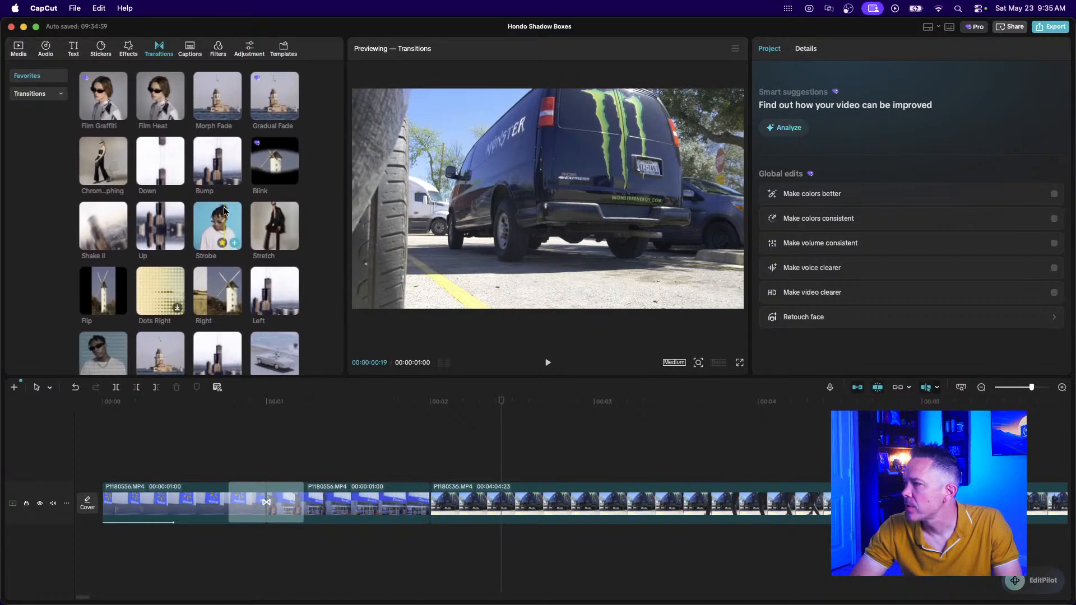
pyautogui.scroll(-3, 225, 211)
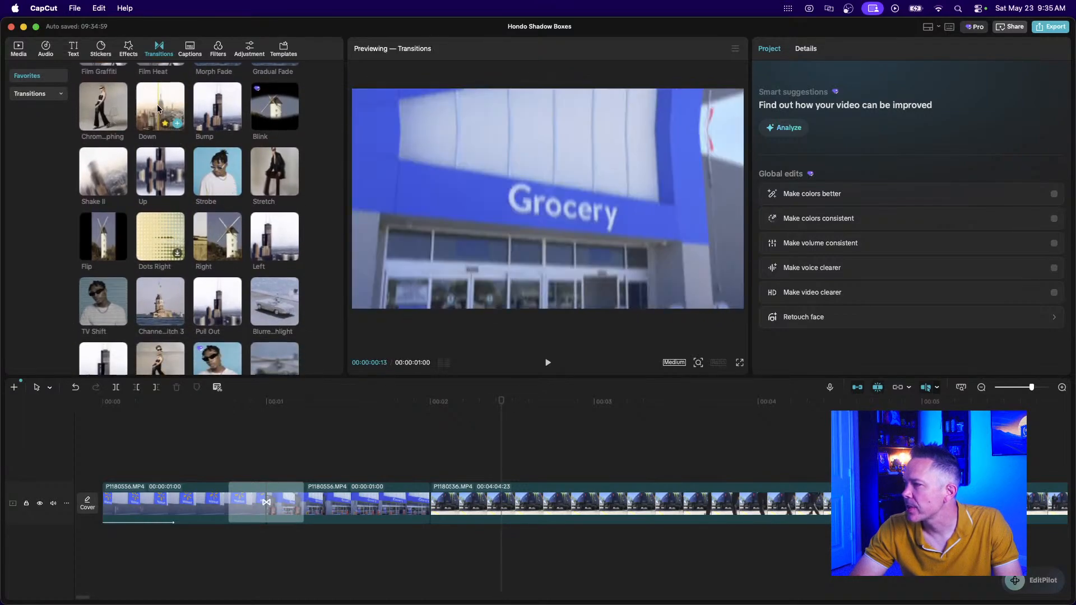
# Drop the Down transition between clips 2 and 3 and play it back.
pyautogui.moveTo(175, 132); pyautogui.dragTo(395, 506)
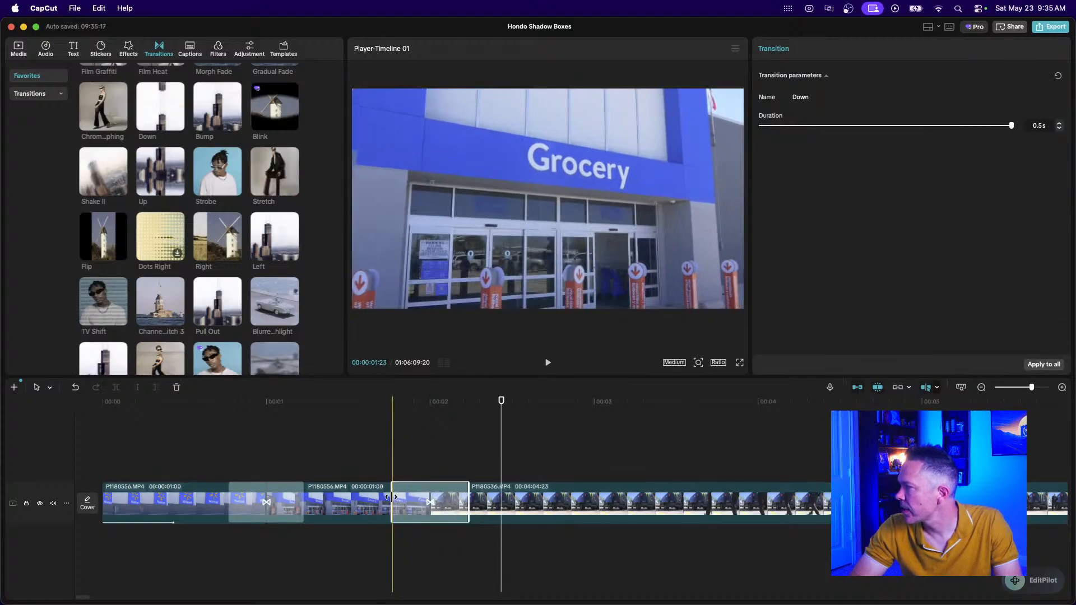
pyautogui.click(357, 462)
pyautogui.press('space')
pyautogui.press('space')
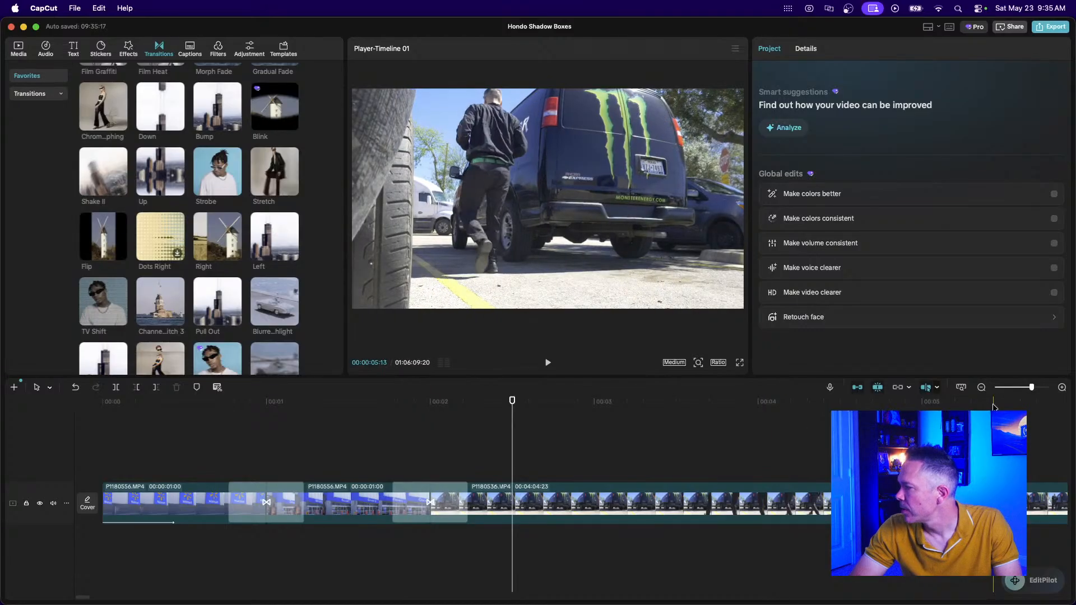
# Split the van clip and delete its unwanted 53-second opening part.
pyautogui.click(981, 387)
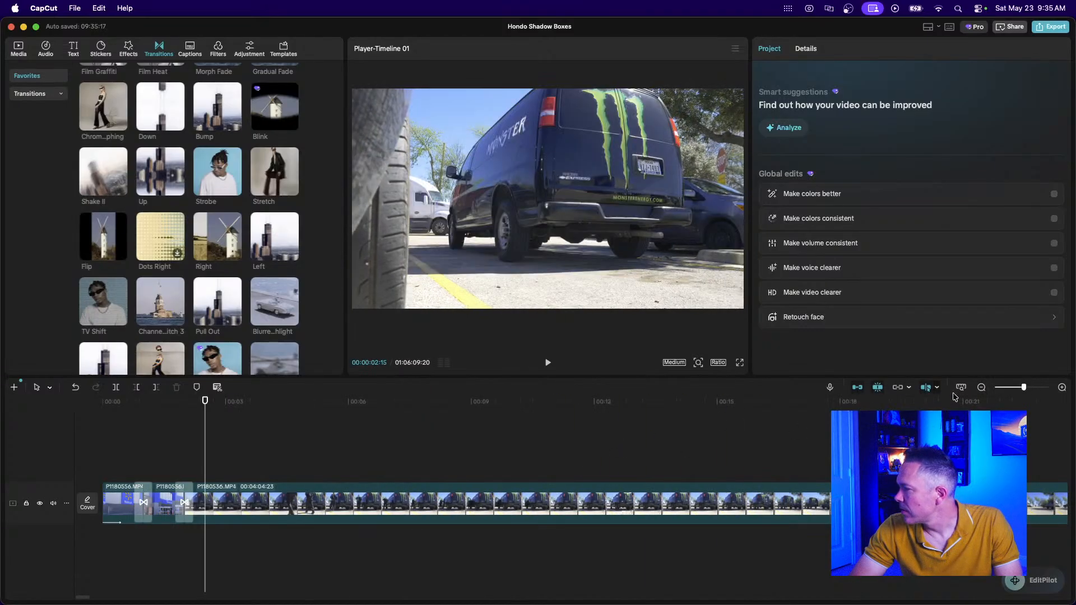
pyautogui.click(981, 387)
pyautogui.click(982, 387)
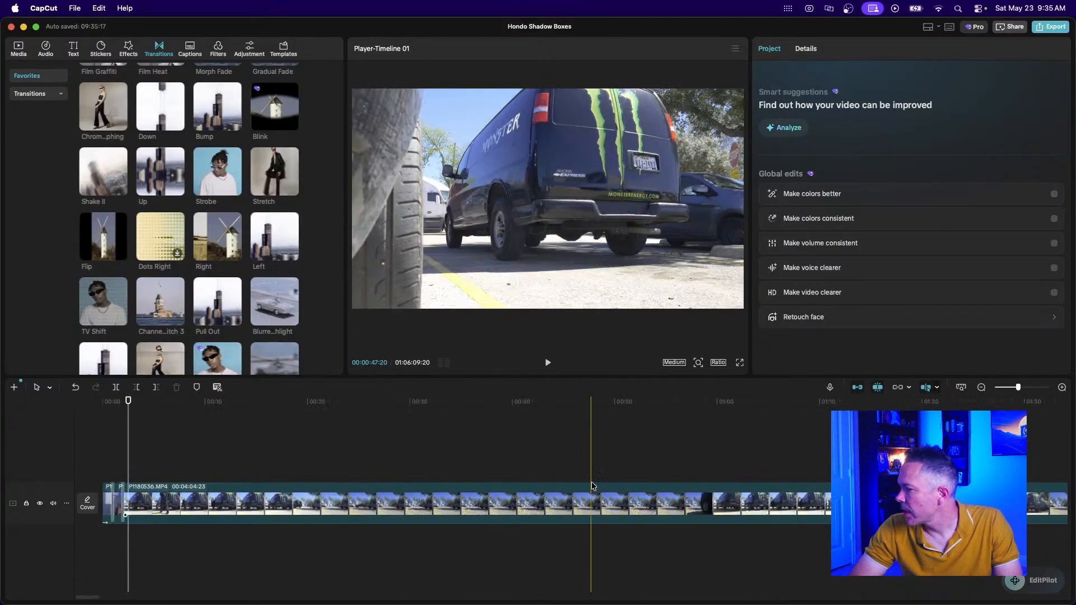
pyautogui.click(981, 387)
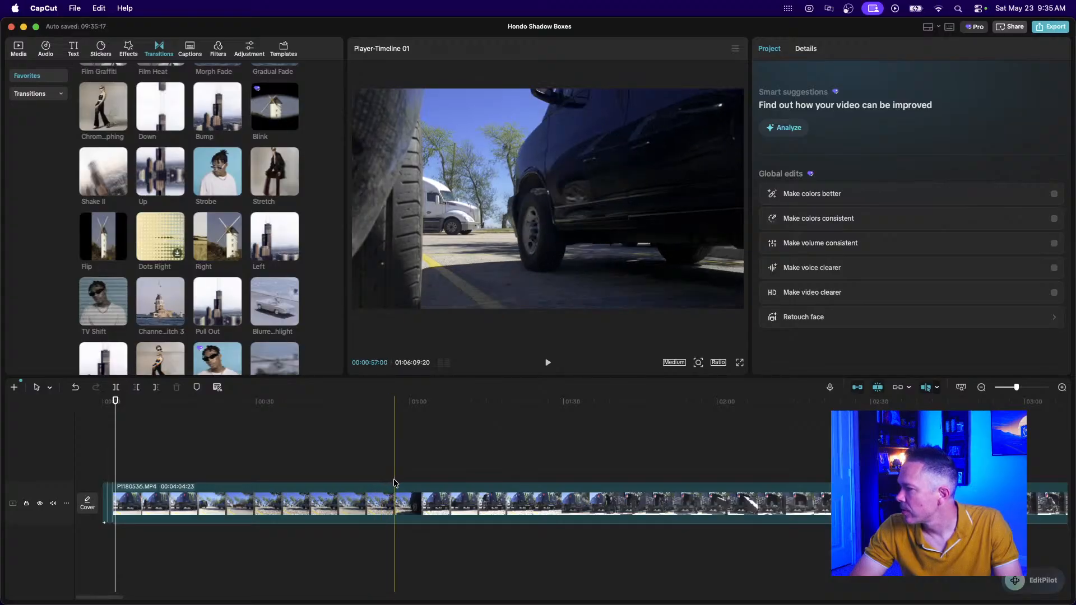
pyautogui.click(384, 492)
pyautogui.press('super+b')
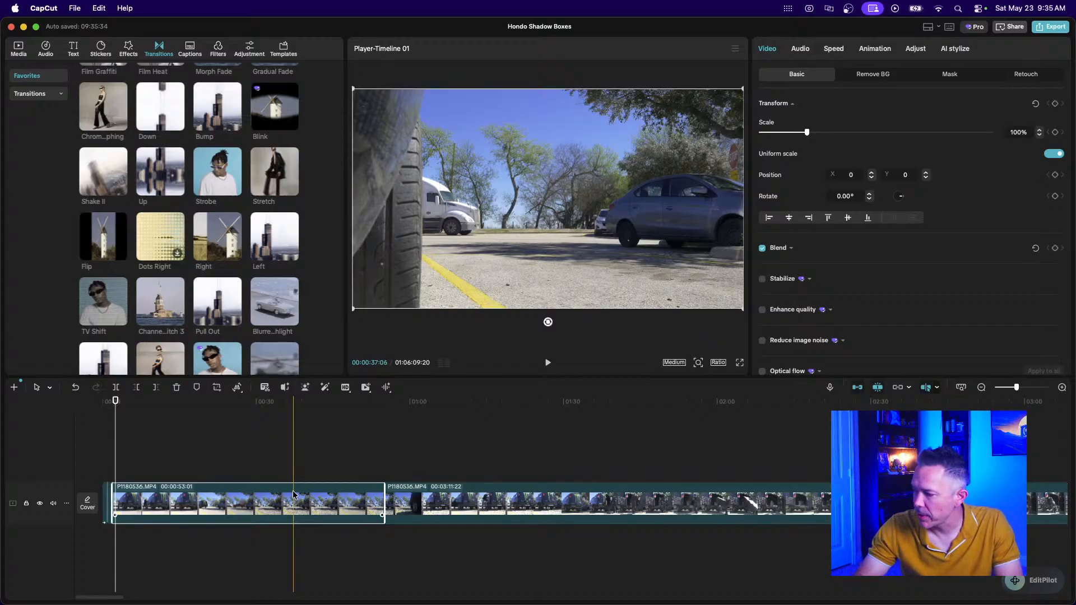
pyautogui.press('Delete')
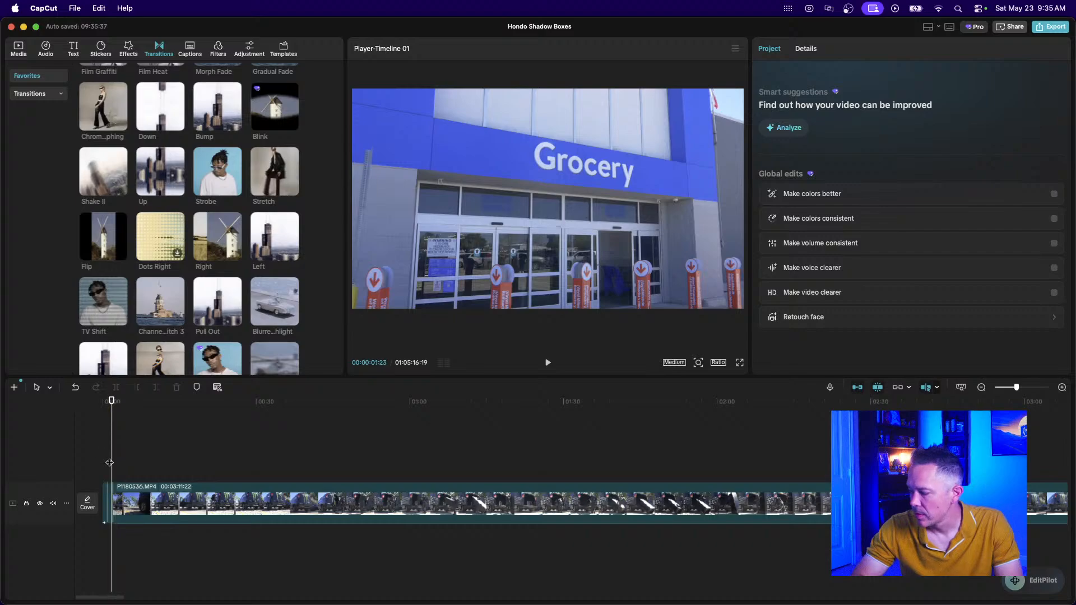
# Play the van footage from its new start, pause at the next cut and select it.
pyautogui.press('super+=')
pyautogui.press('super+=')
pyautogui.press('super+=')
pyautogui.press('space')
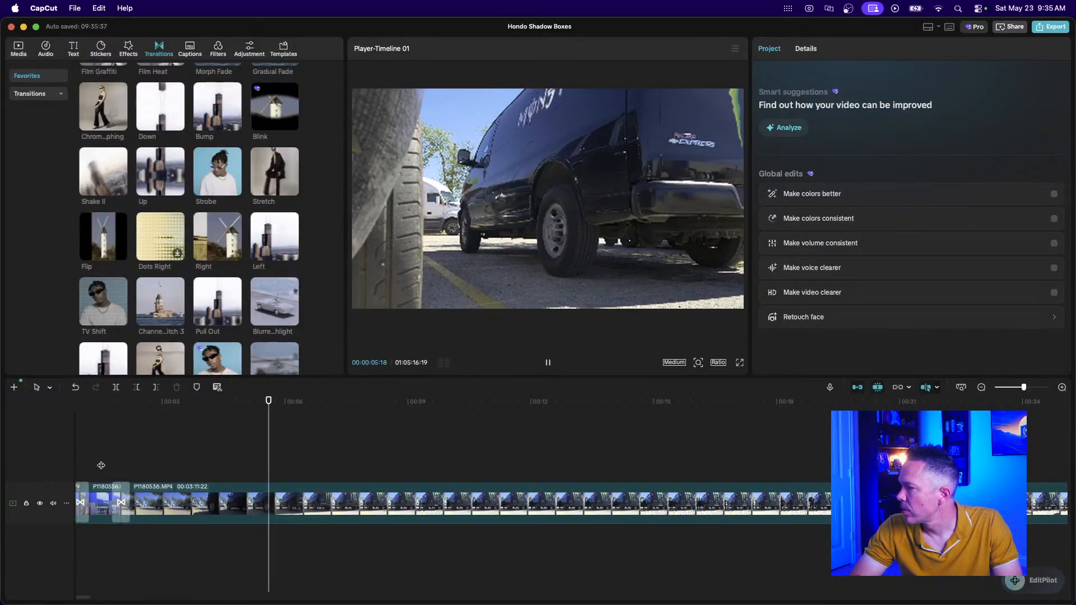
pyautogui.press('space')
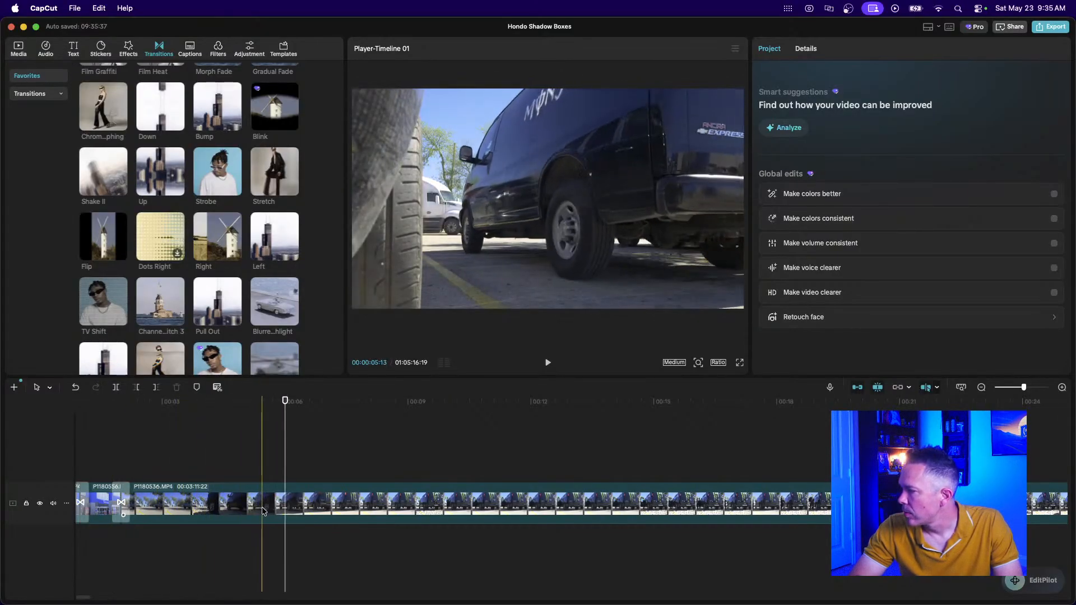
pyautogui.click(283, 510)
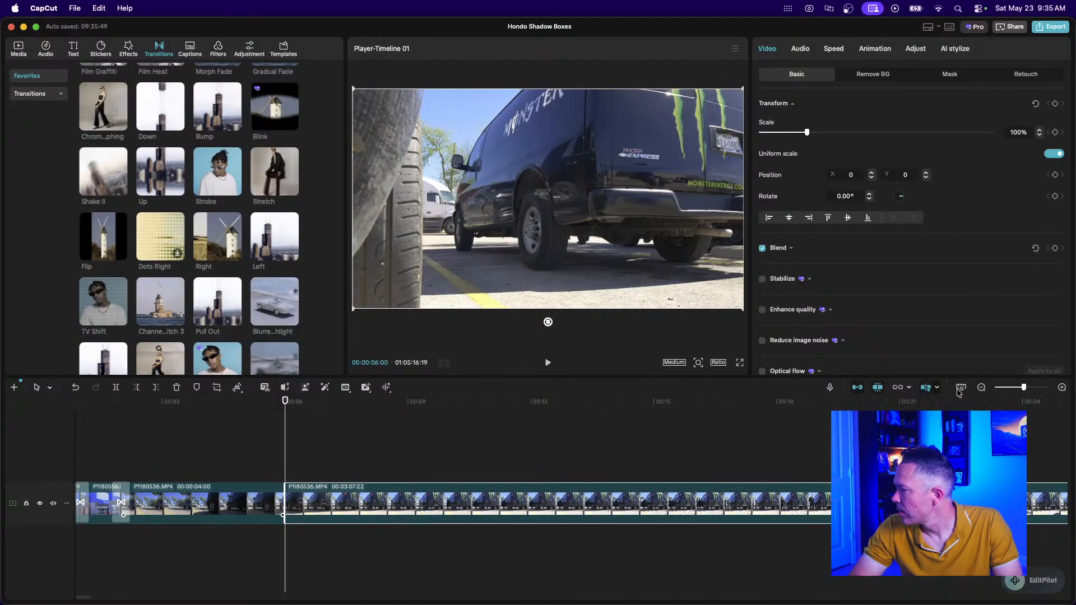
pyautogui.click(980, 389)
pyautogui.click(980, 389)
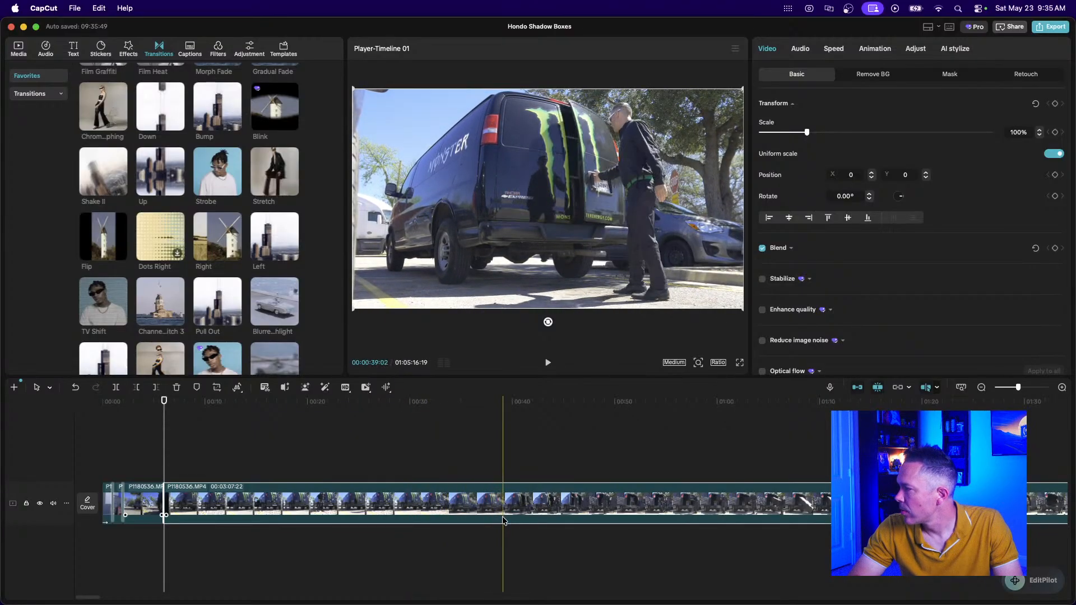
# Cut away the 32-second opening section and add a Pull Out transition between the clips.
pyautogui.press('super+b')
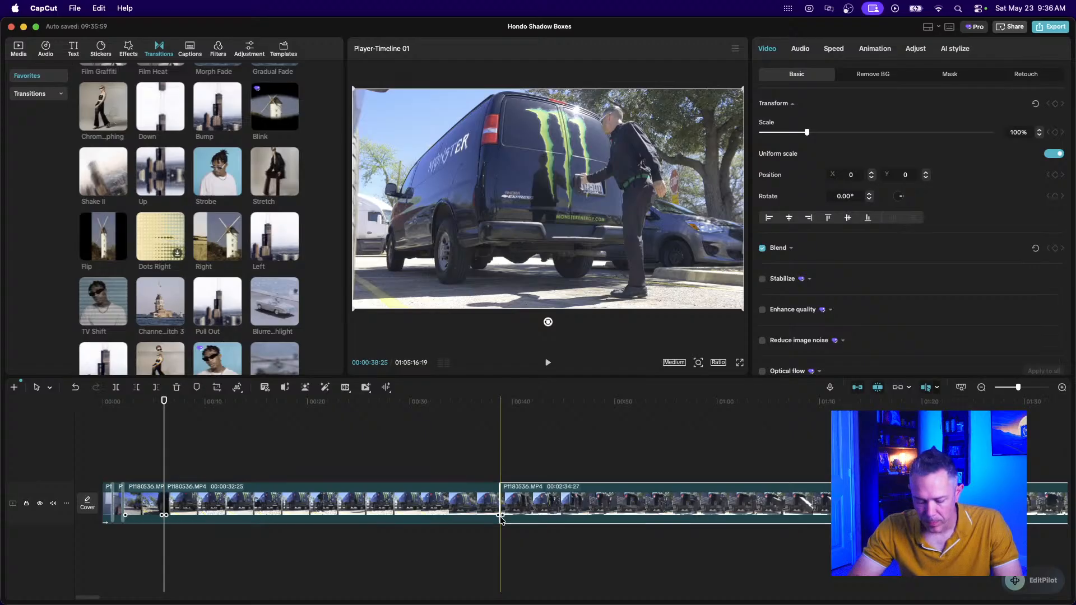
pyautogui.press('Delete')
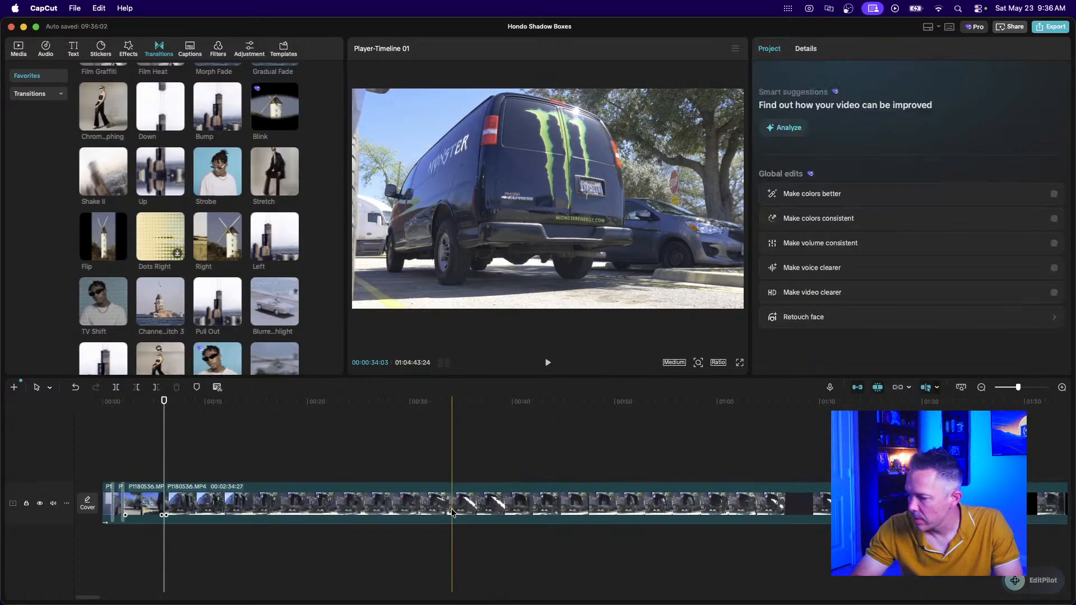
pyautogui.scroll(-3, 188, 286)
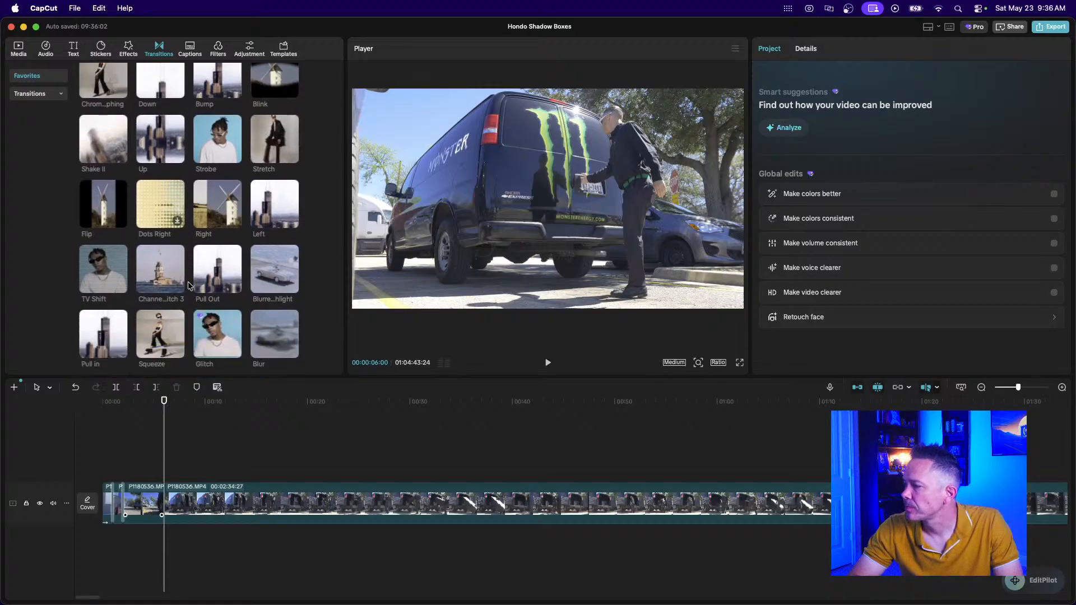
pyautogui.moveTo(215, 275)
pyautogui.mouseDown()
pyautogui.moveTo(204, 367)
pyautogui.moveTo(159, 507)
pyautogui.mouseUp()
pyautogui.click(131, 504)
# Replay the section to check the new Pull Out transition.
pyautogui.scroll(5, 130, 504)
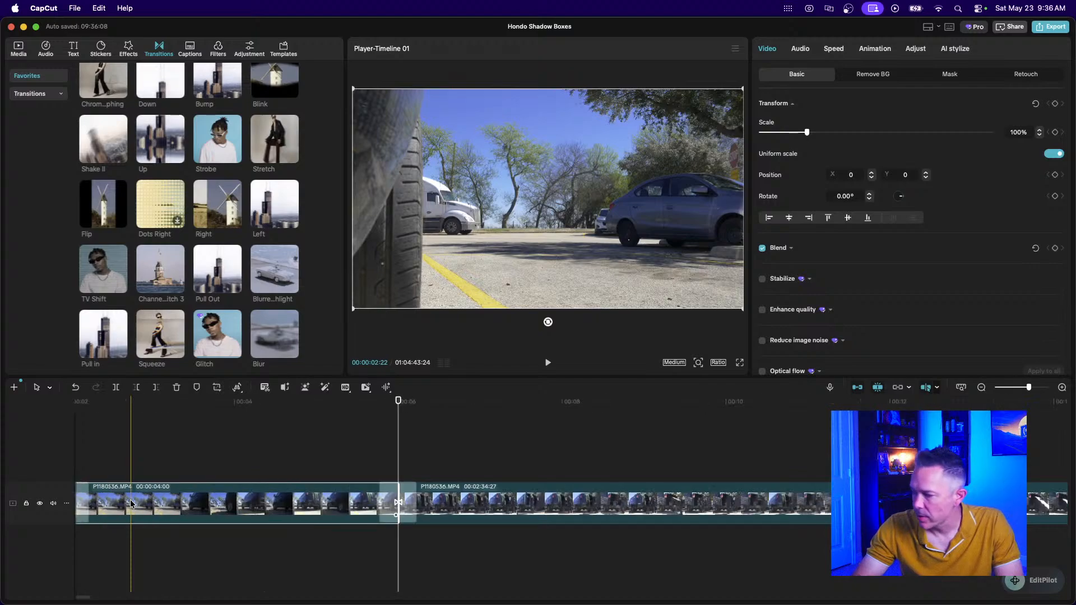
pyautogui.hscroll(-3, 181, 507)
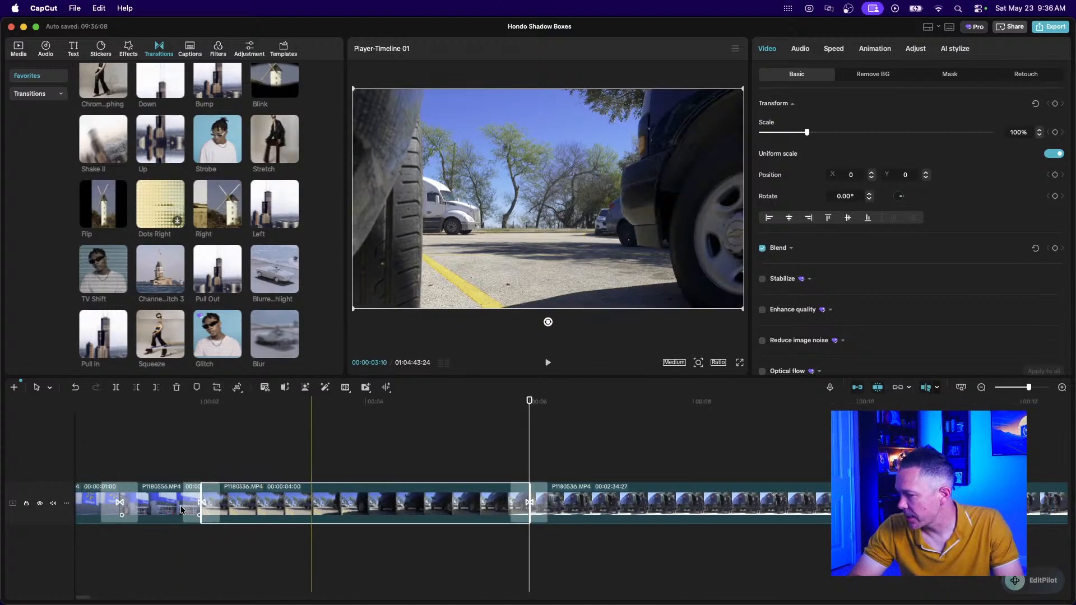
pyautogui.click(181, 463)
pyautogui.press('space')
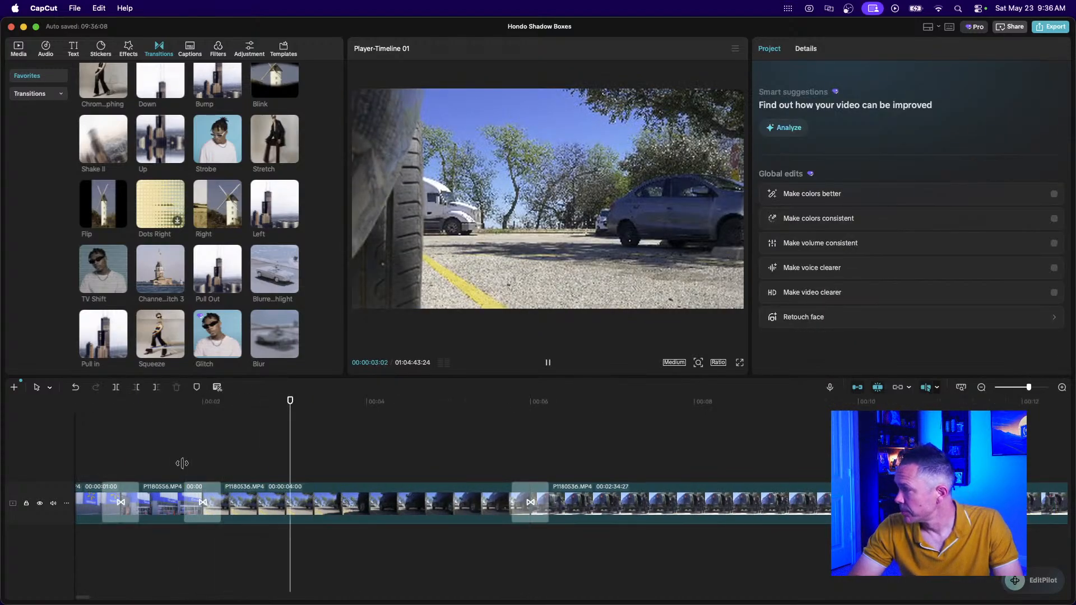
pyautogui.press('space')
# Trim a few frames off the van clip's start and cut the wheel clip's end to 2 seconds.
pyautogui.click(255, 509)
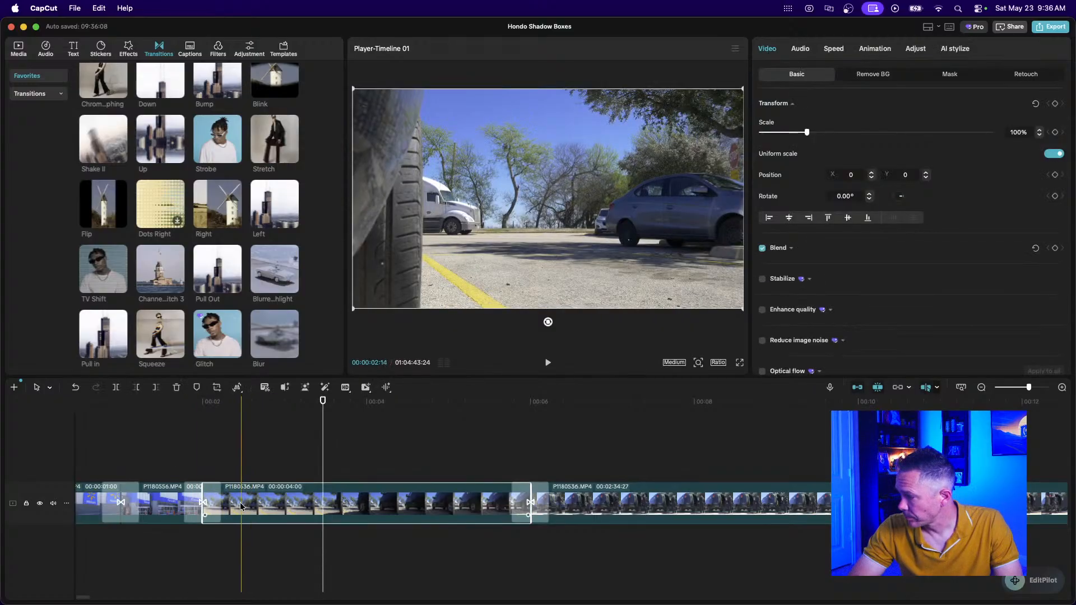
pyautogui.moveTo(205, 511); pyautogui.dragTo(307, 522)
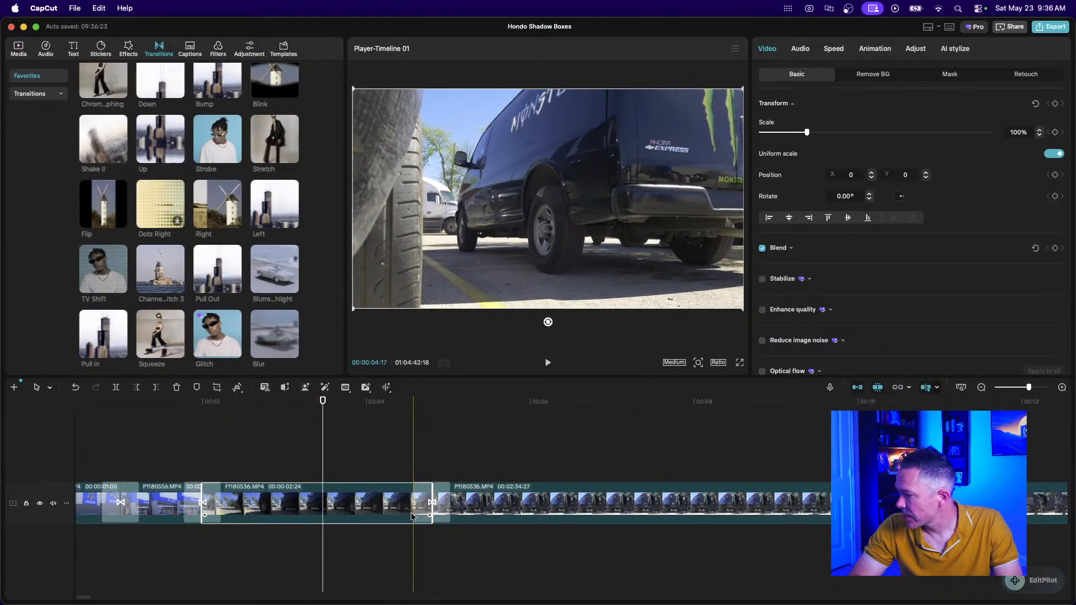
pyautogui.moveTo(432, 515); pyautogui.dragTo(367, 512)
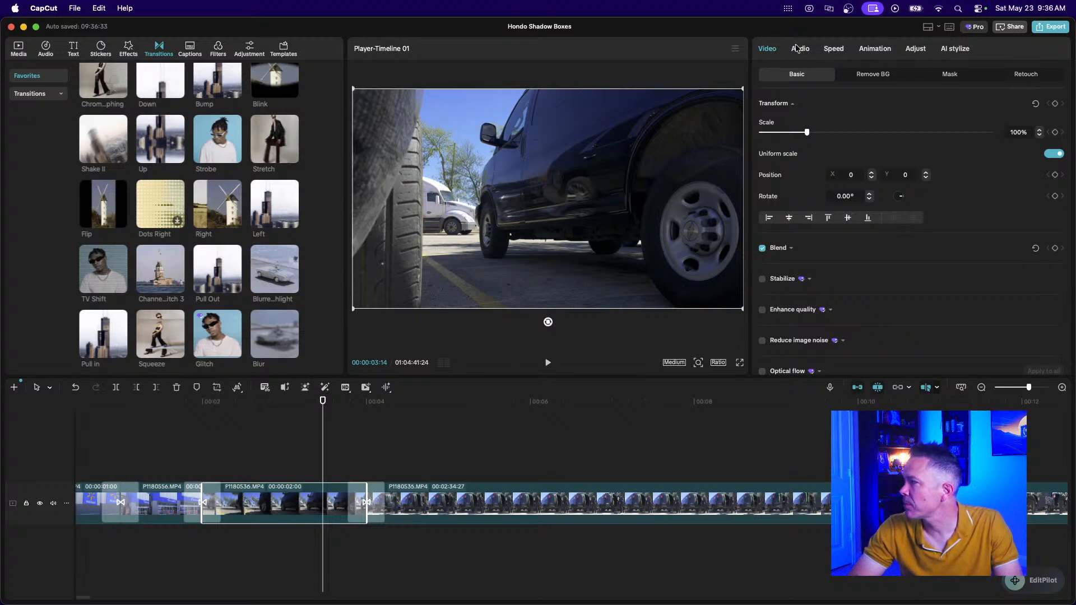
# Set the wheel-and-van clip to 2.00x speed (1.0s duration) and play back the result.
pyautogui.click(833, 51)
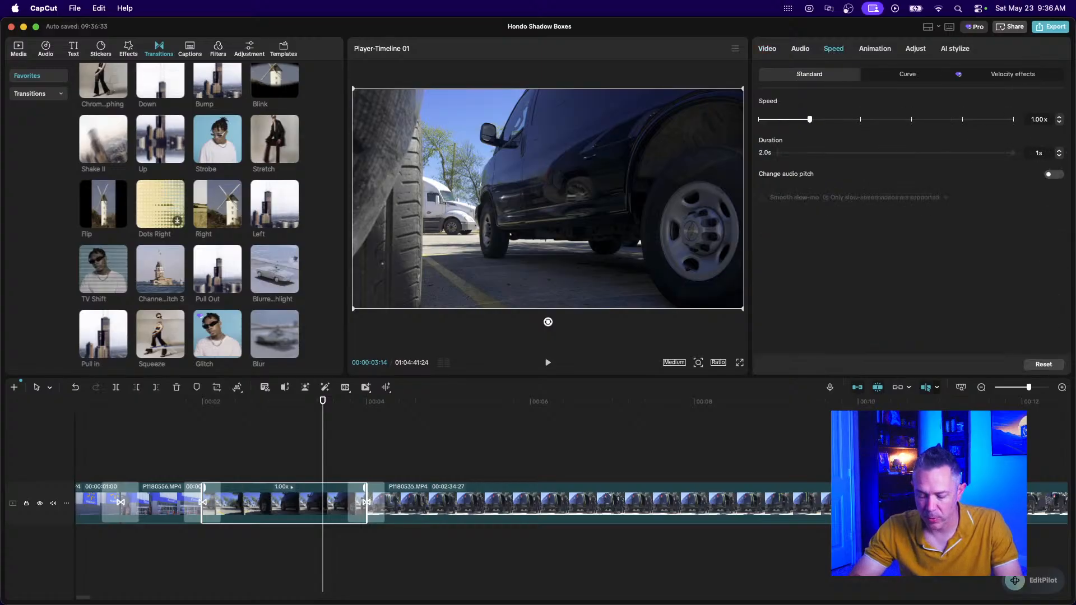
pyautogui.press('Return')
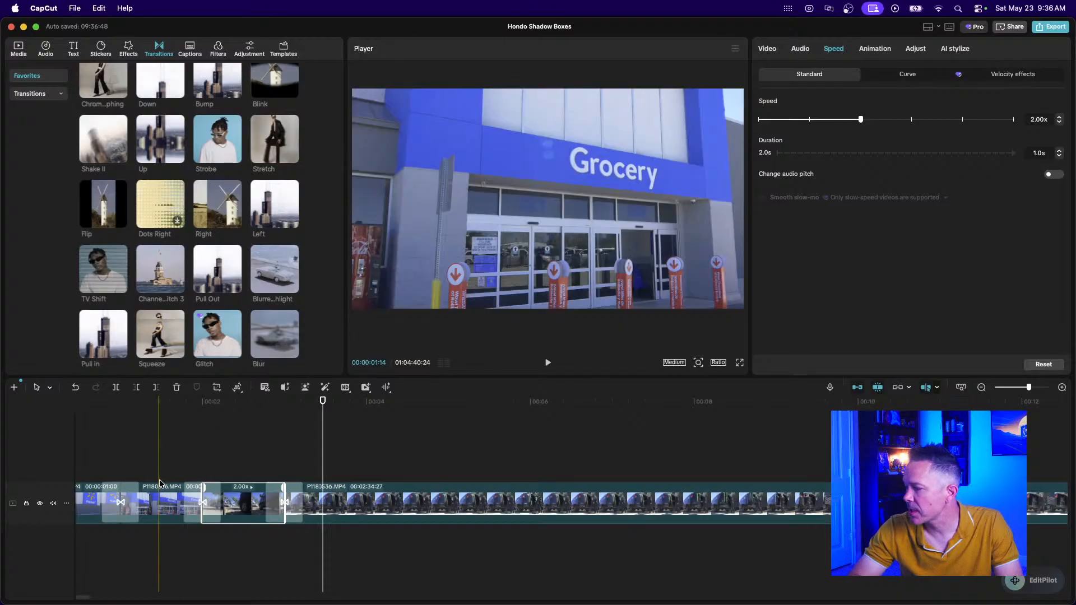
pyautogui.click(156, 478)
pyautogui.press('space')
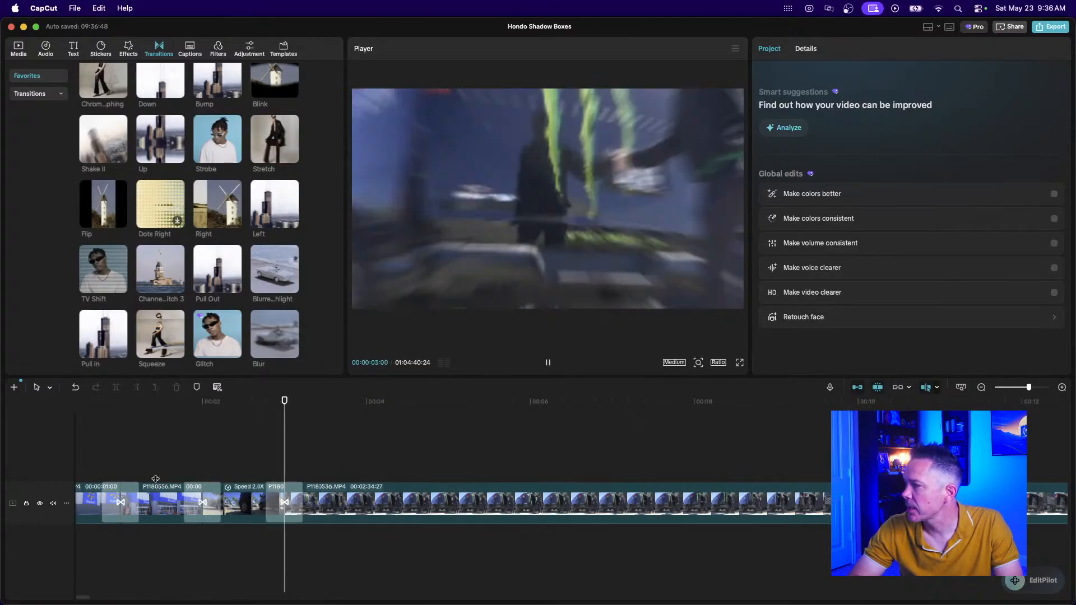
pyautogui.press('space')
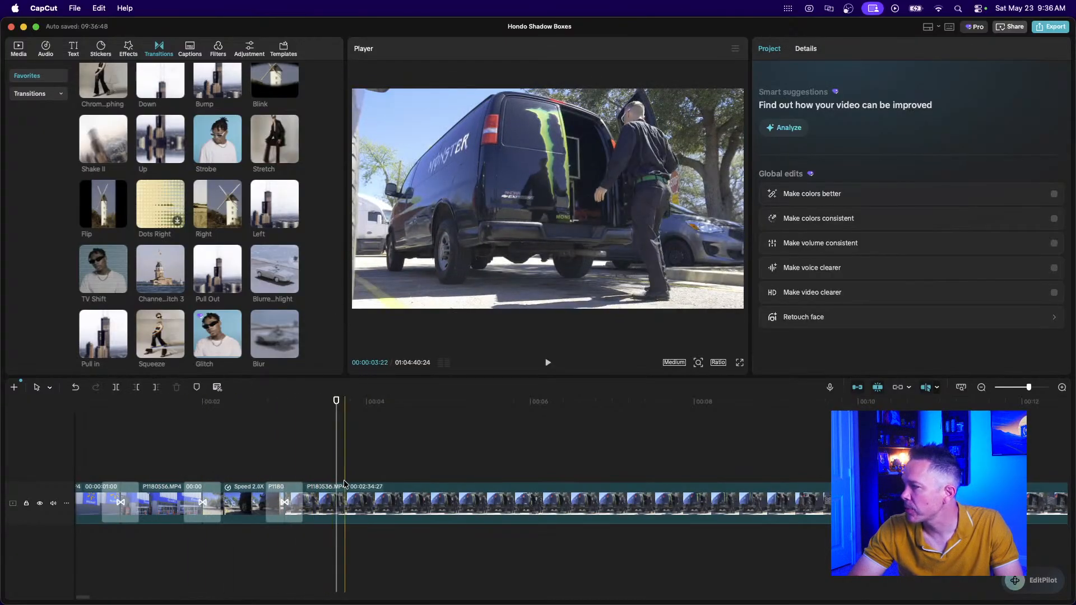
pyautogui.click(339, 498)
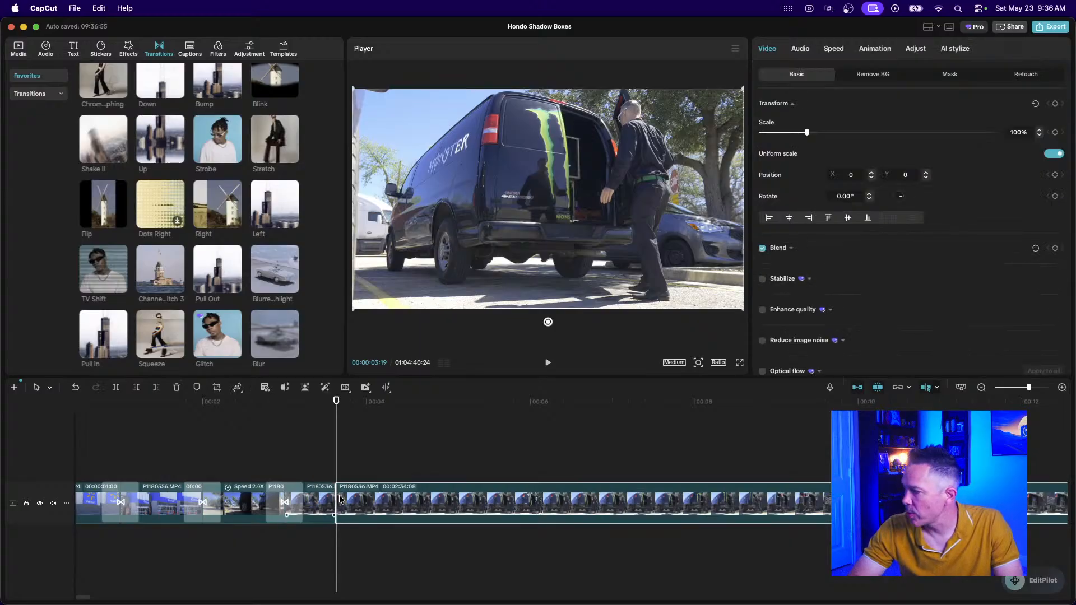
pyautogui.click(318, 503)
# Trim one frame off the short van clip's end and replay the cut.
pyautogui.scroll(2, 318, 503)
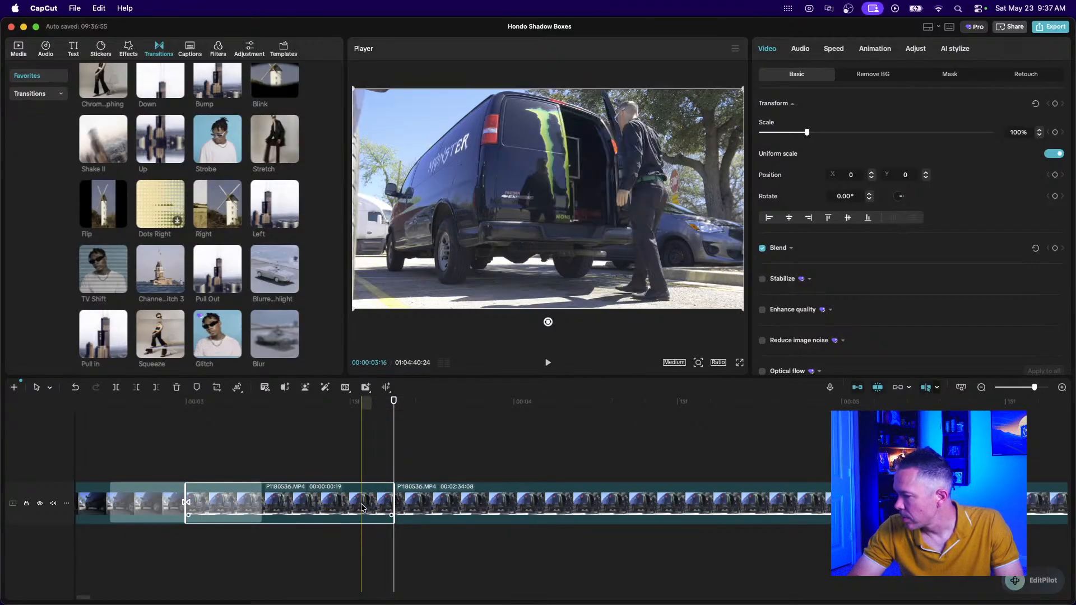
pyautogui.moveTo(391, 505); pyautogui.dragTo(383, 505)
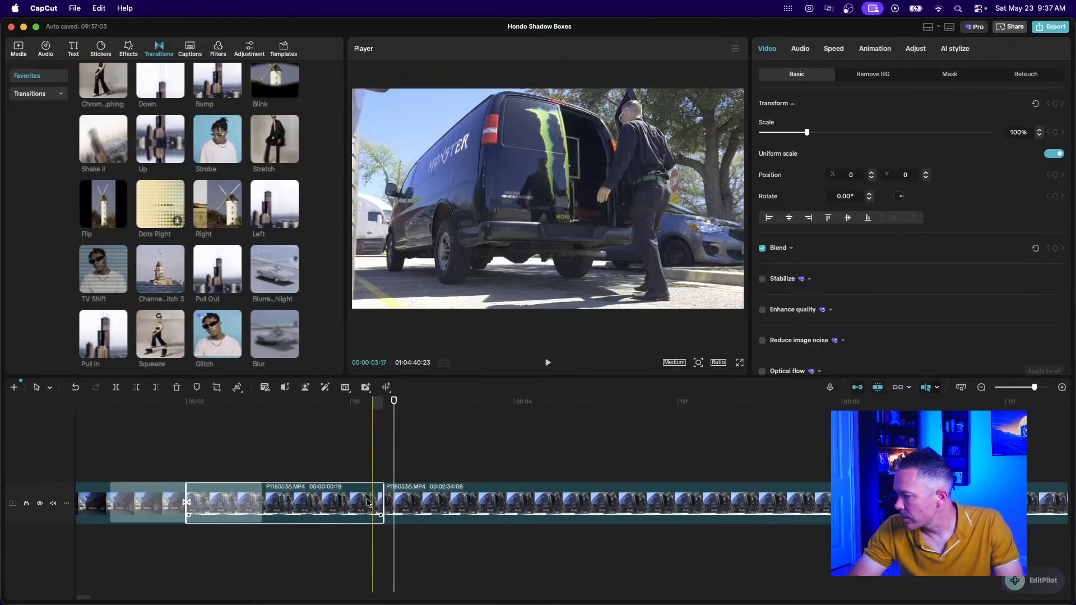
pyautogui.click(161, 462)
pyautogui.press('space')
pyautogui.press('space')
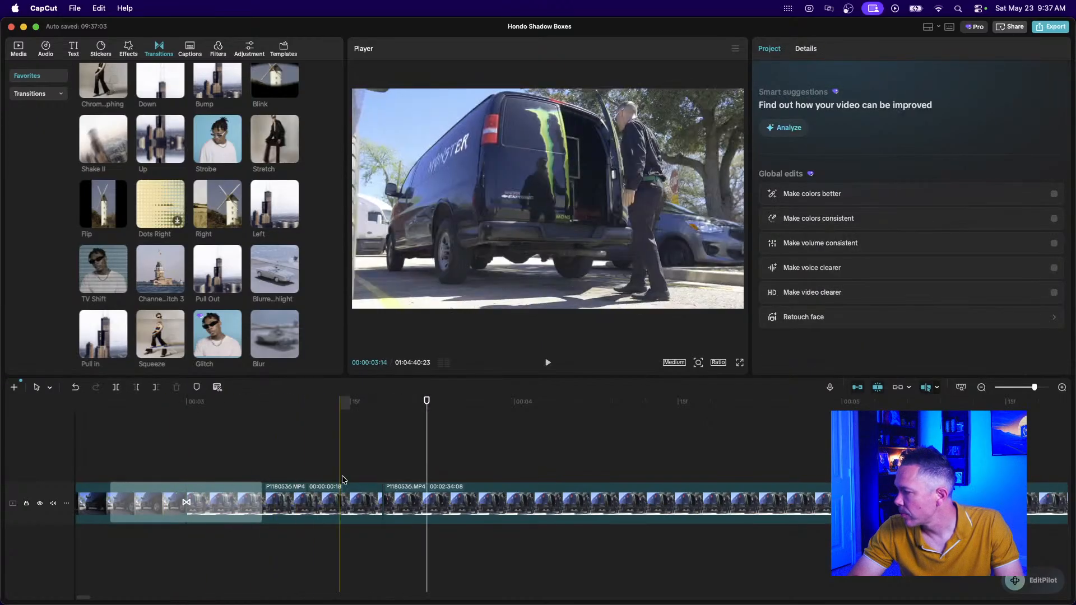
# Zoom out and cut an unwanted piece off the front of the long van clip.
pyautogui.click(982, 387)
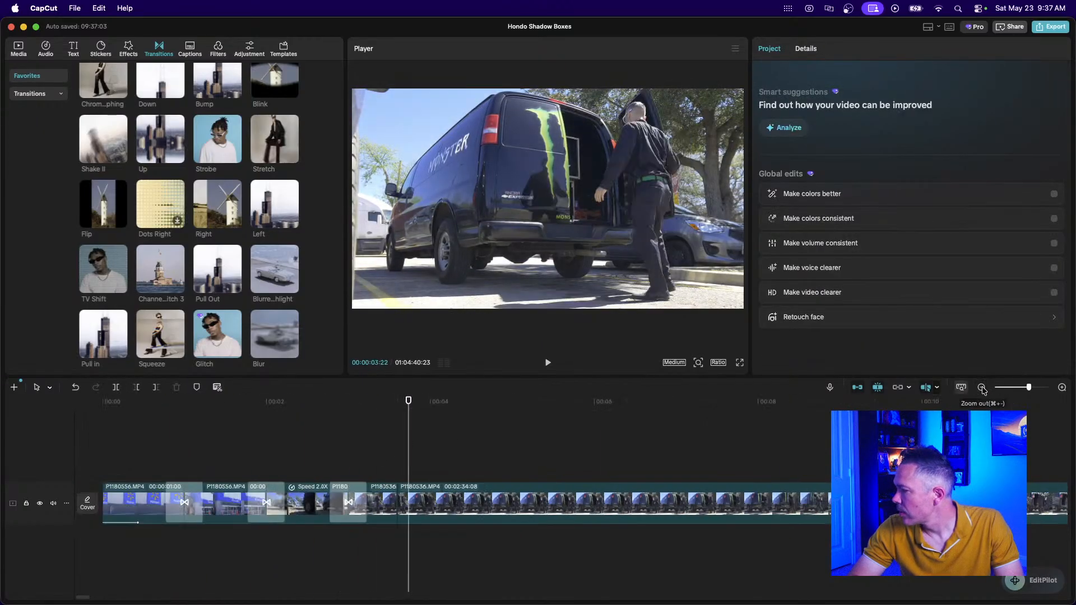
pyautogui.hscroll(4, 678, 498)
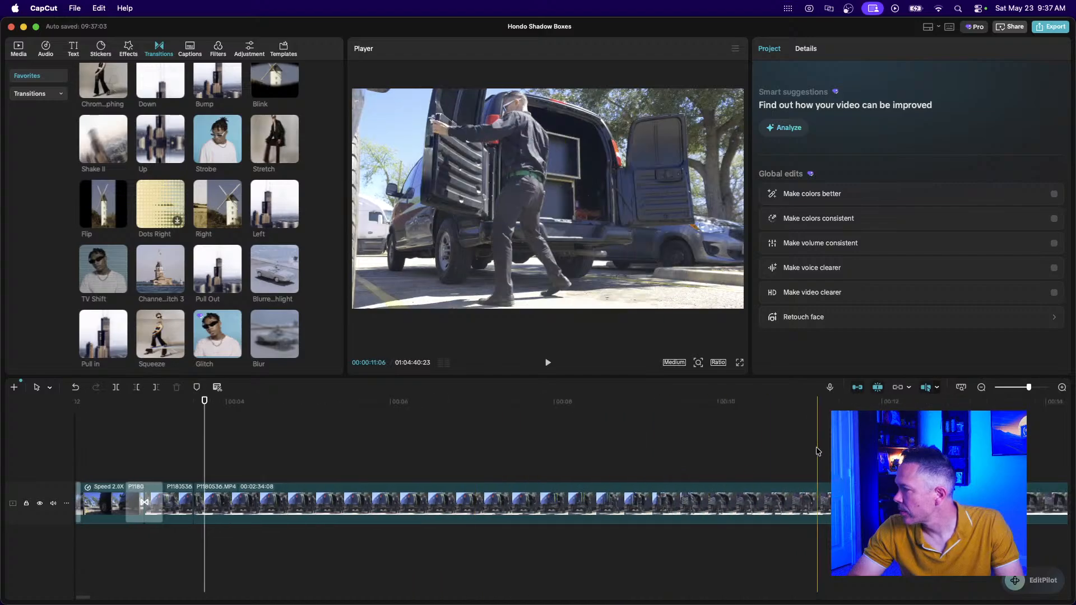
pyautogui.click(981, 388)
pyautogui.click(981, 388)
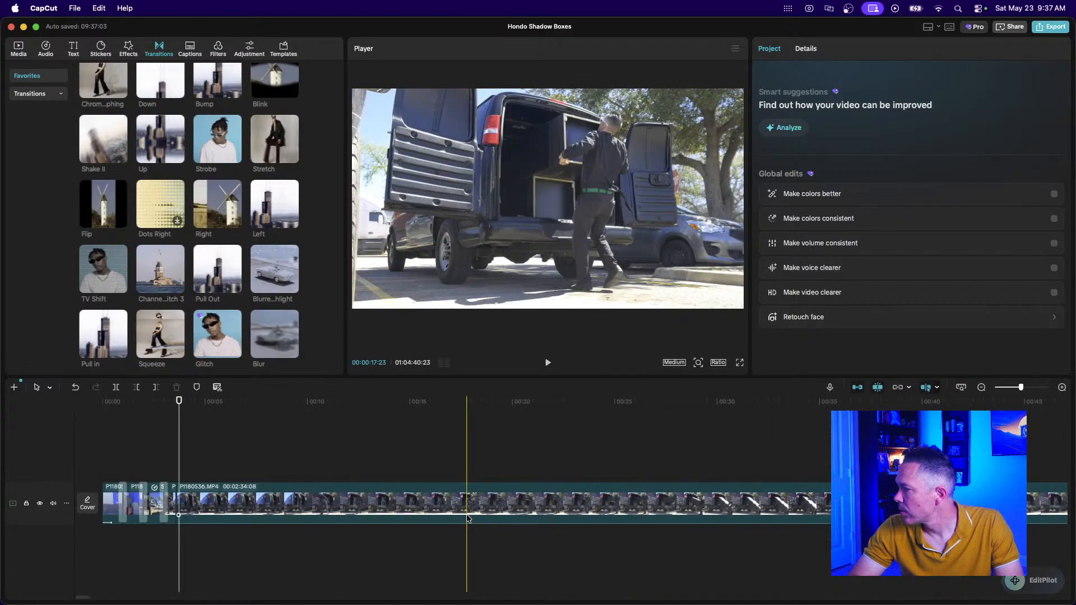
pyautogui.click(260, 503)
pyautogui.press('super+b')
pyautogui.click(227, 503)
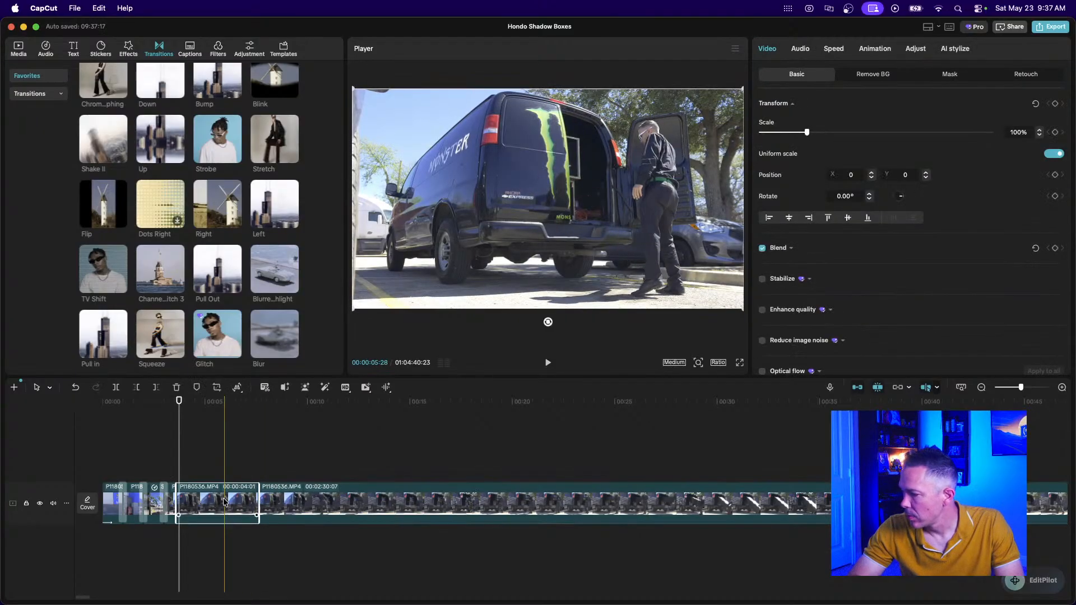
pyautogui.press('Delete')
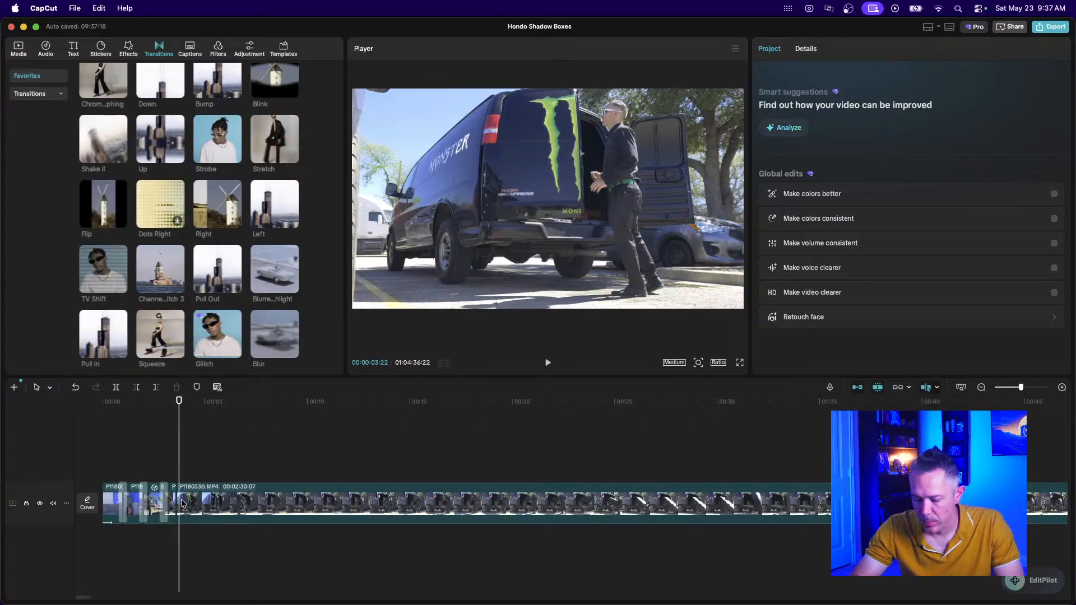
# Split out and delete the unwanted 1:02 segment of the long van clip.
pyautogui.scroll(5, 182, 503)
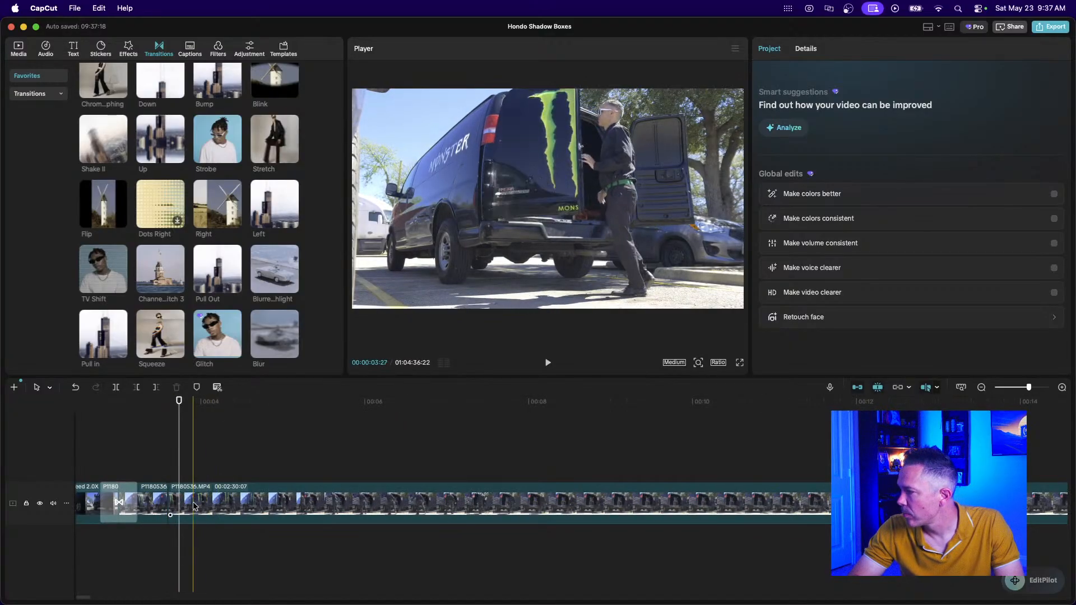
pyautogui.click(221, 508)
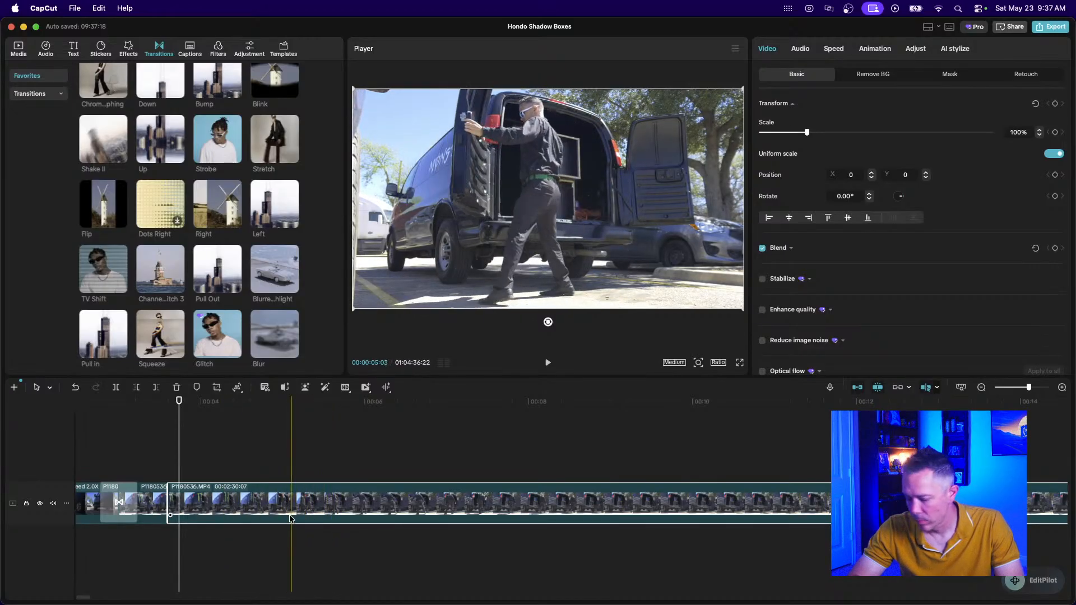
pyautogui.click(255, 510)
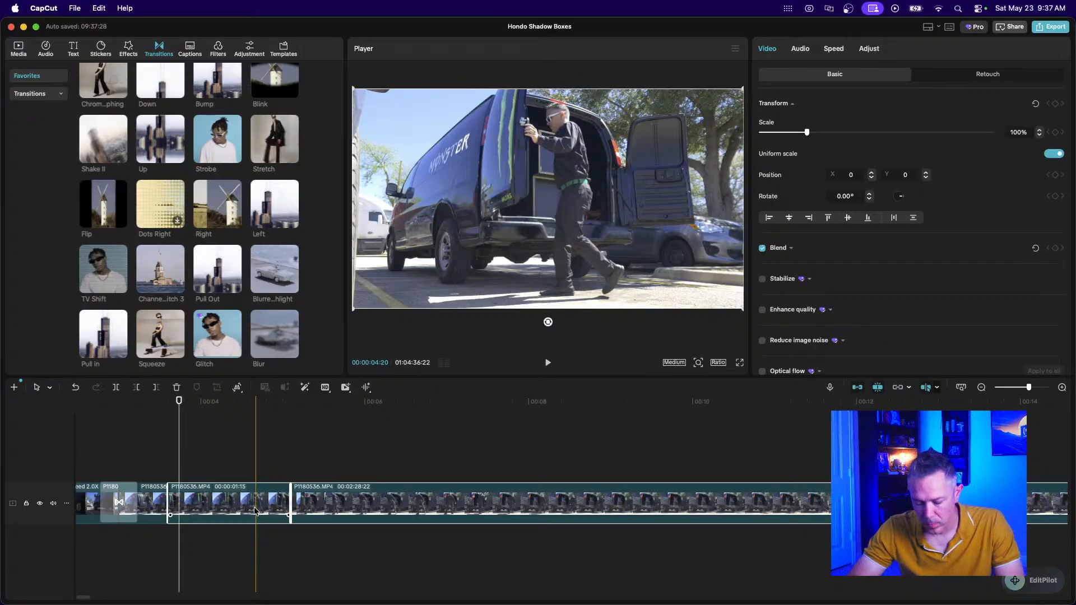
pyautogui.press('super+b')
pyautogui.press('Delete')
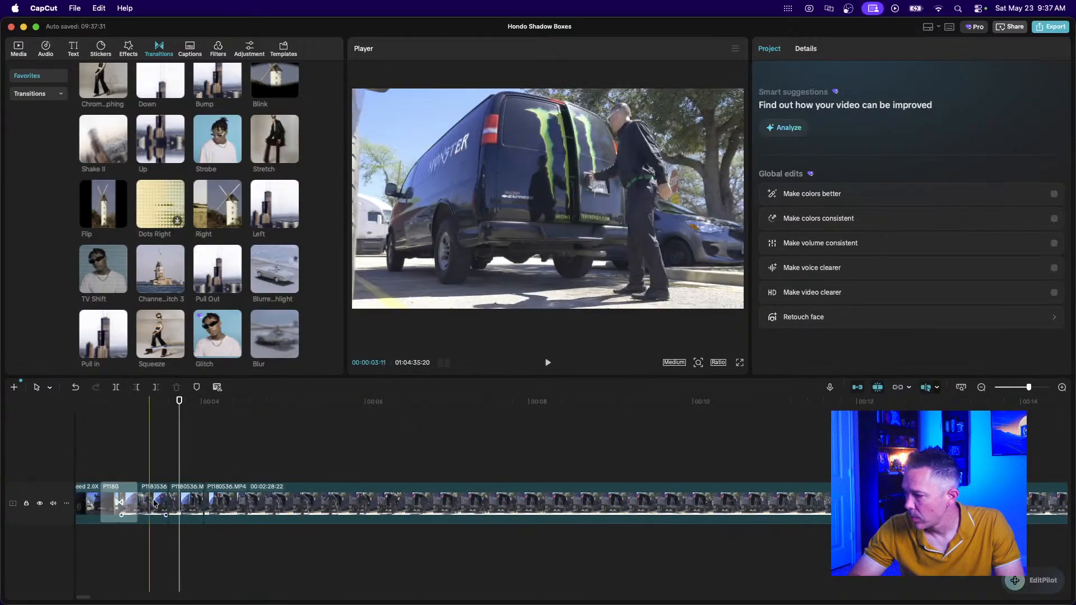
pyautogui.press('super+equal')
pyautogui.press('super+equal')
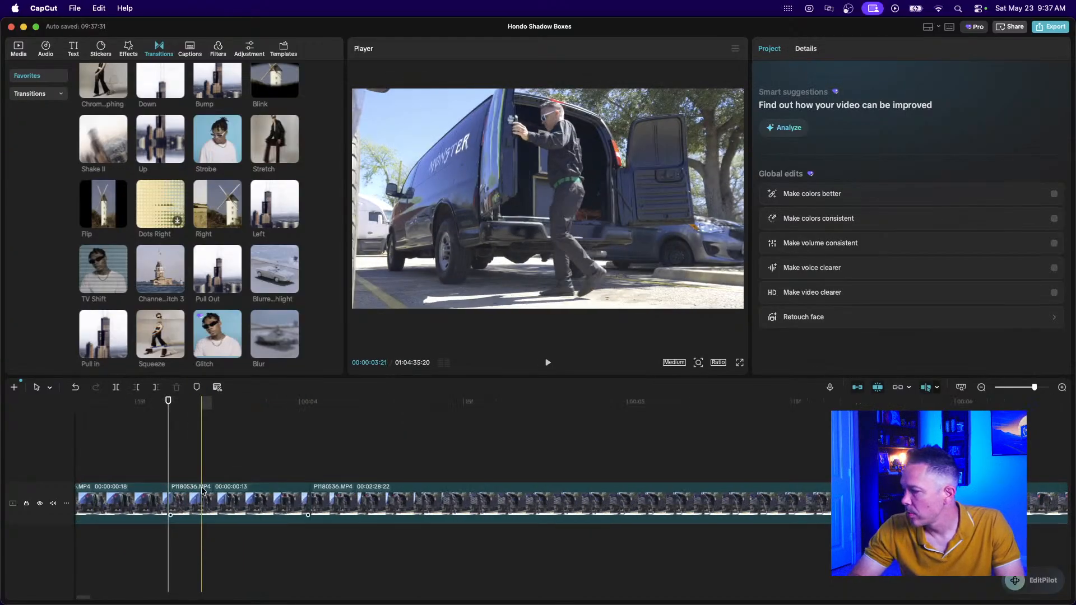
# Extend the 13-frame van clip's start so it runs 18 frames.
pyautogui.click(169, 503)
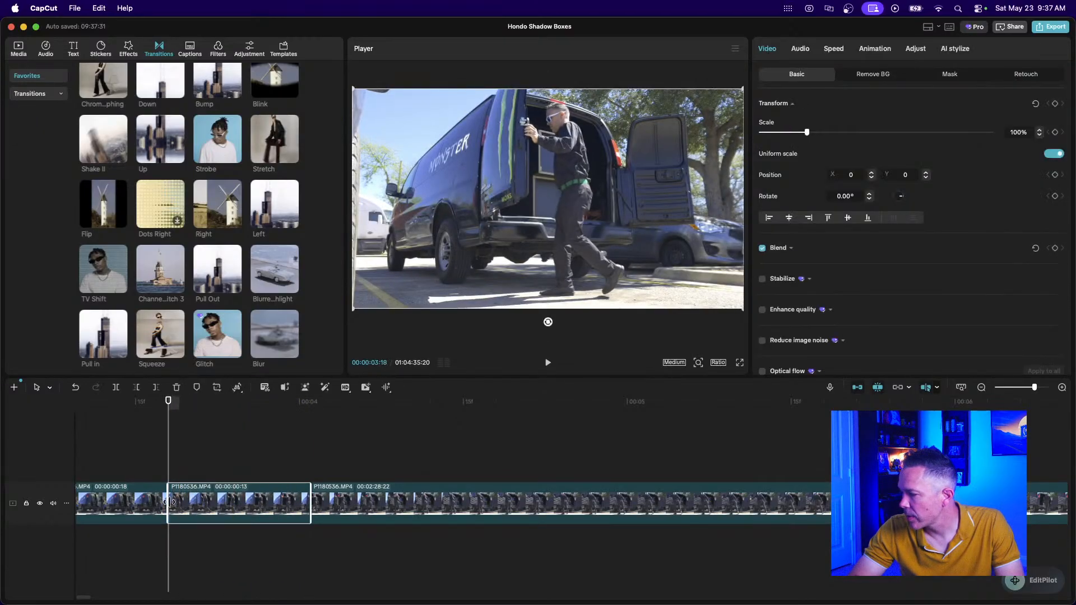
pyautogui.moveTo(169, 503); pyautogui.dragTo(114, 500)
pyautogui.hscroll(-1, 196, 532)
pyautogui.click(201, 534)
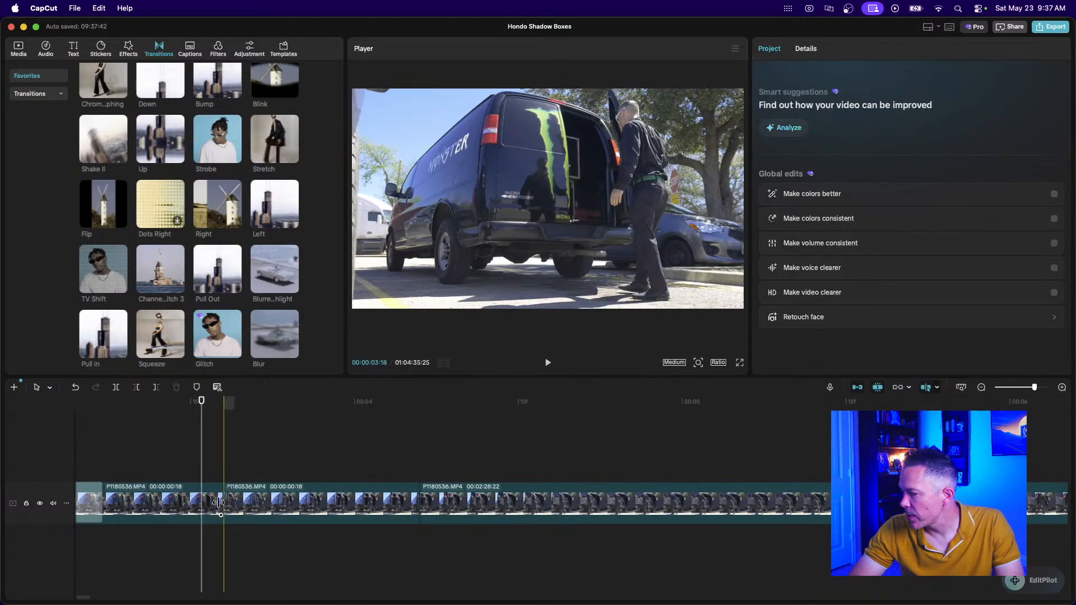
pyautogui.click(222, 502)
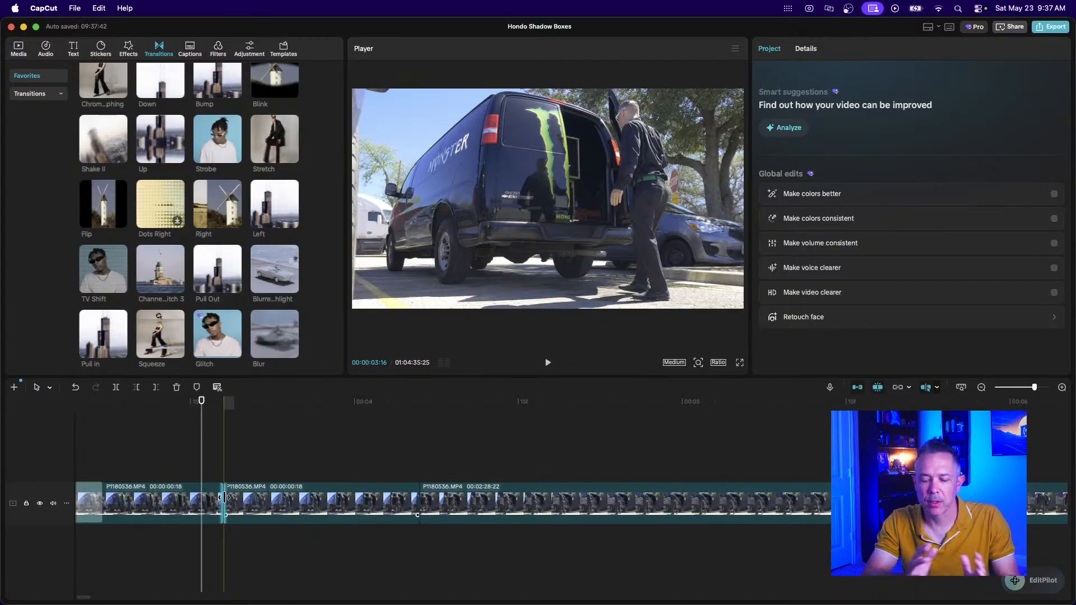
# Play back the tightened van sequence from two points, zooming out to review.
pyautogui.click(195, 466)
pyautogui.press('space')
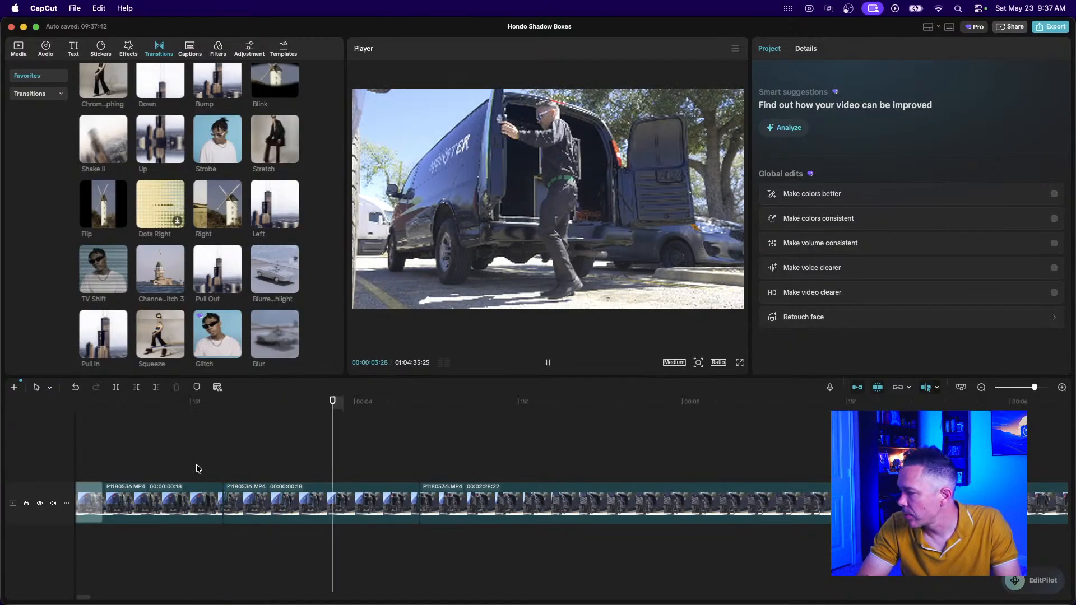
pyautogui.press('space')
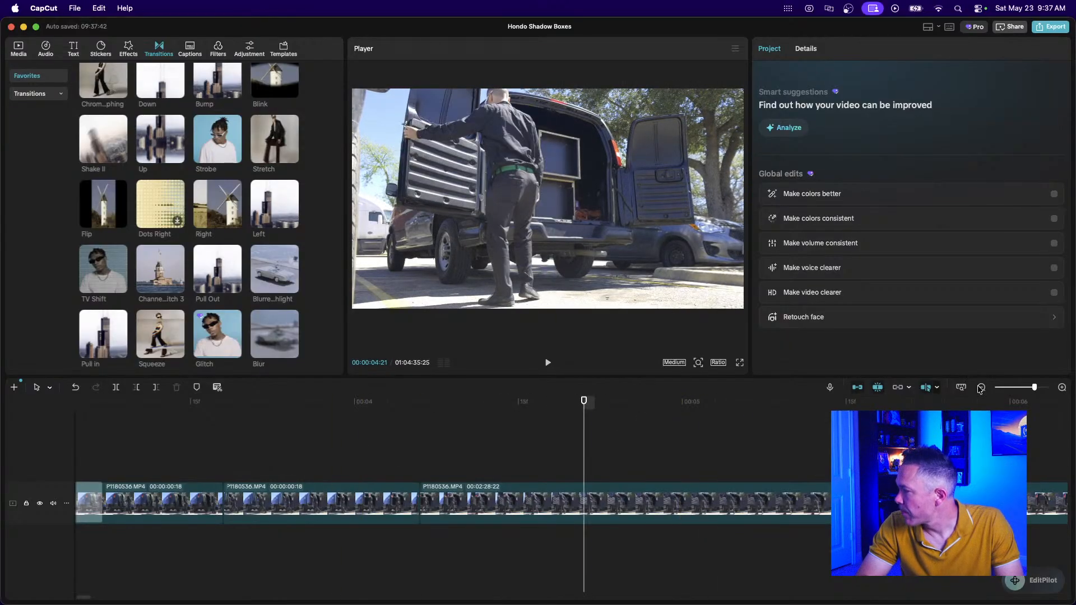
pyautogui.click(981, 387)
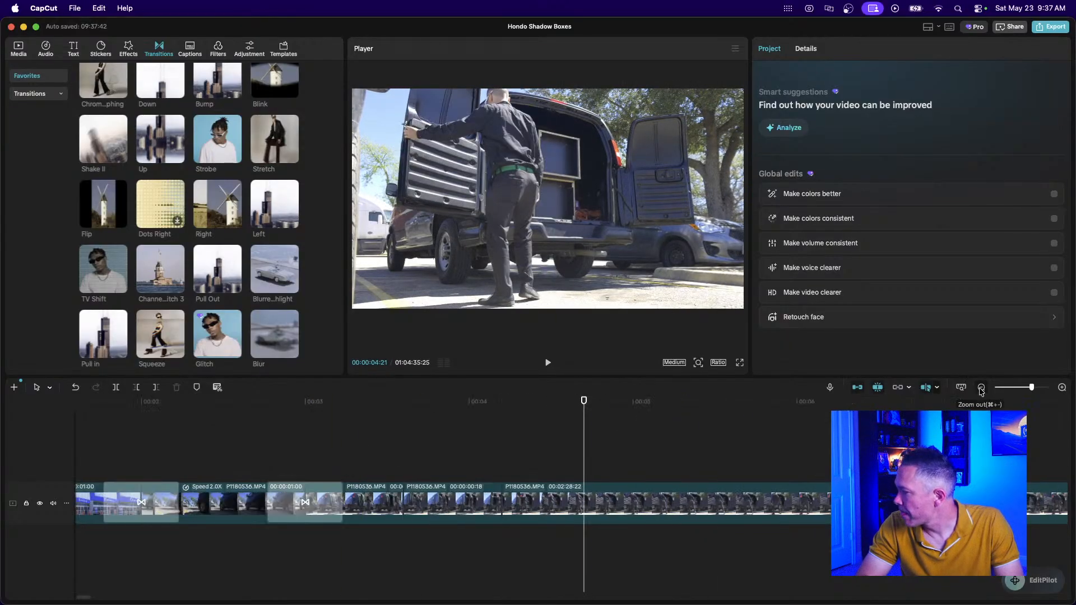
pyautogui.click(382, 489)
pyautogui.click(479, 451)
pyautogui.press('space')
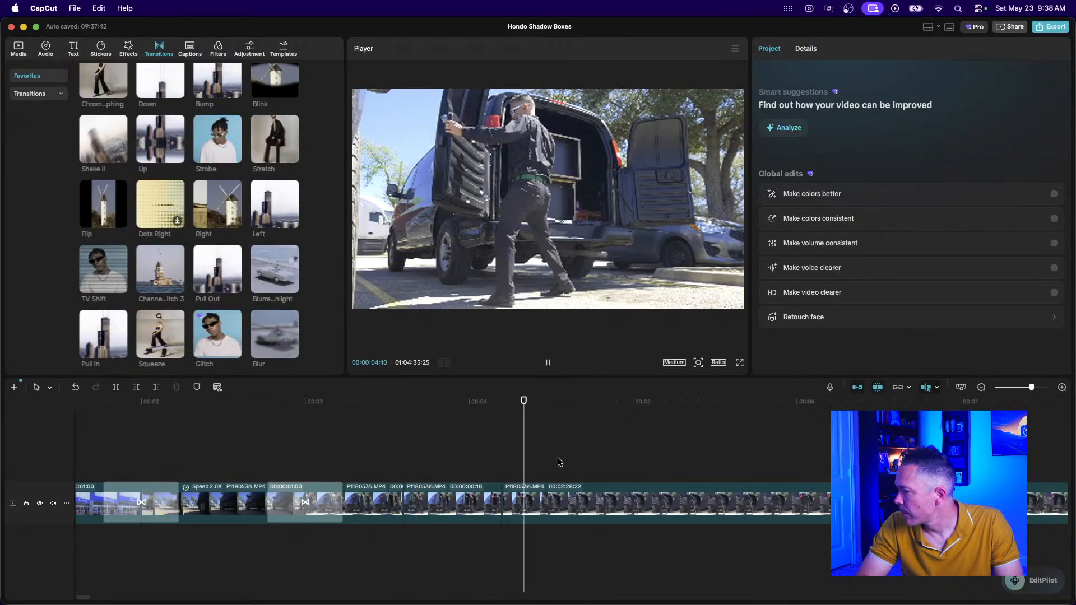
pyautogui.hscroll(5, 569, 461)
pyautogui.press('space')
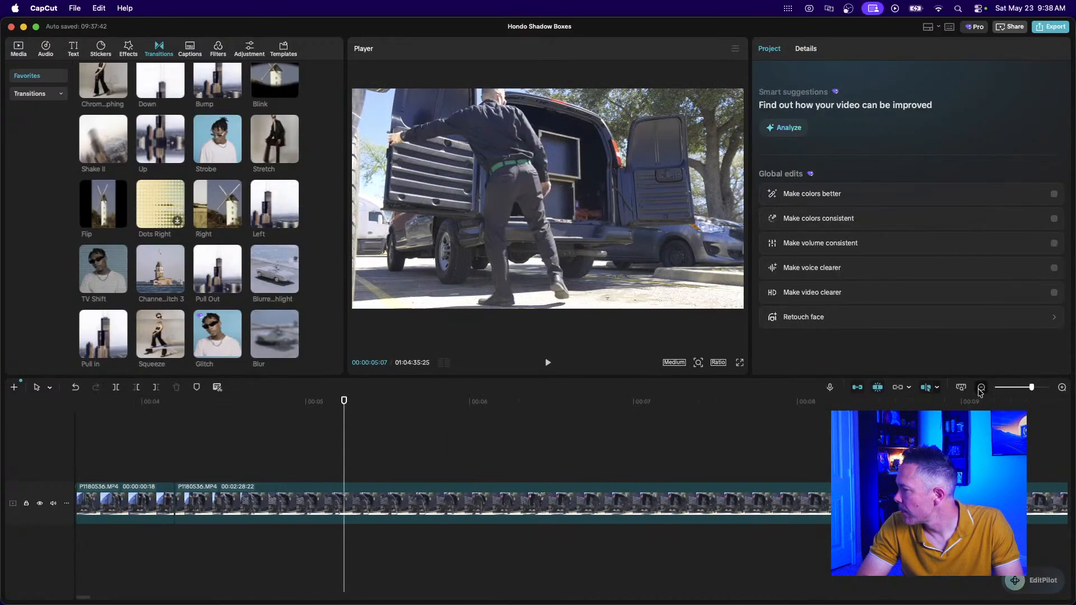
pyautogui.click(981, 388)
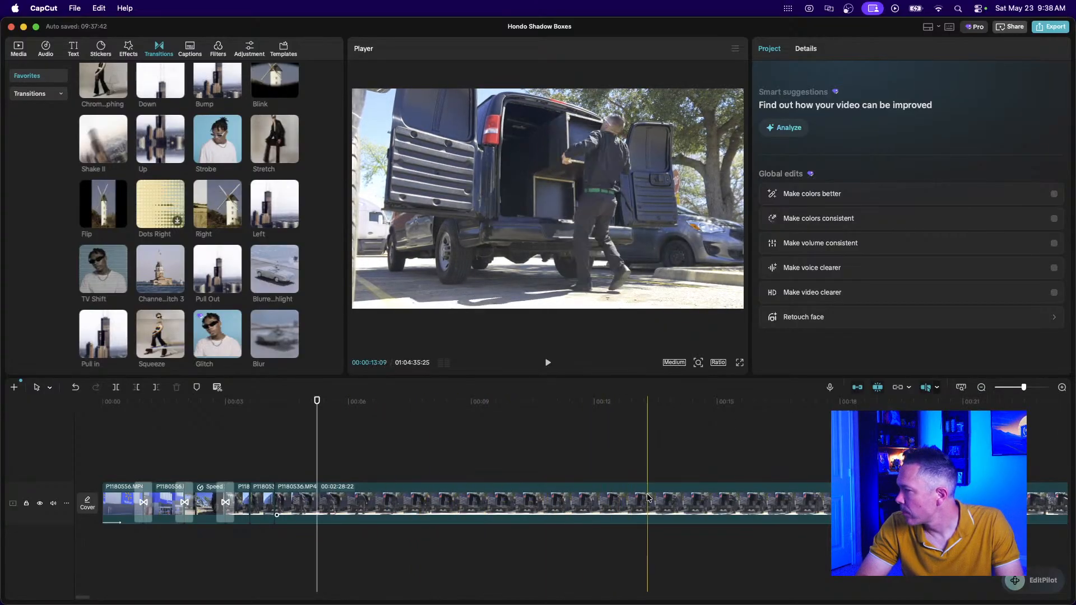
# Split the long van clip and delete the 8:18 piece.
pyautogui.hscroll(3, 647, 498)
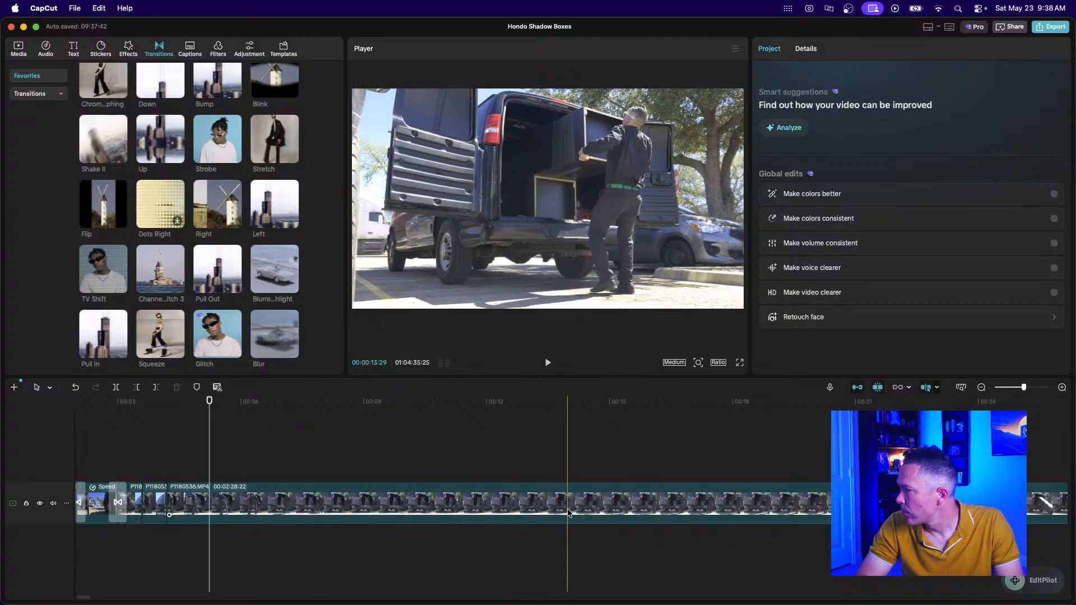
pyautogui.click(519, 518)
pyautogui.press('super+b')
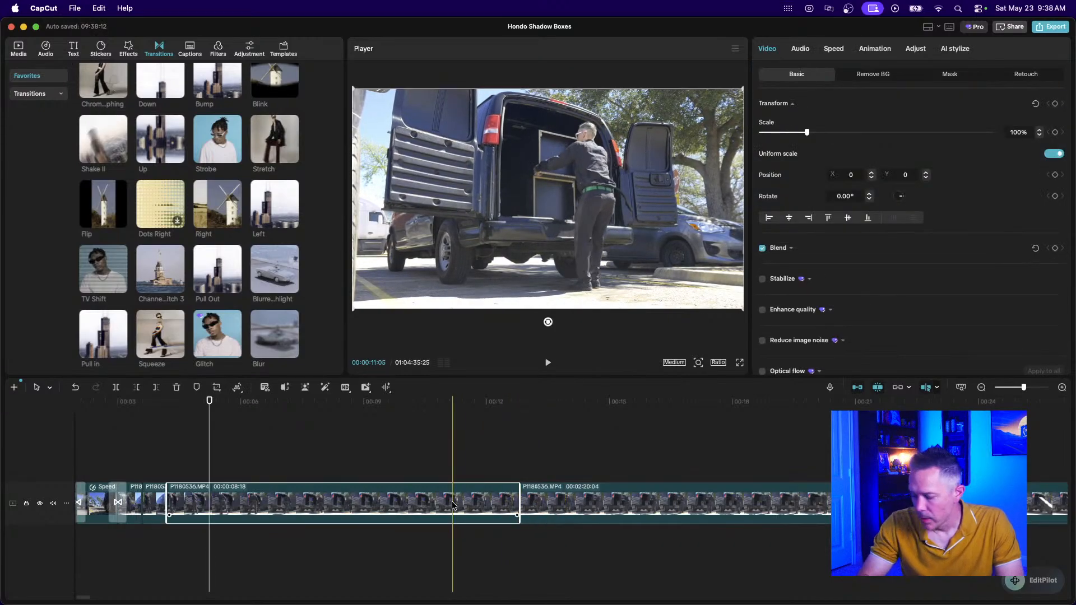
pyautogui.press('Delete')
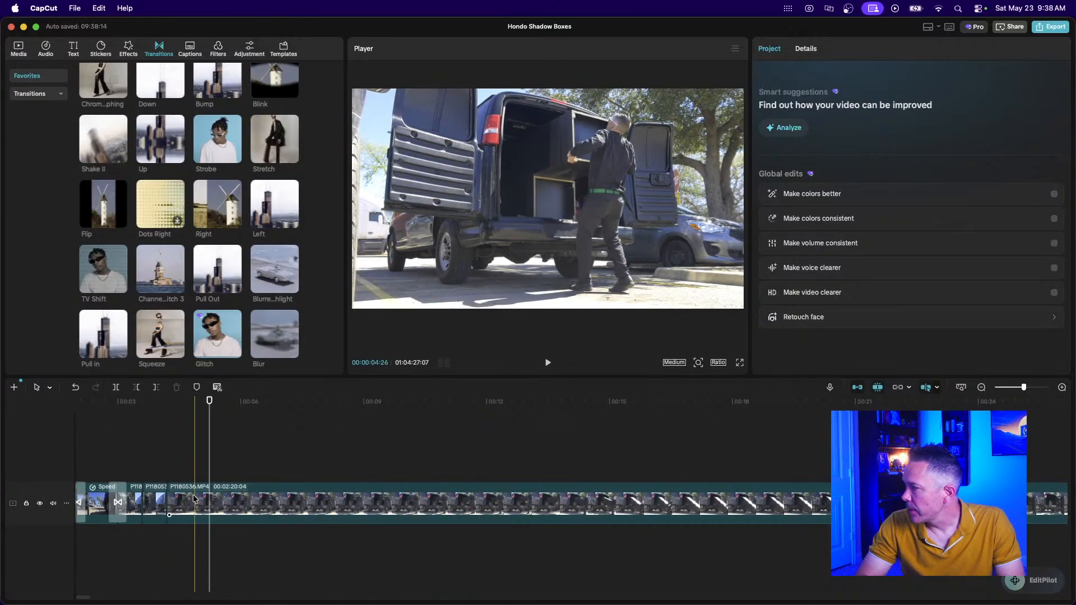
pyautogui.click(221, 507)
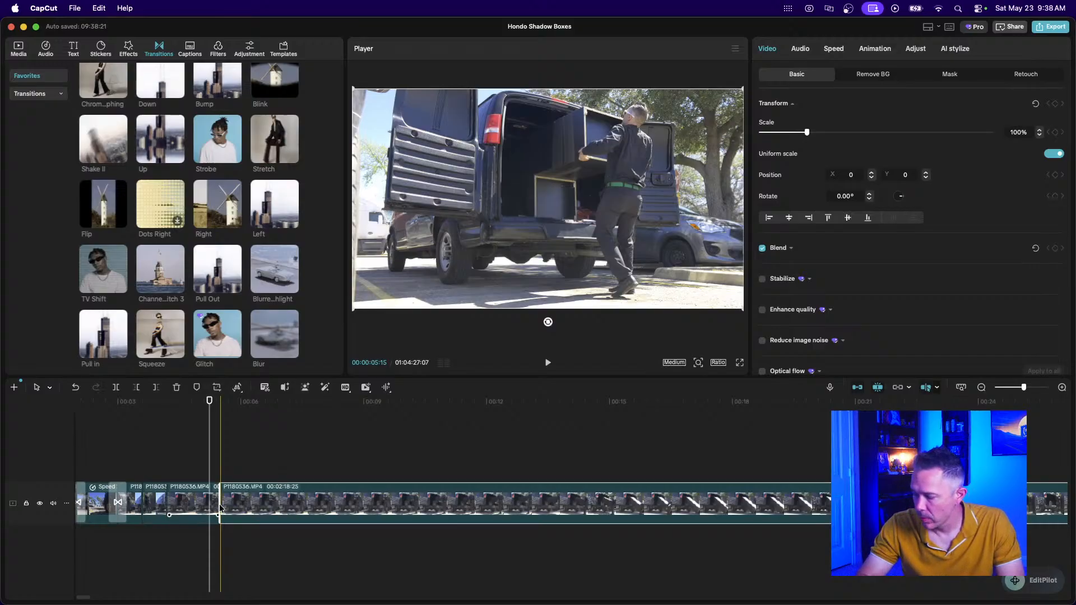
# Trim the next van clip at both ends to 19 frames and play it back.
pyautogui.scroll(5, 219, 509)
pyautogui.hscroll(-4, 219, 508)
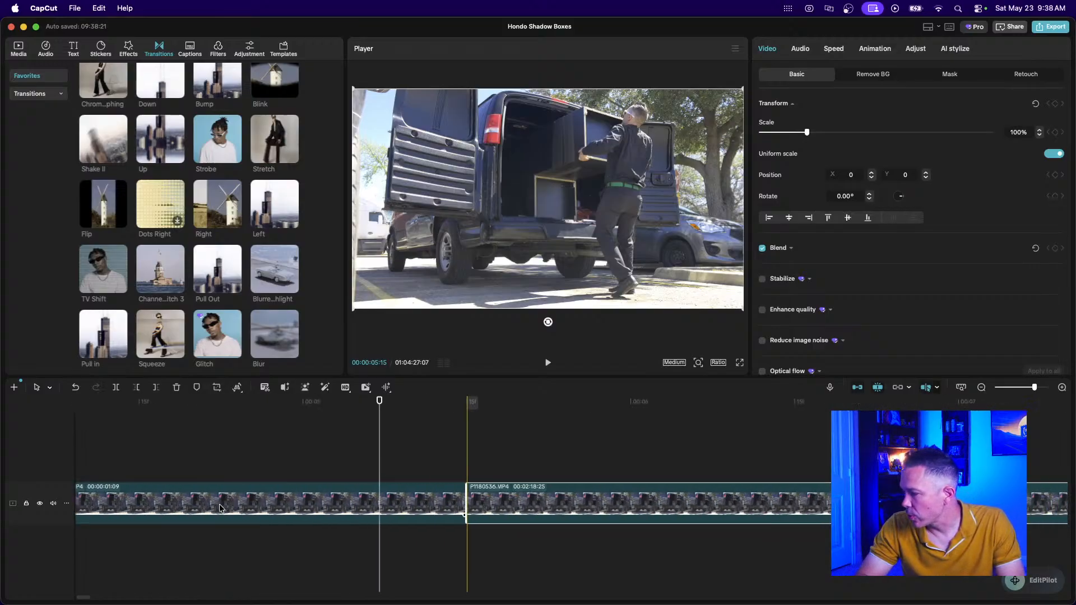
pyautogui.hscroll(-1, 220, 503)
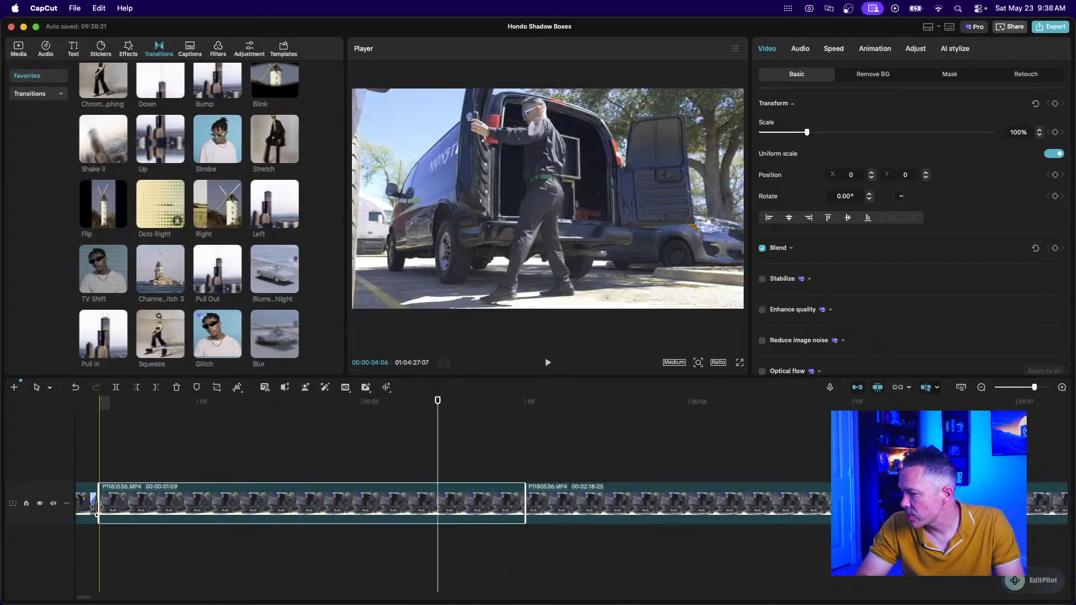
pyautogui.moveTo(97, 507); pyautogui.dragTo(197, 521)
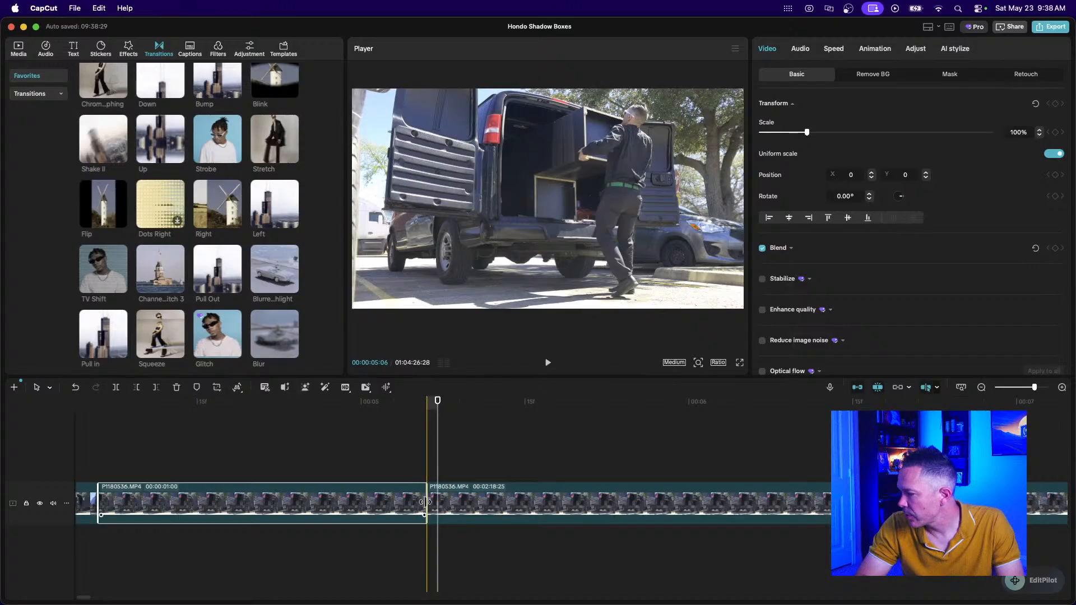
pyautogui.moveTo(424, 501); pyautogui.dragTo(307, 503)
pyautogui.hscroll(-2, 154, 454)
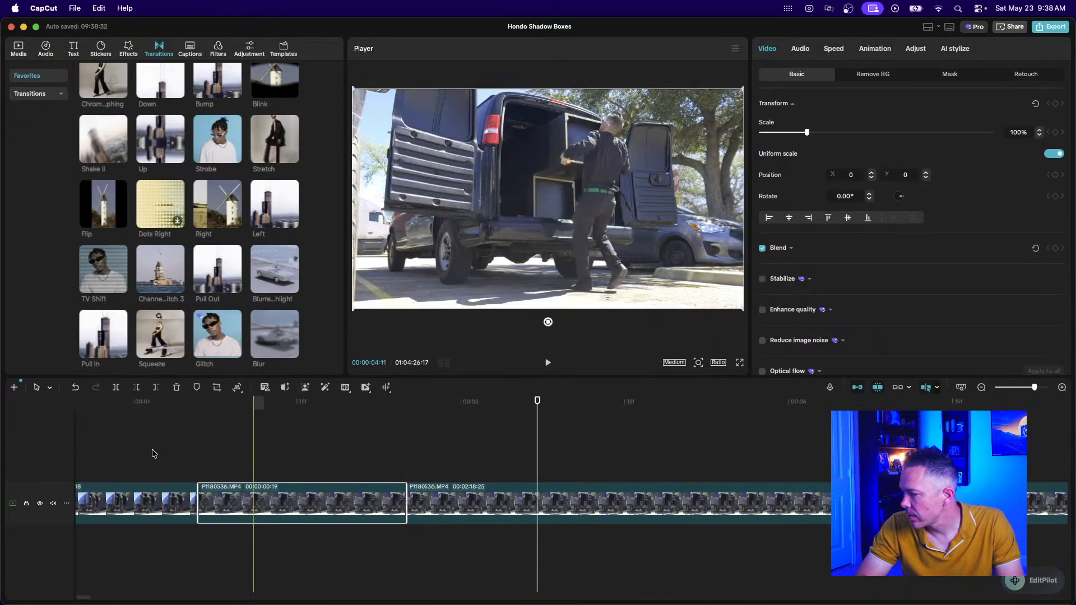
pyautogui.click(154, 453)
pyautogui.press('space')
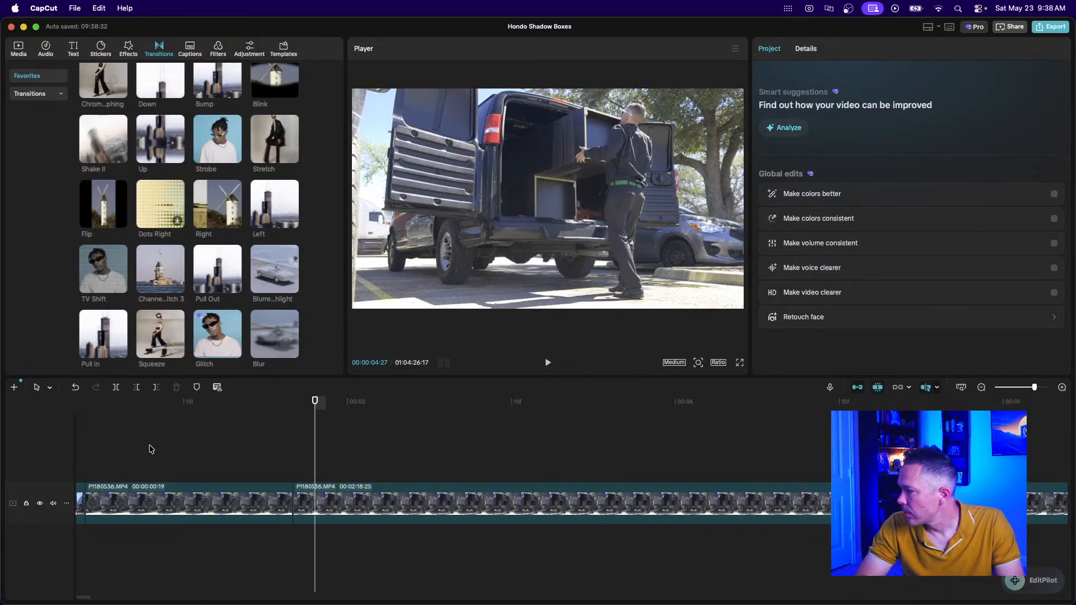
# Split the long van clip twice at about 00:15 and delete the 08:18 piece.
pyautogui.click(981, 387)
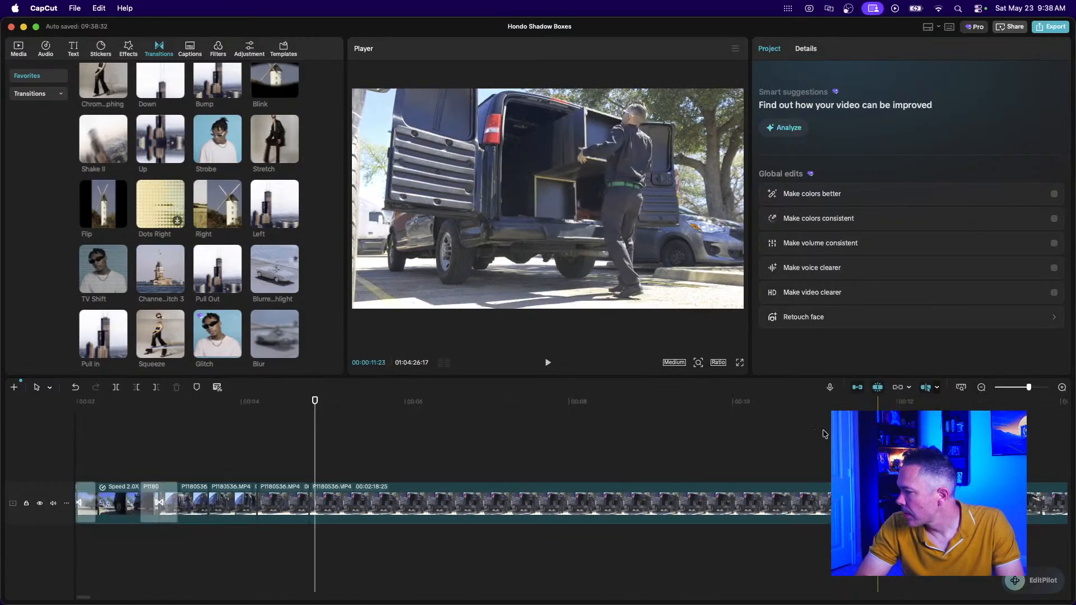
pyautogui.click(981, 387)
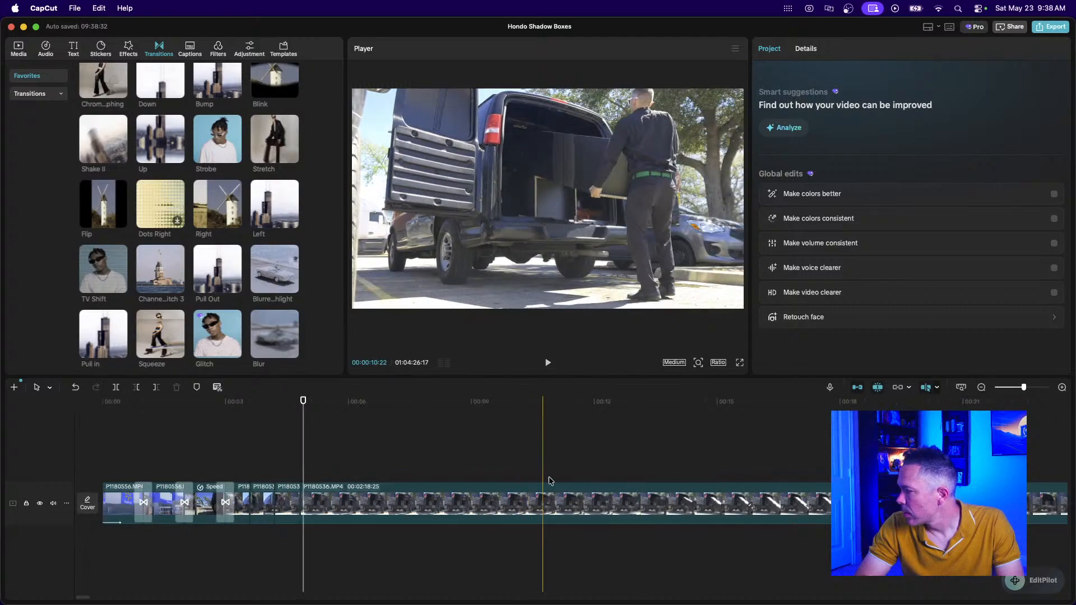
pyautogui.hscroll(5, 549, 480)
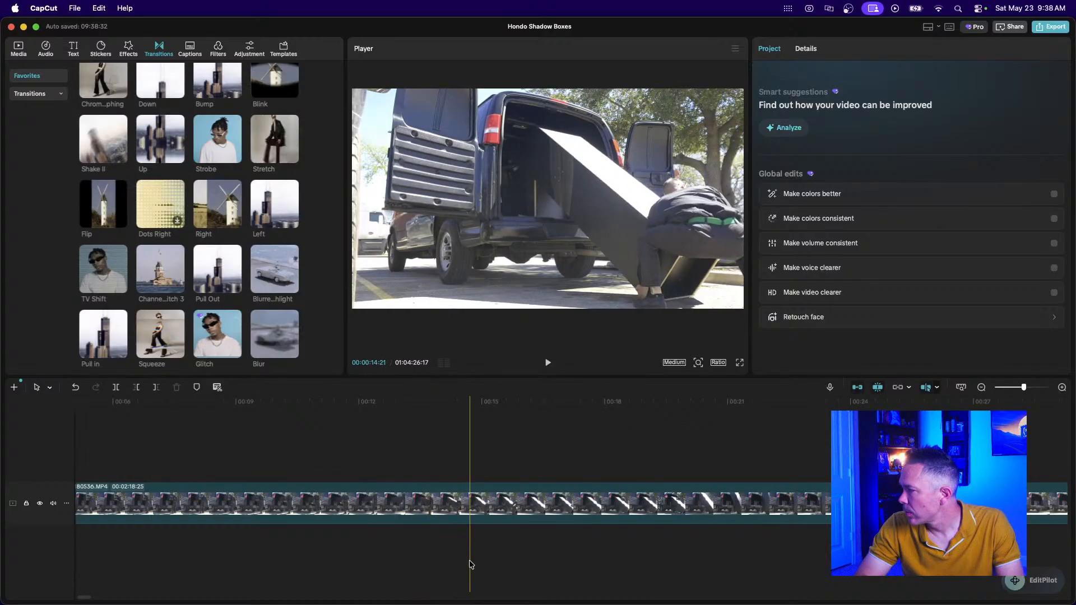
pyautogui.click(520, 507)
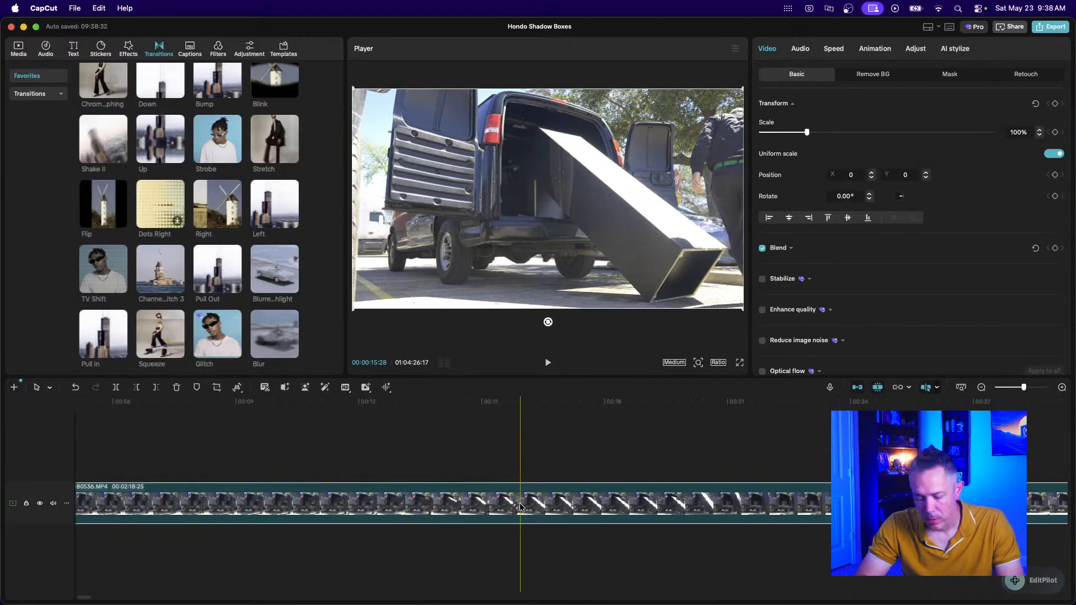
pyautogui.press('super+b')
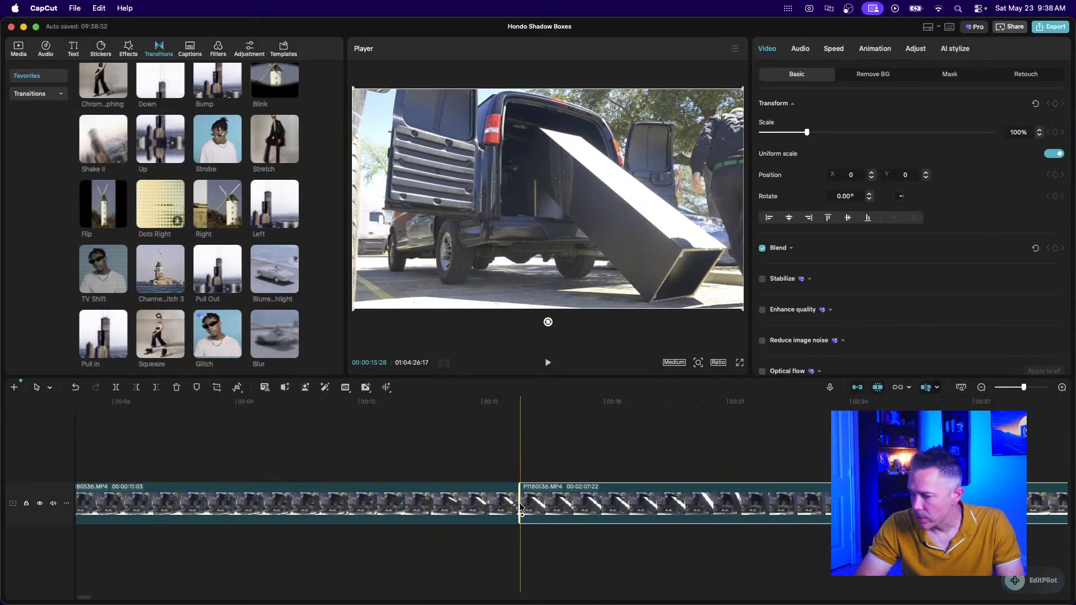
pyautogui.click(414, 501)
pyautogui.press('super+b')
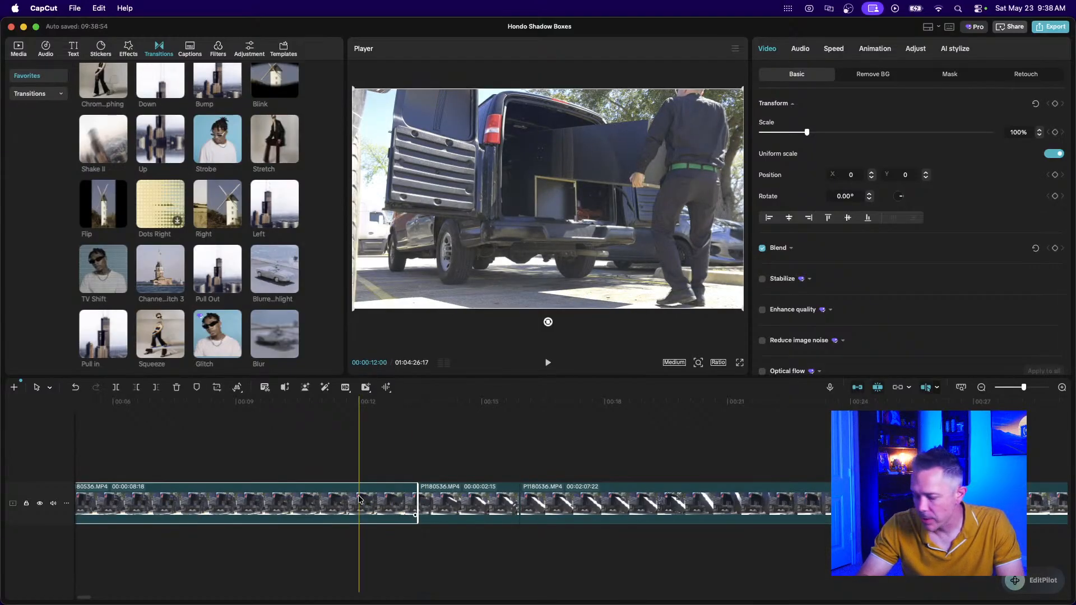
pyautogui.press('Delete')
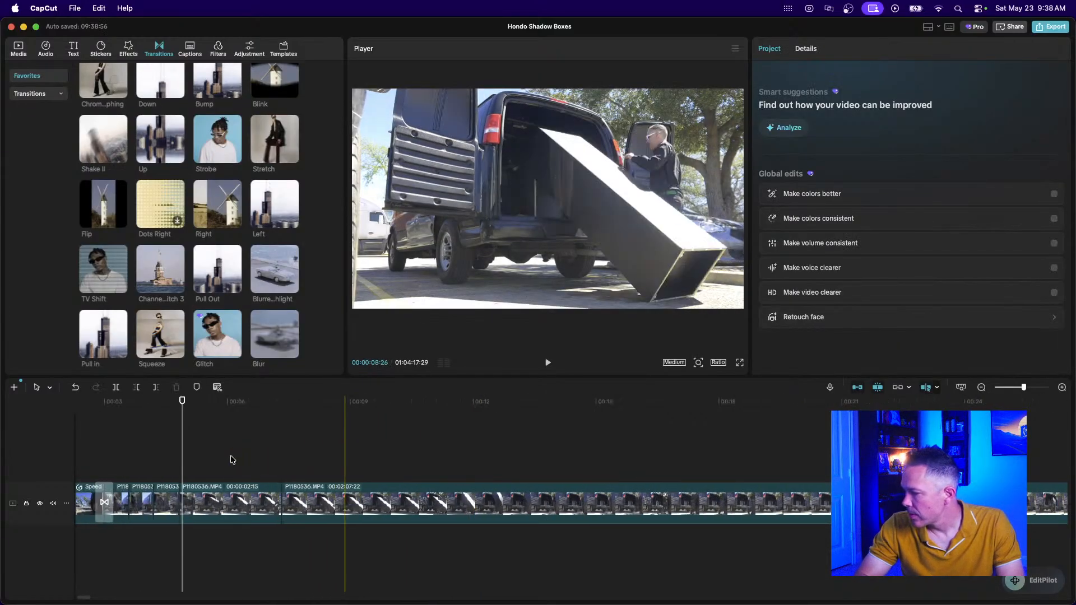
# Trim both ends of the 02:15 piece down to 19 frames.
pyautogui.click(235, 504)
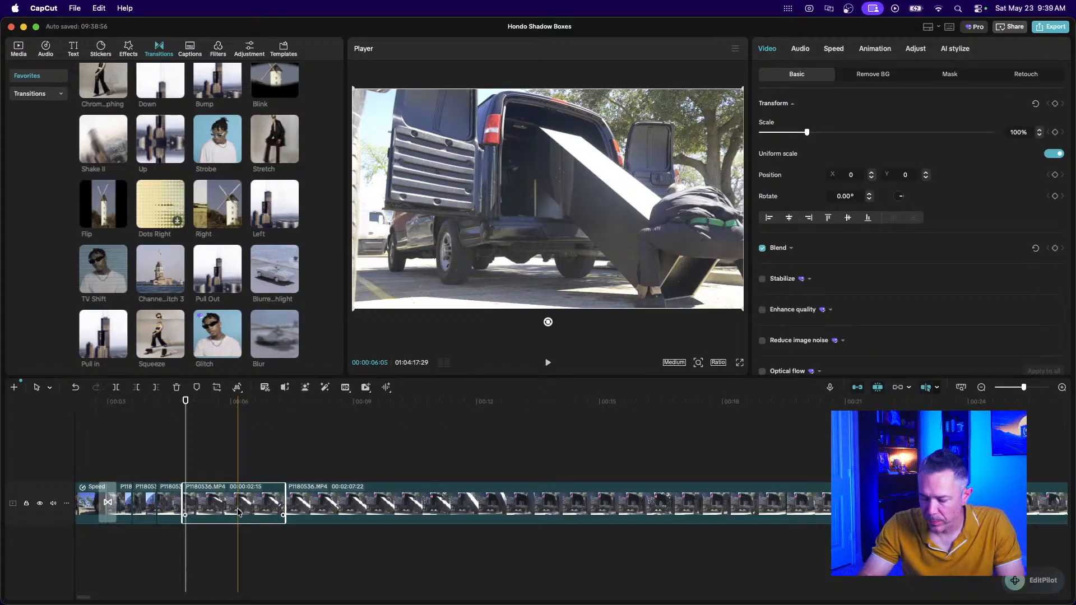
pyautogui.scroll(5, 237, 511)
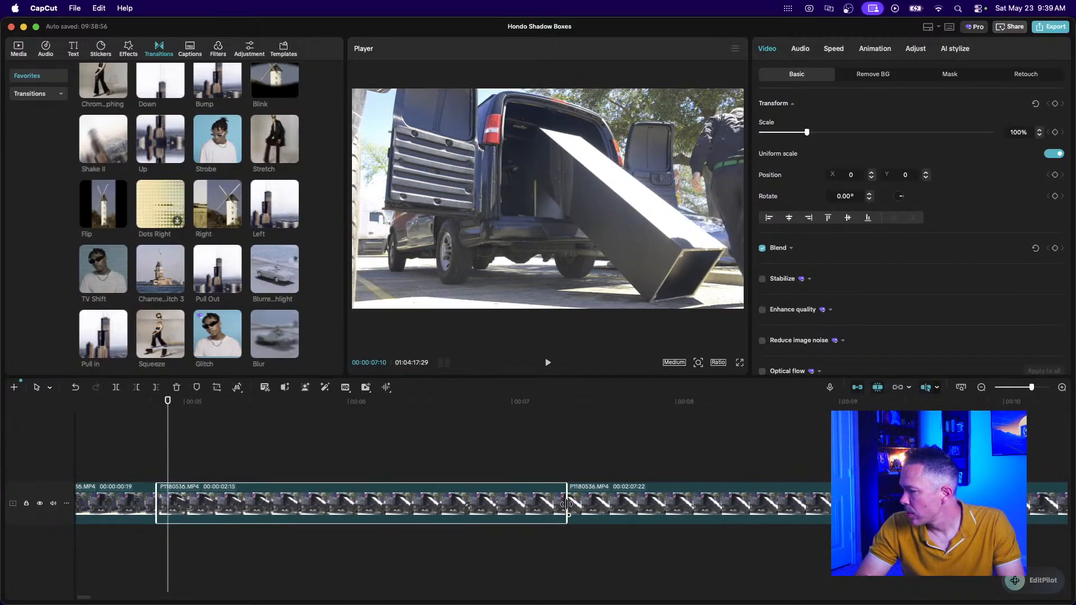
pyautogui.moveTo(565, 504); pyautogui.dragTo(333, 485)
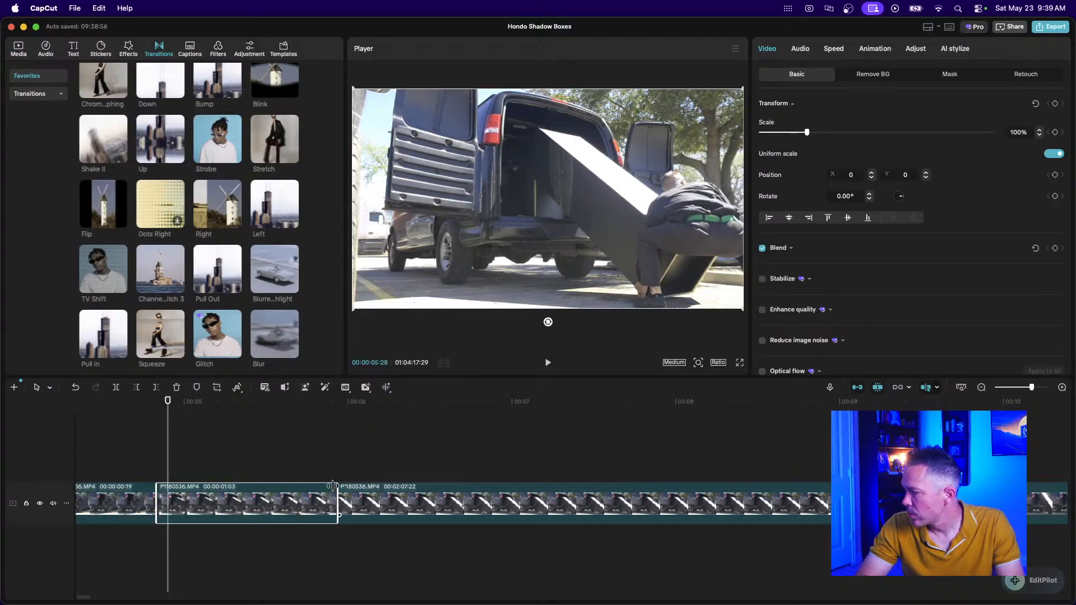
pyautogui.moveTo(158, 505); pyautogui.dragTo(234, 512)
# Play back the edit, then zoom out and move the playhead to about 00:09.
pyautogui.click(115, 458)
pyautogui.press('space')
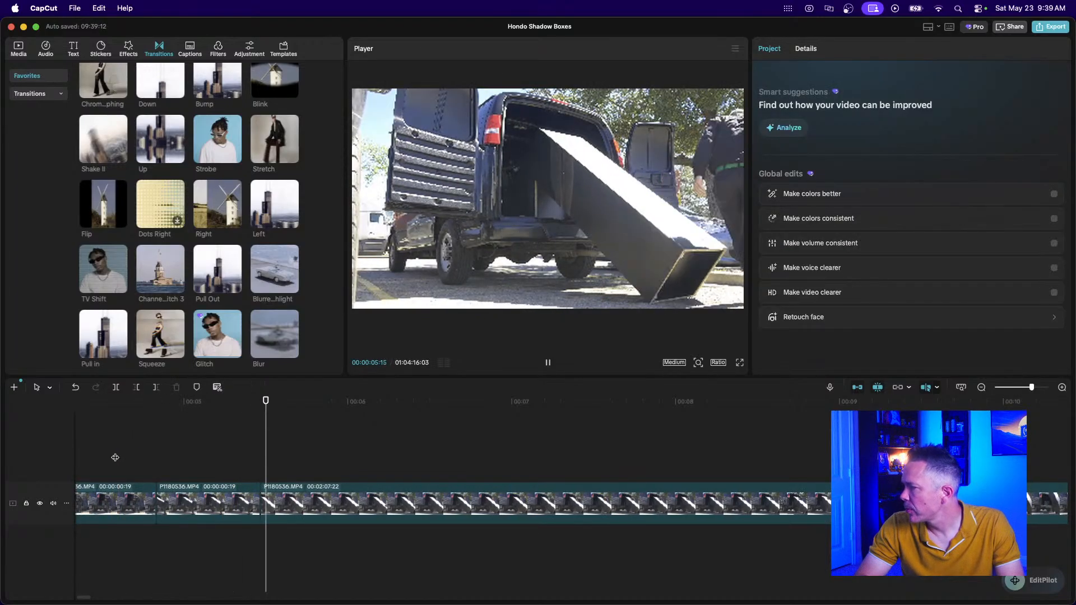
pyautogui.press('space')
pyautogui.click(981, 387)
pyautogui.click(981, 387)
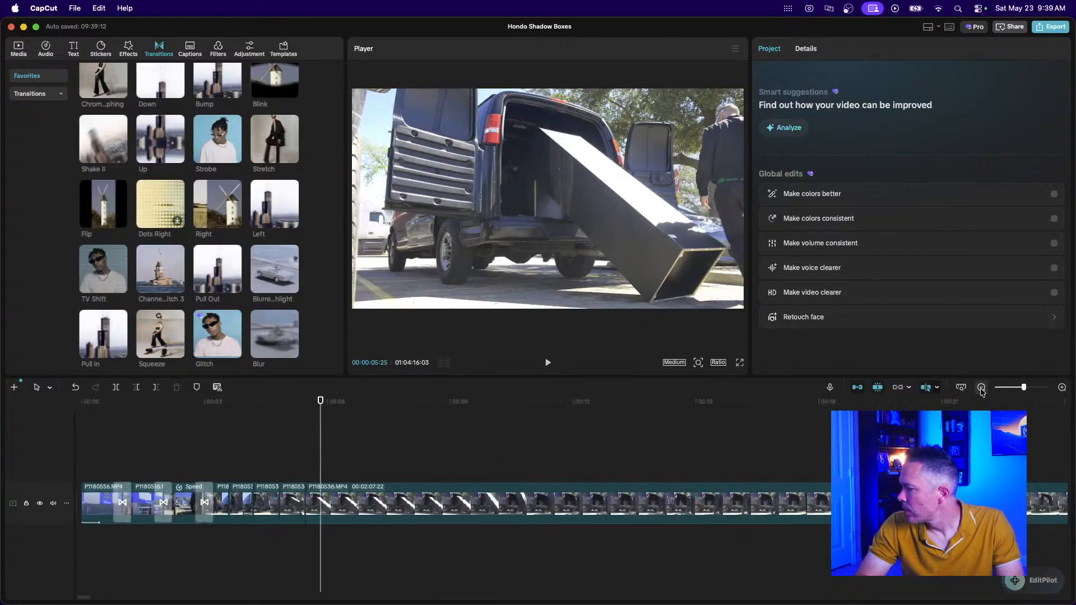
pyautogui.click(619, 460)
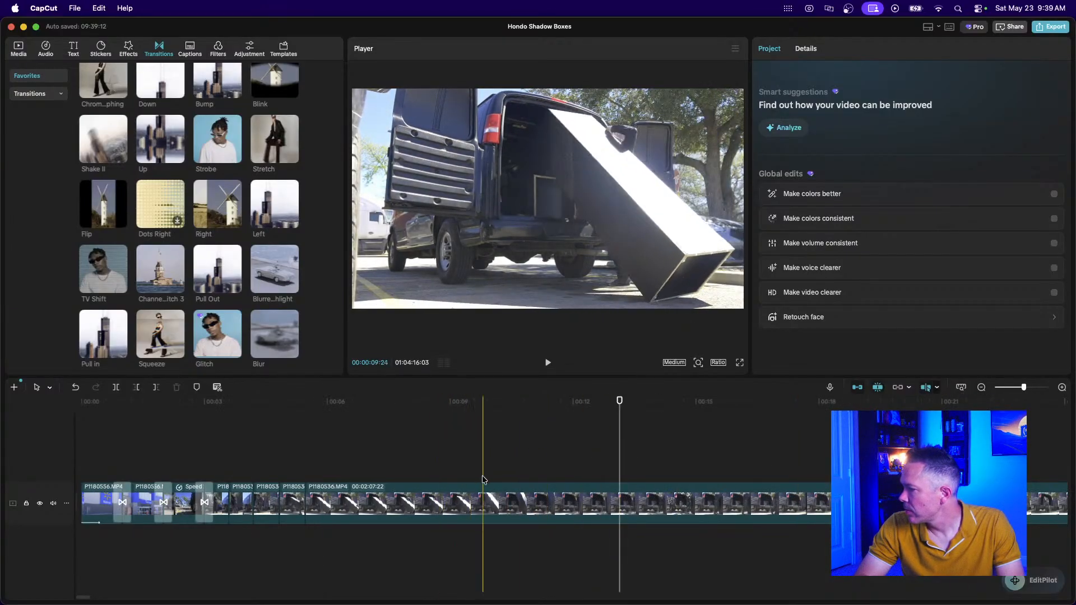
# Split the long van clip twice and remove the piece between the cuts.
pyautogui.click(540, 506)
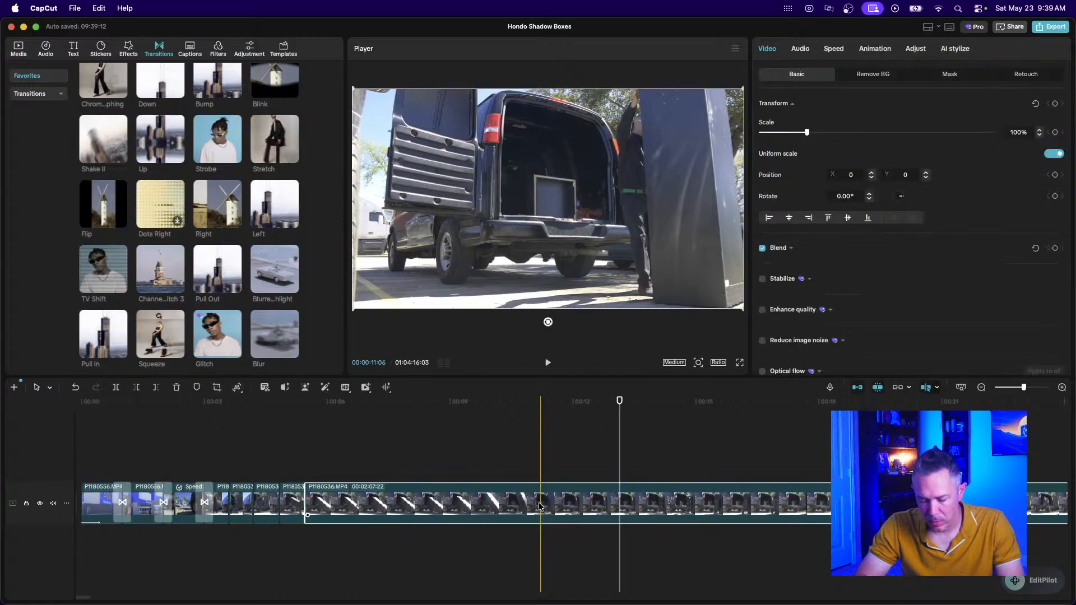
pyautogui.press('super+b')
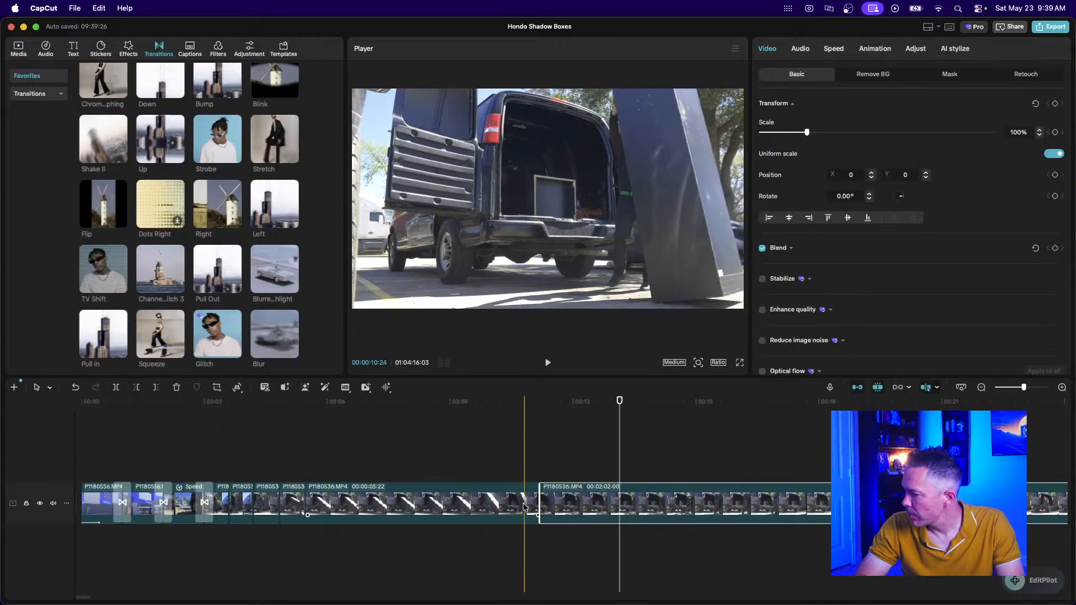
pyautogui.click(485, 506)
pyautogui.press('super+b')
pyautogui.click(409, 496)
pyautogui.press('Delete')
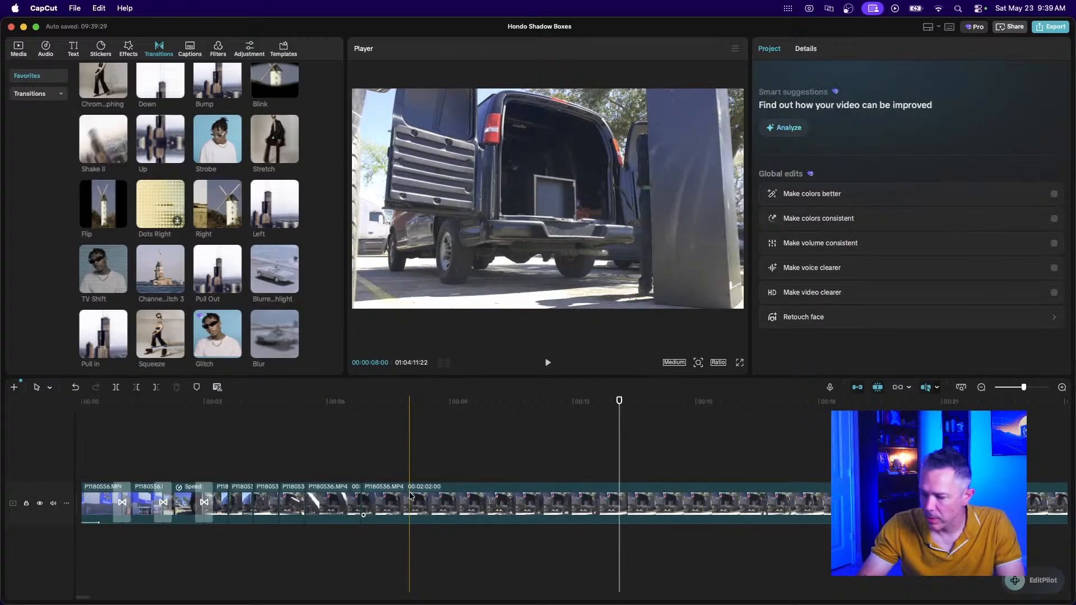
# Trim the short van clip's start down to 20 frames and play back to check.
pyautogui.click(329, 504)
pyautogui.scroll(3, 330, 503)
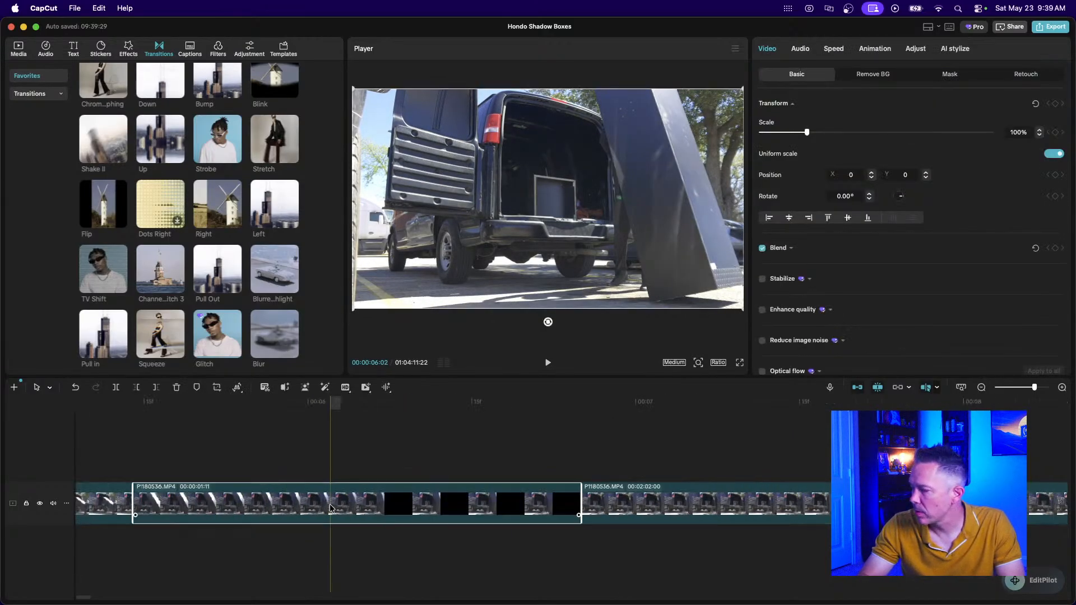
pyautogui.moveTo(135, 503); pyautogui.dragTo(386, 519)
pyautogui.click(250, 440)
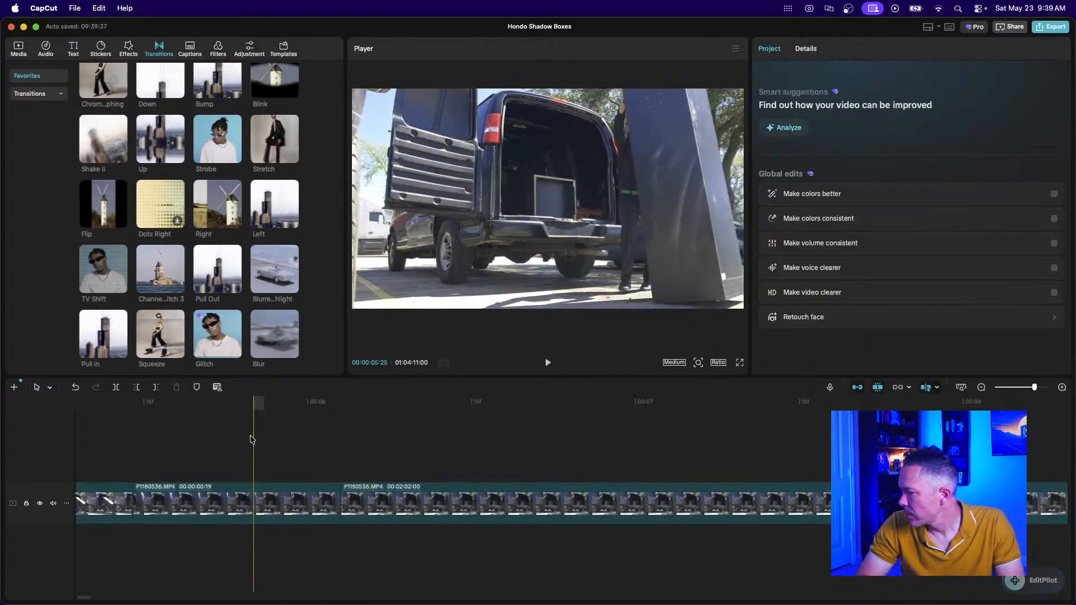
pyautogui.press('super+minus')
pyautogui.press('super+minus')
pyautogui.press('super+minus')
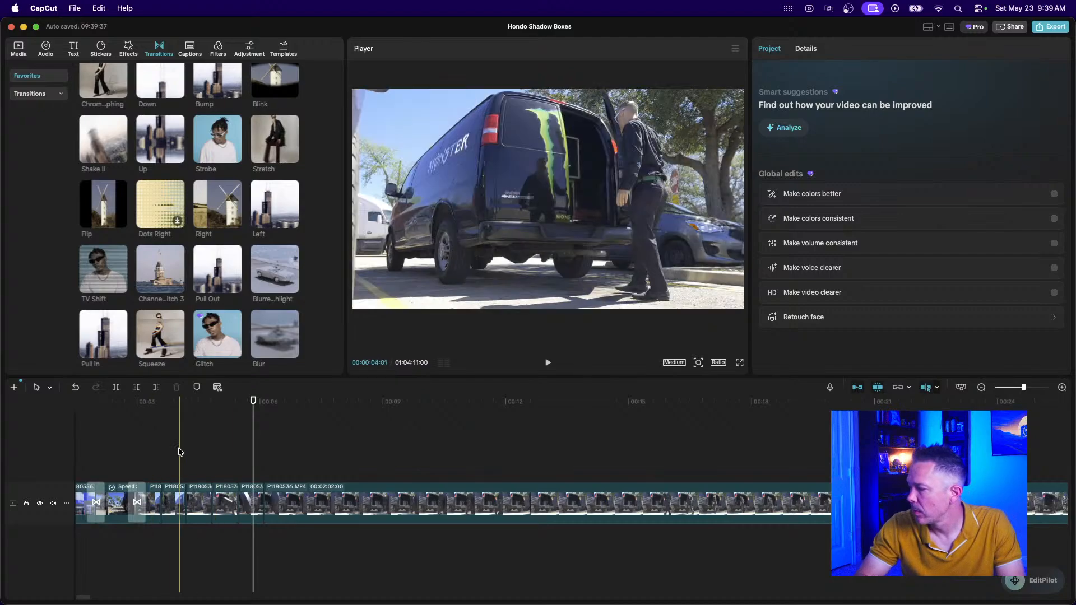
pyautogui.click(185, 455)
pyautogui.press('space')
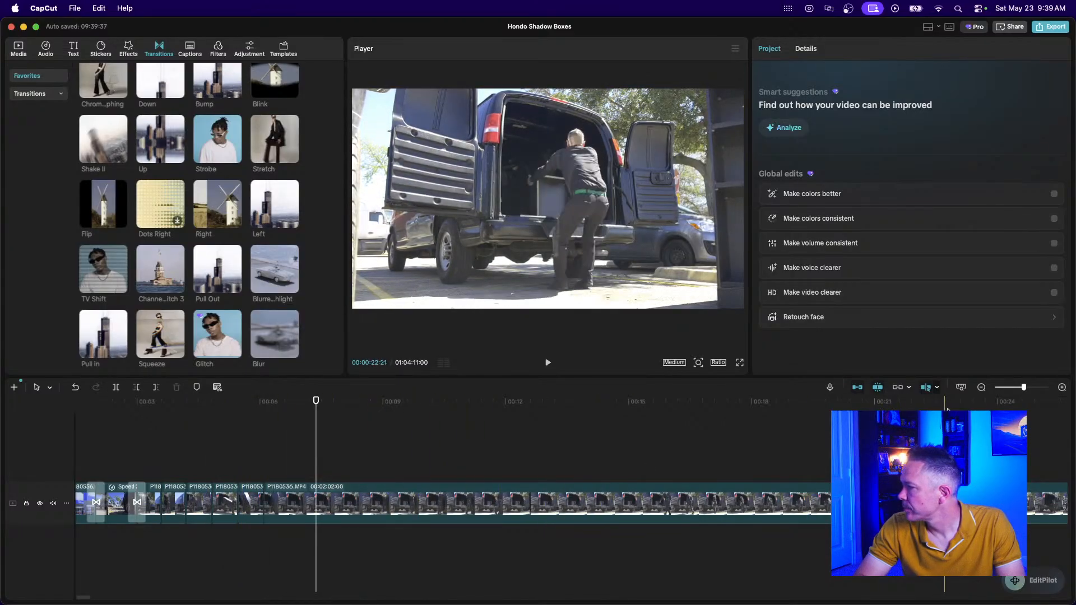
pyautogui.click(981, 387)
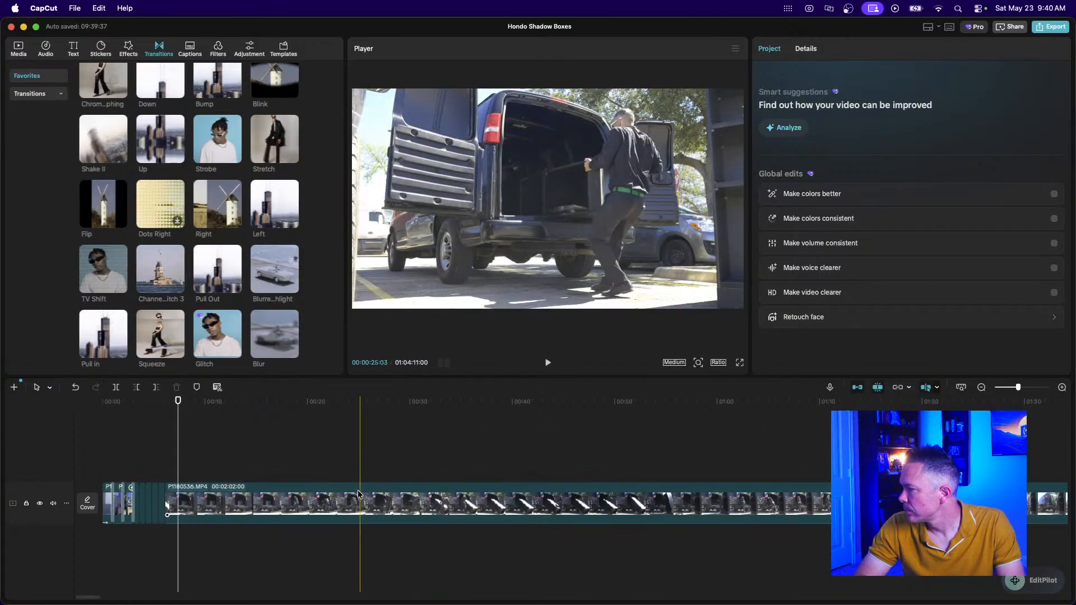
# Cut the 23-second stretch out of the long van clip.
pyautogui.click(419, 515)
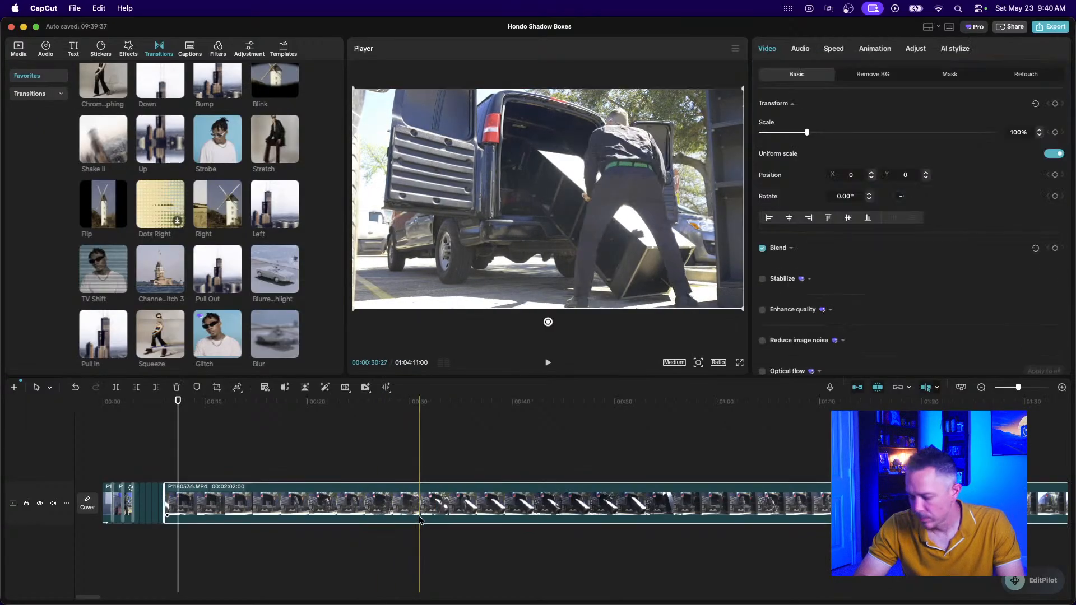
pyautogui.press('super+b')
pyautogui.click(406, 515)
pyautogui.press('super+b')
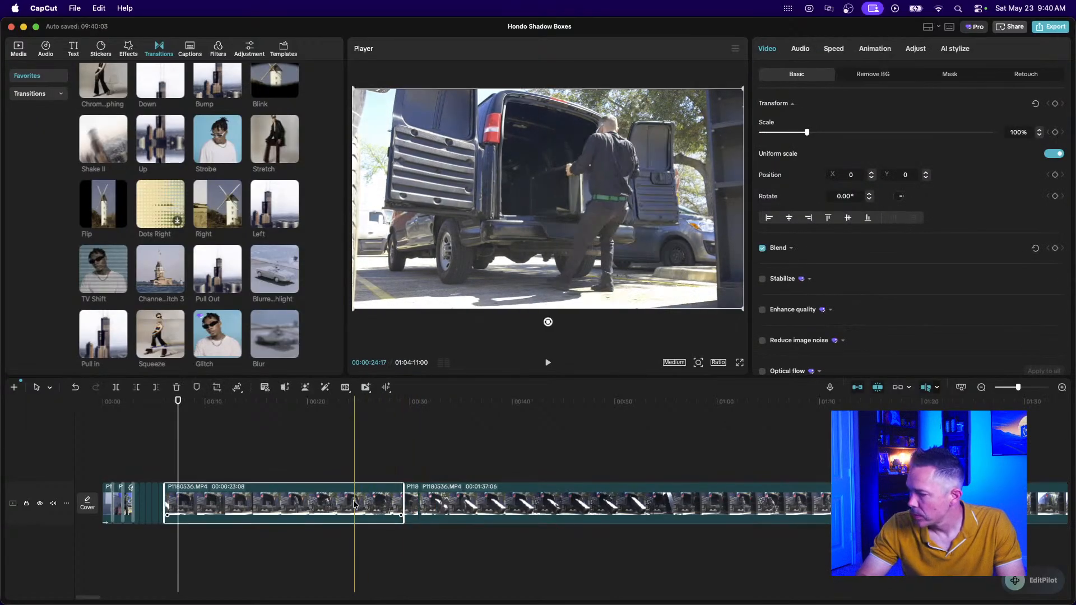
pyautogui.press('Delete')
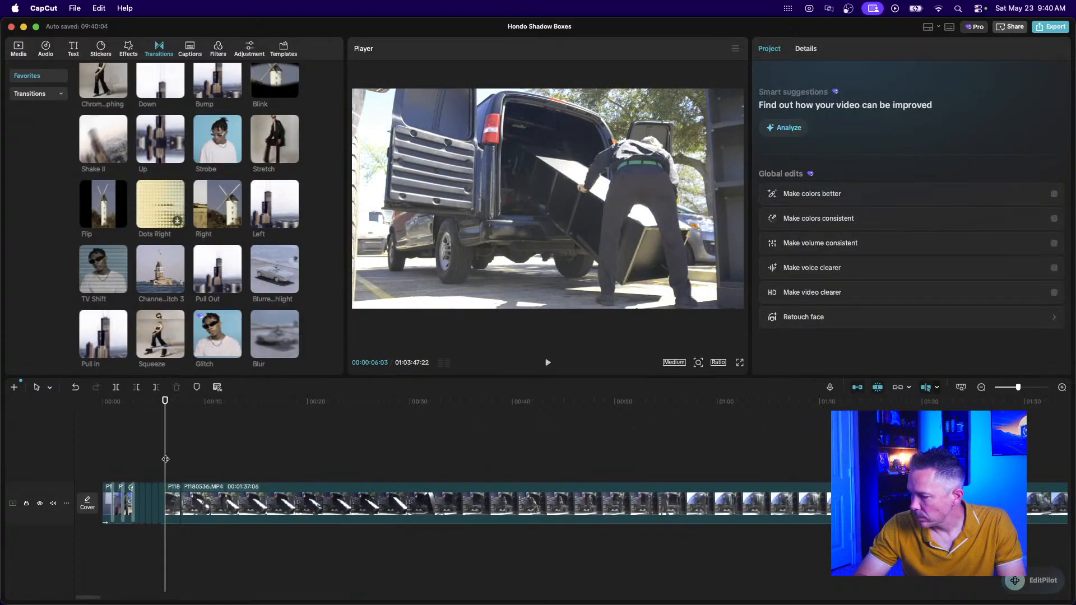
pyautogui.press('super+equal')
pyautogui.press('super+equal')
pyautogui.press('super+equal')
# Trim the following short clips: start to 01:10, end shortened, next clip's end from 00:23 to 00:19.
pyautogui.click(186, 507)
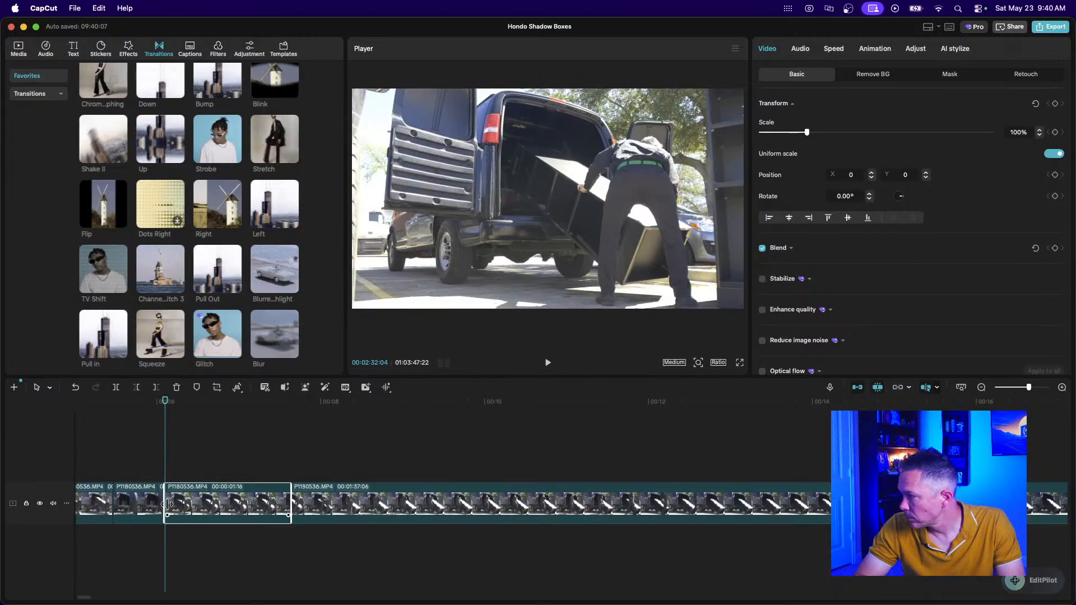
pyautogui.moveTo(164, 504); pyautogui.dragTo(181, 506)
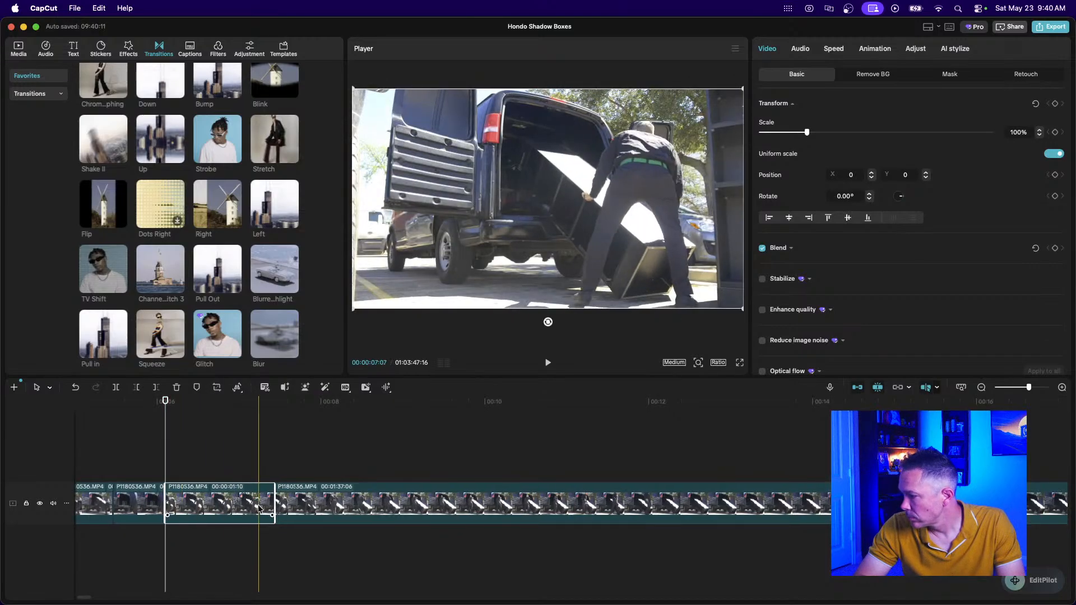
pyautogui.moveTo(274, 507); pyautogui.dragTo(226, 501)
pyautogui.press('super+equal')
pyautogui.press('super+equal')
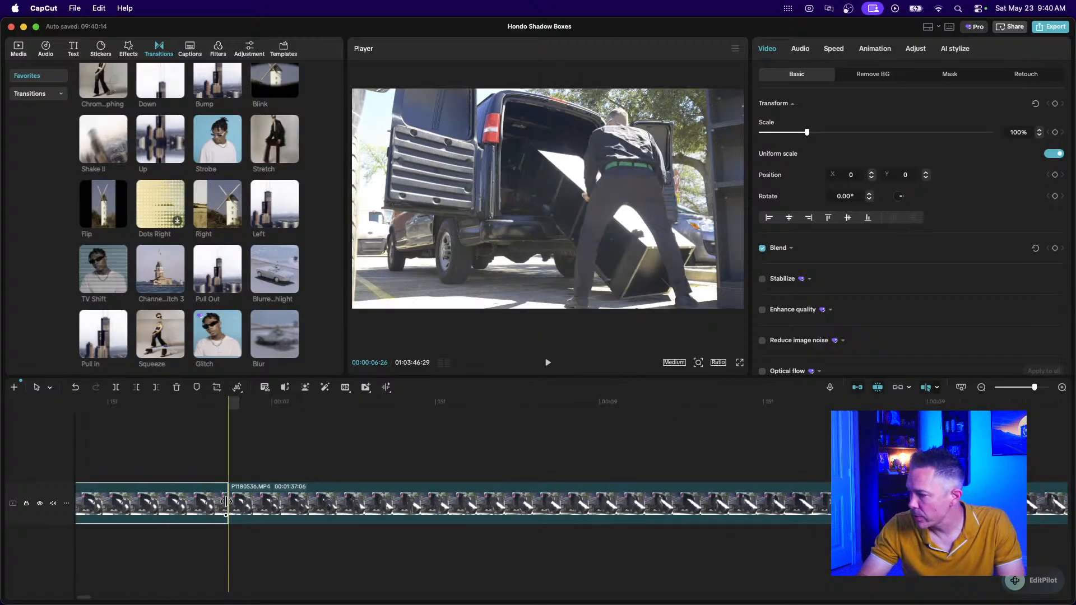
pyautogui.hscroll(-4, 381, 527)
pyautogui.moveTo(444, 497); pyautogui.dragTo(397, 500)
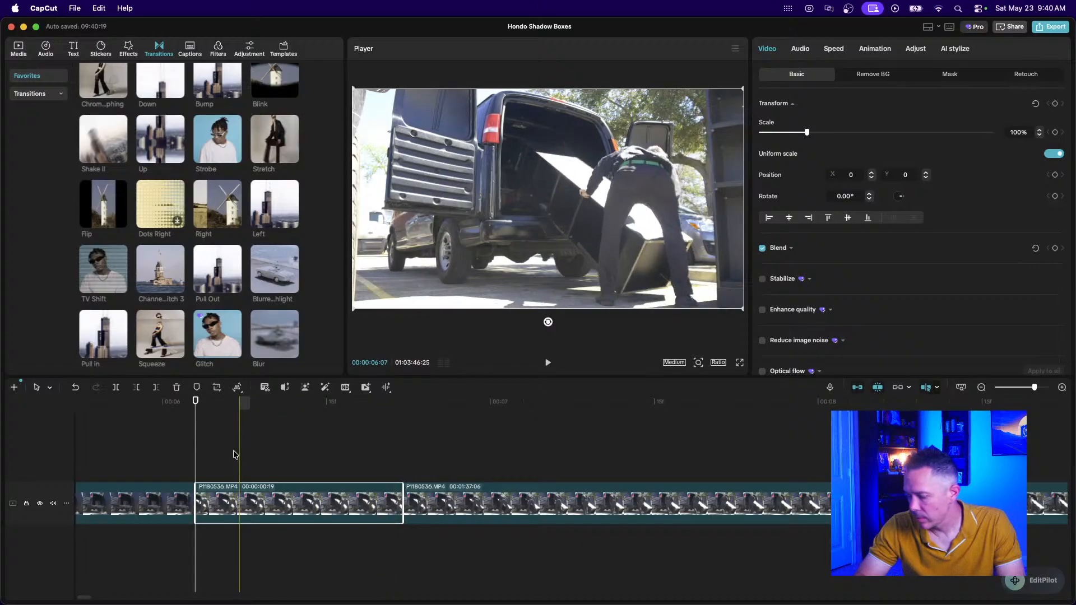
# Play back the trimmed clips and zoom out over the whole project.
pyautogui.press('super+minus')
pyautogui.press('super+minus')
pyautogui.press('super+minus')
pyautogui.click(207, 458)
pyautogui.press('space')
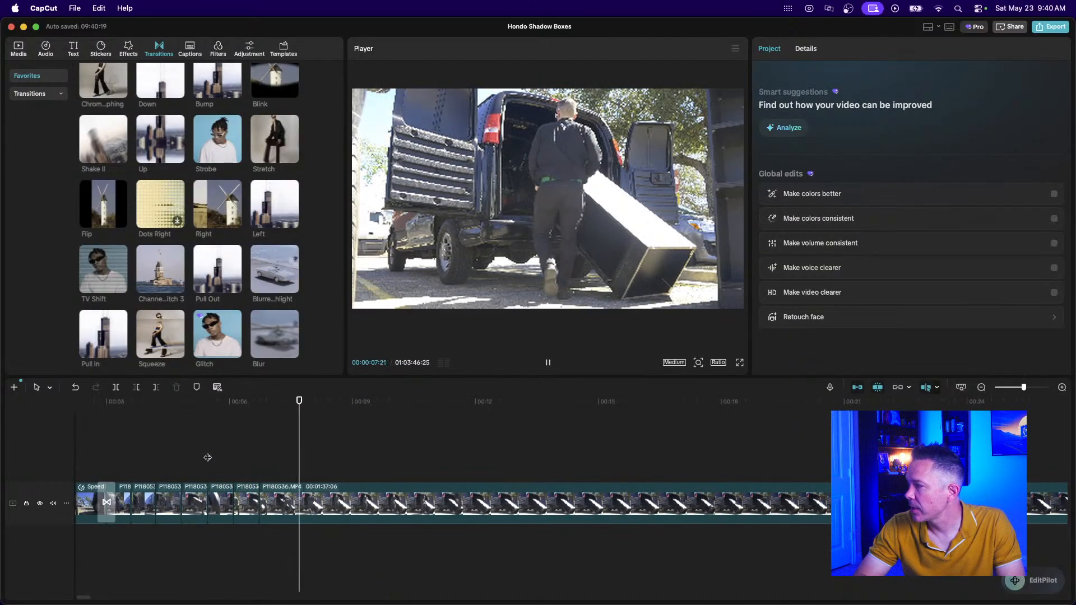
pyautogui.press('space')
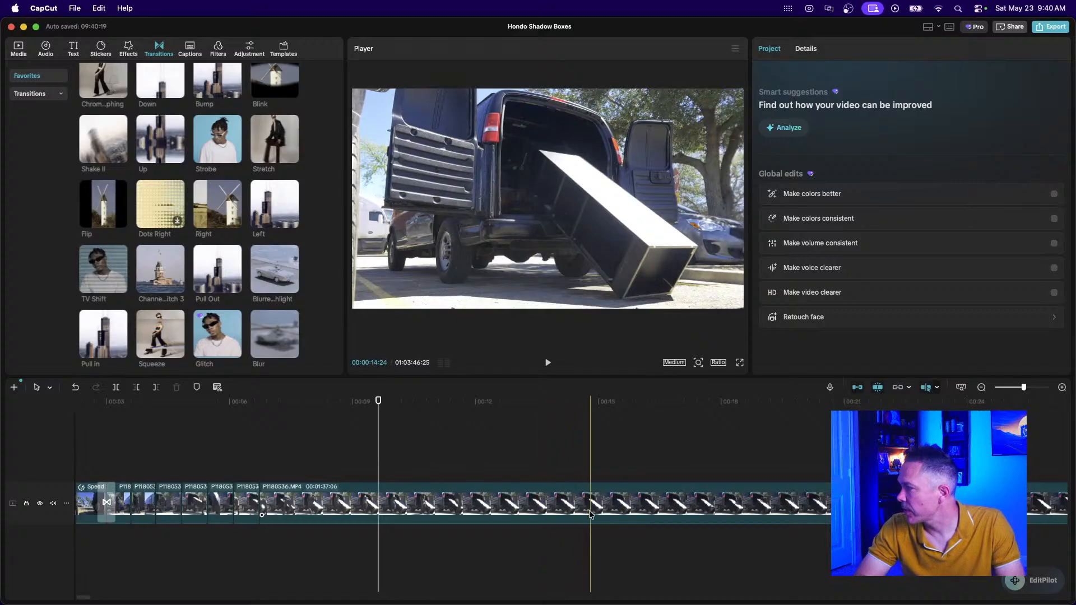
pyautogui.click(981, 387)
pyautogui.click(981, 387)
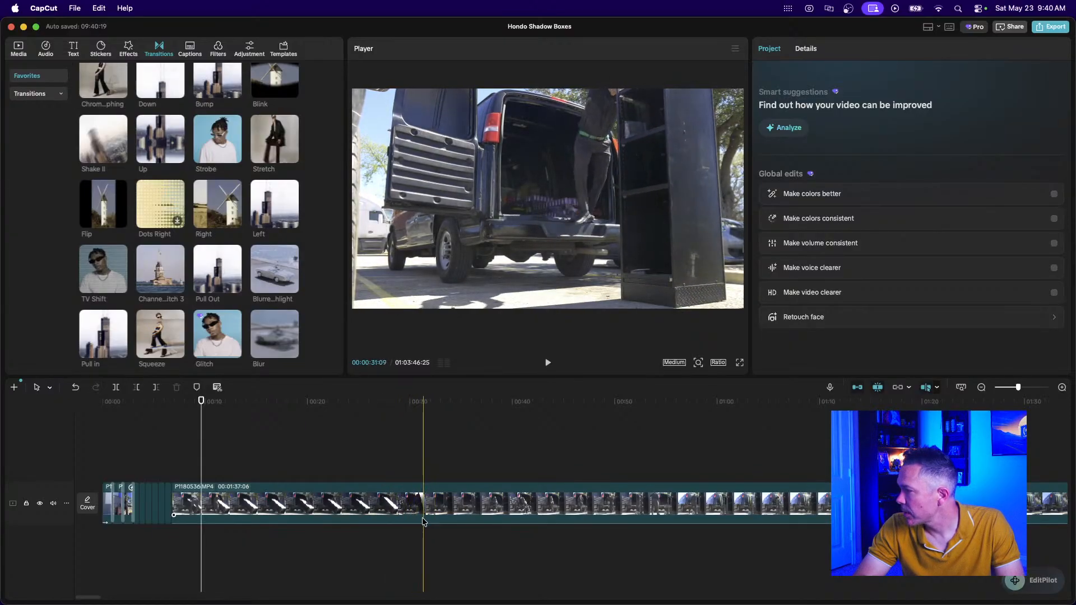
# Split the long van clip twice and delete the unwanted left piece.
pyautogui.click(422, 516)
pyautogui.press('super+b')
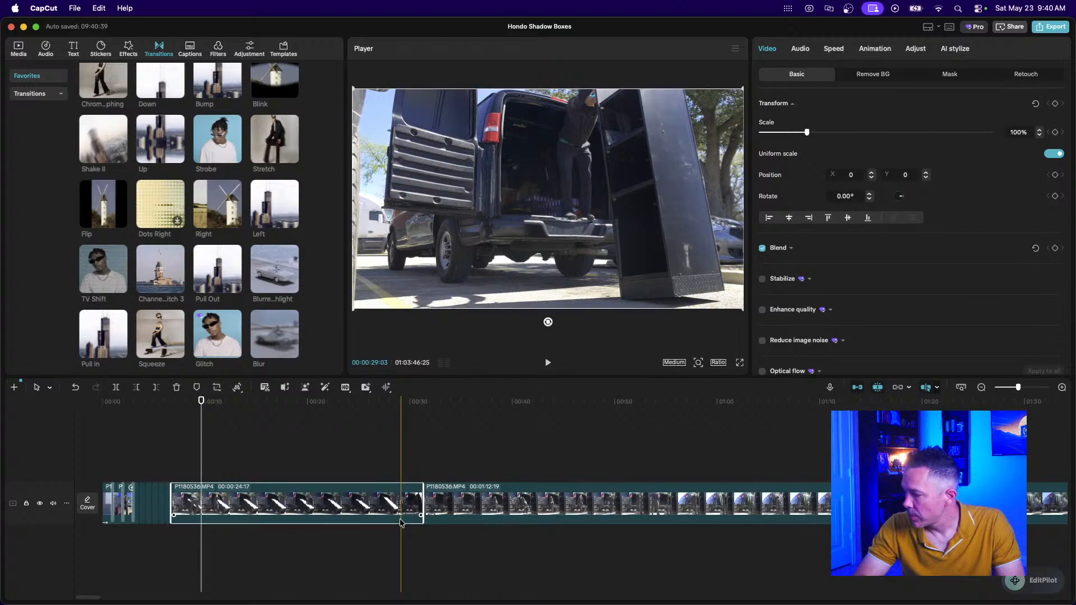
pyautogui.press('super+b')
pyautogui.click(368, 521)
pyautogui.press('Delete')
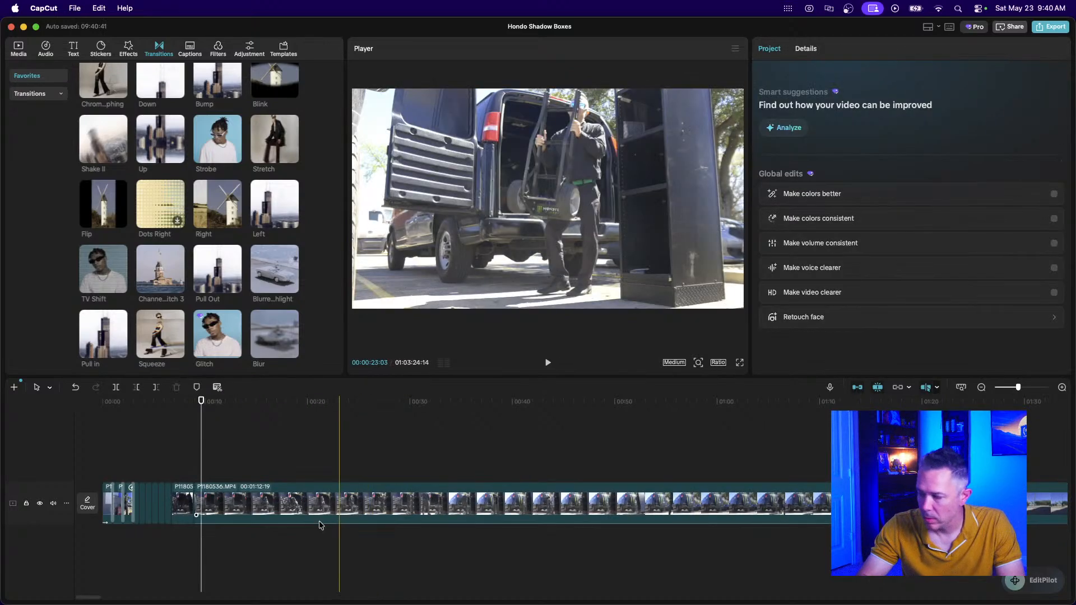
# Trim the next short clip's start to 01:25 and its end until it runs 1:21.
pyautogui.click(180, 500)
pyautogui.scroll(10, 180, 500)
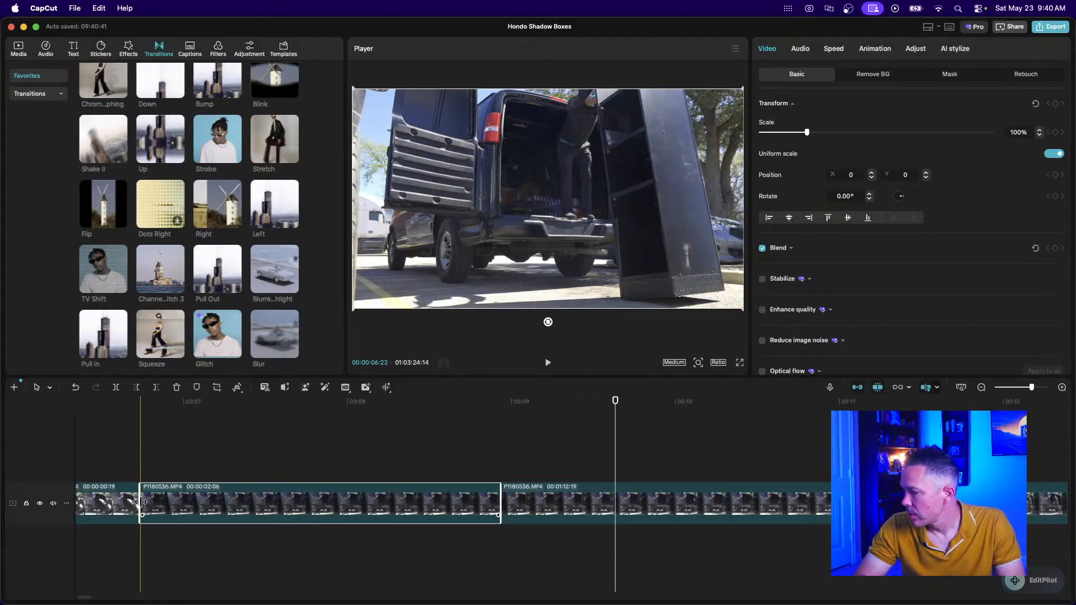
pyautogui.moveTo(140, 503); pyautogui.dragTo(200, 505)
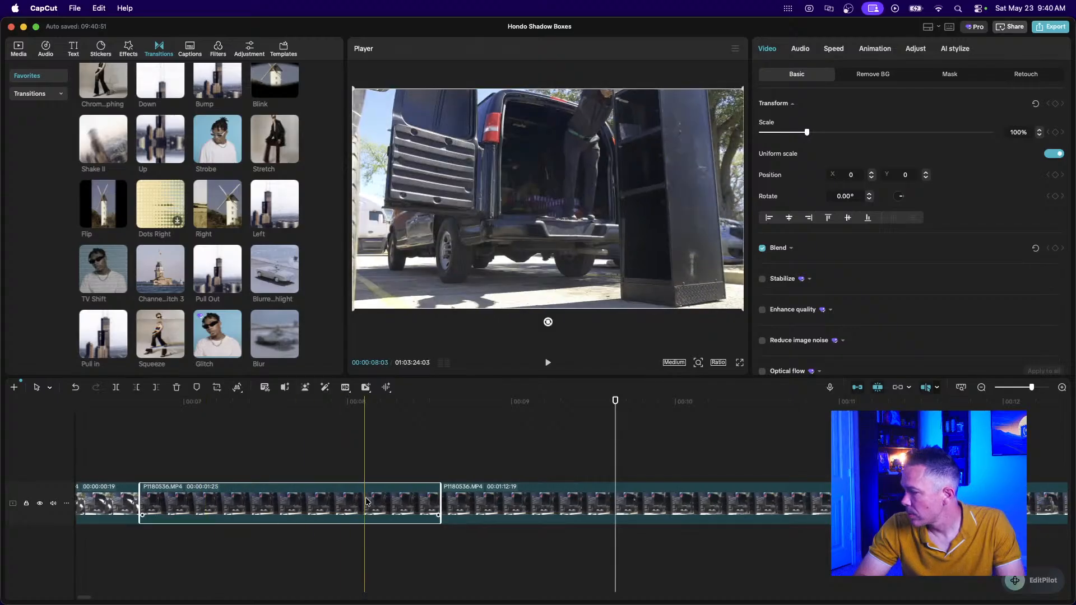
pyautogui.moveTo(440, 502); pyautogui.dragTo(414, 509)
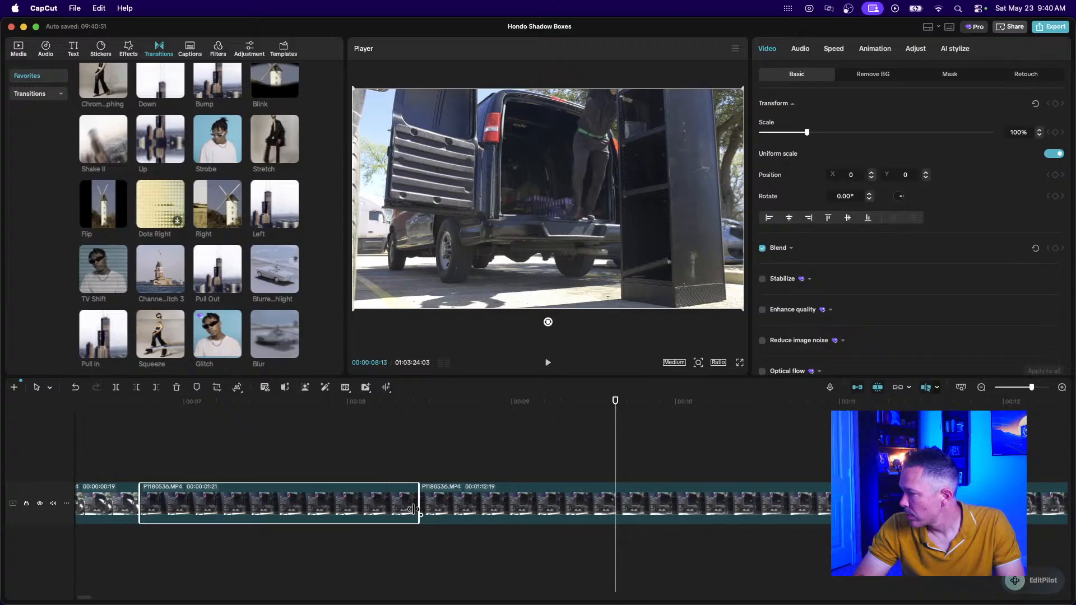
pyautogui.hscroll(-5, 261, 501)
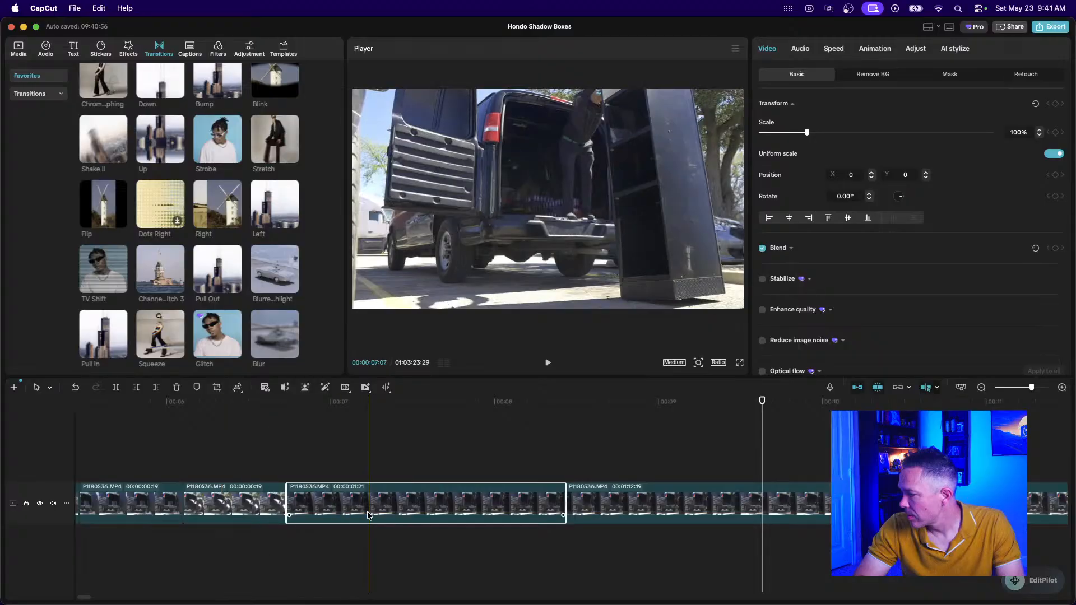
# Speed the 1:21 man-in-van clip to 2.43x (0.7s duration) and play it back.
pyautogui.click(833, 50)
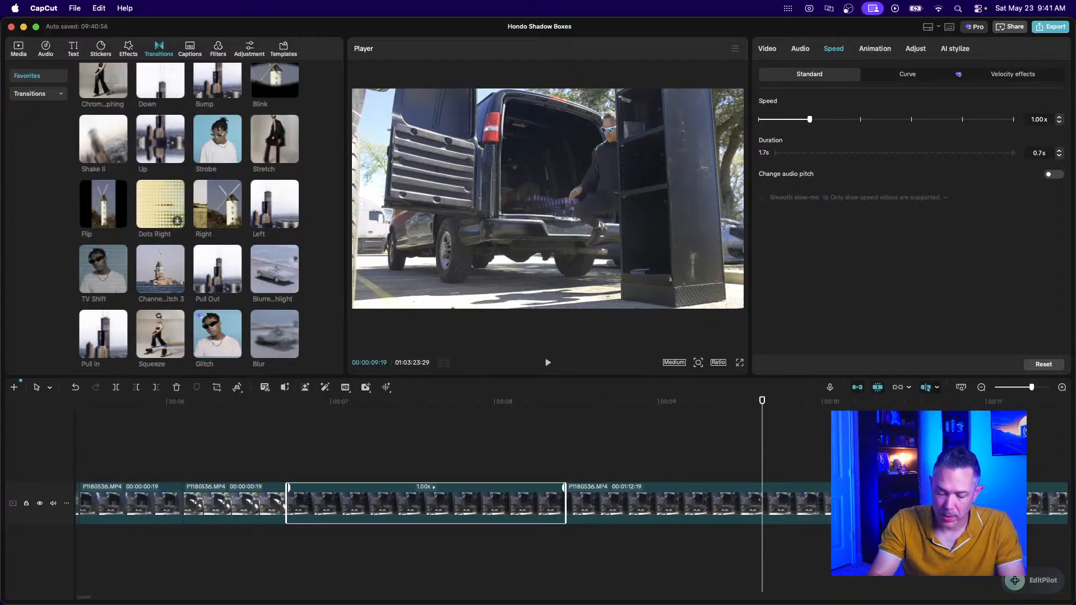
pyautogui.press('Return')
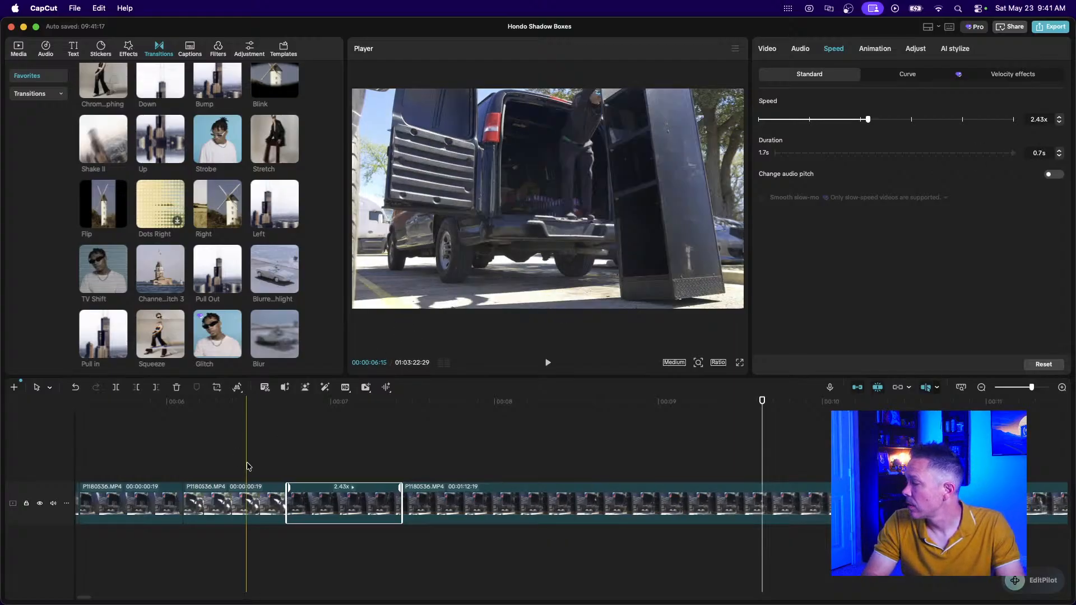
pyautogui.click(125, 459)
pyautogui.press('space')
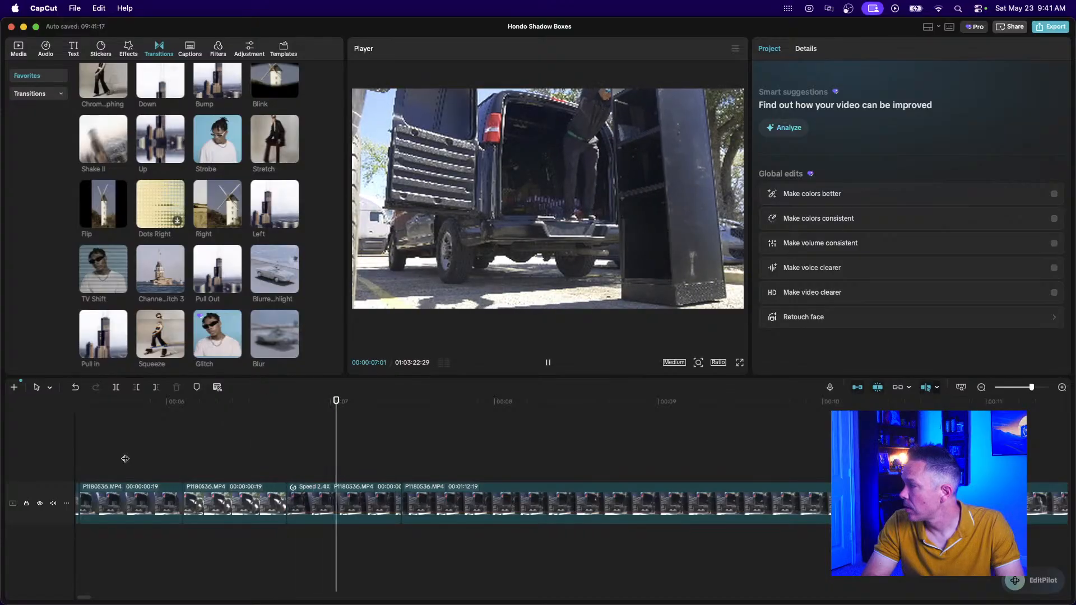
# Split the long hand-truck clip twice and delete the 16:18 piece, closing the gap.
pyautogui.press('space')
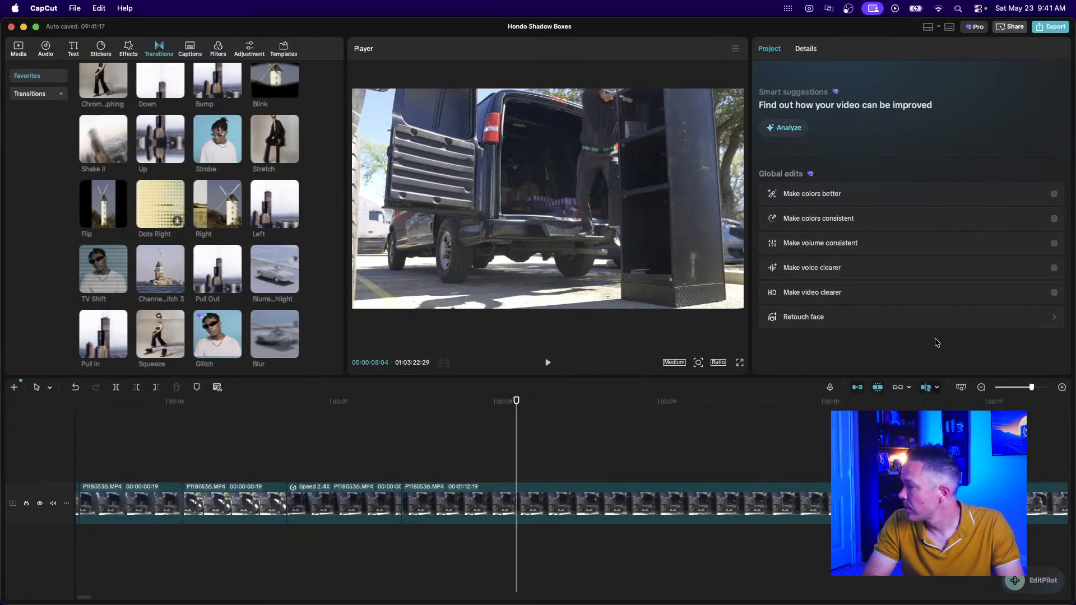
pyautogui.click(981, 387)
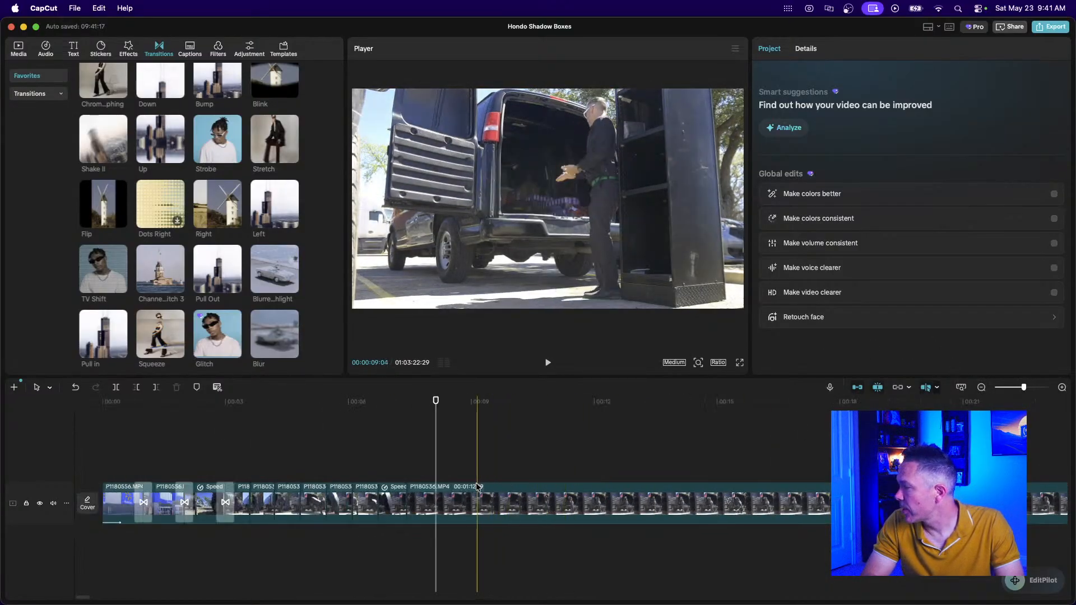
pyautogui.hscroll(3, 652, 494)
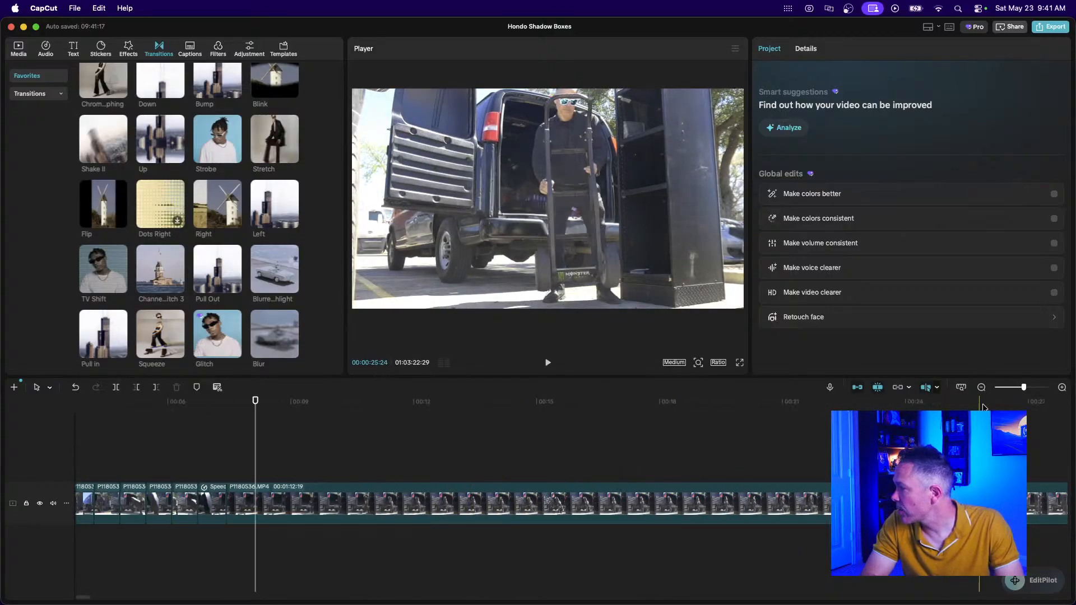
pyautogui.click(980, 387)
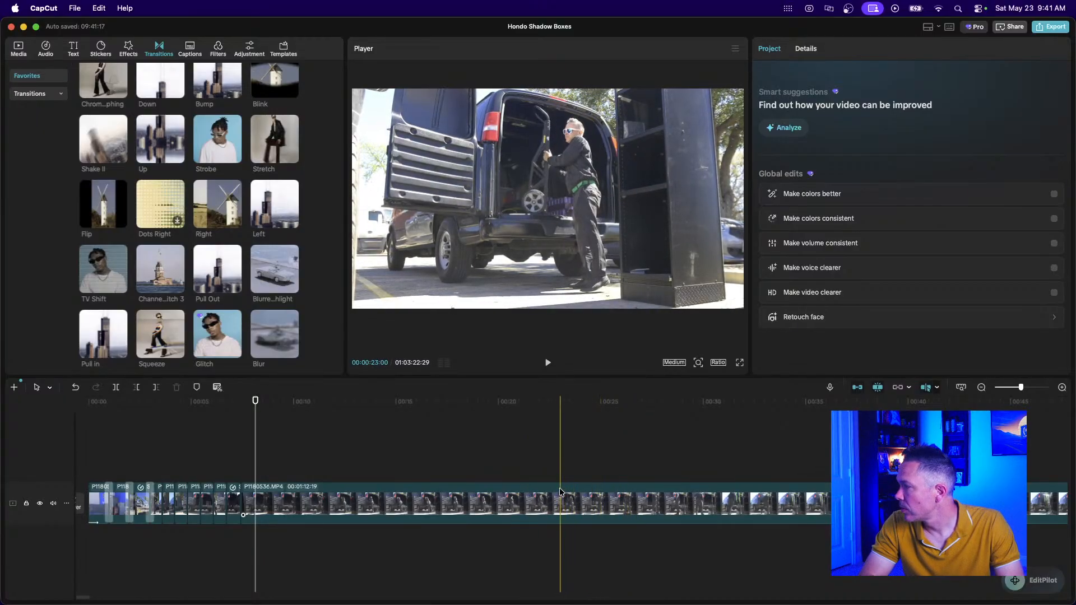
pyautogui.click(610, 495)
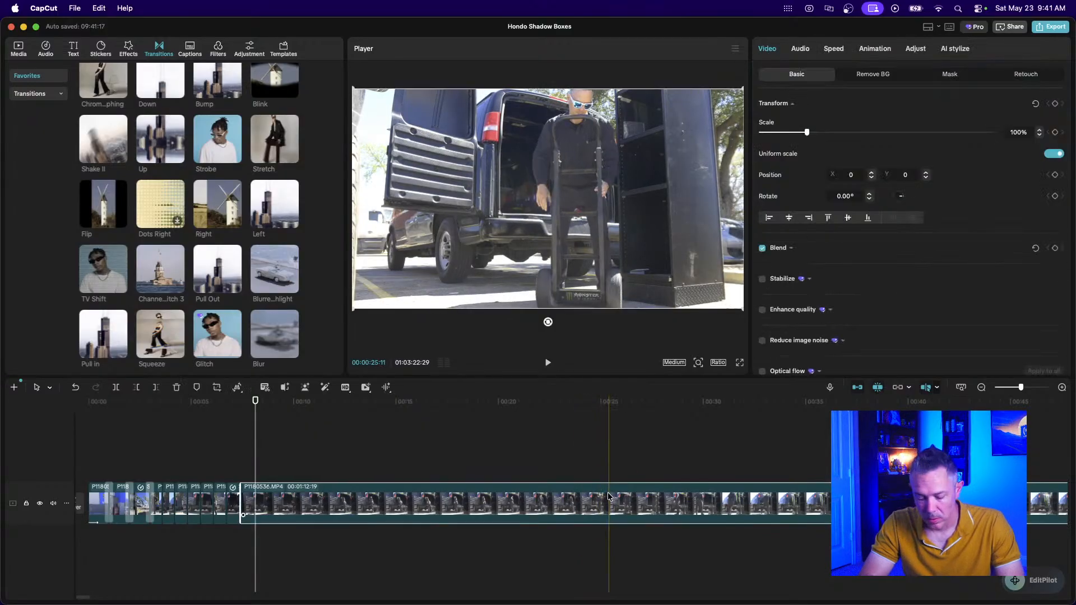
pyautogui.click(608, 495)
pyautogui.click(581, 496)
pyautogui.click(525, 500)
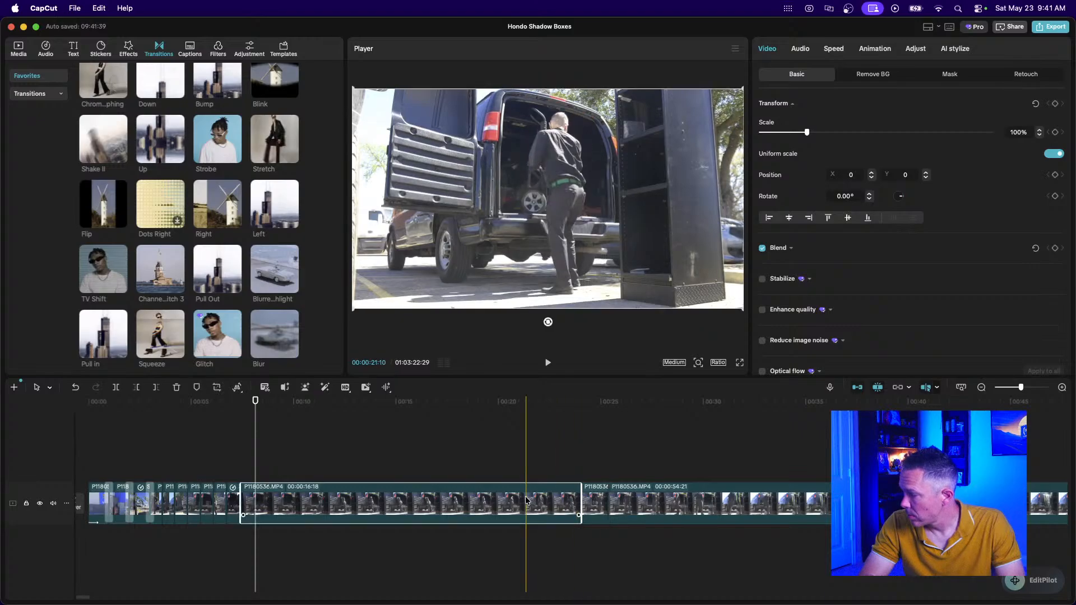
pyautogui.press('Delete')
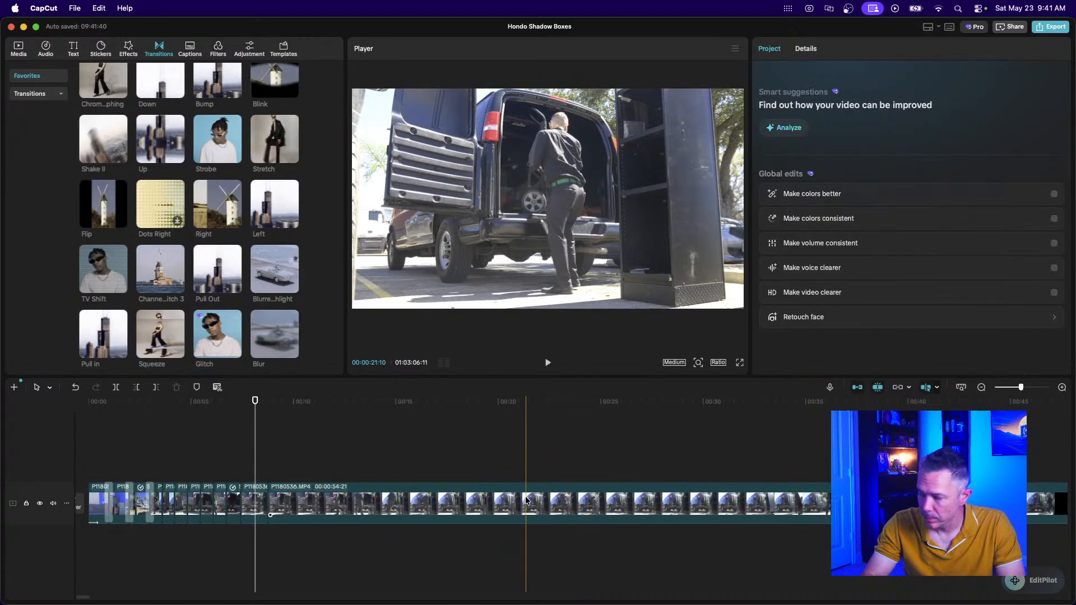
# Trim both ends of the following short clip down to 19 frames and review the result.
pyautogui.click(244, 487)
pyautogui.scroll(5, 243, 487)
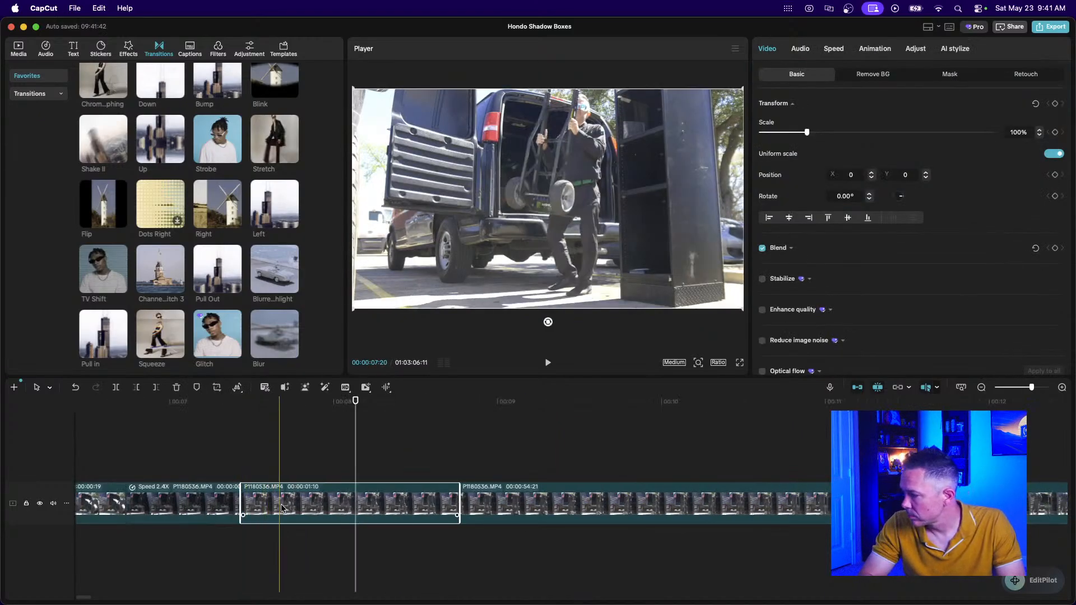
pyautogui.moveTo(243, 506); pyautogui.dragTo(277, 506)
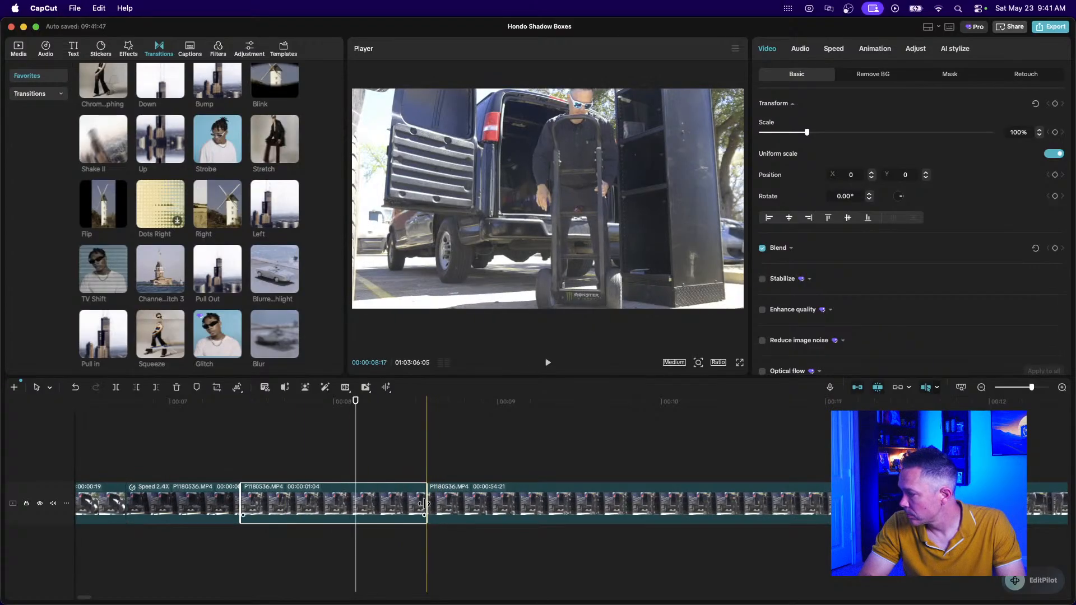
pyautogui.moveTo(426, 504); pyautogui.dragTo(344, 502)
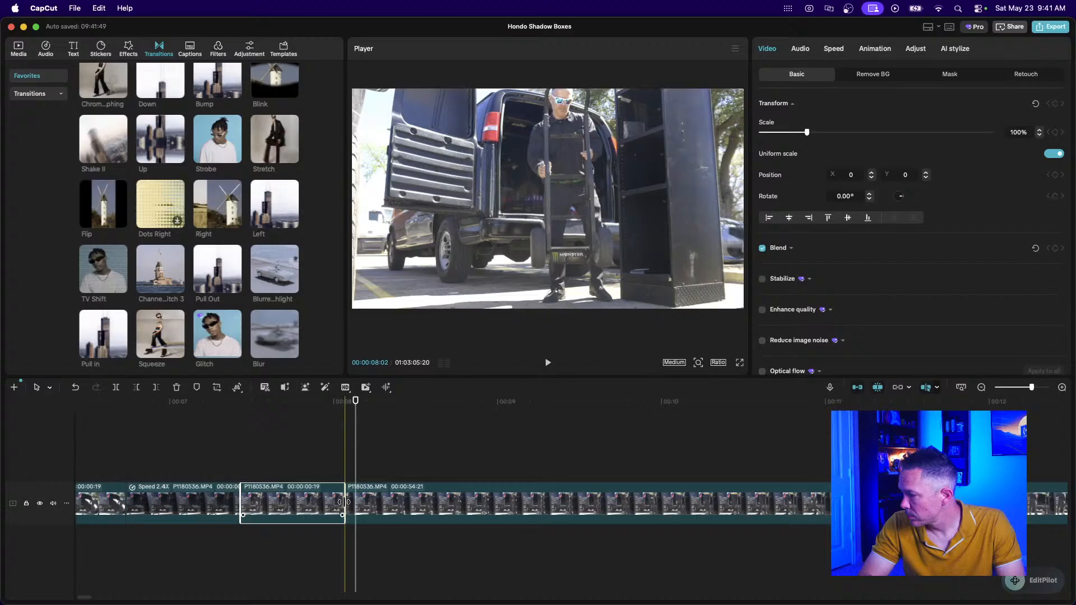
pyautogui.click(121, 450)
pyautogui.press('space')
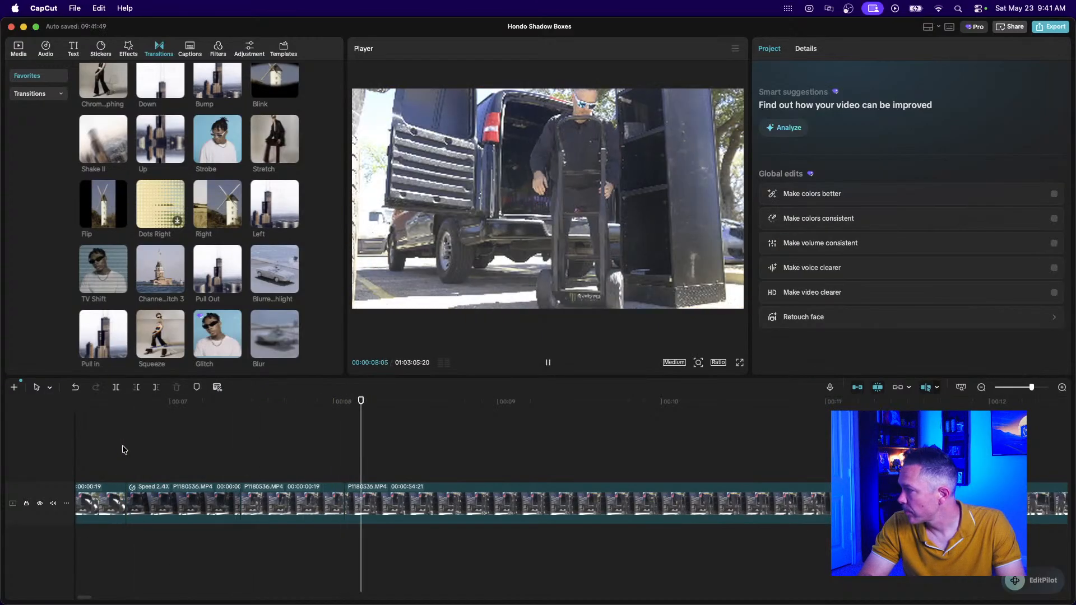
pyautogui.press('space')
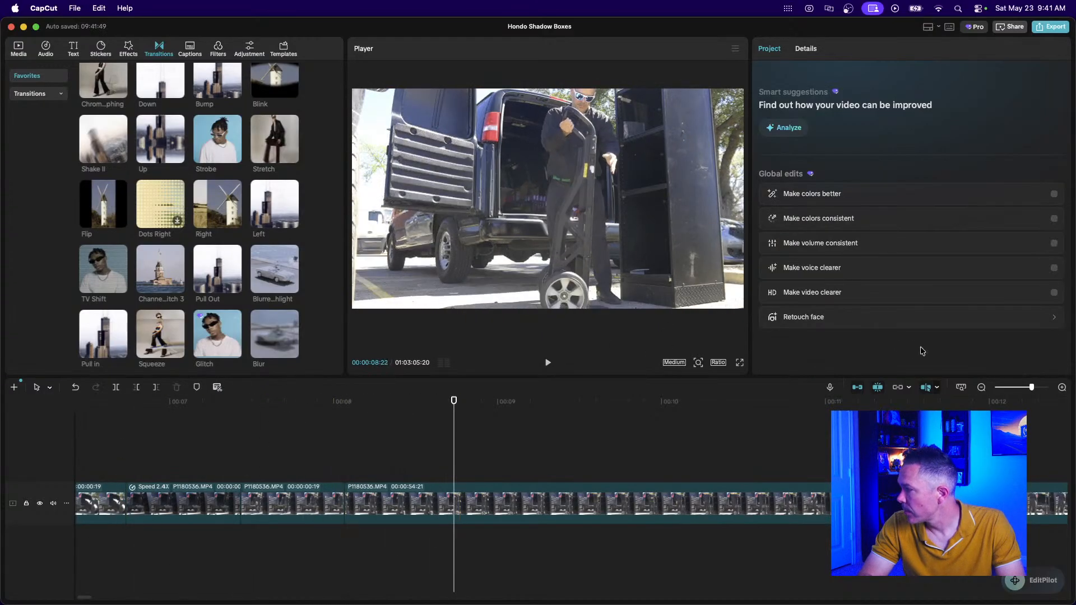
pyautogui.click(980, 387)
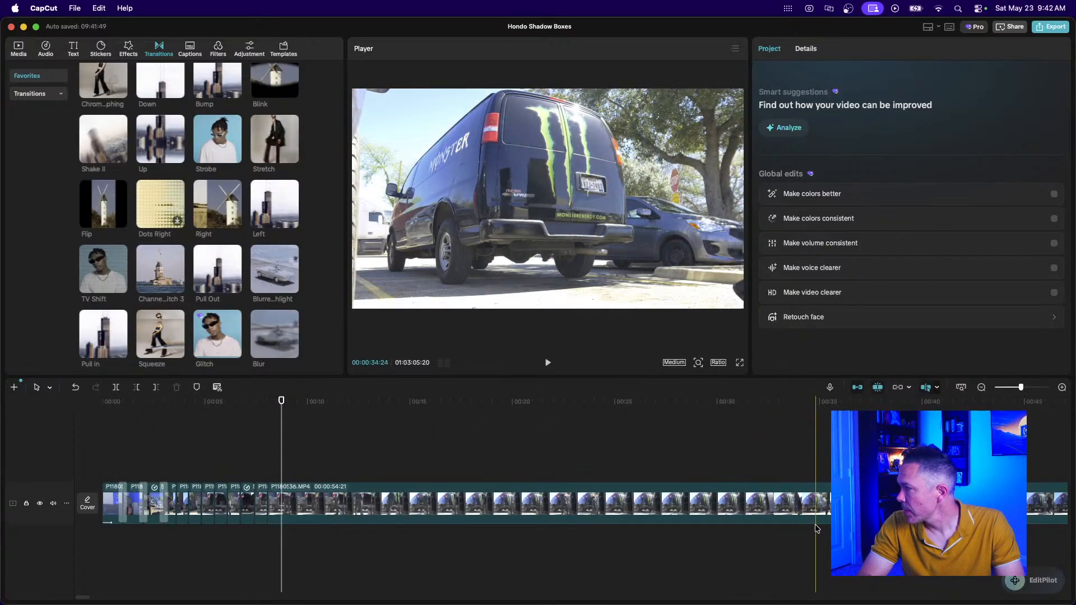
# Split the van clip twice with Cmd+B and delete the roughly 24-second middle piece.
pyautogui.press('super+b')
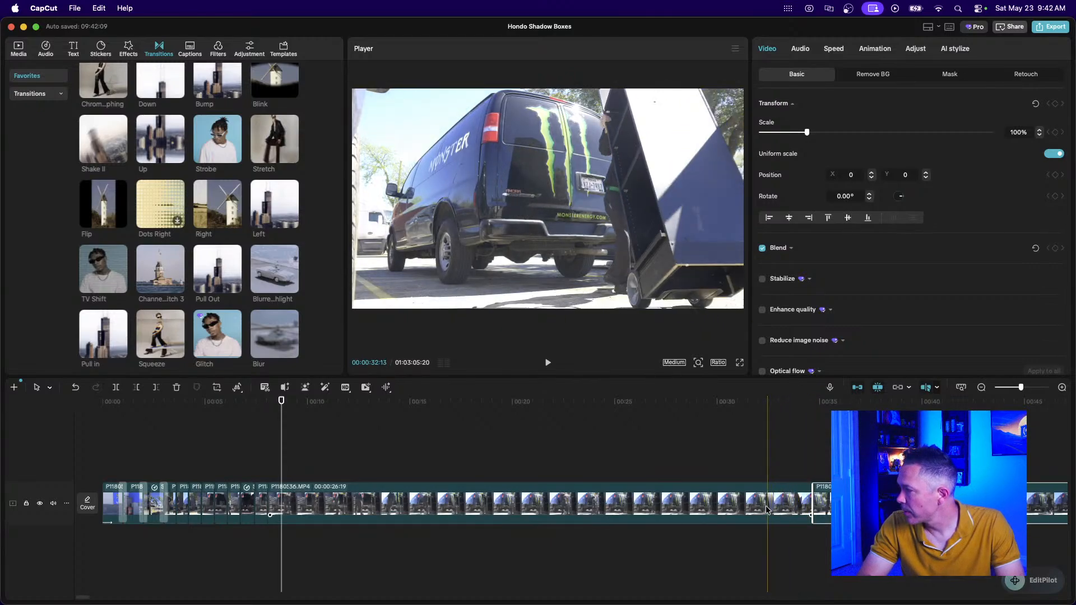
pyautogui.press('super+b')
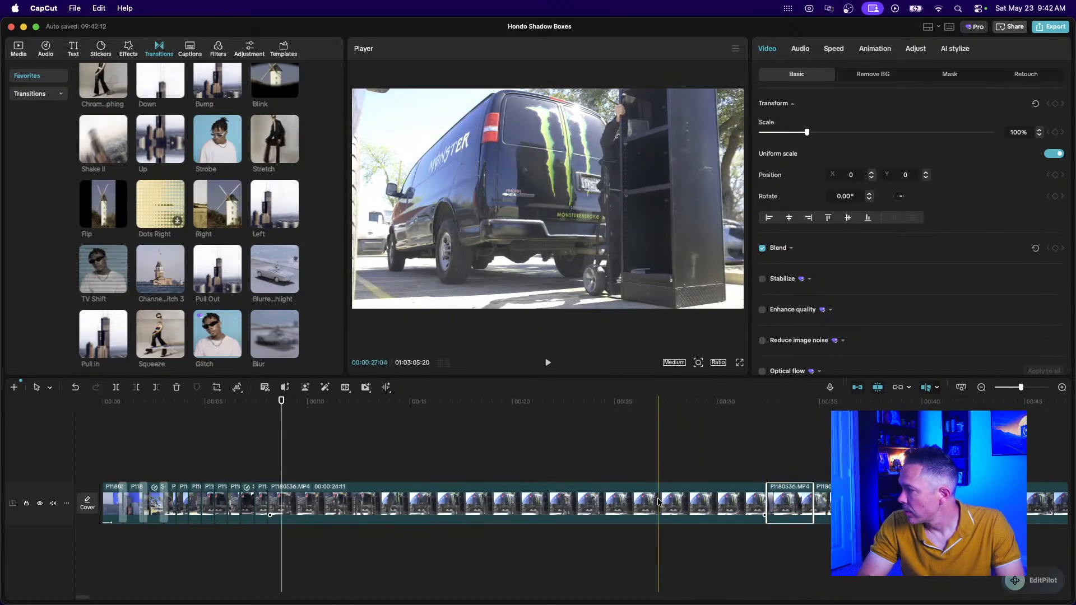
pyautogui.click(610, 499)
pyautogui.press('BackSpace')
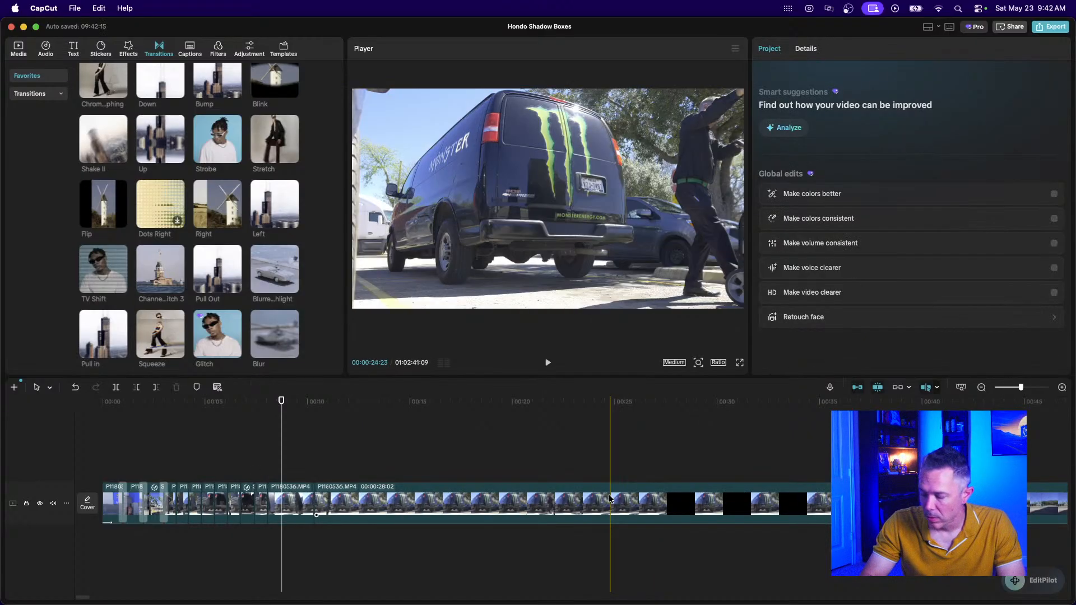
# Trim the start of the next short van clip so it lasts 2:00.
pyautogui.click(262, 450)
pyautogui.scroll(5, 262, 451)
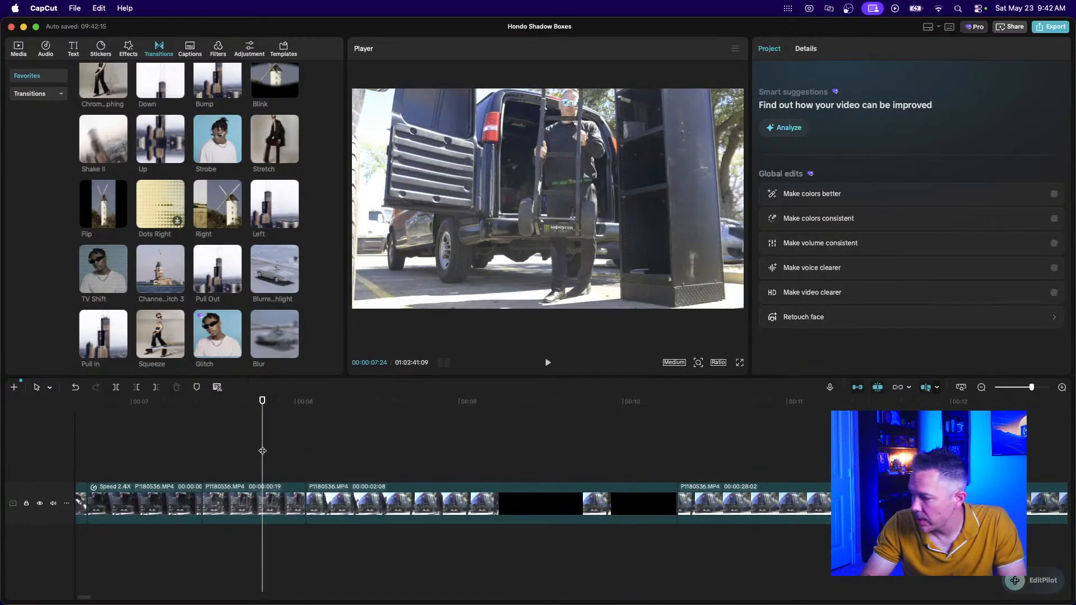
pyautogui.click(312, 502)
pyautogui.moveTo(307, 503); pyautogui.dragTo(353, 506)
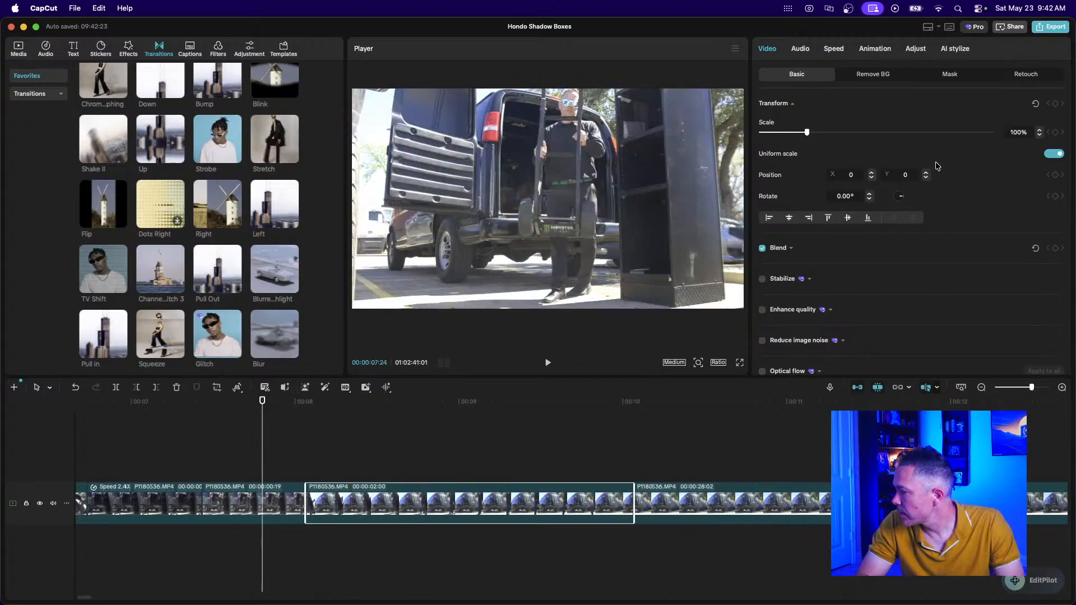
# Set the van-door clip's speed duration to 1.0s (2.00x) and preview it.
pyautogui.click(834, 49)
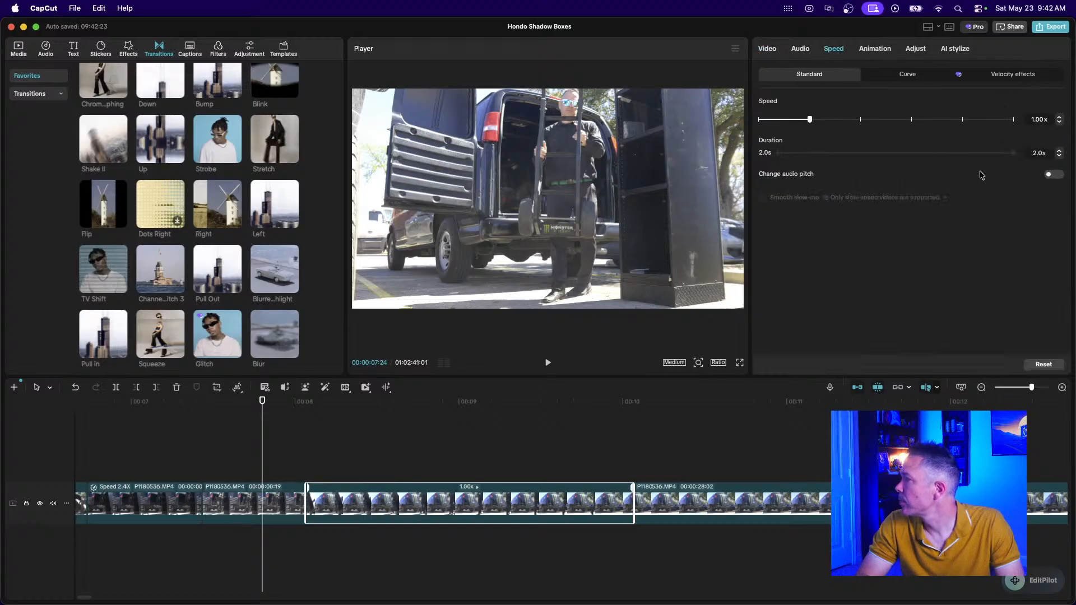
pyautogui.press('Return')
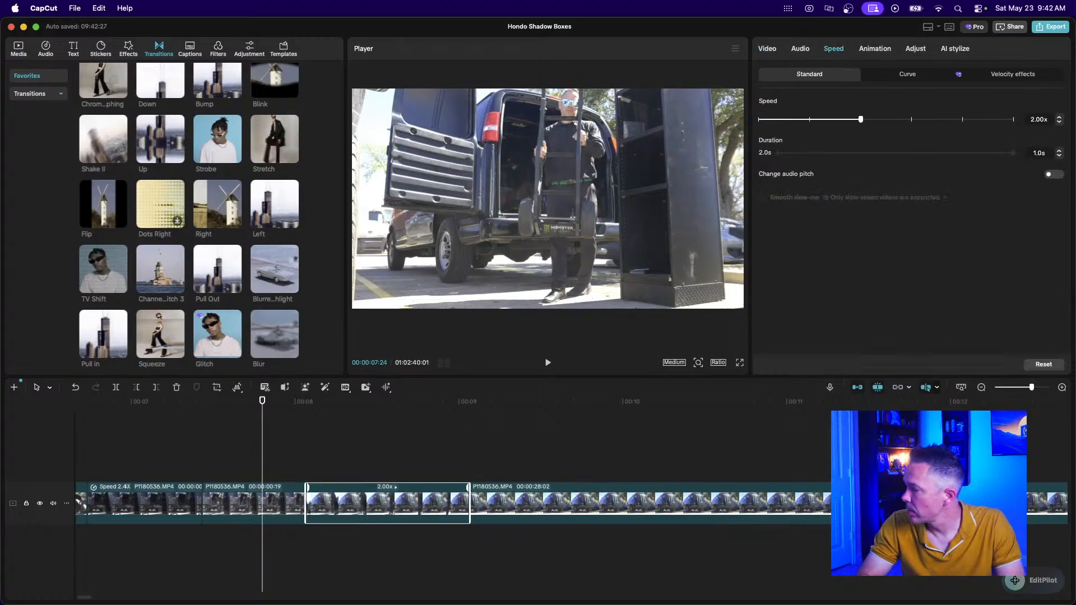
pyautogui.click(175, 444)
pyautogui.press('space')
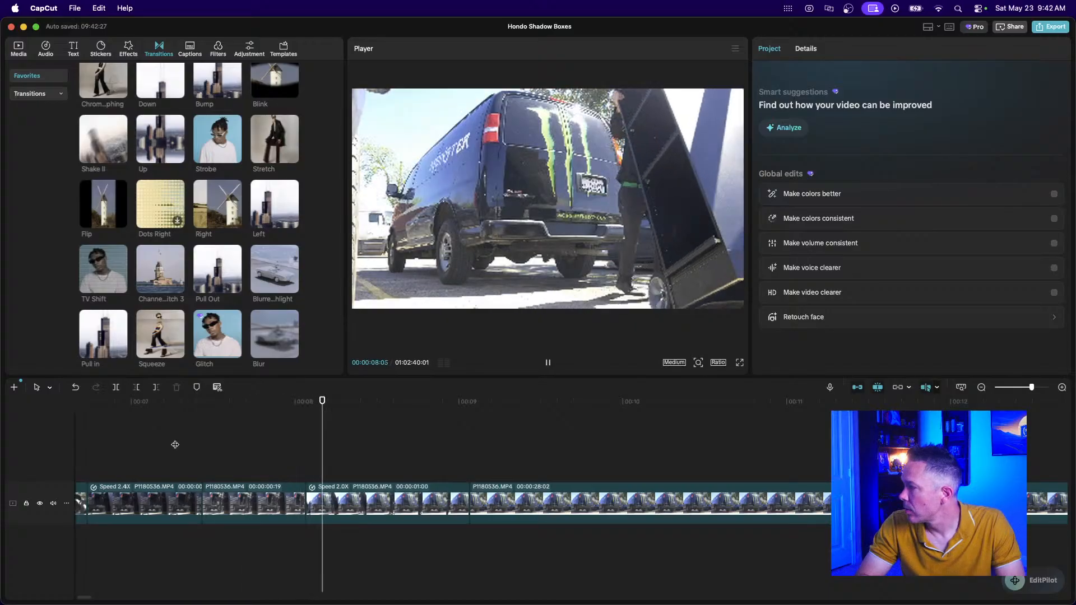
pyautogui.press('space')
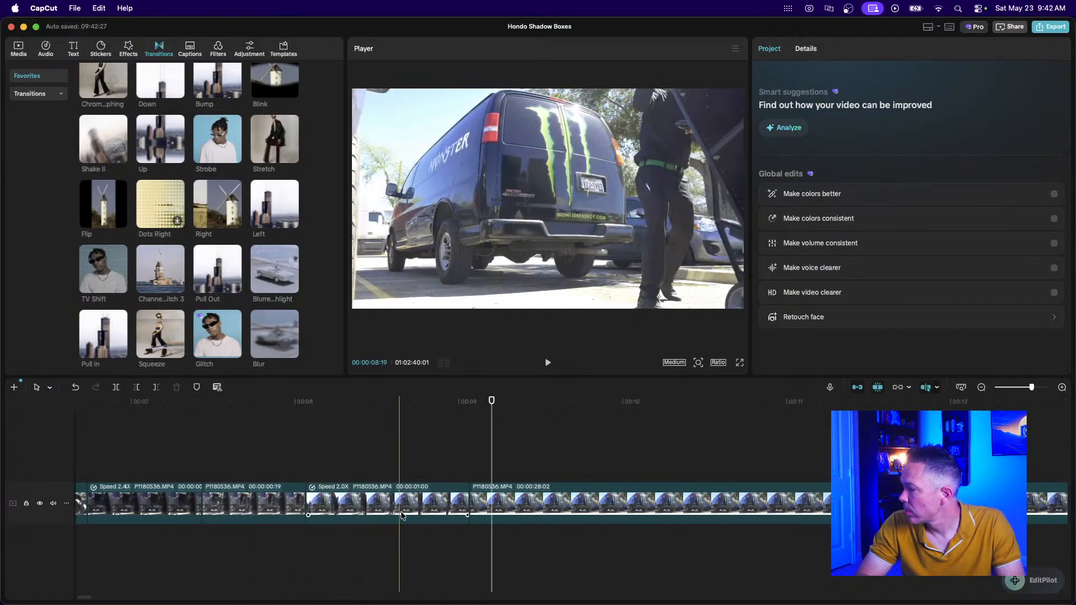
# Trim the sped-up clip's end and start to make it shorter.
pyautogui.click(469, 500)
pyautogui.moveTo(469, 500); pyautogui.dragTo(429, 504)
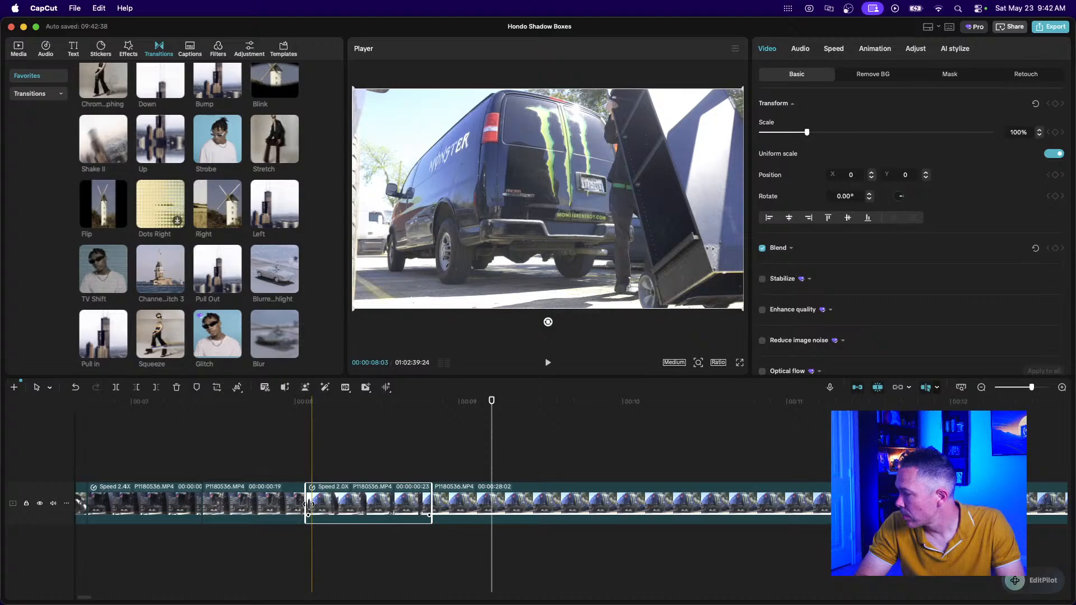
pyautogui.moveTo(309, 504); pyautogui.dragTo(312, 504)
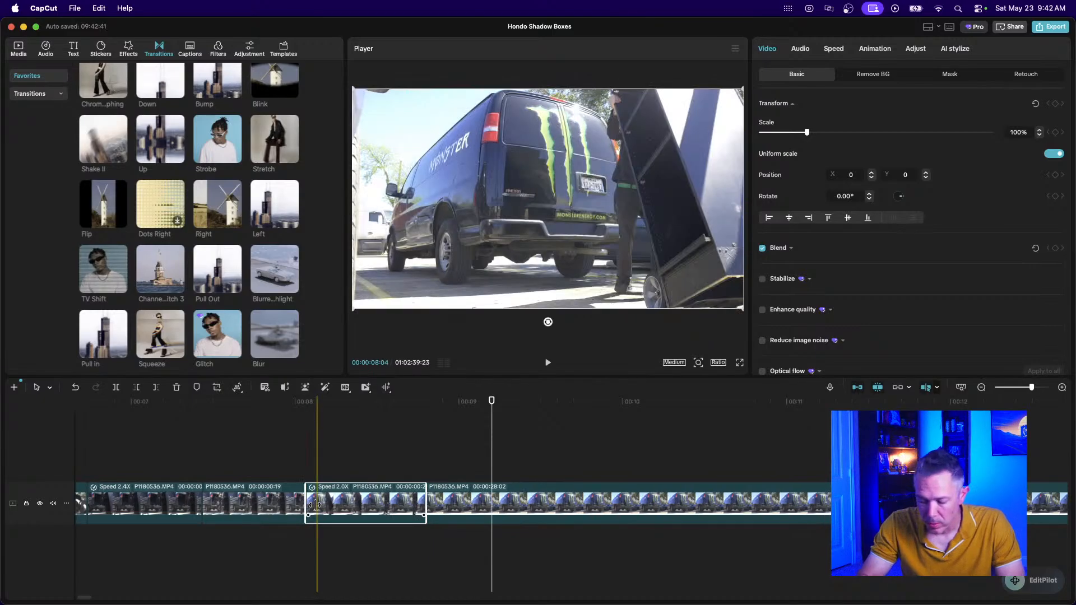
pyautogui.scroll(5, 314, 505)
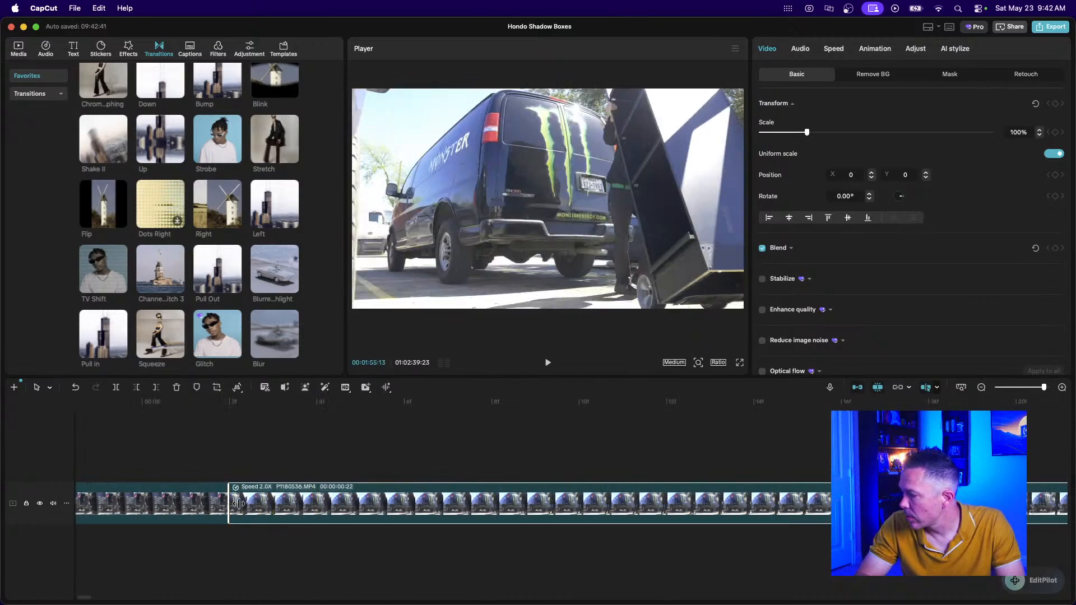
pyautogui.moveTo(232, 503); pyautogui.dragTo(315, 504)
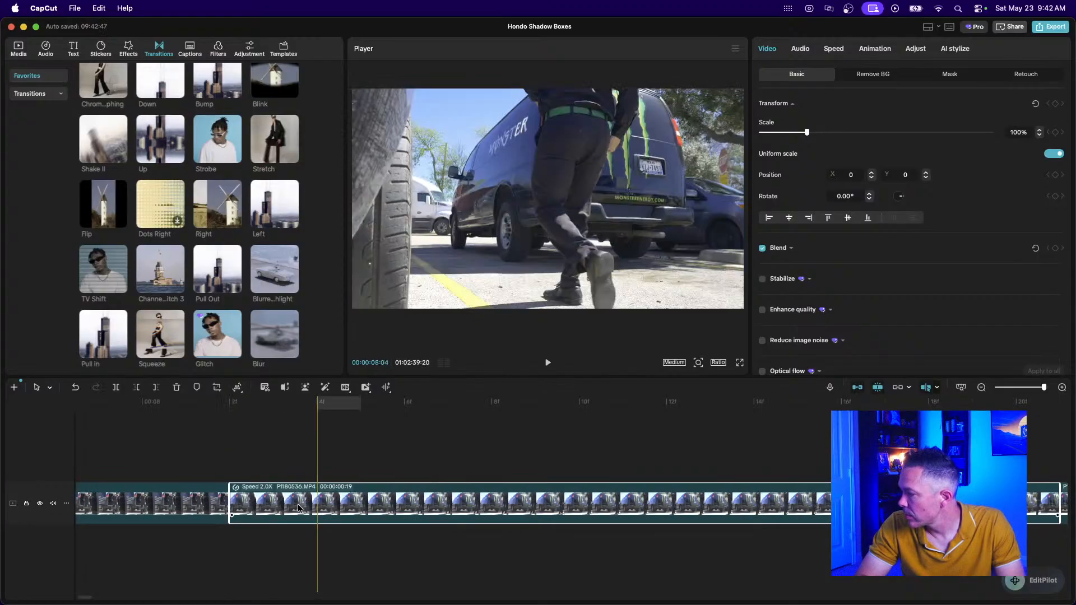
# Play back the edited sequence around the 2x clip, then zoom out to the next clip.
pyautogui.click(982, 388)
pyautogui.click(982, 387)
pyautogui.click(981, 388)
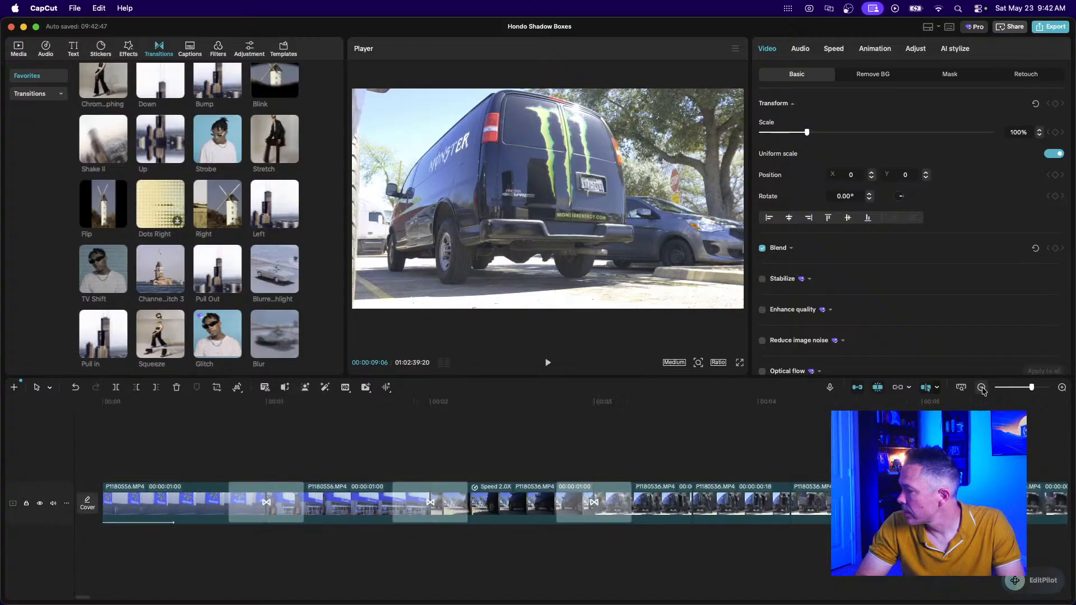
pyautogui.hscroll(8, 744, 478)
pyautogui.hscroll(7, 745, 478)
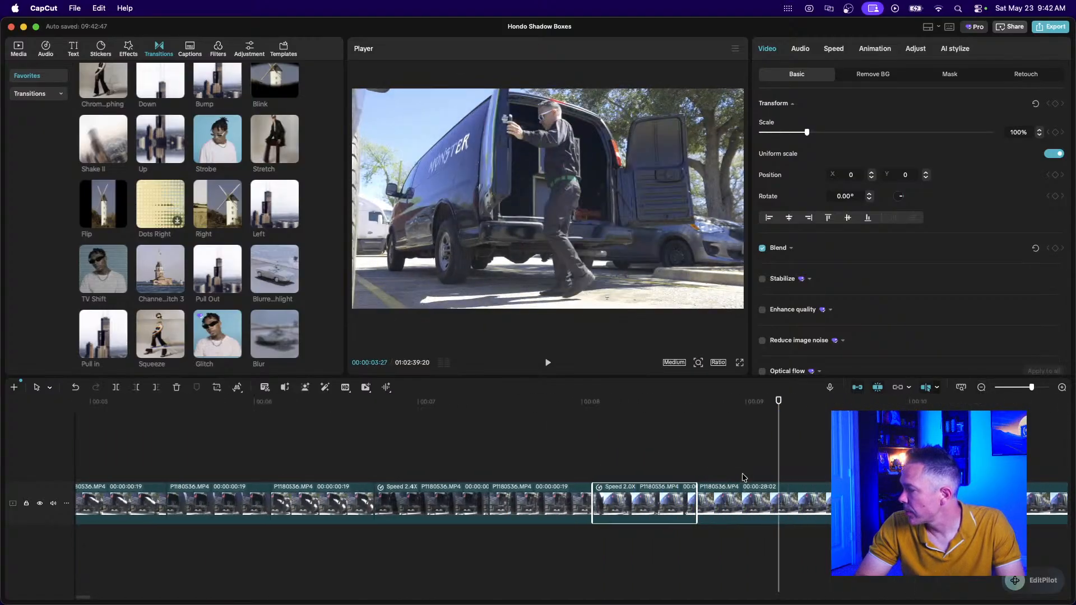
pyautogui.click(391, 448)
pyautogui.press('space')
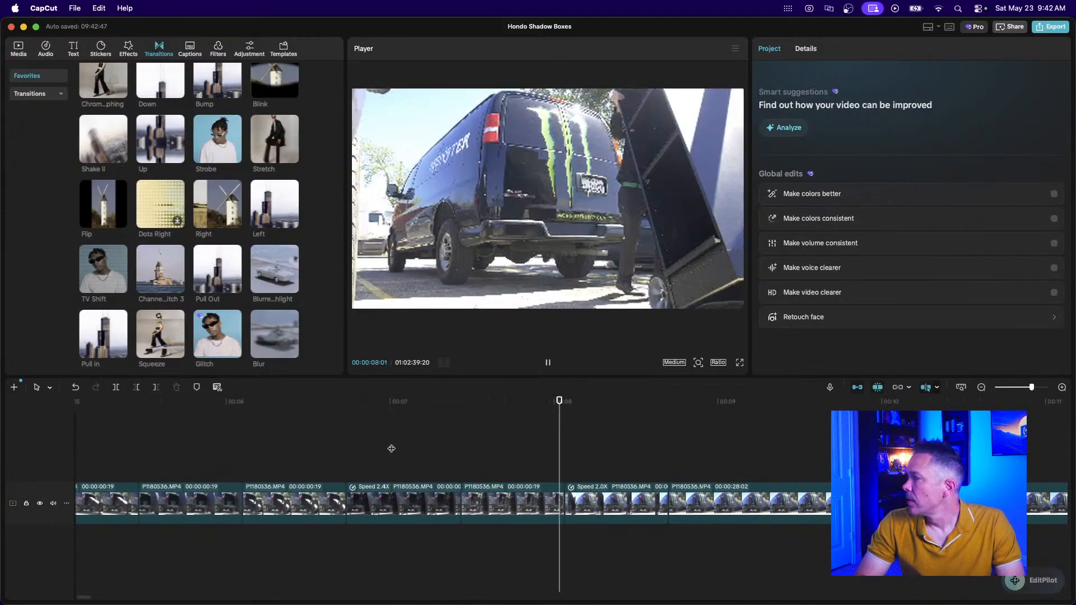
pyautogui.press('space')
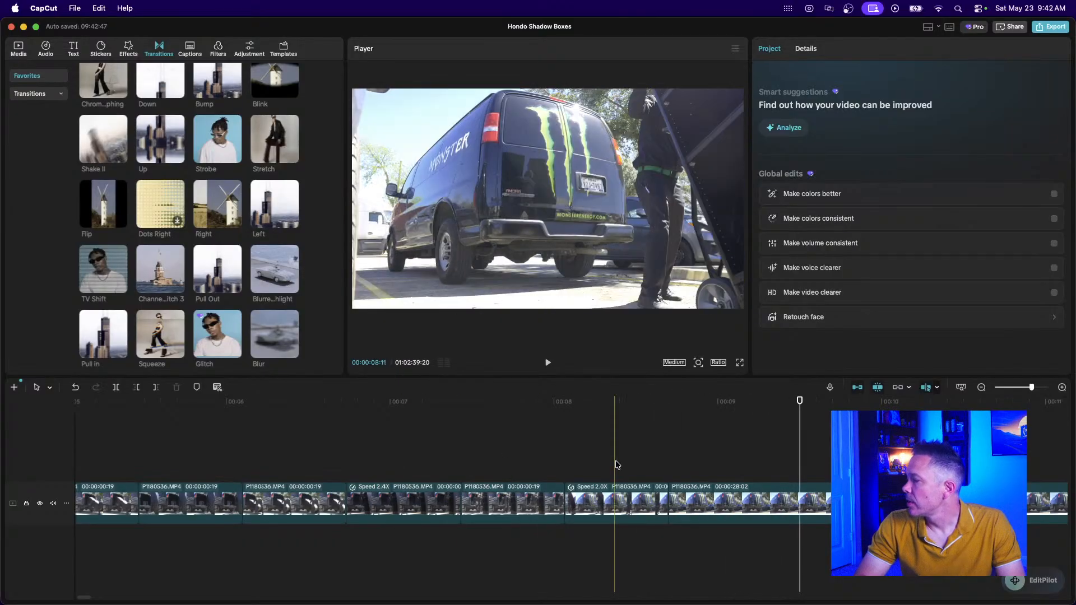
pyautogui.click(981, 387)
pyautogui.hscroll(5, 694, 486)
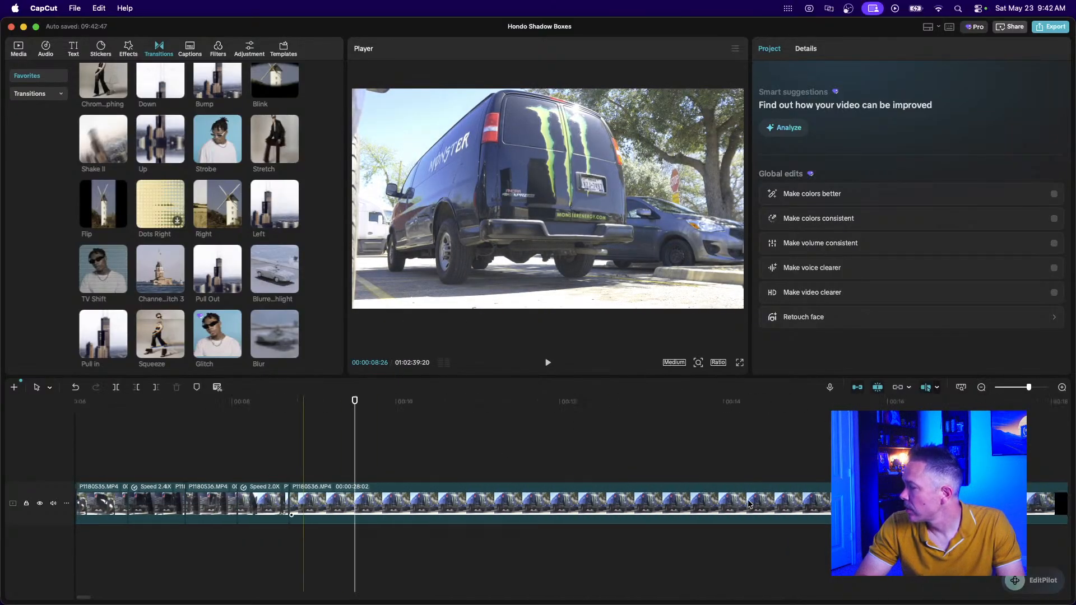
pyautogui.click(981, 387)
pyautogui.click(981, 387)
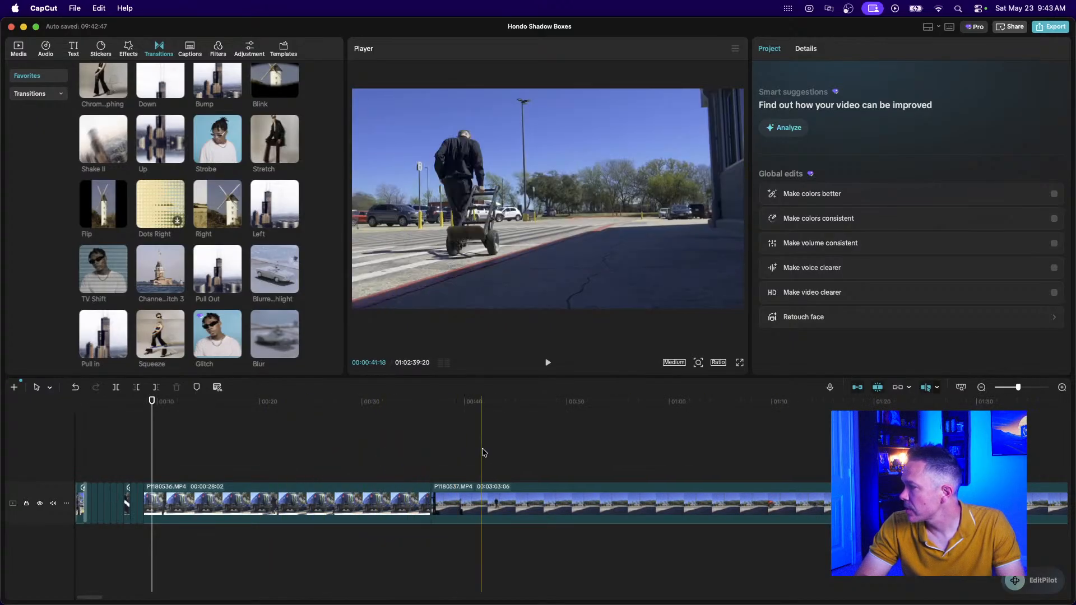
# Delete the leftover 28:02 van clip from the timeline.
pyautogui.click(336, 504)
pyautogui.press('Delete')
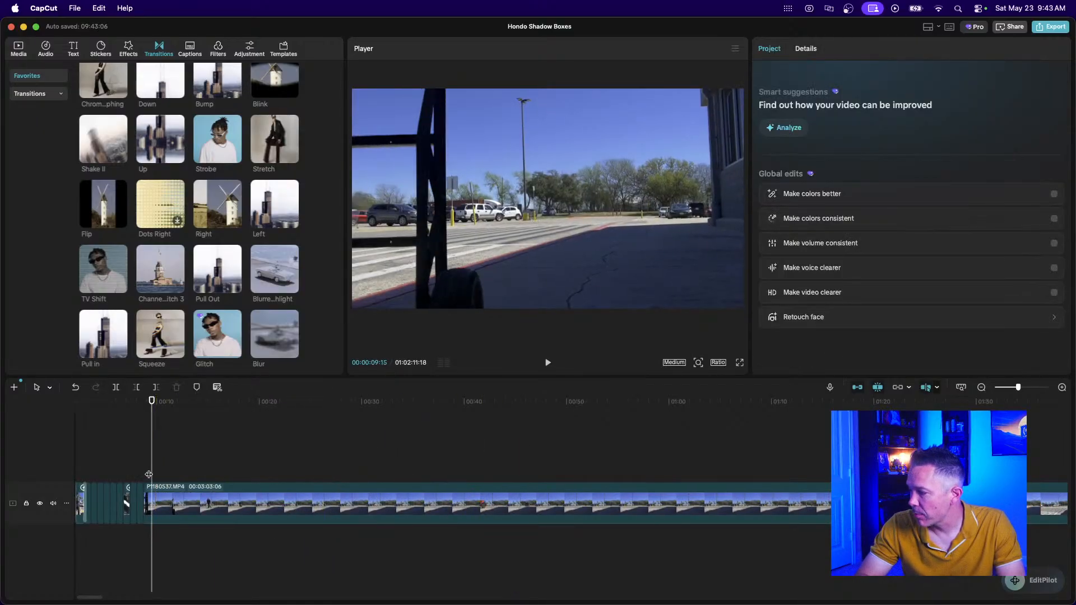
pyautogui.press('super+equal')
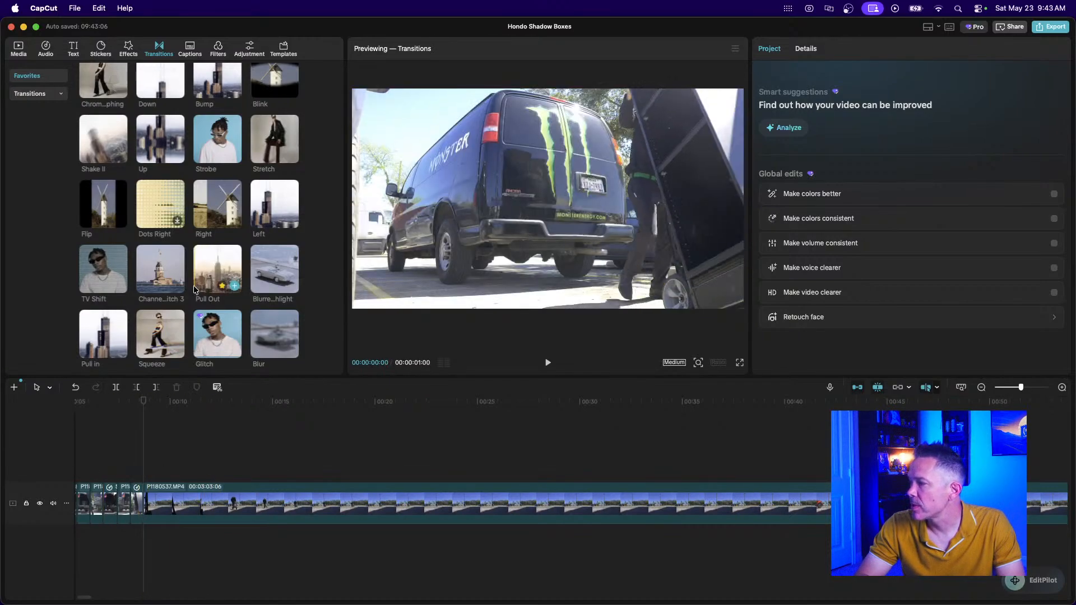
# Add the Left transition before the parking-lot clip and preview it.
pyautogui.moveTo(274, 197); pyautogui.dragTo(142, 506)
pyautogui.click(124, 454)
pyautogui.press('space')
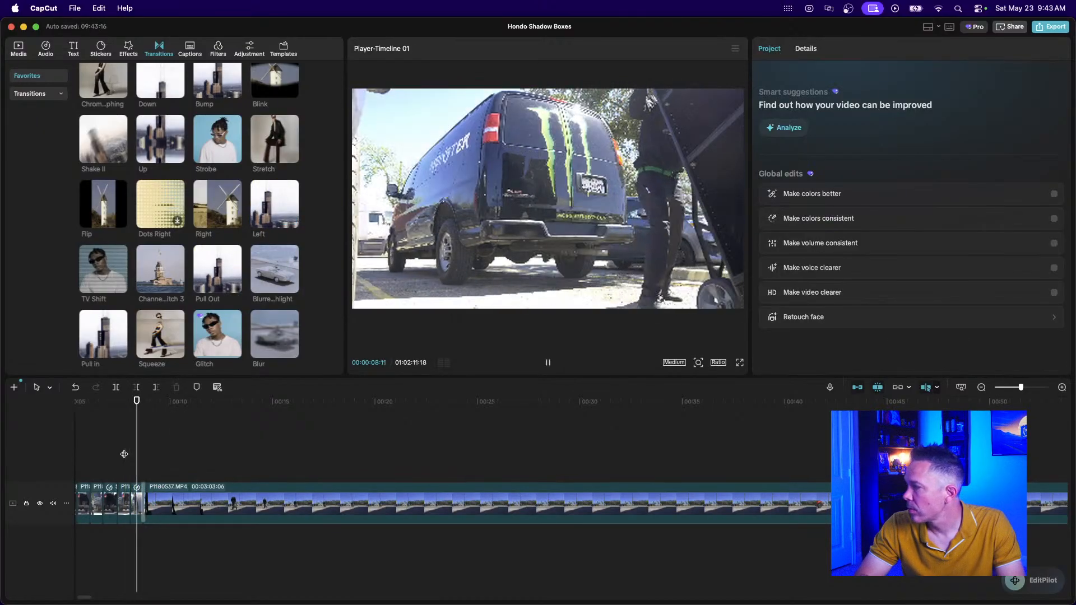
pyautogui.press('space')
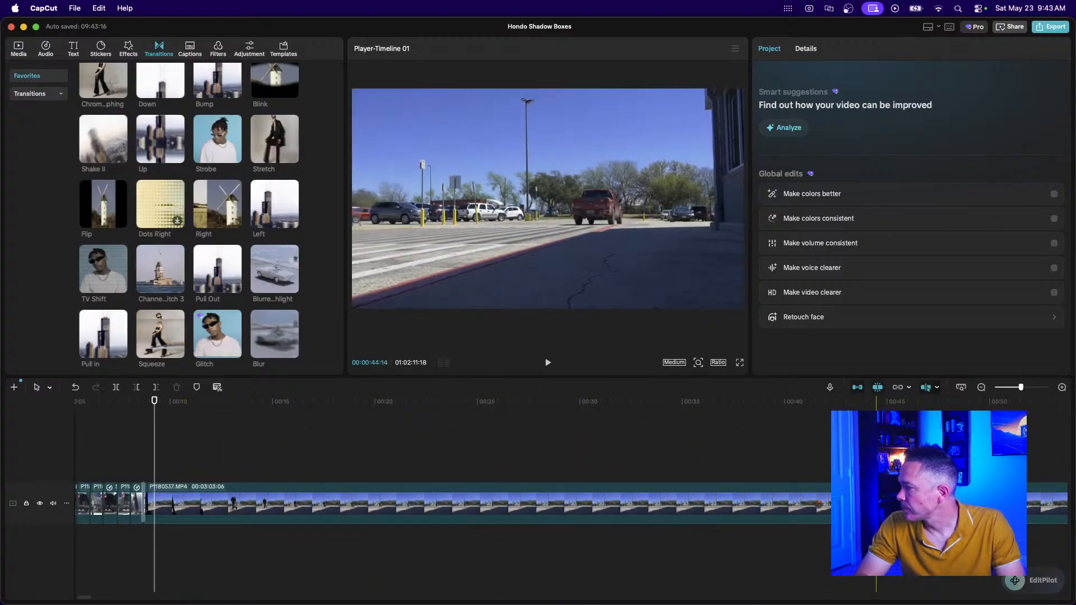
pyautogui.click(978, 387)
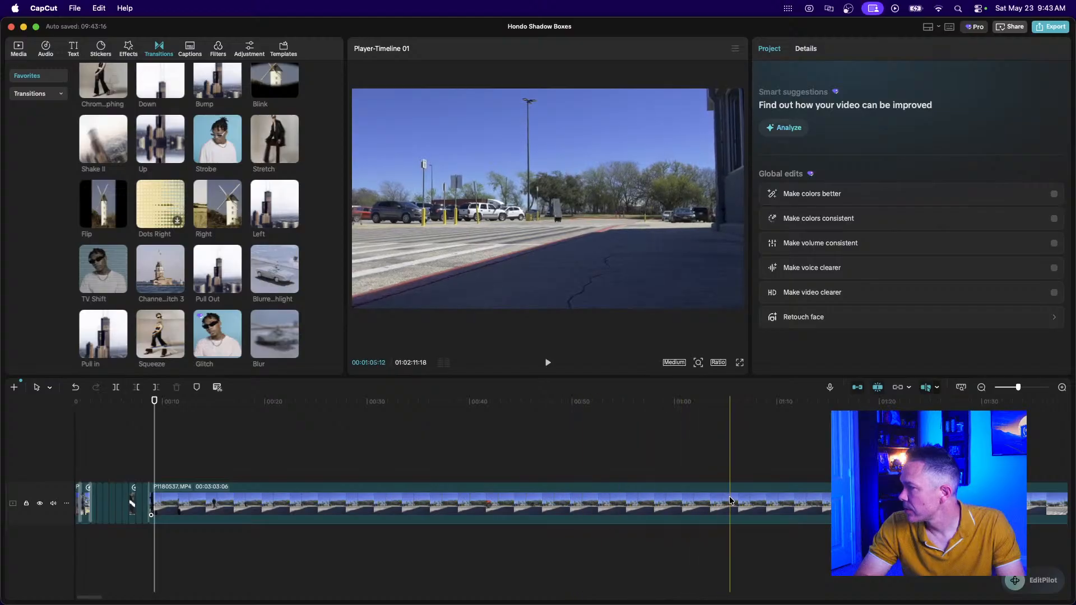
# Split P1180537 and delete its first 47 seconds, leaving 2:15:05, then review the cut.
pyautogui.click(636, 505)
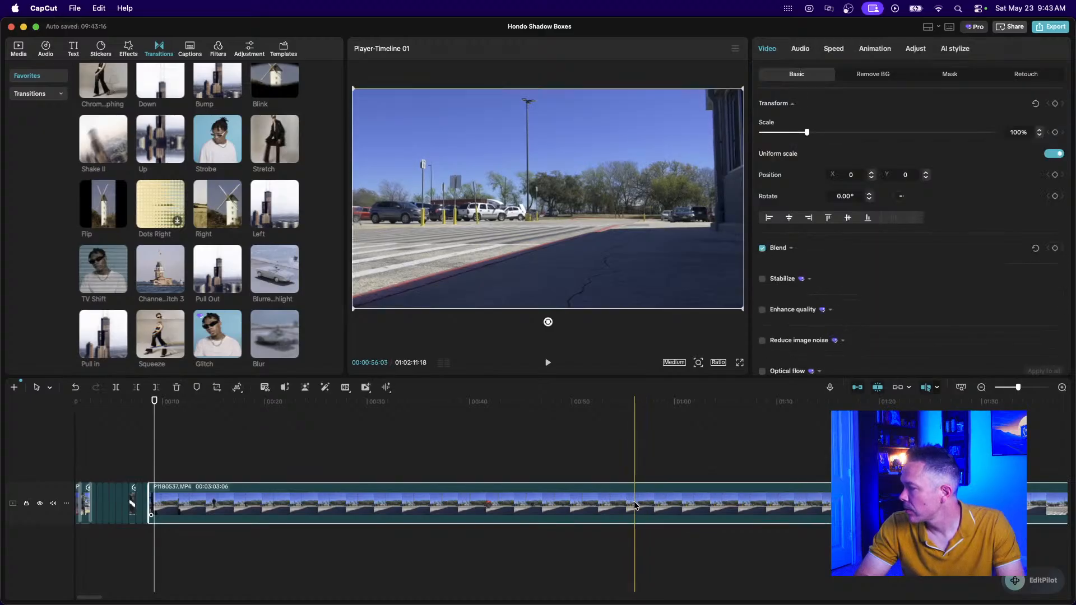
pyautogui.press('super+b')
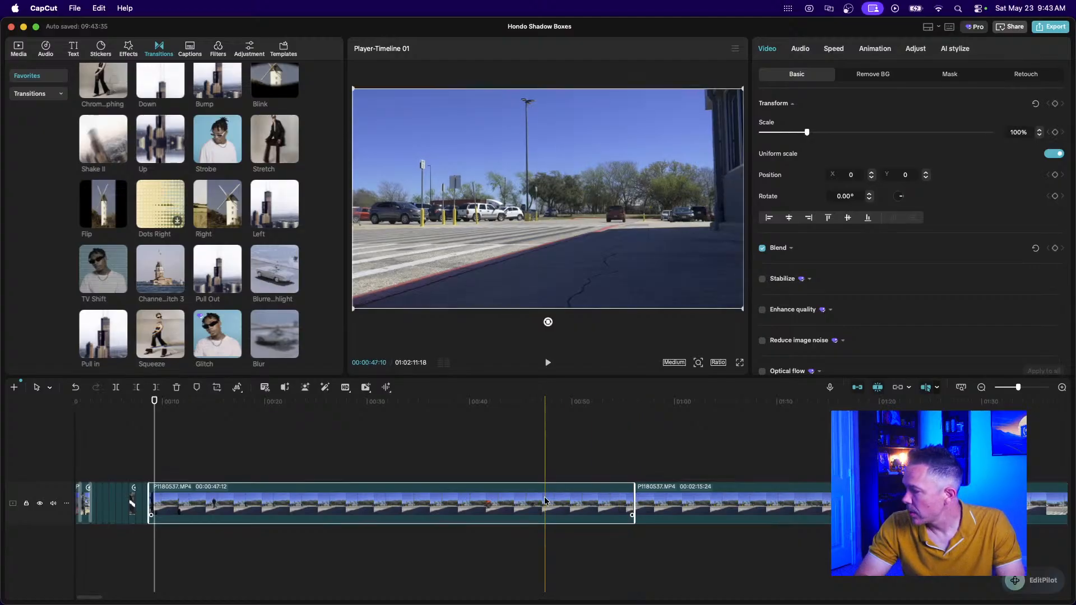
pyautogui.press('Delete')
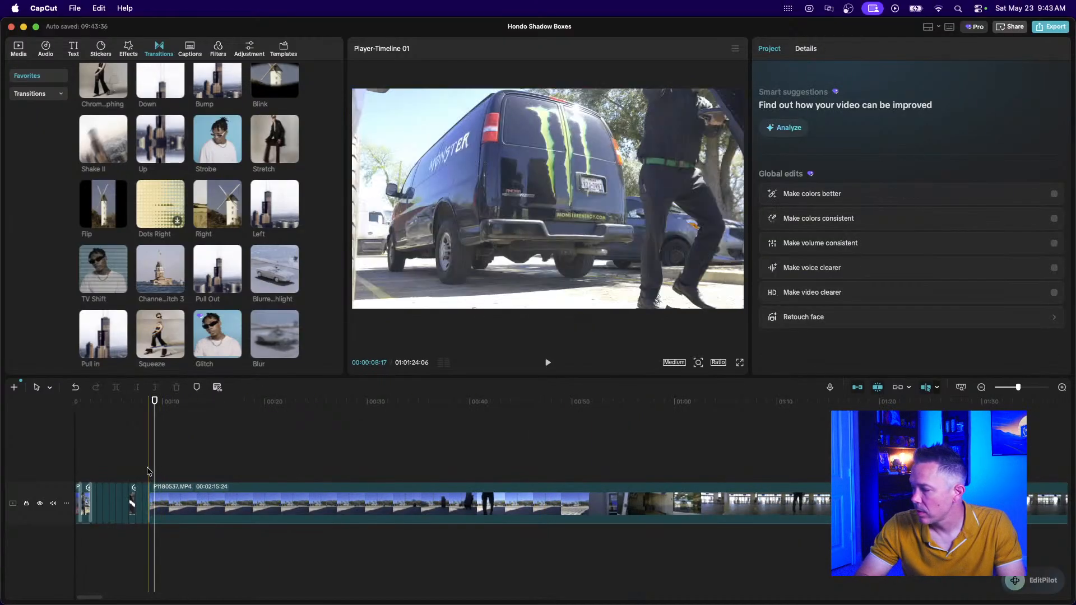
pyautogui.press('super+equal')
pyautogui.press('super+equal')
pyautogui.press('super+equal')
pyautogui.click(114, 455)
pyautogui.press('space')
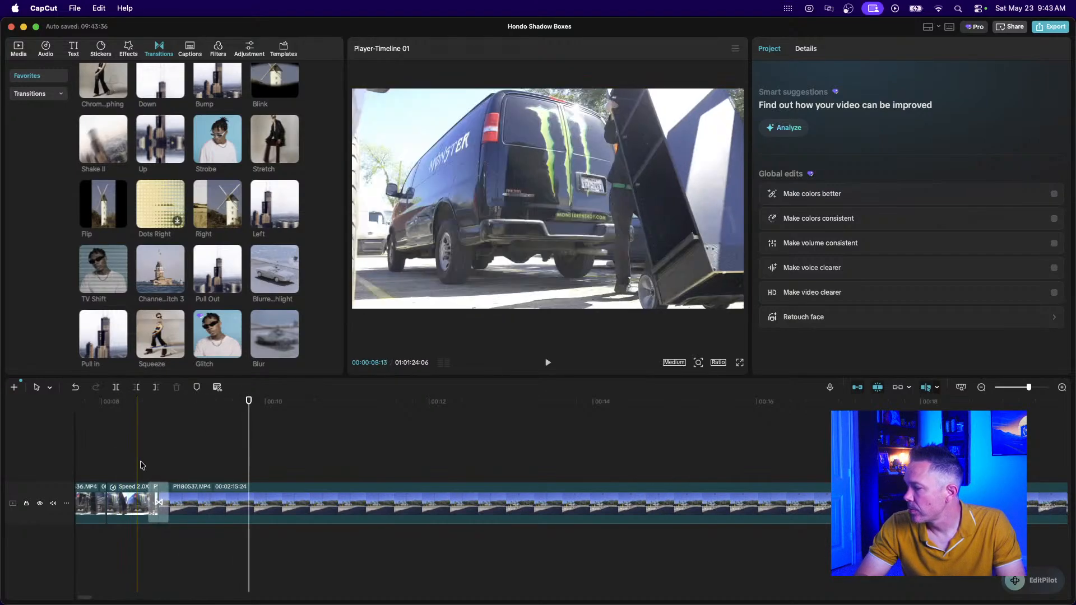
pyautogui.click(212, 501)
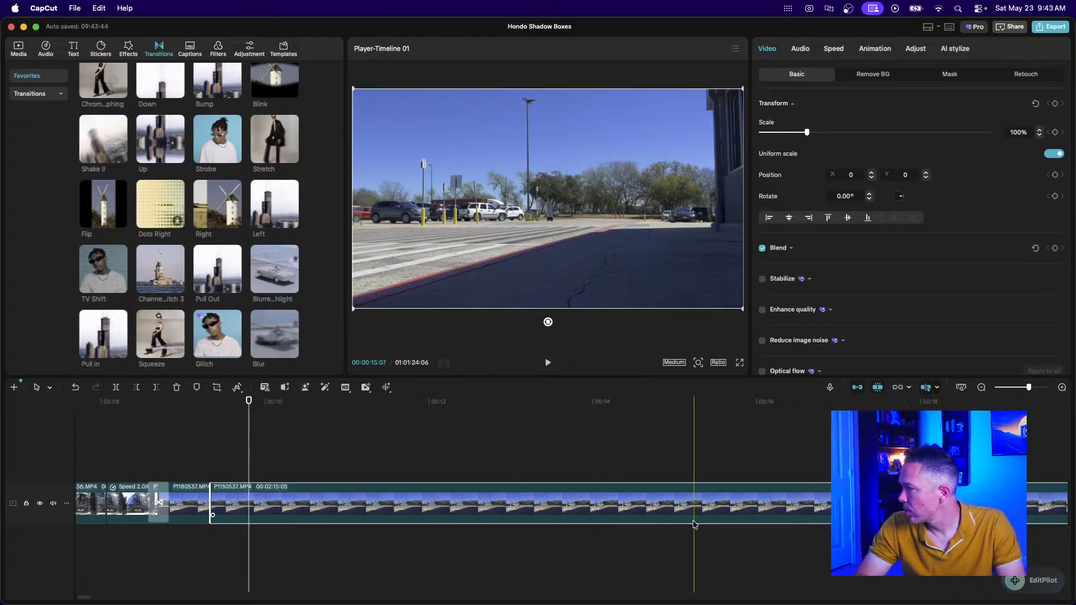
pyautogui.click(981, 388)
pyautogui.click(981, 388)
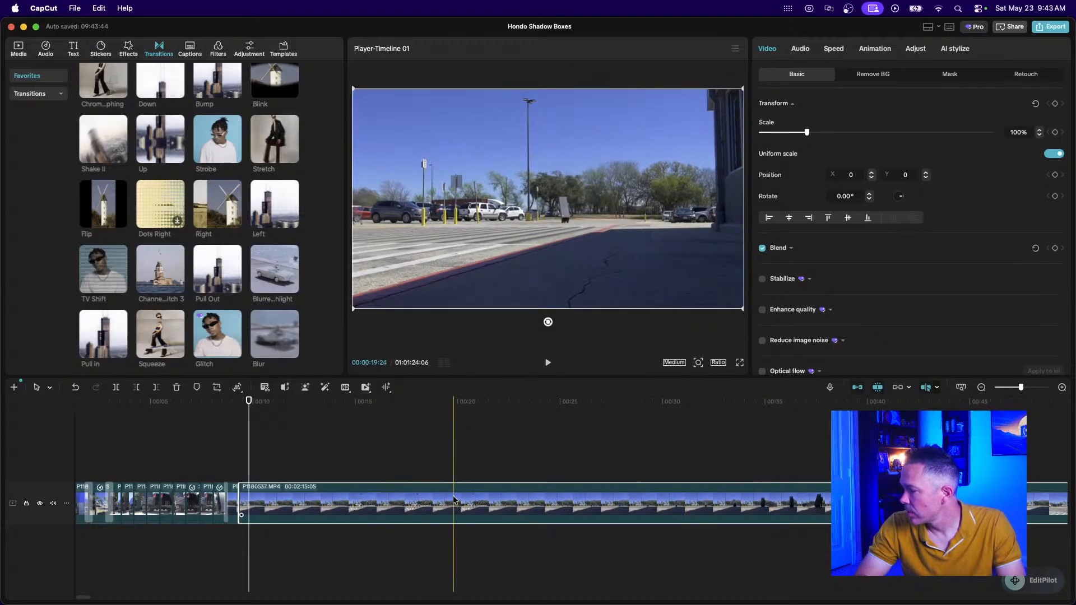
# Delete the 10:10 parking-lot clip from the timeline.
pyautogui.click(411, 509)
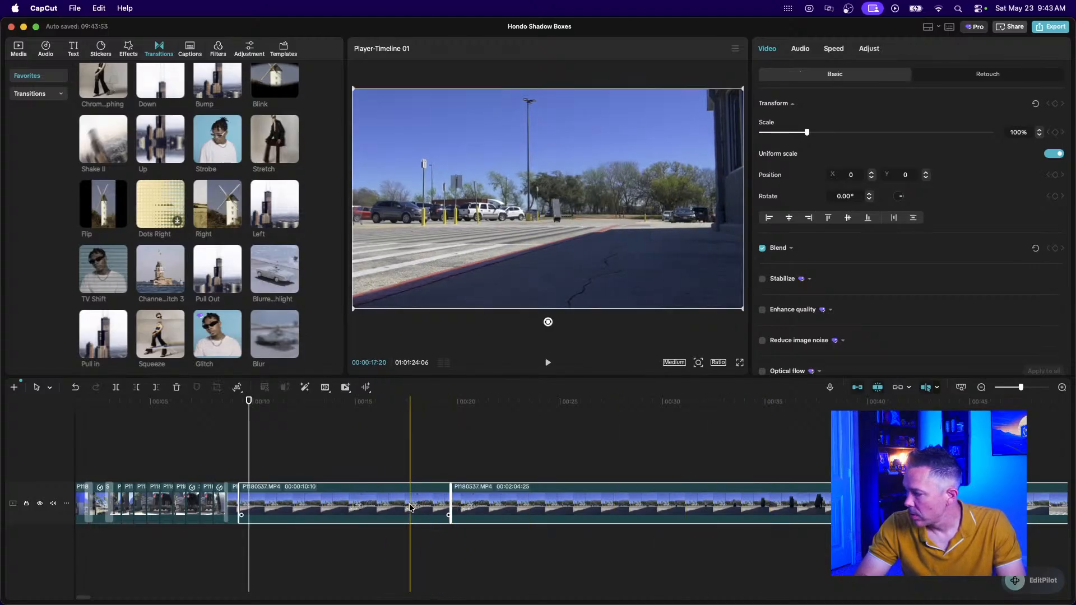
pyautogui.press('Delete')
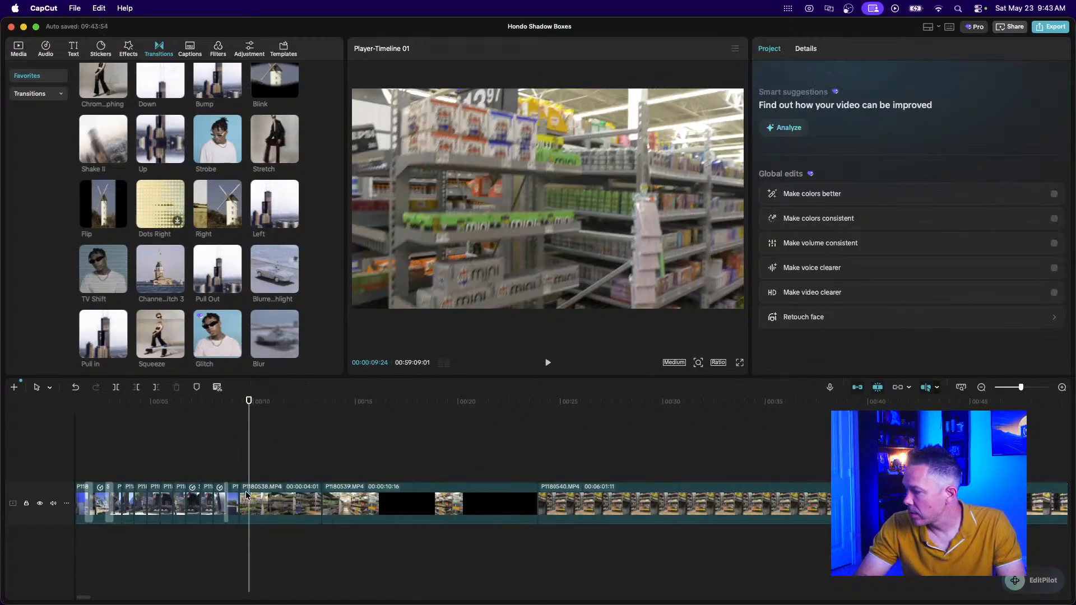
pyautogui.press('super+z')
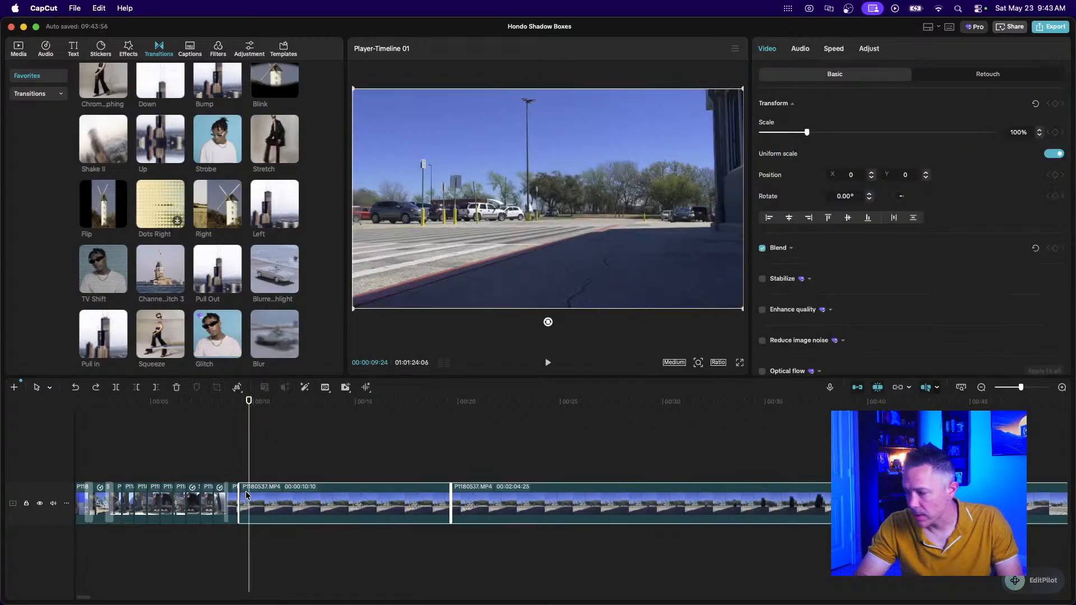
pyautogui.click(412, 479)
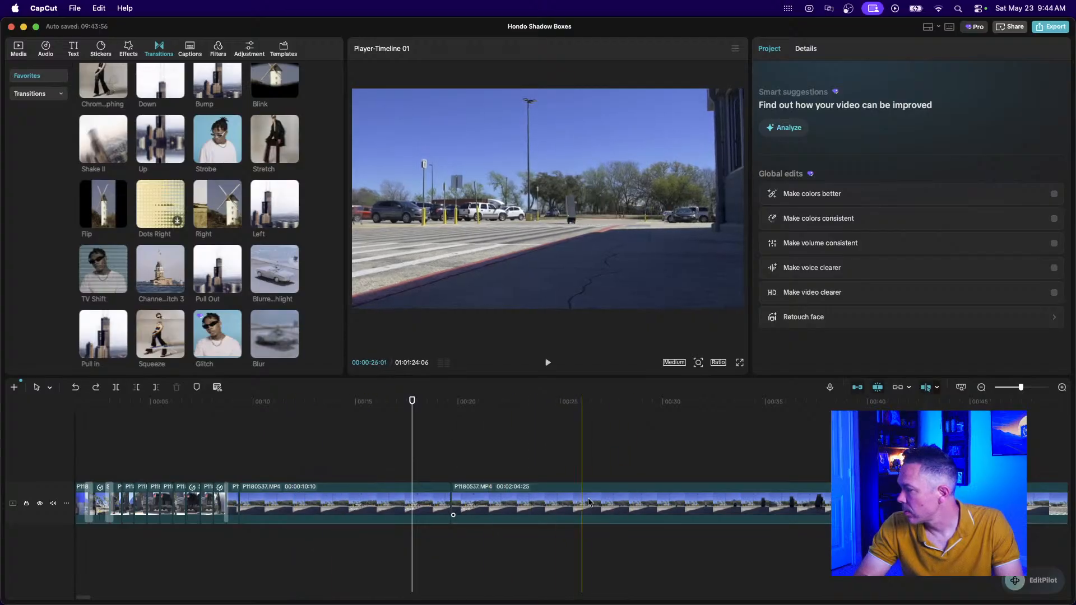
pyautogui.click(343, 504)
pyautogui.press('Delete')
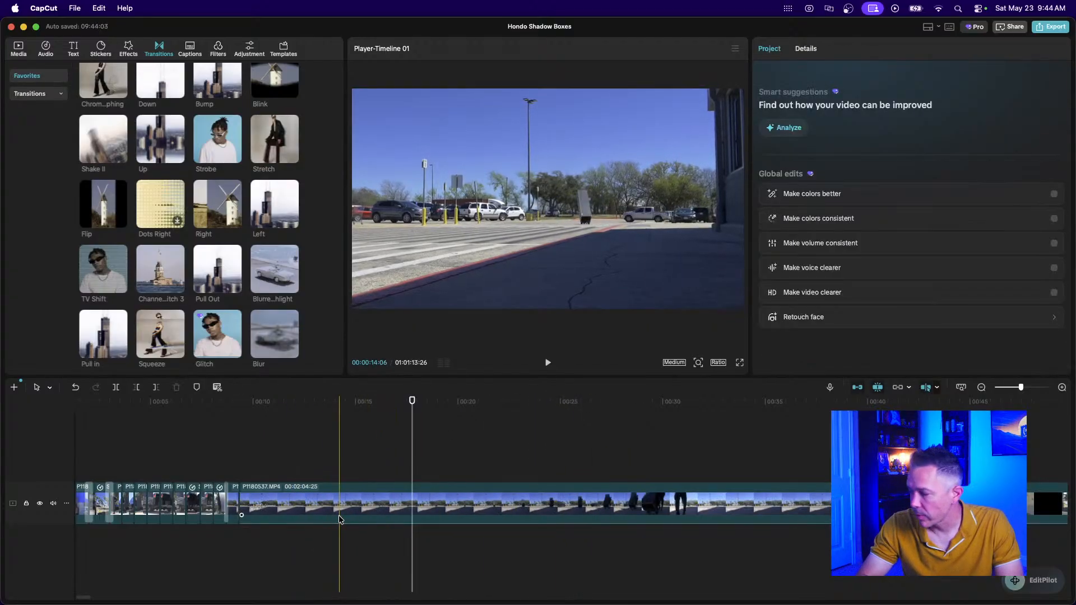
# Split the long P1180537 clip and delete its 11:08 opening piece.
pyautogui.click(254, 504)
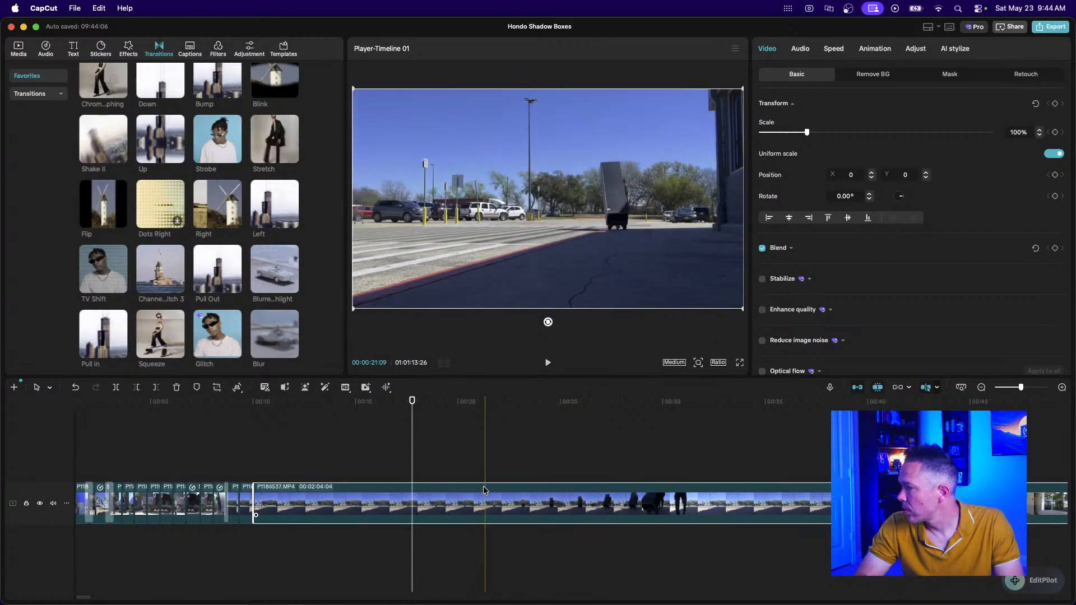
pyautogui.press('cmd+b')
pyautogui.click(447, 504)
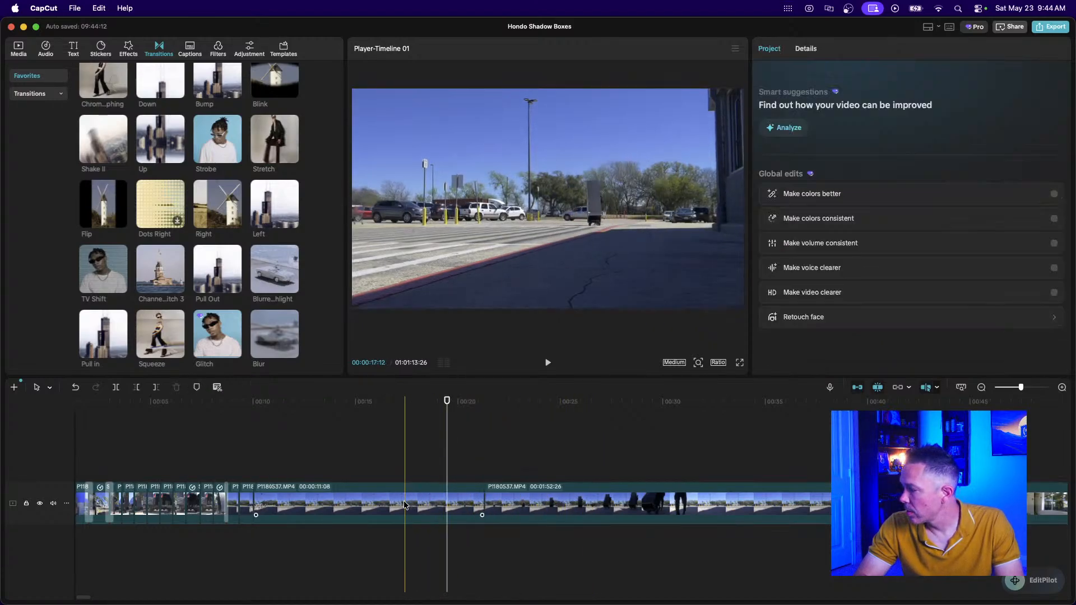
pyautogui.press('Delete')
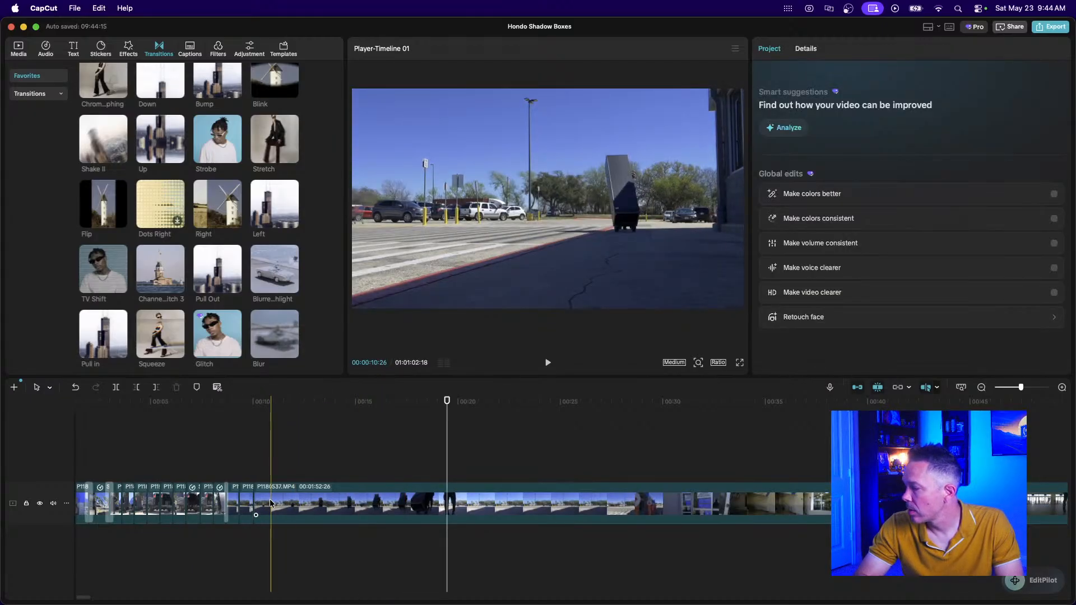
# Split the remaining clip twice and delete the 9:12 piece, leaving 1:42:15.
pyautogui.click(273, 497)
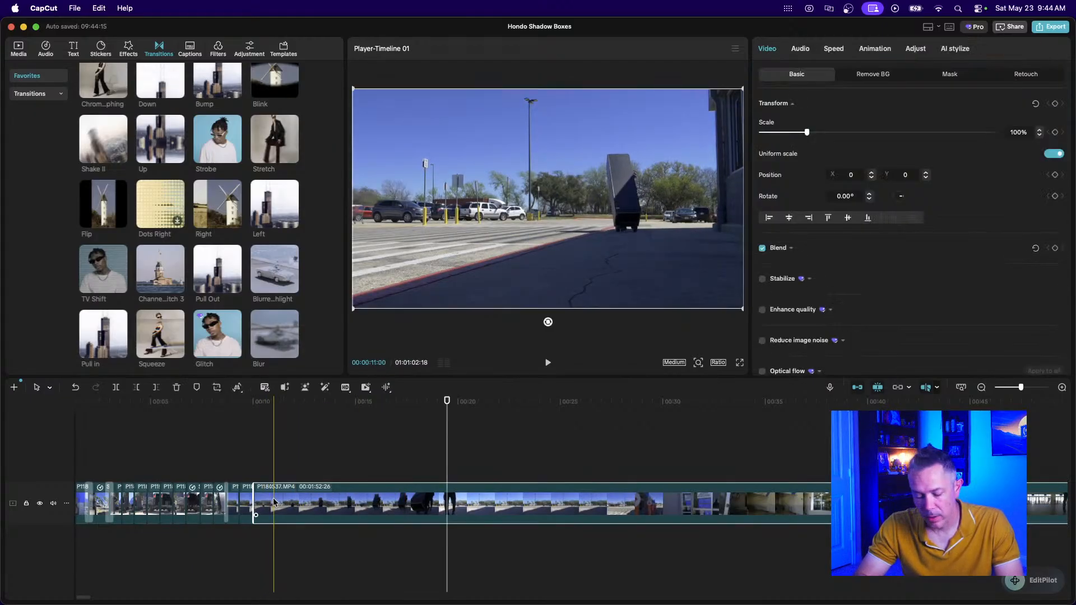
pyautogui.press('cmd+b')
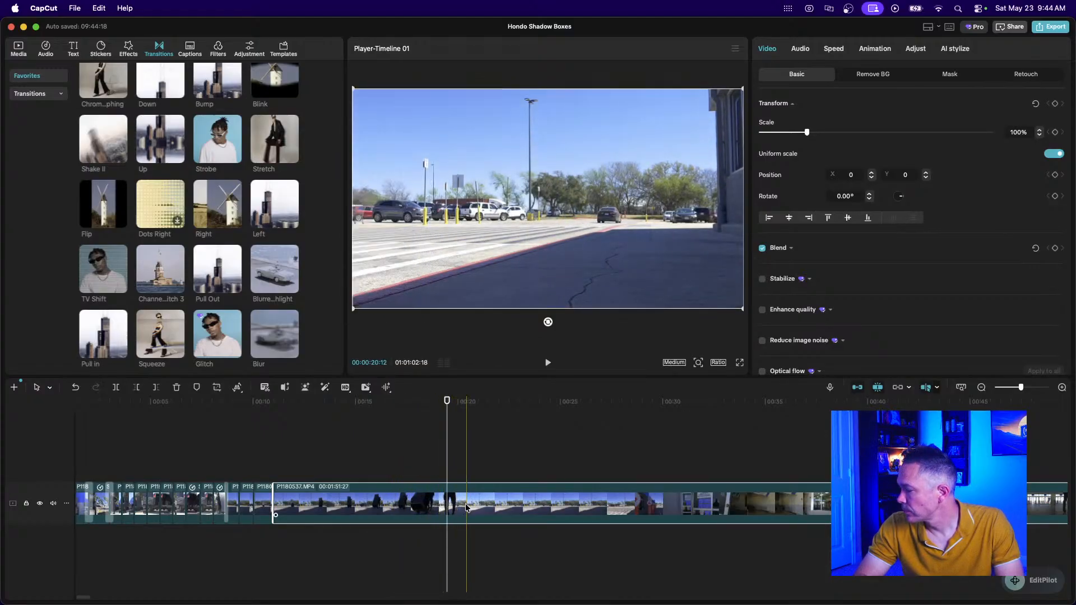
pyautogui.press('super+b')
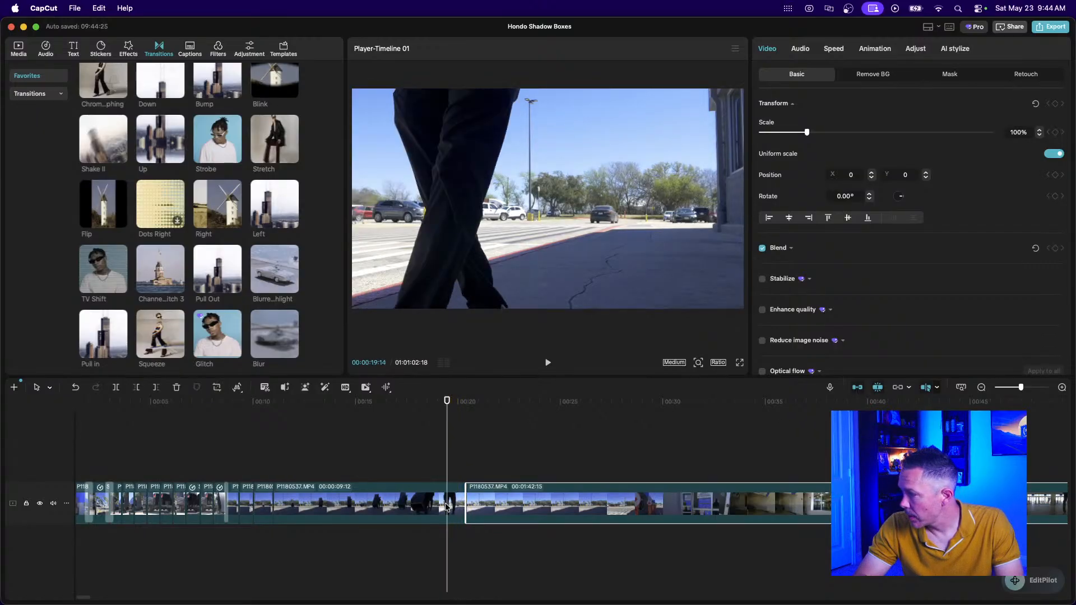
pyautogui.click(426, 503)
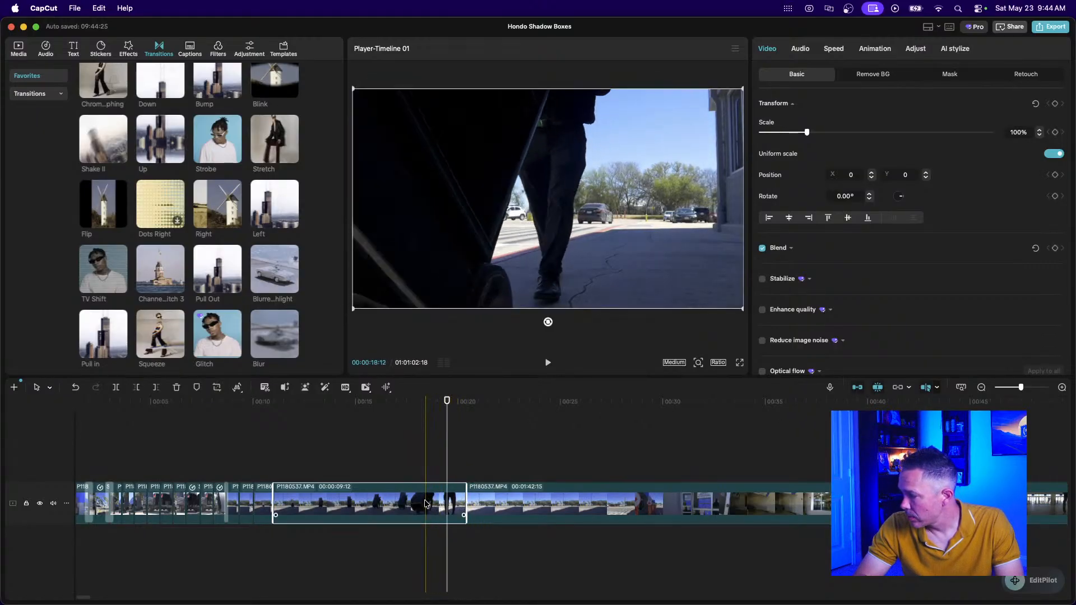
pyautogui.press('Delete')
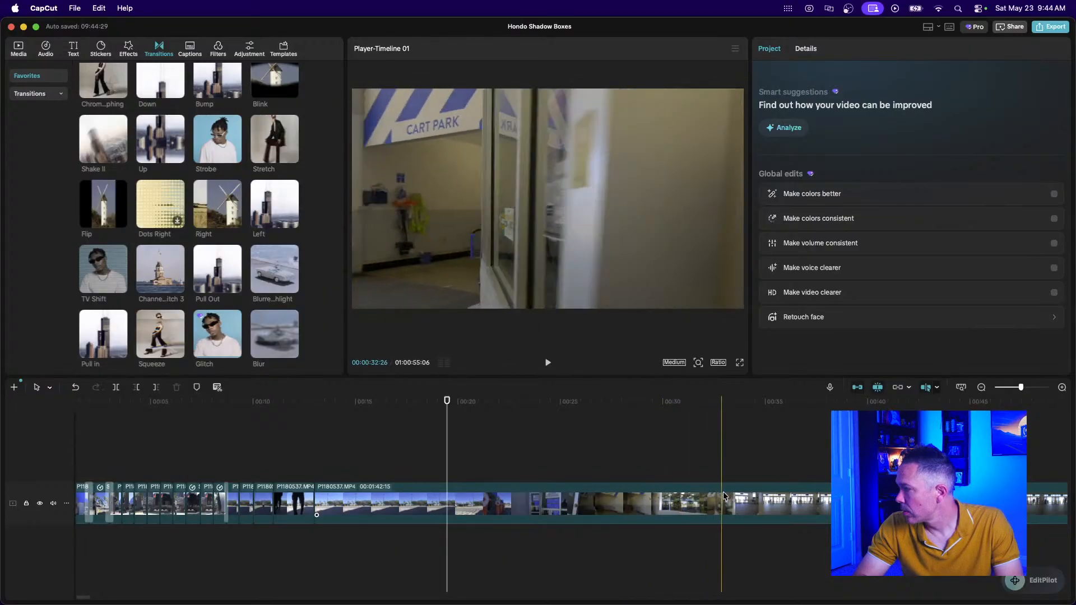
# Split the long P1180537 clip and delete the 47-second piece.
pyautogui.hscroll(3, 799, 489)
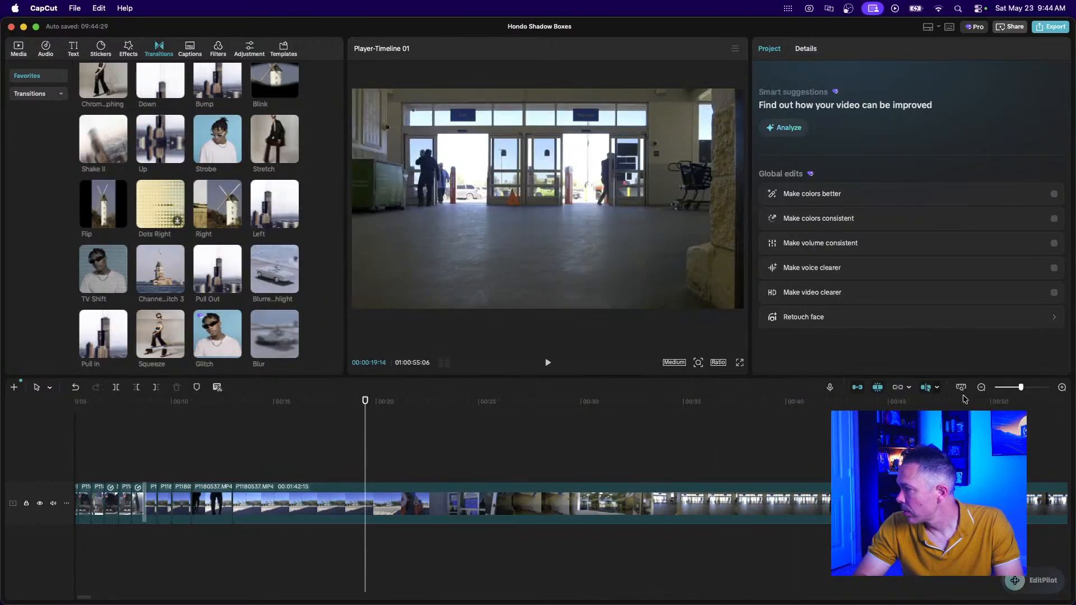
pyautogui.click(981, 388)
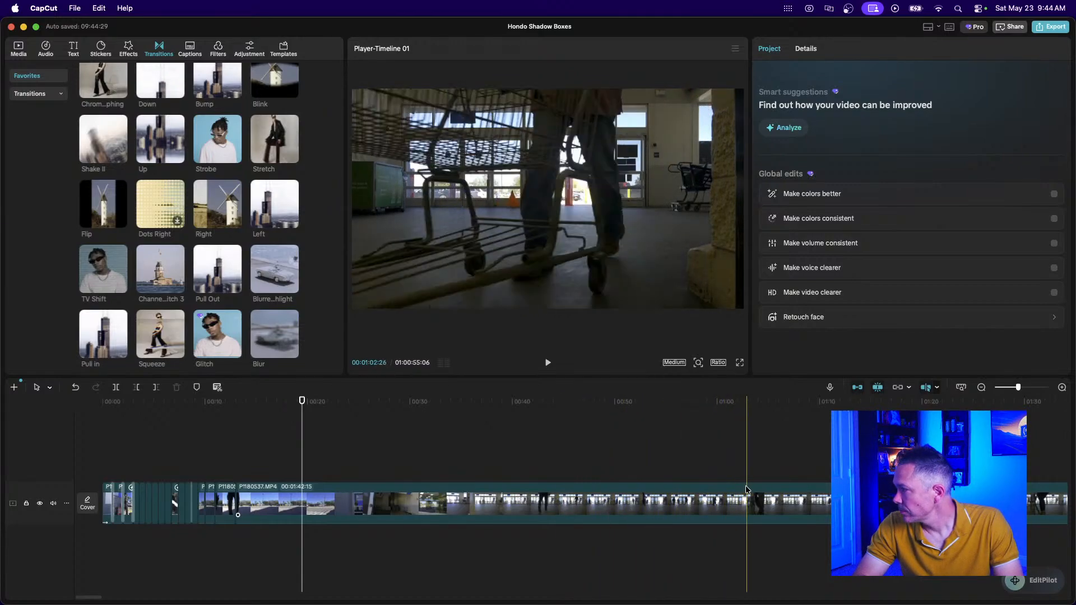
pyautogui.click(720, 500)
pyautogui.press('super+b')
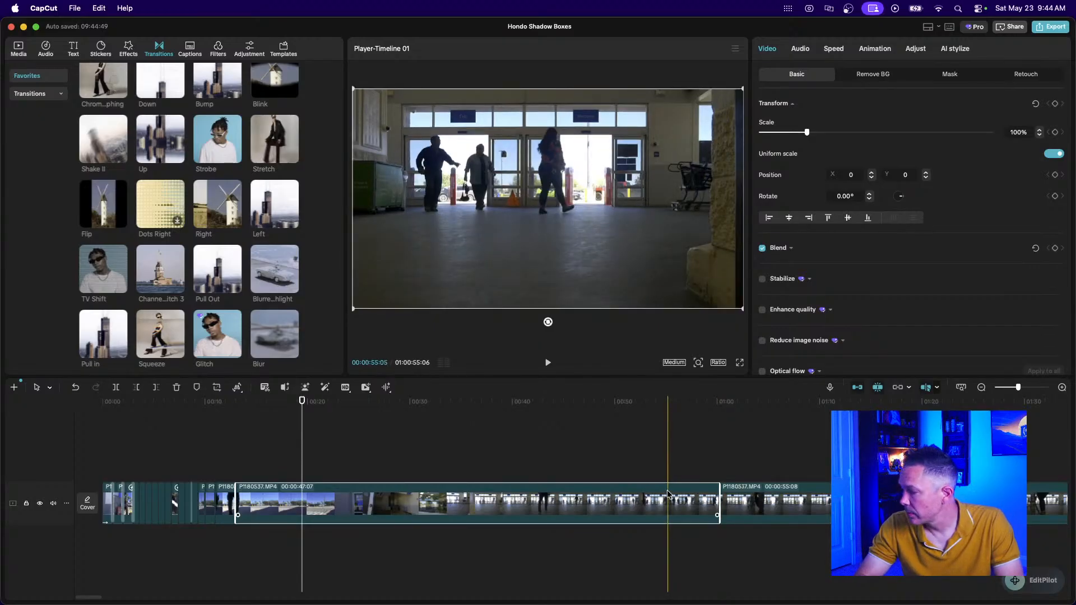
pyautogui.press('Delete')
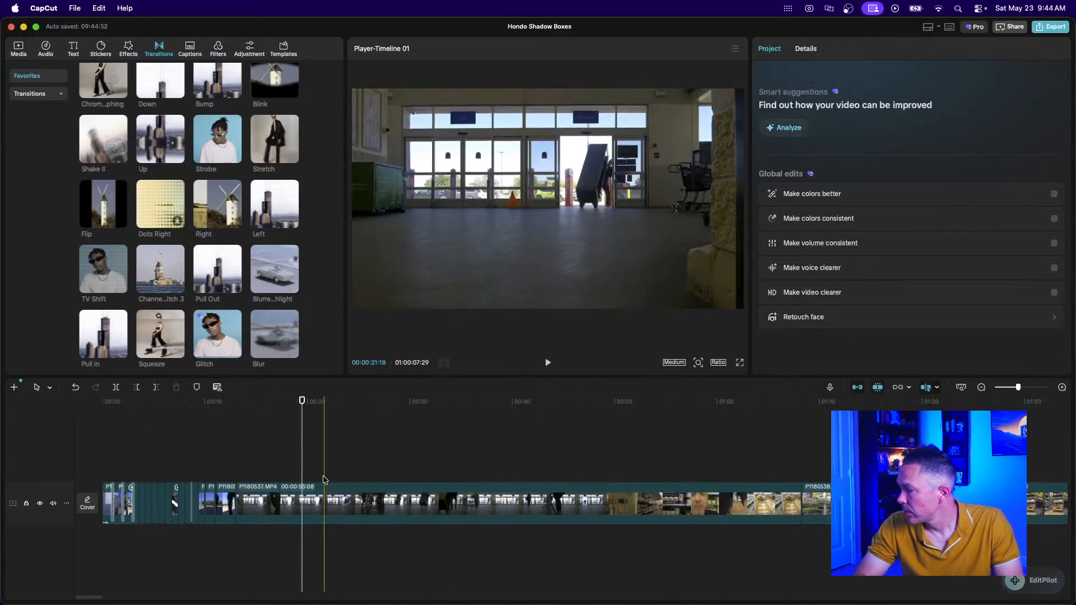
# Split the store-entrance clip into 07:14 and 44:17, deleting the 07:14 piece and the preceding short clip.
pyautogui.click(270, 514)
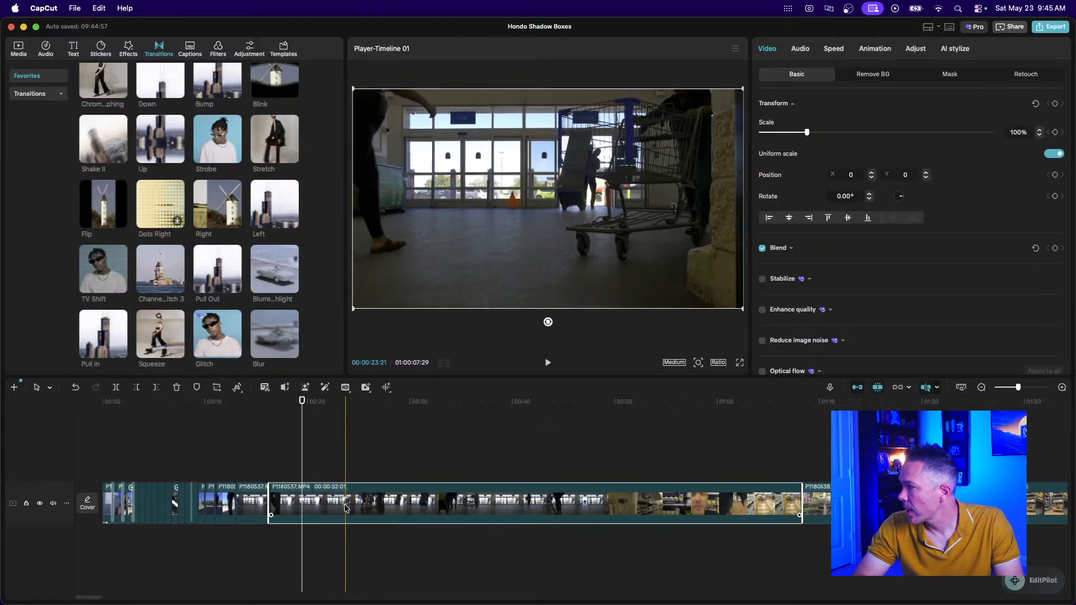
pyautogui.press('super+b')
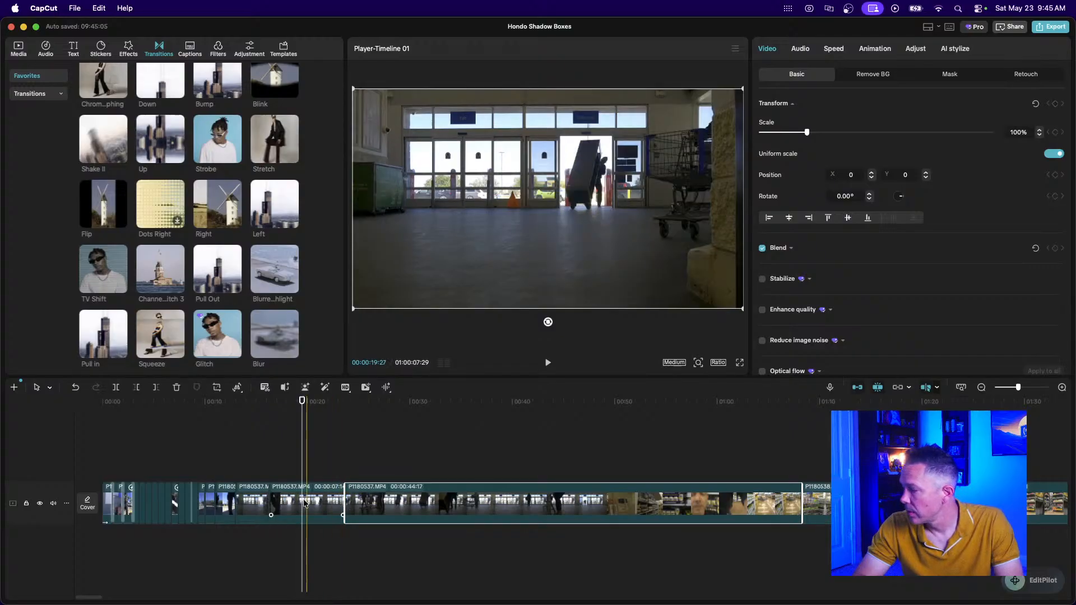
pyautogui.press('Delete')
pyautogui.click(257, 502)
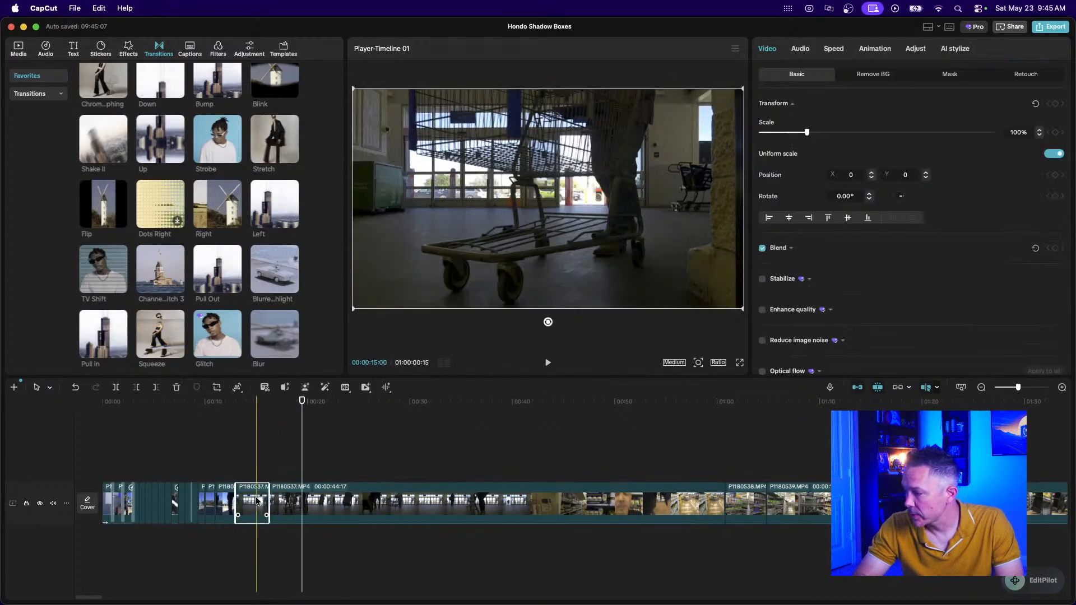
pyautogui.press('Delete')
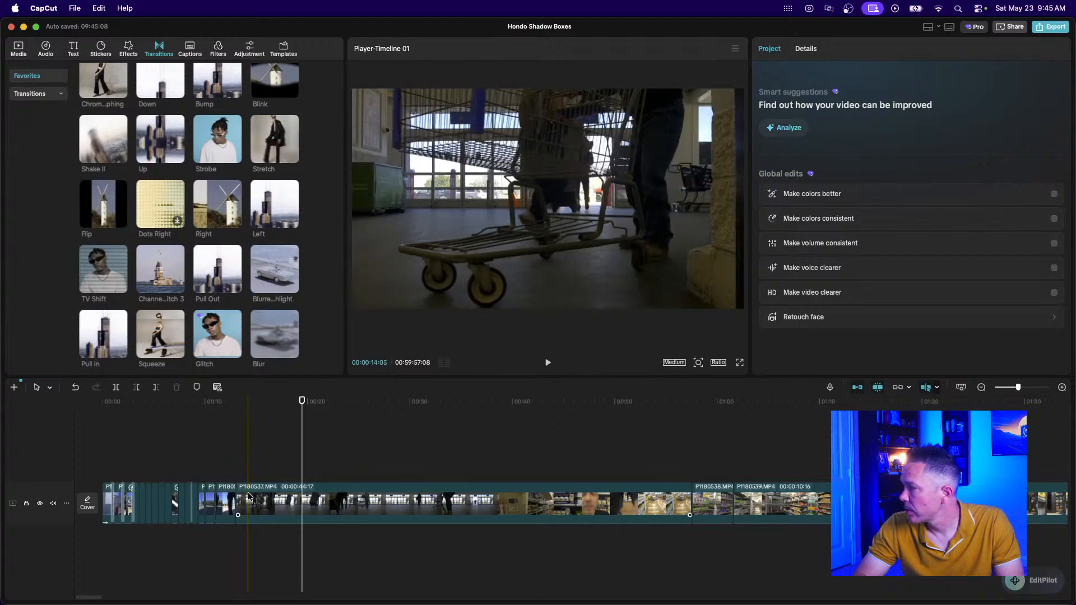
# Isolate and delete a short piece at the start of the 44:17 store-entrance clip.
pyautogui.click(256, 499)
pyautogui.click(256, 499)
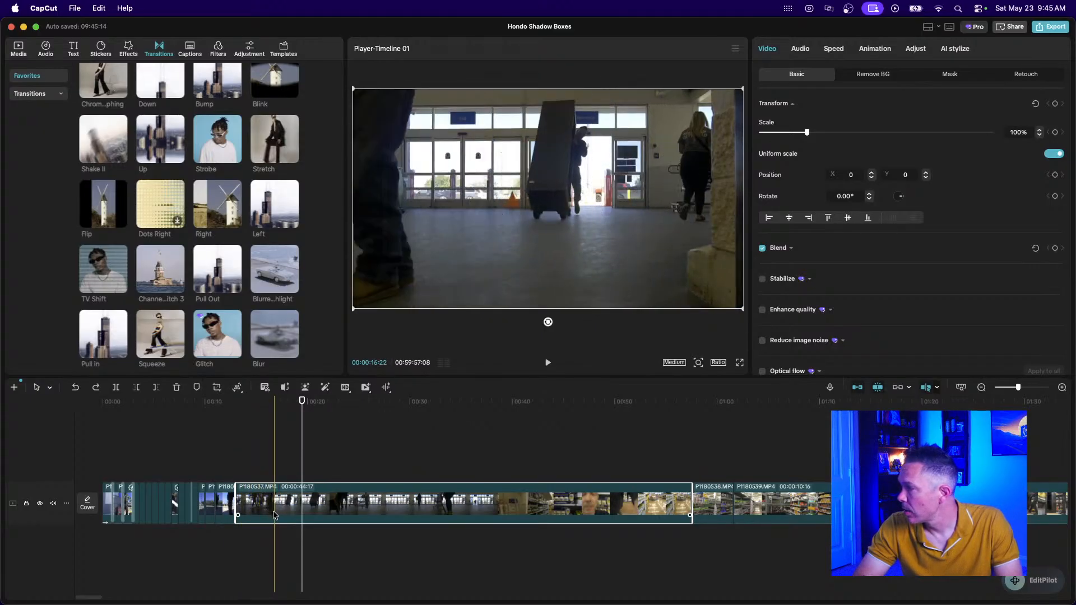
pyautogui.press('super+b')
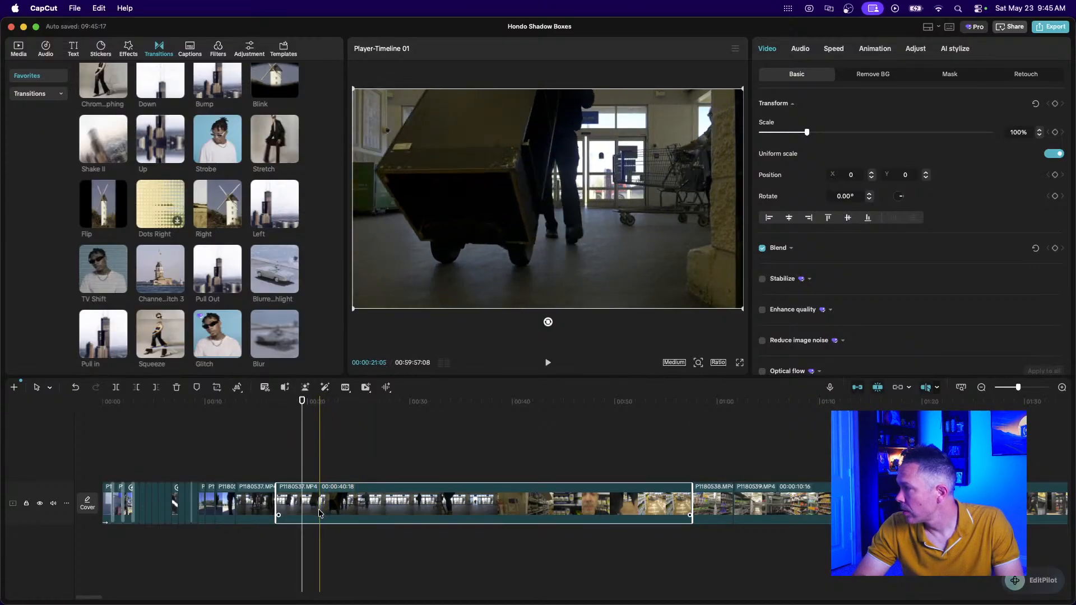
pyautogui.press('super+b')
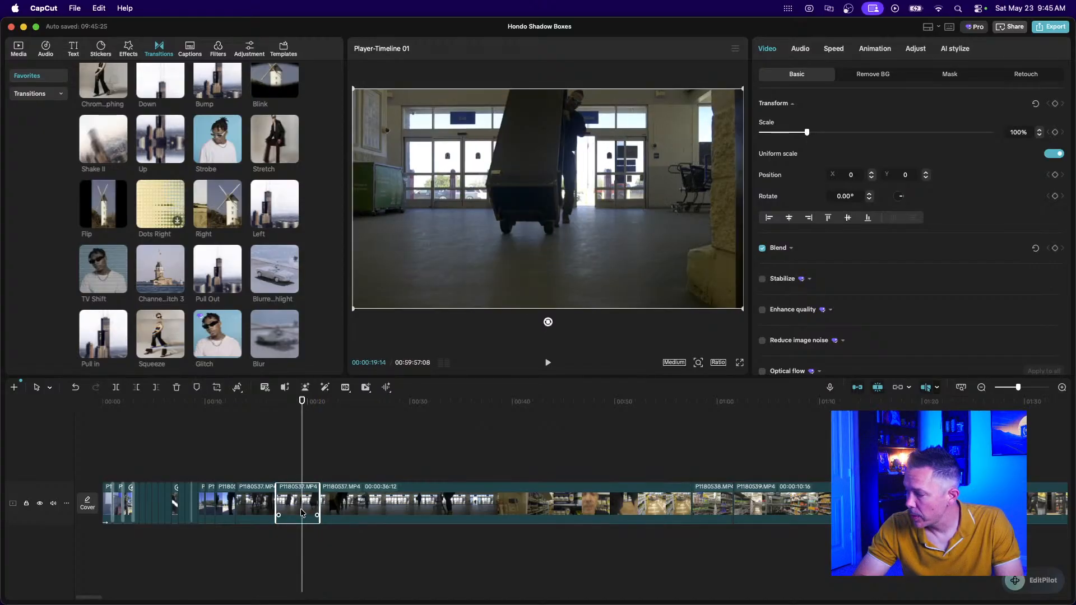
pyautogui.press('Delete')
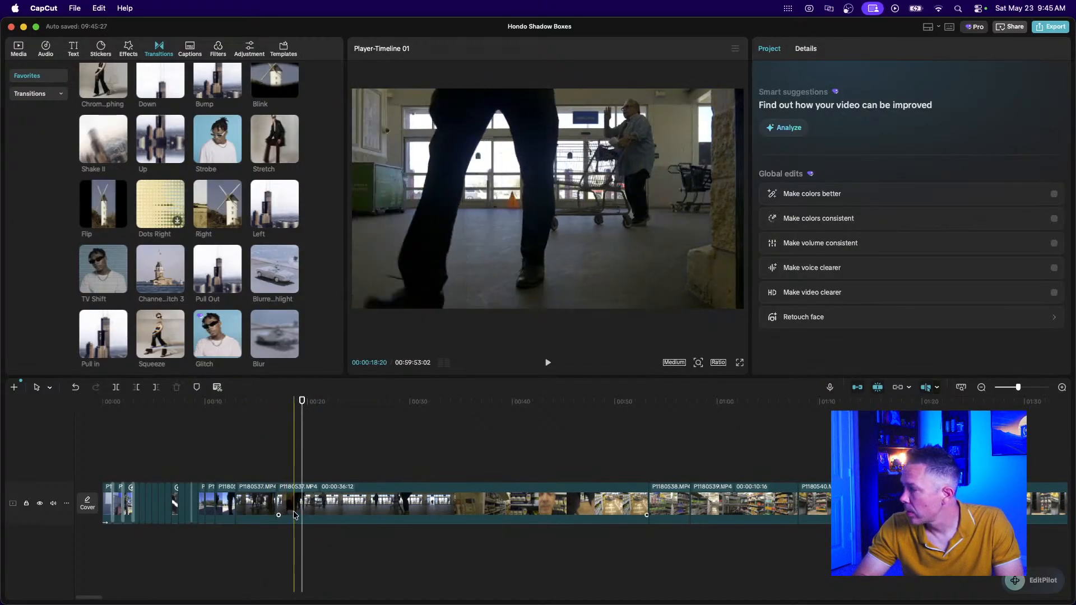
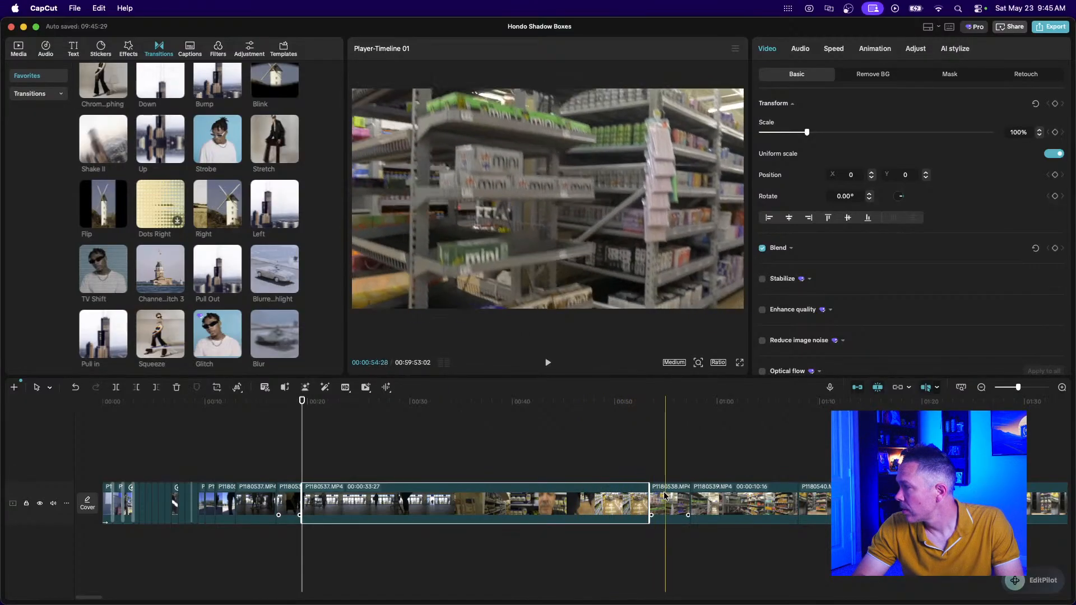
# Delete the long P1180537, P1180539 and P1180538 clips, bringing the total to 00:59:08:19.
pyautogui.press('Delete')
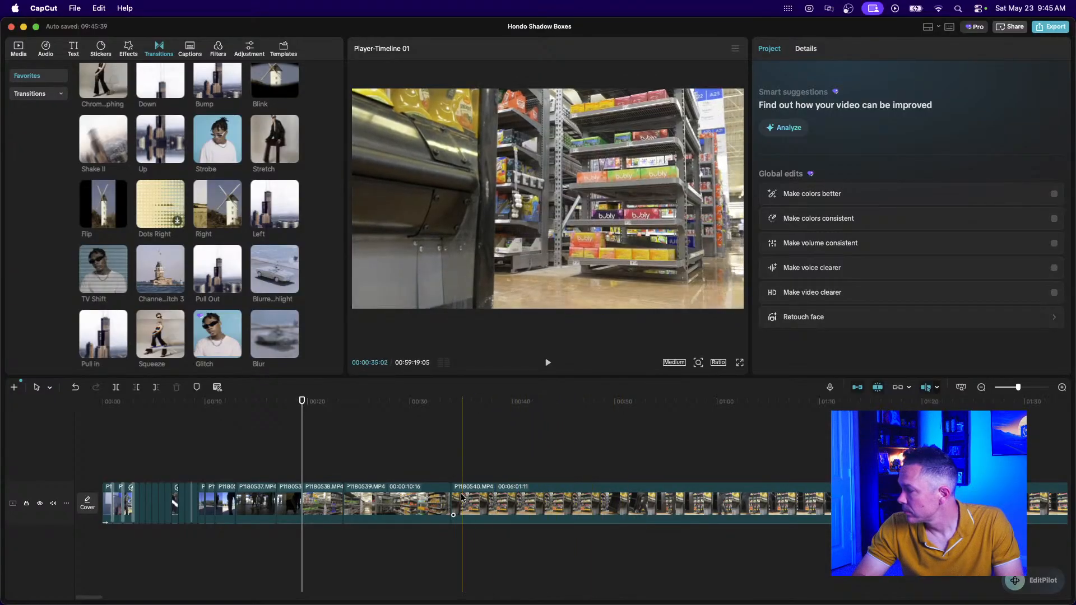
pyautogui.click(418, 504)
pyautogui.press('Delete')
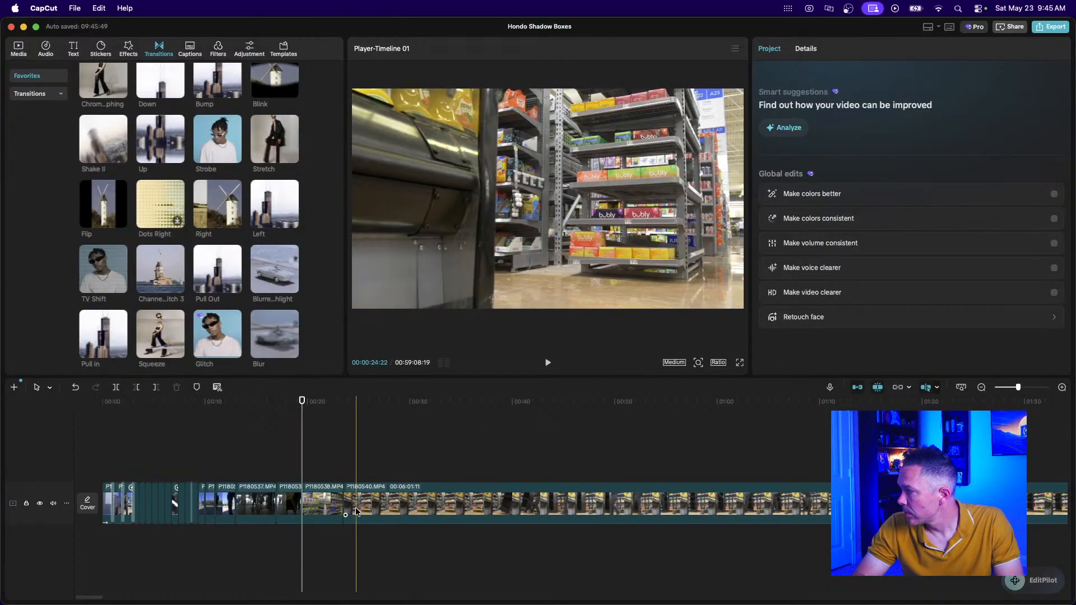
pyautogui.click(324, 504)
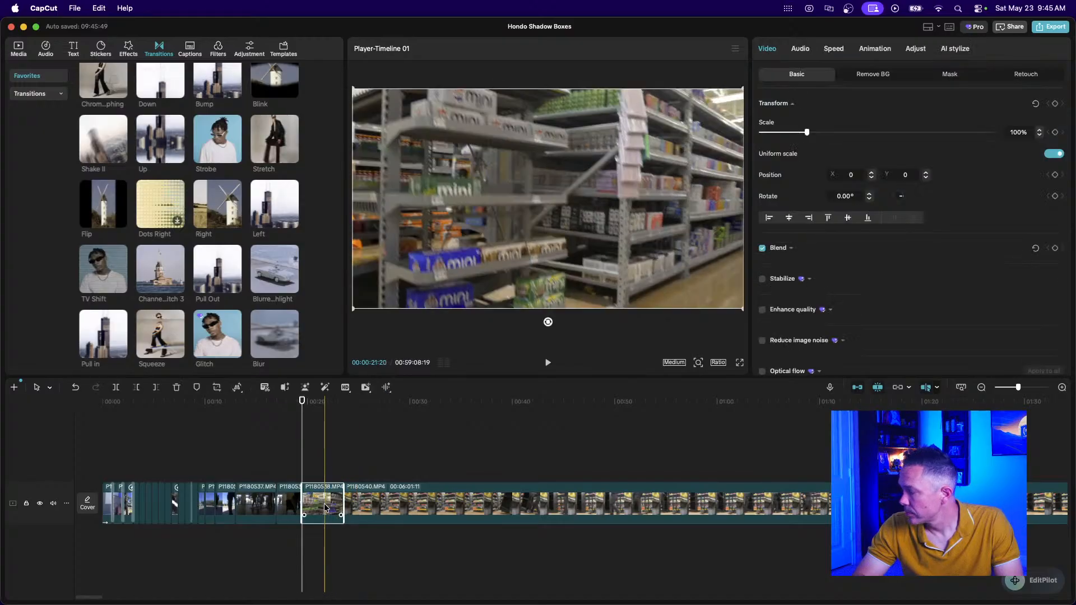
pyautogui.press('Delete')
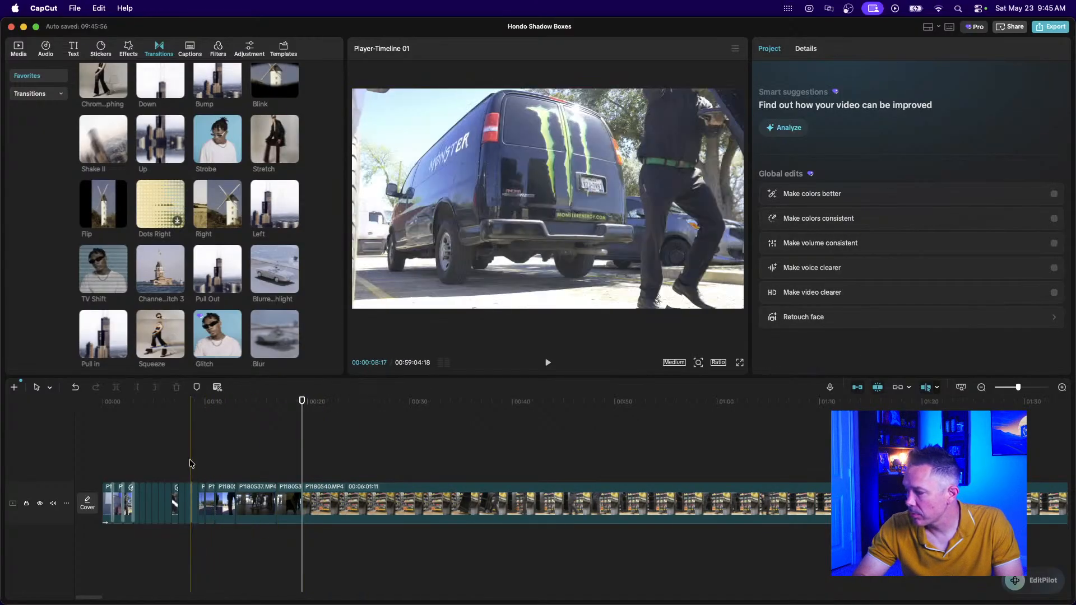
# Trim the 0:21 and 0:29 P1180537 clips to 0:19 each and review them.
pyautogui.press('super+equal')
pyautogui.press('super+equal')
pyautogui.press('super+equal')
pyautogui.press('super+equal')
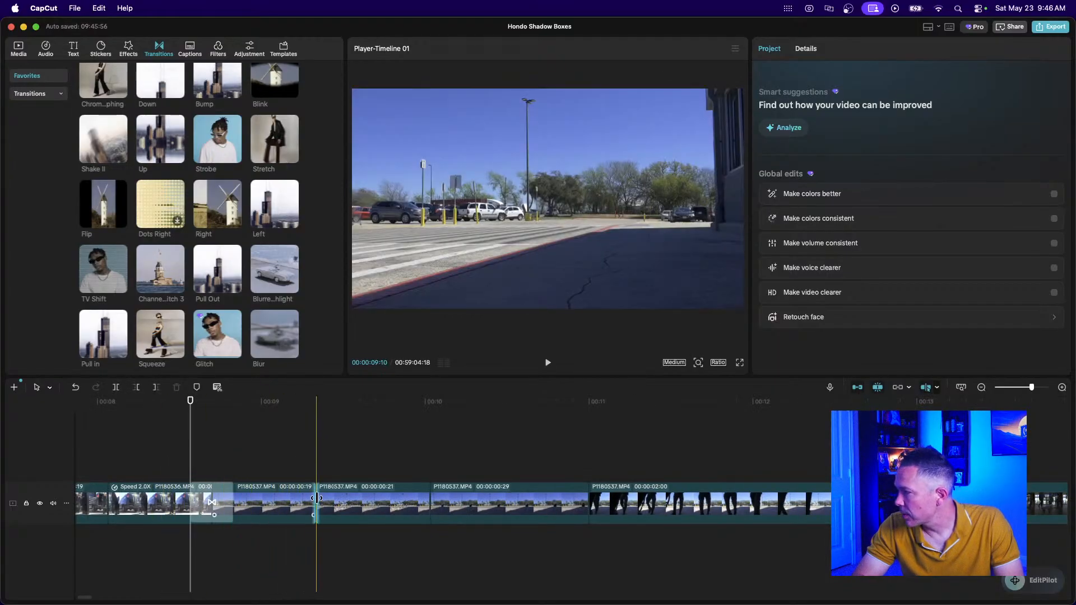
pyautogui.click(417, 502)
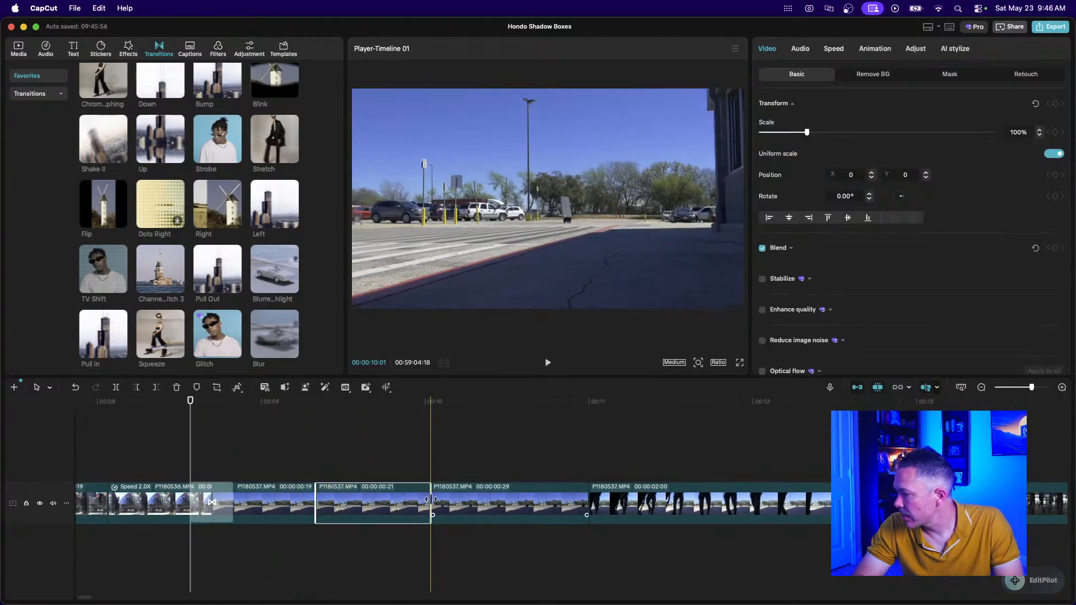
pyautogui.moveTo(428, 501); pyautogui.dragTo(419, 501)
pyautogui.click(424, 501)
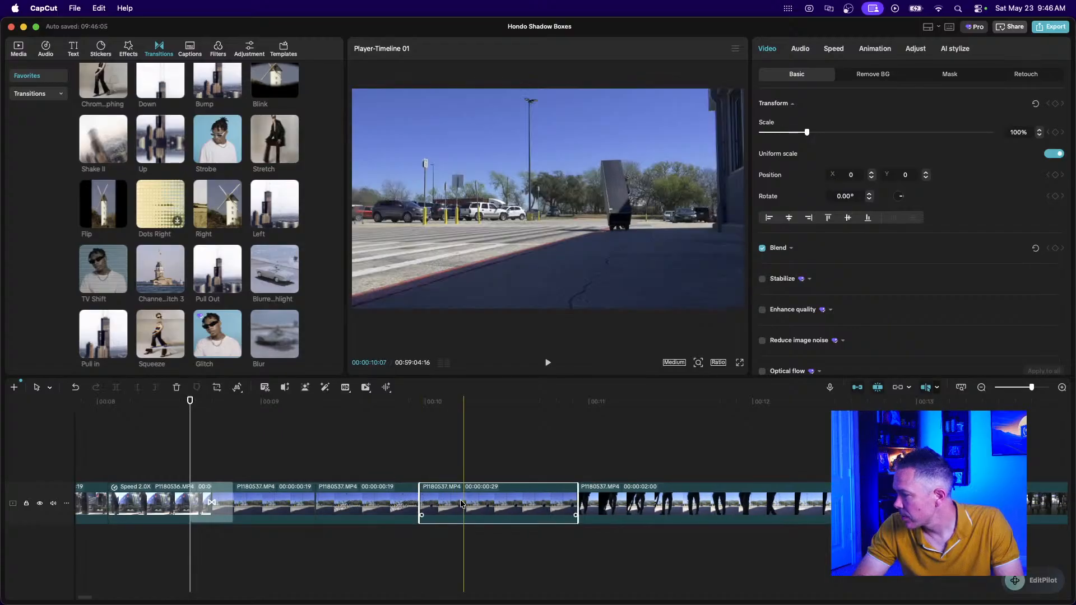
pyautogui.hscroll(3, 418, 500)
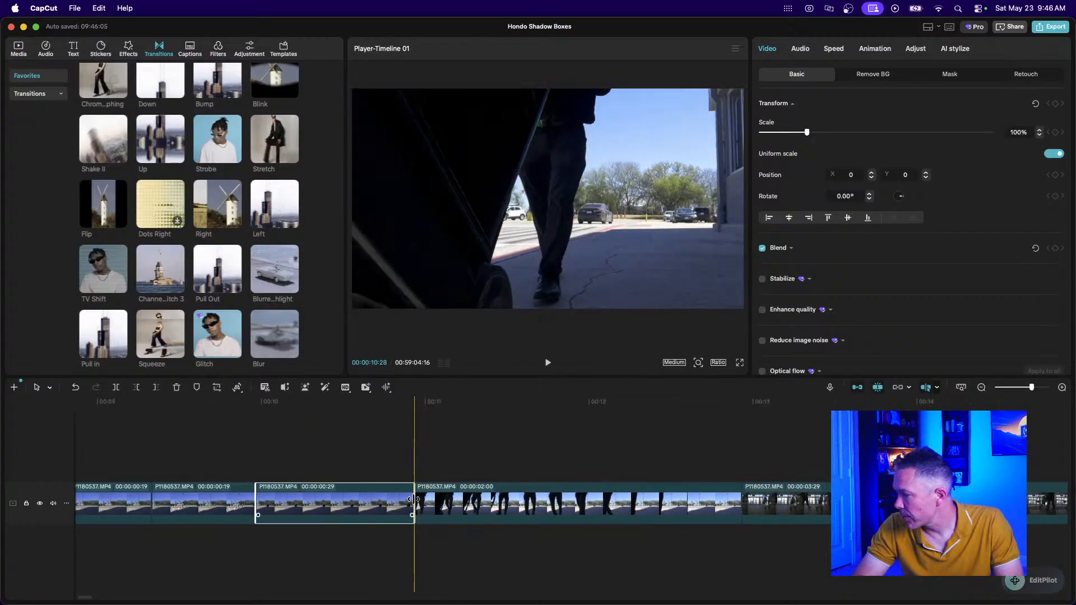
pyautogui.moveTo(413, 499); pyautogui.dragTo(359, 500)
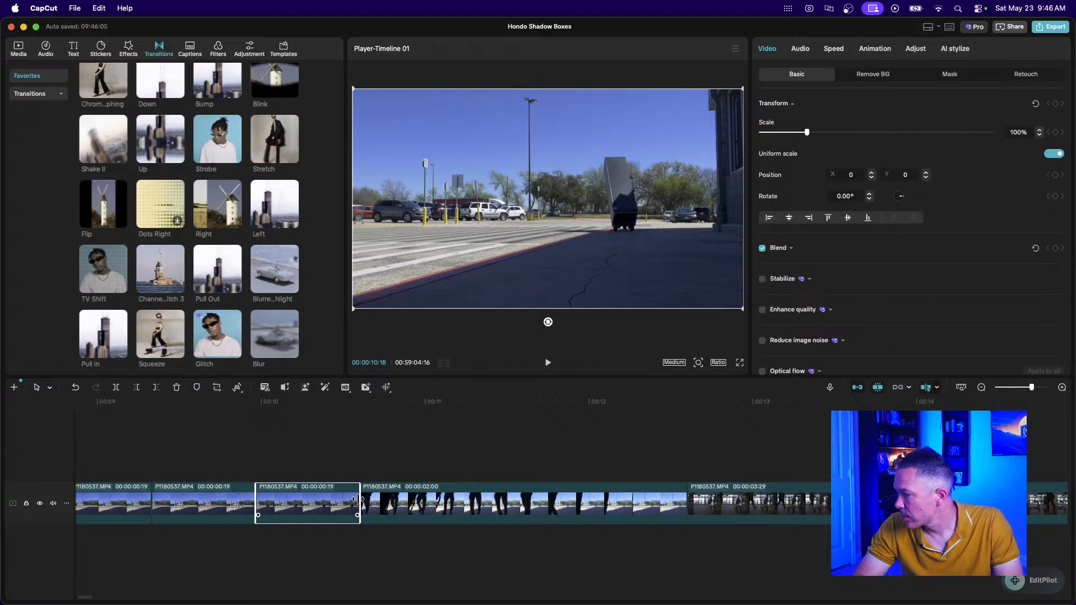
pyautogui.click(109, 460)
pyautogui.press('space')
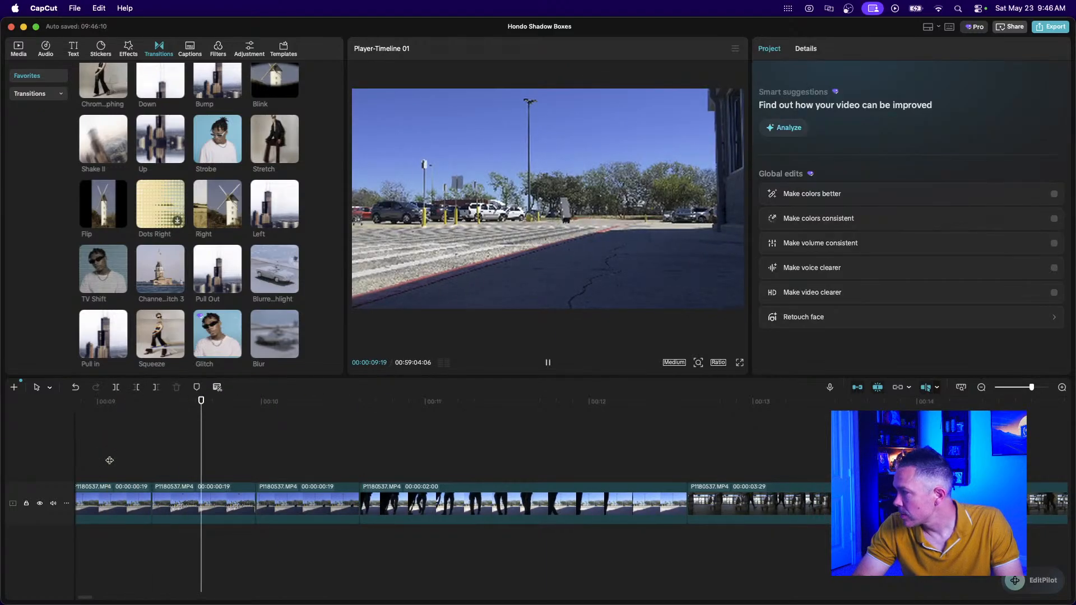
pyautogui.press('space')
# Cut the 2:00 P1180537 clip down to a 00:00:01:00 piece and play it back.
pyautogui.hscroll(2, 375, 502)
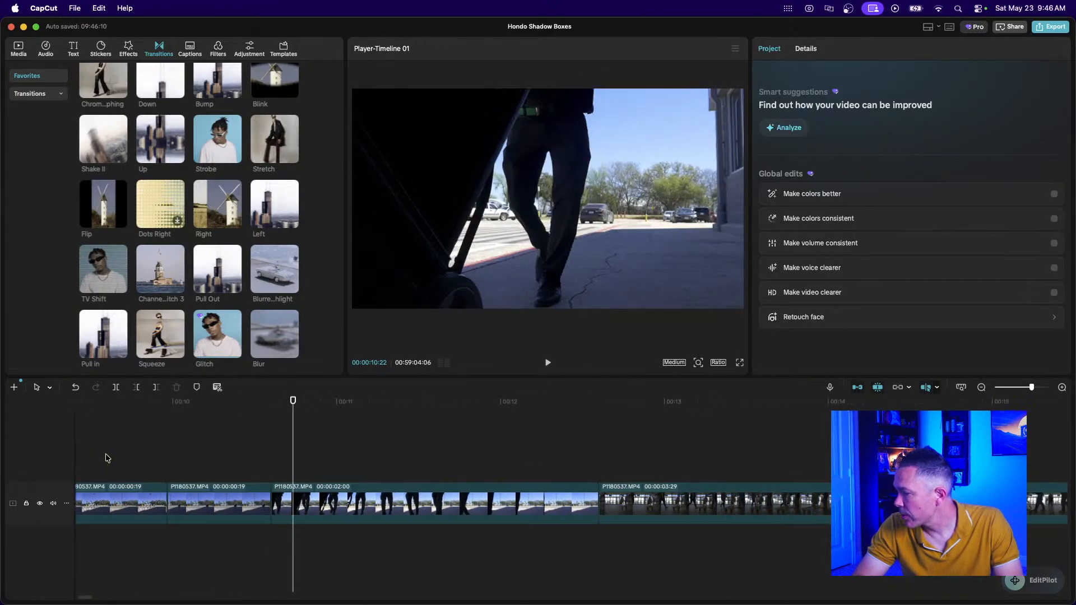
pyautogui.click(375, 503)
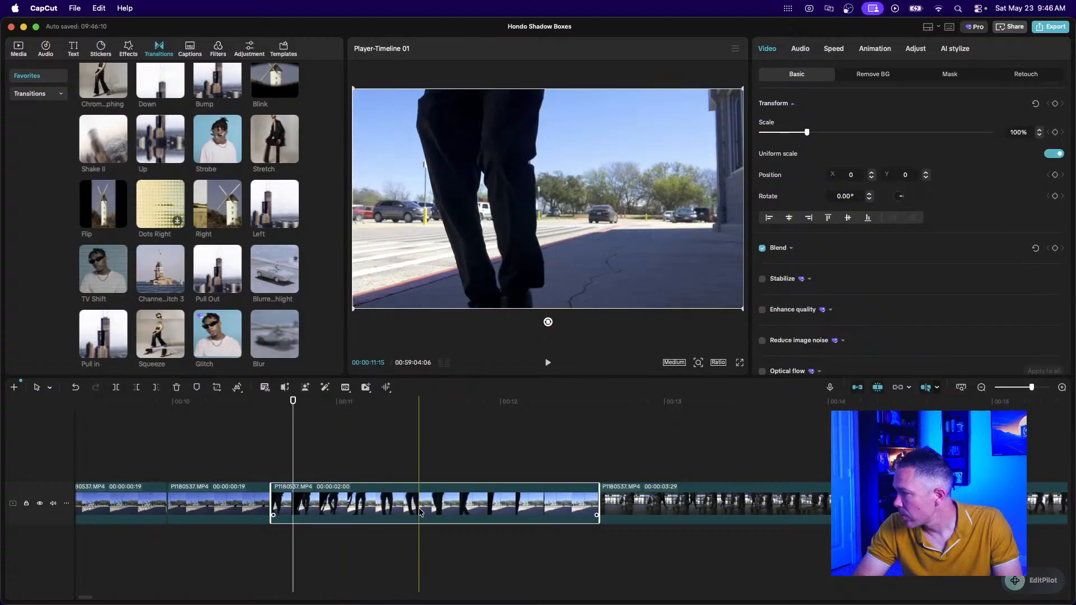
pyautogui.press('super+b')
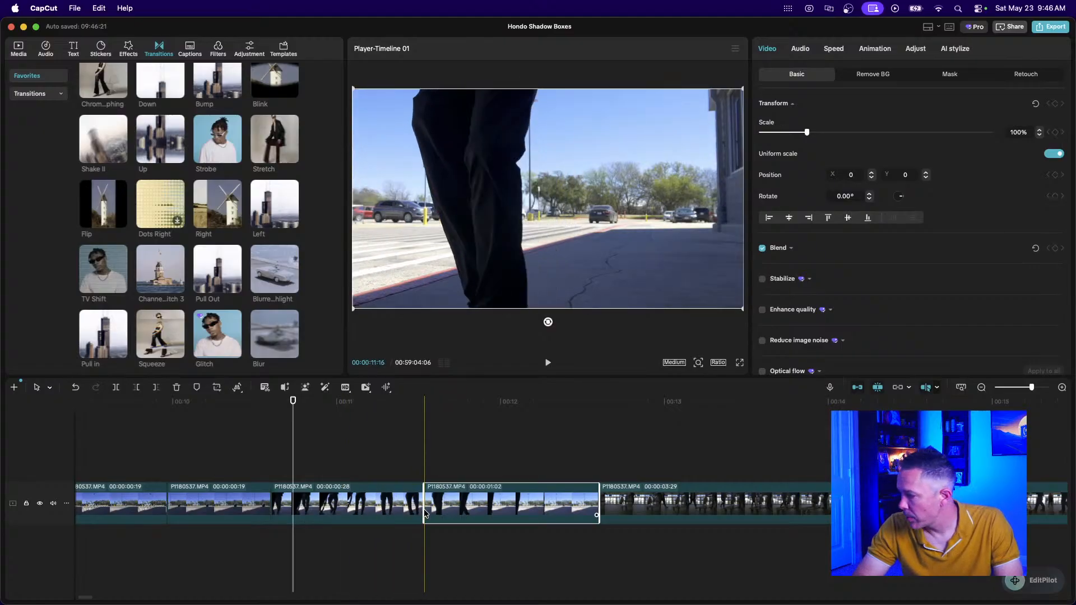
pyautogui.press('Delete')
pyautogui.click(276, 502)
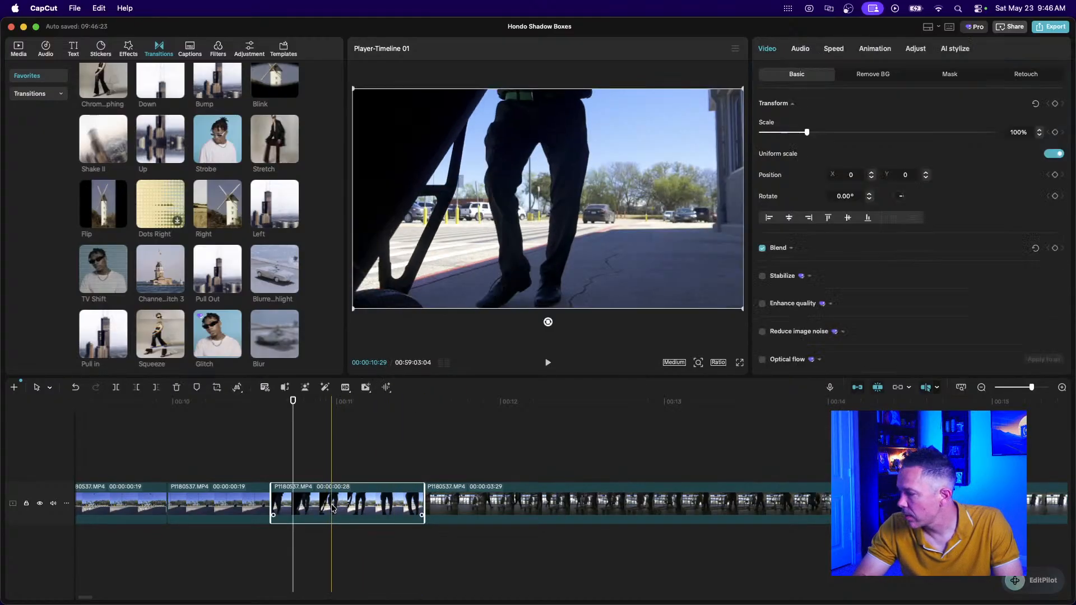
pyautogui.moveTo(275, 500)
pyautogui.mouseDown()
pyautogui.moveTo(302, 505)
pyautogui.moveTo(277, 505)
pyautogui.mouseUp()
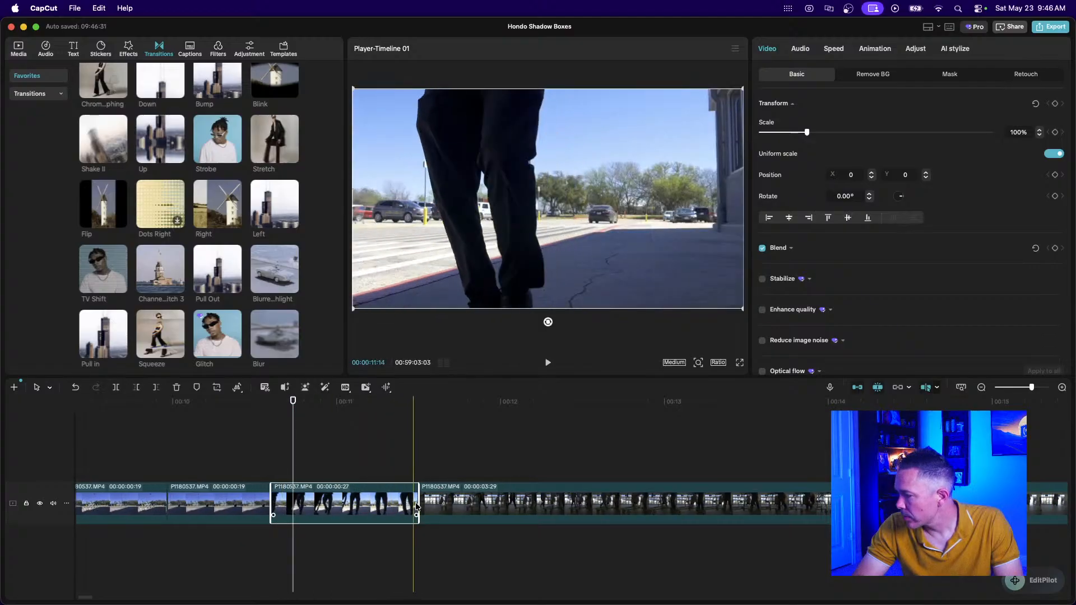
pyautogui.moveTo(419, 503); pyautogui.dragTo(435, 503)
pyautogui.click(197, 430)
pyautogui.press('space')
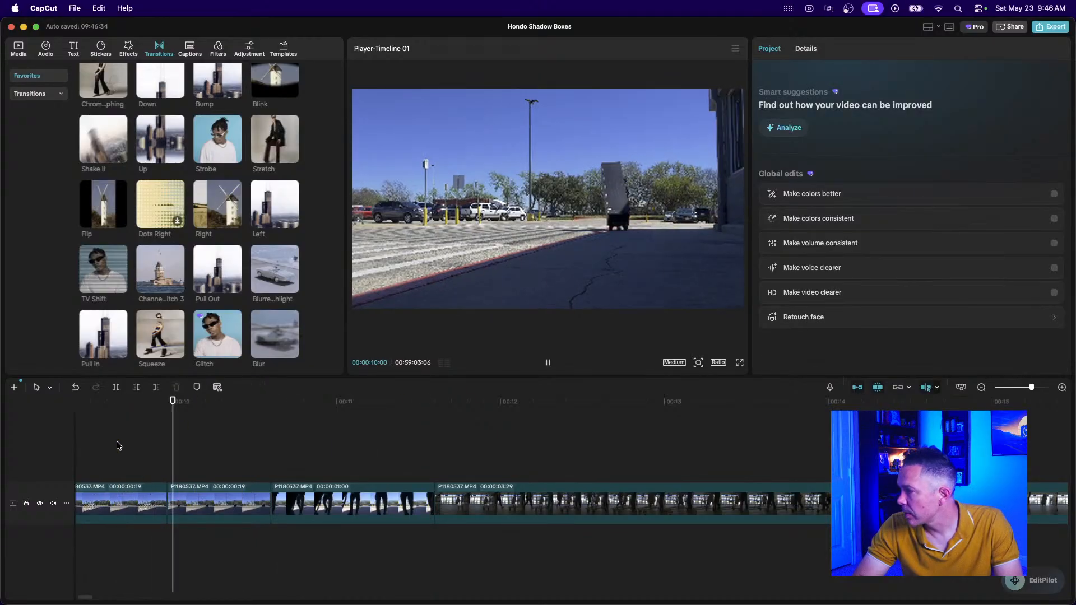
pyautogui.press('space')
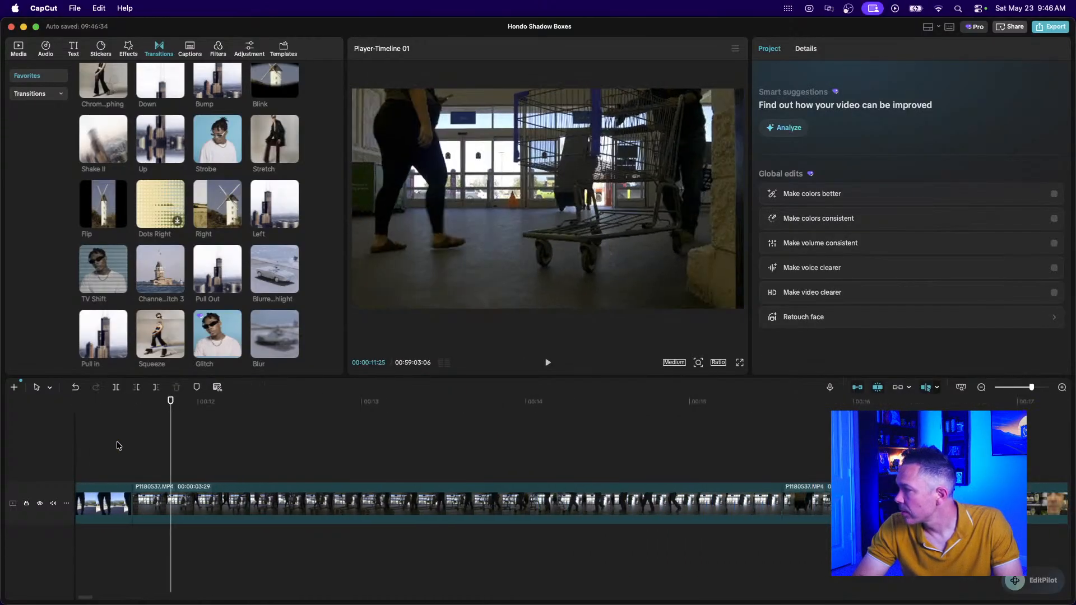
# Split the 3:29 P1180537 clip and delete its opening piece, leaving about one second.
pyautogui.click(981, 388)
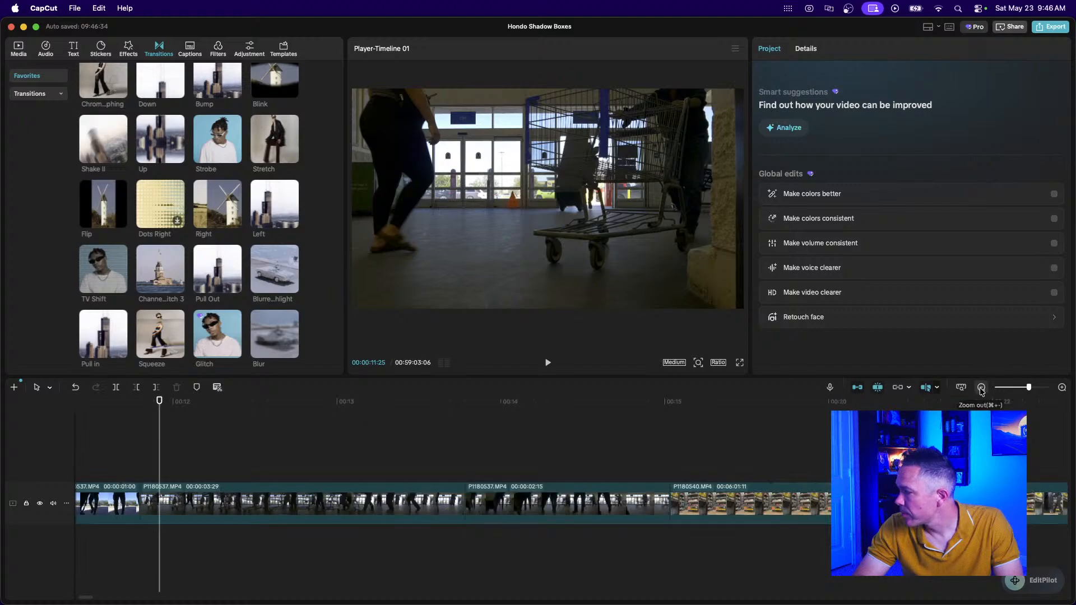
pyautogui.click(981, 387)
pyautogui.click(115, 452)
pyautogui.press('space')
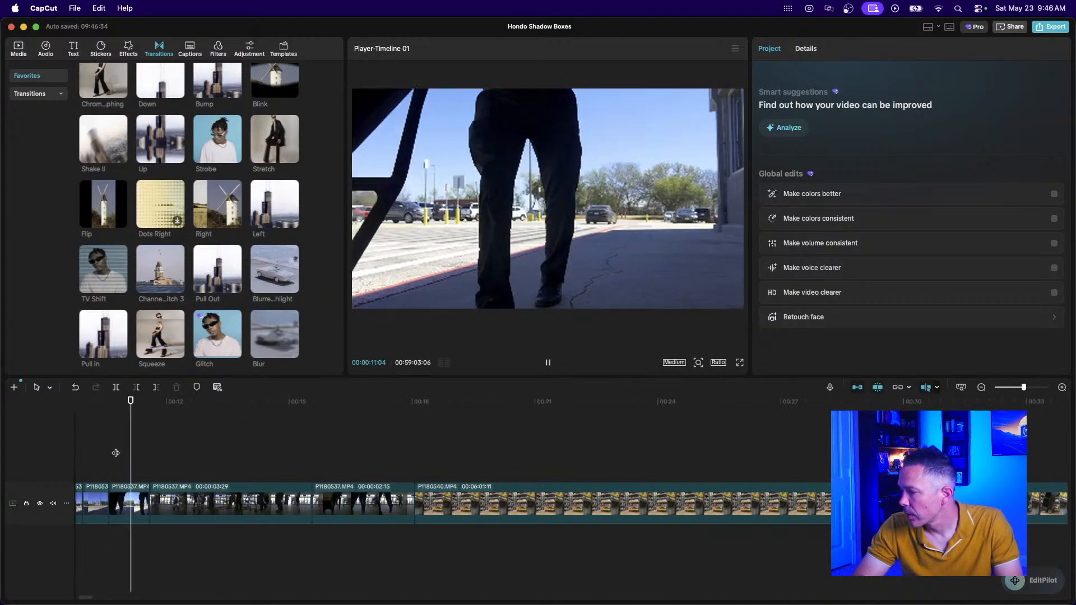
pyautogui.press('space')
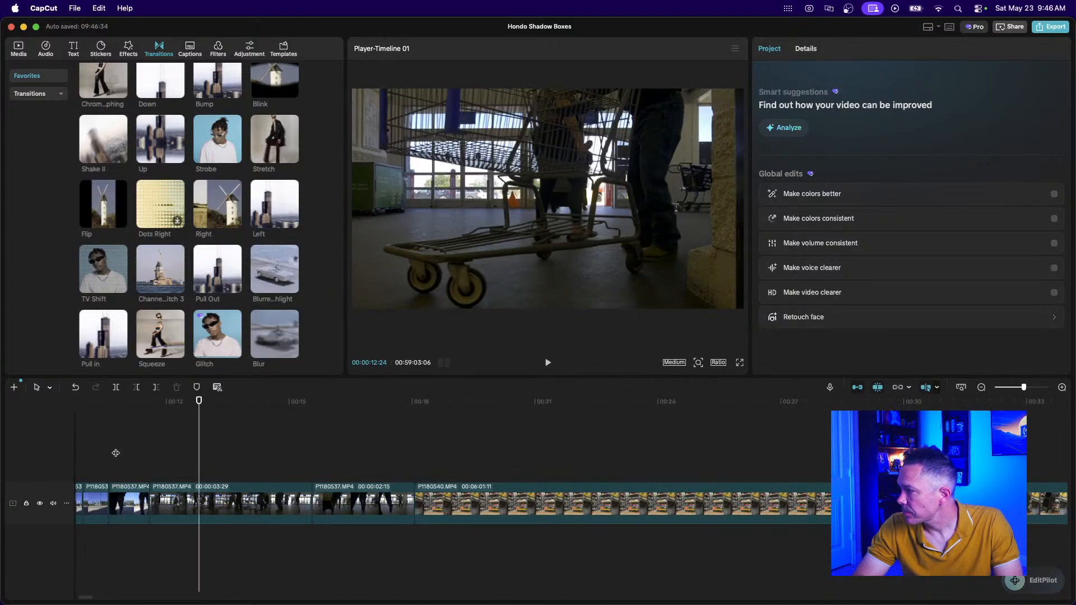
pyautogui.press('space')
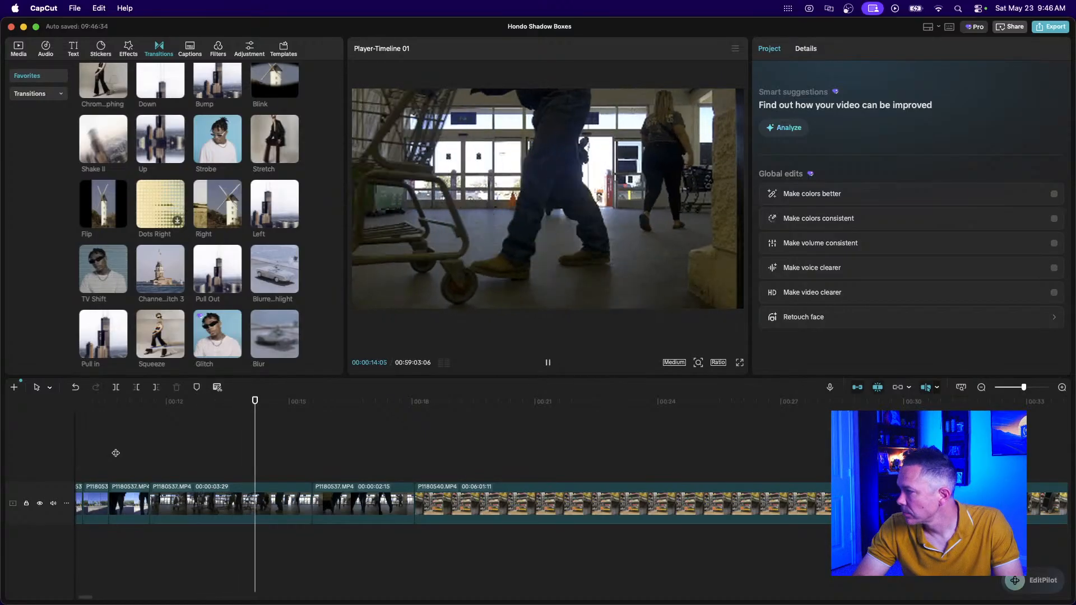
pyautogui.press('space')
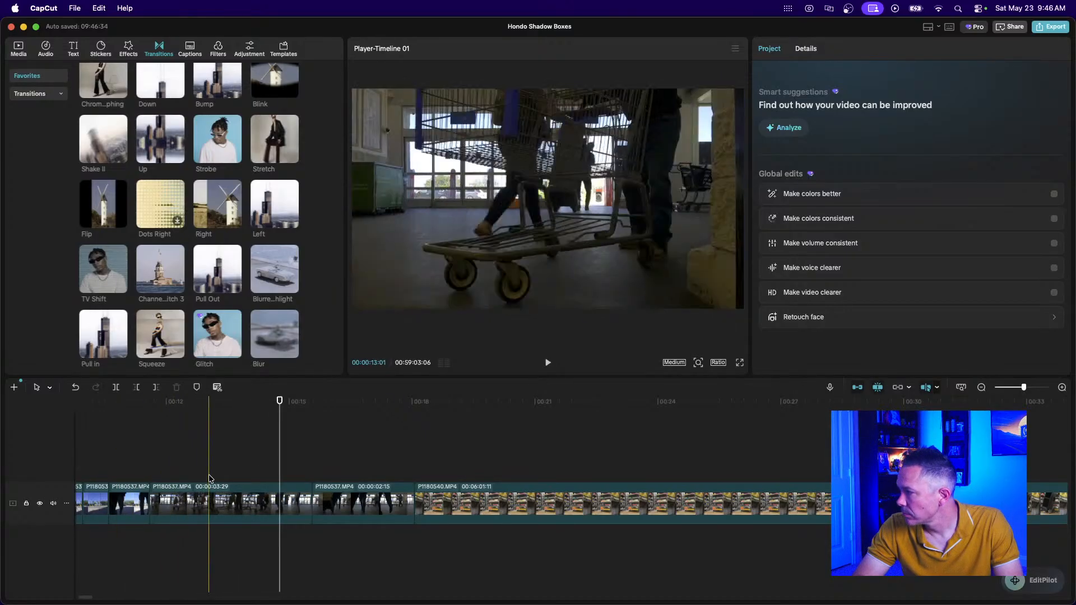
pyautogui.click(243, 491)
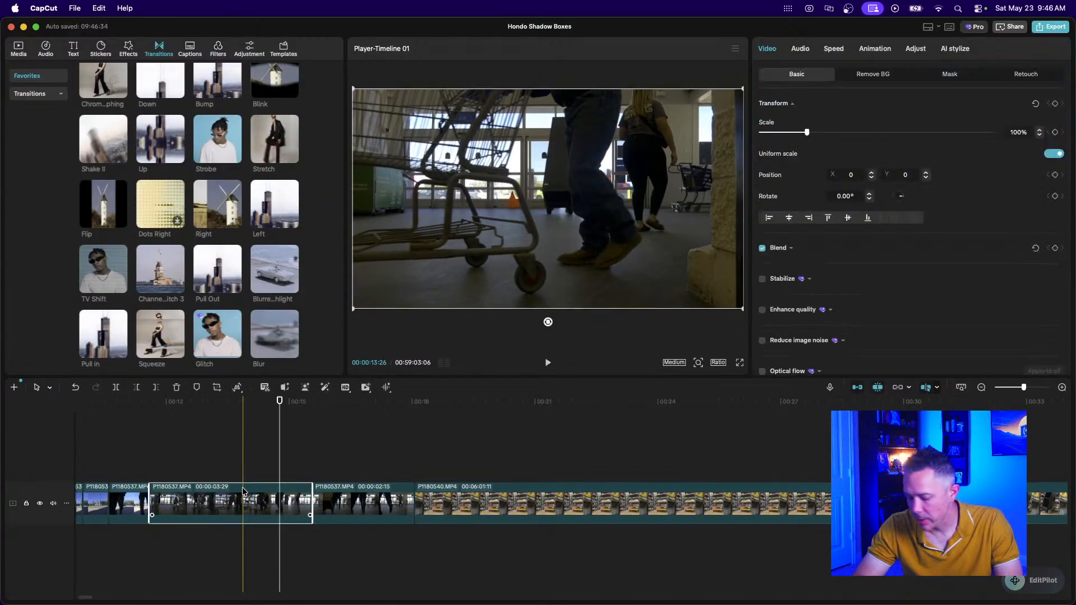
pyautogui.press('super+b')
pyautogui.click(222, 495)
pyautogui.press('Delete')
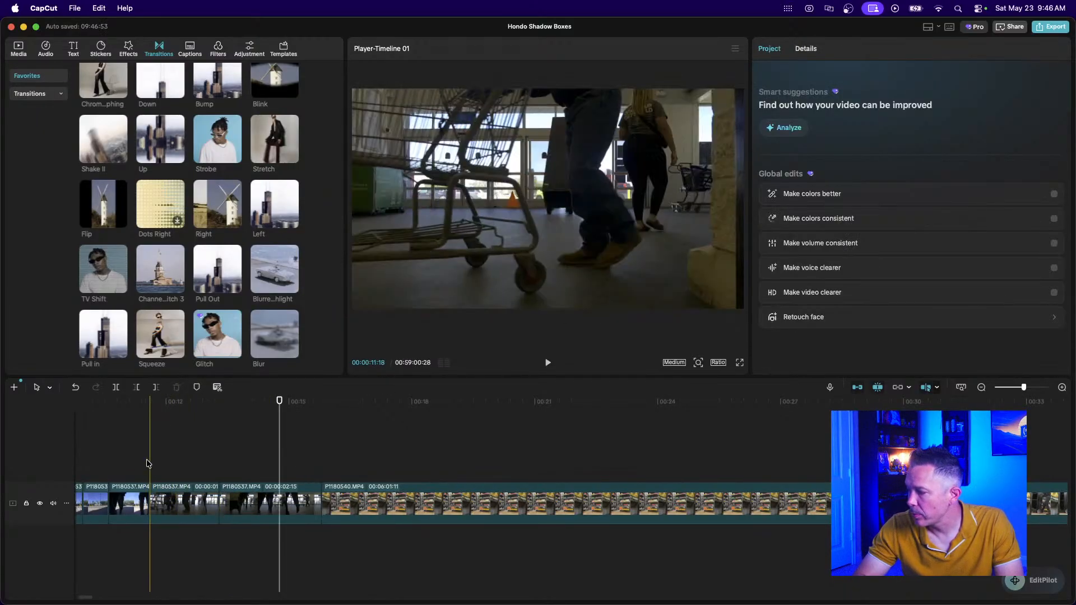
# Add the Right transition at the clip cut and preview it.
pyautogui.moveTo(210, 206)
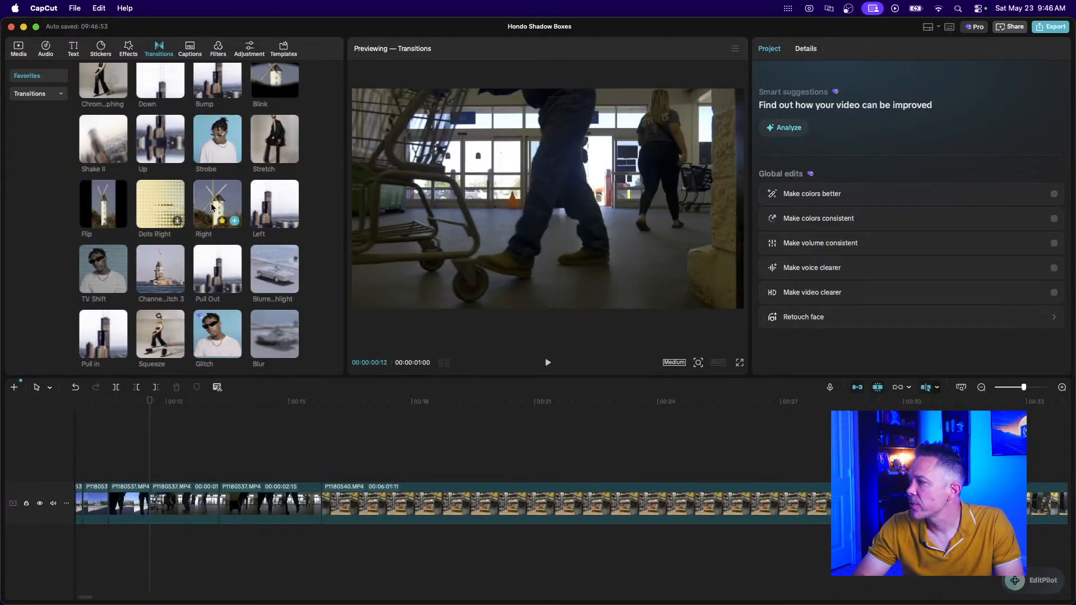
pyautogui.moveTo(211, 211); pyautogui.dragTo(140, 514)
pyautogui.click(106, 457)
pyautogui.press('space')
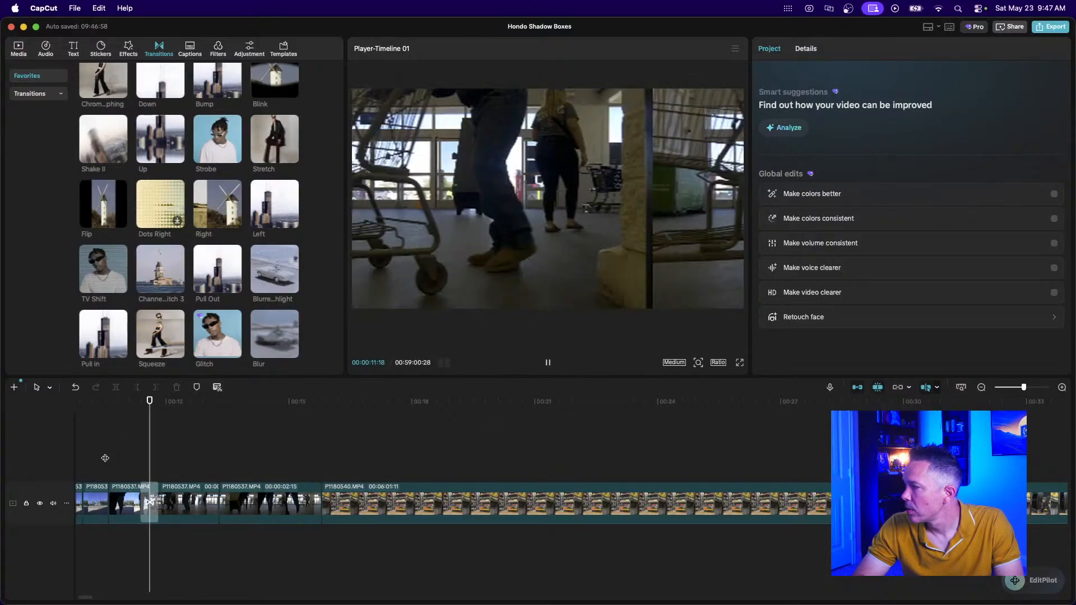
pyautogui.press('space')
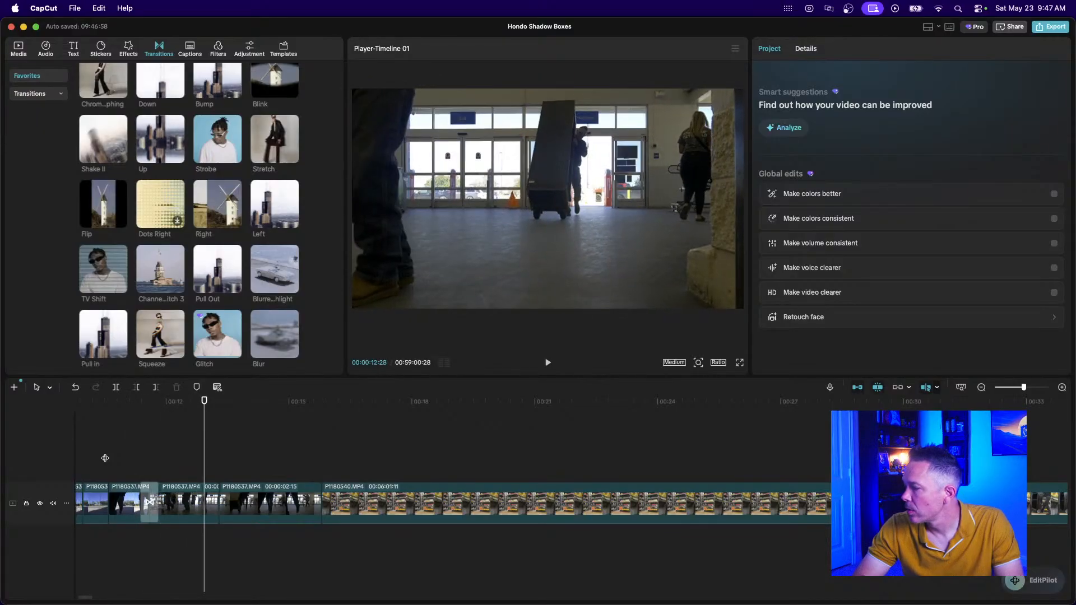
pyautogui.press('space')
pyautogui.press('space')
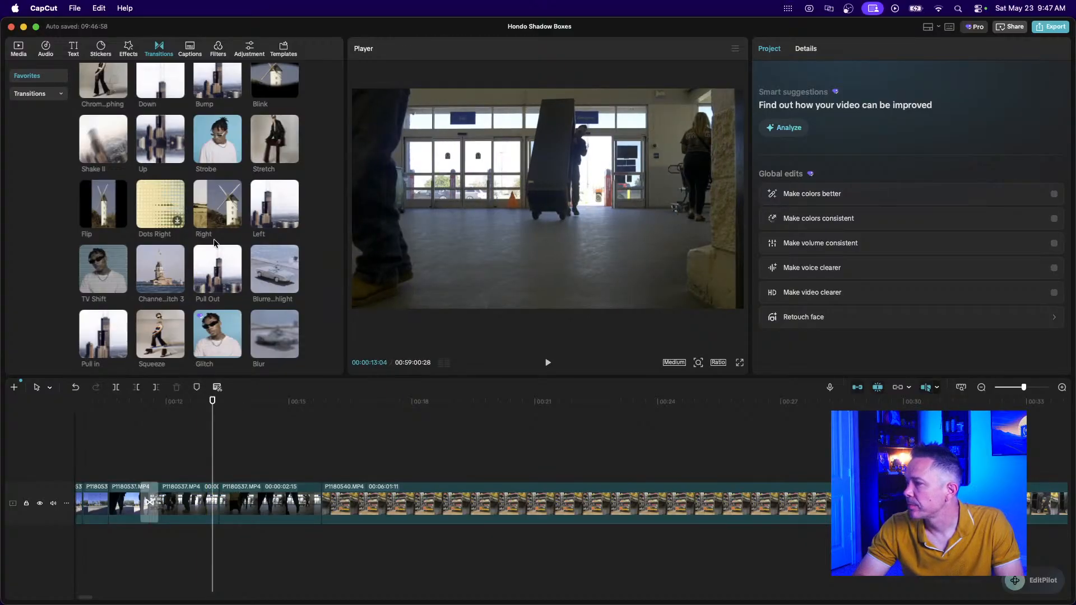
# Add a Bump transition between the next clips, preview it, and select the following P1180537 clip.
pyautogui.scroll(2, 214, 239)
pyautogui.scroll(3, 214, 239)
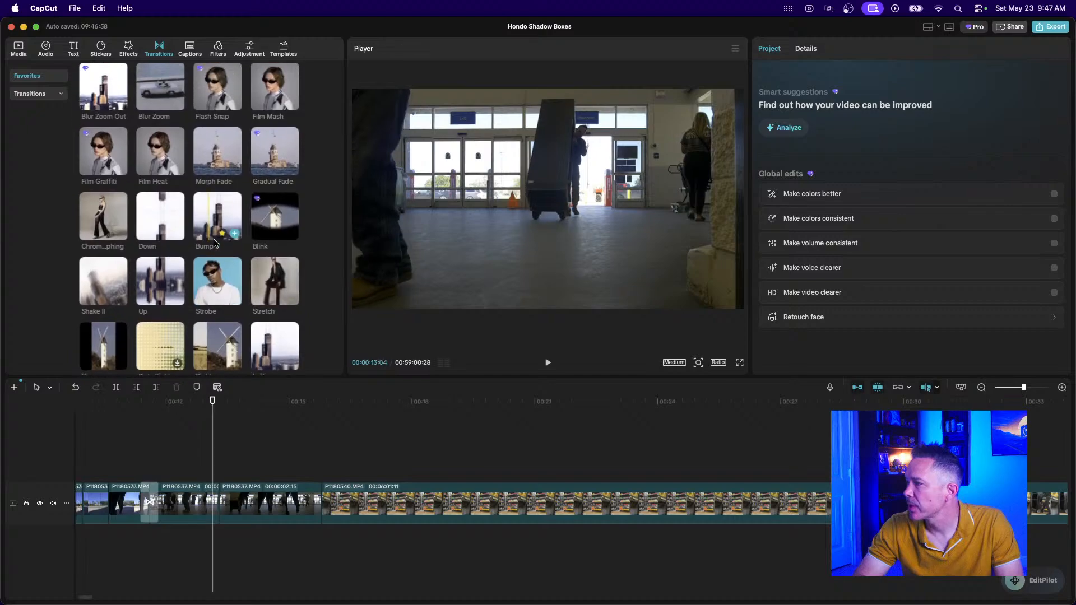
pyautogui.moveTo(213, 242); pyautogui.dragTo(200, 502)
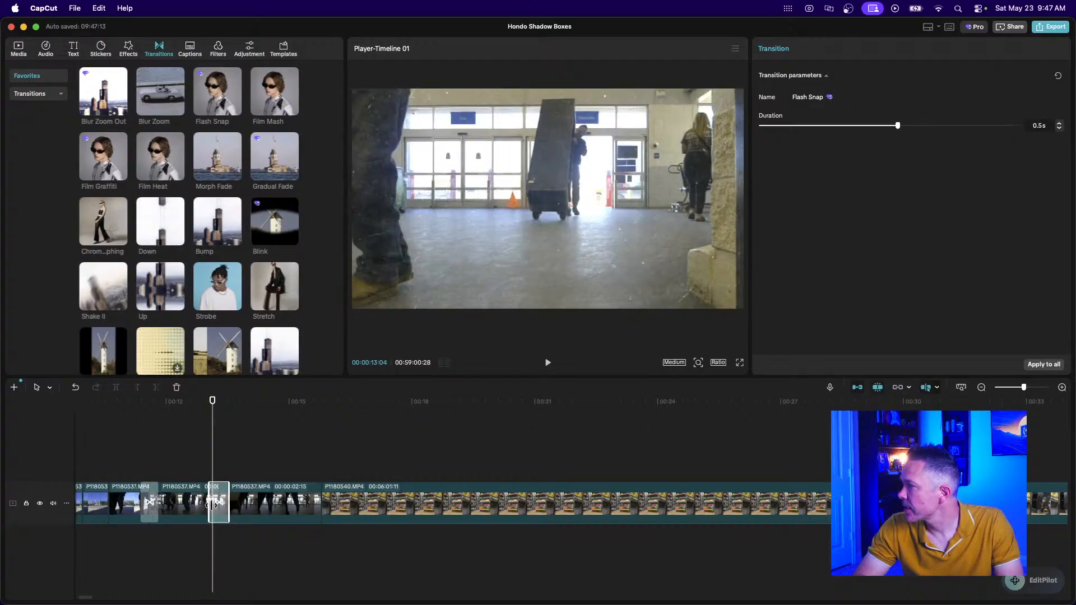
pyautogui.click(126, 472)
pyautogui.press('space')
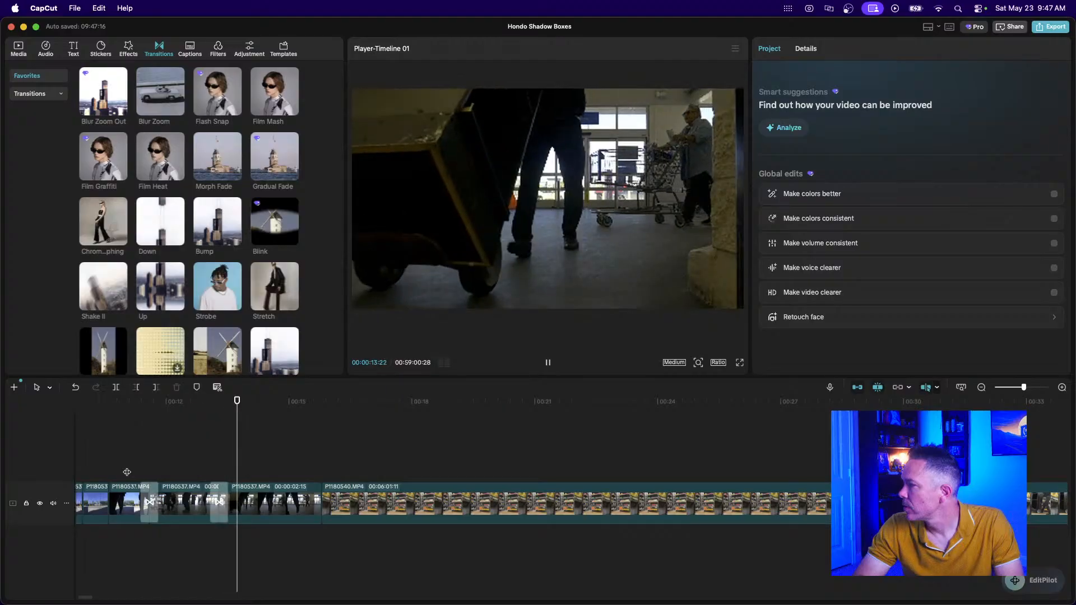
pyautogui.press('space')
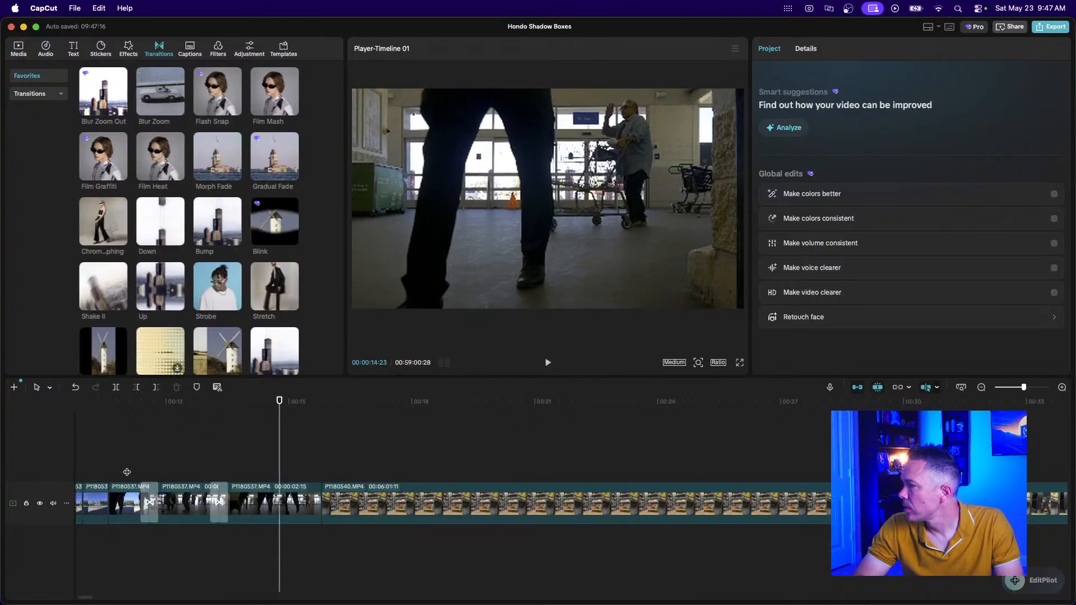
pyautogui.click(281, 503)
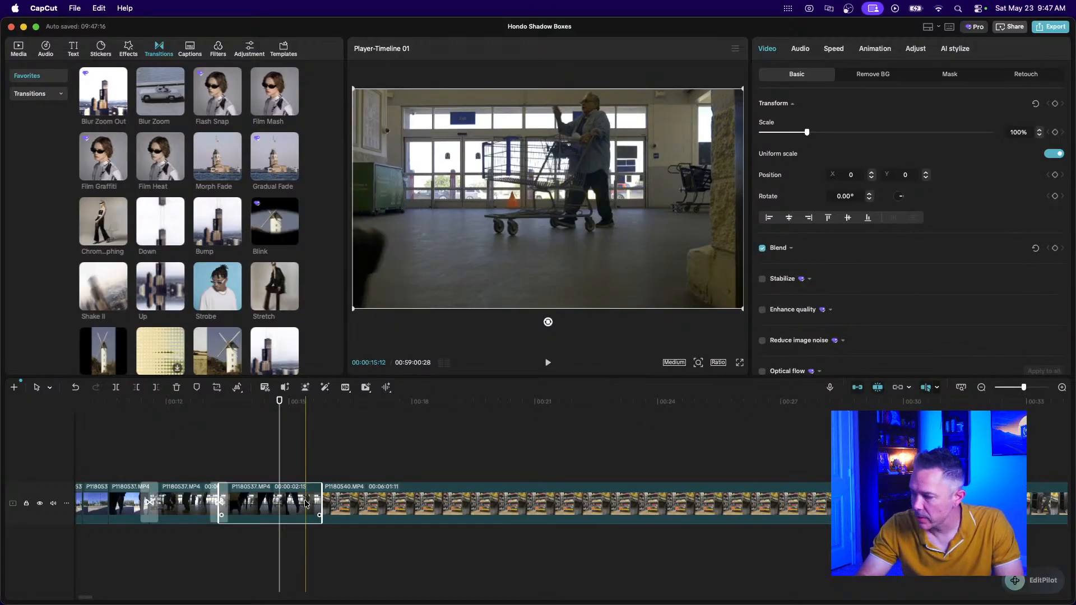
pyautogui.scroll(5, 305, 503)
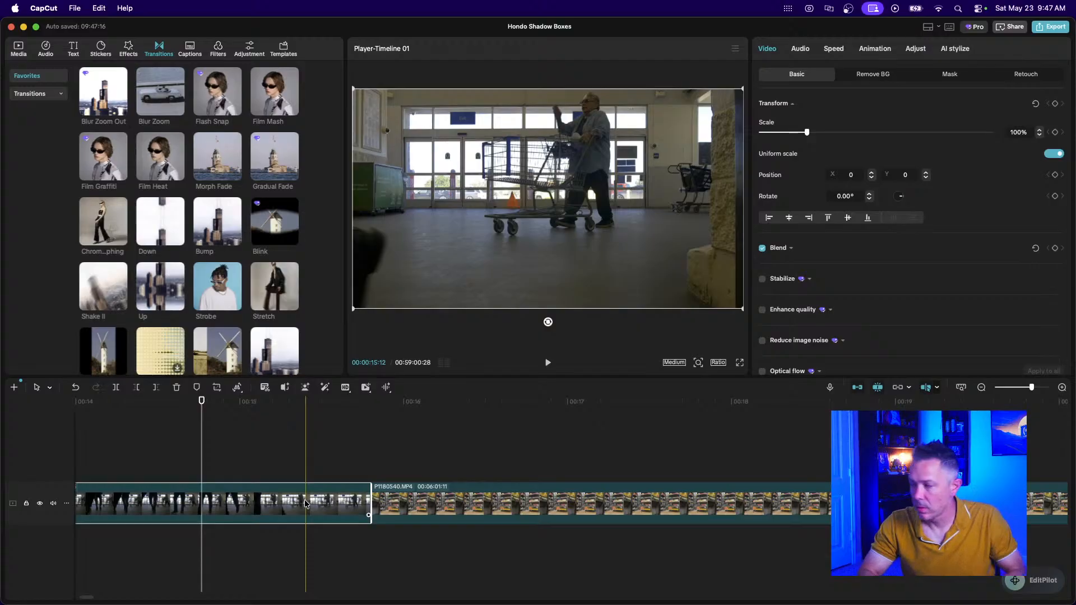
# Trim the P1180537 clip after the transition to 00:00:01:00 and play it back.
pyautogui.moveTo(370, 503); pyautogui.dragTo(243, 501)
pyautogui.hscroll(-5, 243, 501)
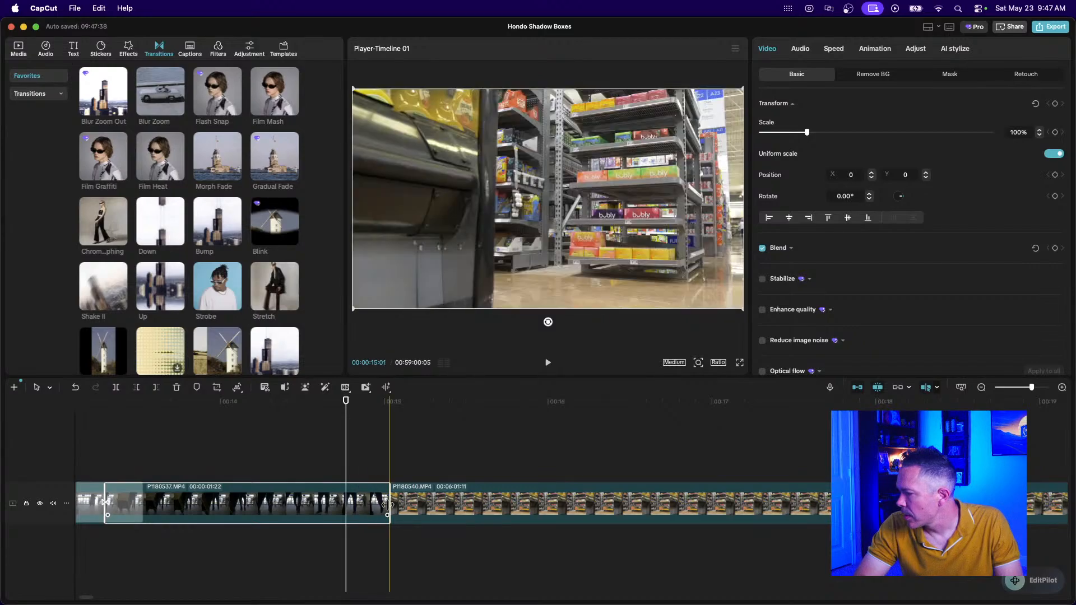
pyautogui.moveTo(387, 503); pyautogui.dragTo(269, 502)
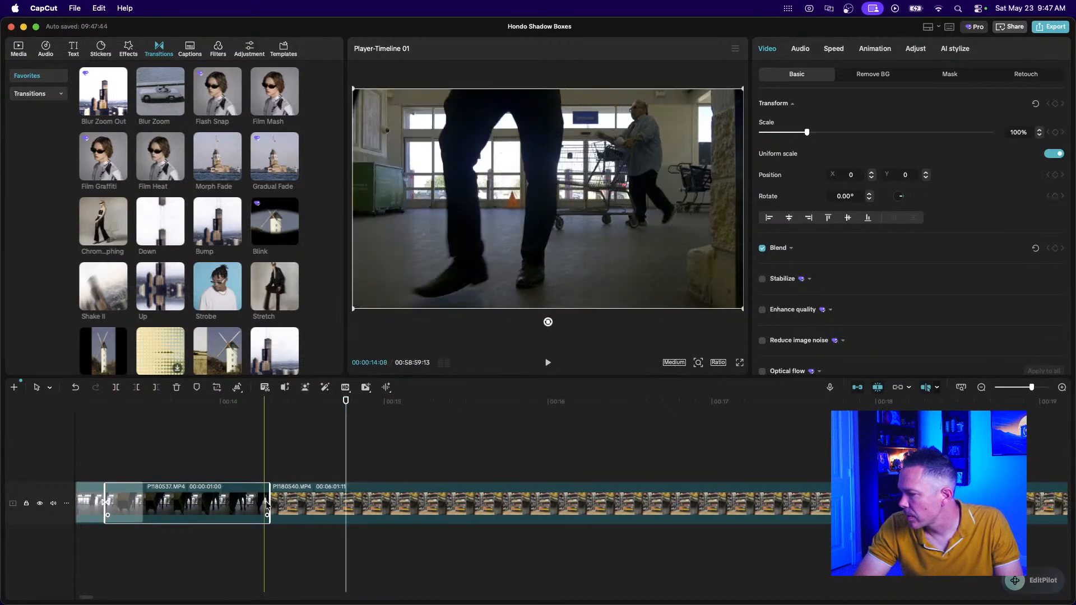
pyautogui.hscroll(-9, 251, 504)
pyautogui.click(151, 440)
pyautogui.press('space')
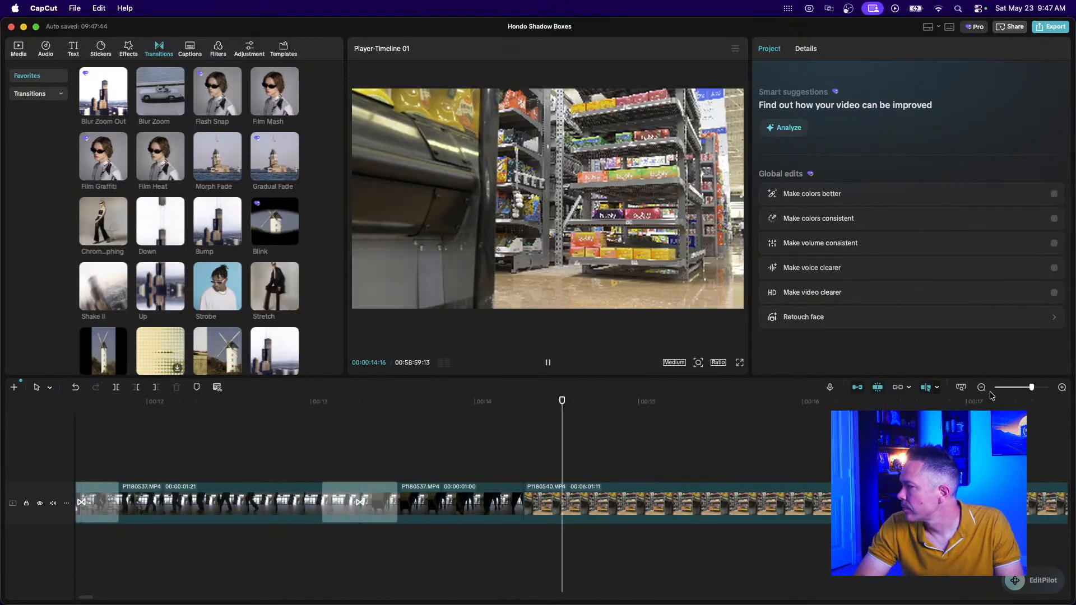
# Zoom out to review the whole project, then zoom back in at the 00:13 cut.
pyautogui.click(981, 387)
pyautogui.click(981, 387)
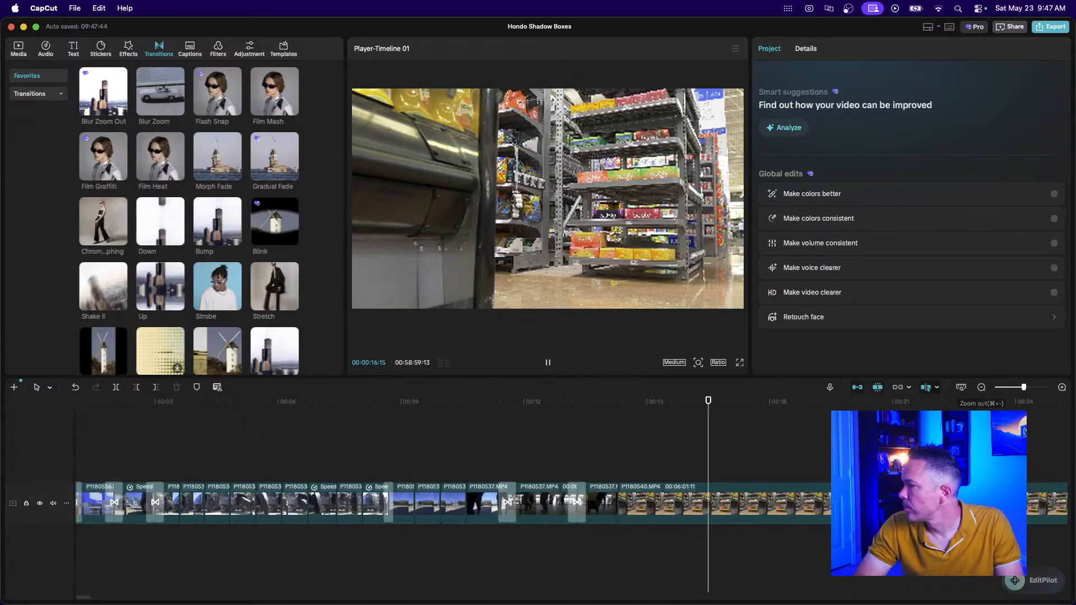
pyautogui.press('space')
pyautogui.hscroll(12, 530, 476)
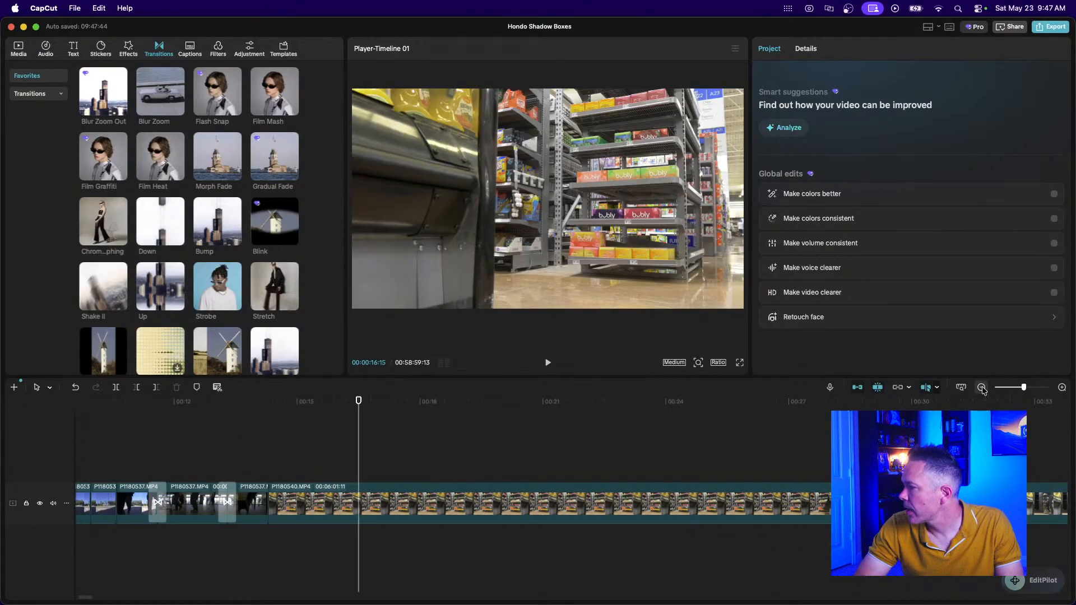
pyautogui.click(981, 388)
pyautogui.click(981, 387)
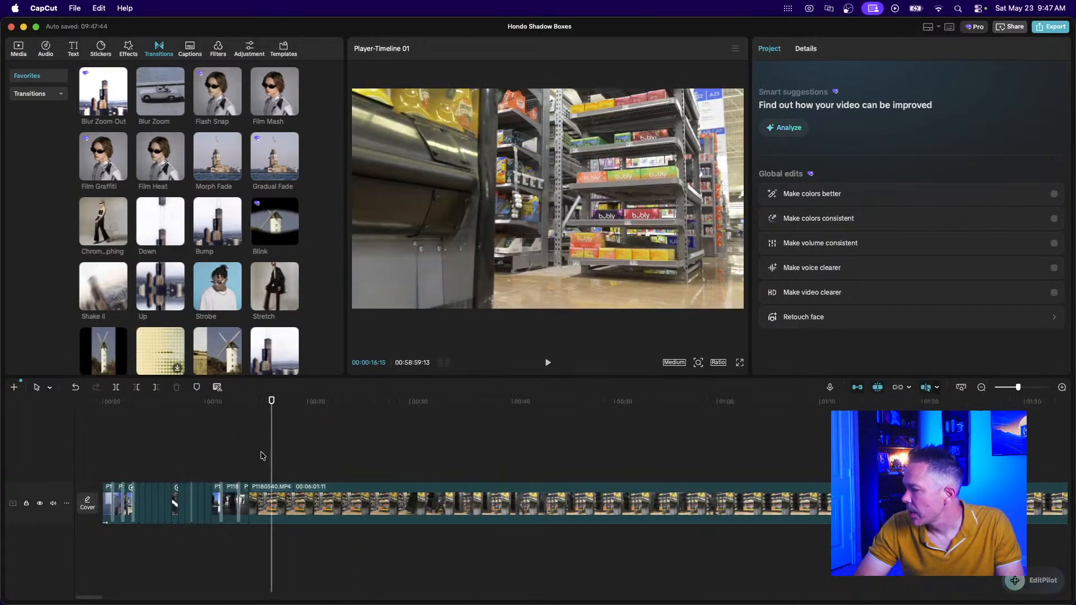
pyautogui.click(244, 453)
pyautogui.press('super+equal')
pyautogui.press('super+equal')
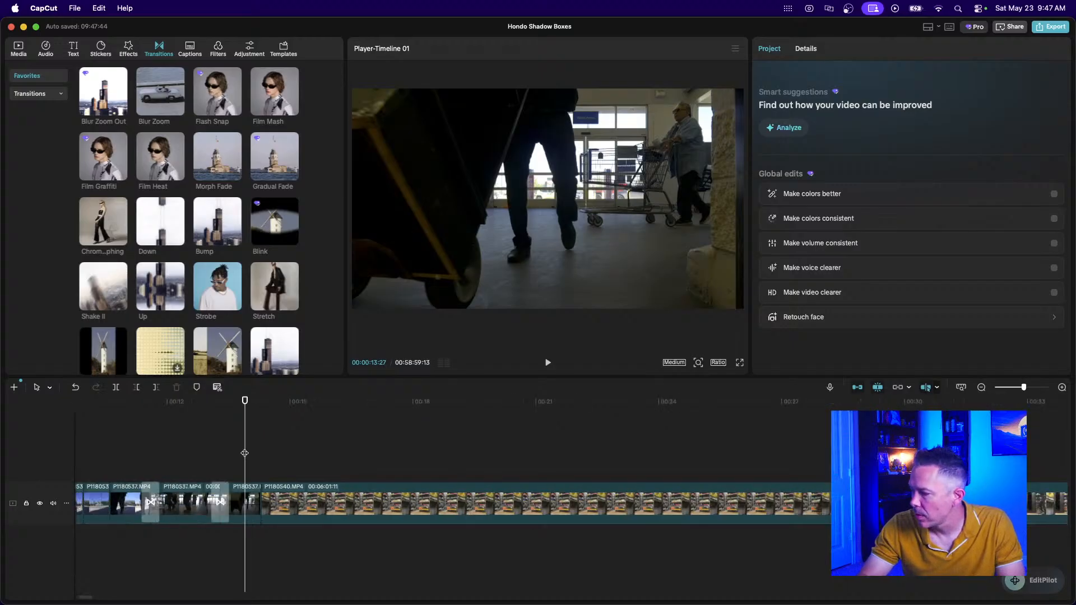
# Place the Pull Out transition before P1180540 and preview it.
pyautogui.scroll(-5, 239, 264)
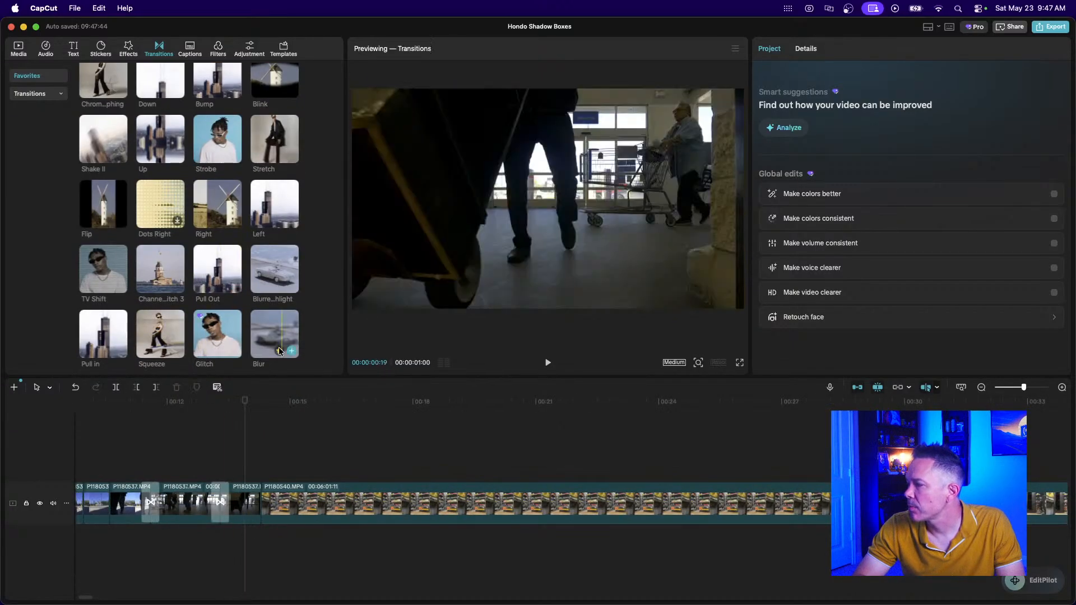
pyautogui.moveTo(207, 266); pyautogui.dragTo(261, 503)
pyautogui.click(182, 451)
pyautogui.press('space')
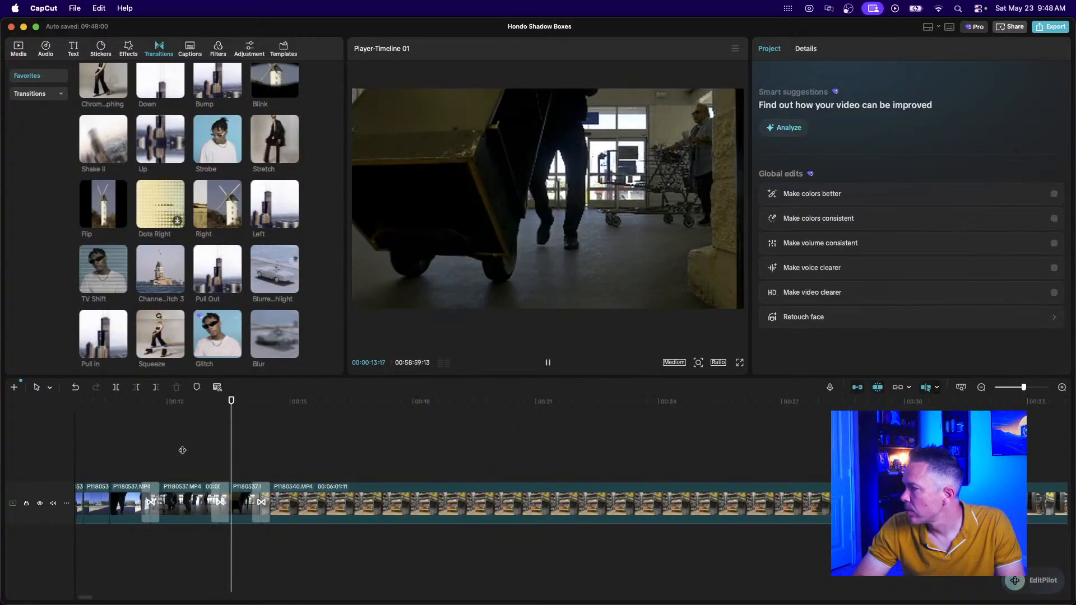
pyautogui.press('space')
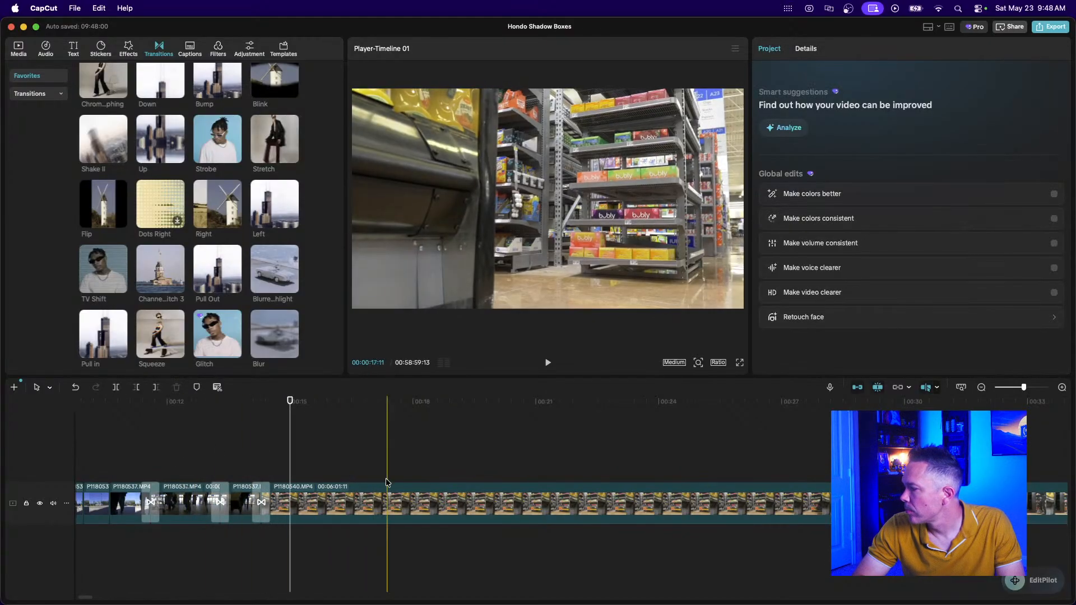
pyautogui.click(981, 388)
pyautogui.click(981, 388)
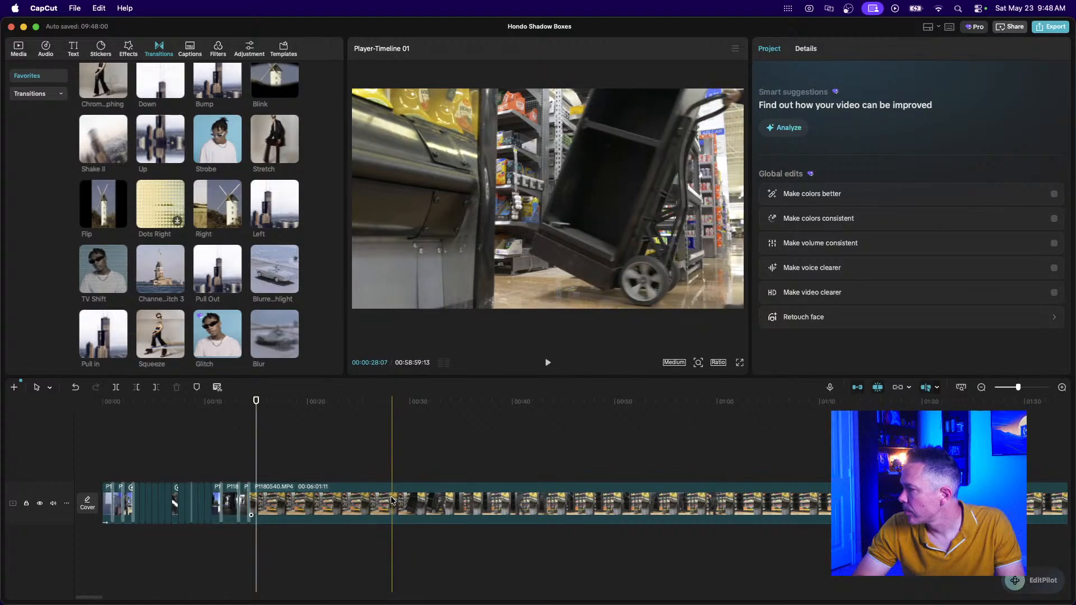
# Split off the opening of P1180540, delete it, and play back the new cut.
pyautogui.click(374, 497)
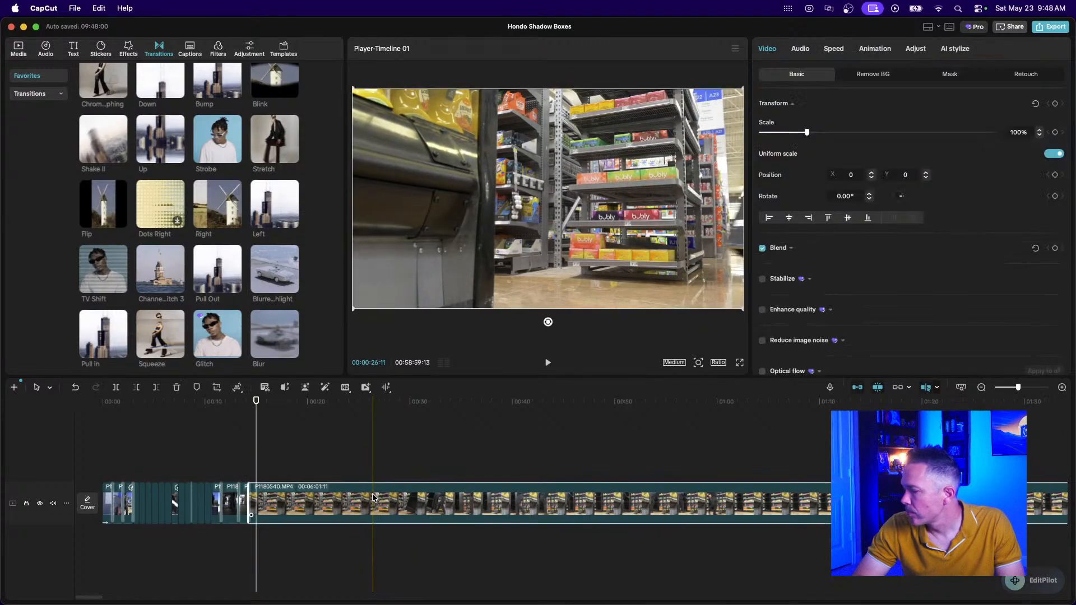
pyautogui.press('super+b')
pyautogui.click(338, 498)
pyautogui.press('Delete')
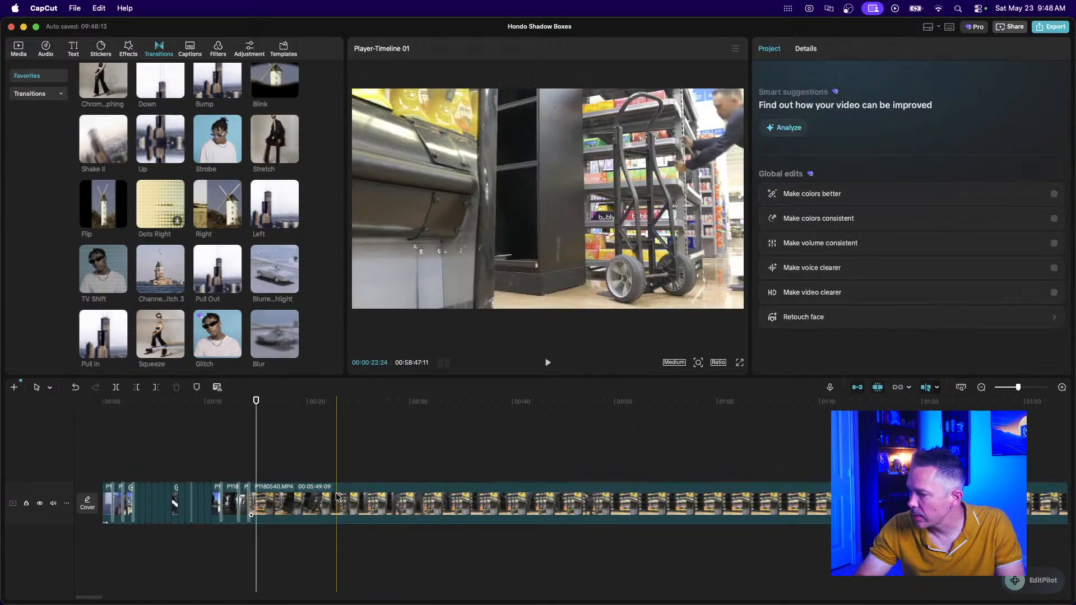
pyautogui.click(228, 468)
pyautogui.press('space')
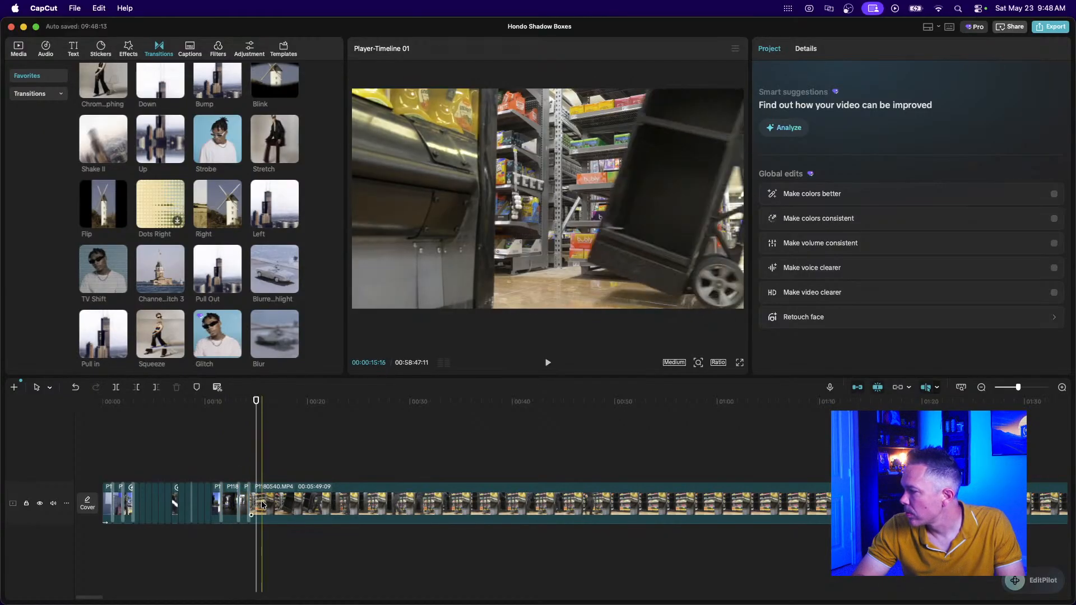
# Split P1180540 near 00:15 and again about two seconds before the first piece's end.
pyautogui.scroll(3, 263, 503)
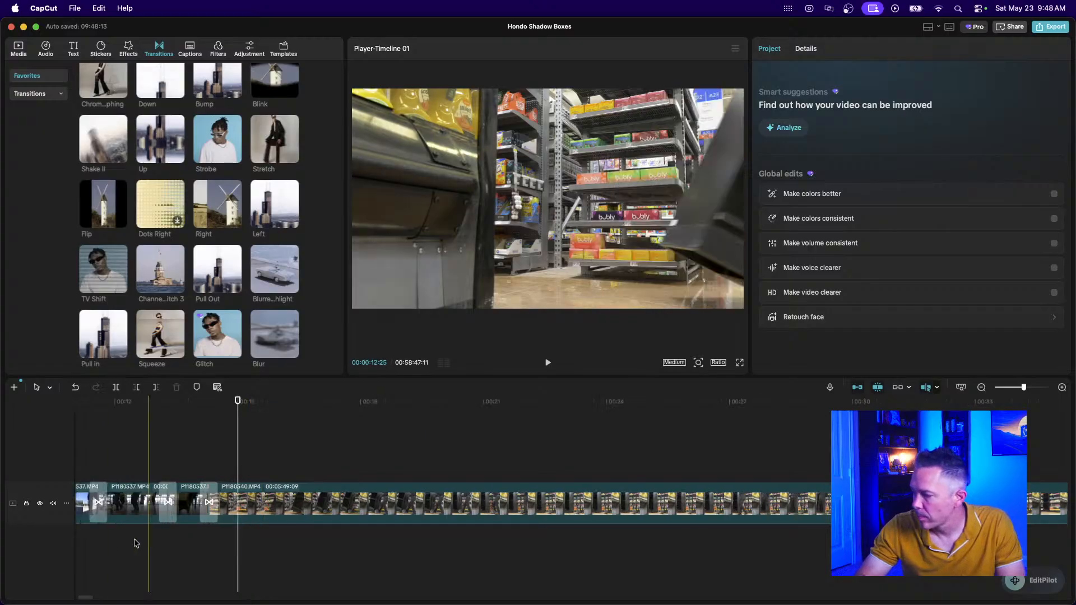
pyautogui.click(245, 499)
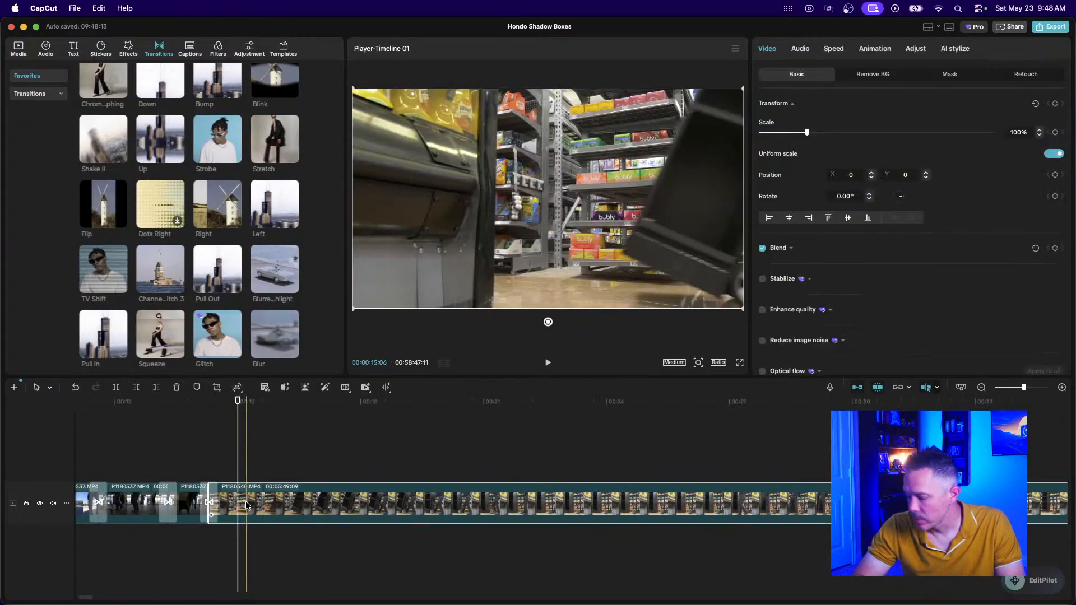
pyautogui.press('super+b')
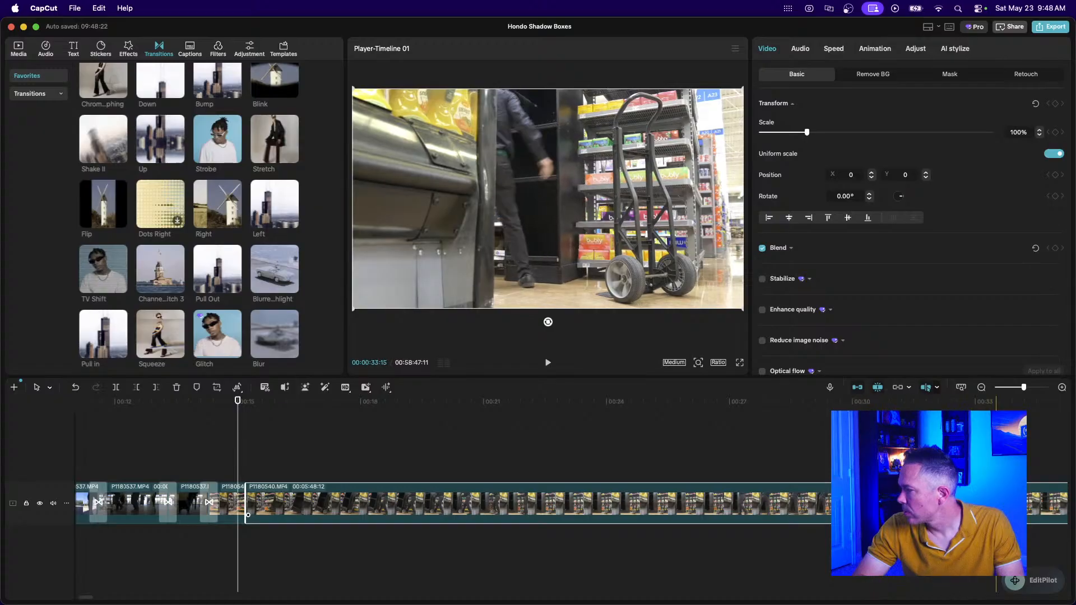
pyautogui.hscroll(3, 448, 504)
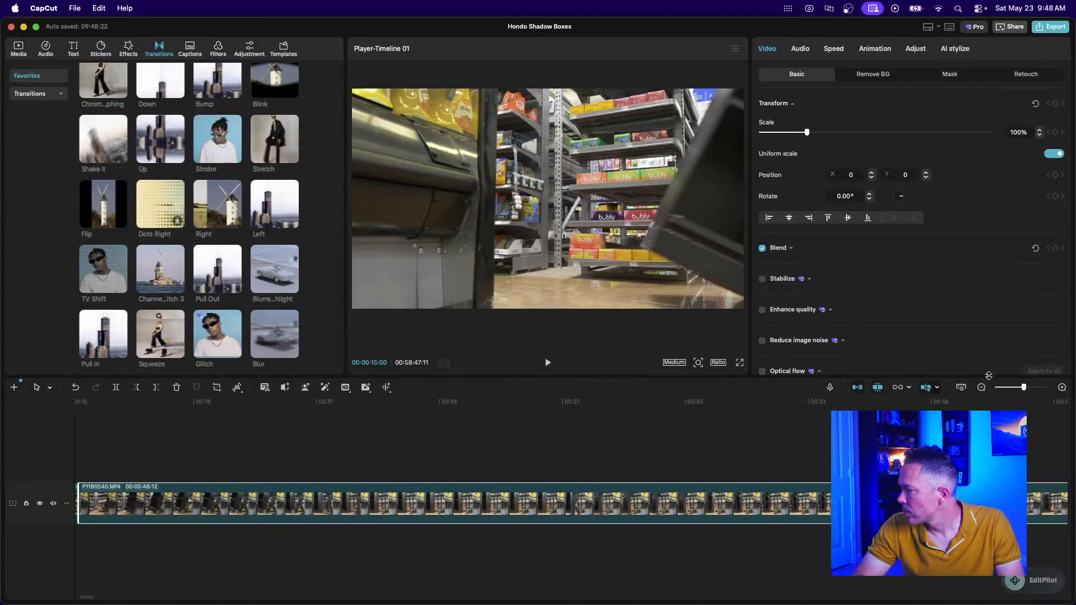
pyautogui.click(981, 387)
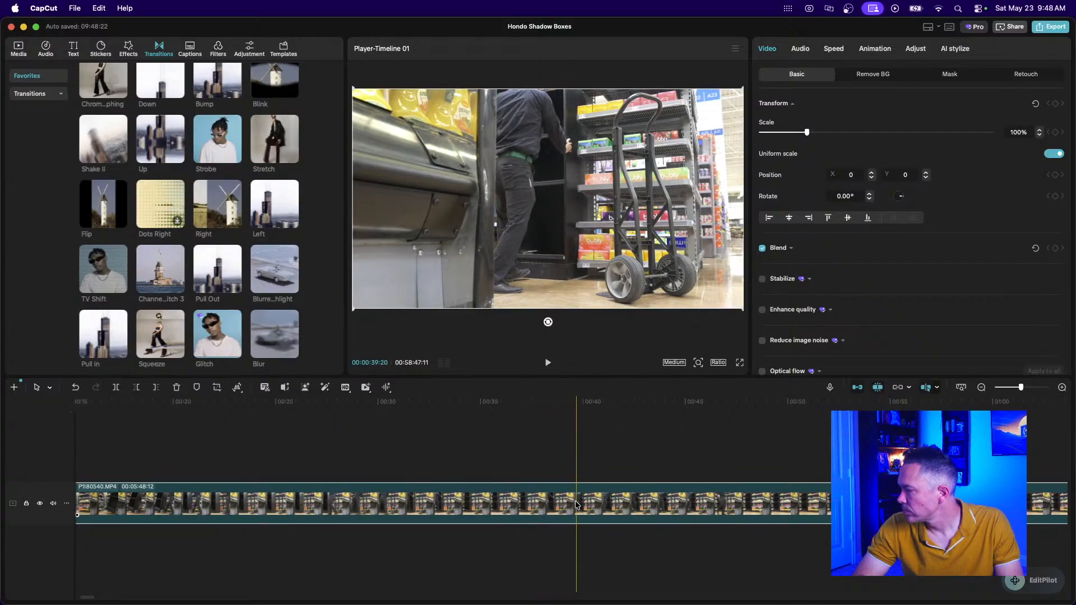
pyautogui.click(535, 504)
pyautogui.press('super+b')
# Delete the 22-second piece and trim the short P1180540 clip to 19 frames.
pyautogui.click(443, 503)
pyautogui.press('Delete')
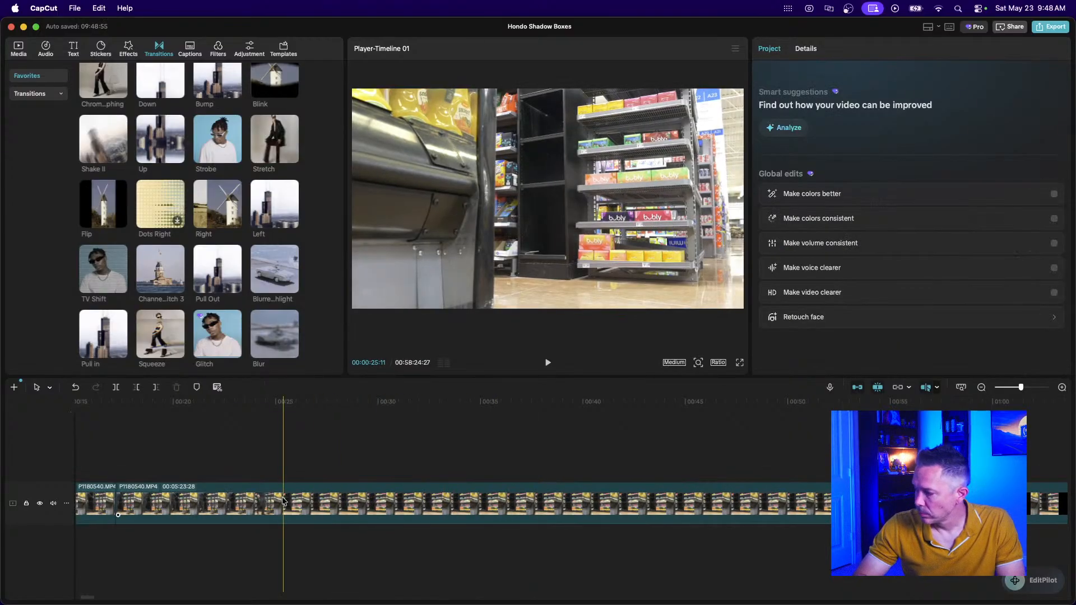
pyautogui.hscroll(-10, 351, 471)
pyautogui.click(334, 455)
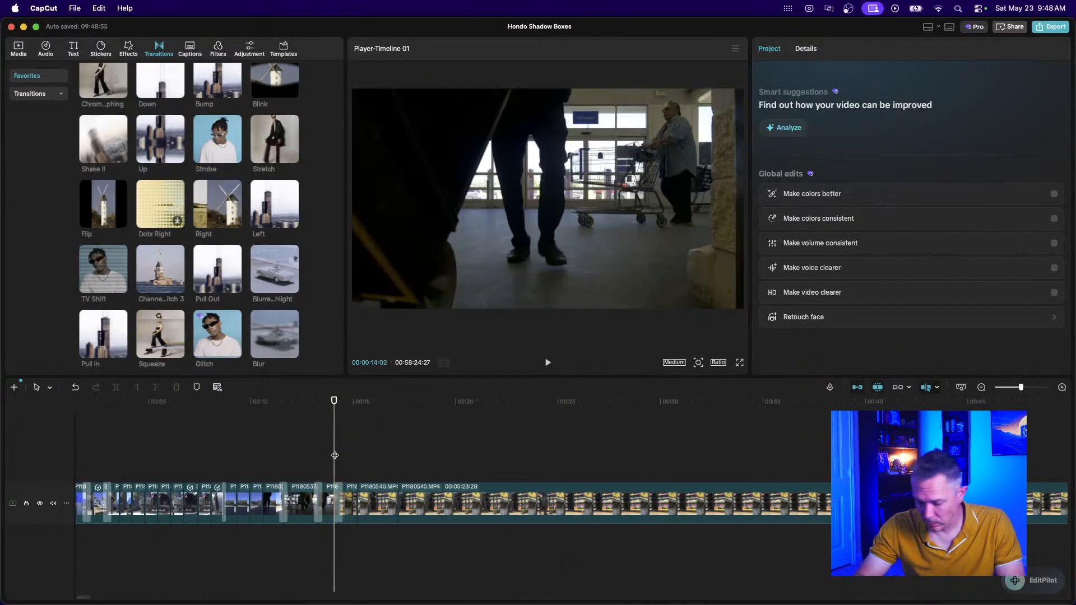
pyautogui.scroll(5, 335, 455)
pyautogui.click(494, 512)
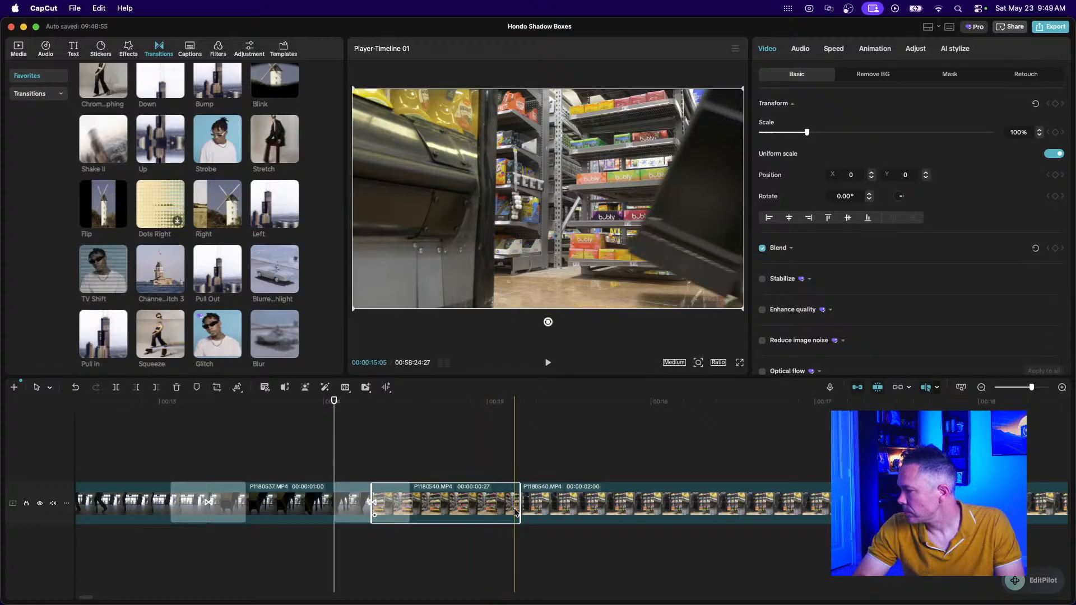
pyautogui.moveTo(515, 510)
pyautogui.mouseDown()
pyautogui.moveTo(493, 509)
pyautogui.moveTo(507, 510)
pyautogui.mouseUp()
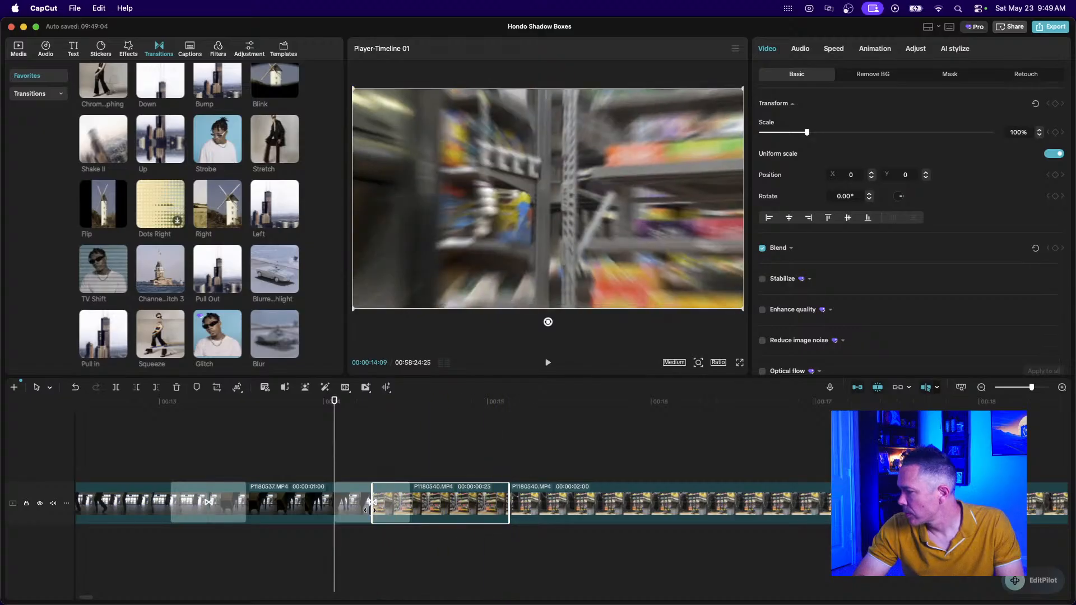
pyautogui.moveTo(371, 508); pyautogui.dragTo(395, 517)
pyautogui.scroll(5, 395, 514)
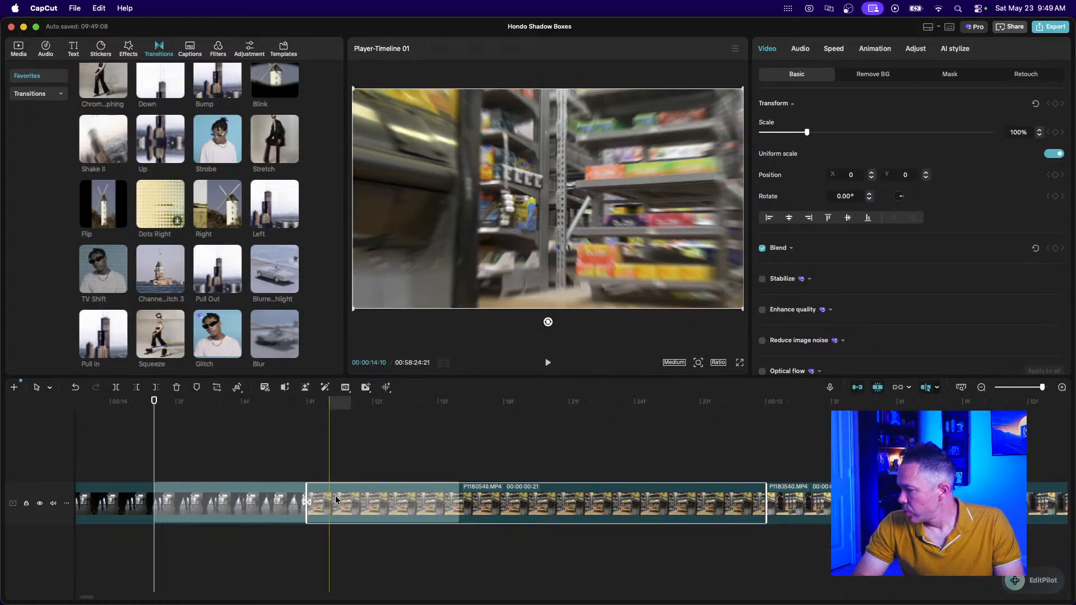
pyautogui.moveTo(308, 520); pyautogui.dragTo(352, 521)
pyautogui.click(304, 466)
pyautogui.press('space')
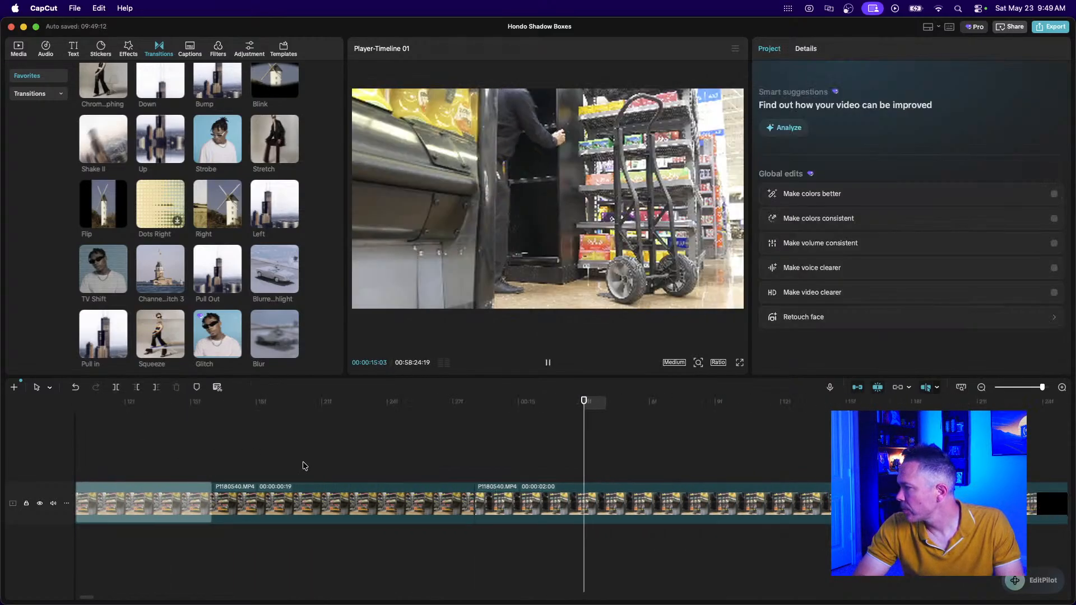
pyautogui.press('space')
pyautogui.click(982, 388)
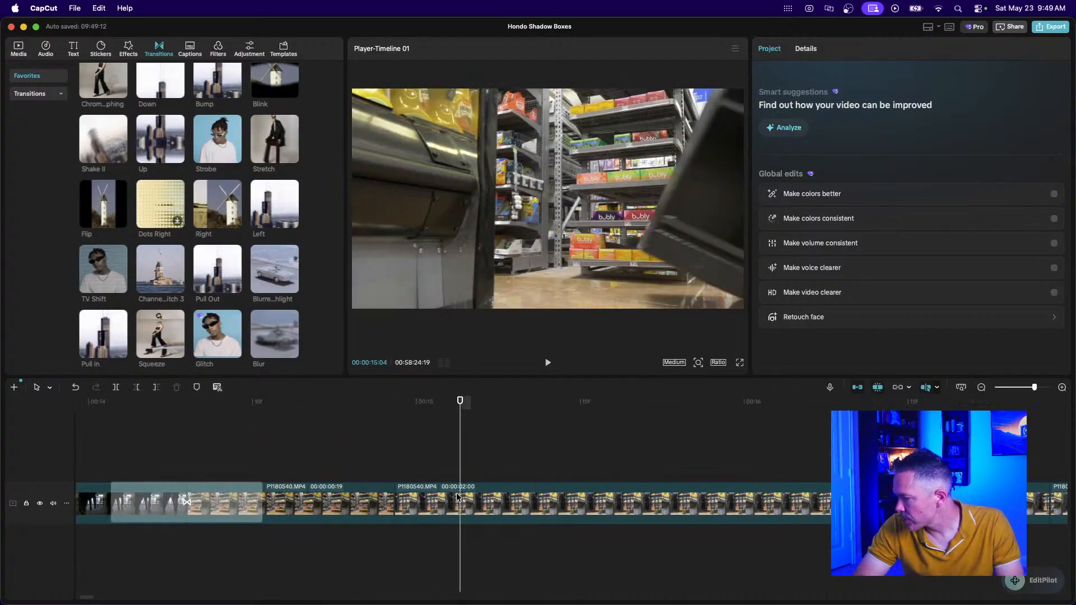
# Delete the unwanted middle clip and lengthen the second short clip to 19 frames.
pyautogui.click(468, 510)
pyautogui.hscroll(5, 542, 551)
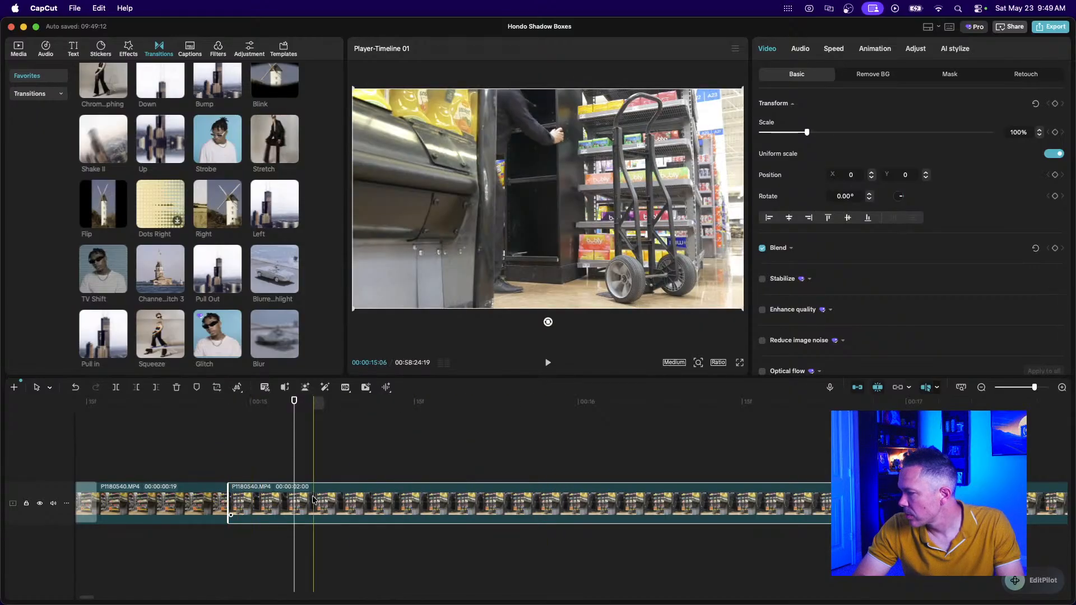
pyautogui.click(589, 496)
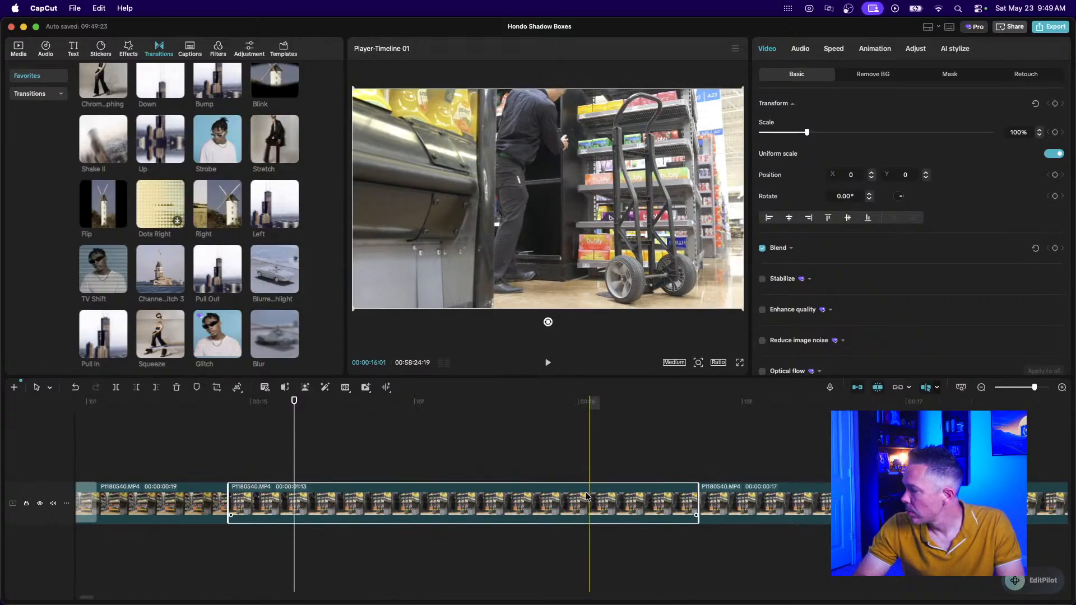
pyautogui.press('Delete')
pyautogui.click(267, 496)
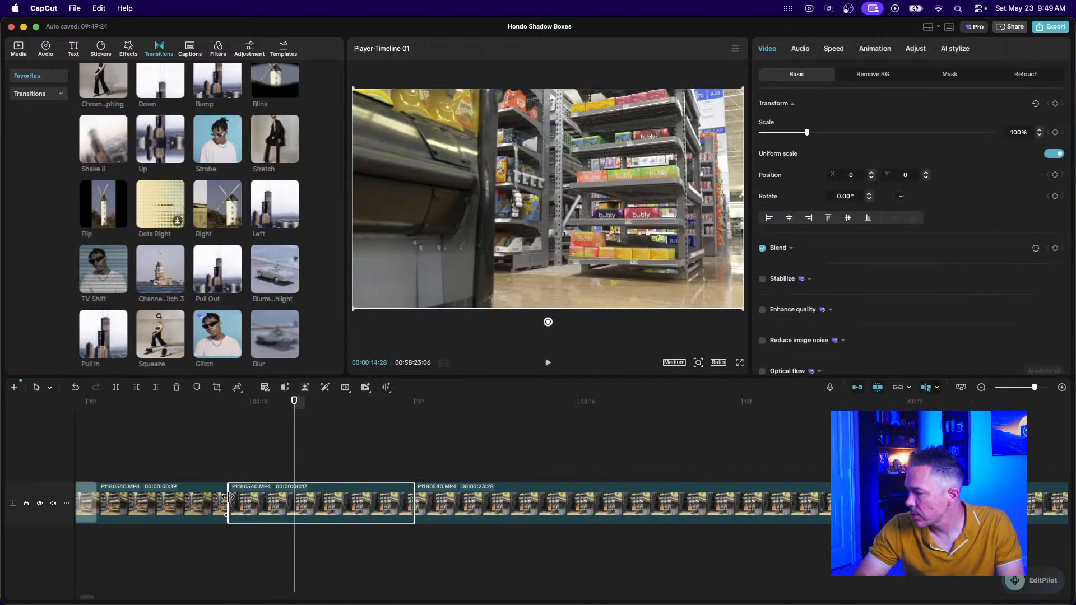
pyautogui.moveTo(230, 500); pyautogui.dragTo(205, 500)
pyautogui.click(134, 477)
pyautogui.press('space')
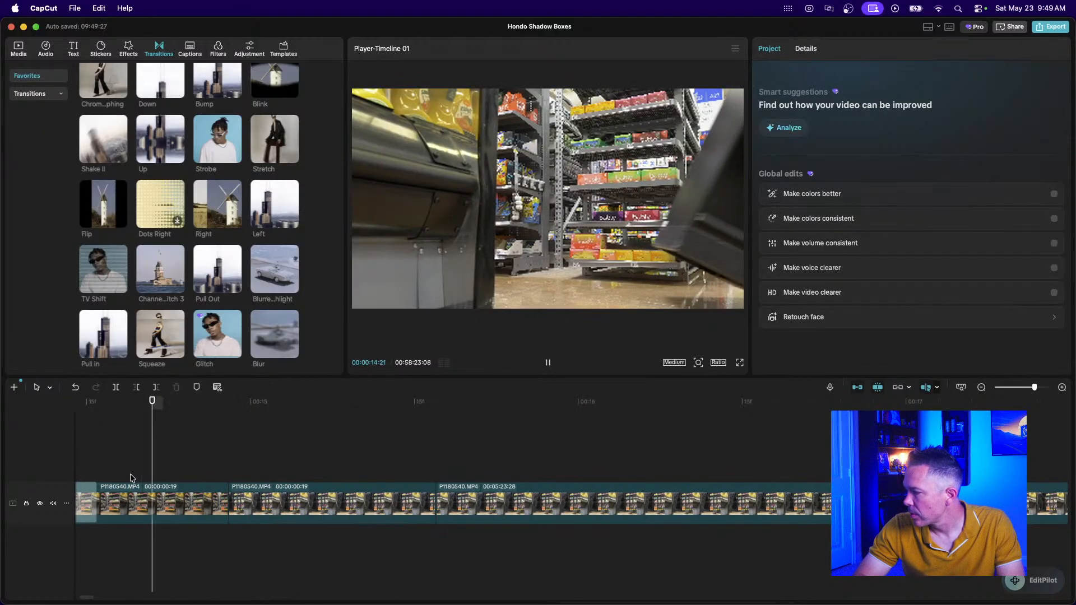
pyautogui.press('space')
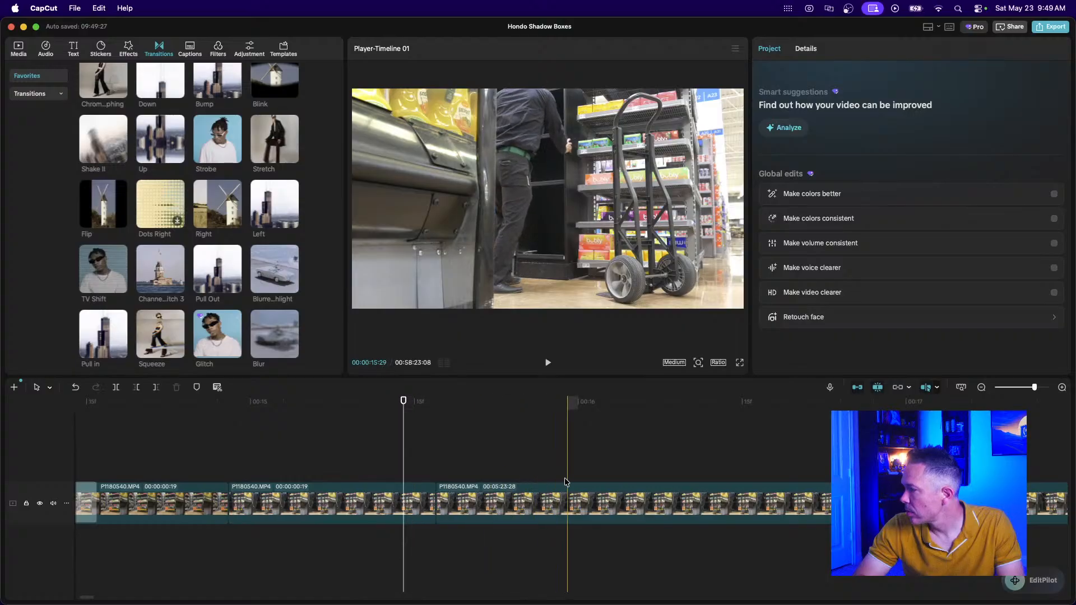
pyautogui.click(981, 387)
# Split the long remaining store clip and delete the unwanted left piece.
pyautogui.click(981, 387)
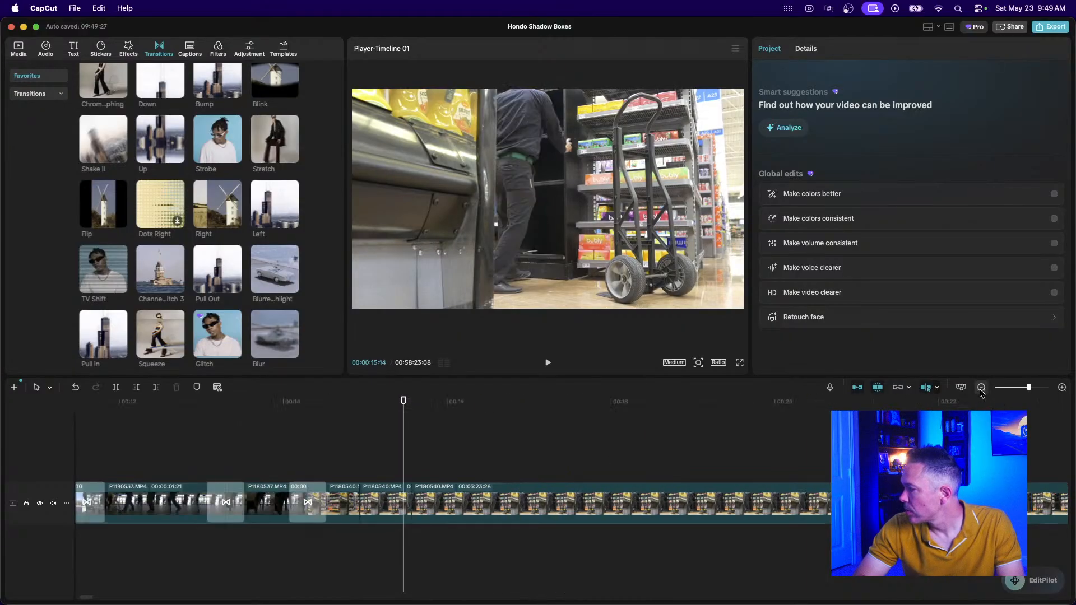
pyautogui.click(981, 387)
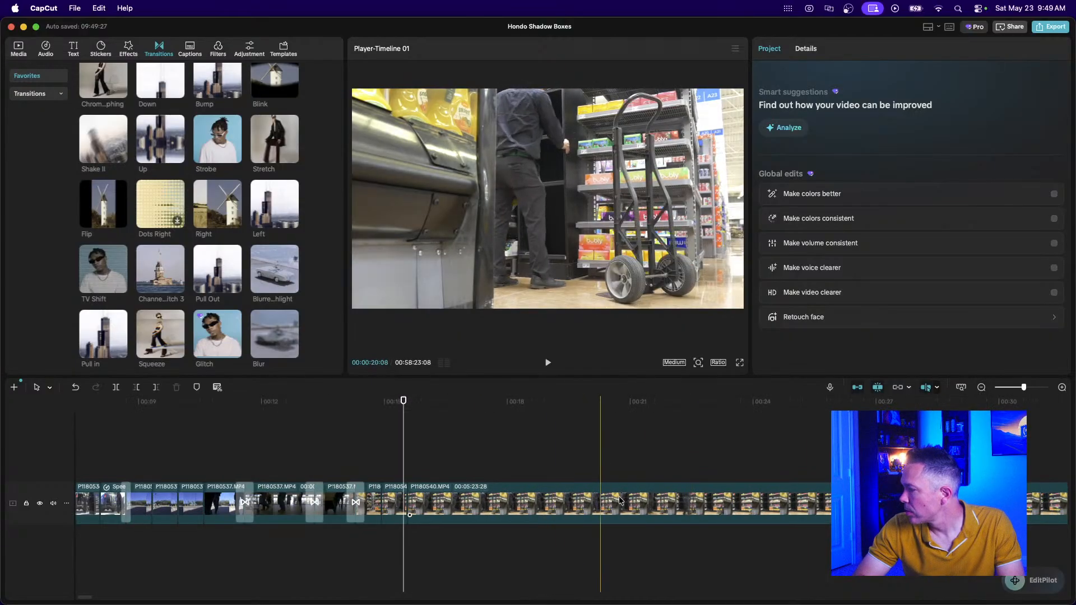
pyautogui.click(979, 388)
pyautogui.click(980, 389)
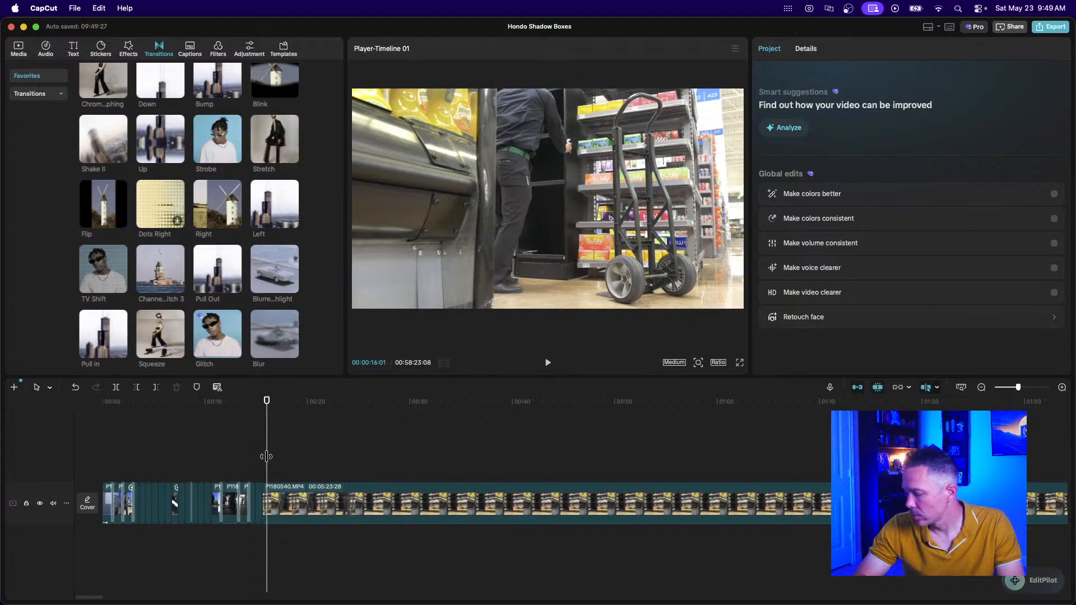
pyautogui.scroll(3, 266, 456)
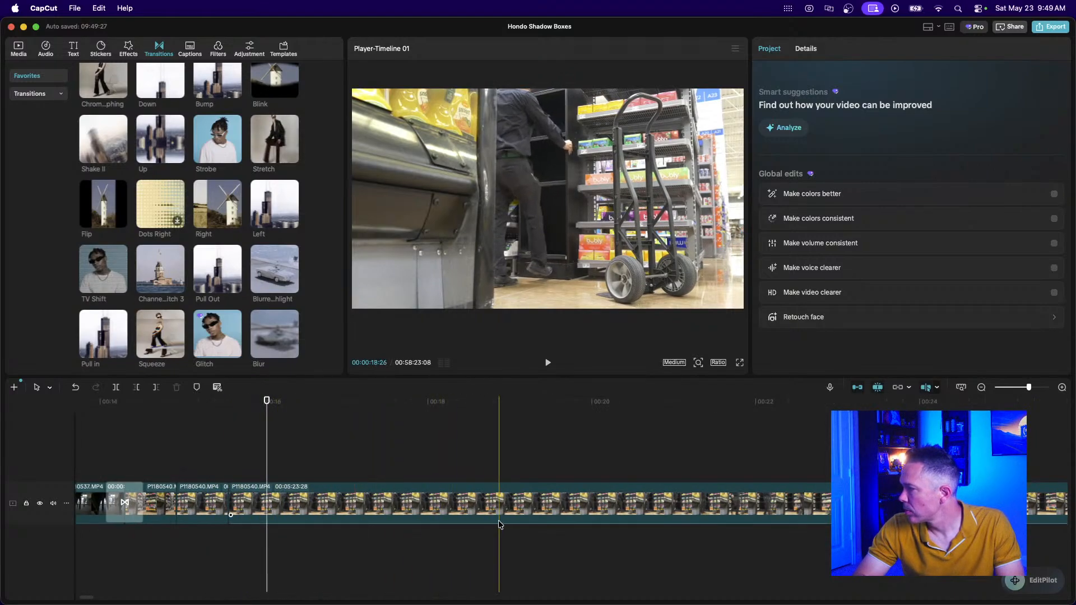
pyautogui.hscroll(5, 685, 516)
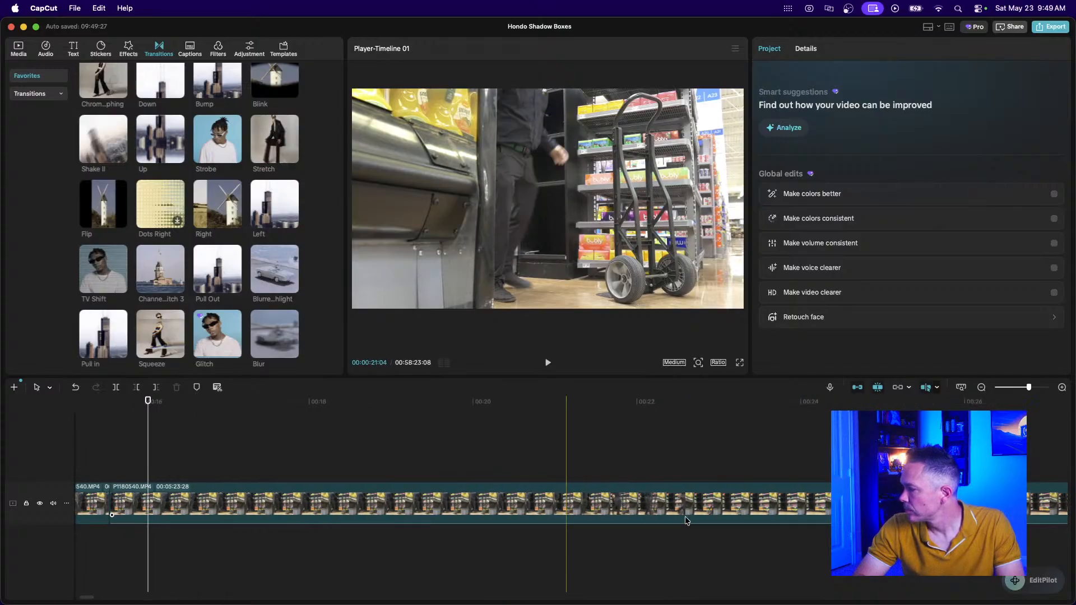
pyautogui.click(605, 507)
pyautogui.press('super+b')
pyautogui.click(505, 500)
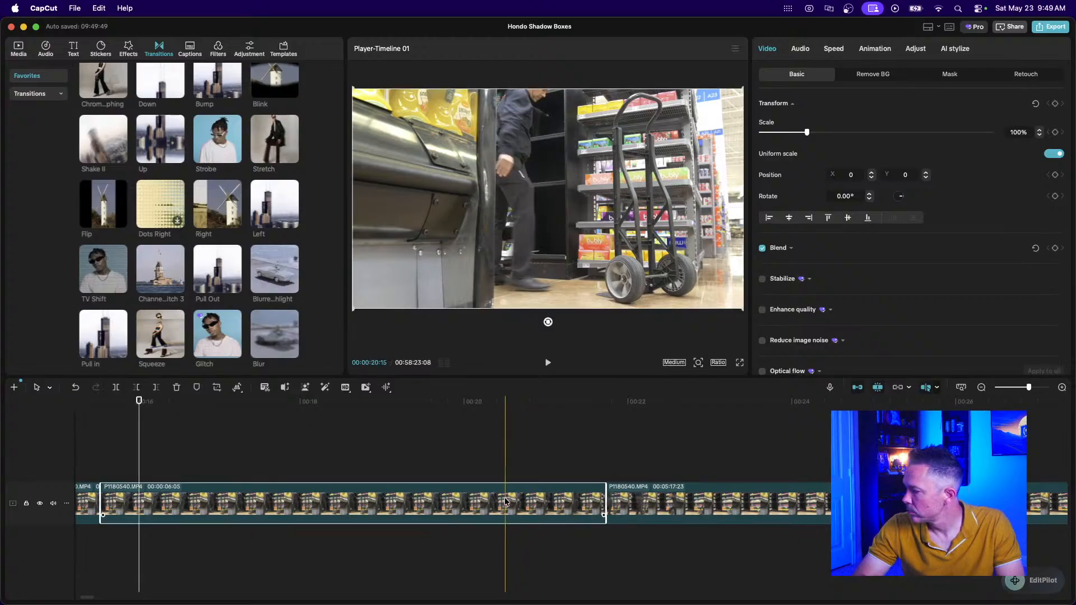
pyautogui.press('Delete')
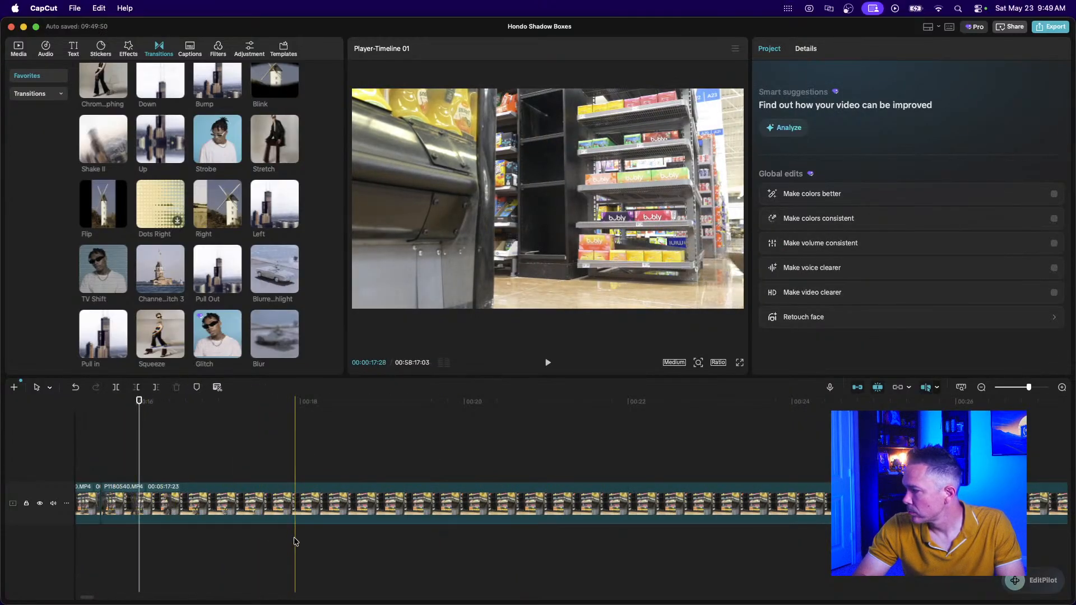
# Split the clip at 00:18 and trim it to about one second, leaving 00:05:15:10 behind.
pyautogui.click(300, 515)
pyautogui.press('super+b')
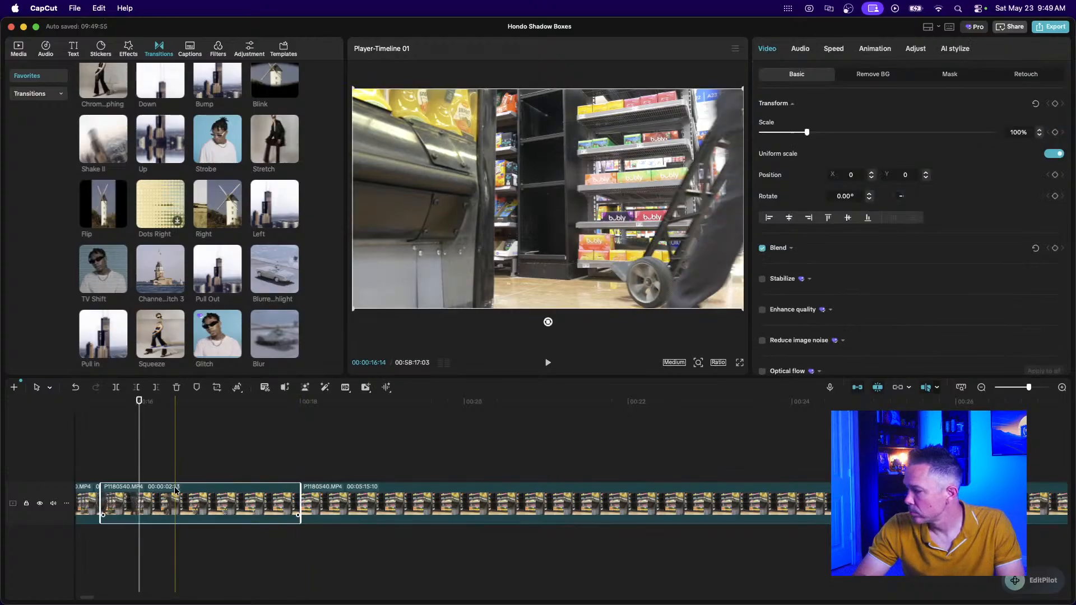
pyautogui.moveTo(103, 507); pyautogui.dragTo(195, 519)
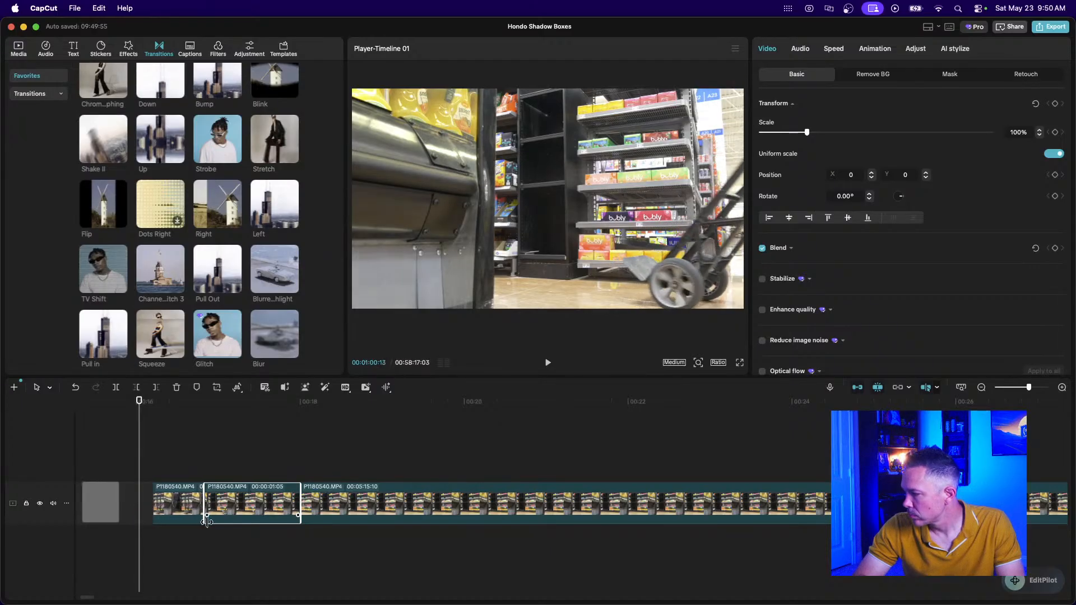
pyautogui.moveTo(211, 523); pyautogui.dragTo(146, 521)
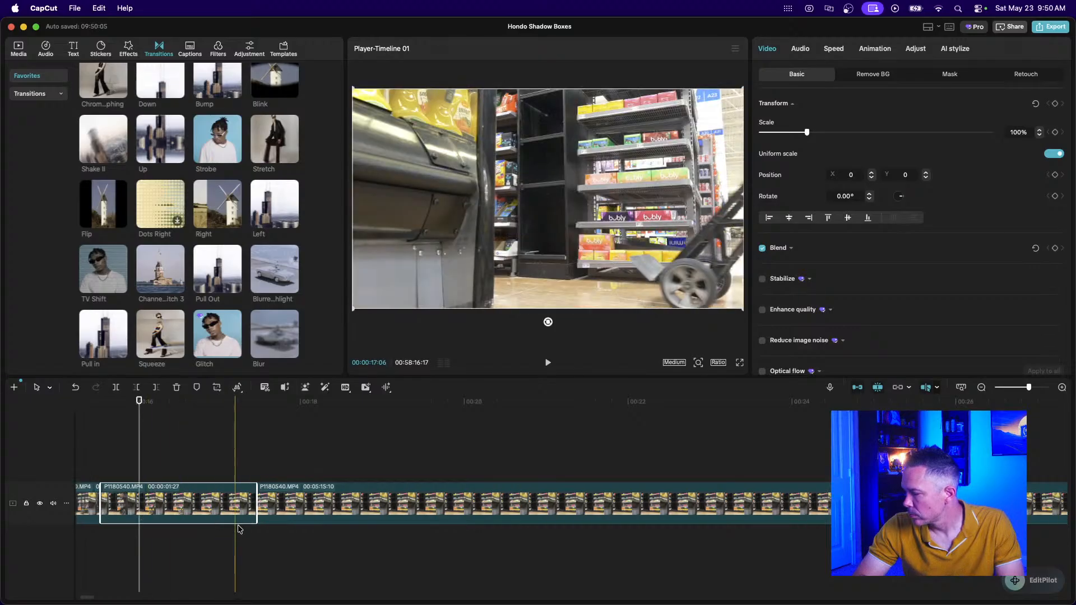
pyautogui.moveTo(257, 507); pyautogui.dragTo(180, 508)
pyautogui.hscroll(-3, 156, 539)
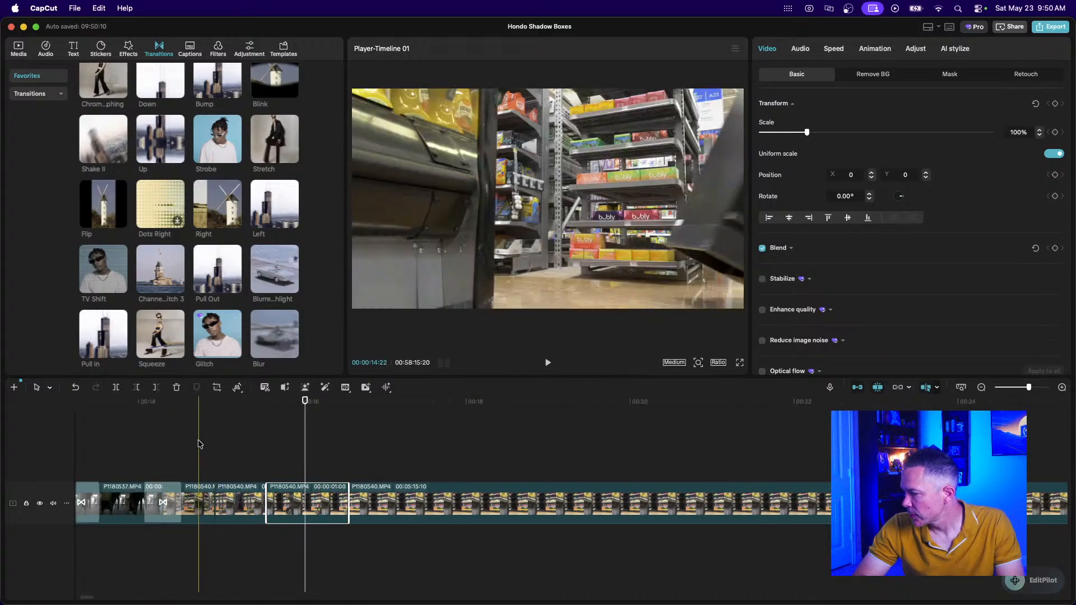
pyautogui.click(141, 446)
pyautogui.press('space')
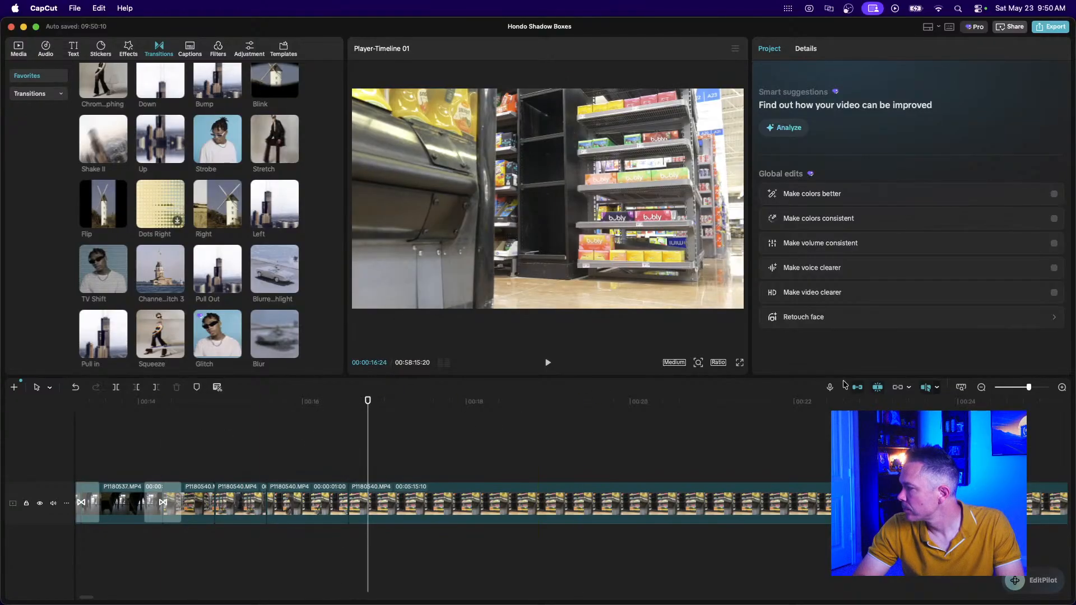
pyautogui.click(981, 388)
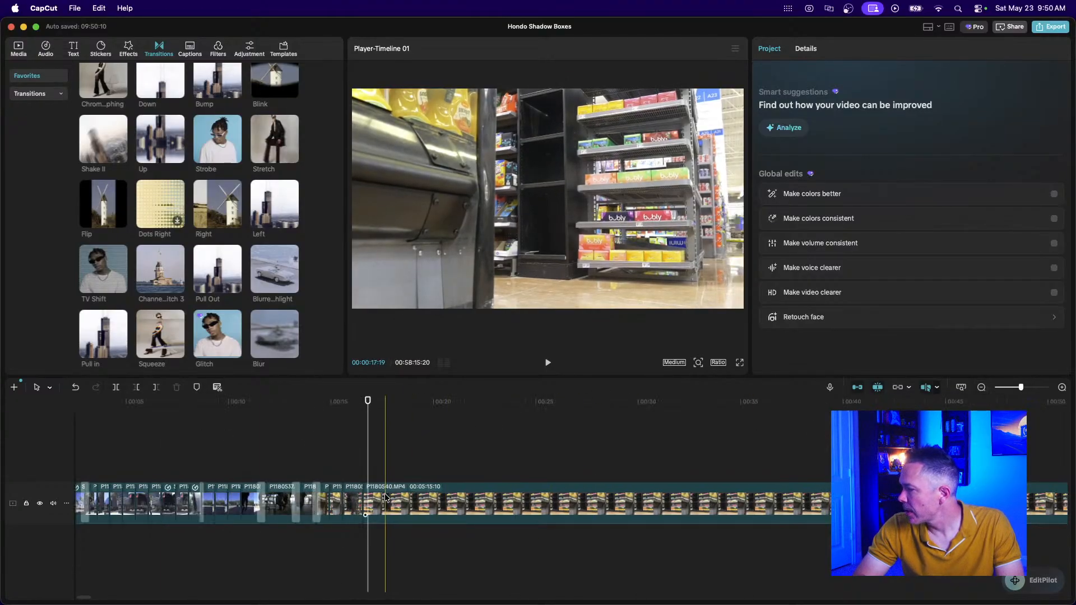
pyautogui.click(980, 387)
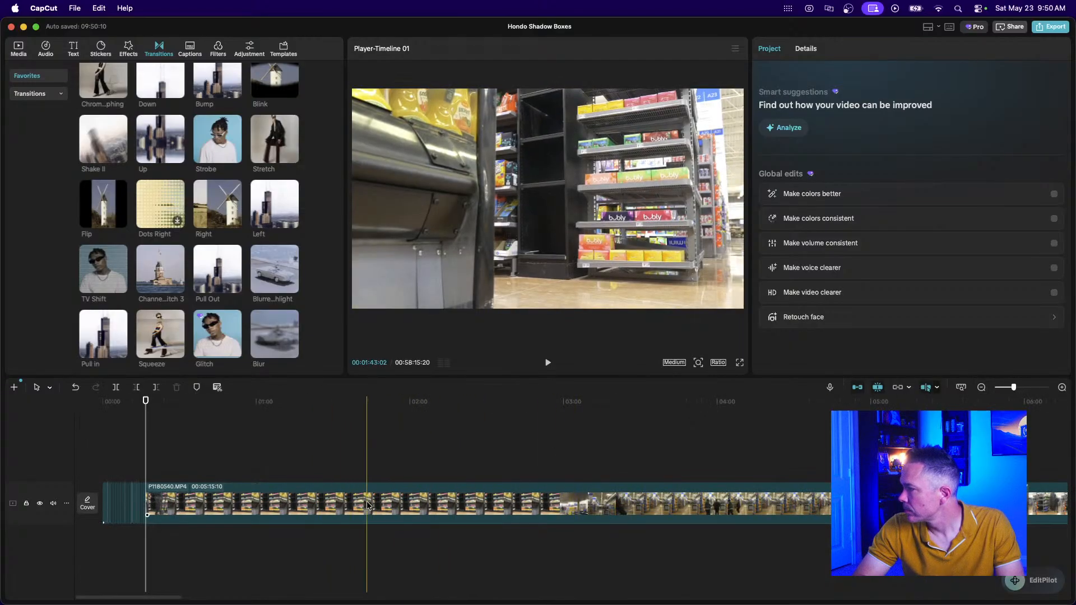
pyautogui.click(981, 387)
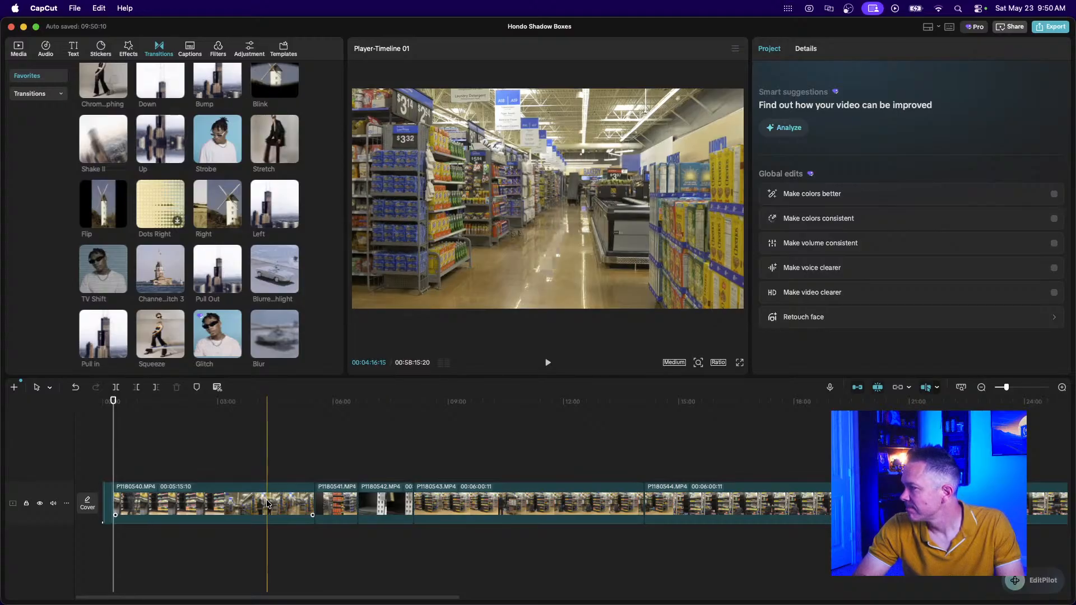
# Split the long P1180540 clip about four minutes in and delete the first piece.
pyautogui.click(268, 503)
pyautogui.press('super+b')
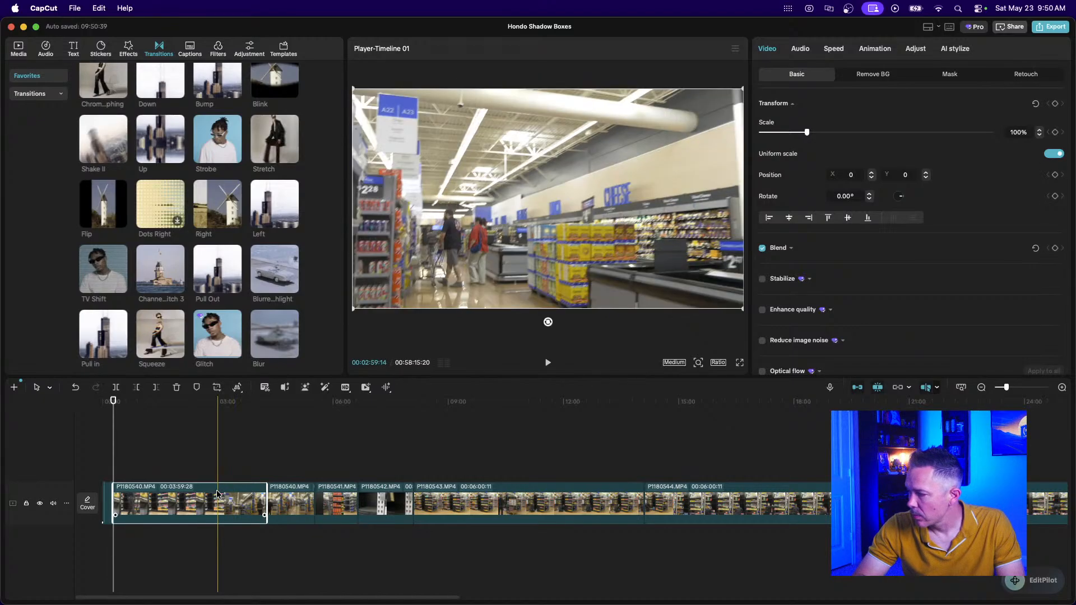
pyautogui.press('Delete')
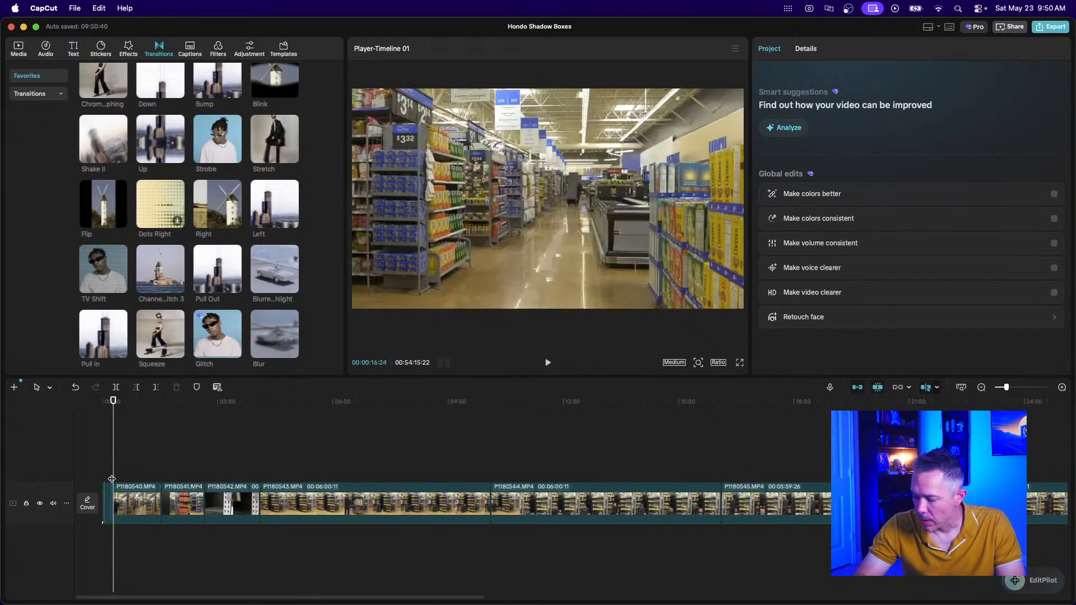
pyautogui.press('super+equal')
pyautogui.press('super+equal')
pyautogui.press('super+equal')
pyautogui.press('super+equal')
pyautogui.press('super+equal')
pyautogui.press('super+equal')
pyautogui.press('super+equal')
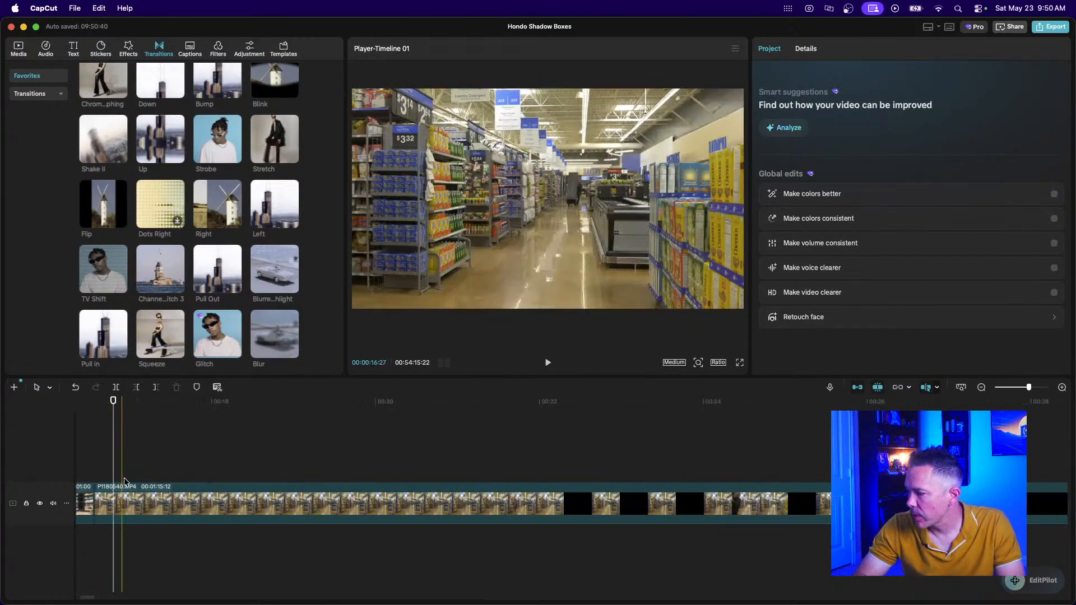
pyautogui.hscroll(-2, 124, 482)
# Place the Left transition after the one-second clip and preview it.
pyautogui.moveTo(271, 221)
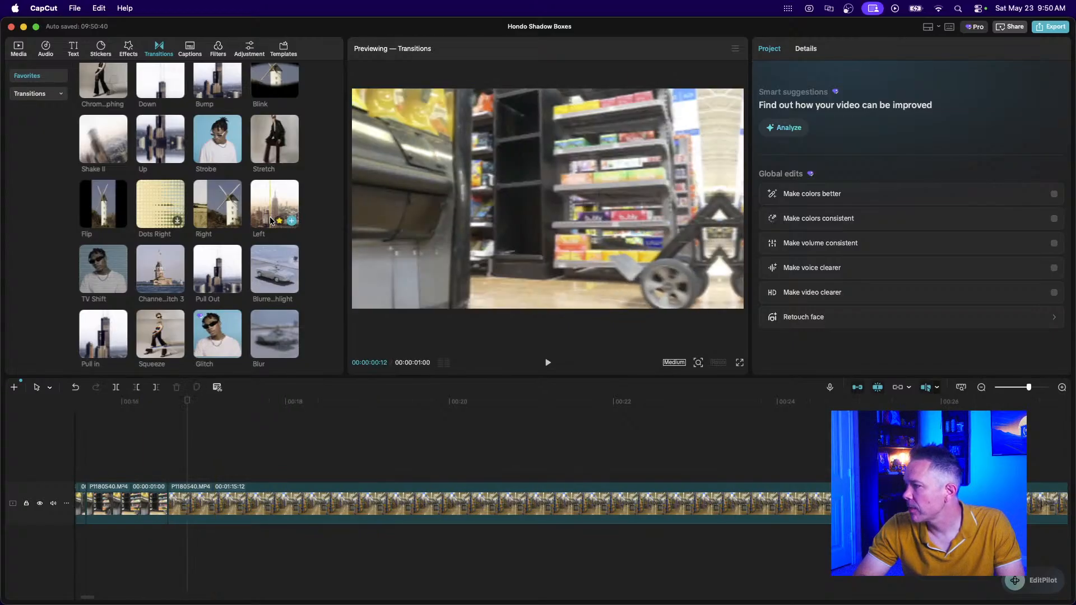
pyautogui.moveTo(272, 221); pyautogui.dragTo(163, 507)
pyautogui.click(110, 470)
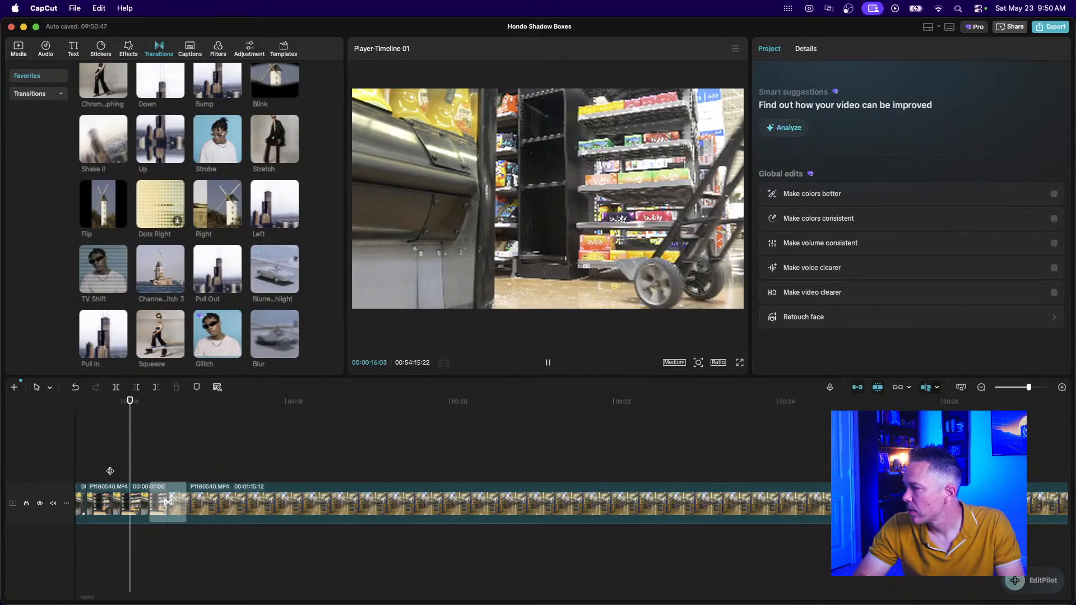
pyautogui.press('space')
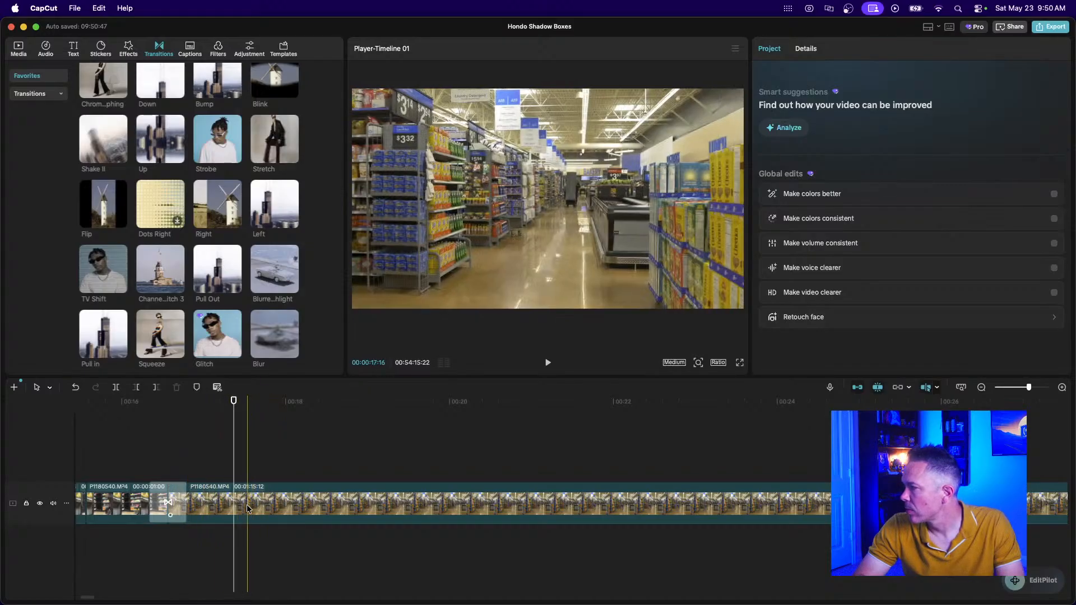
pyautogui.click(254, 508)
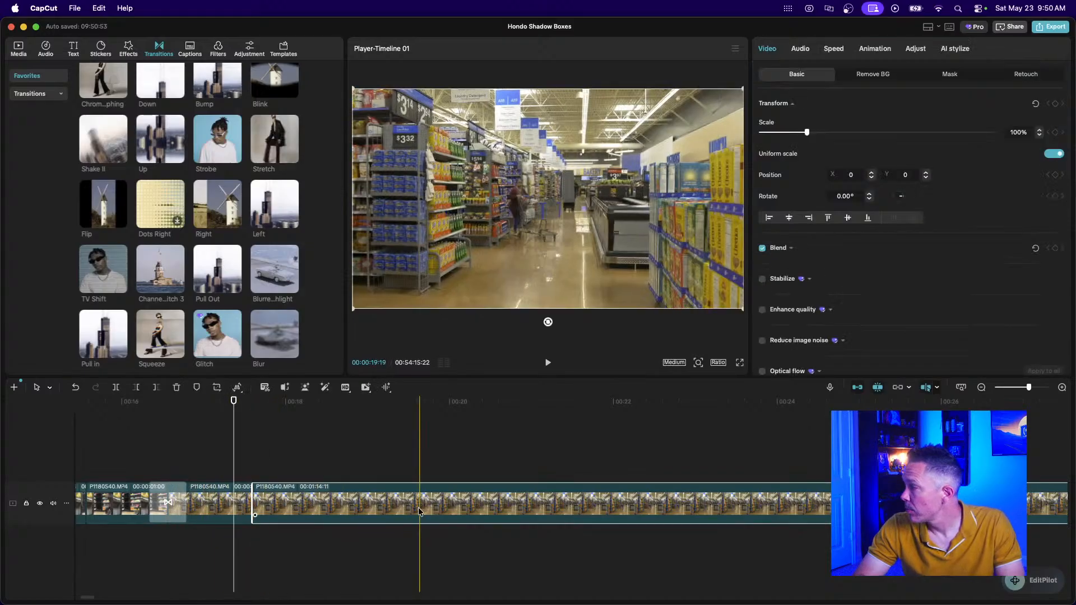
# Split off and delete the long unwanted stretch of store footage.
pyautogui.click(981, 388)
pyautogui.click(982, 387)
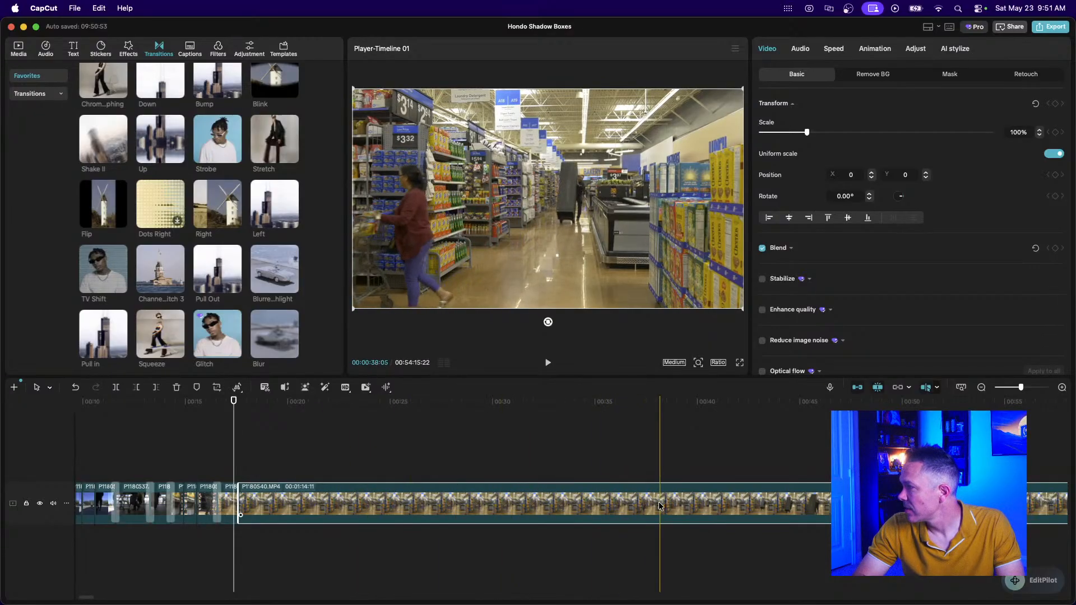
pyautogui.hscroll(5, 695, 502)
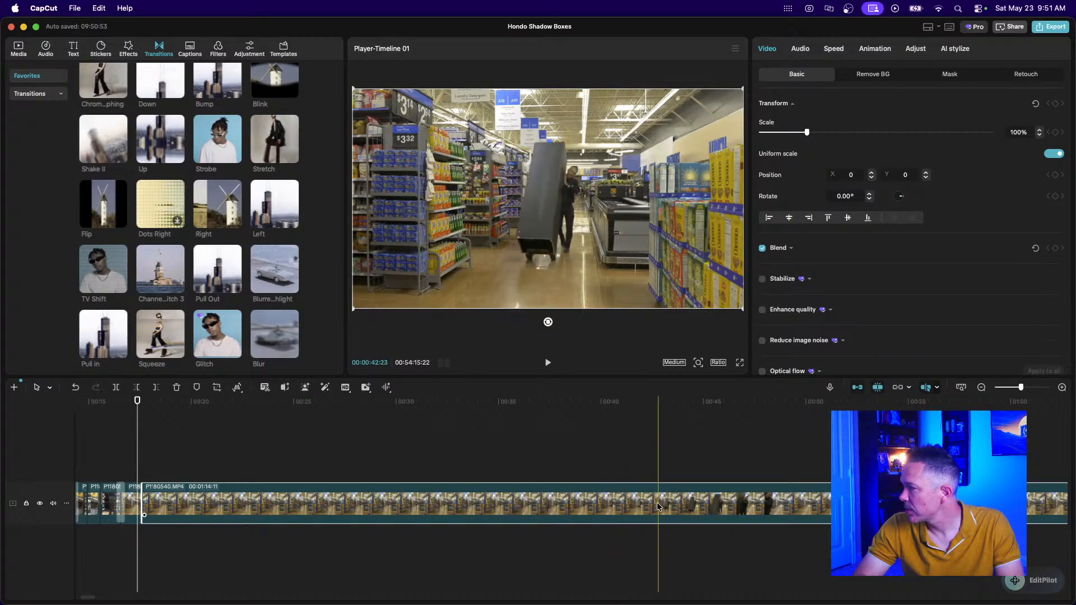
pyautogui.press('super+b')
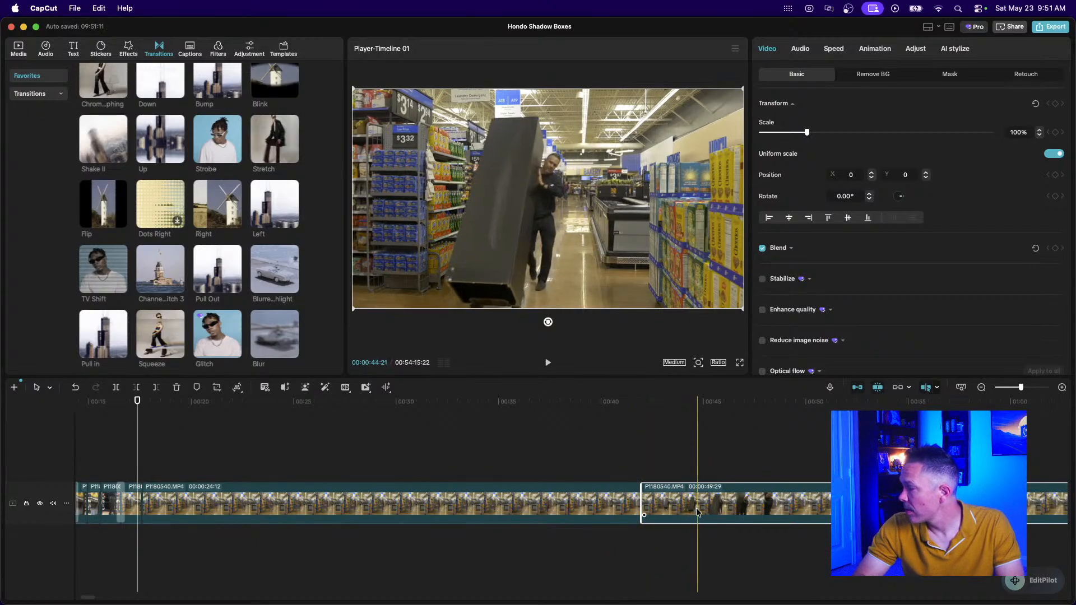
pyautogui.click(534, 512)
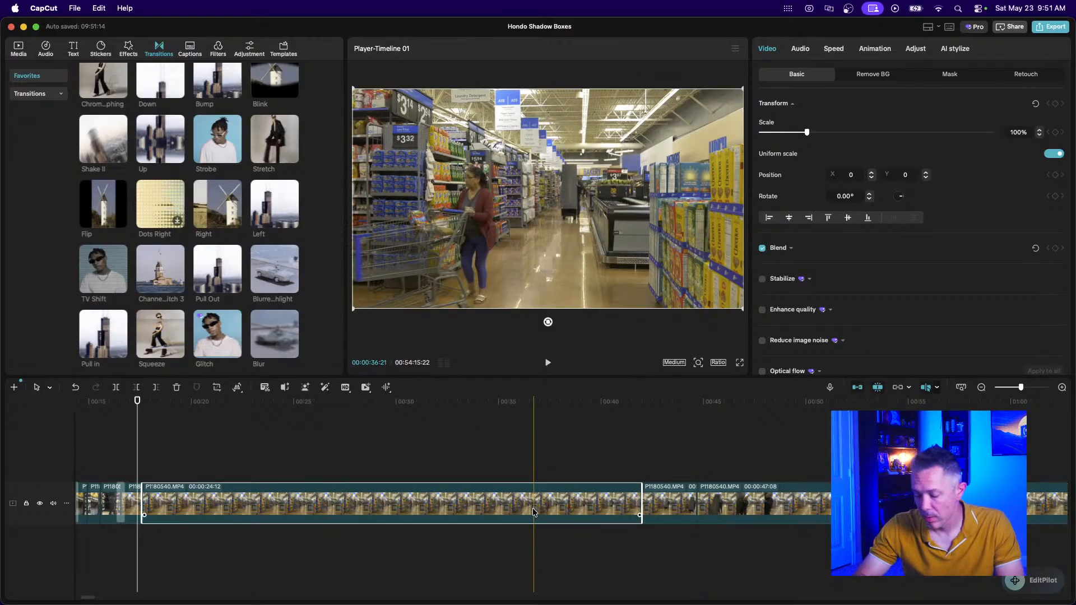
pyautogui.press('Delete')
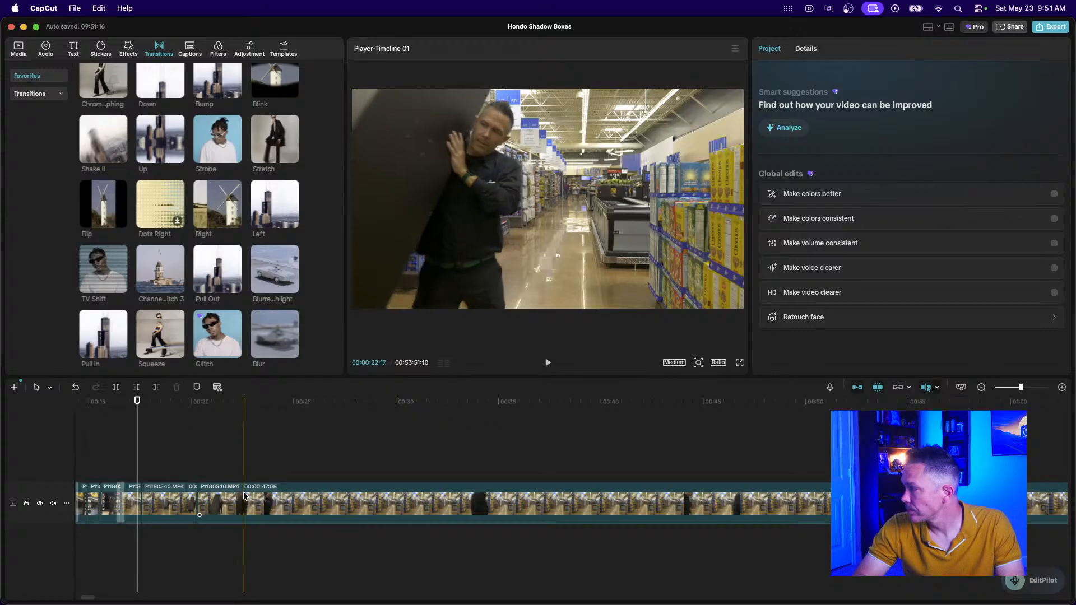
# Split the next P1180540 clip and delete the piece before the cut.
pyautogui.click(275, 500)
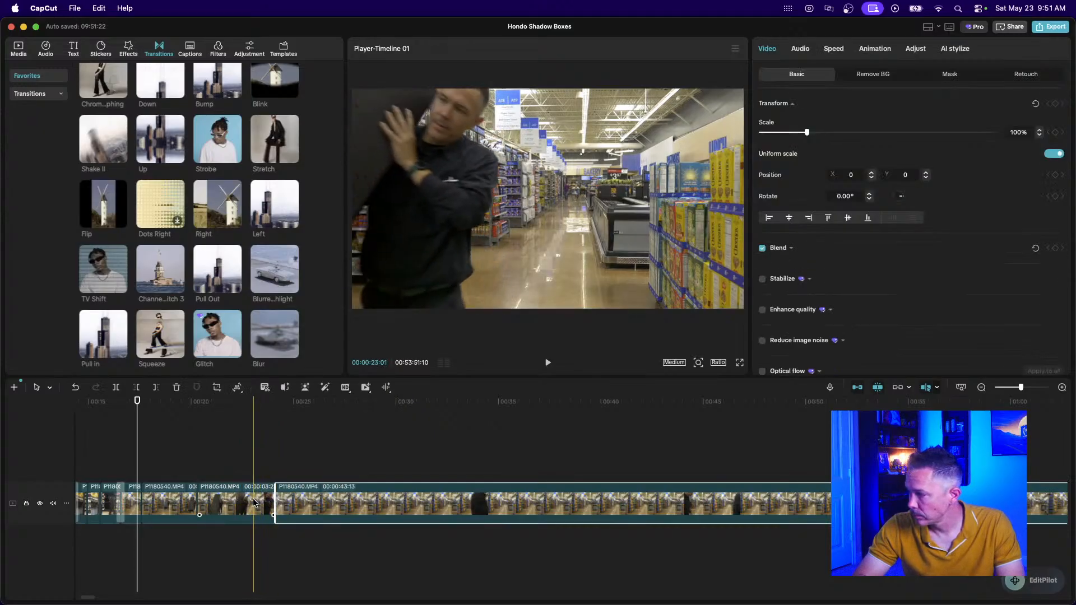
pyautogui.press('super+b')
pyautogui.click(212, 500)
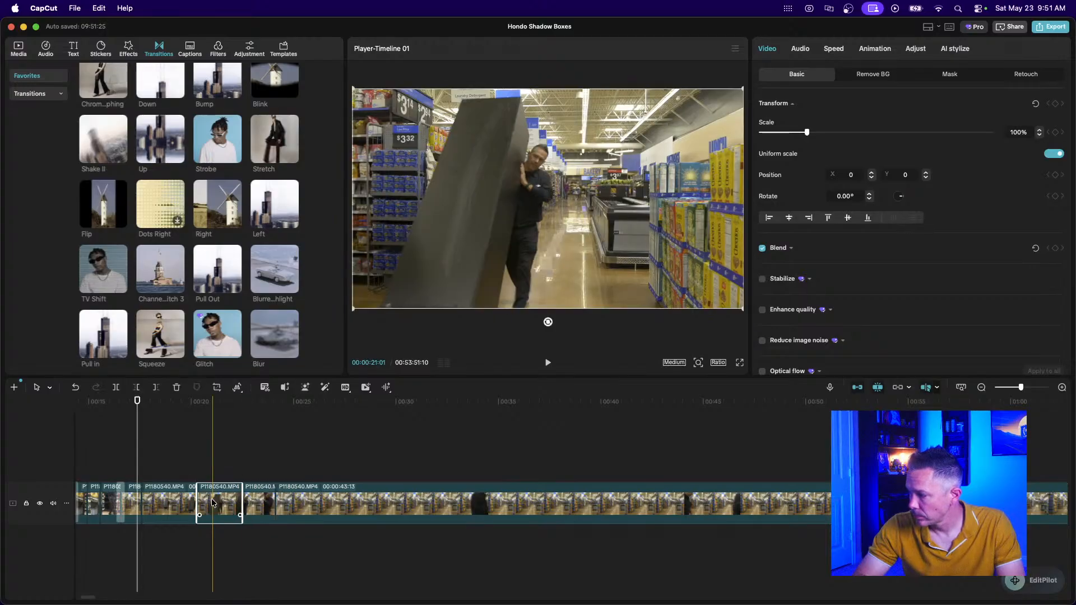
pyautogui.press('Delete')
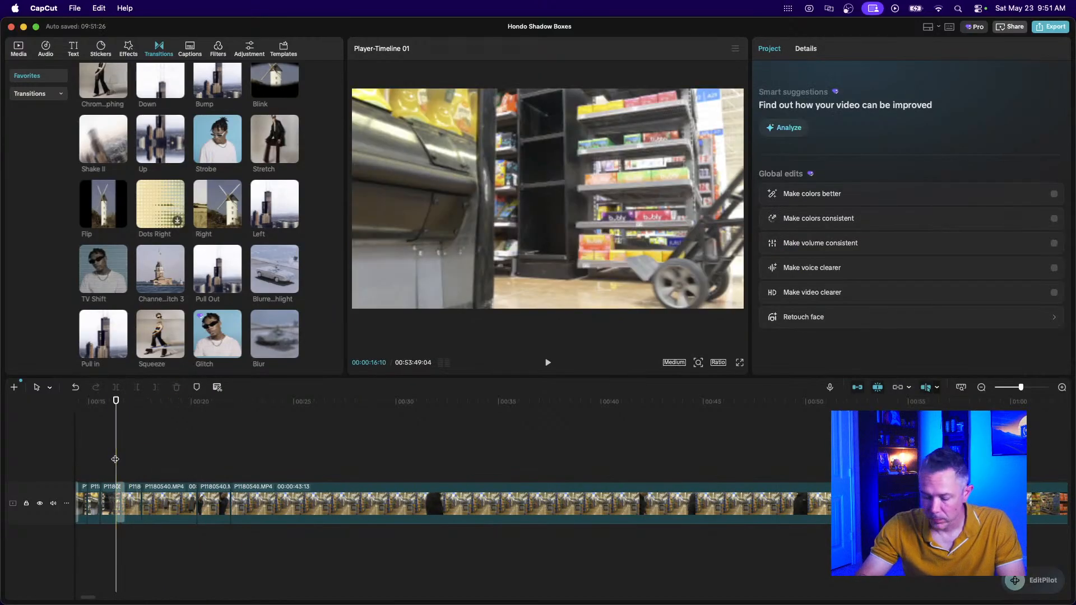
pyautogui.scroll(5, 115, 459)
pyautogui.press('space')
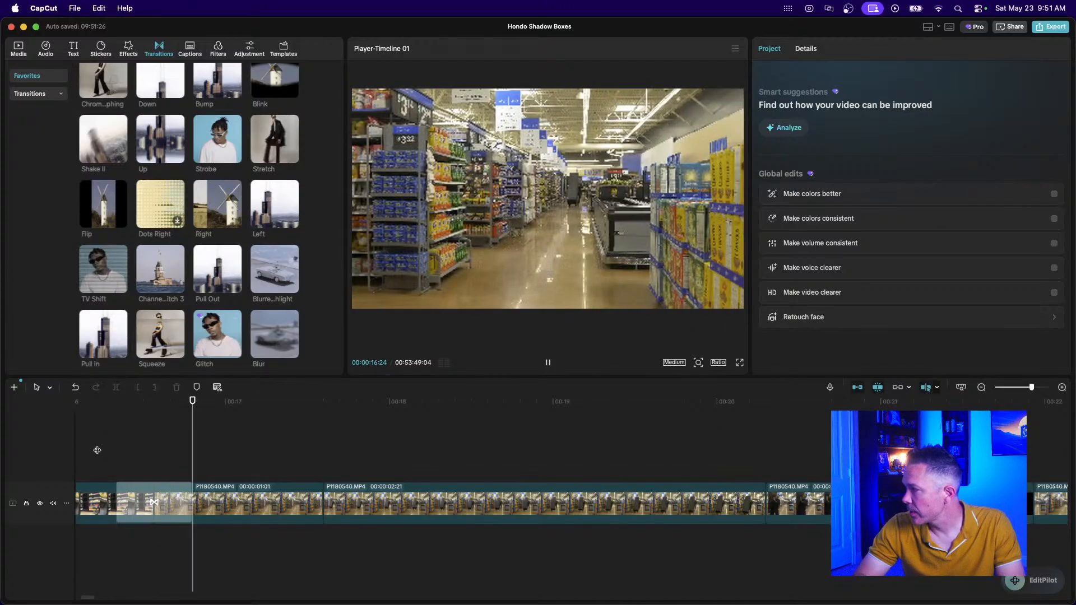
# Trim the first short clip's end down to 19 frames.
pyautogui.click(254, 510)
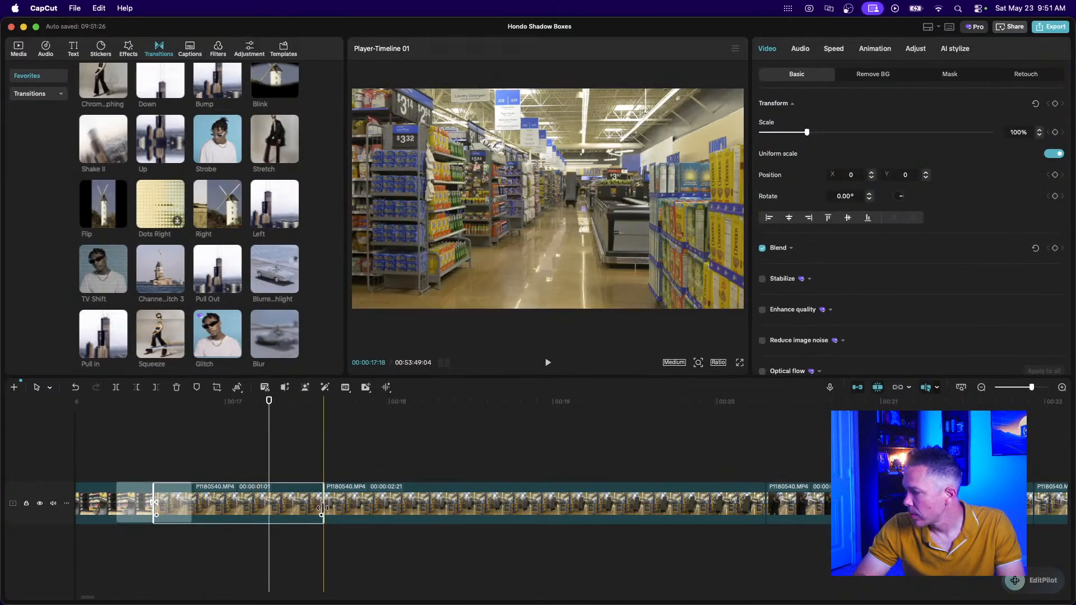
pyautogui.moveTo(322, 507); pyautogui.dragTo(268, 511)
pyautogui.press('super+equal')
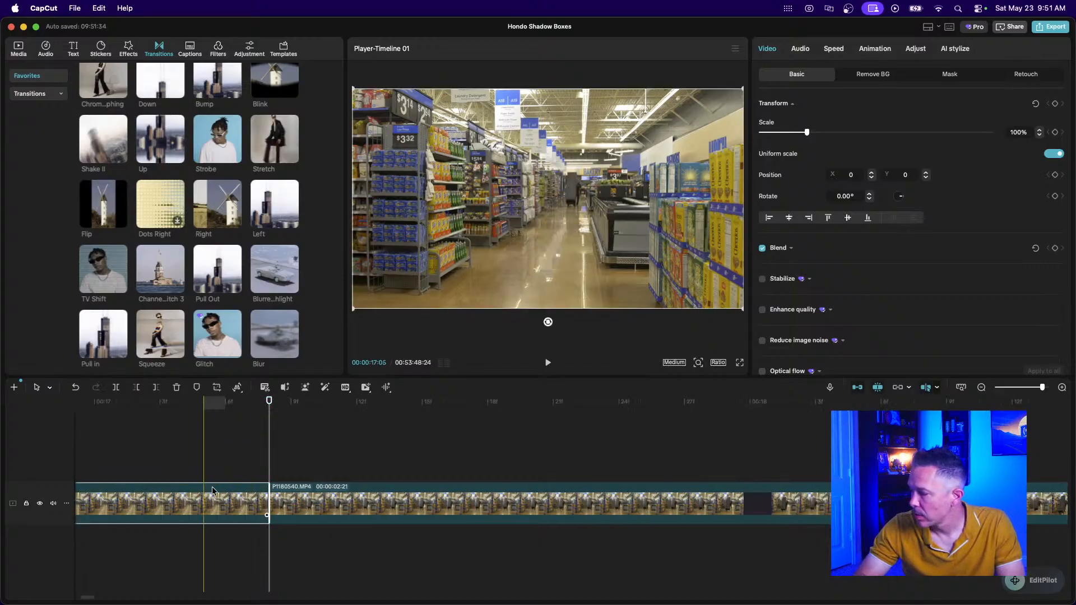
pyautogui.press('super+equal')
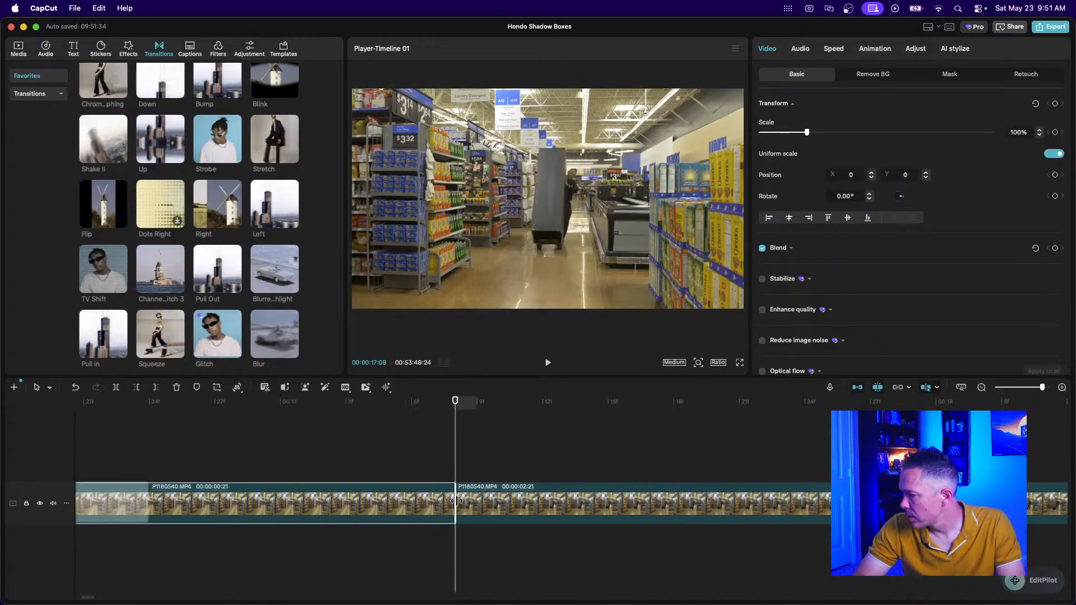
pyautogui.moveTo(455, 500); pyautogui.dragTo(412, 503)
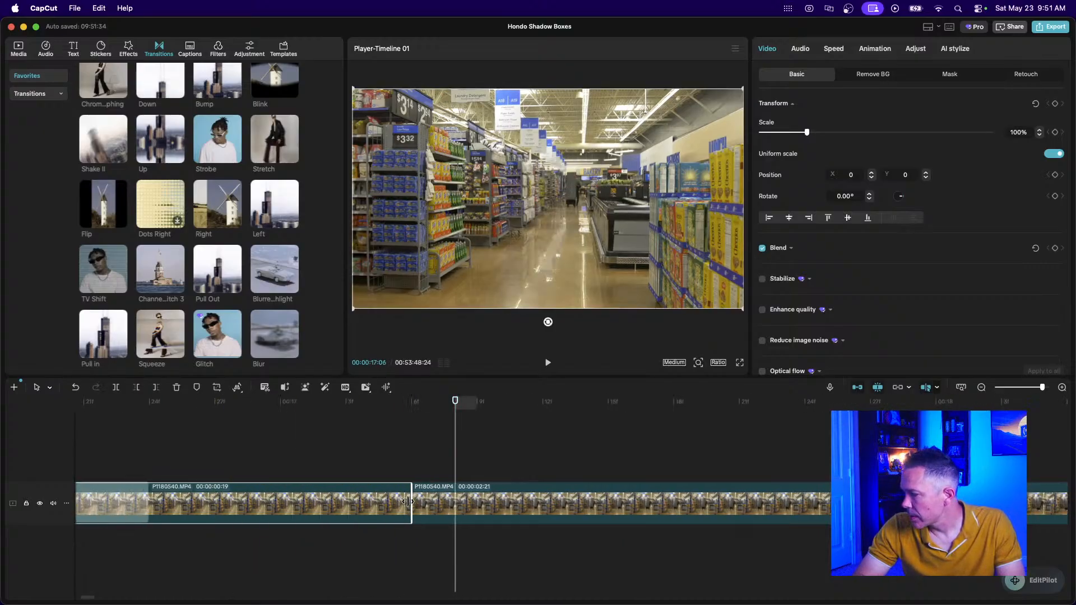
# Cut the 1:03 clip's end back to under one second.
pyautogui.click(497, 503)
pyautogui.hscroll(10, 497, 502)
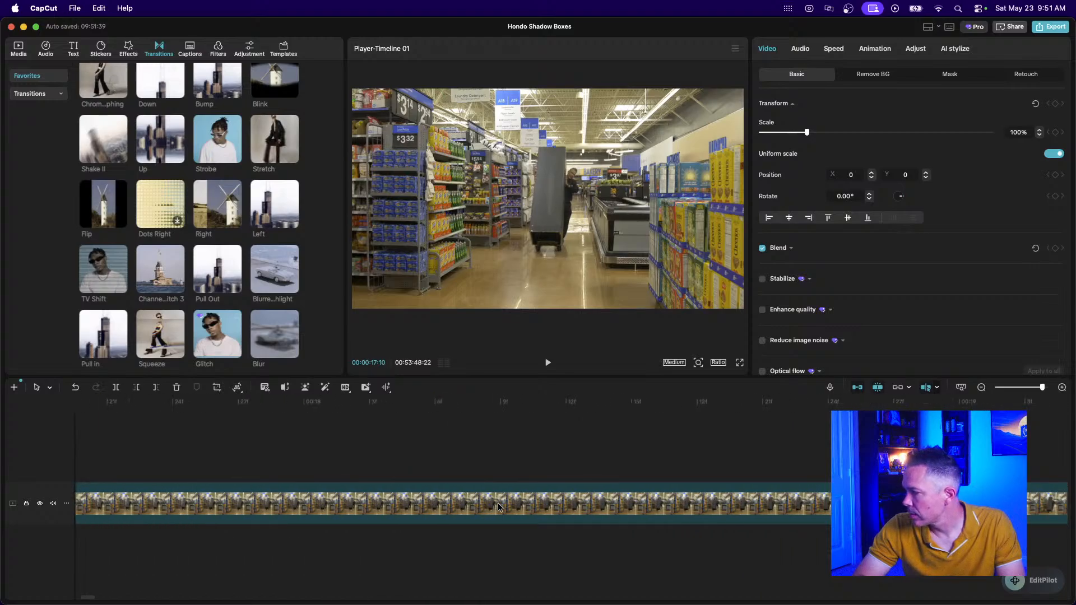
pyautogui.click(981, 387)
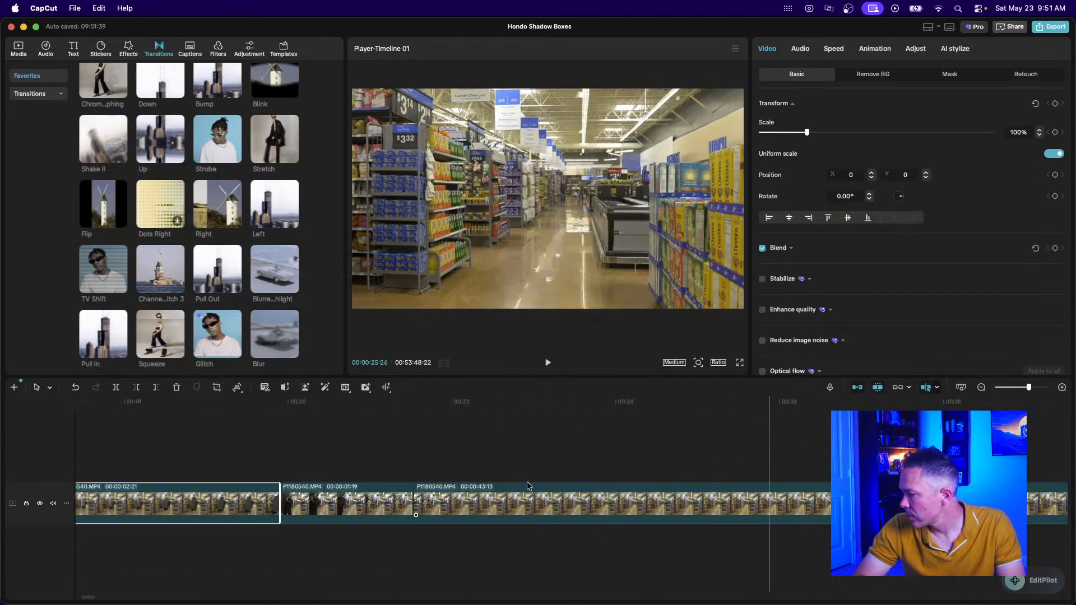
pyautogui.click(394, 501)
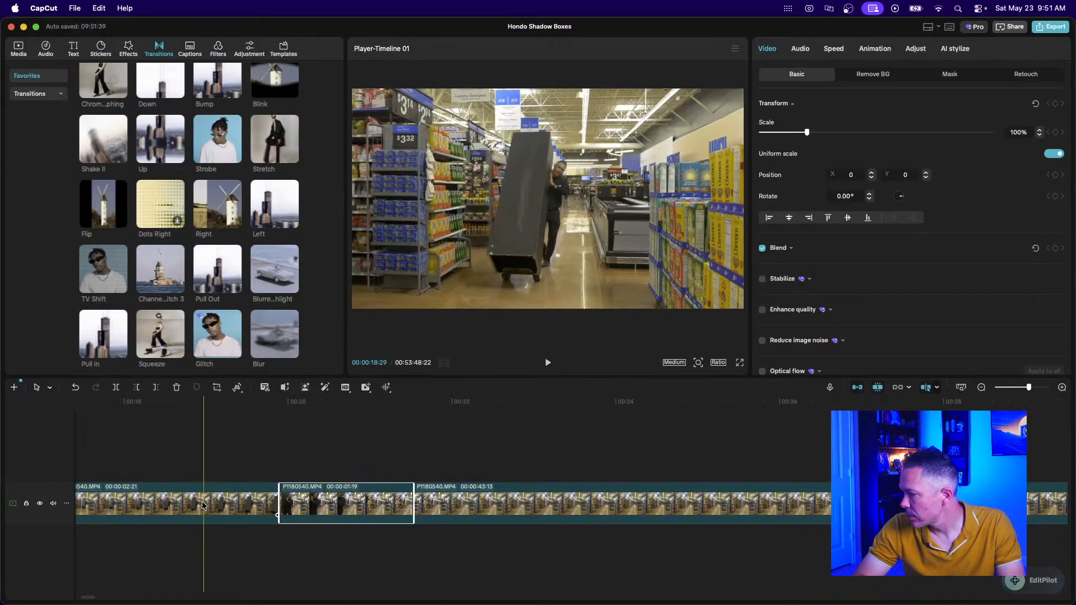
pyautogui.hscroll(-5, 202, 502)
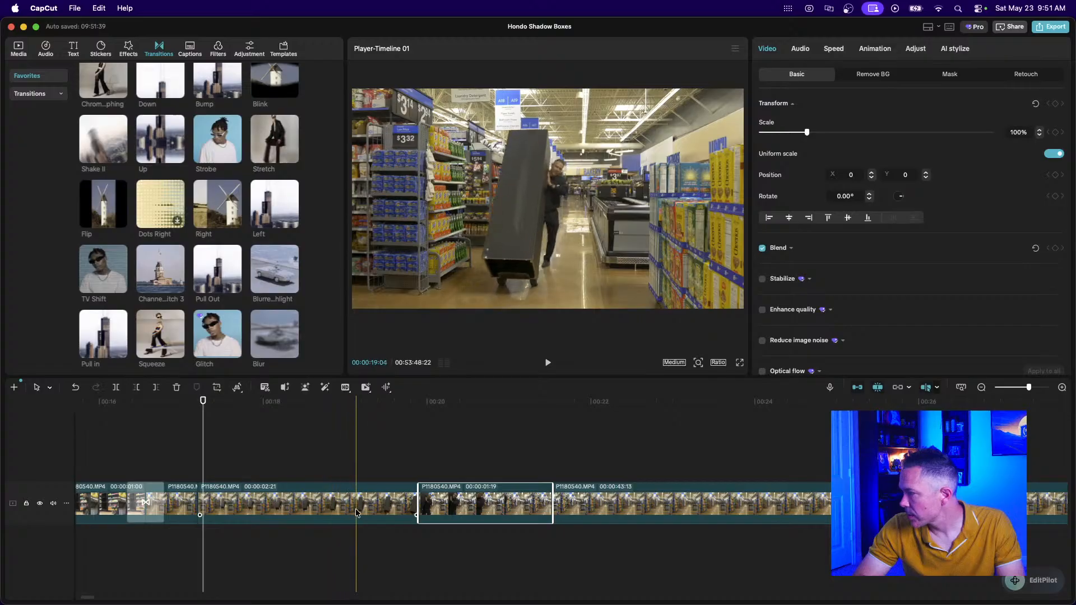
pyautogui.click(286, 509)
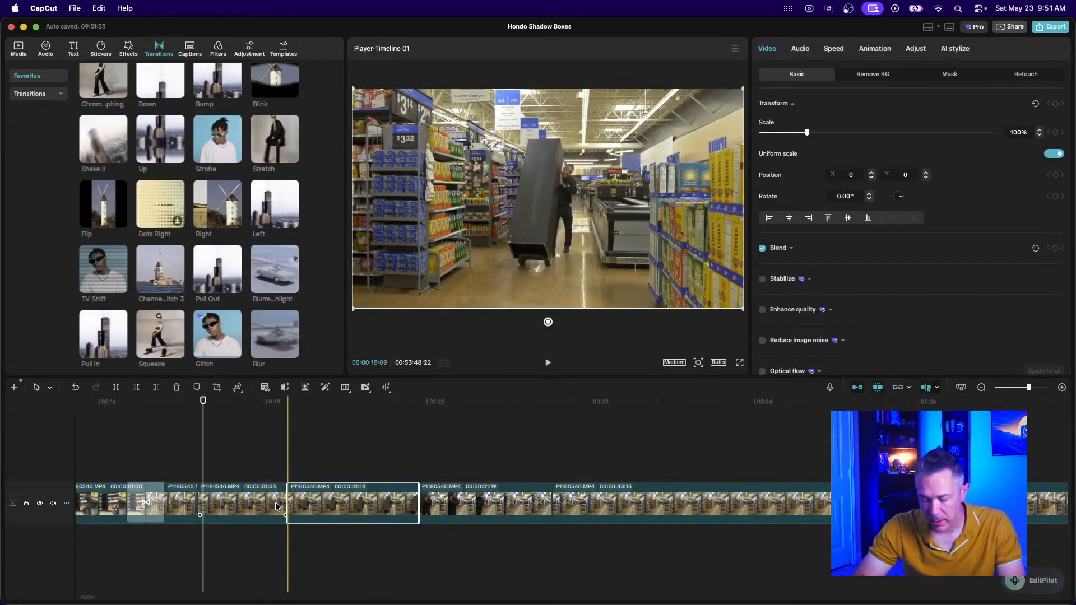
pyautogui.click(232, 495)
pyautogui.scroll(3, 232, 495)
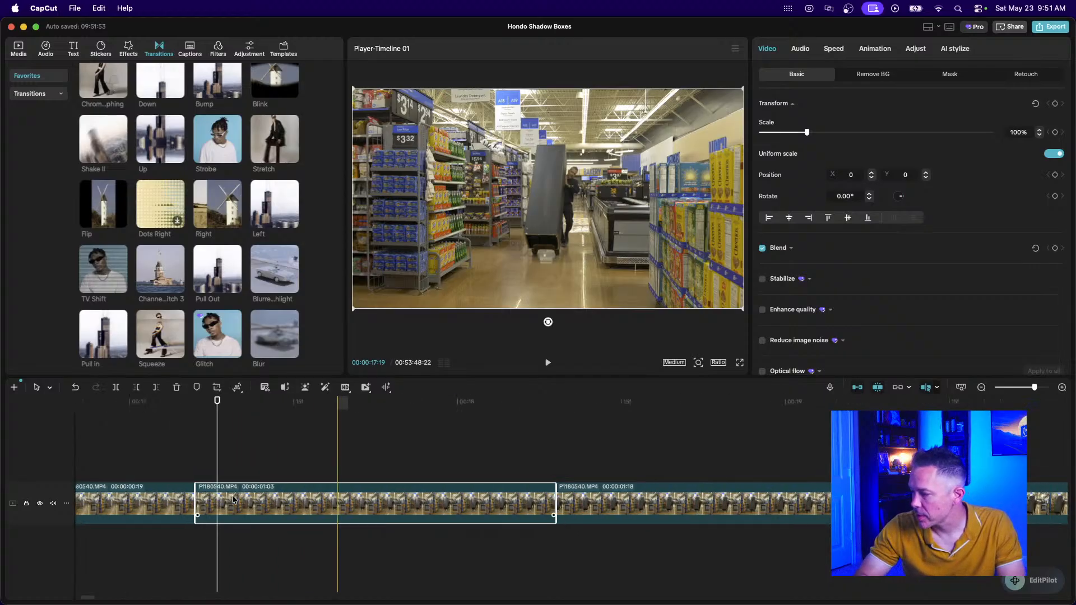
pyautogui.hscroll(-5, 234, 499)
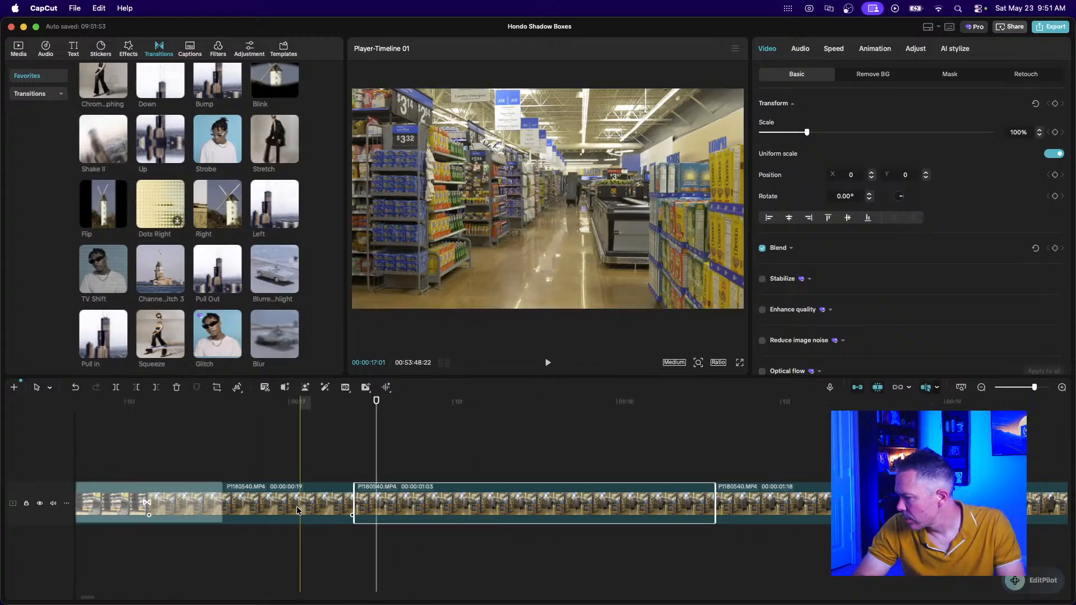
pyautogui.hscroll(6, 297, 507)
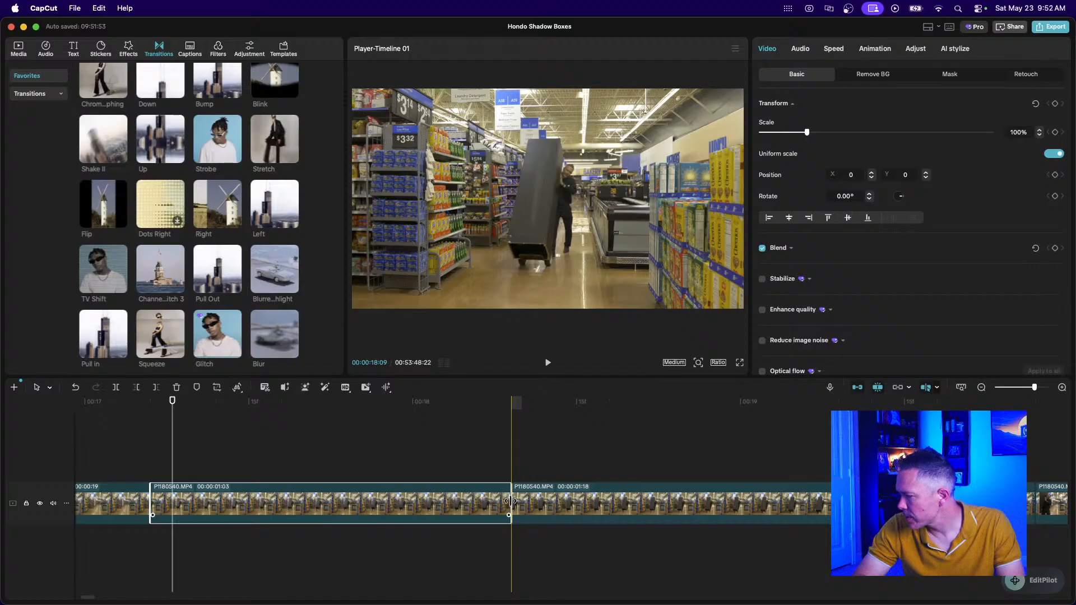
pyautogui.moveTo(509, 500); pyautogui.dragTo(357, 510)
# Trim away the start of the following clip.
pyautogui.click(365, 509)
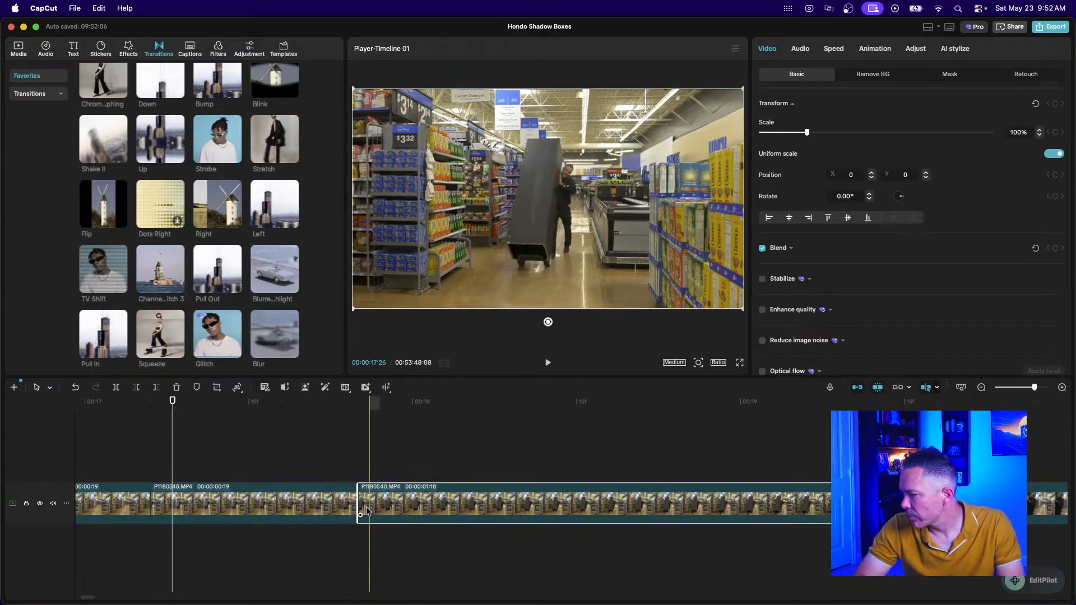
pyautogui.moveTo(587, 529); pyautogui.dragTo(644, 522)
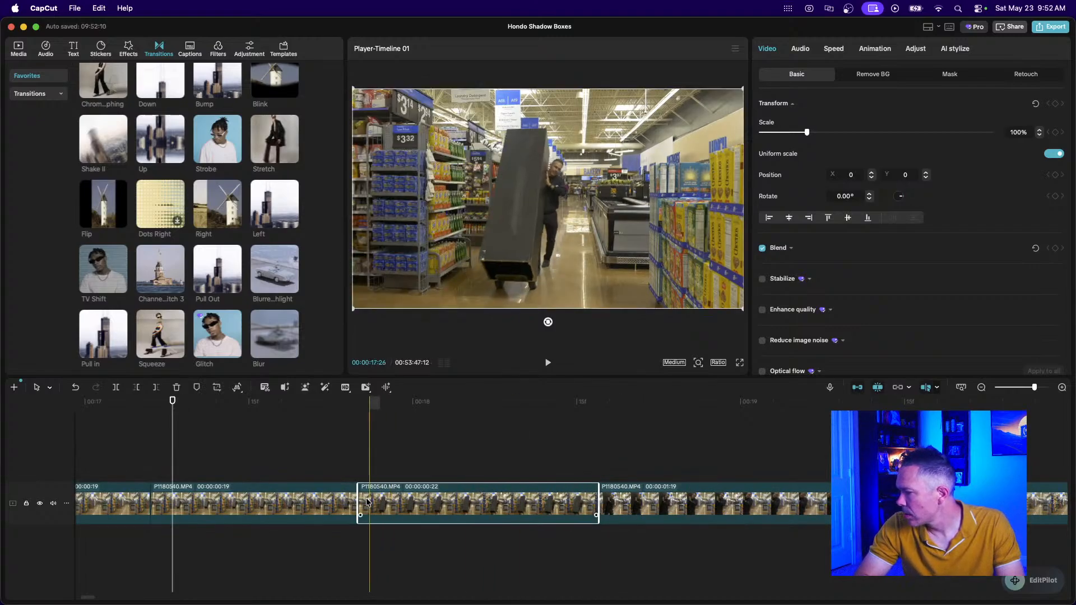
pyautogui.moveTo(359, 504); pyautogui.dragTo(394, 508)
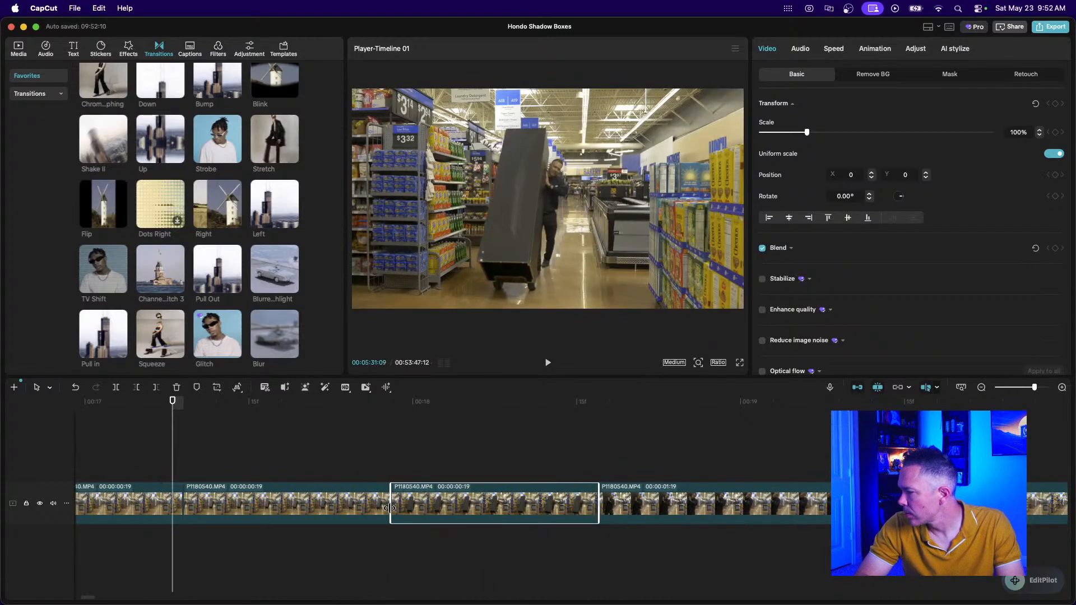
pyautogui.click(981, 387)
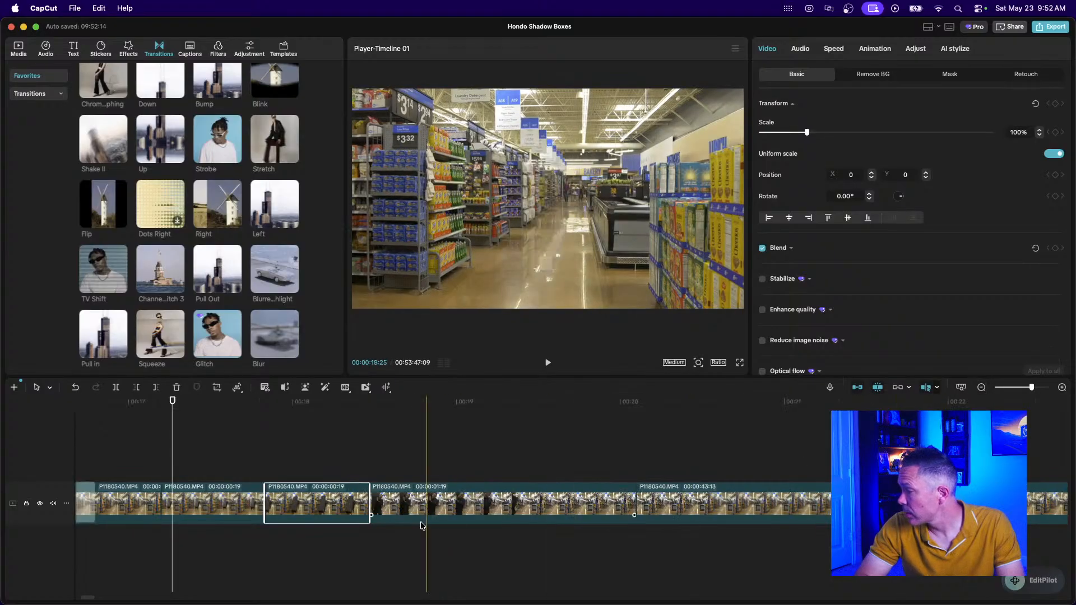
pyautogui.click(110, 458)
pyautogui.press('space')
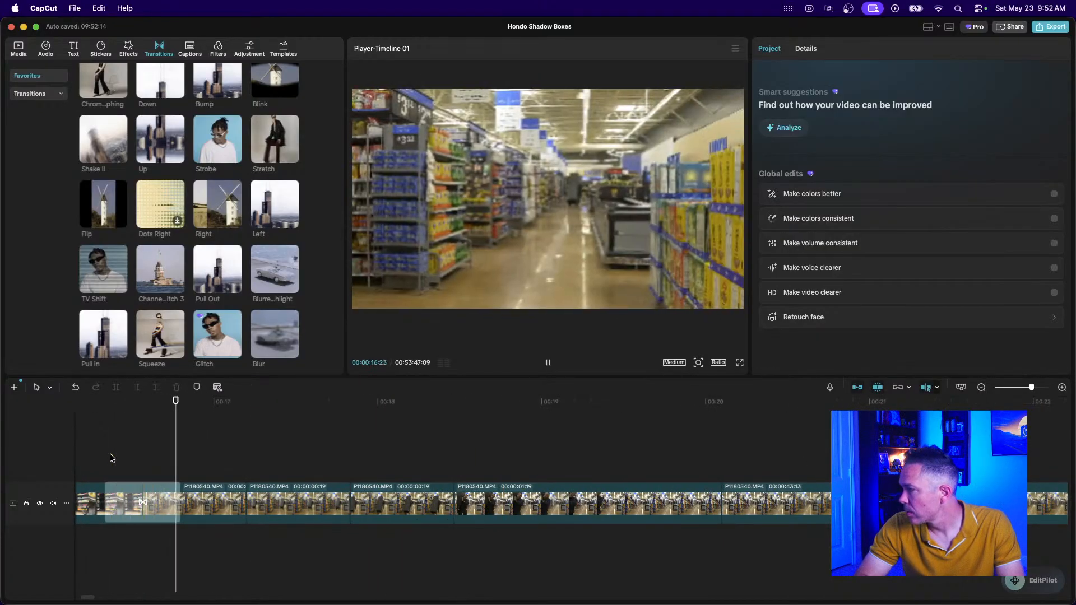
pyautogui.press('space')
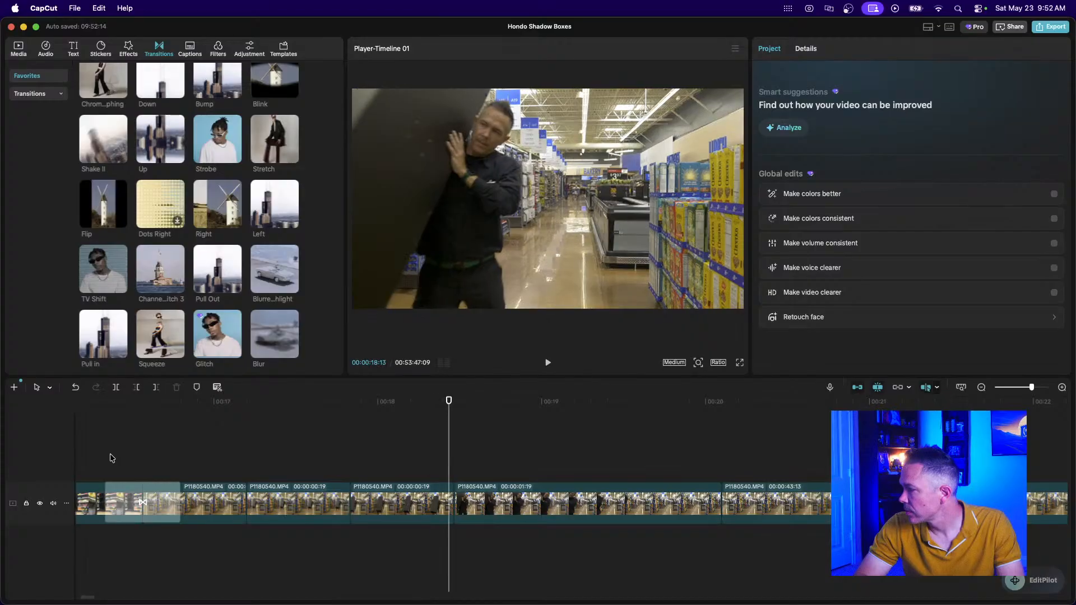
pyautogui.hscroll(5, 471, 553)
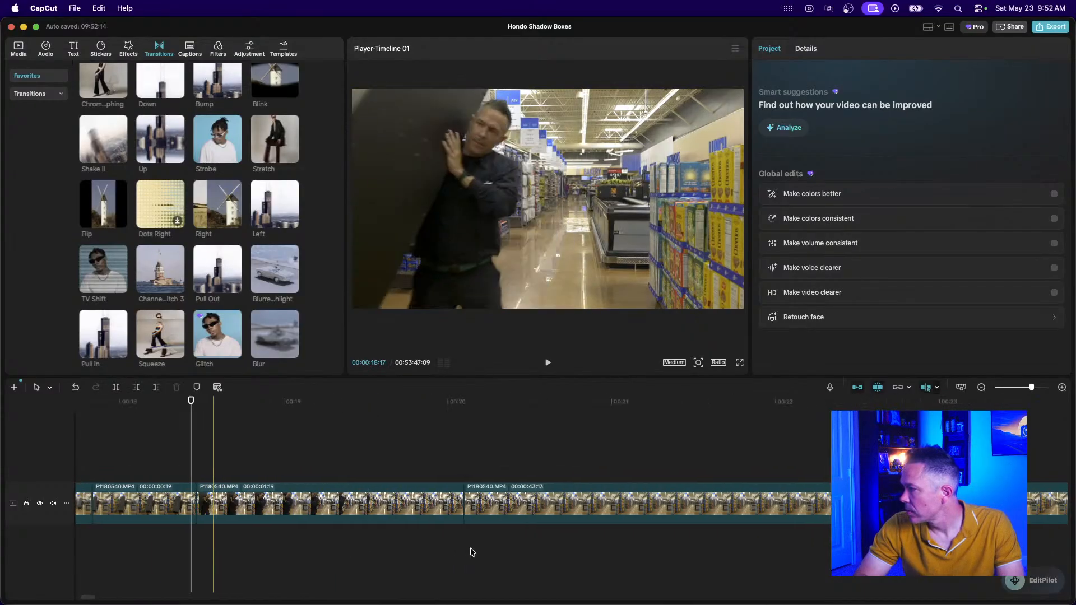
pyautogui.click(203, 503)
pyautogui.moveTo(203, 502); pyautogui.dragTo(299, 503)
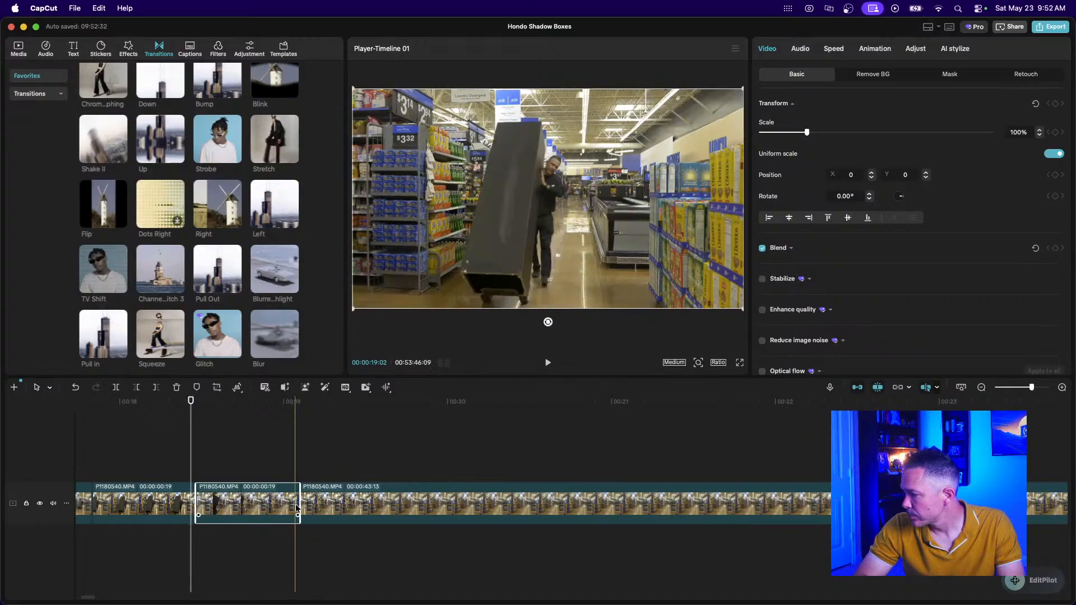
pyautogui.click(981, 387)
pyautogui.click(981, 387)
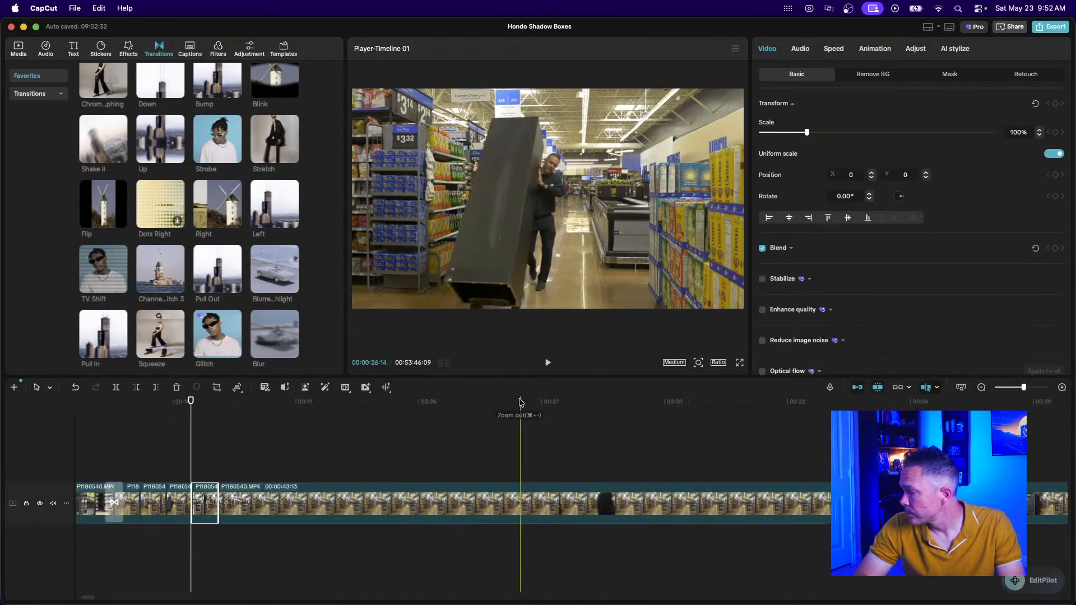
pyautogui.click(96, 439)
pyautogui.press('space')
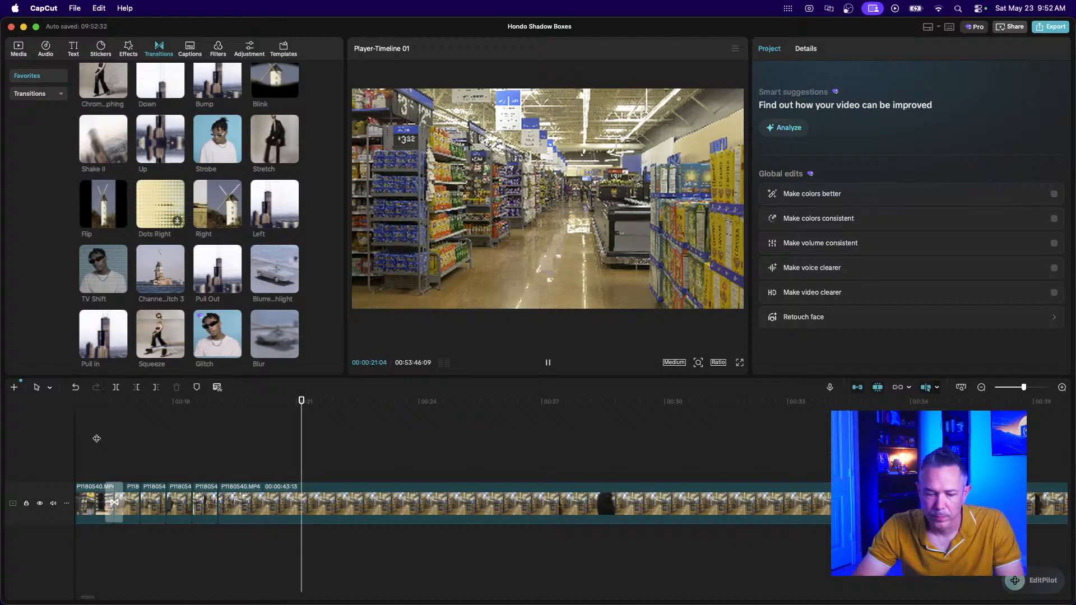
pyautogui.press('space')
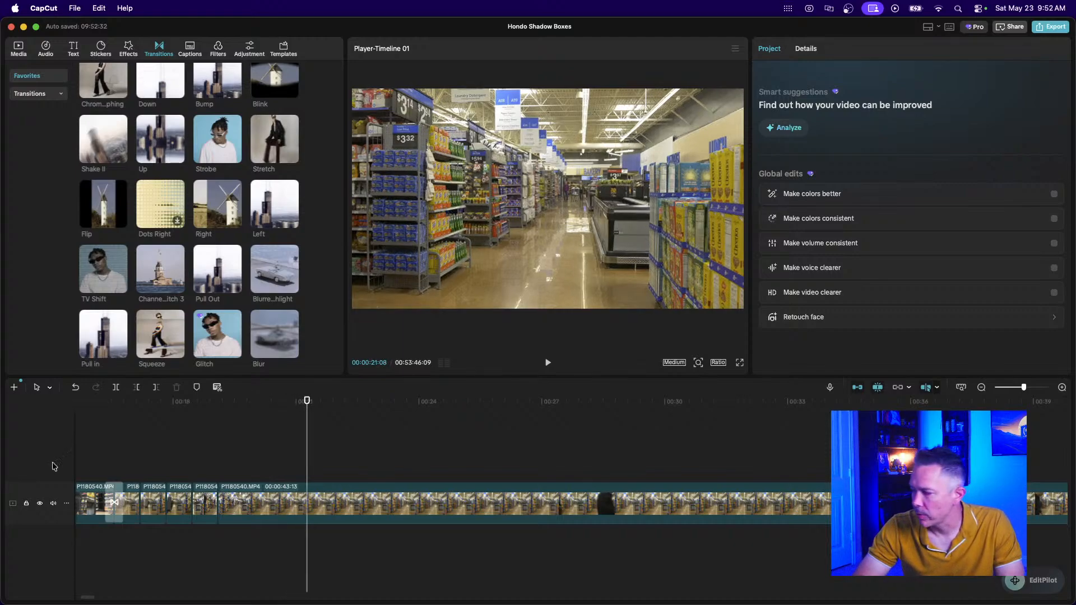
pyautogui.click(99, 457)
pyautogui.press('space')
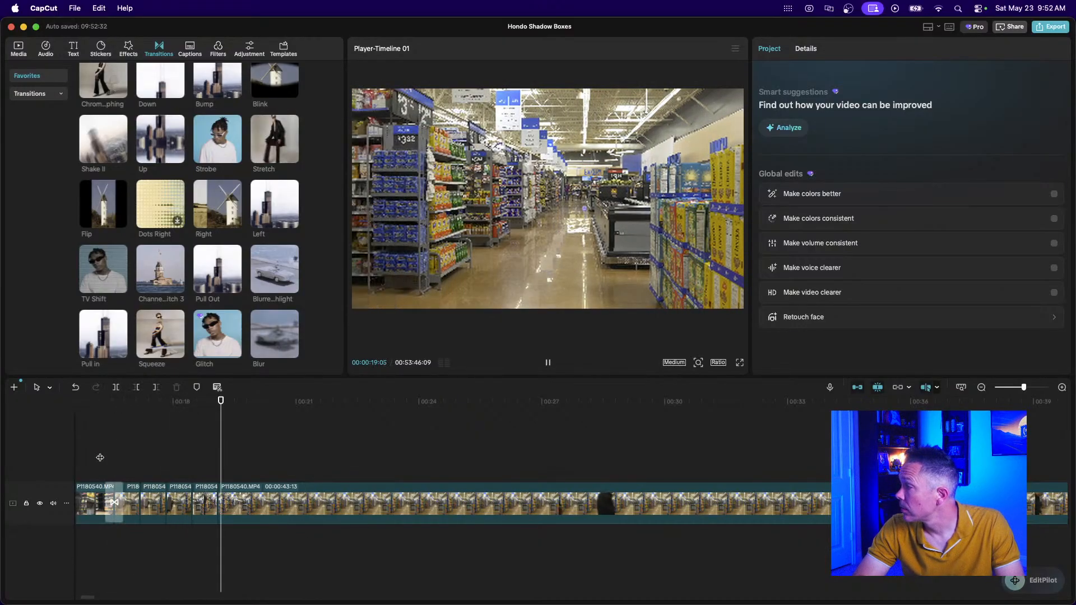
pyautogui.press('space')
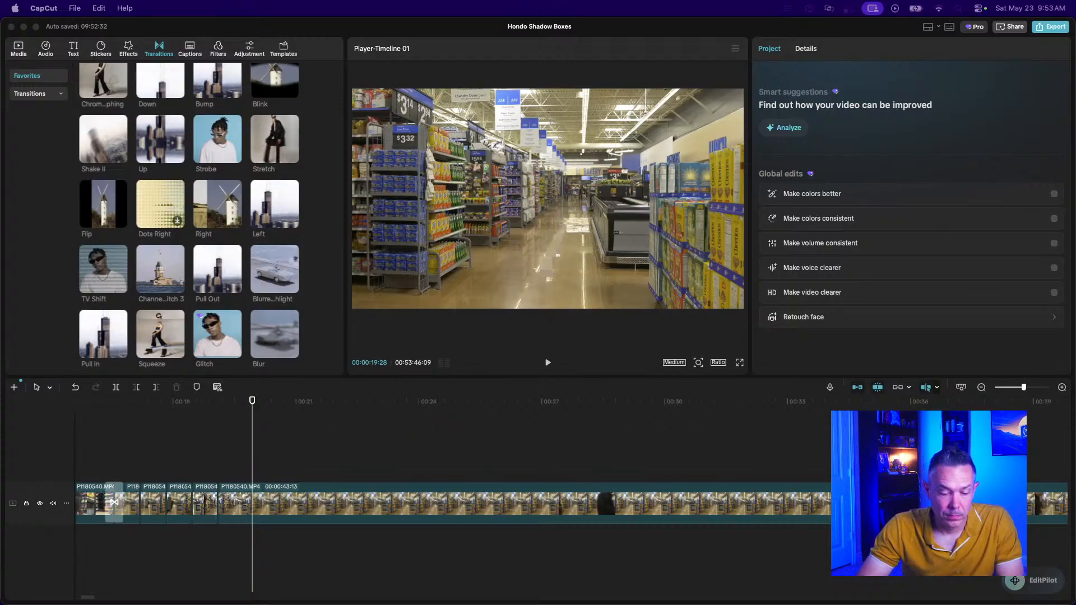
pyautogui.click(134, 471)
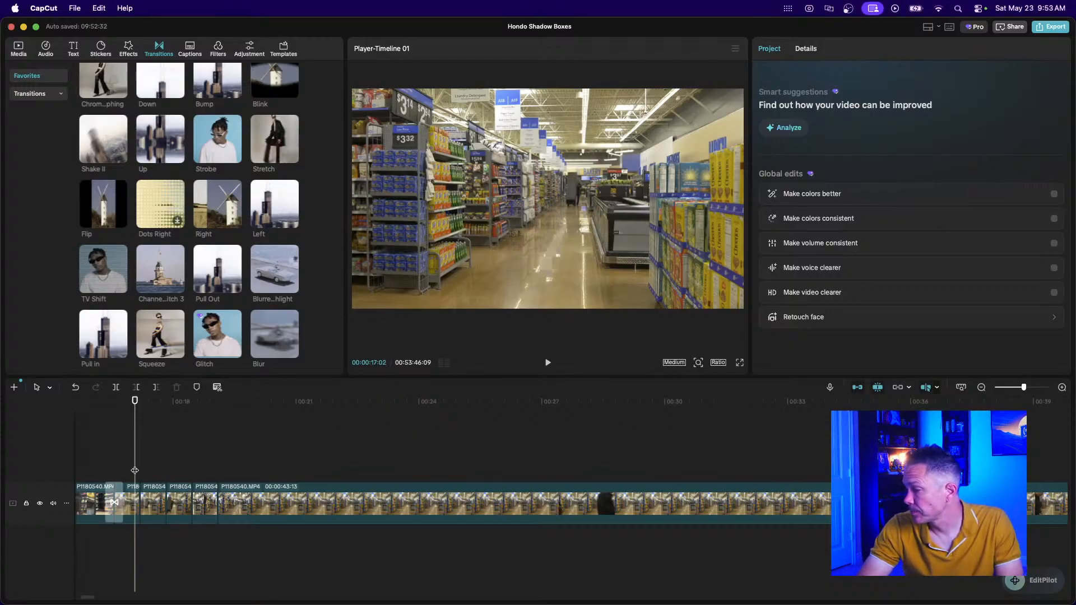
pyautogui.press('space')
pyautogui.press('space')
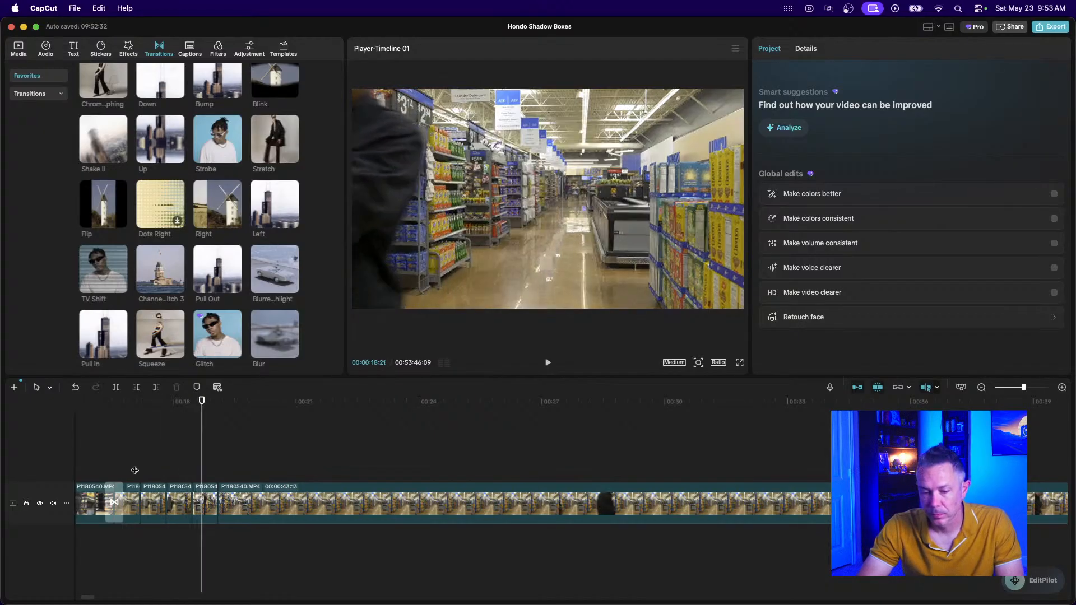
pyautogui.press('space')
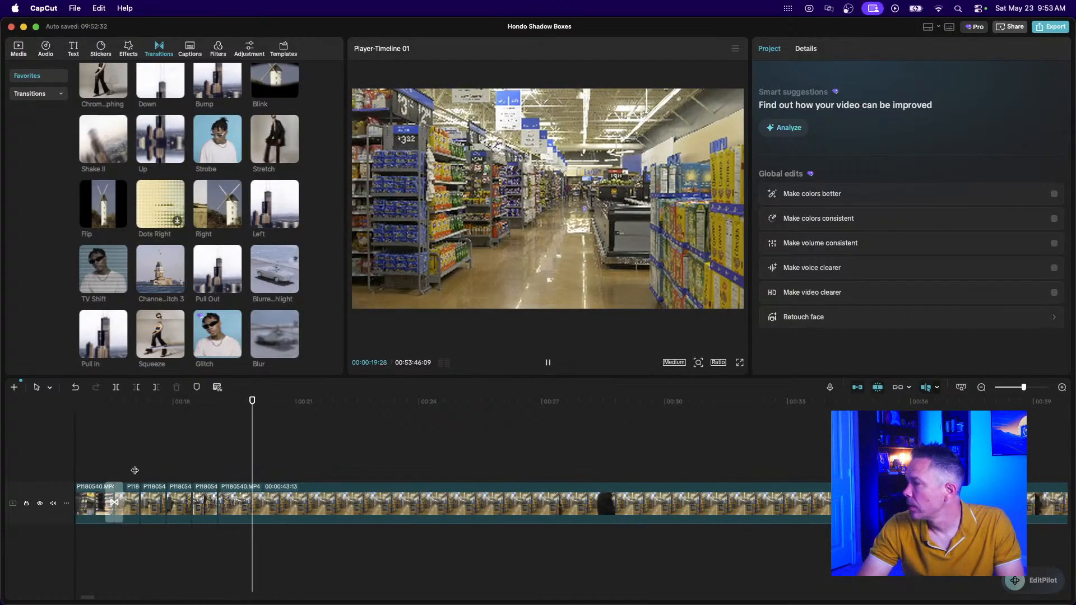
pyautogui.press('space')
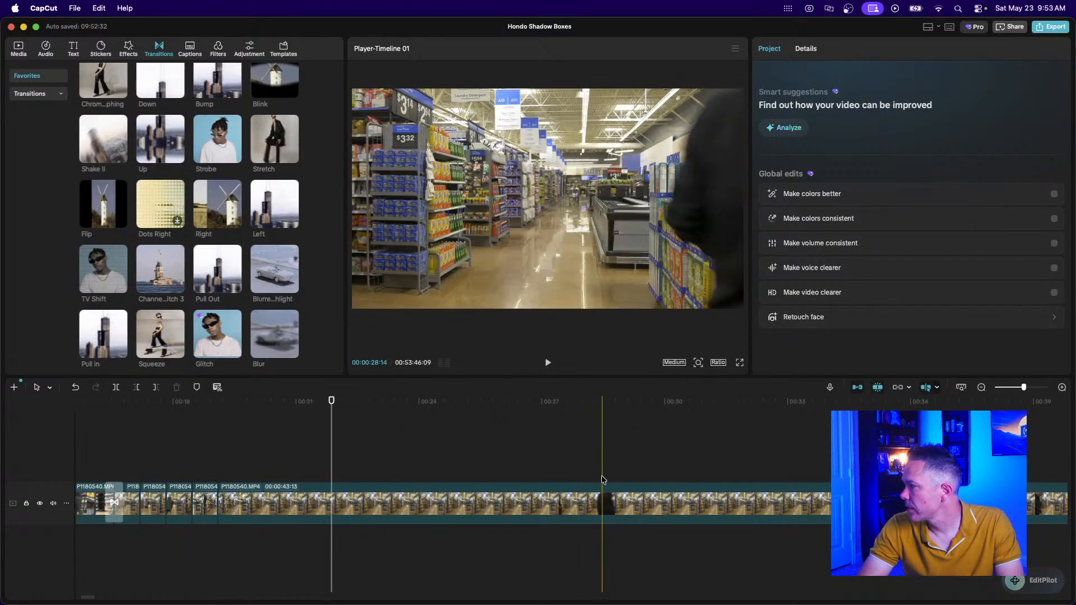
# Delete the long P1180540 clip.
pyautogui.click(981, 387)
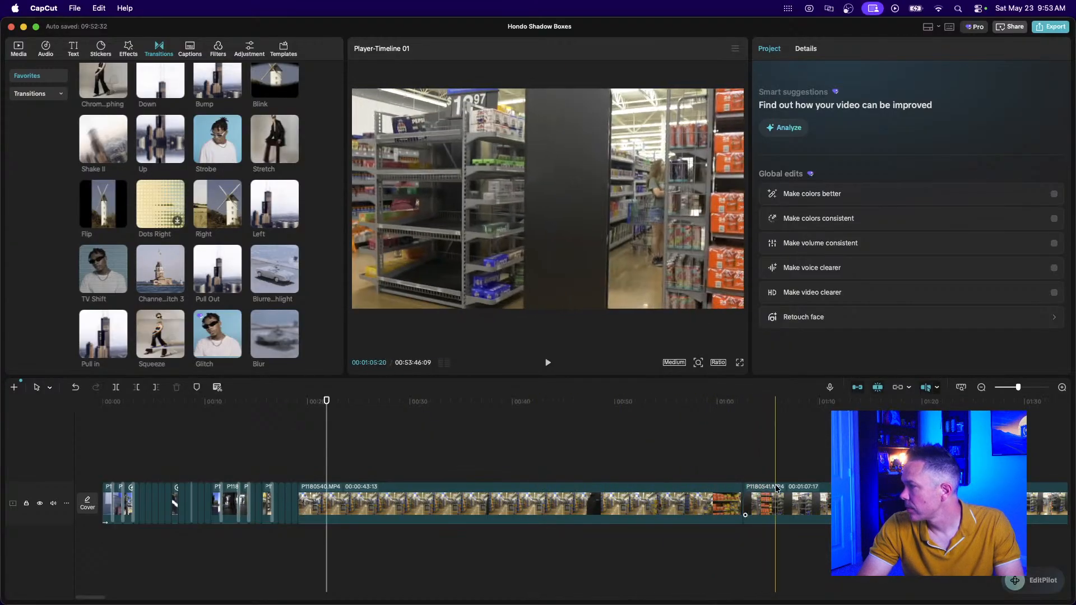
pyautogui.click(645, 502)
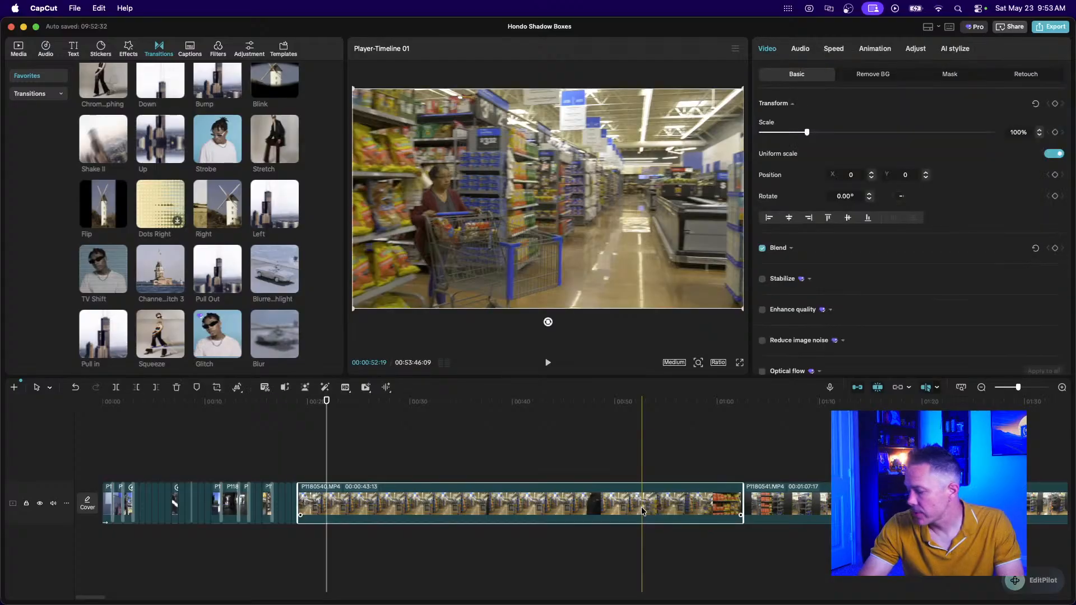
pyautogui.press('Delete')
# Split P1180541 twice and delete the middle piece, leaving a 00:00:16:16 piece.
pyautogui.click(297, 445)
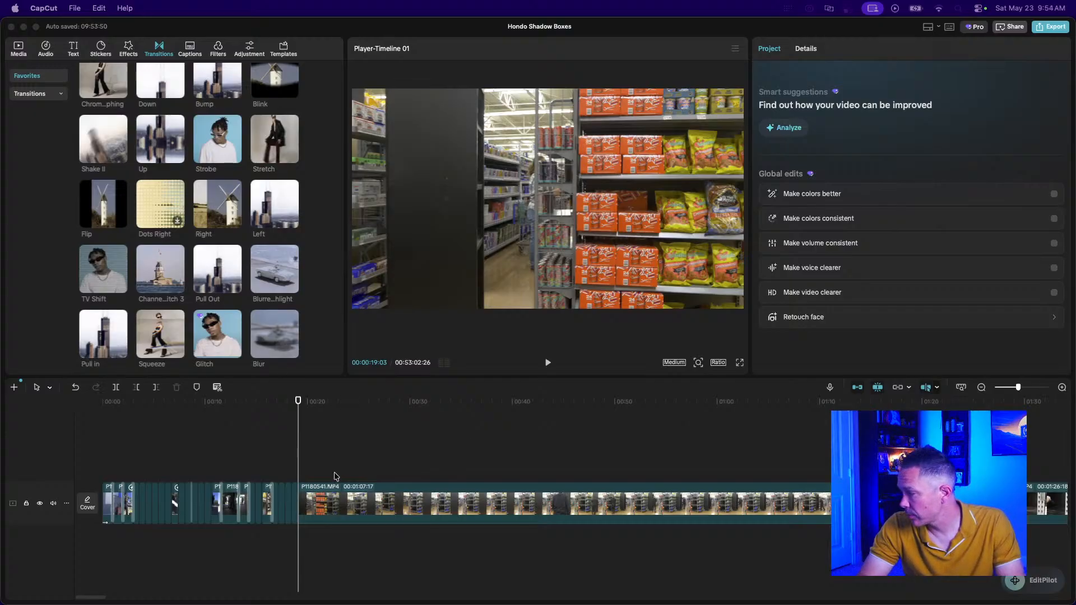
pyautogui.click(303, 499)
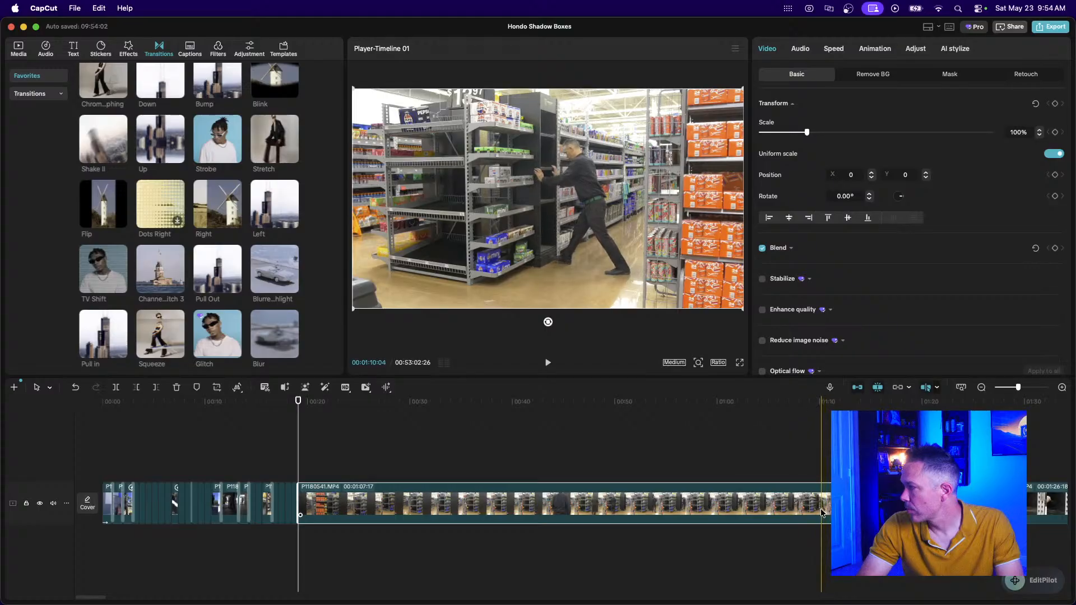
pyautogui.press('w')
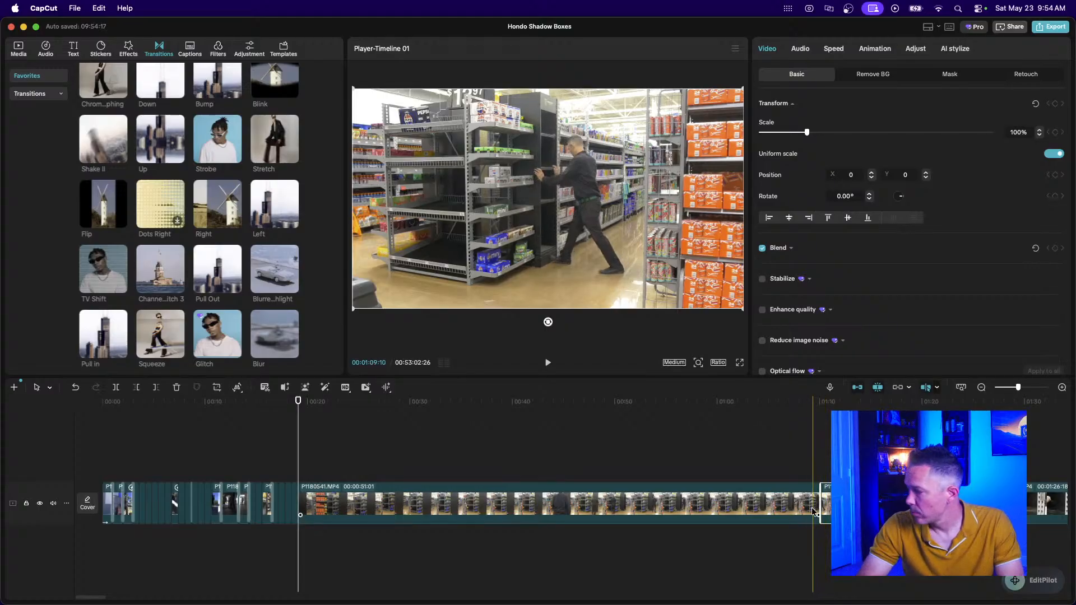
pyautogui.click(786, 510)
pyautogui.press('w')
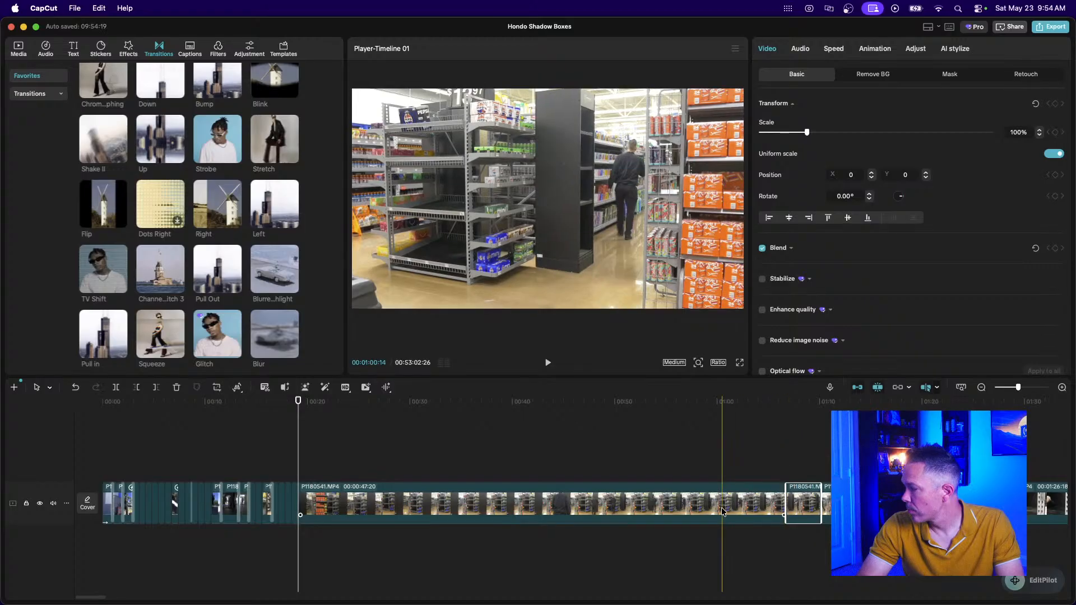
pyautogui.press('Delete')
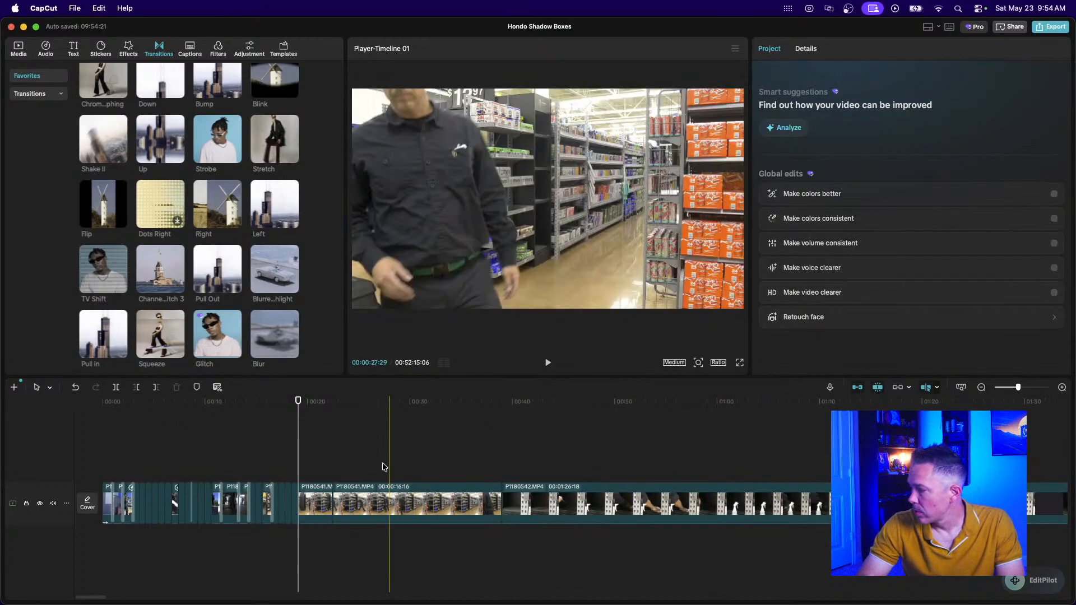
pyautogui.scroll(10, 300, 456)
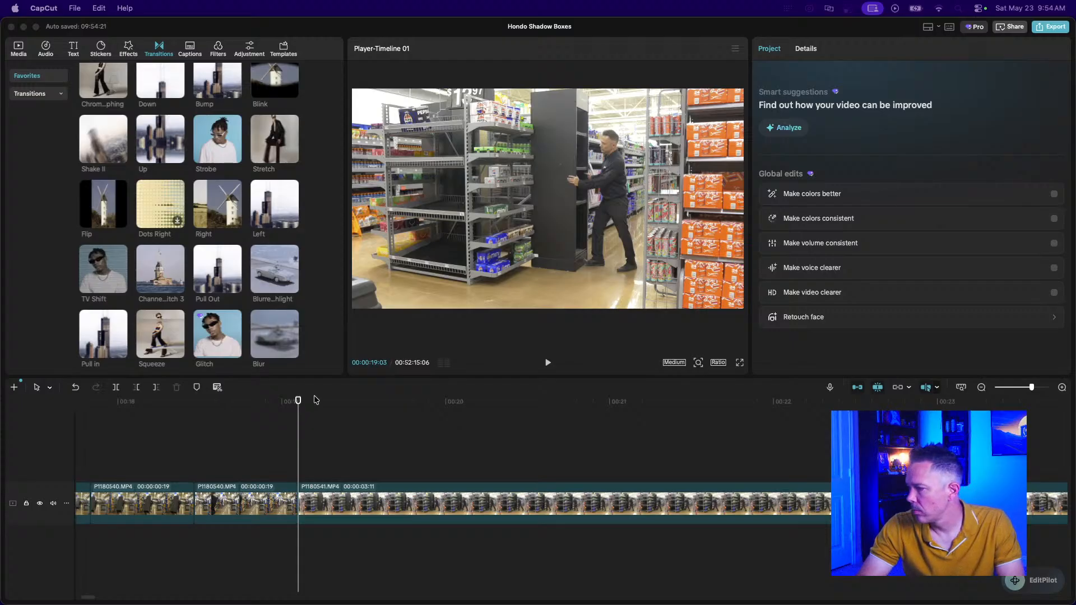
pyautogui.click(170, 438)
pyautogui.press('space')
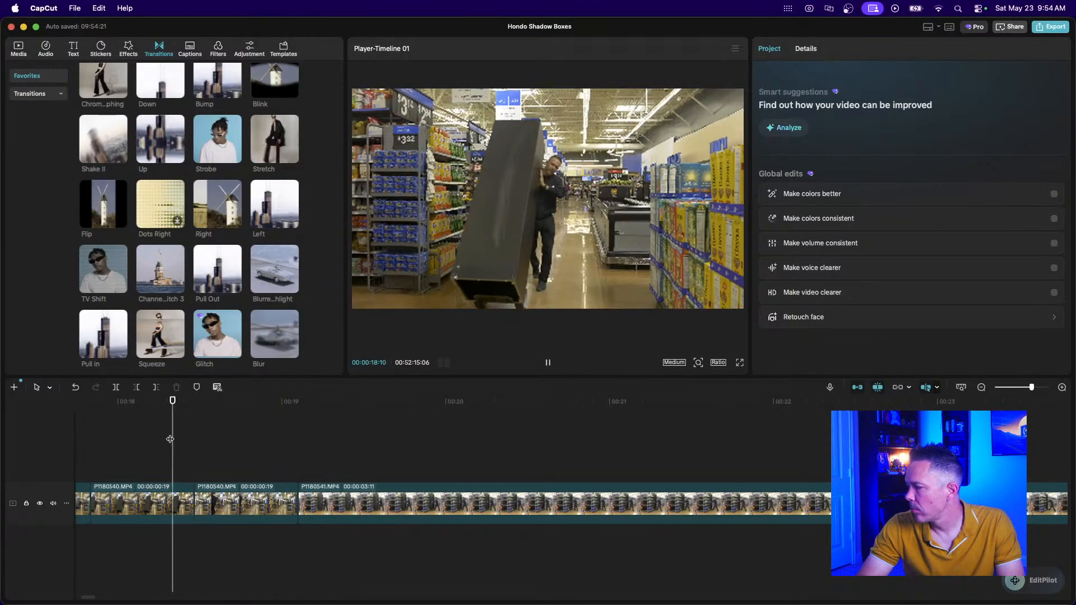
pyautogui.press('space')
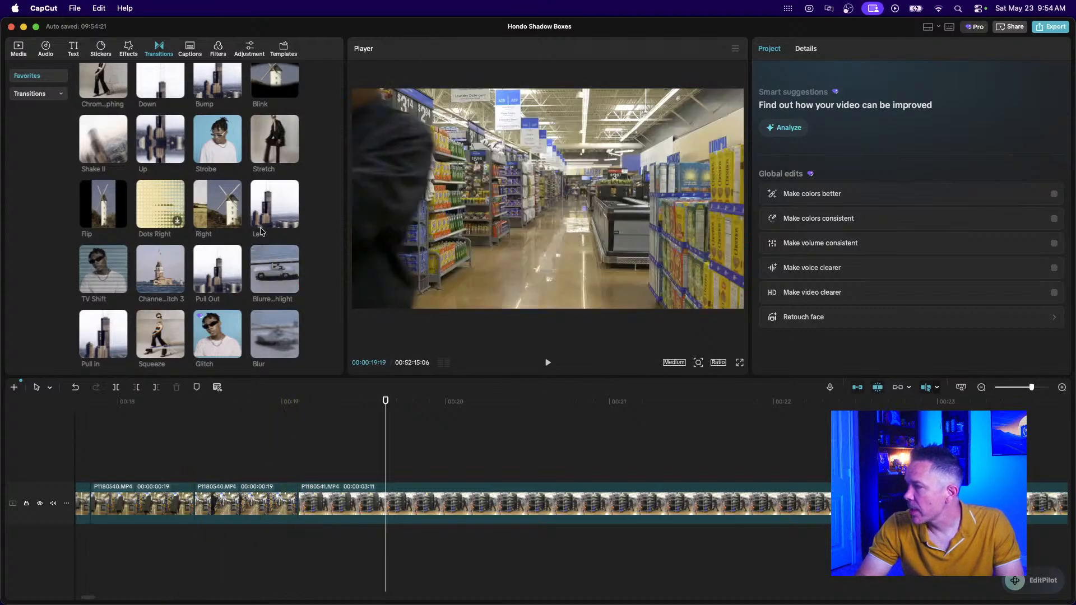
# Place the Left transition at the cut near 00:19, then replace it with Right.
pyautogui.moveTo(267, 202); pyautogui.dragTo(273, 504)
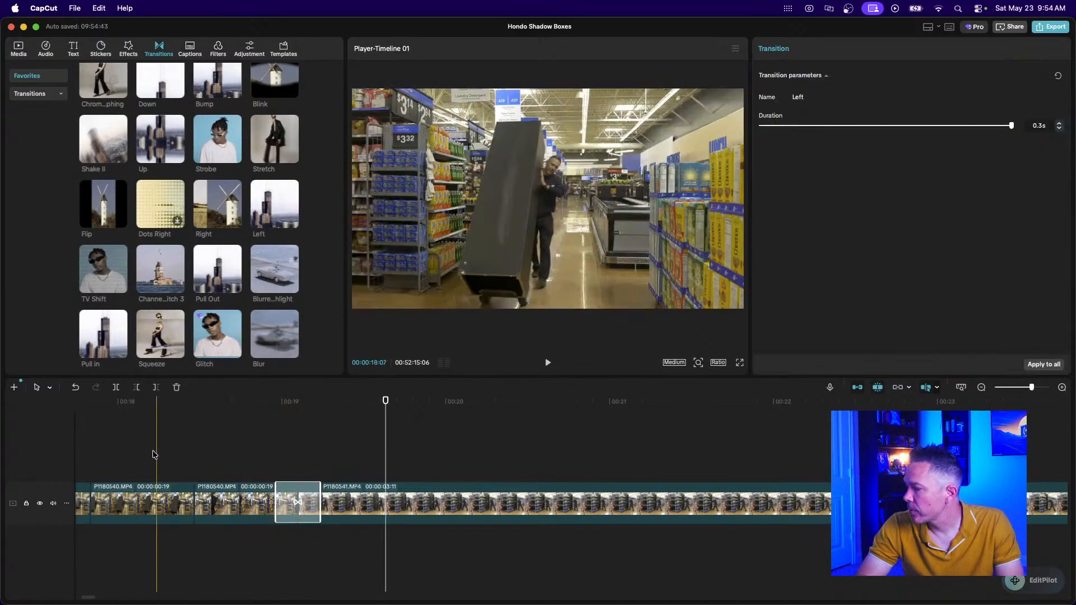
pyautogui.click(154, 455)
pyautogui.press('space')
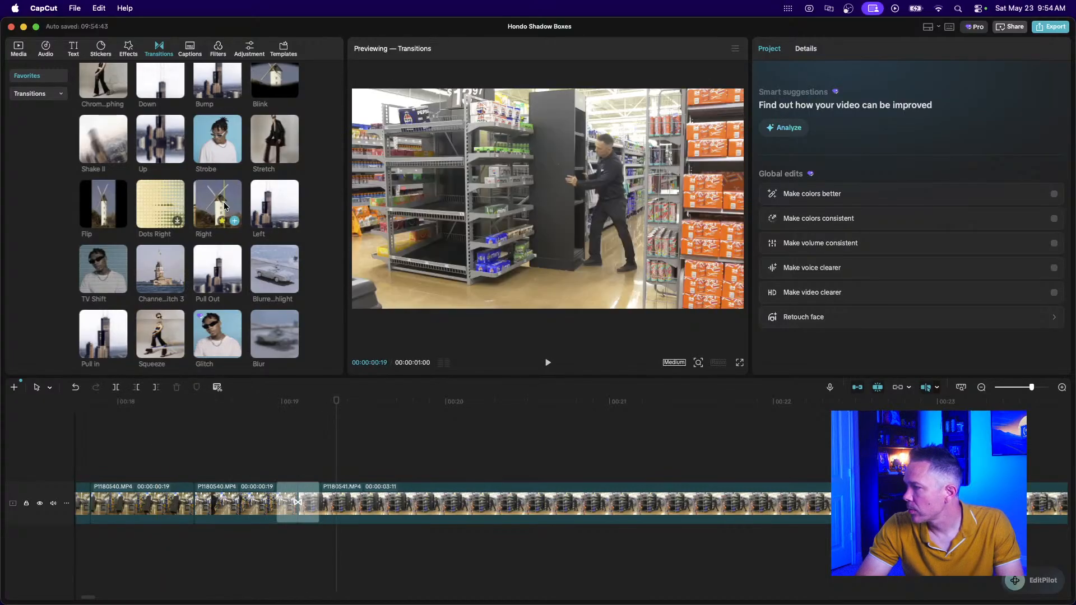
pyautogui.moveTo(224, 205); pyautogui.dragTo(297, 503)
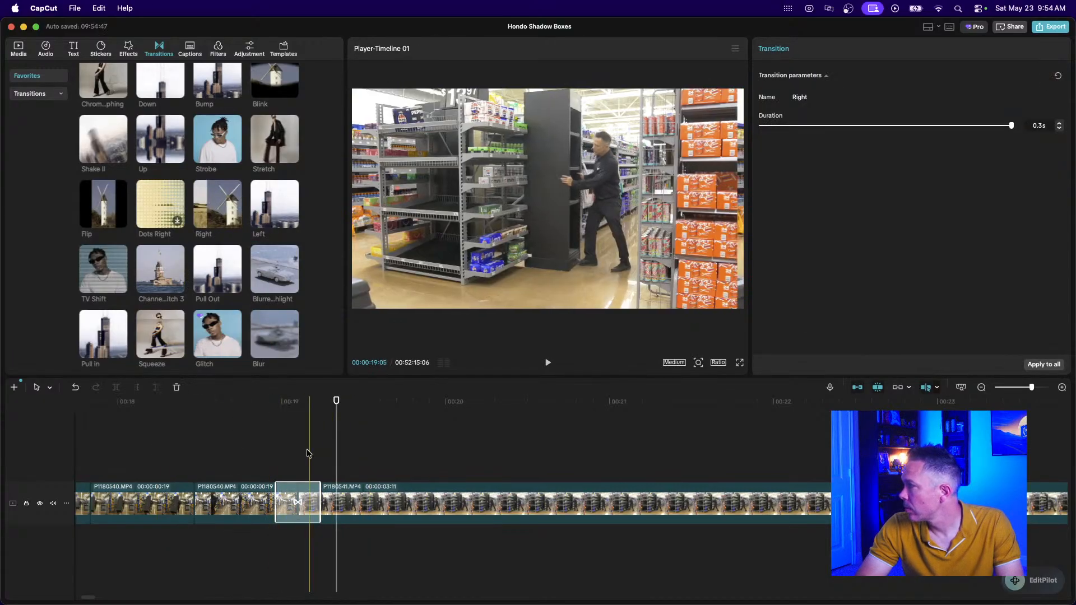
pyautogui.click(199, 448)
pyautogui.press('space')
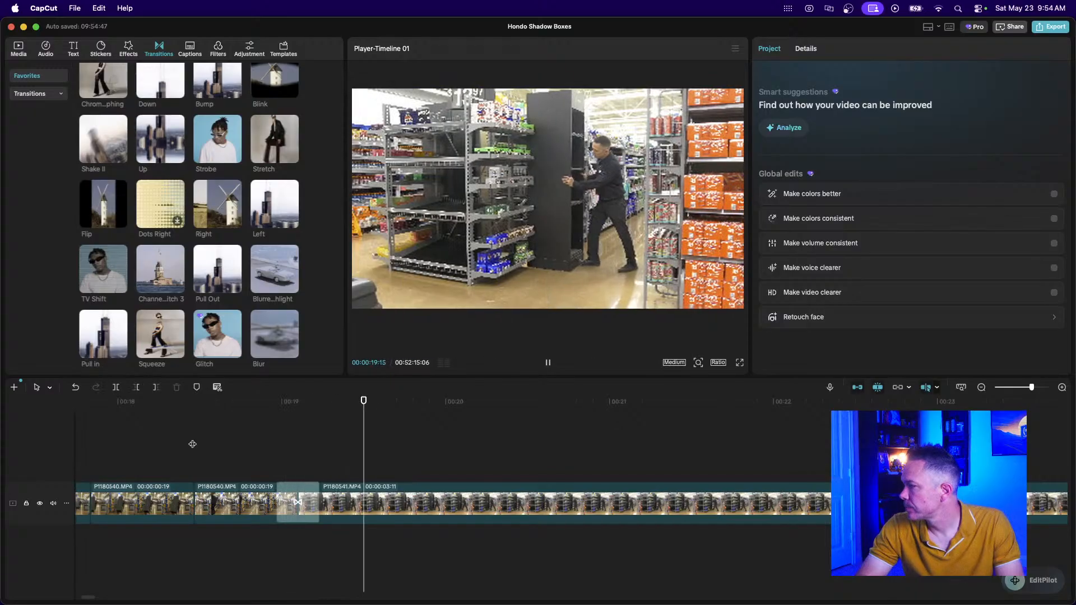
# Split P1180541 and delete the 2:10 piece, leaving a one-second opening piece.
pyautogui.hscroll(2, 427, 477)
pyautogui.press('space')
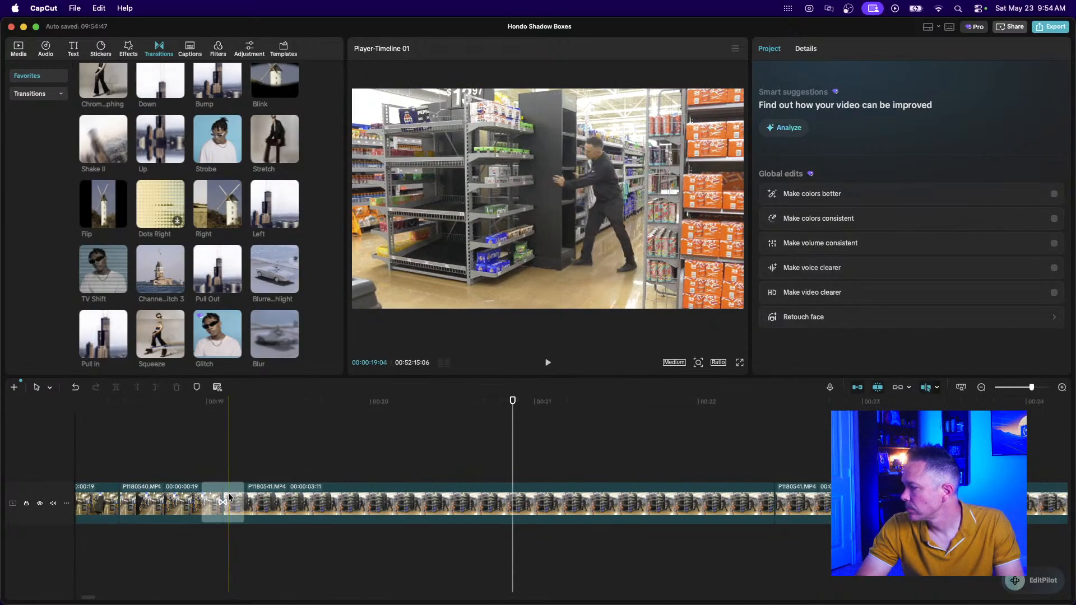
pyautogui.click(390, 499)
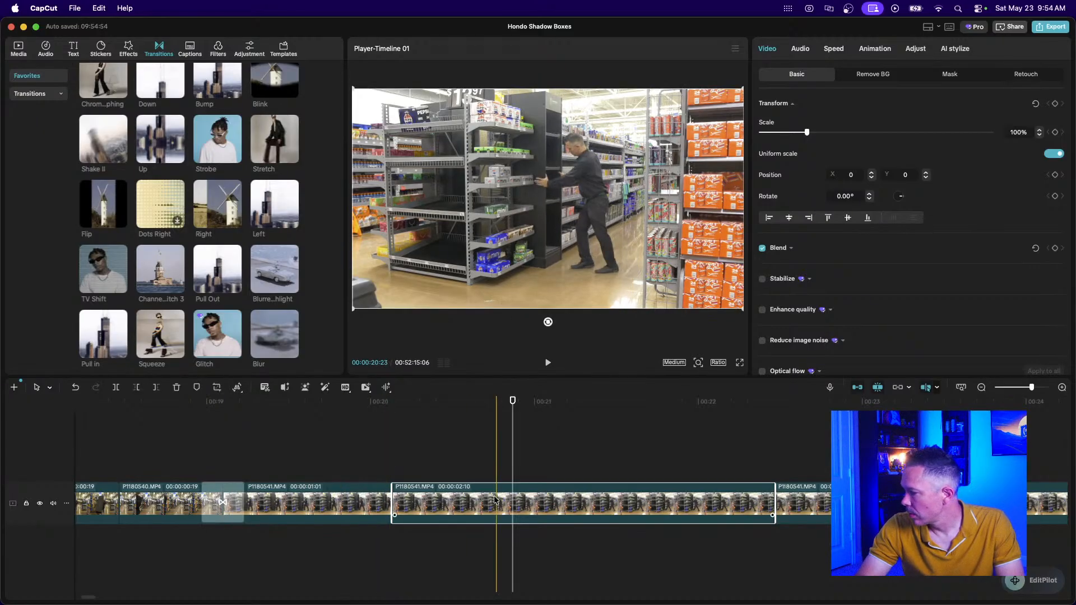
pyautogui.press('Delete')
pyautogui.click(316, 501)
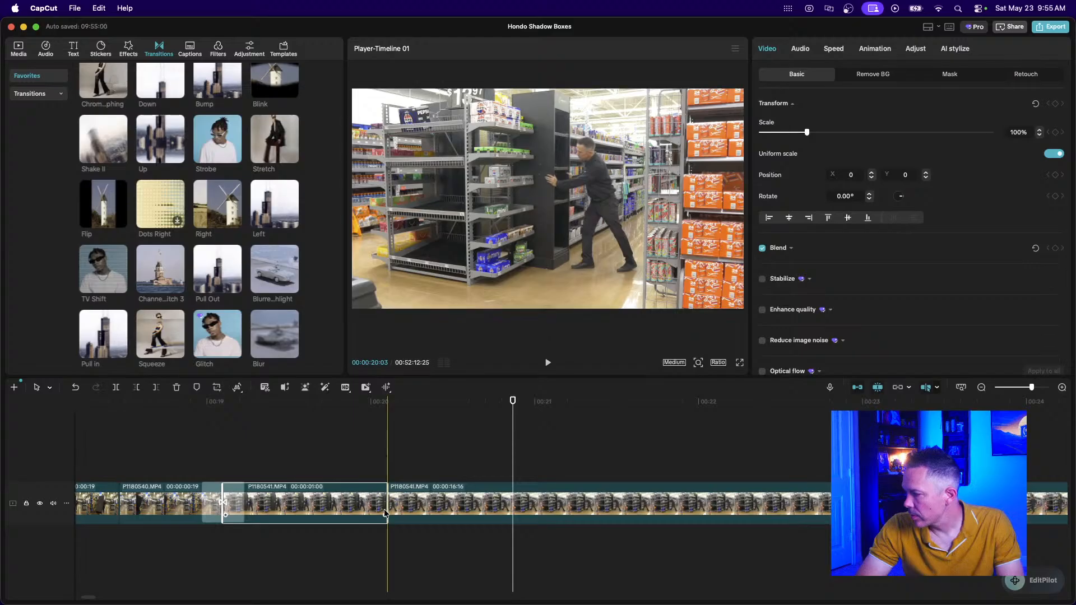
pyautogui.click(167, 462)
pyautogui.press('space')
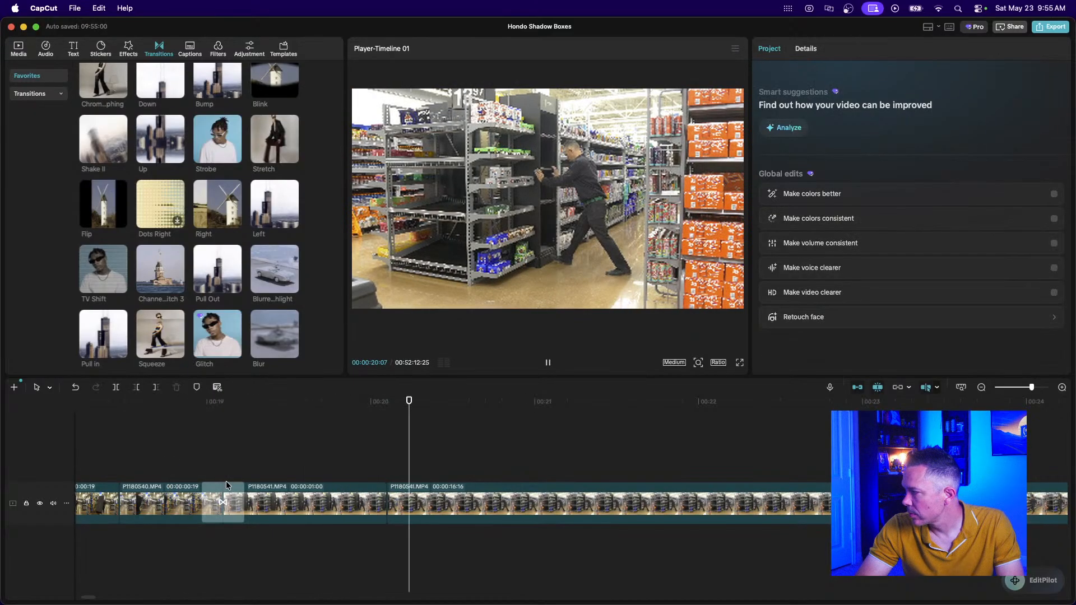
pyautogui.scroll(-3, 226, 482)
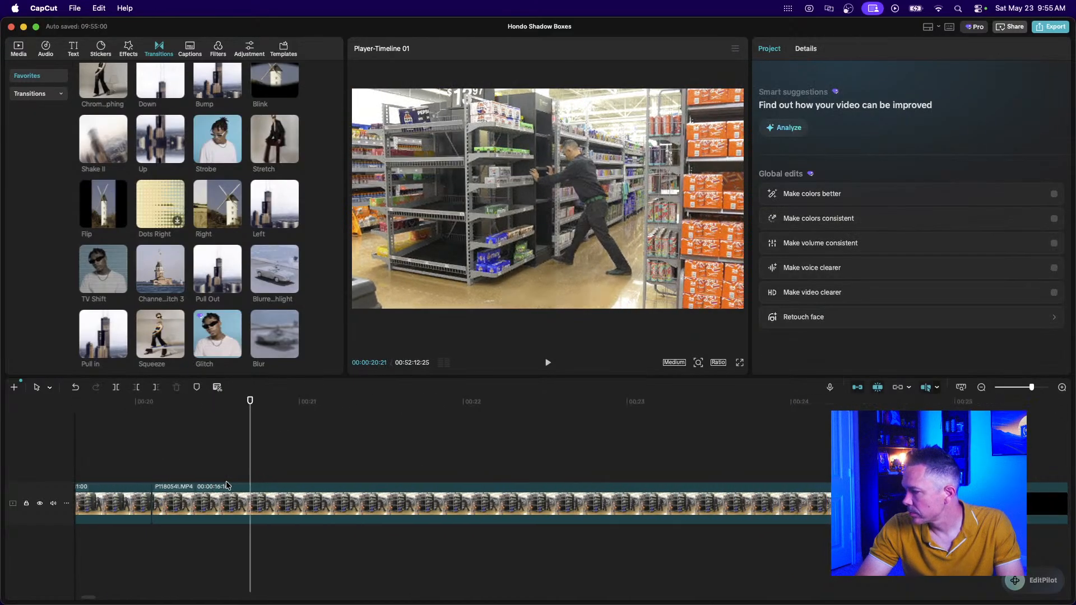
# Delete the 00:00:16:16 P1180541 piece so P1180542 follows the short clips.
pyautogui.click(981, 387)
pyautogui.click(981, 387)
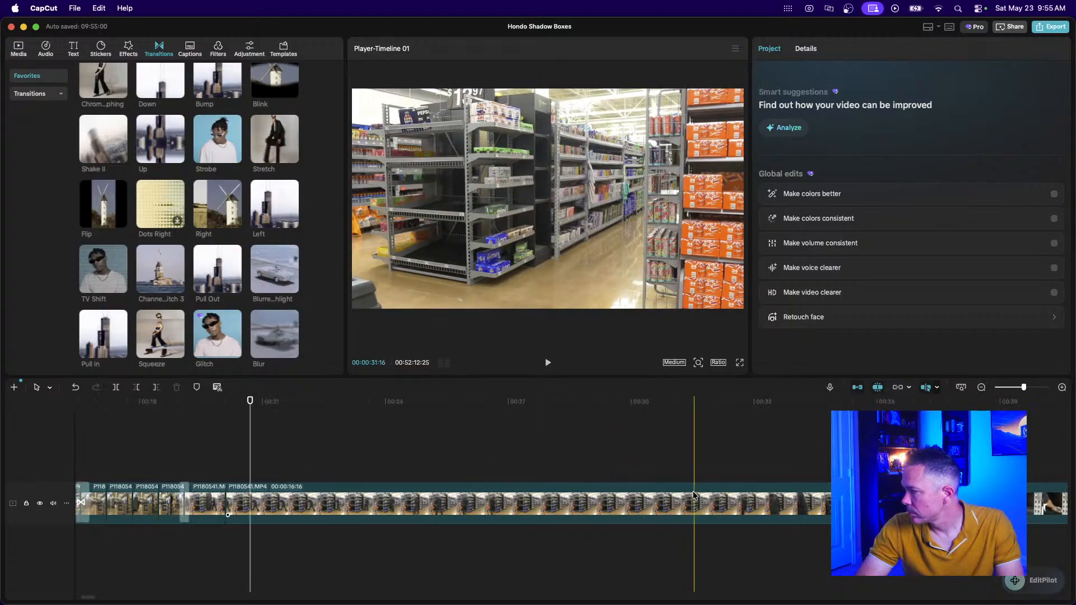
pyautogui.click(979, 387)
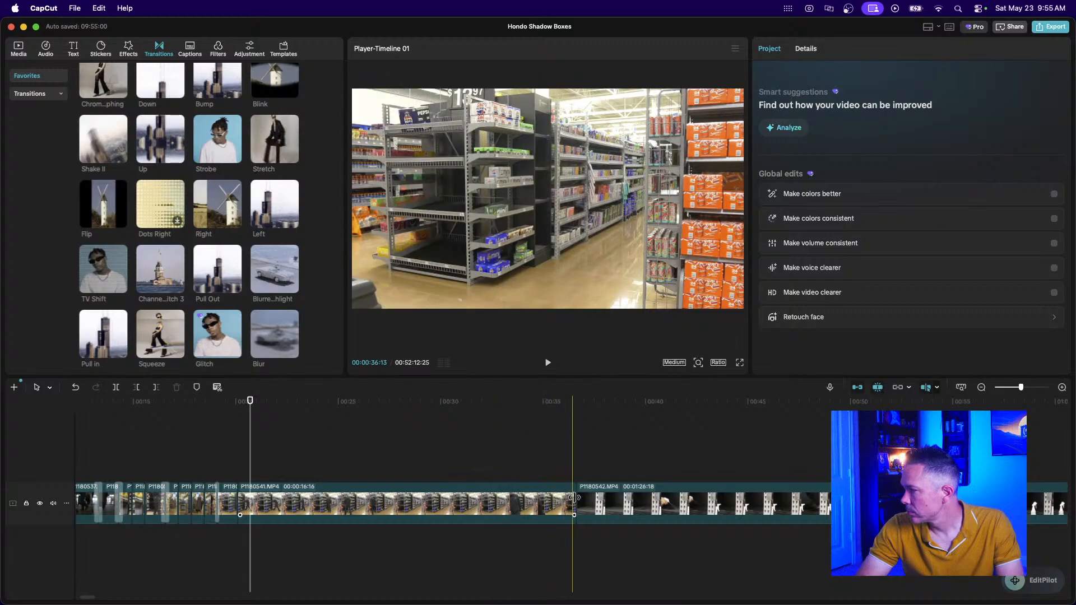
pyautogui.click(517, 508)
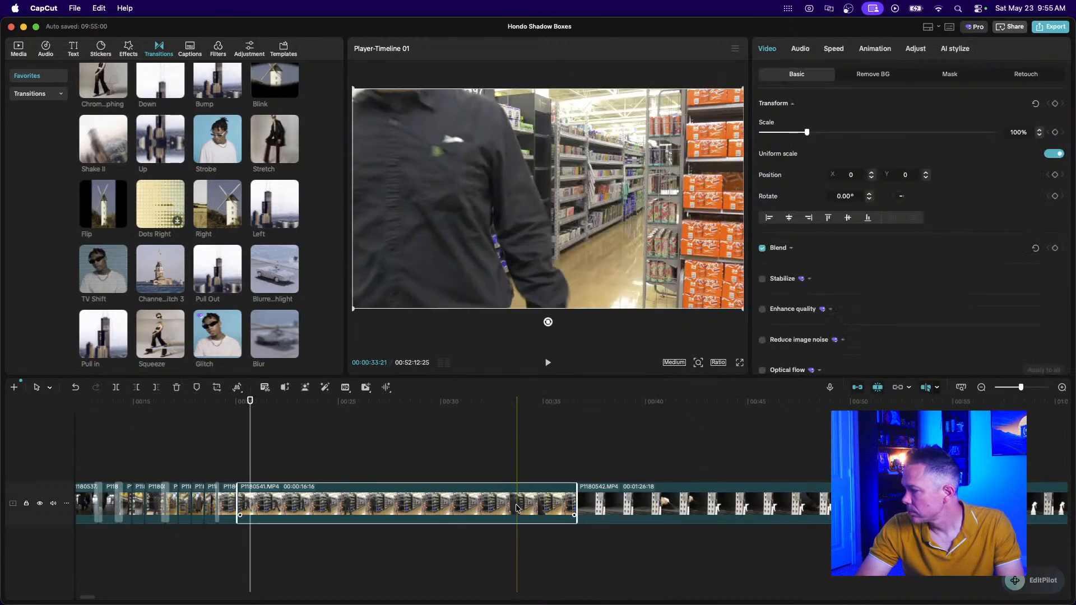
pyautogui.press('Delete')
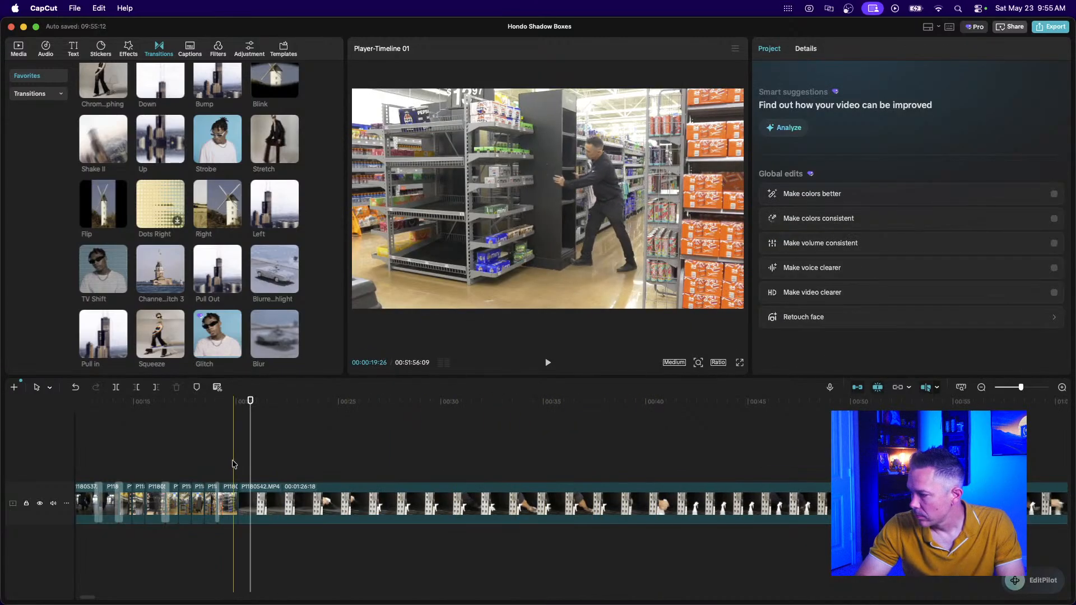
pyautogui.moveTo(220, 280)
pyautogui.scroll(2, 217, 278)
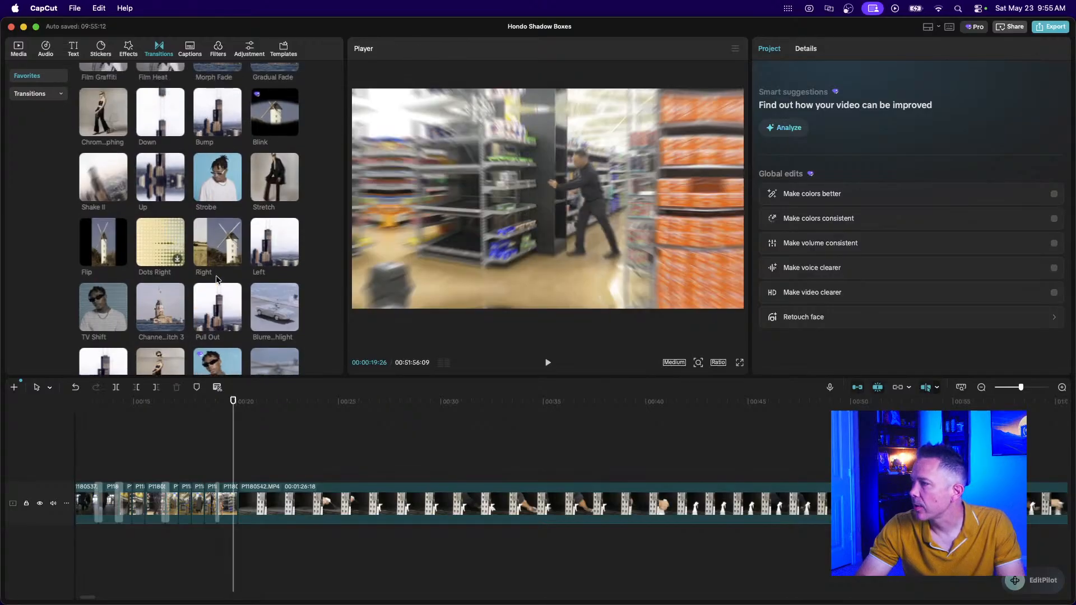
# Drop a Down transition on the cut near 19 seconds with a 0.5s duration.
pyautogui.moveTo(170, 129); pyautogui.dragTo(224, 489)
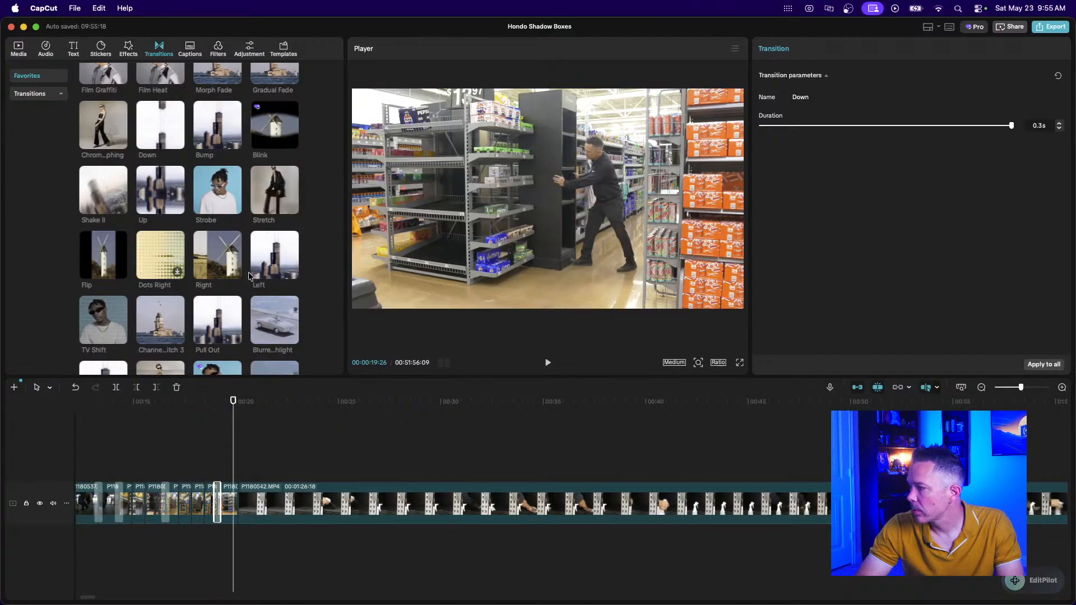
pyautogui.scroll(-2, 237, 301)
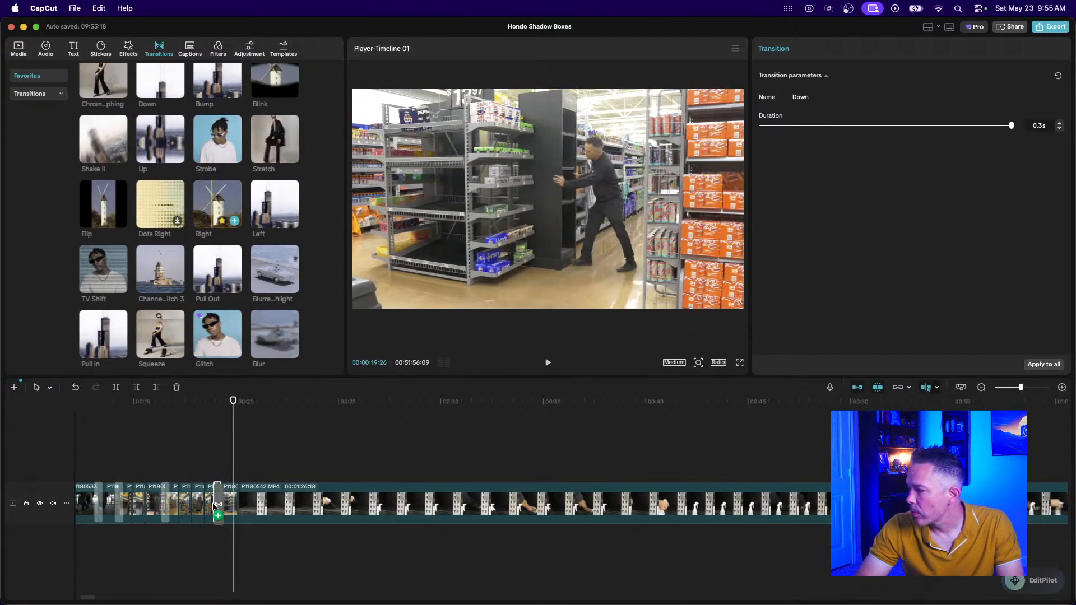
pyautogui.click(214, 200)
pyautogui.moveTo(160, 81); pyautogui.dragTo(235, 498)
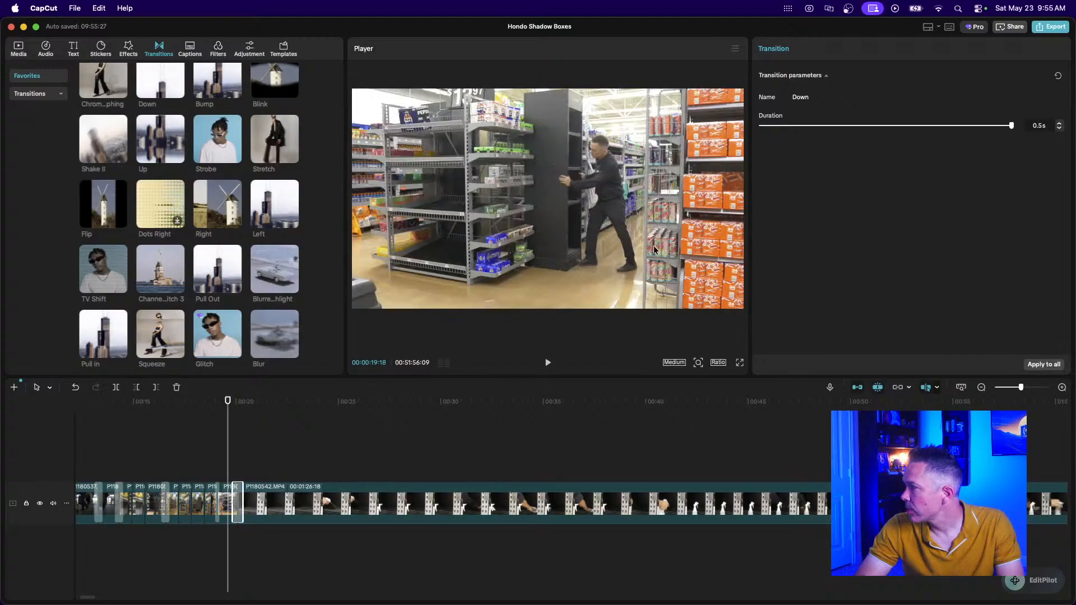
# Play back the new Down transition.
pyautogui.scroll(5, 313, 522)
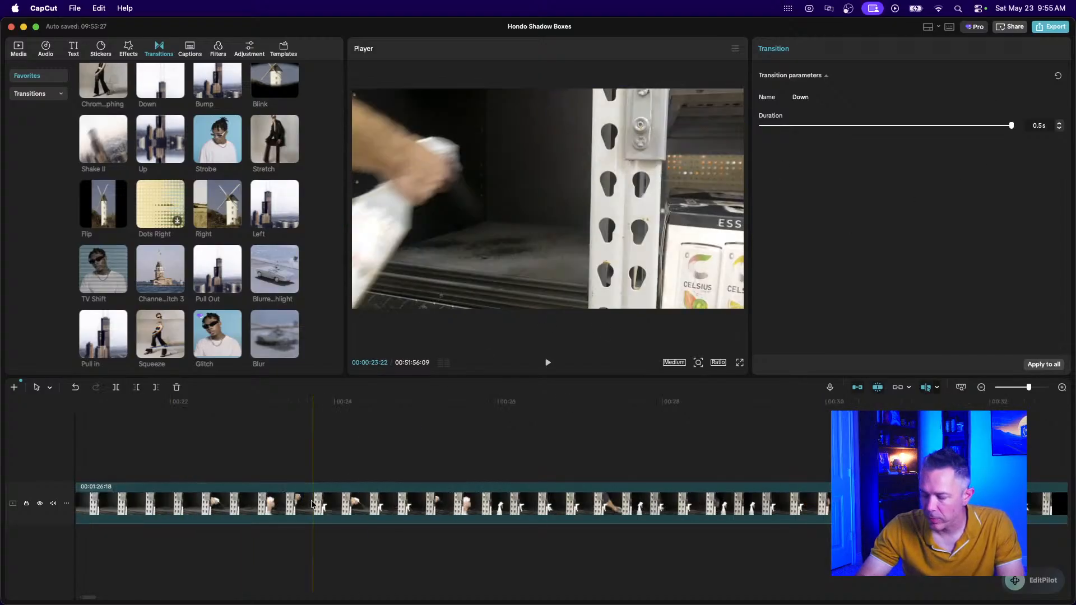
pyautogui.hscroll(-10, 131, 548)
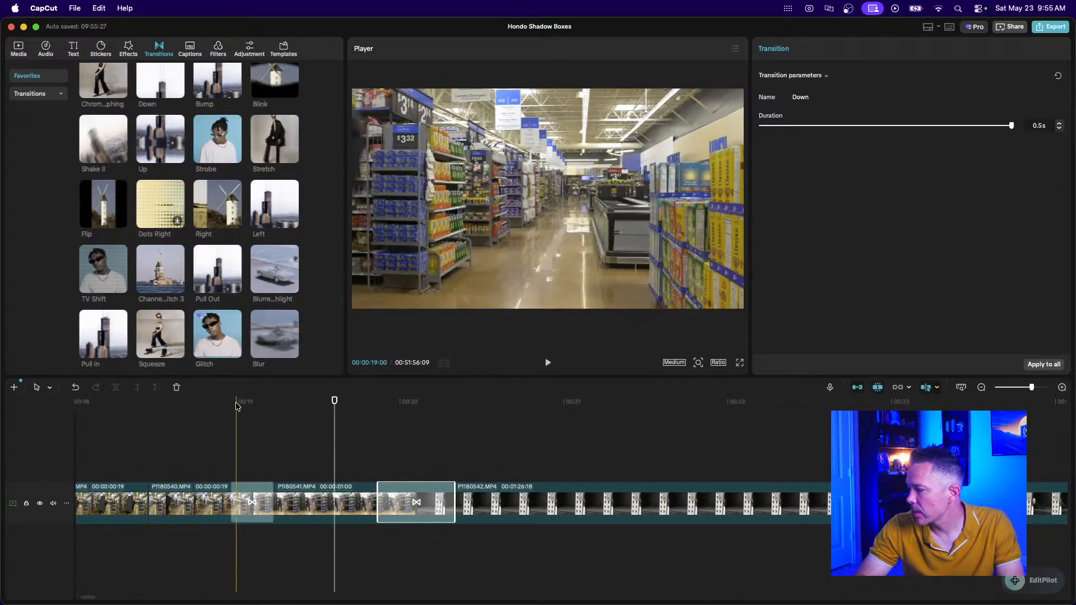
pyautogui.click(222, 420)
pyautogui.press('space')
pyautogui.press('space')
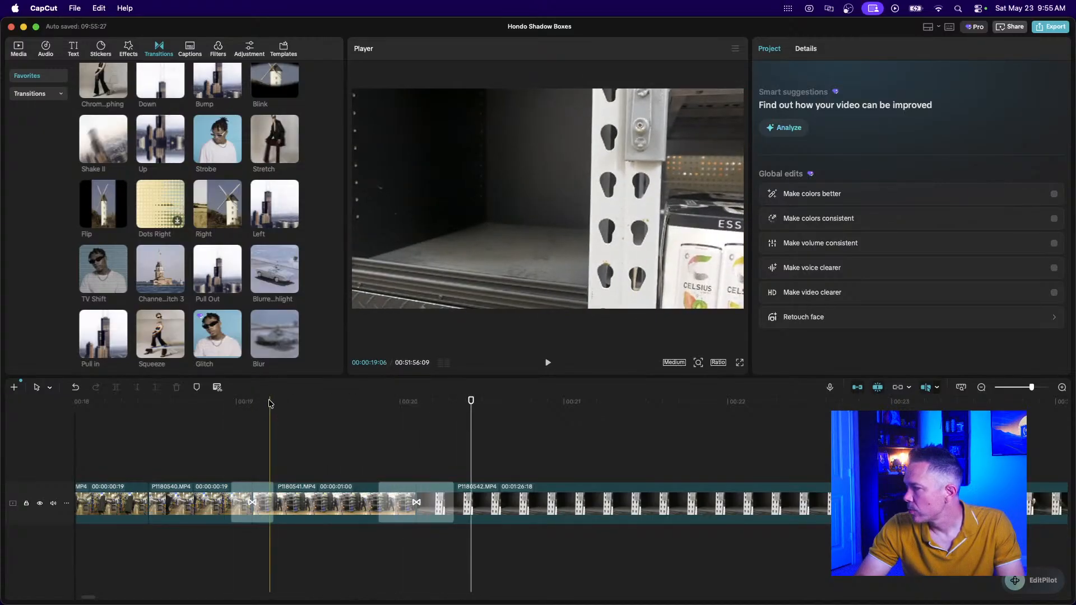
# Split the long P1180542 clip at the playhead into a short opening piece.
pyautogui.click(980, 387)
pyautogui.click(981, 387)
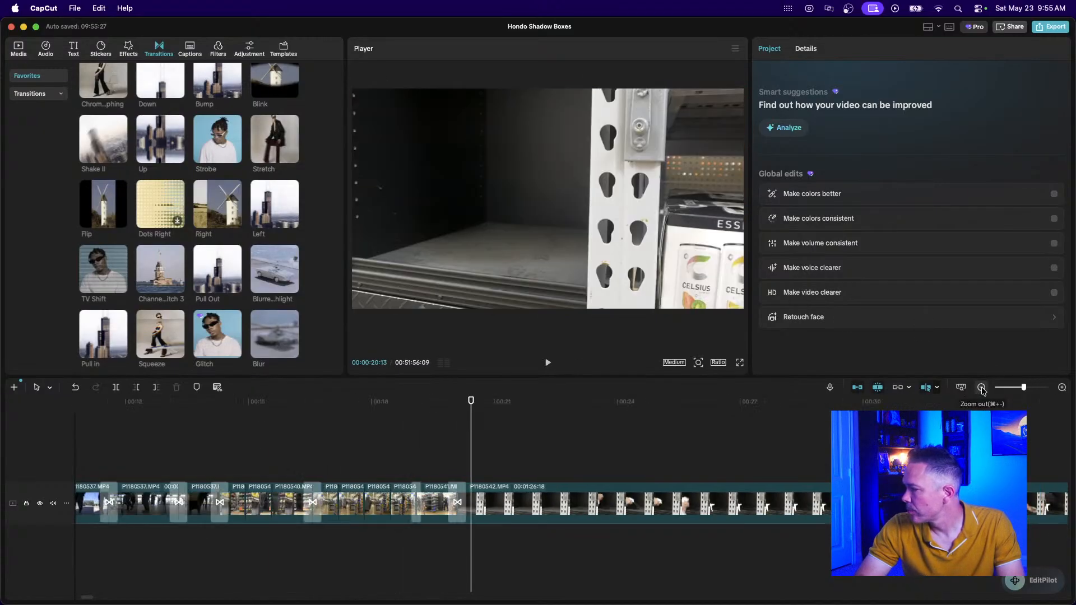
pyautogui.click(980, 387)
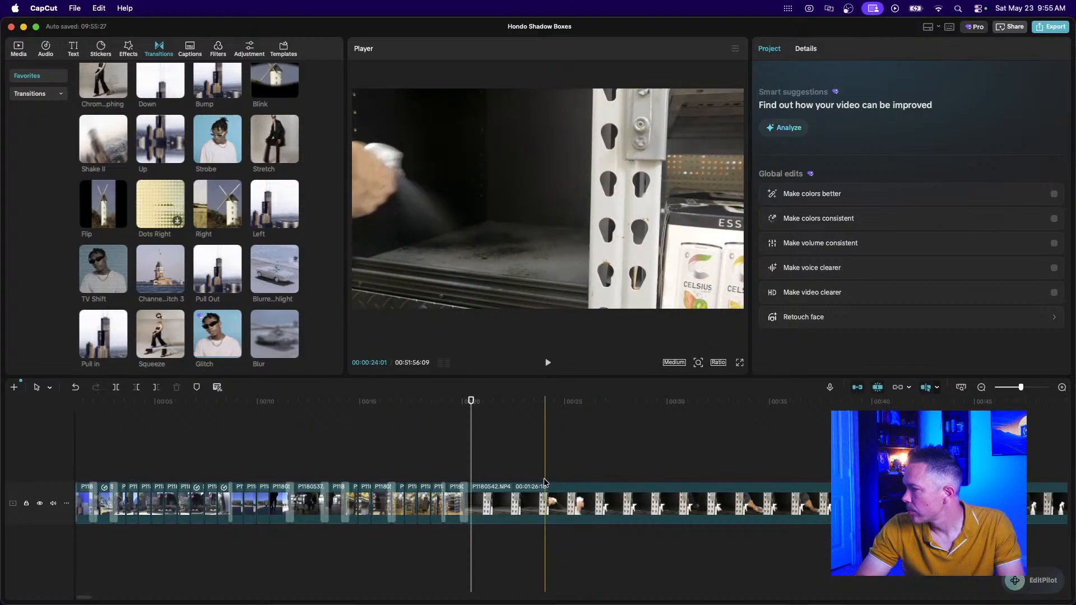
pyautogui.click(518, 497)
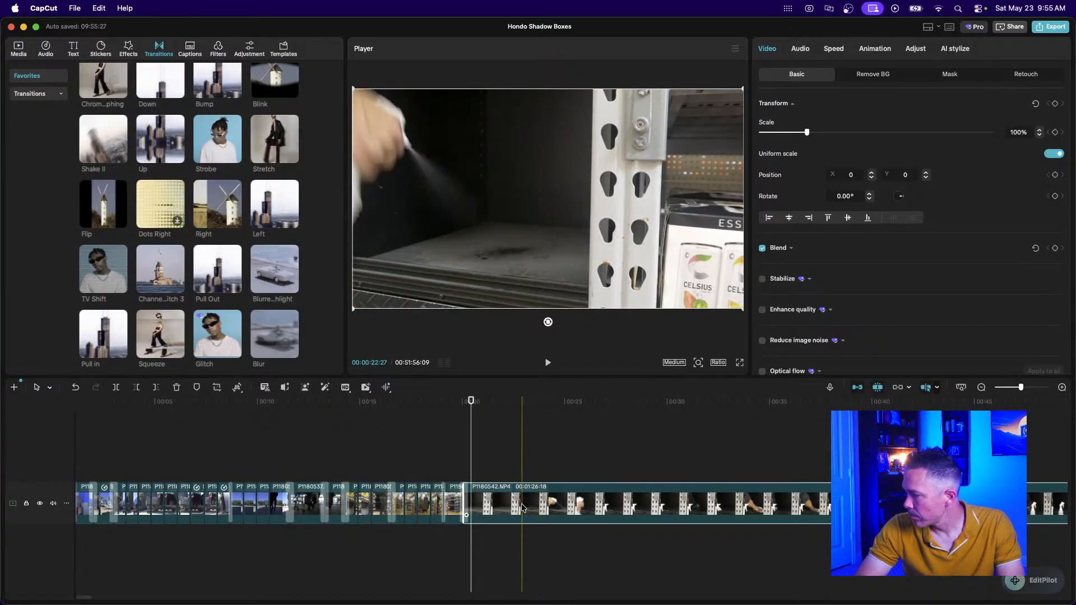
pyautogui.click(456, 460)
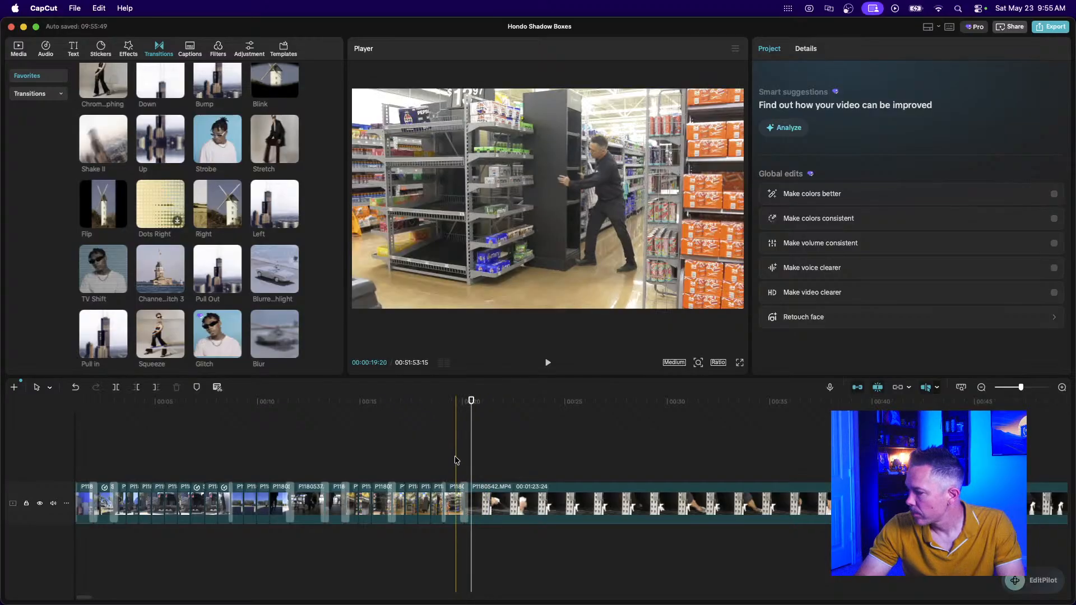
pyautogui.press('space')
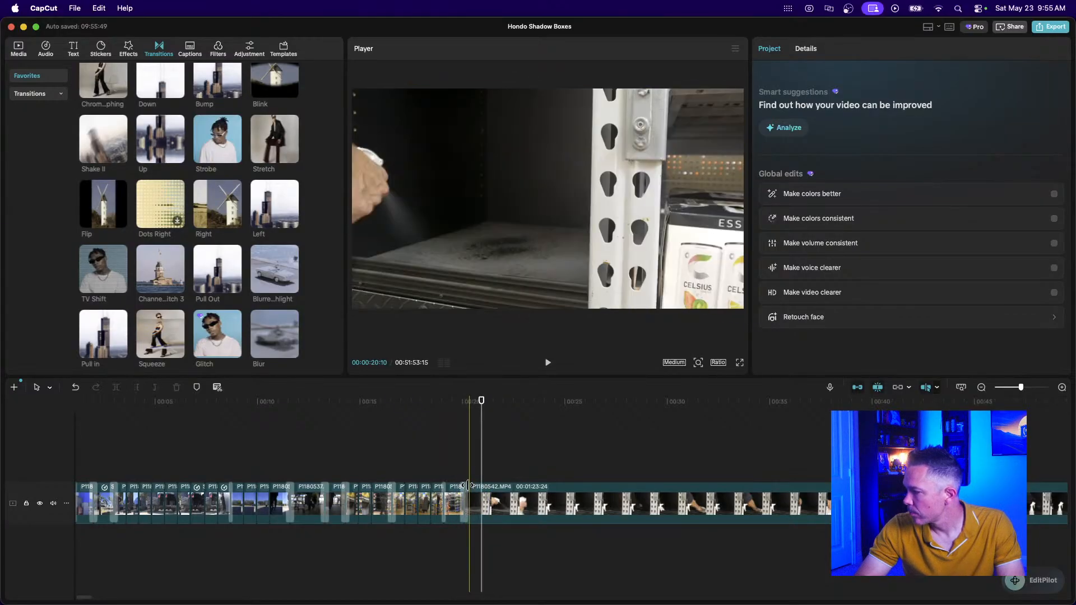
pyautogui.click(483, 503)
pyautogui.press('super+b')
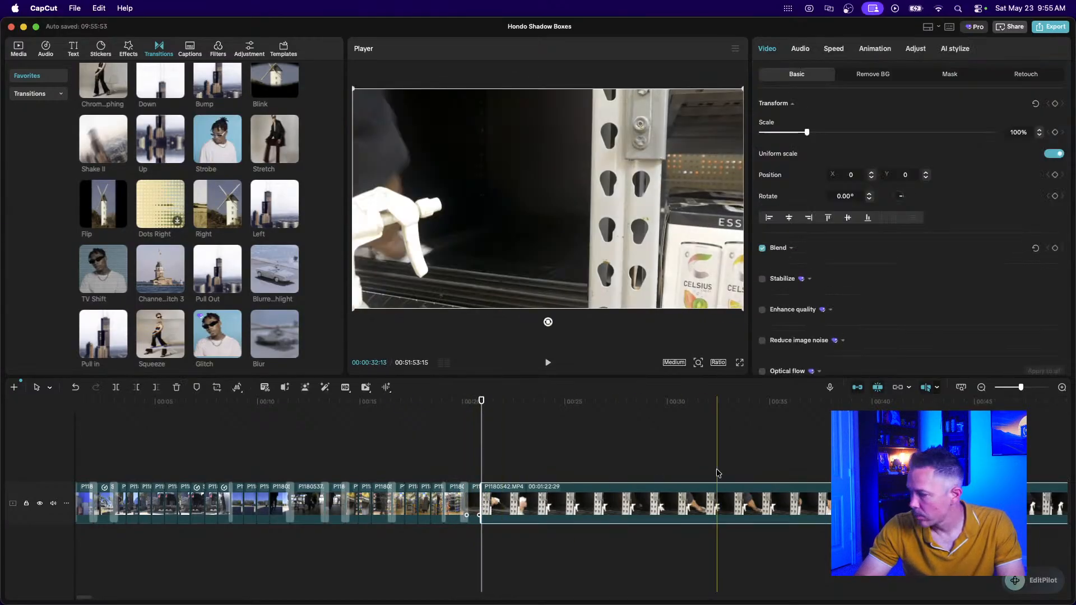
pyautogui.click(981, 388)
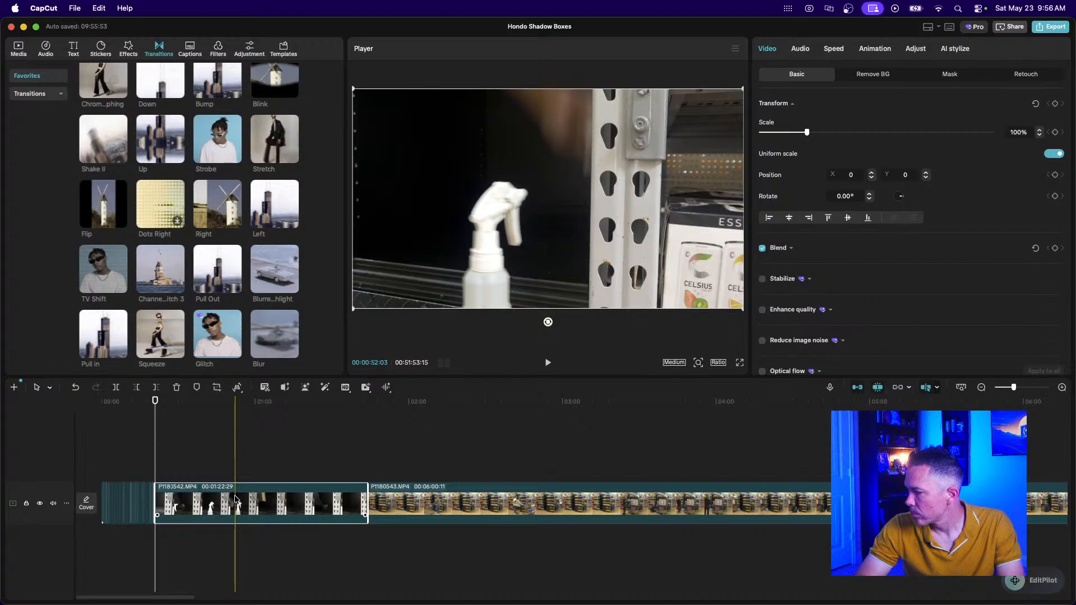
# Remove the first P1180542 segment and trim the remaining piece's end short.
pyautogui.press('q')
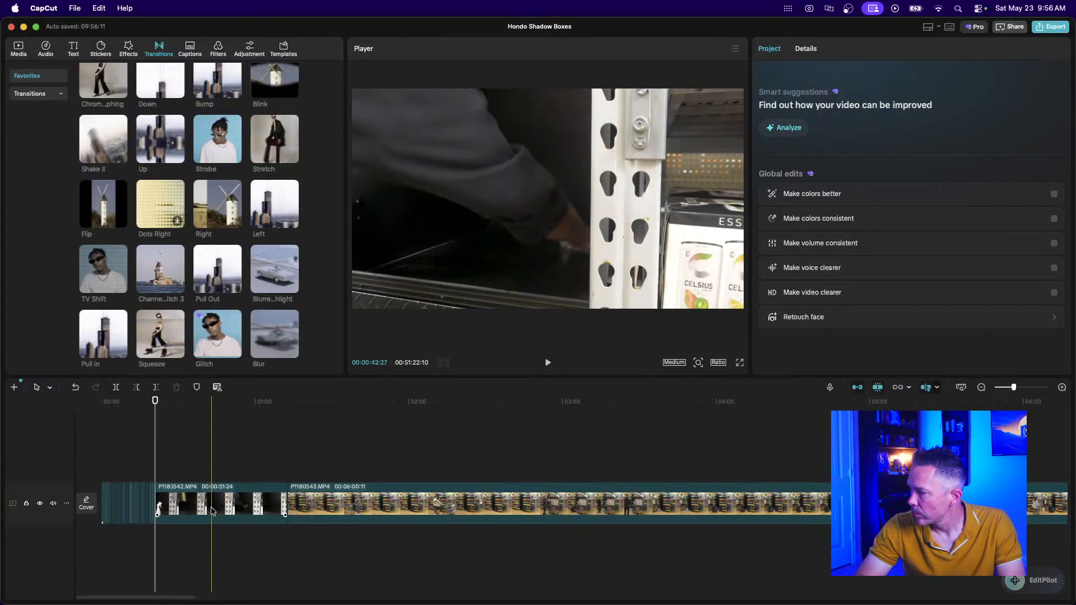
pyautogui.click(207, 511)
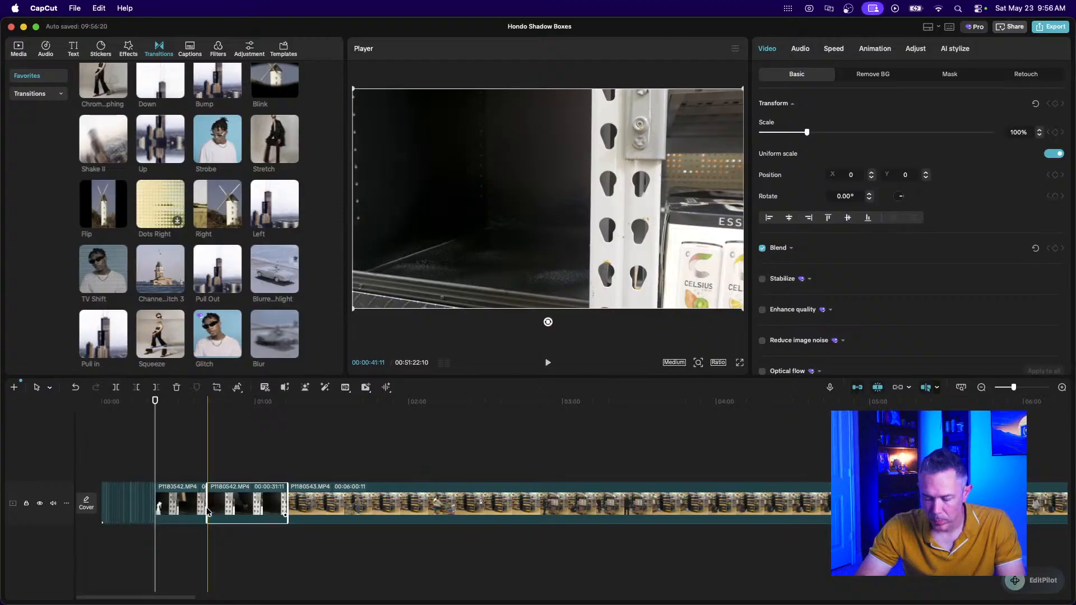
pyautogui.press('Delete')
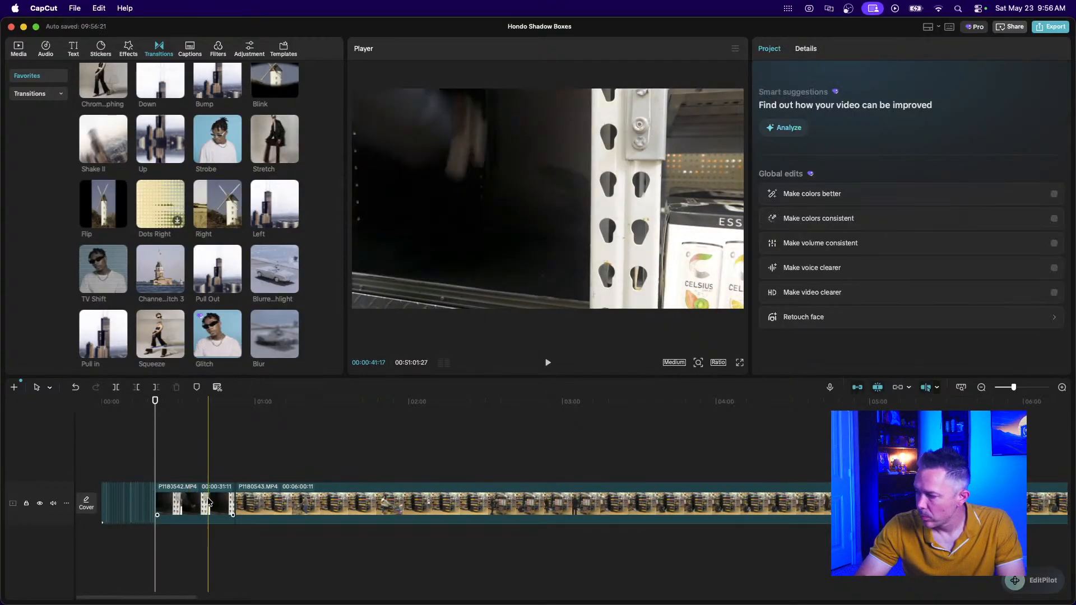
pyautogui.click(231, 507)
pyautogui.moveTo(231, 507); pyautogui.dragTo(162, 511)
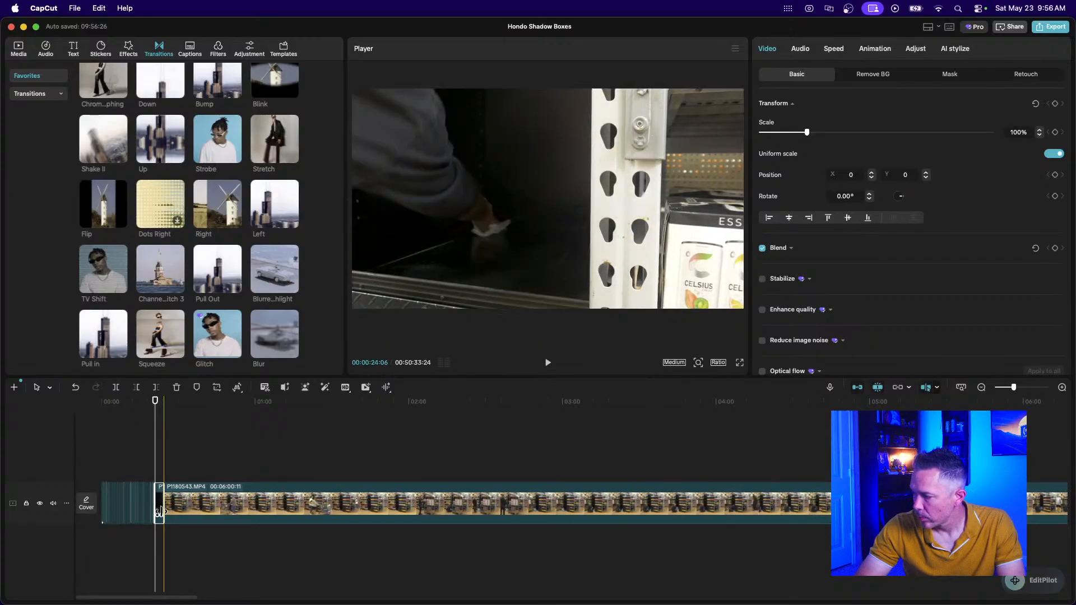
# Review the edited sequence and shorten the short clip at the playhead slightly.
pyautogui.scroll(5, 161, 511)
pyautogui.hscroll(-4, 161, 511)
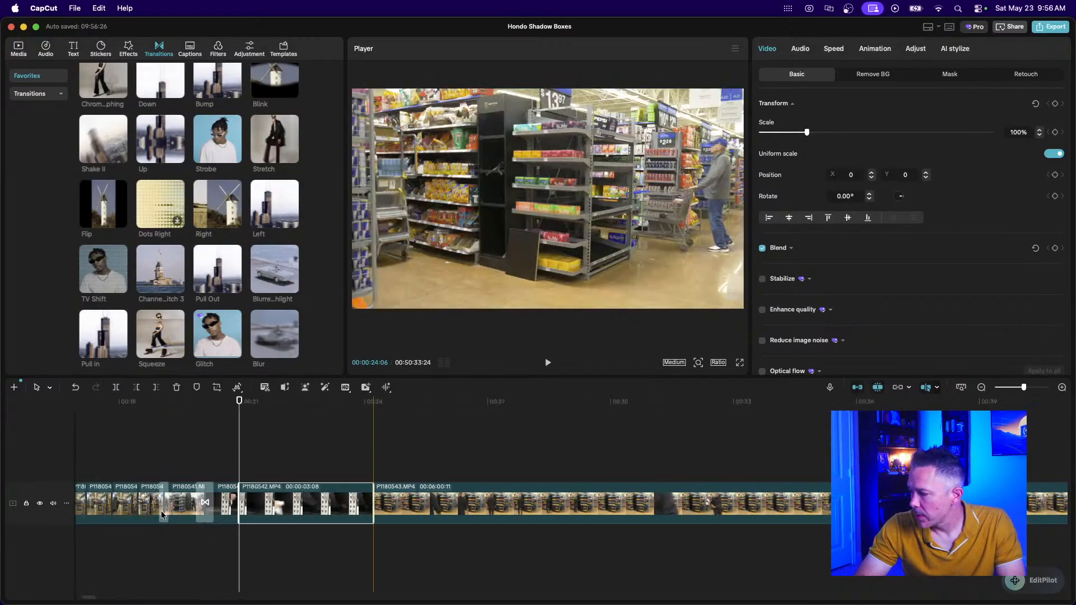
pyautogui.click(184, 452)
pyautogui.press('space')
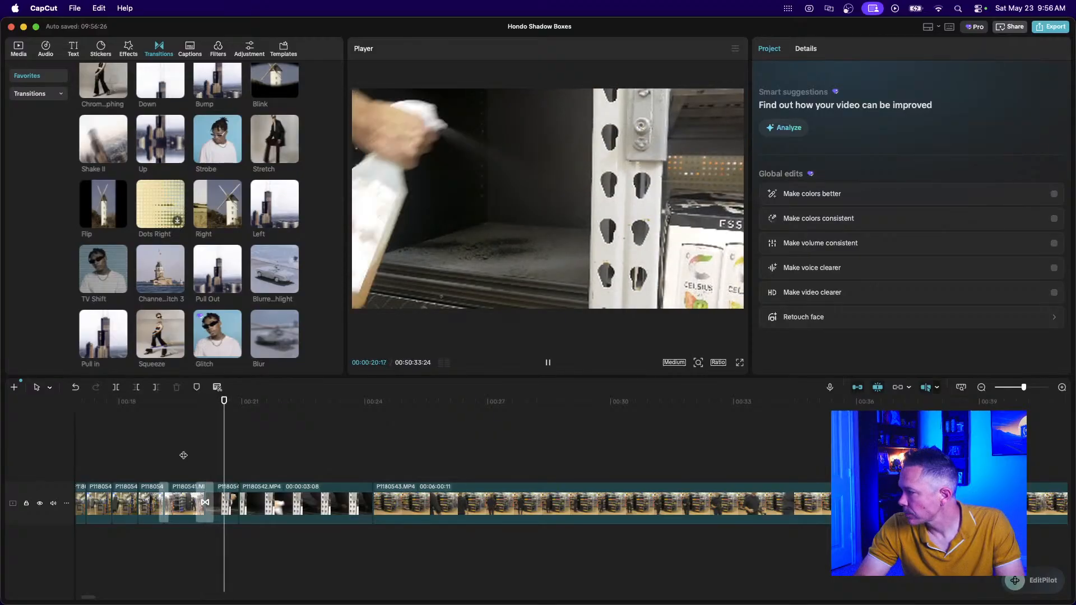
pyautogui.press('space')
pyautogui.click(223, 506)
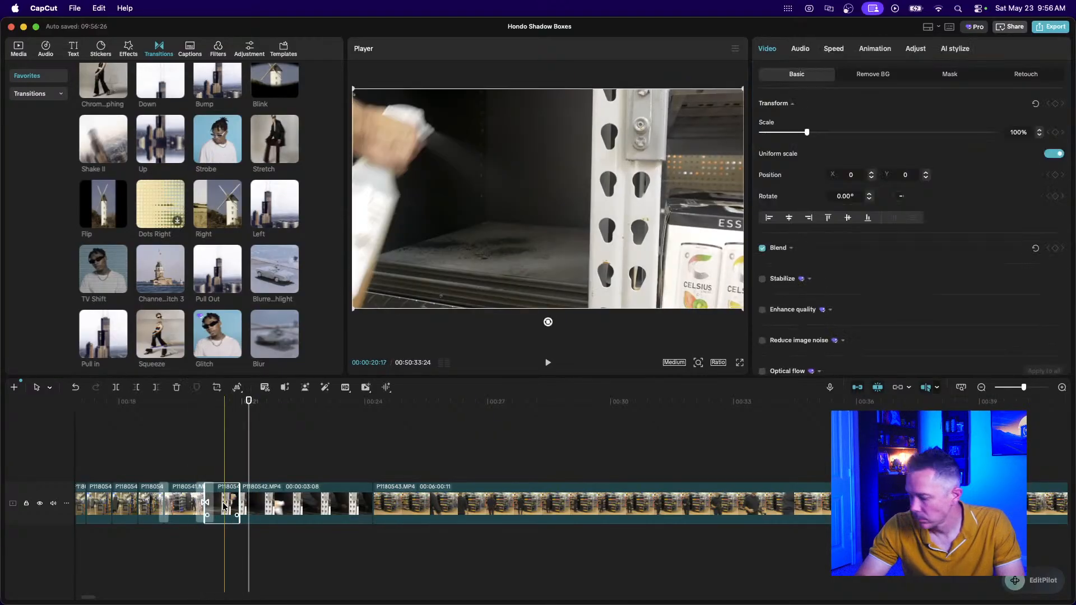
pyautogui.scroll(3, 223, 506)
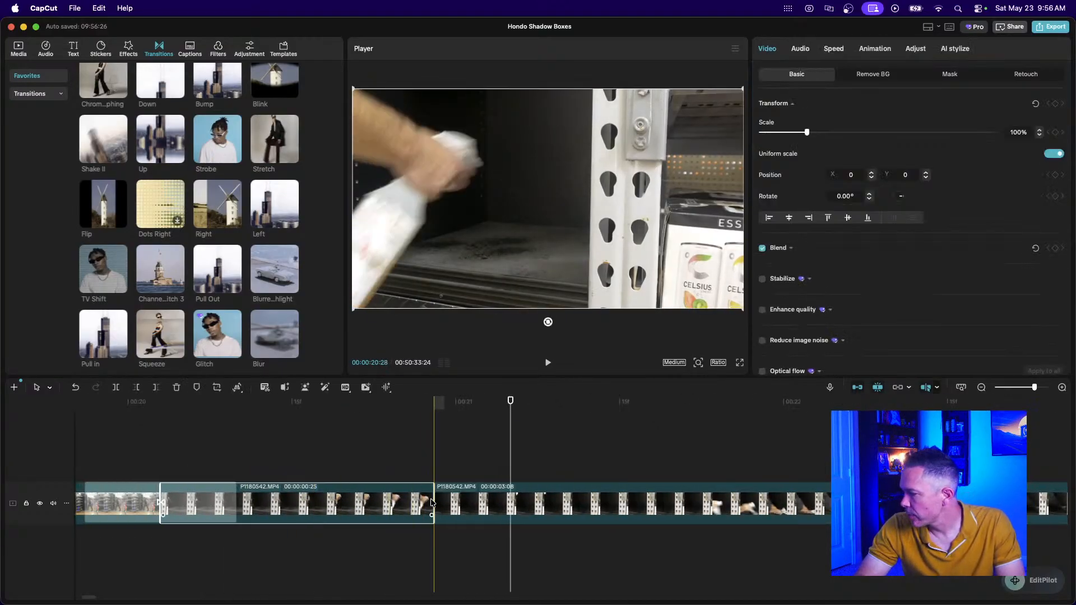
pyautogui.moveTo(434, 506); pyautogui.dragTo(354, 511)
# Trim the next P1180542 piece at both ends to under one second.
pyautogui.click(447, 518)
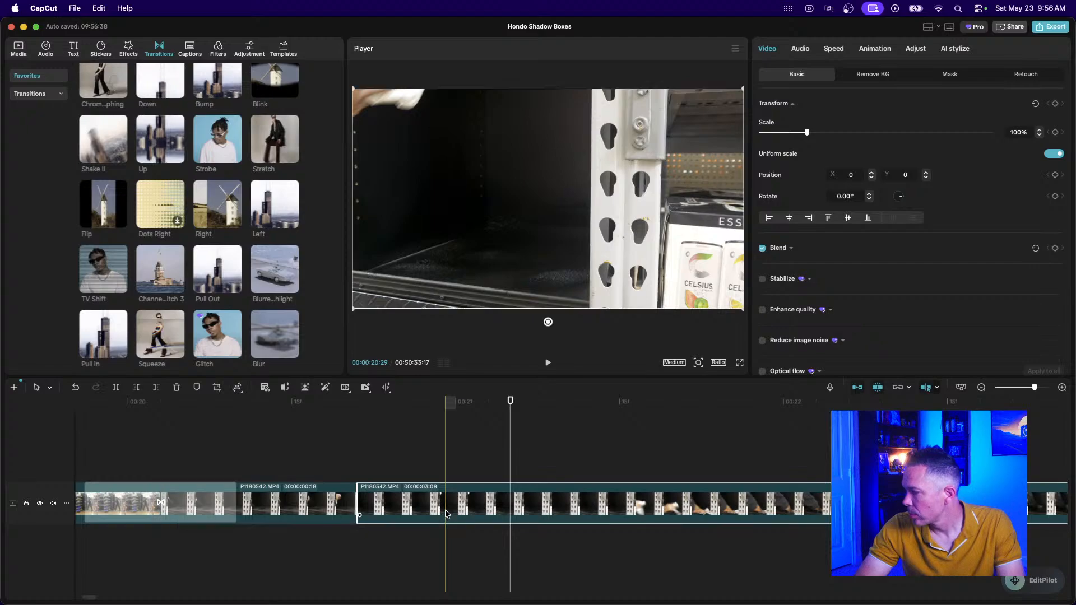
pyautogui.hscroll(5, 446, 518)
pyautogui.click(979, 388)
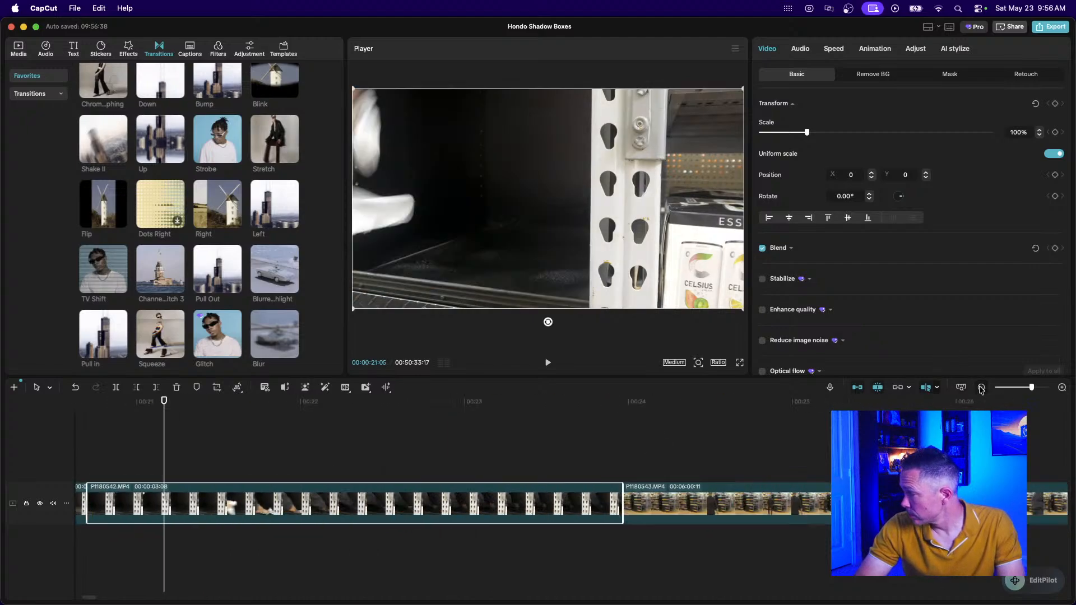
pyautogui.click(979, 388)
pyautogui.hscroll(-3, 321, 472)
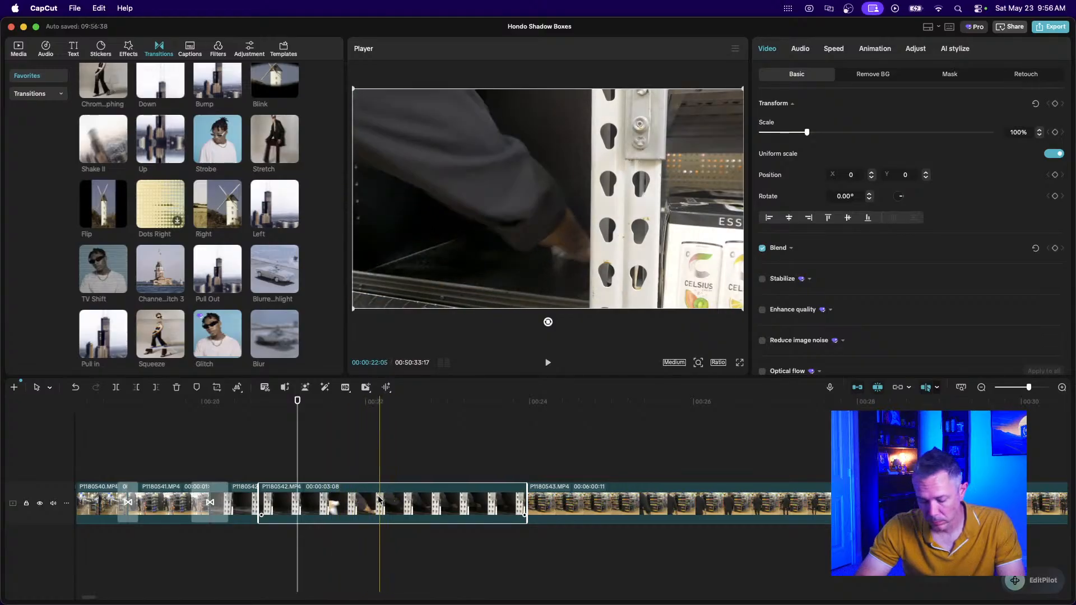
pyautogui.press('q')
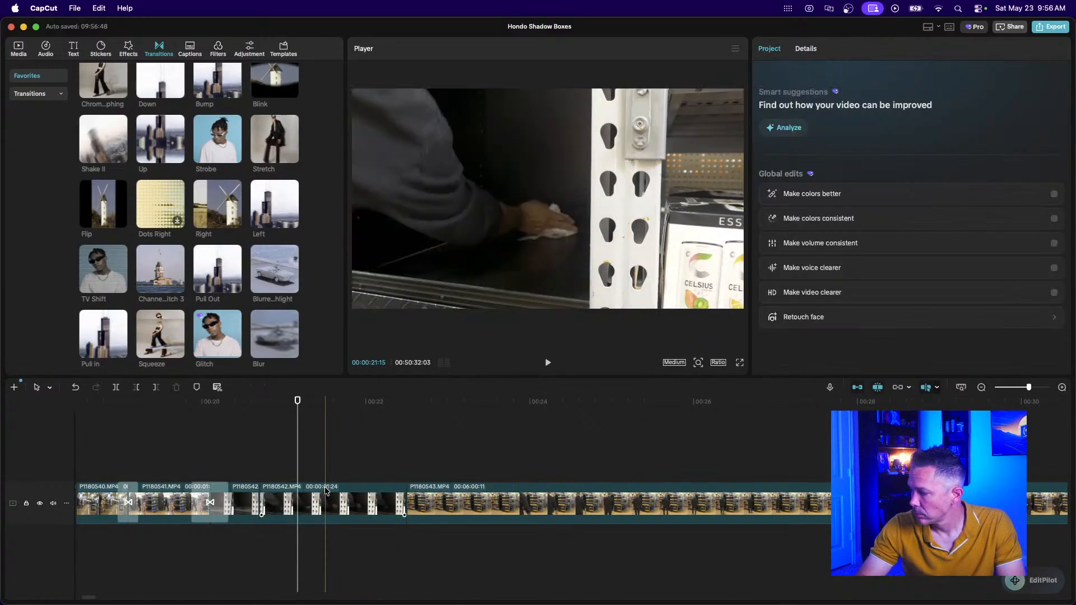
pyautogui.click(360, 512)
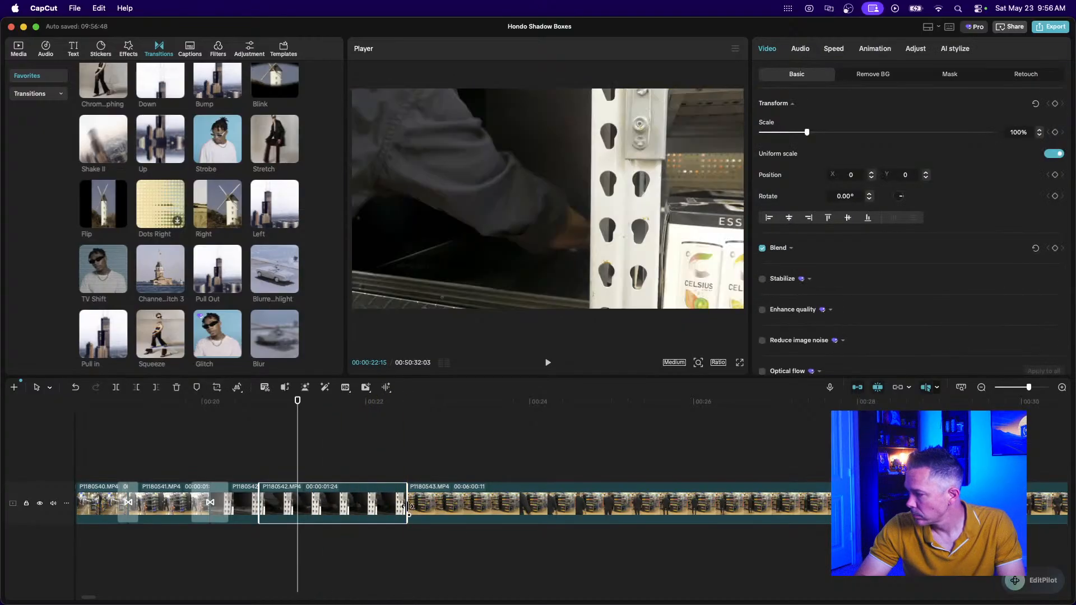
pyautogui.press('w')
pyautogui.moveTo(362, 520); pyautogui.dragTo(341, 521)
pyautogui.press('super+equal')
pyautogui.press('super+equal')
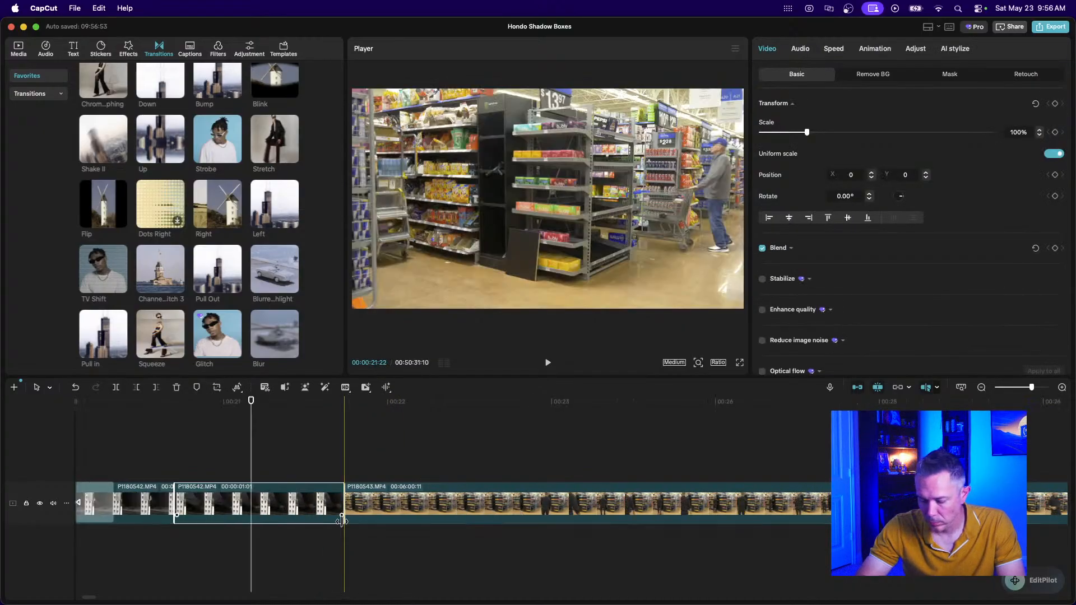
pyautogui.hscroll(-5, 342, 521)
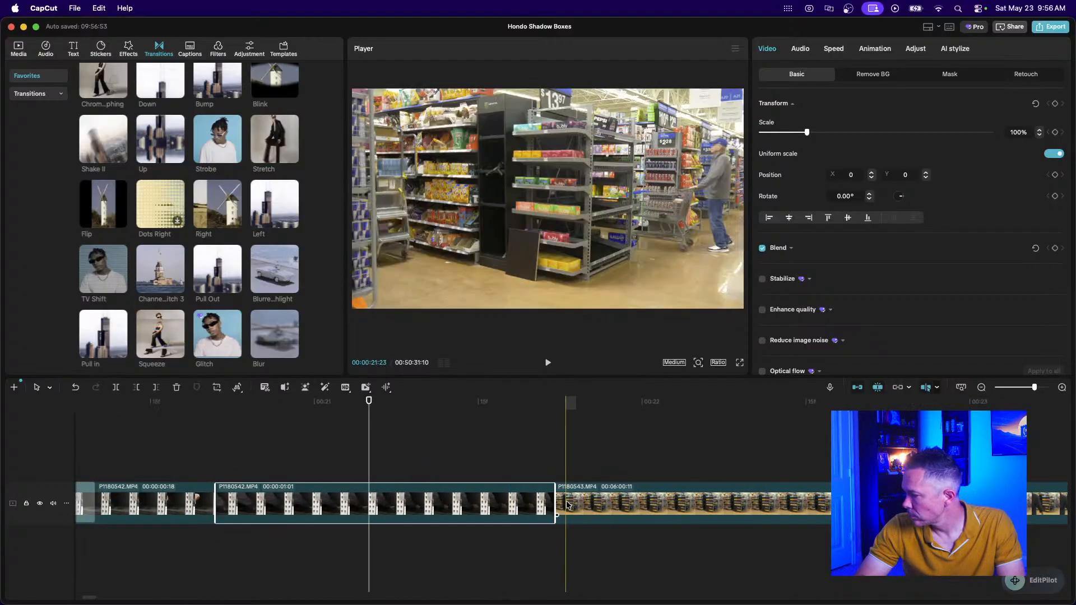
pyautogui.moveTo(552, 506); pyautogui.dragTo(424, 514)
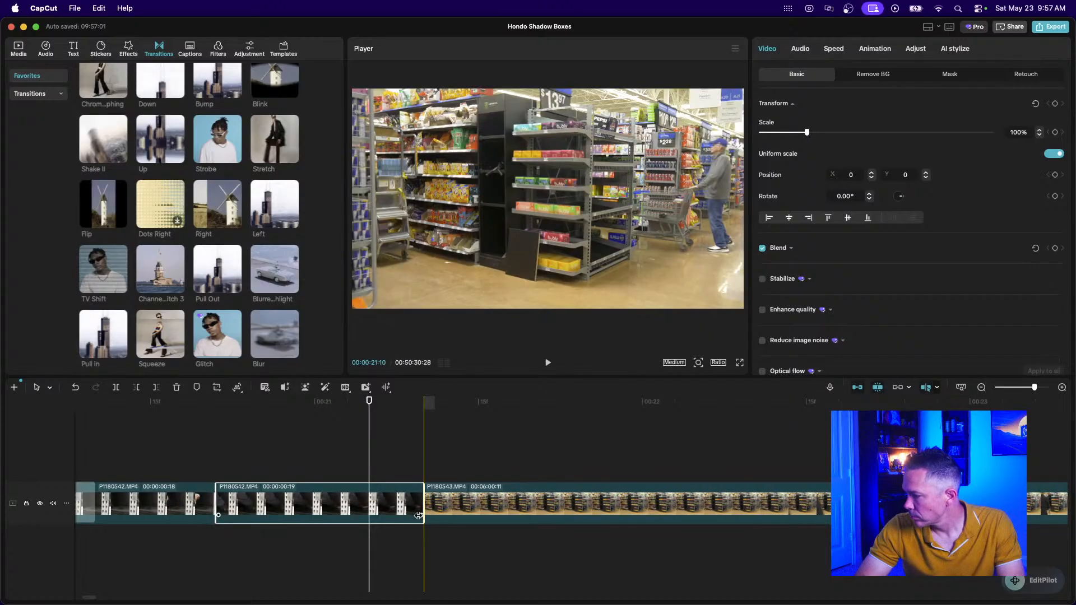
pyautogui.click(981, 387)
# Play back the trimmed clips from about 0:16, then zoom out to show the 00:06:00:11 P1180543 clip.
pyautogui.click(981, 387)
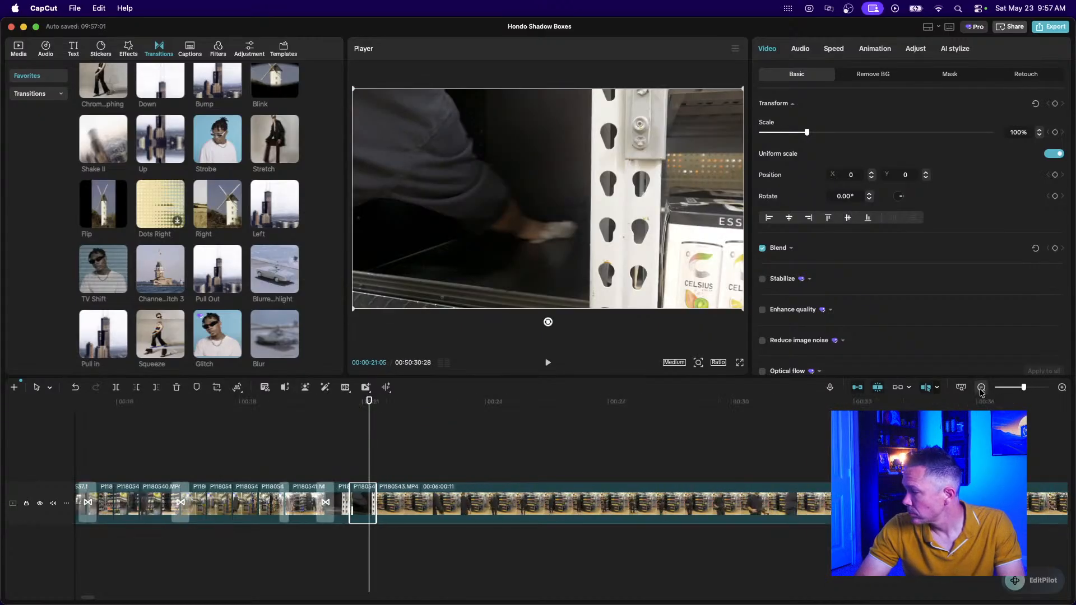
pyautogui.click(142, 472)
pyautogui.press('space')
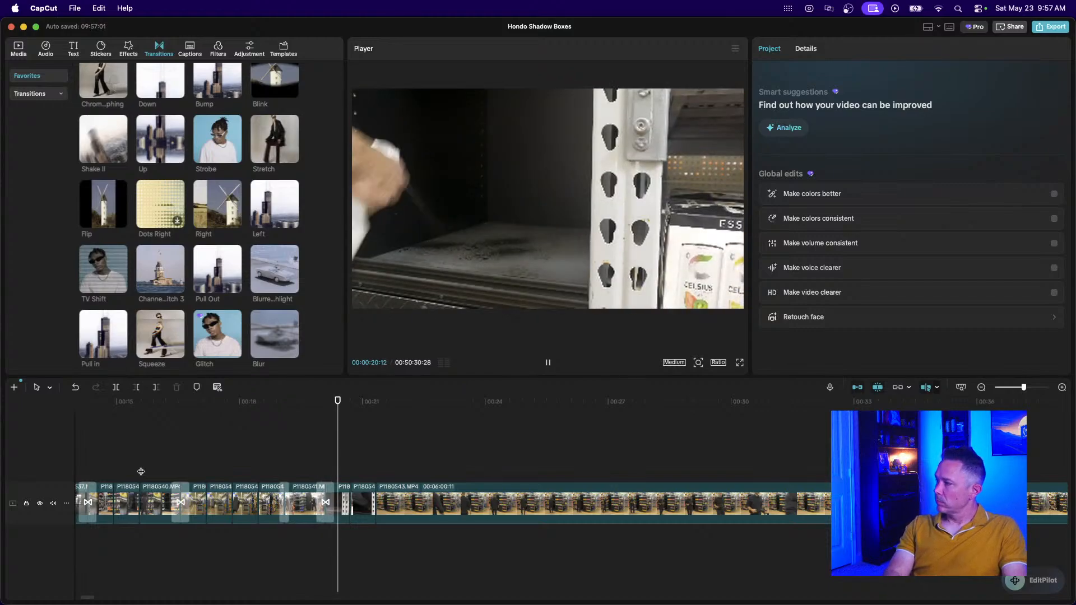
pyautogui.press('space')
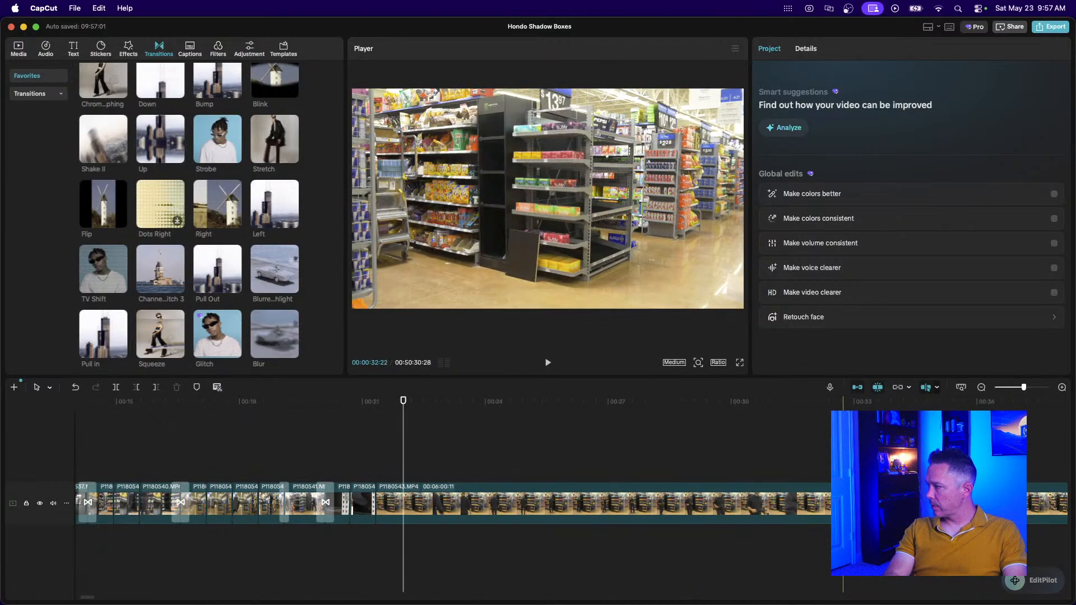
pyautogui.click(981, 387)
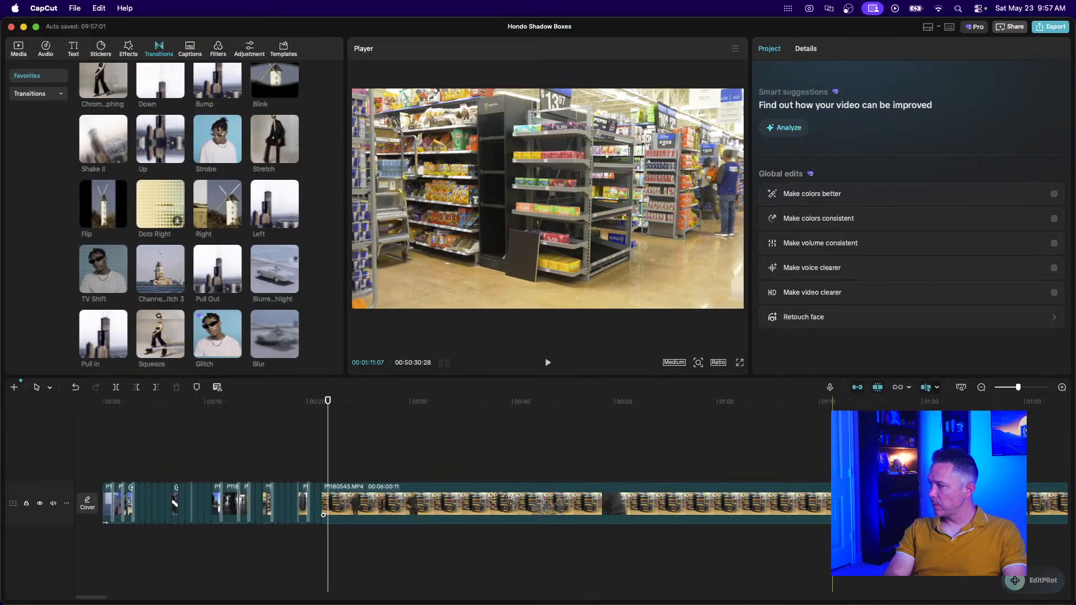
pyautogui.click(981, 387)
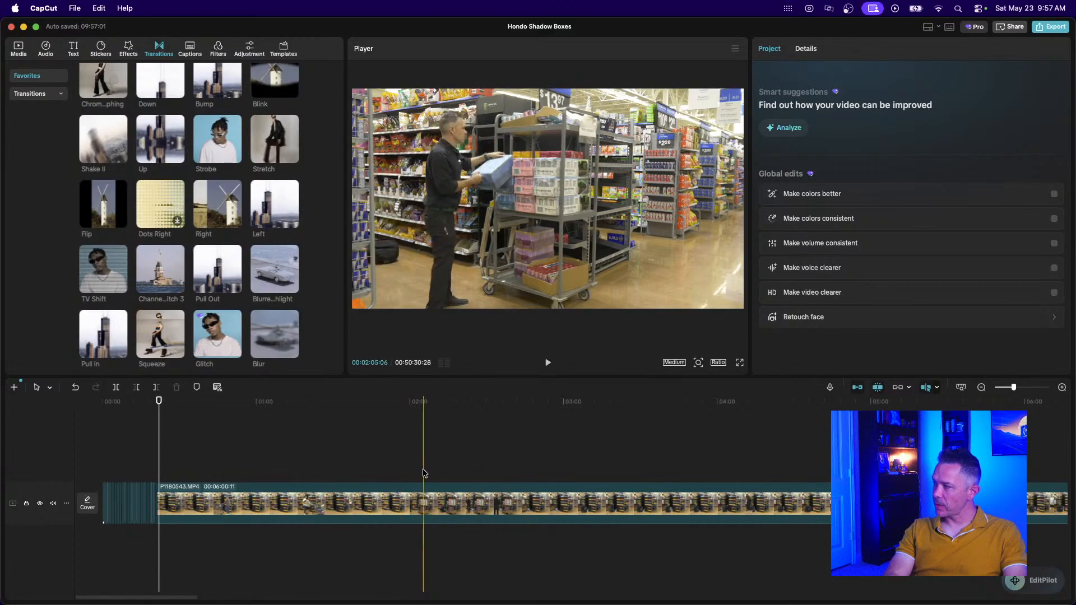
# Delete the opening 1:41 of P1180543 and play back from the new start.
pyautogui.click(417, 498)
pyautogui.click(369, 500)
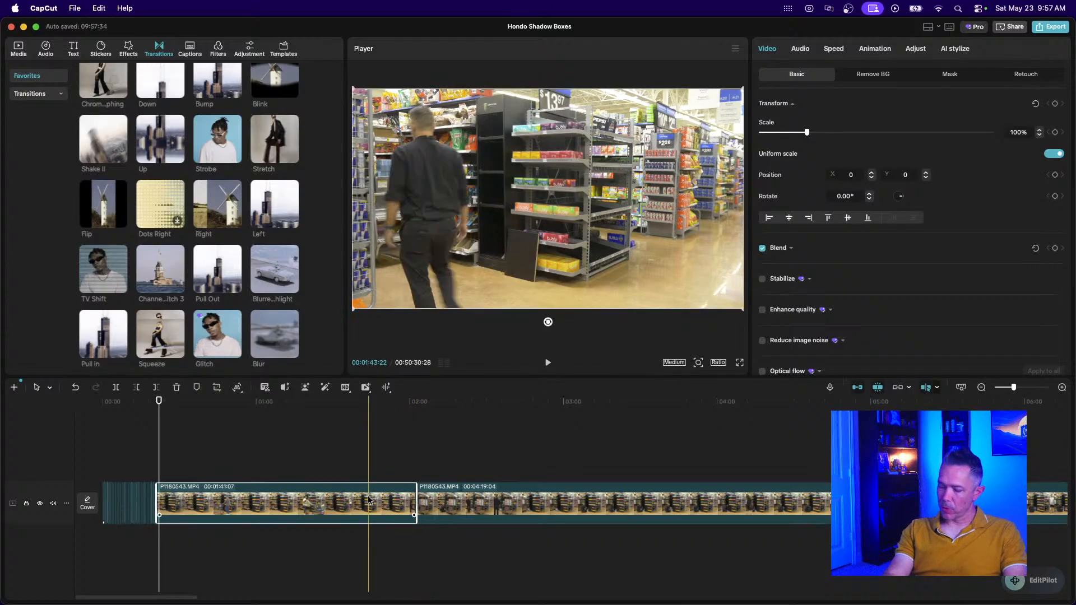
pyautogui.press('Delete')
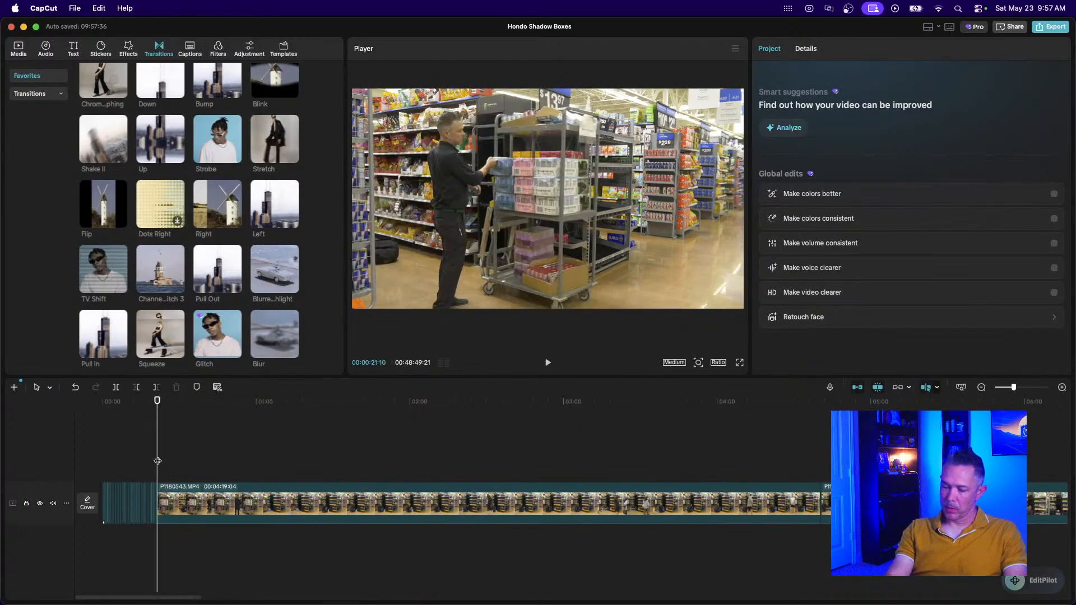
pyautogui.press('super+equal')
pyautogui.press('super+equal')
pyautogui.click(117, 456)
pyautogui.press('space')
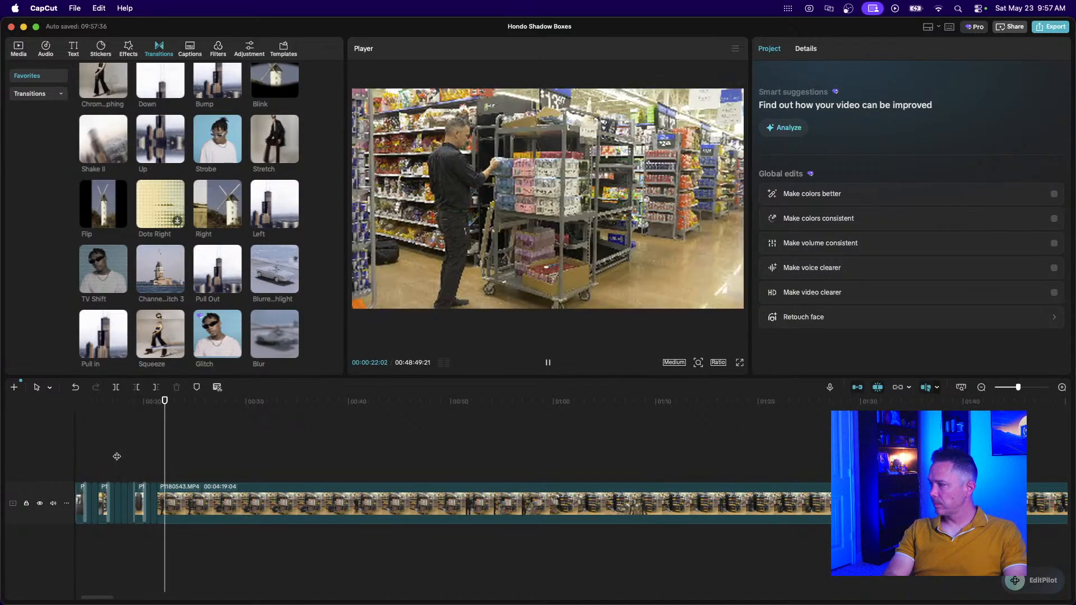
pyautogui.press('space')
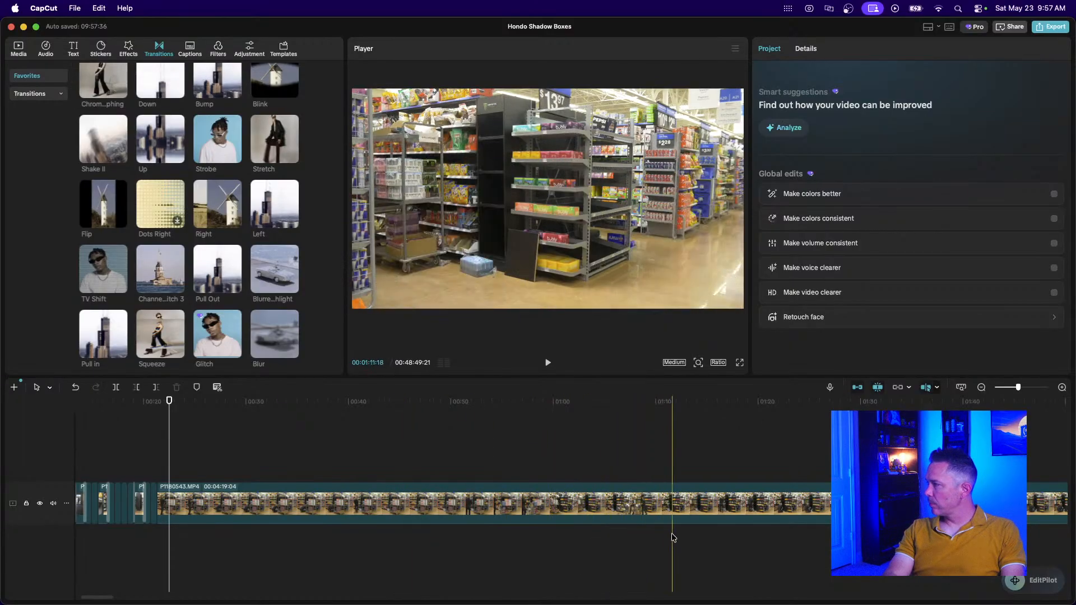
# Split P1180544 and delete its first 1:18.
pyautogui.click(980, 387)
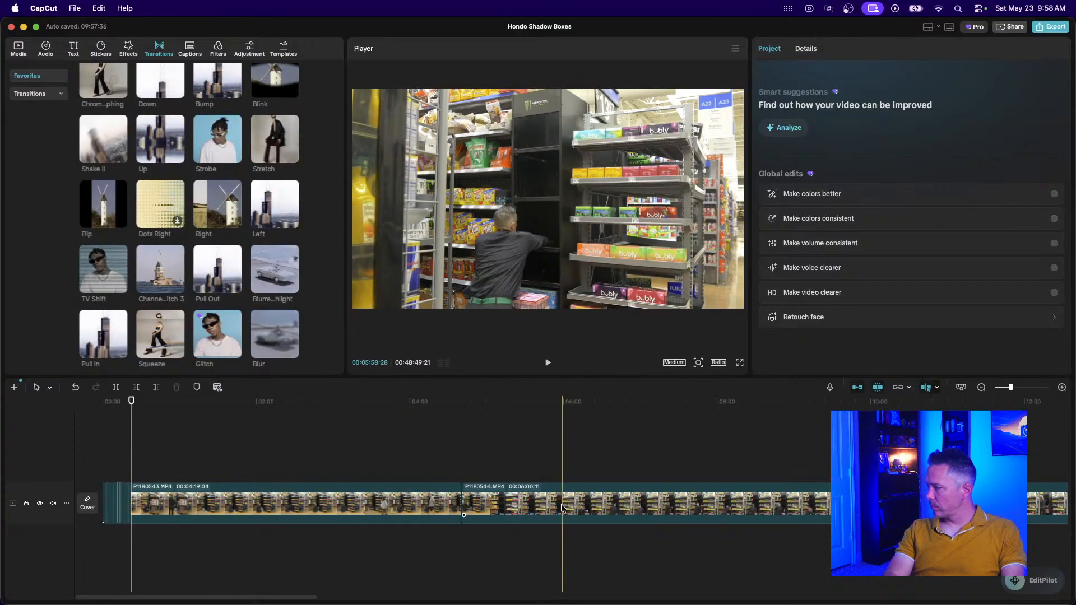
pyautogui.click(562, 508)
pyautogui.press('super+b')
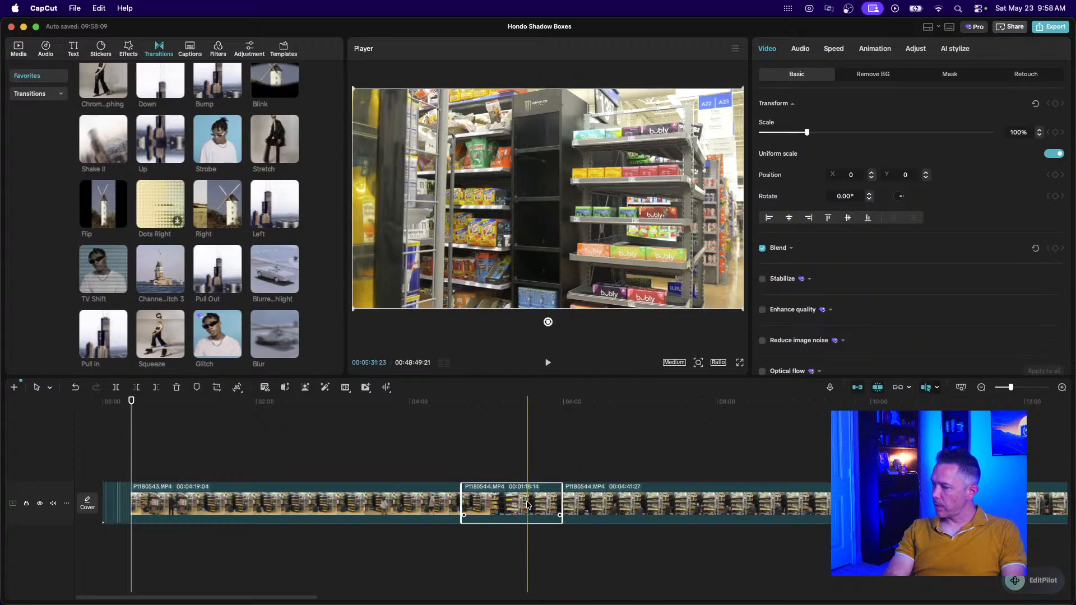
pyautogui.press('Delete')
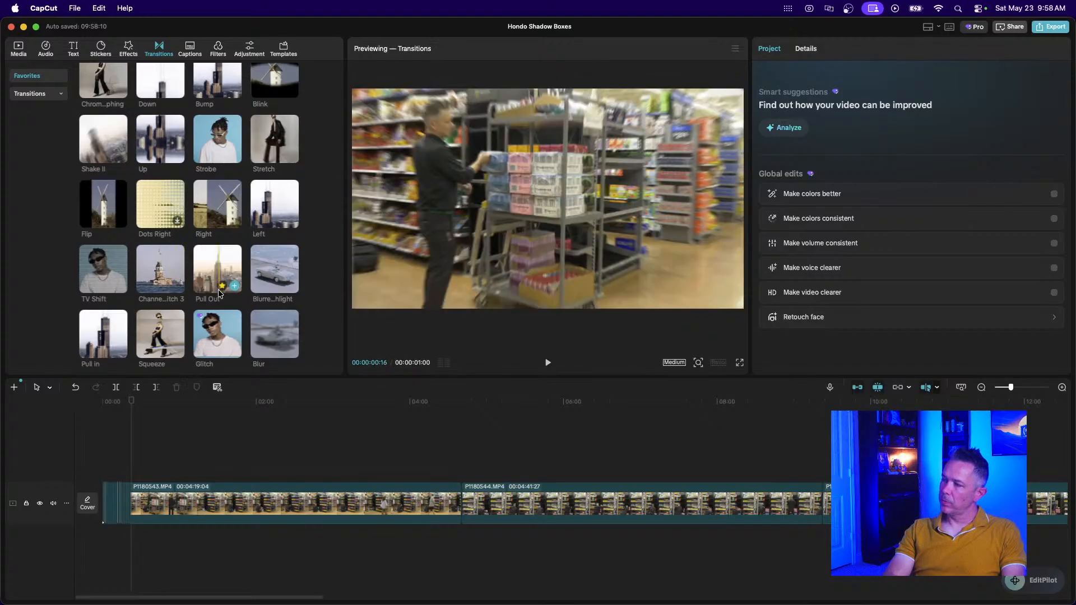
# Place a Pull In transition between P1180543 and P1180544.
pyautogui.scroll(3, 218, 291)
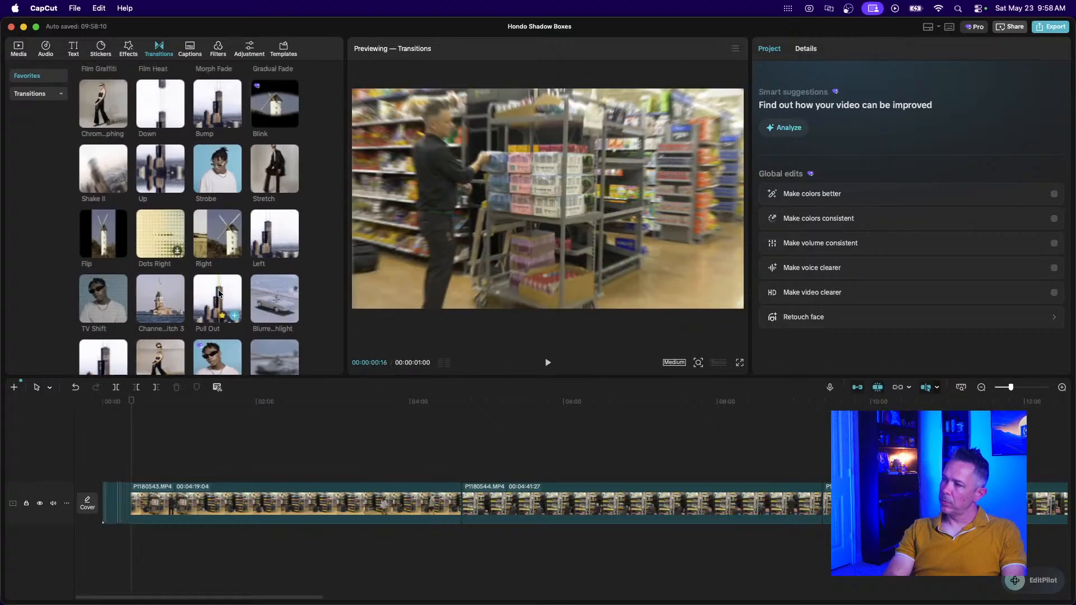
pyautogui.scroll(3, 218, 291)
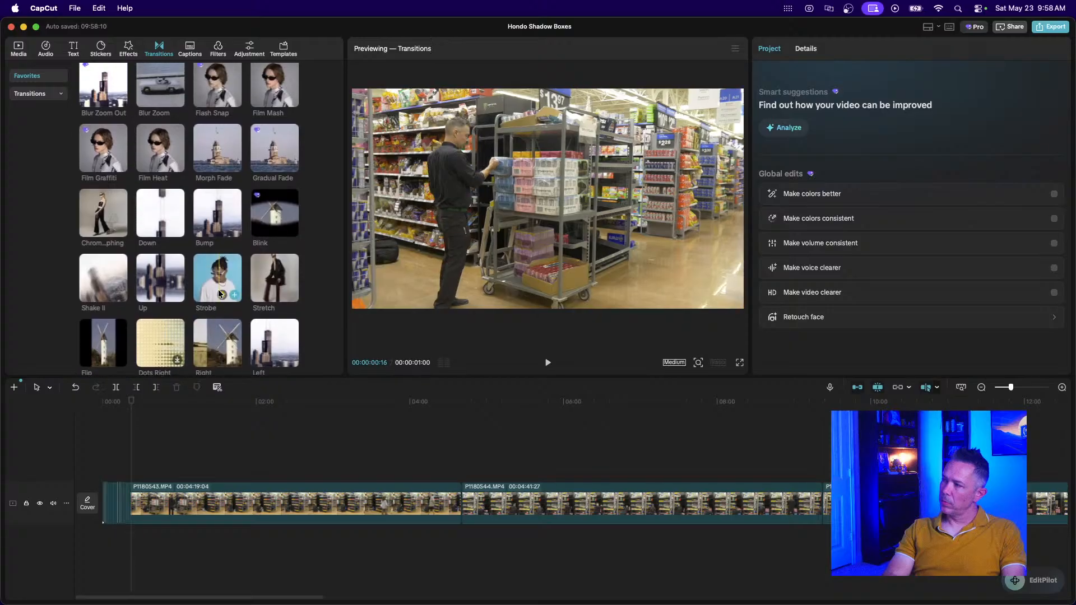
pyautogui.scroll(-2, 218, 291)
pyautogui.scroll(-3, 218, 292)
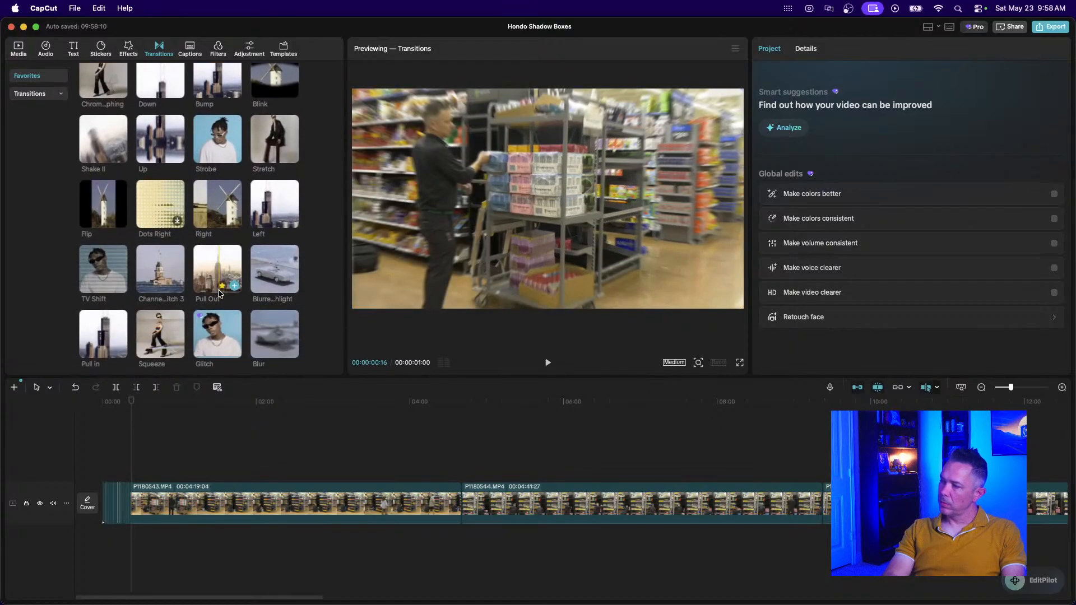
pyautogui.moveTo(106, 335); pyautogui.dragTo(460, 507)
pyautogui.click(436, 469)
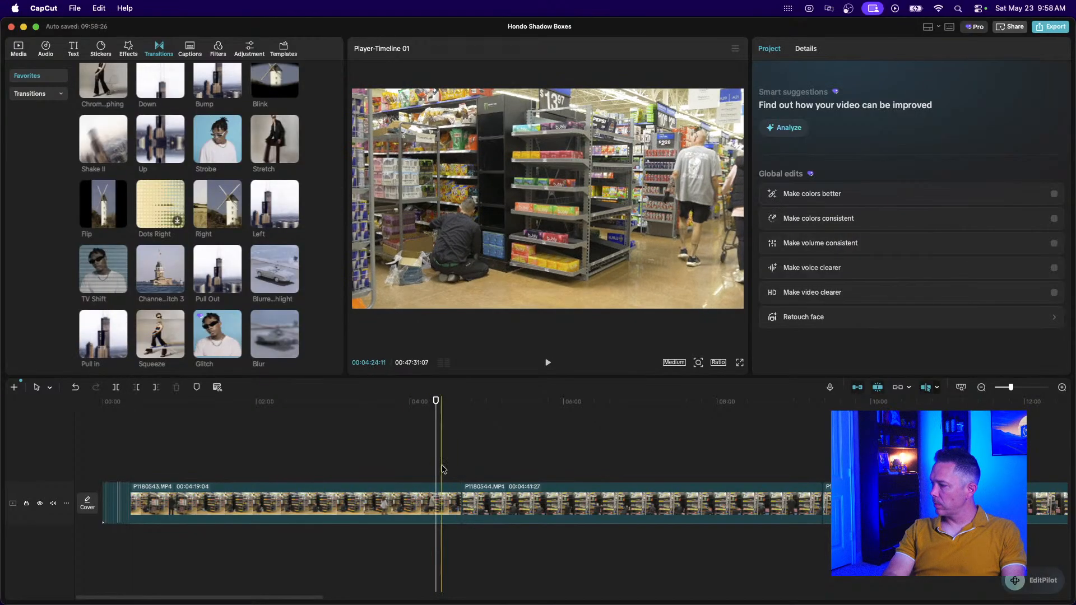
# Play back the new transition at the junction between the clips.
pyautogui.click(458, 469)
pyautogui.press('space')
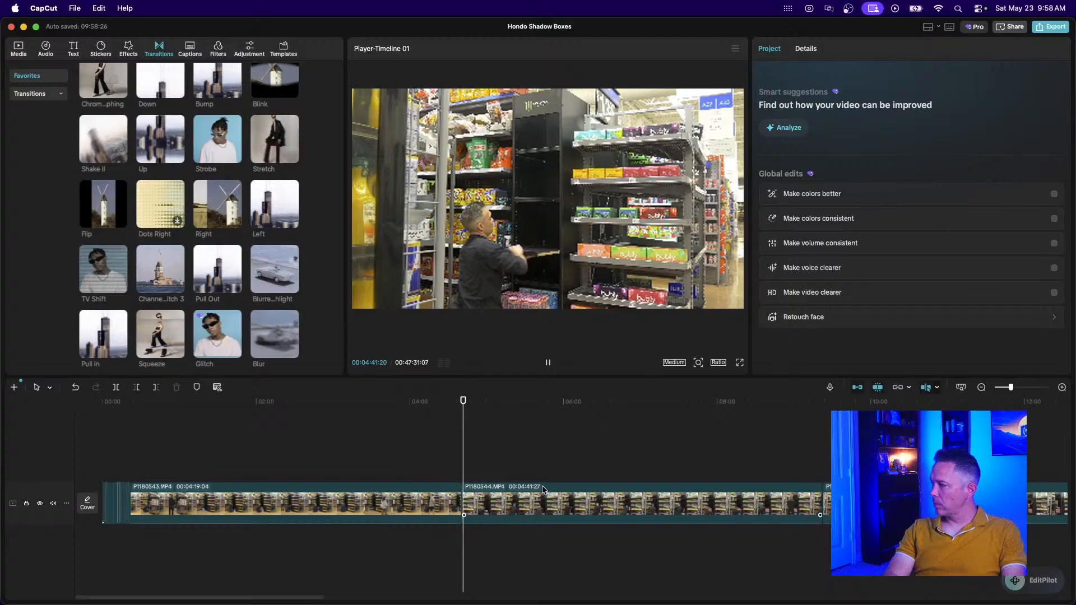
pyautogui.press('space')
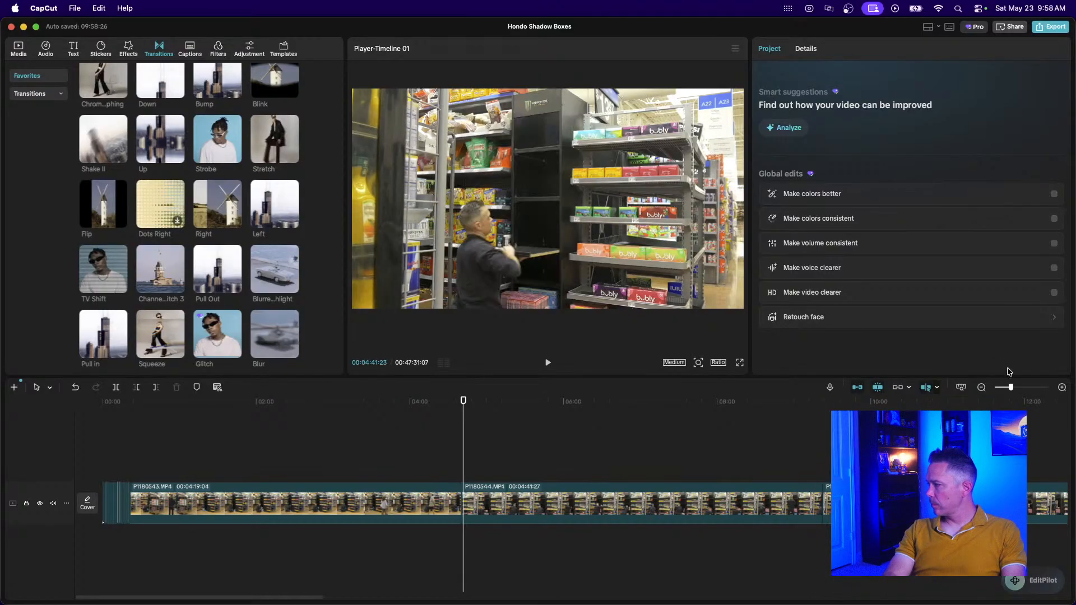
# Zoom the timeline out to review P1180543, P1180544 and P1180545, totalling 00:47:31:07.
pyautogui.click(981, 387)
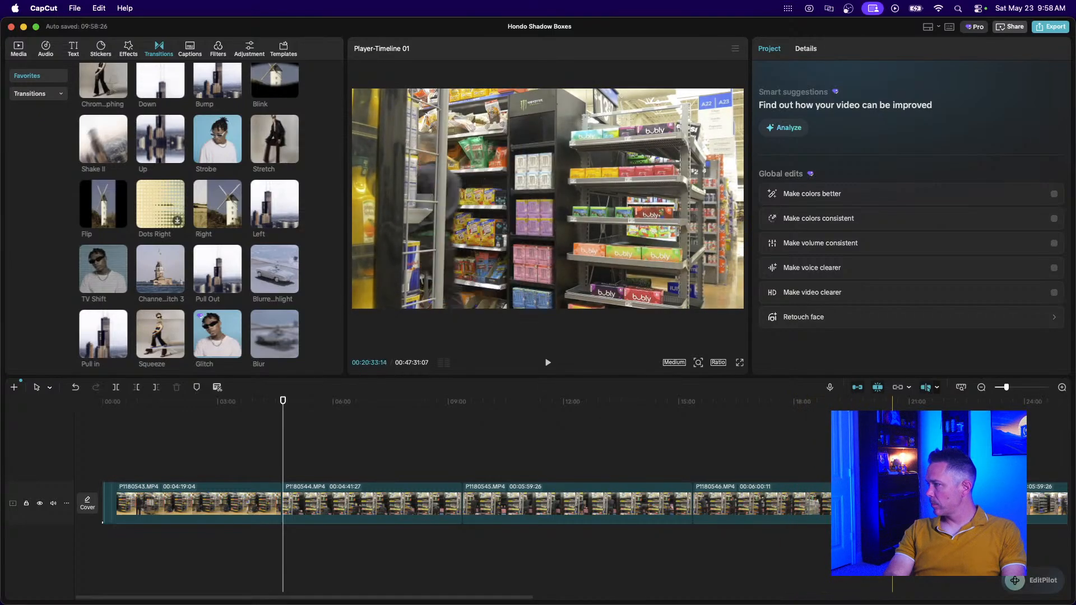
pyautogui.hscroll(3, 794, 490)
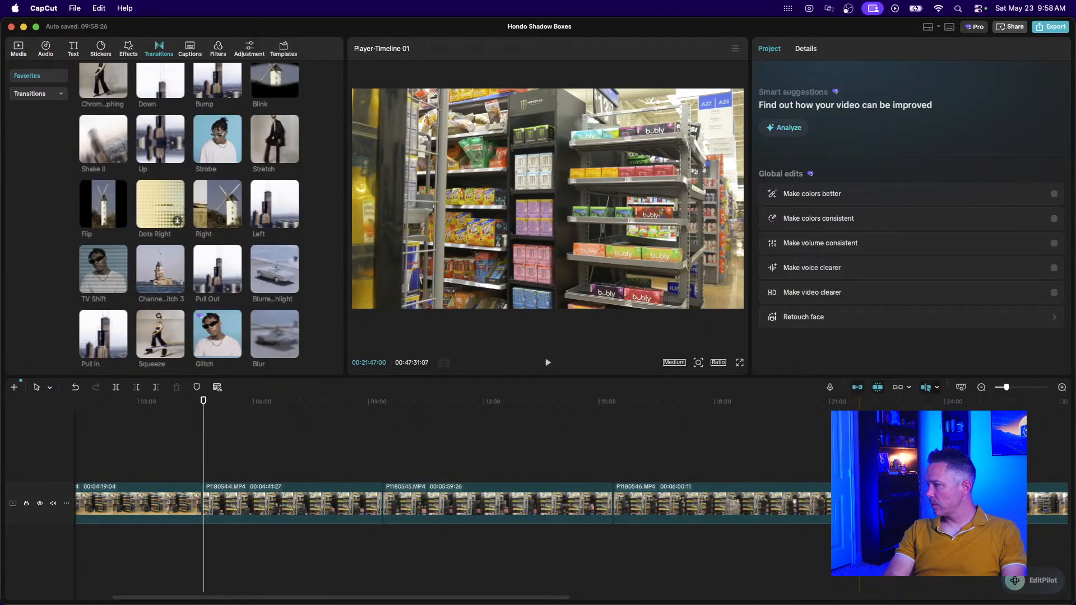
pyautogui.click(860, 503)
pyautogui.scroll(3, 859, 503)
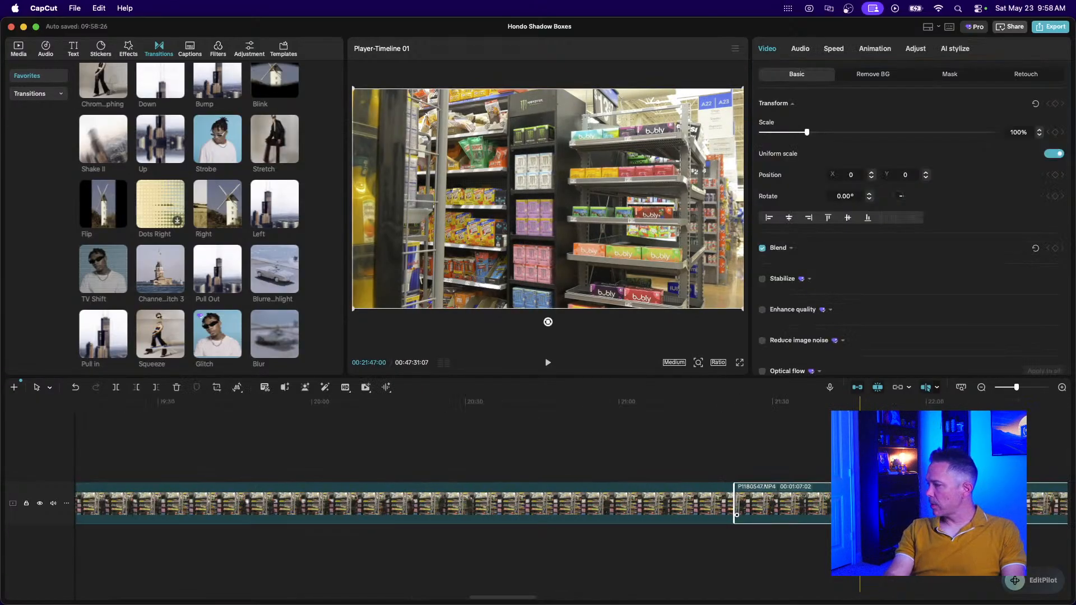
pyautogui.hscroll(5, 634, 493)
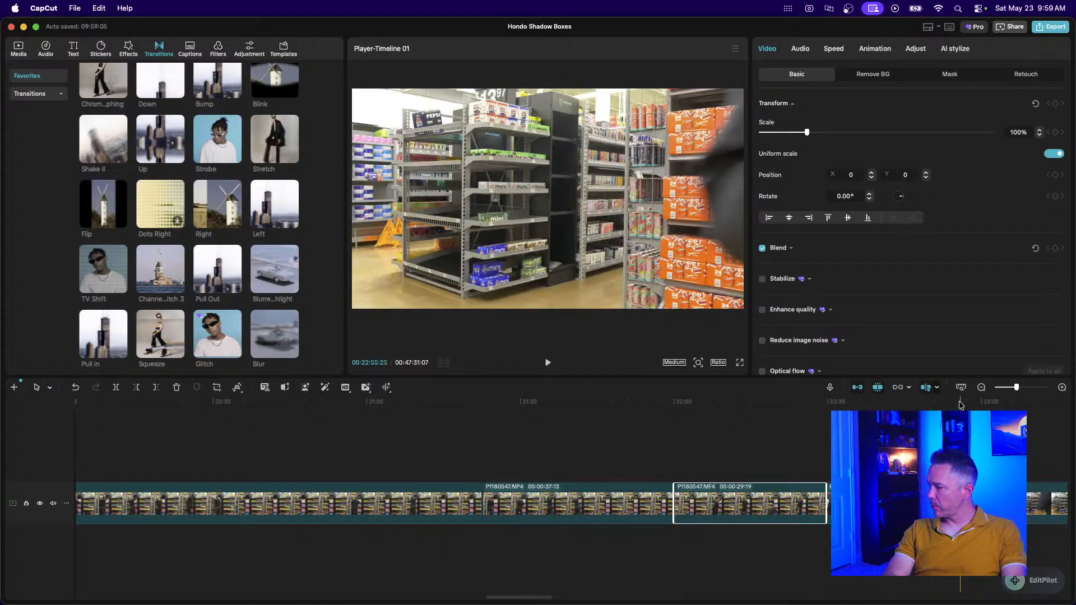
pyautogui.click(981, 387)
pyautogui.hscroll(-15, 689, 479)
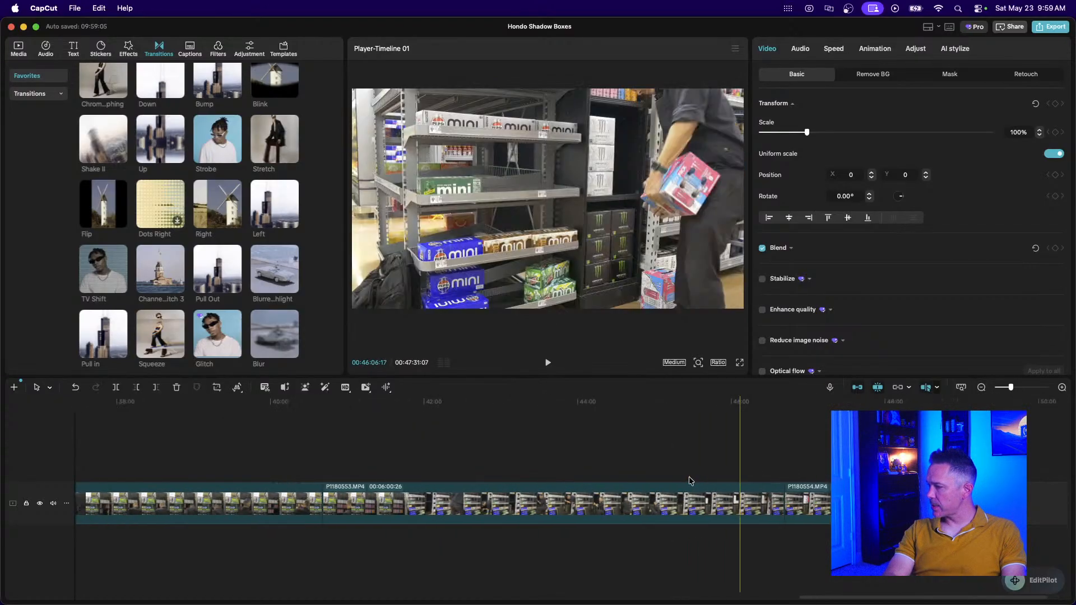
pyautogui.hscroll(-12, 688, 477)
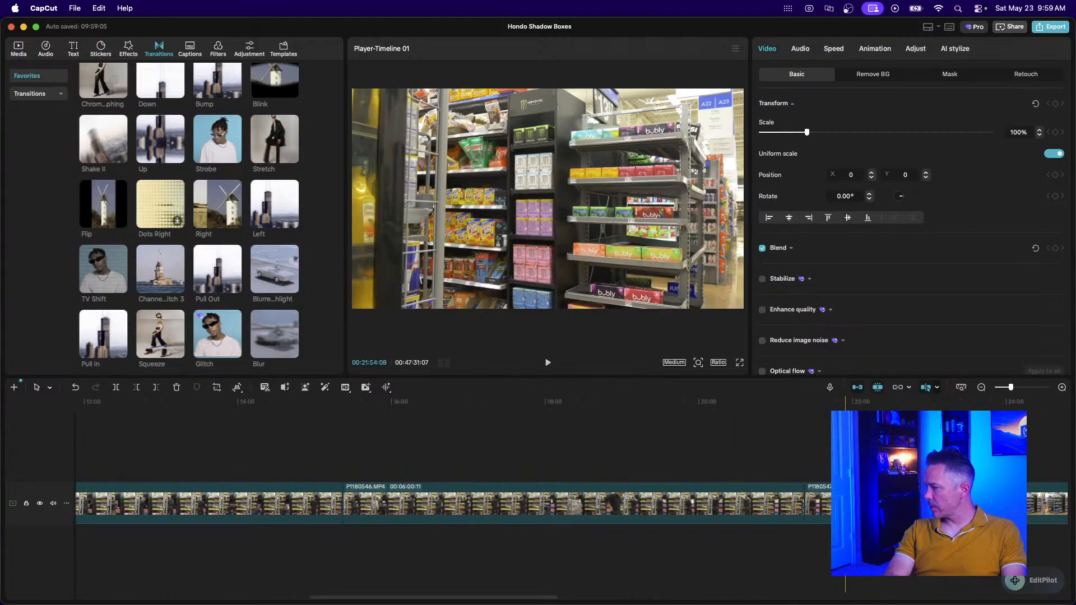
pyautogui.click(852, 454)
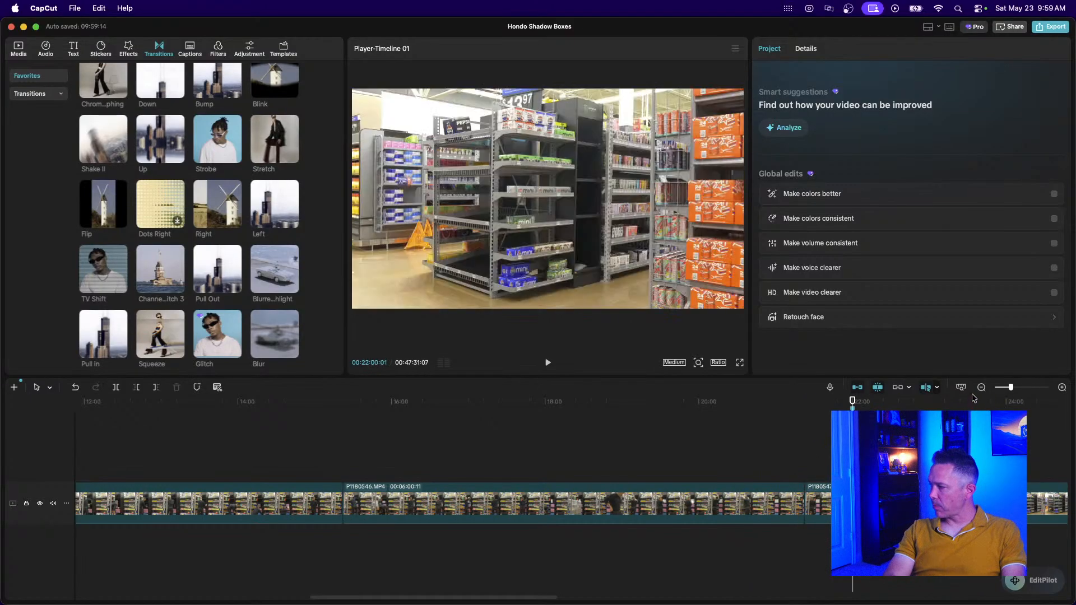
pyautogui.click(981, 387)
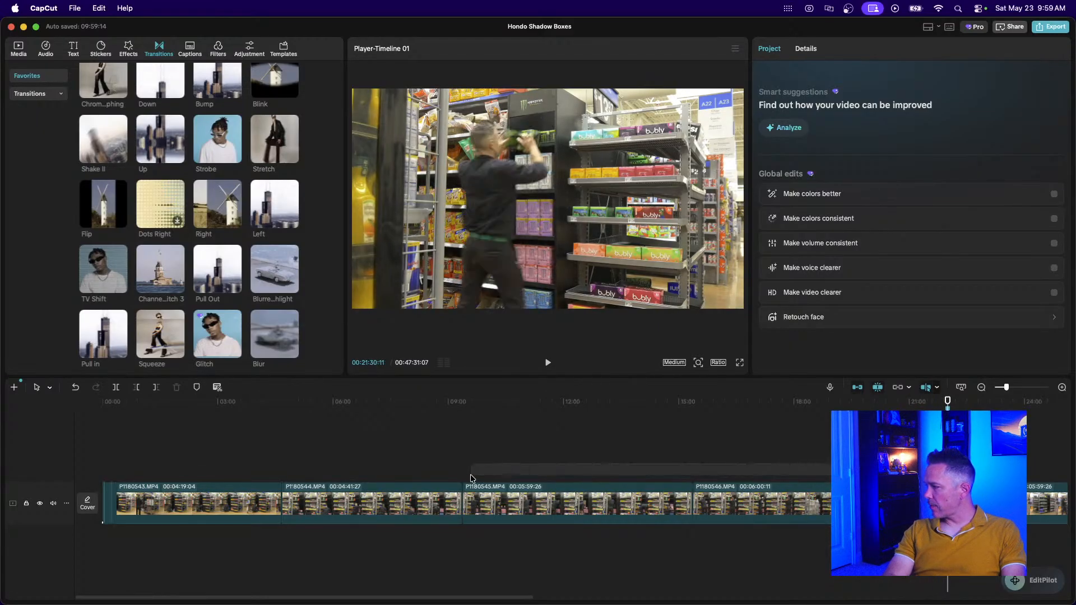
# Group the remaining long store clips into a compound clip and set its duration to 18s (72.15x).
pyautogui.moveTo(464, 475); pyautogui.dragTo(234, 533)
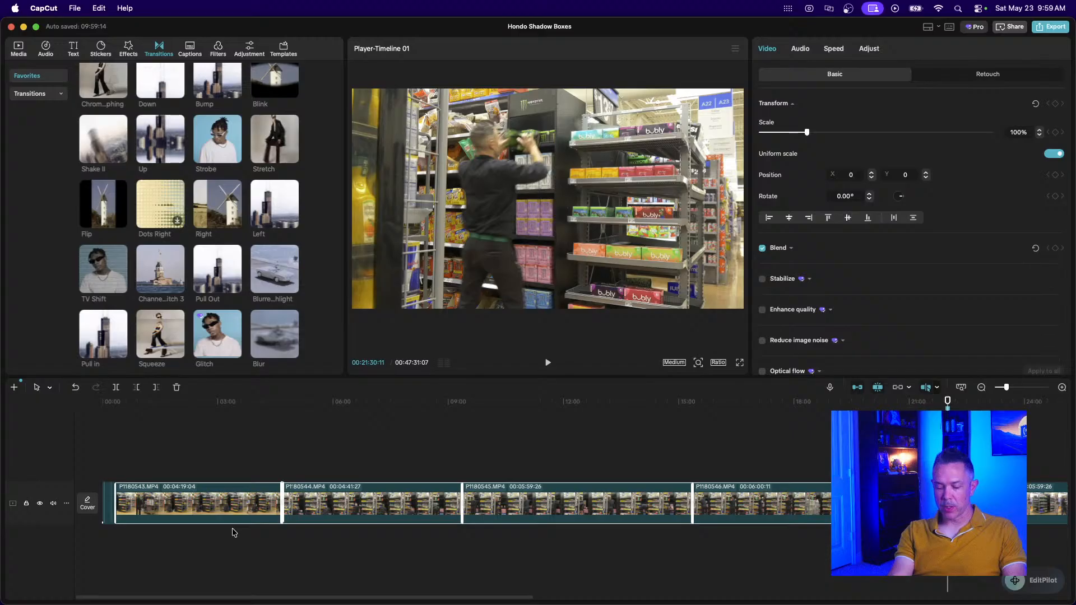
pyautogui.hotkey('alt', 'g')
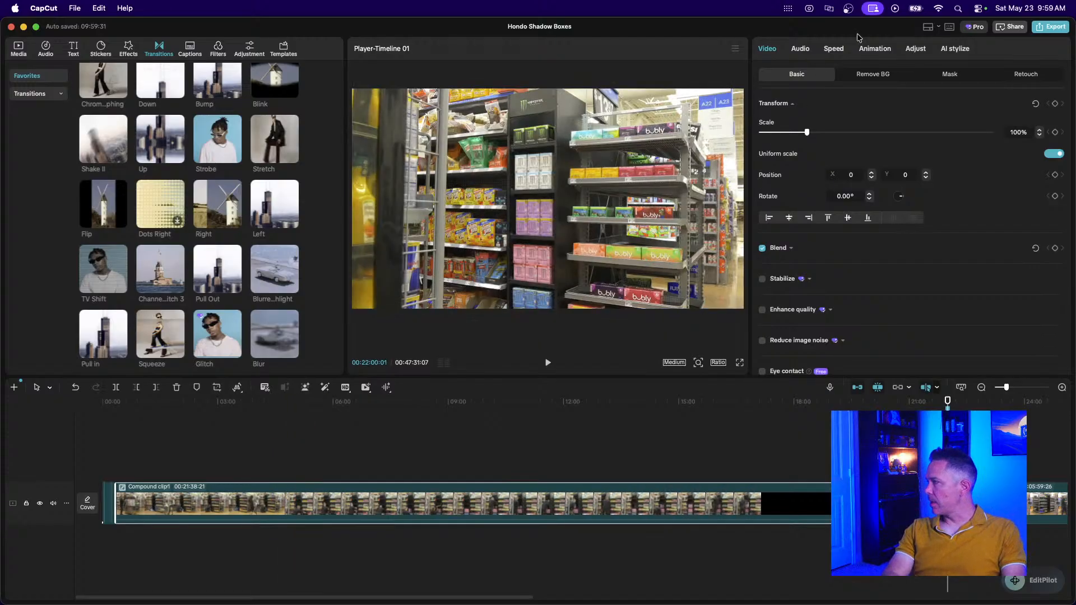
pyautogui.click(834, 53)
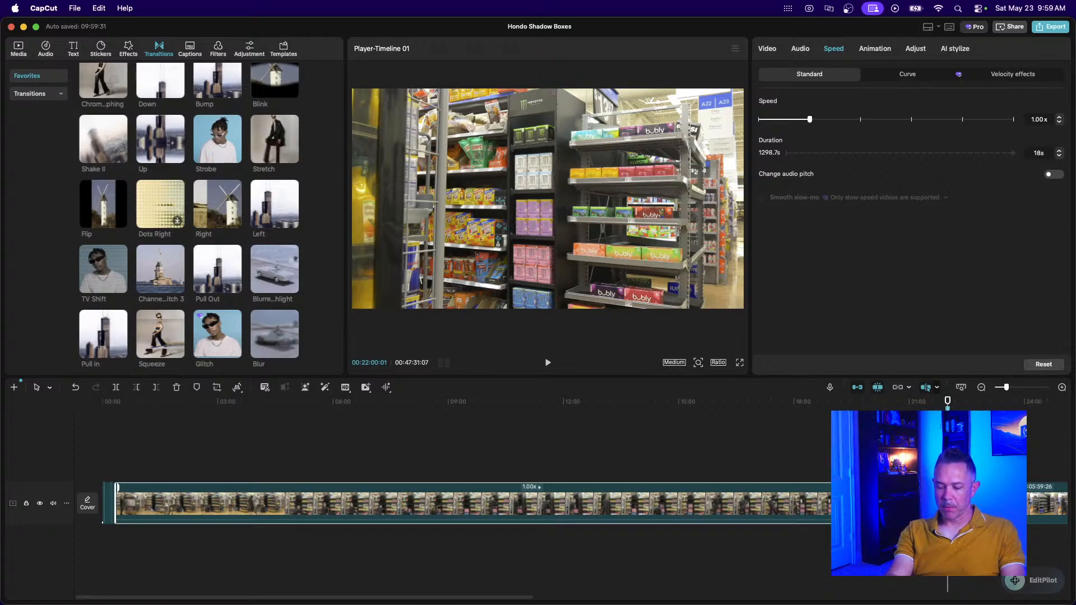
pyautogui.click(1038, 153)
pyautogui.write('18')
pyautogui.press('Return')
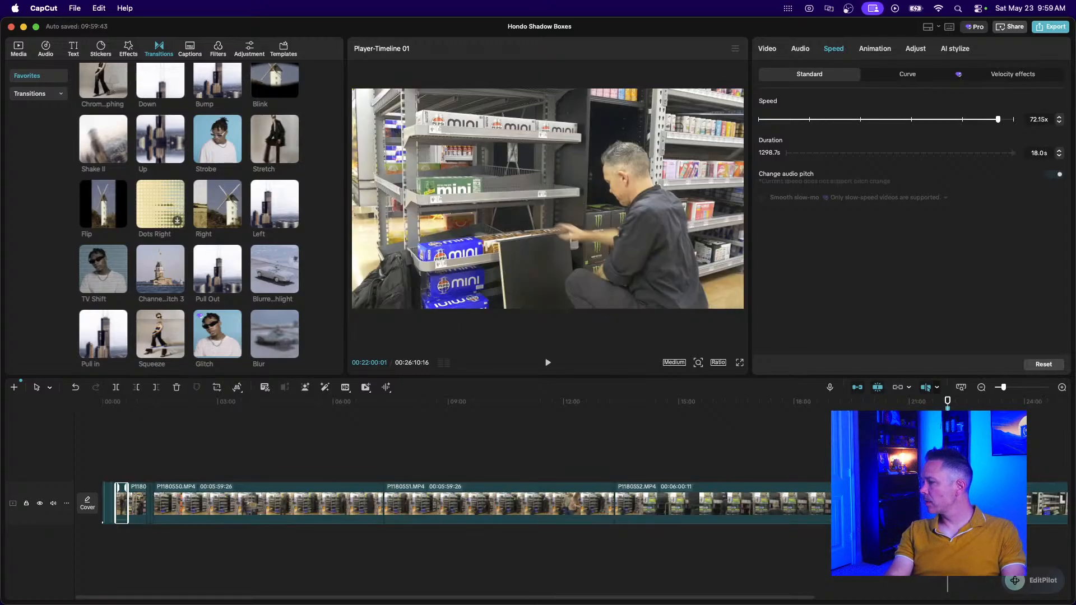
# Play the edit from the start and switch the preview quality from Medium to Full.
pyautogui.click(115, 442)
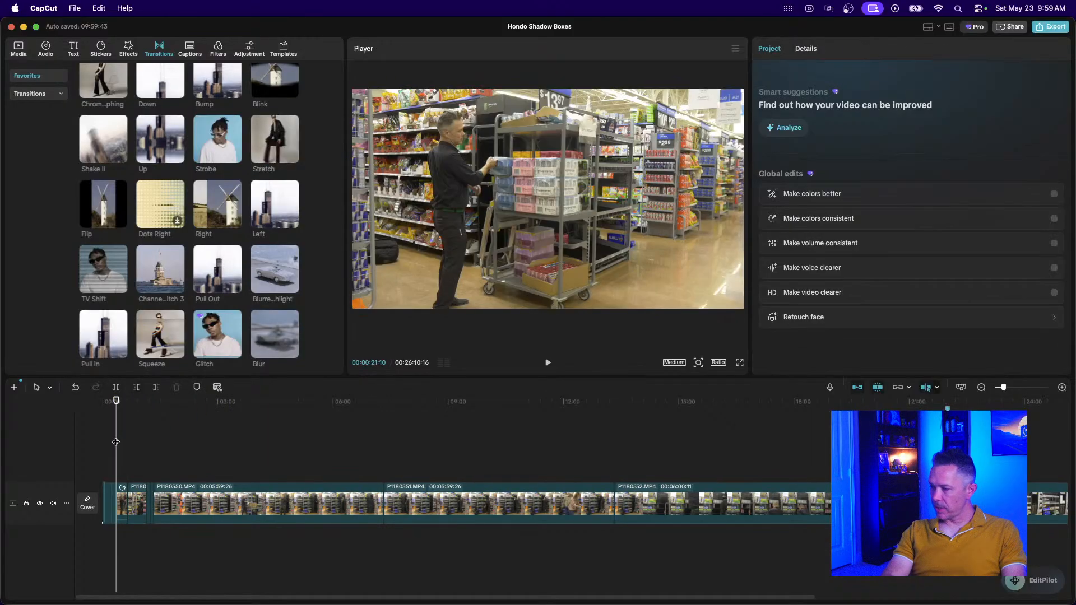
pyautogui.scroll(5, 116, 443)
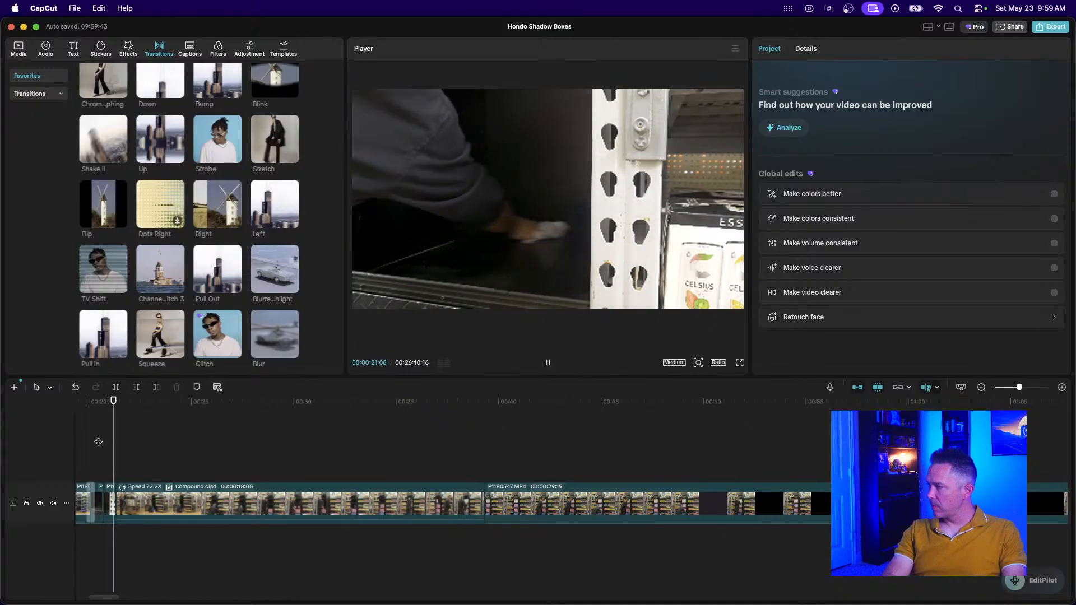
pyautogui.press('space')
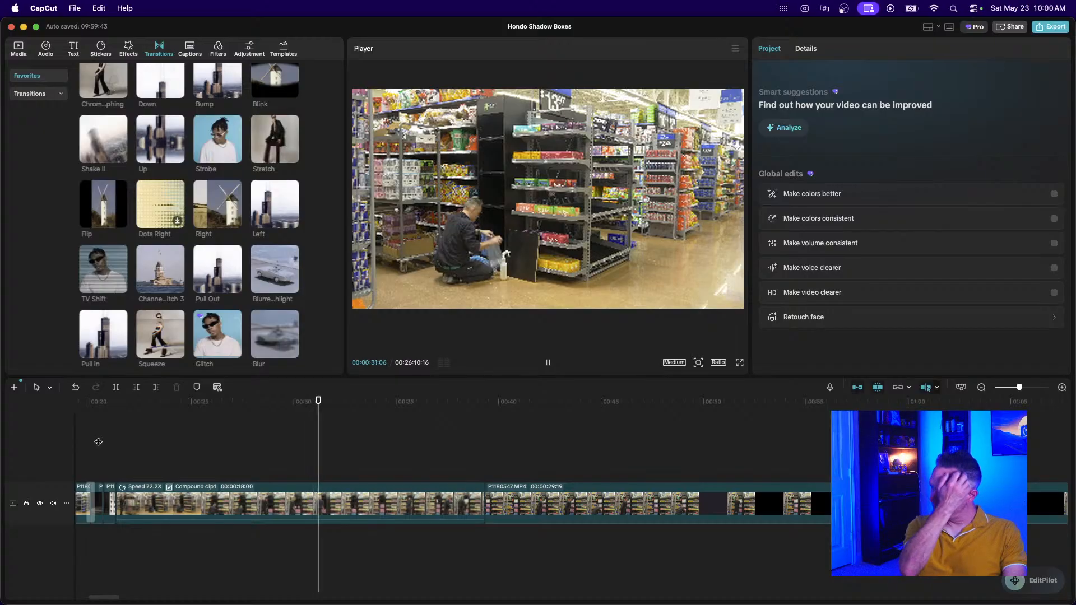
pyautogui.press('space')
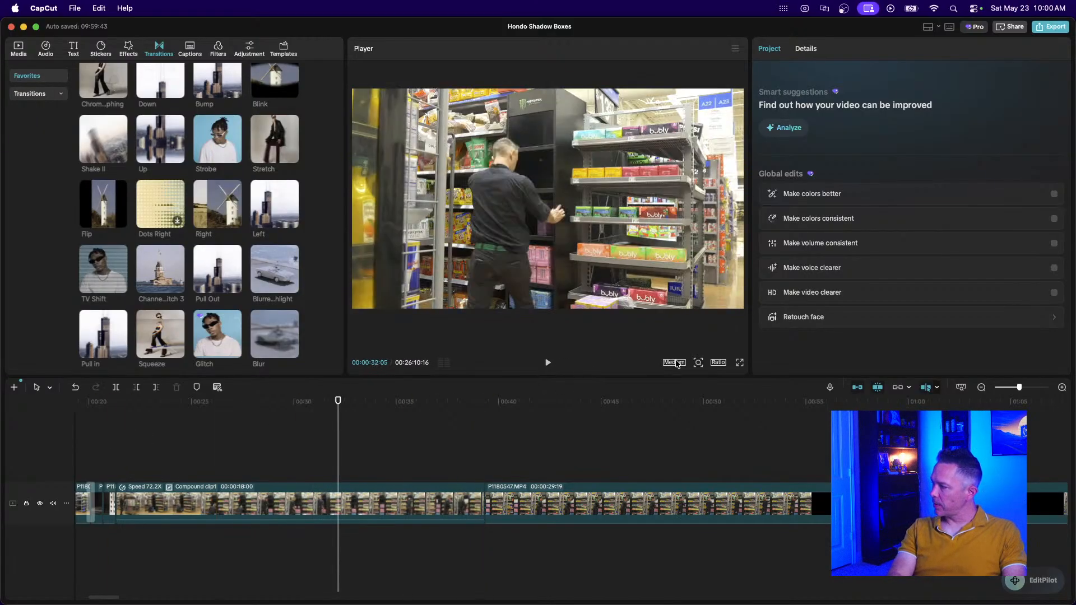
pyautogui.click(674, 362)
pyautogui.click(716, 379)
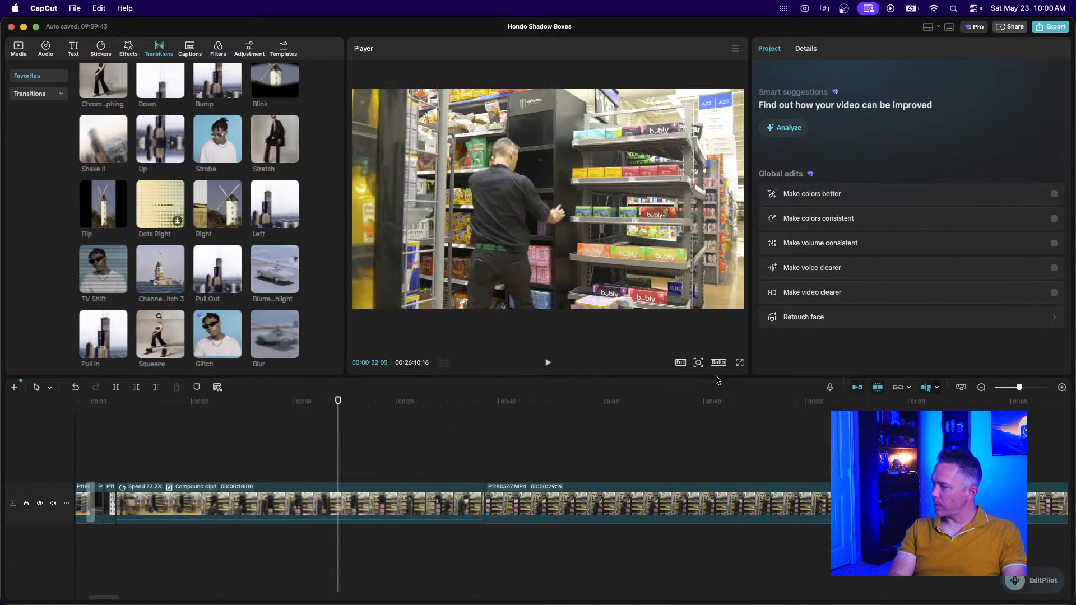
# Replay from about 21 seconds to 24:12 and select the 72.2x compound clip.
pyautogui.click(113, 463)
pyautogui.press('space')
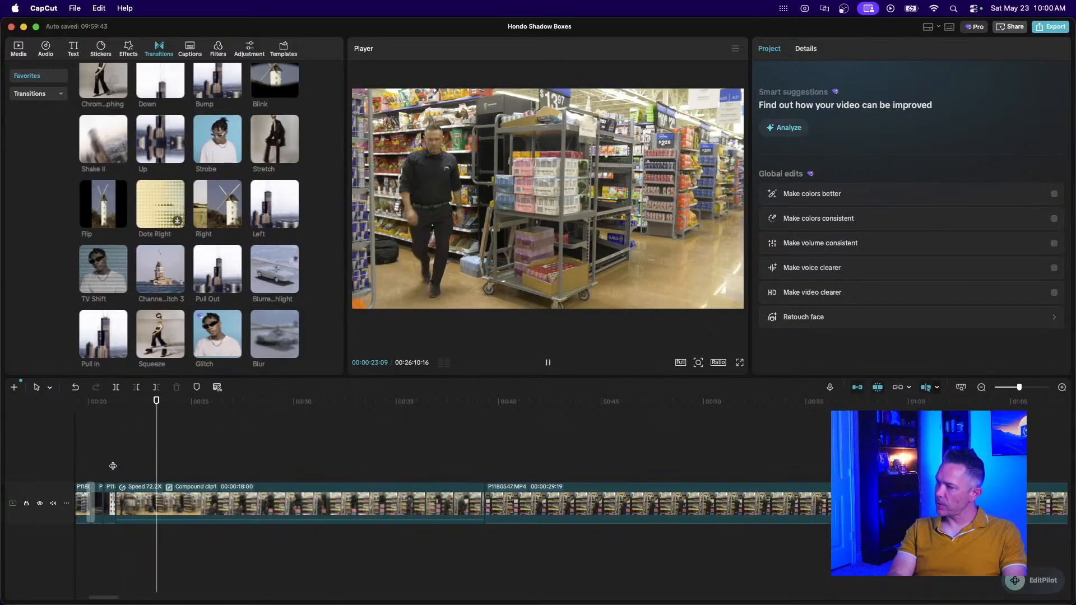
pyautogui.press('space')
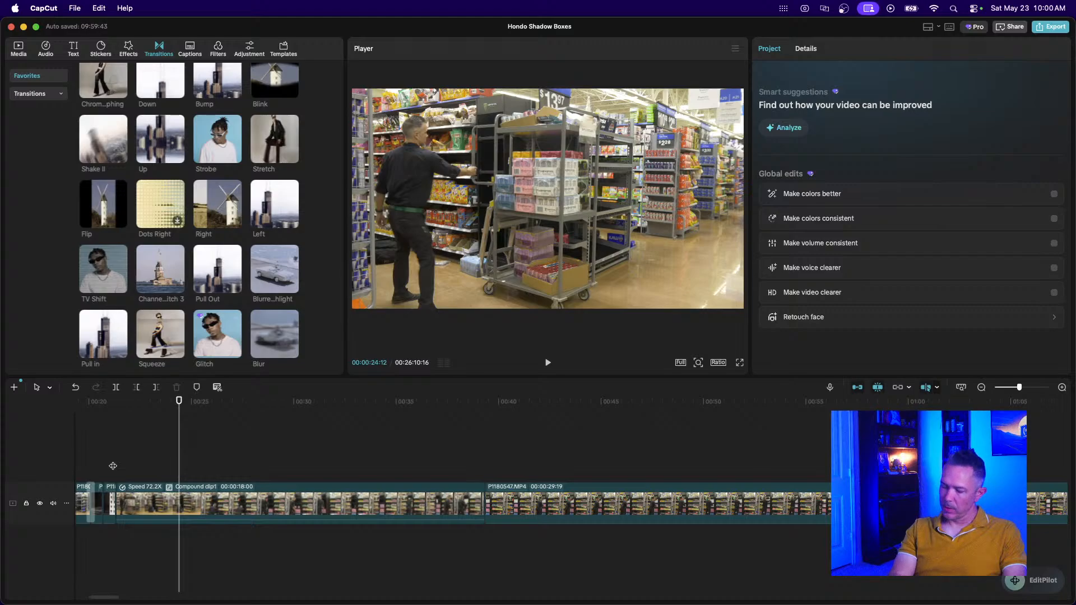
pyautogui.press('super+equal')
pyautogui.press('super+equal')
pyautogui.press('super+equal')
pyautogui.press('super+equal')
pyautogui.hscroll(-4, 113, 466)
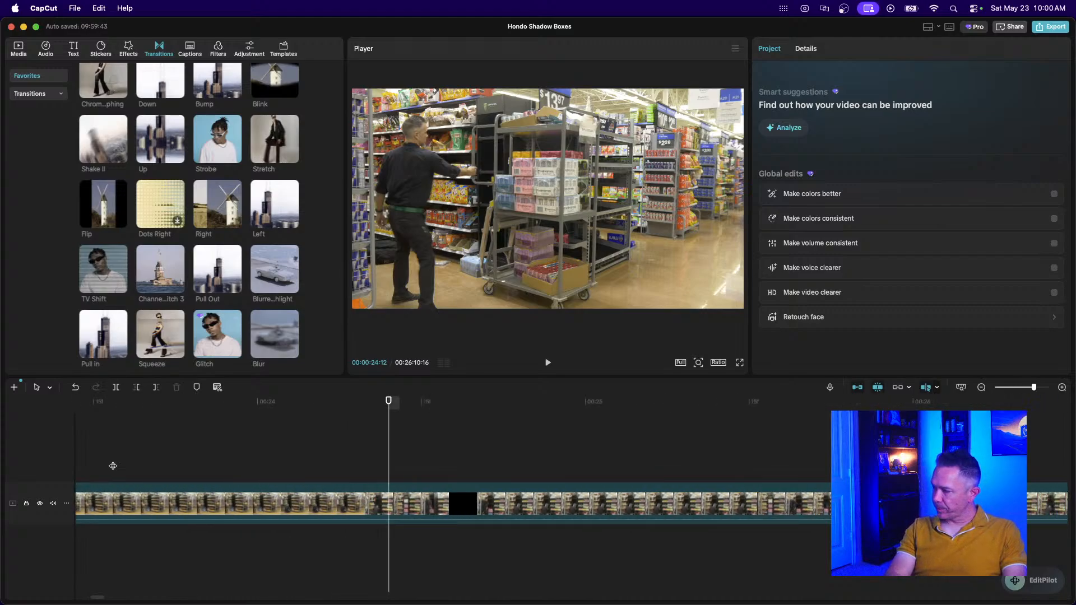
pyautogui.hscroll(-6, 112, 465)
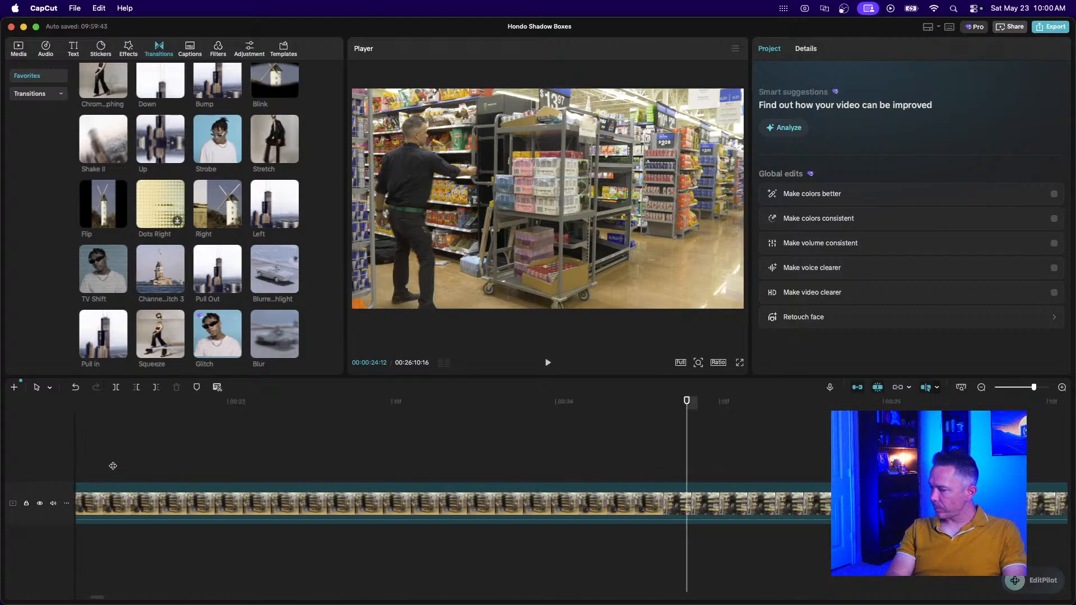
pyautogui.click(981, 387)
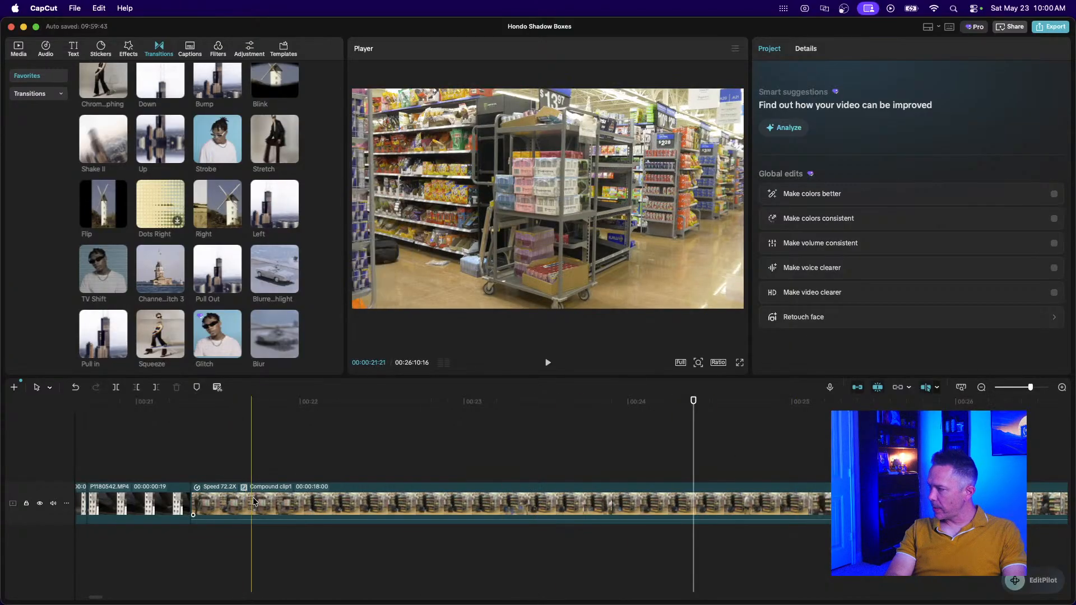
pyautogui.click(327, 510)
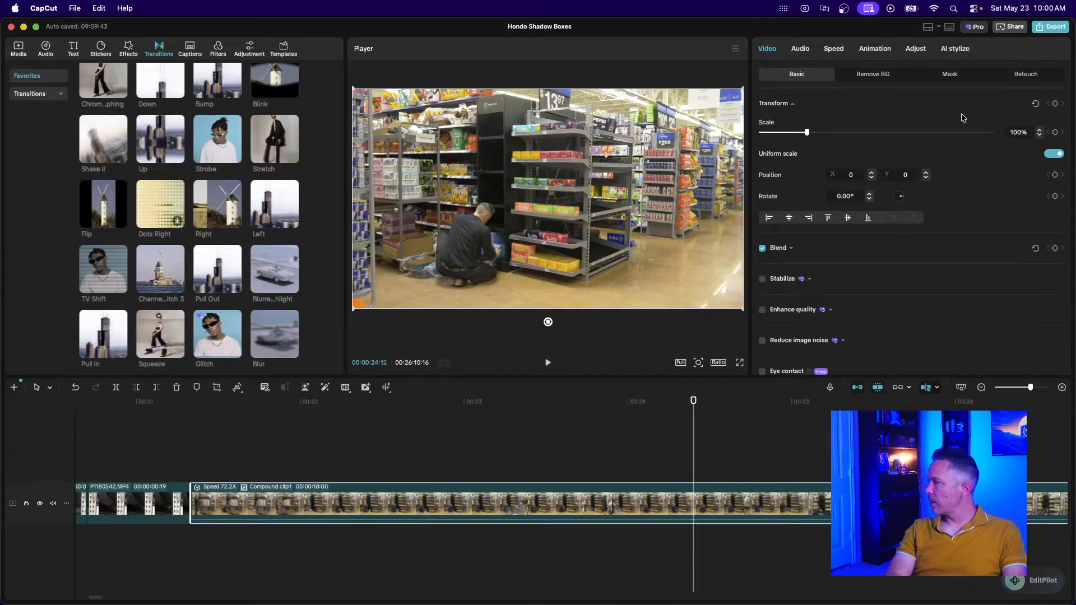
# Undo the 72.2x compound clip so P1180543.MP4 returns as a separate 1.00x clip.
pyautogui.click(832, 51)
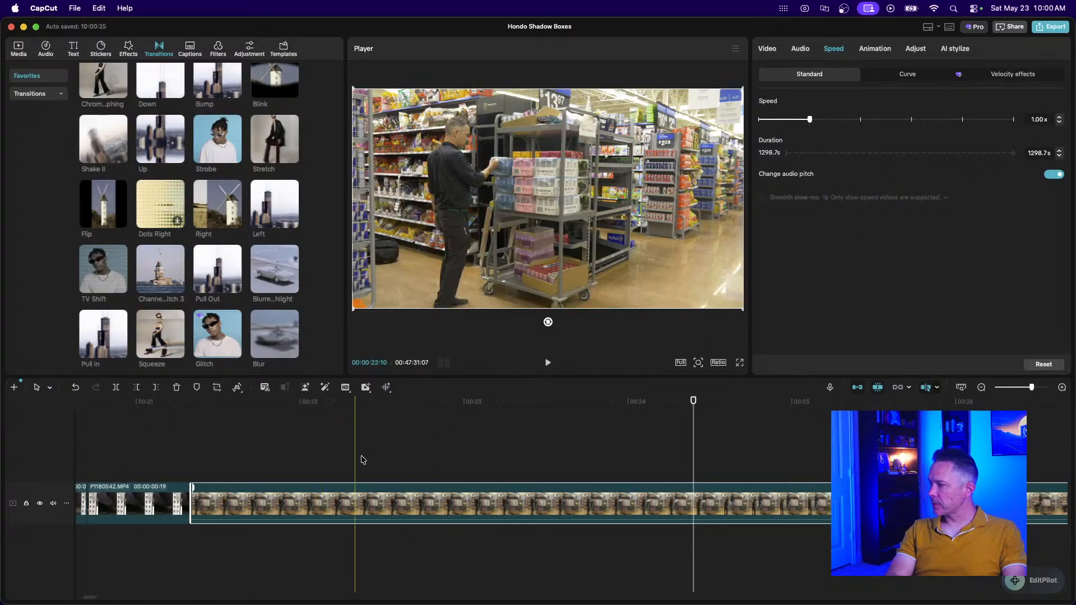
pyautogui.click(981, 387)
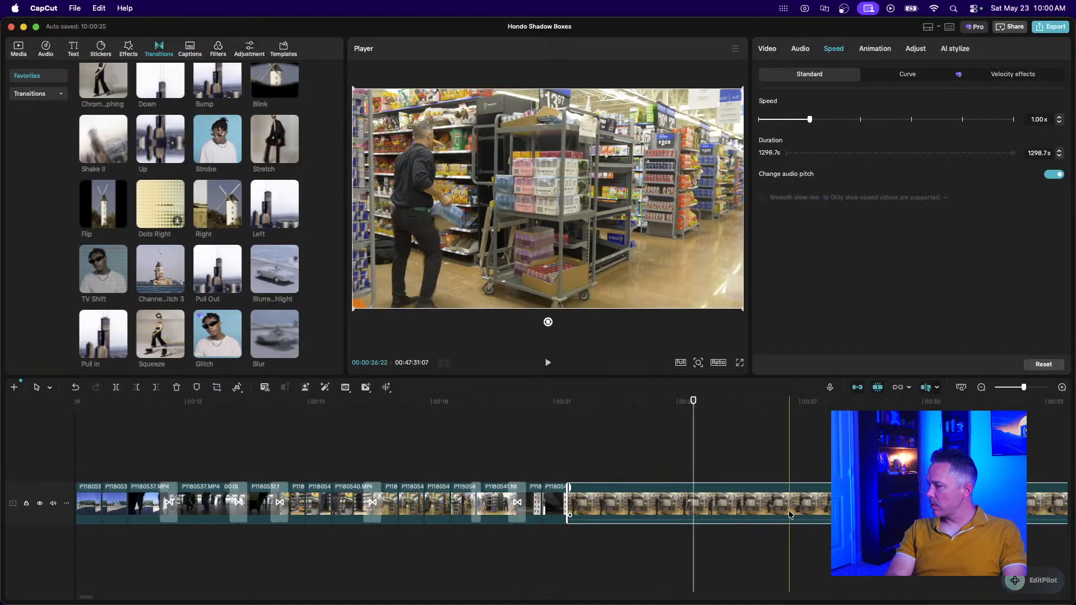
pyautogui.click(982, 390)
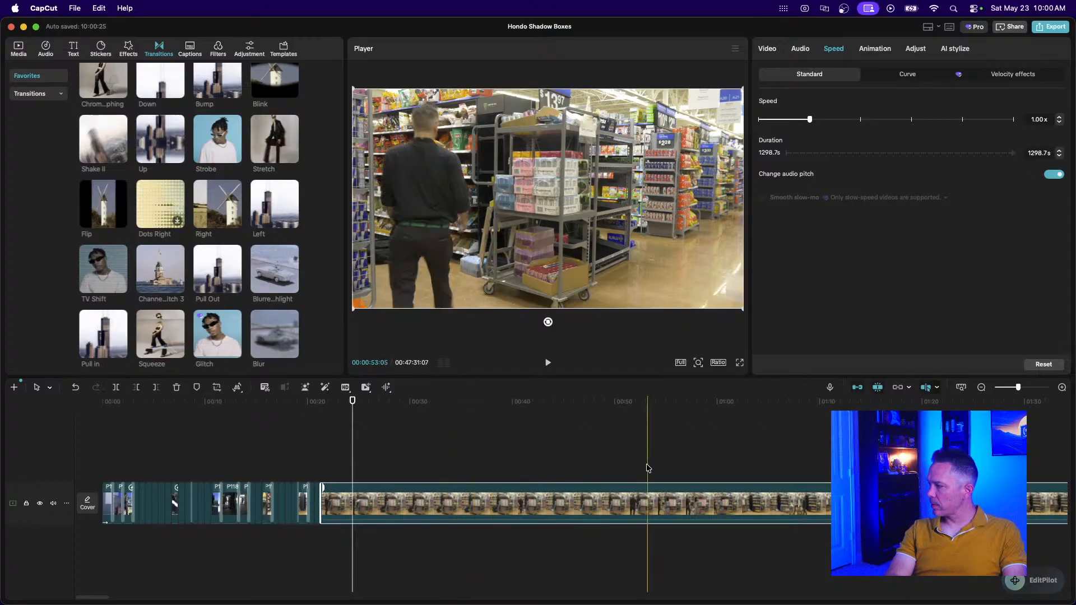
pyautogui.rightClick(565, 498)
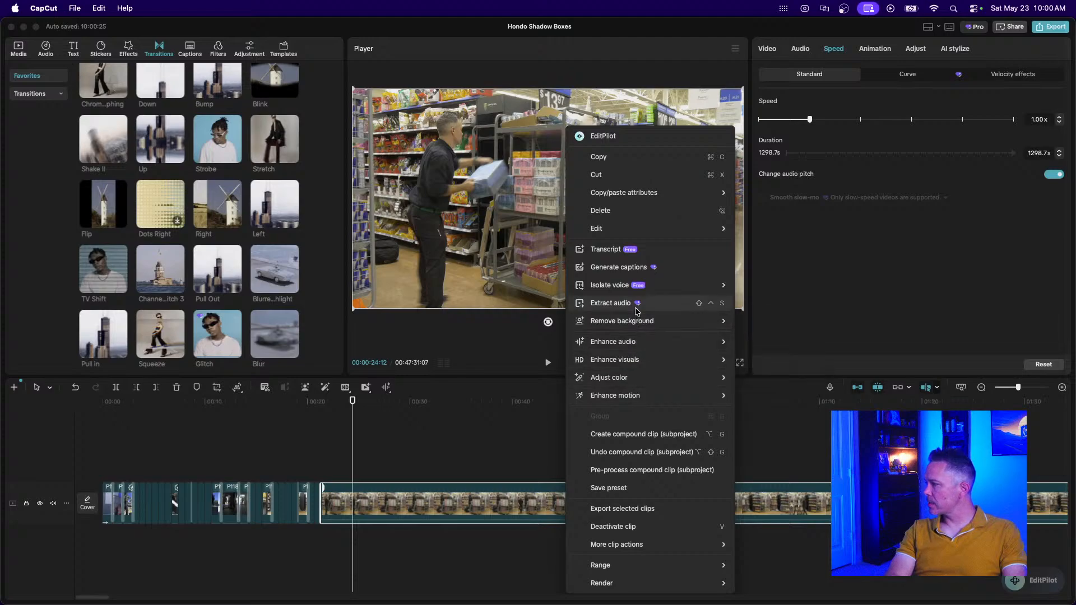
pyautogui.click(620, 453)
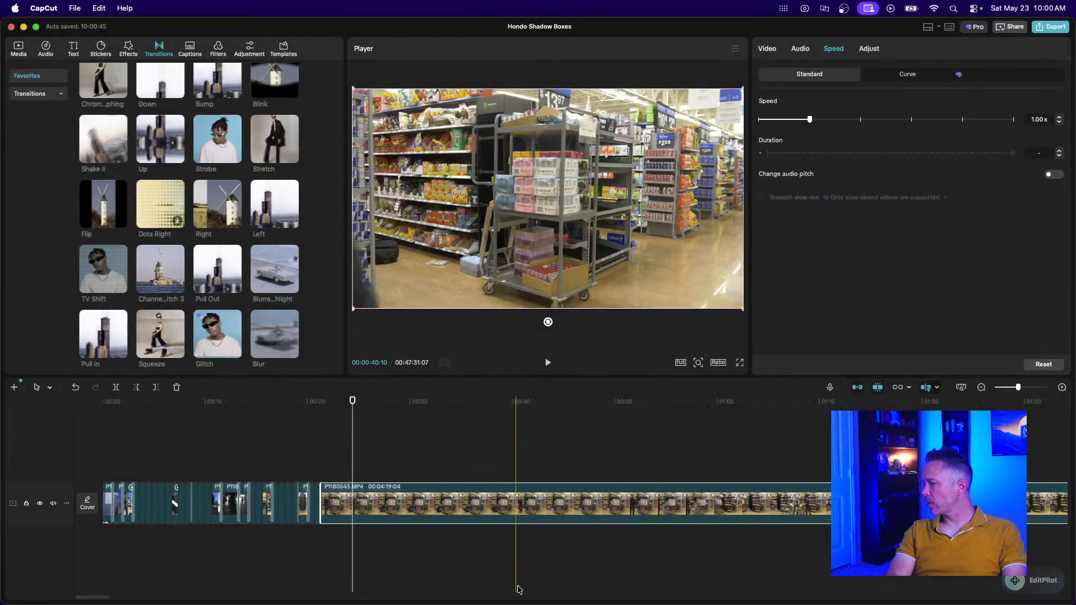
# Trim the 82.7s opening off P1180543.
pyautogui.click(981, 387)
pyautogui.click(981, 387)
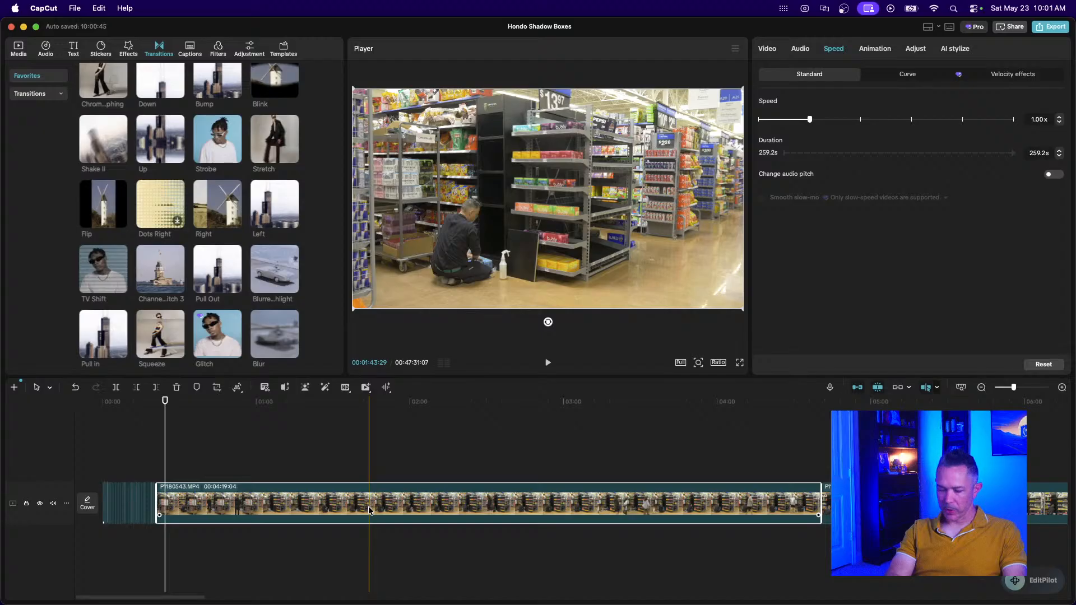
pyautogui.press('super+b')
pyautogui.press('Delete')
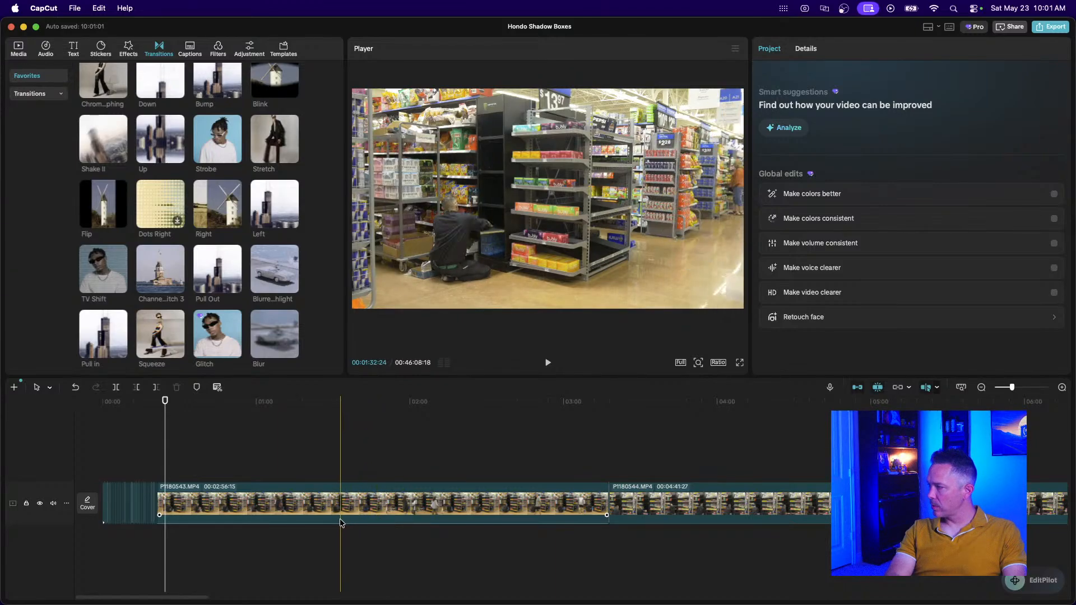
# Cut a 32-second piece from P1180543's middle and join the remaining pieces with a Blur transition.
pyautogui.click(339, 517)
pyautogui.press('super+b')
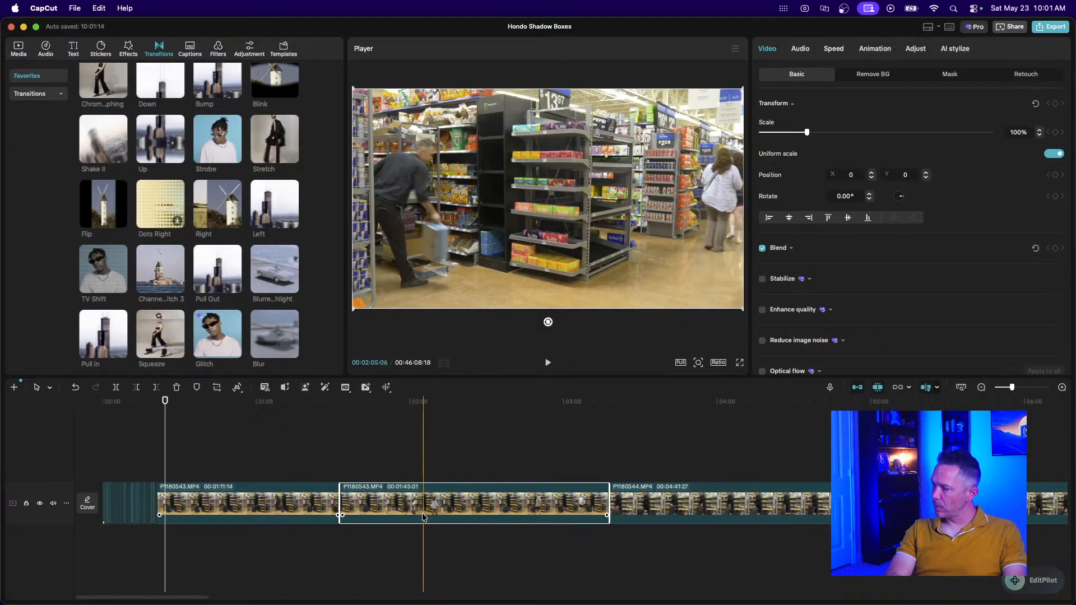
pyautogui.press('super+b')
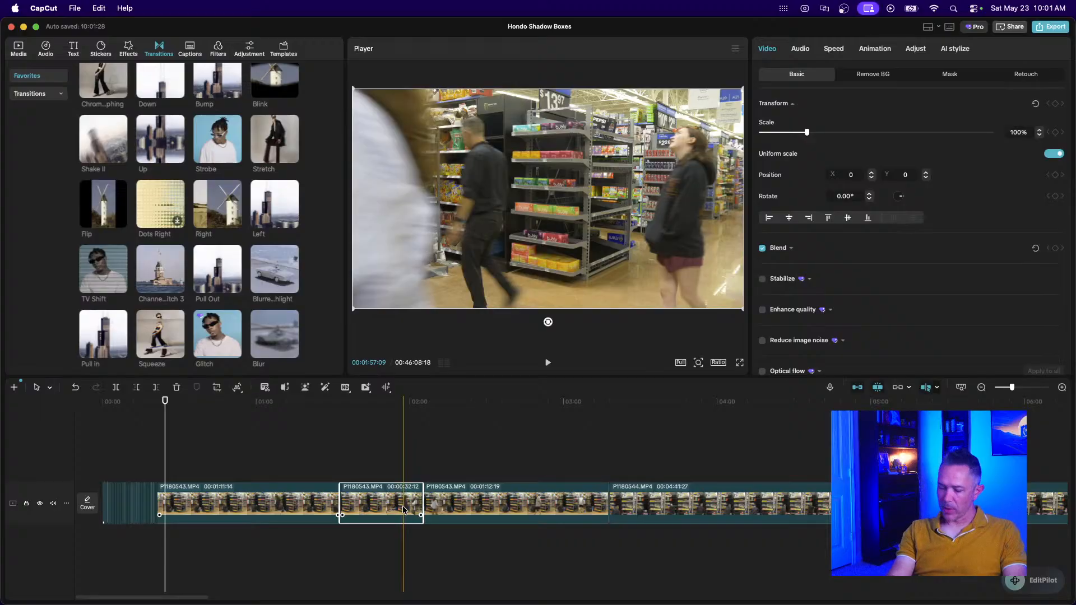
pyautogui.press('Delete')
pyautogui.moveTo(275, 360); pyautogui.dragTo(339, 510)
pyautogui.click(331, 473)
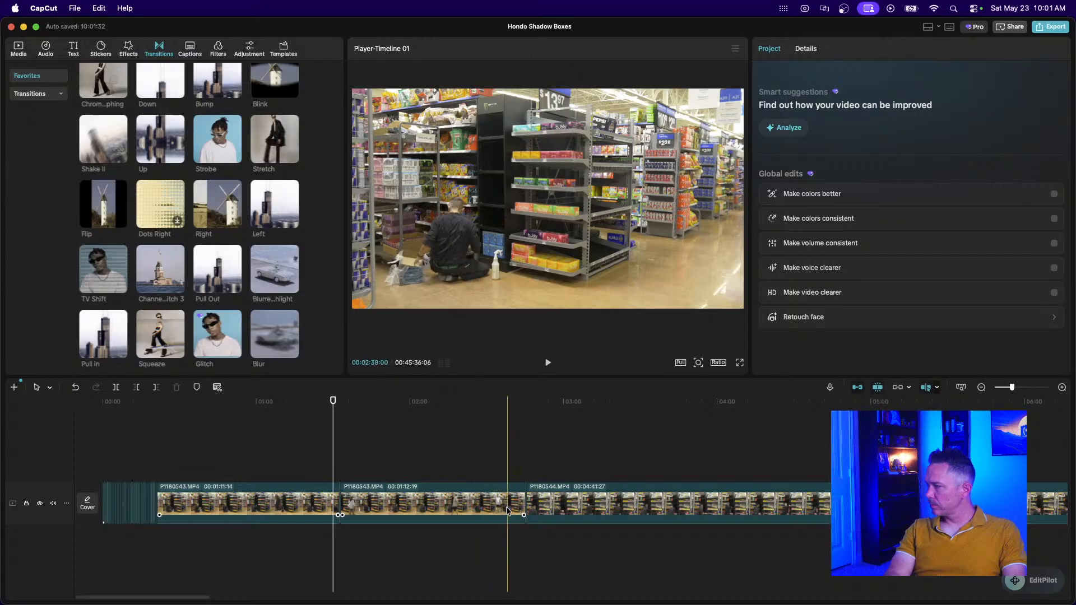
pyautogui.click(466, 512)
# Remove the short trailing piece of P1180543 and play back to check the cut.
pyautogui.press('super+b')
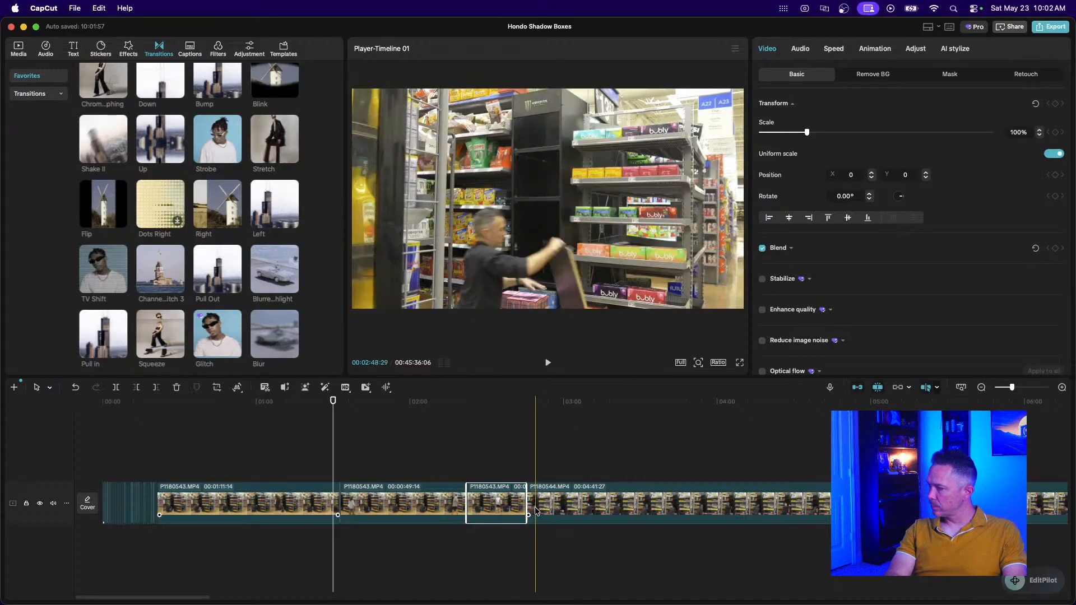
pyautogui.press('Delete')
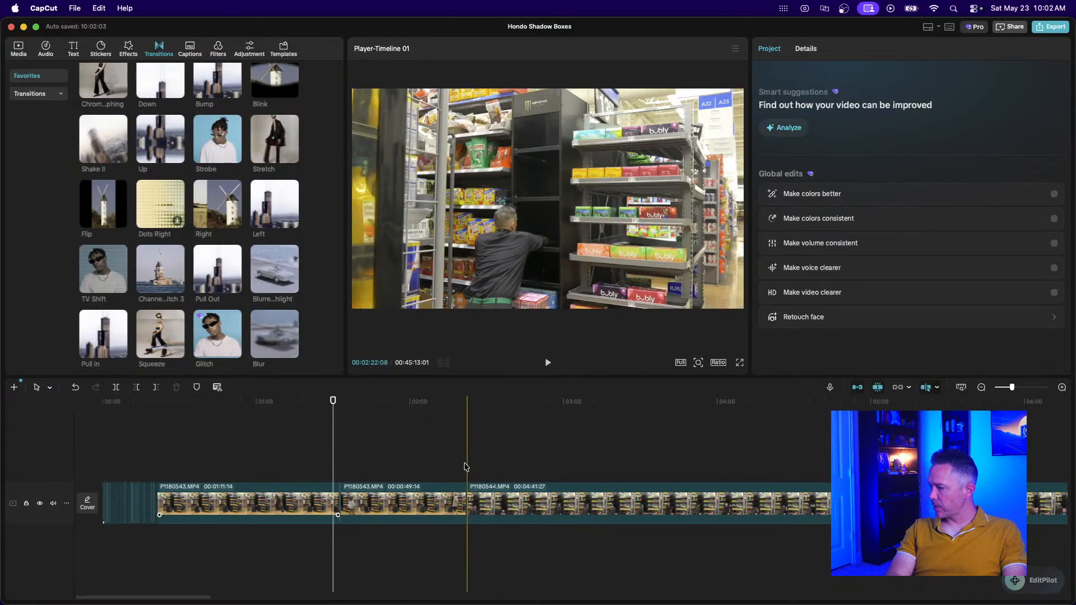
pyautogui.press('space')
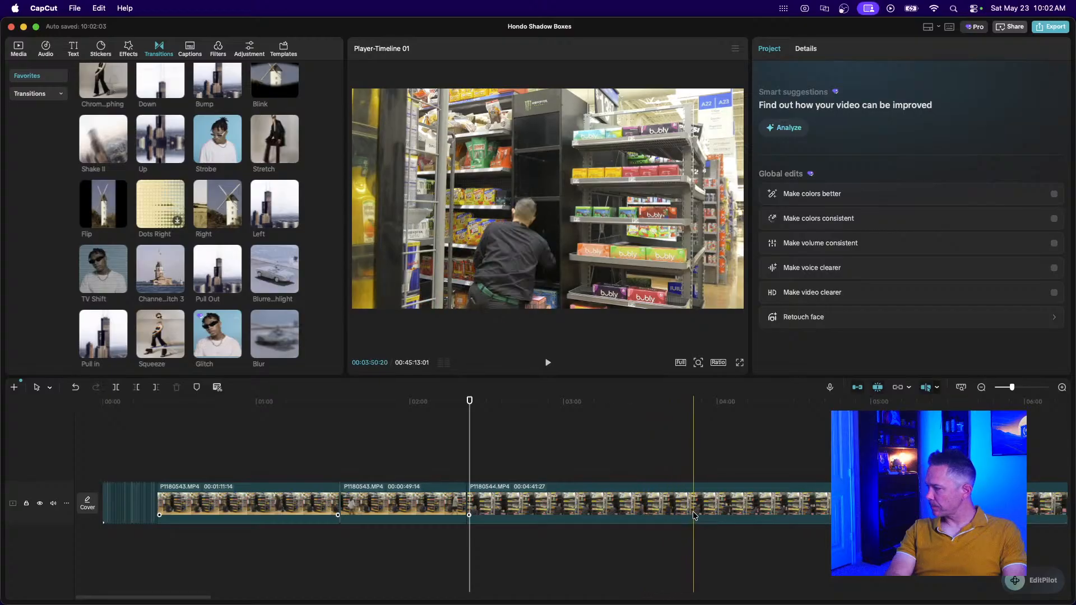
pyautogui.click(980, 387)
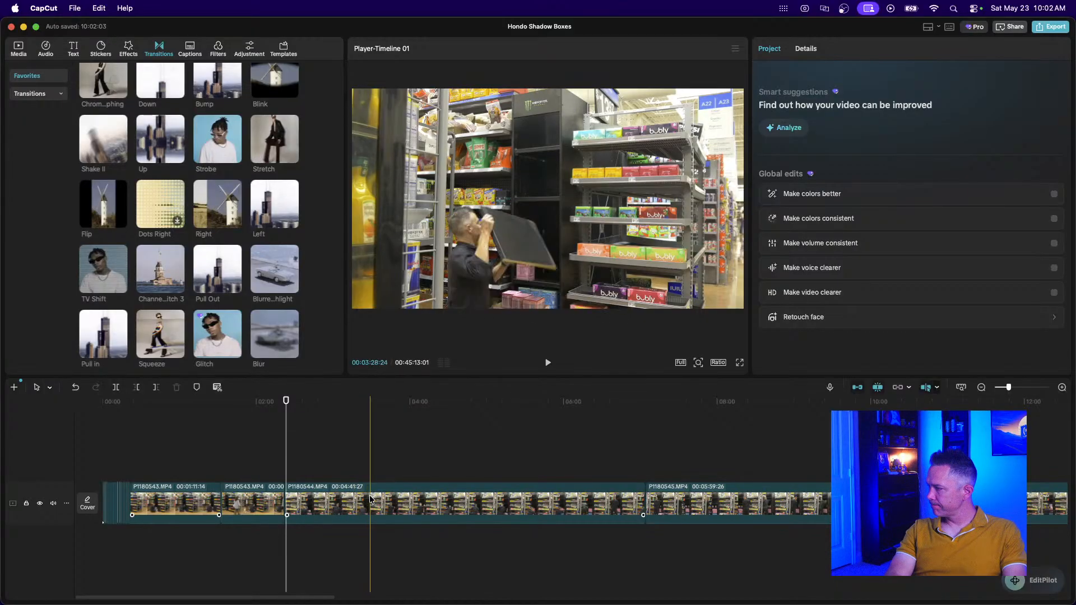
# Cut a short unwanted stretch out of P1180544.
pyautogui.click(470, 509)
pyautogui.press('super+b')
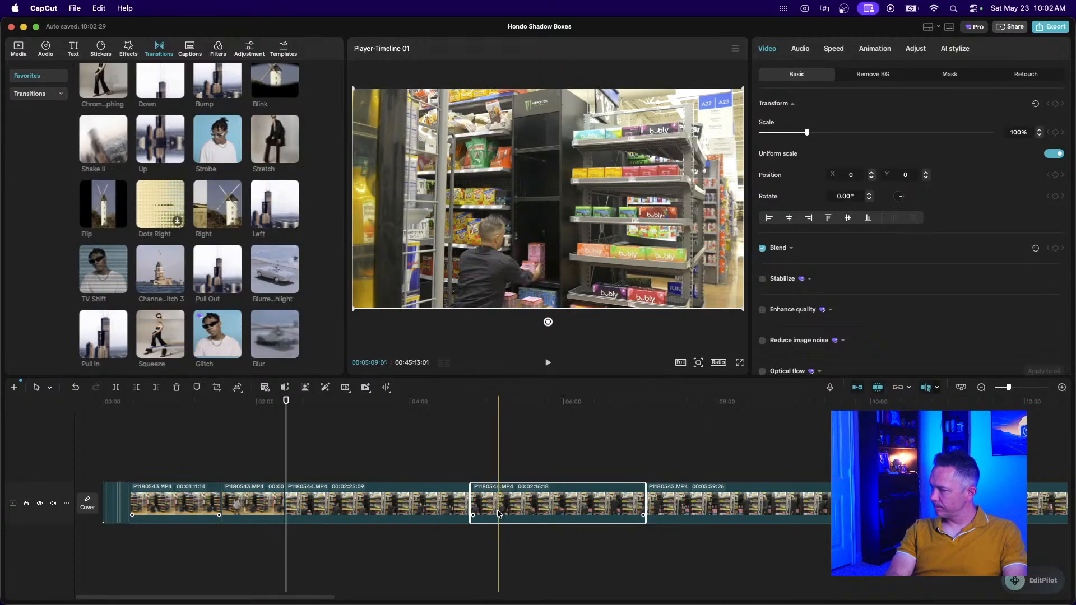
pyautogui.press('super+b')
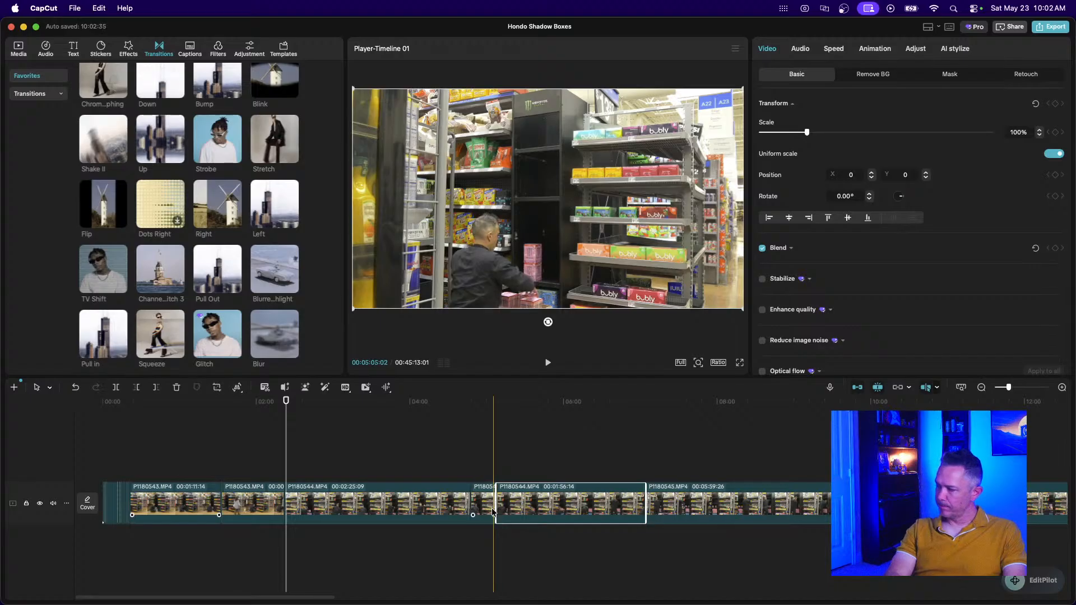
pyautogui.click(485, 509)
pyautogui.press('Delete')
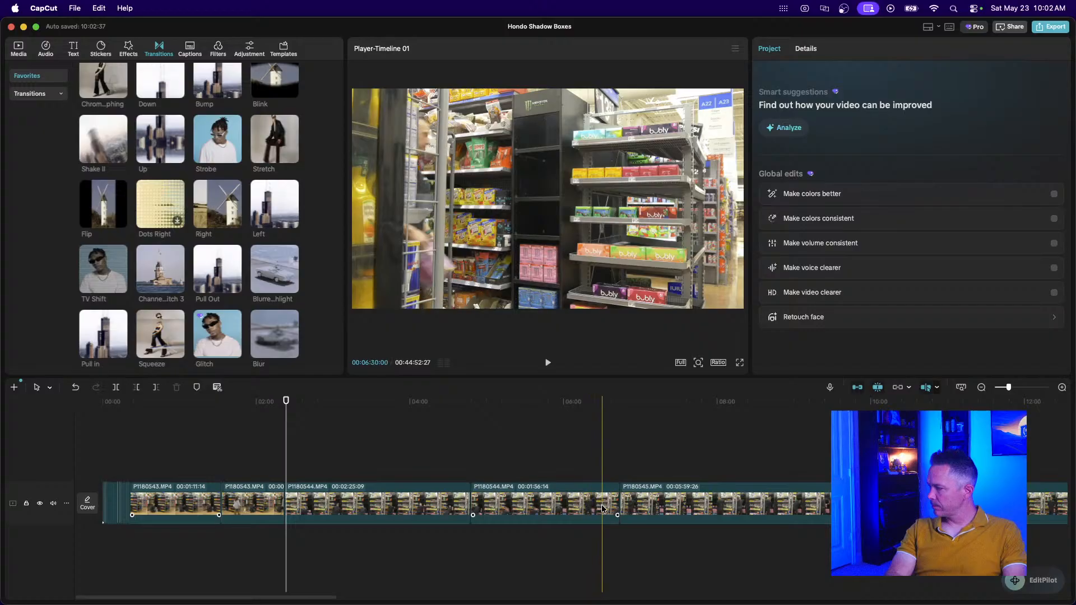
# Delete a later unwanted P1180544 piece and play back from about 5:35.
pyautogui.click(550, 504)
pyautogui.press('super+b')
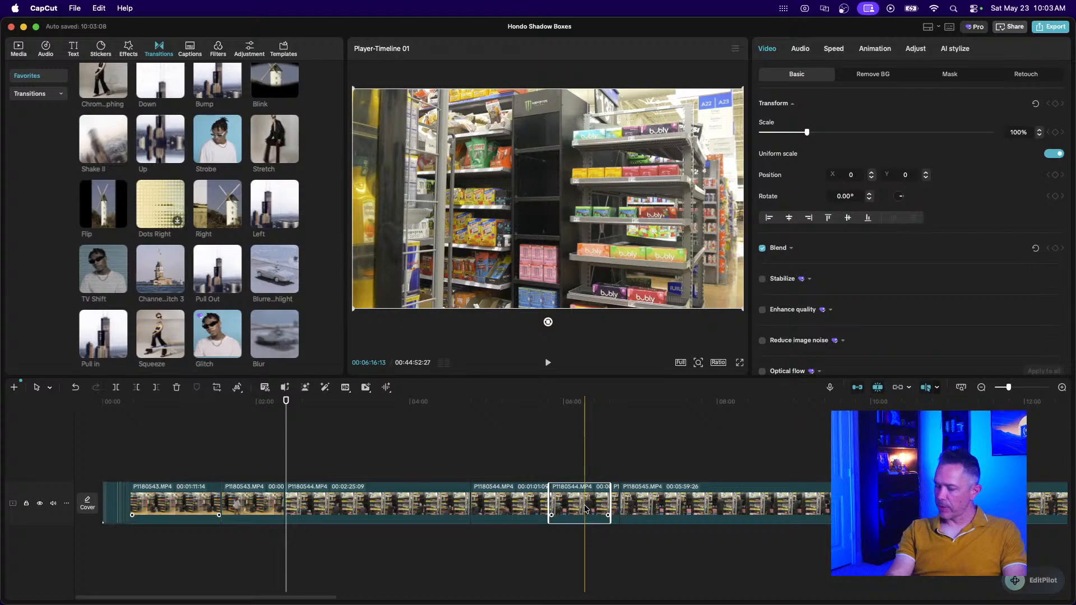
pyautogui.press('Delete')
pyautogui.click(532, 478)
pyautogui.press('space')
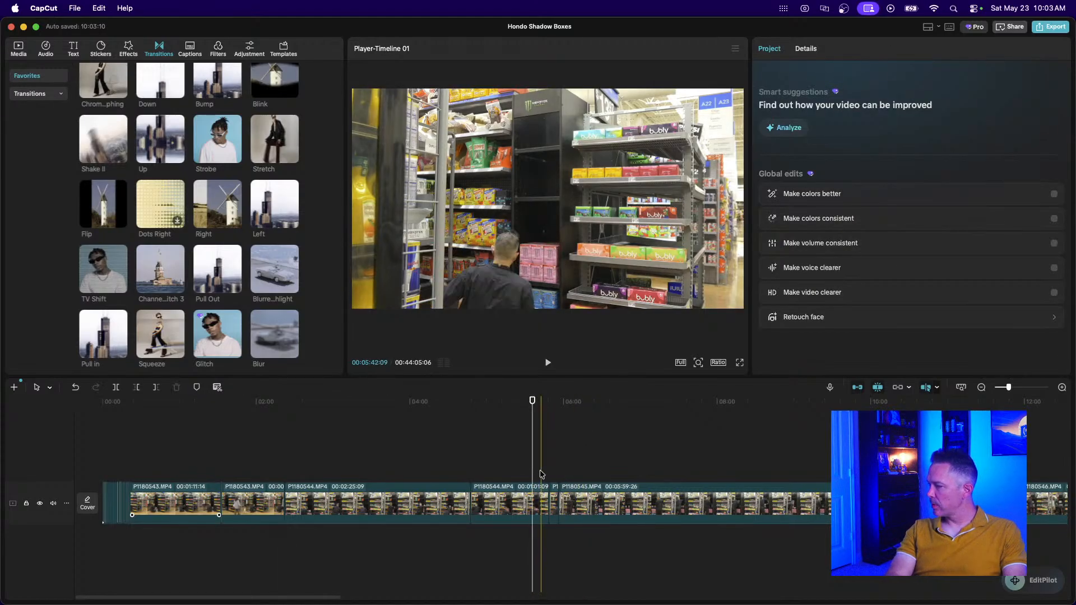
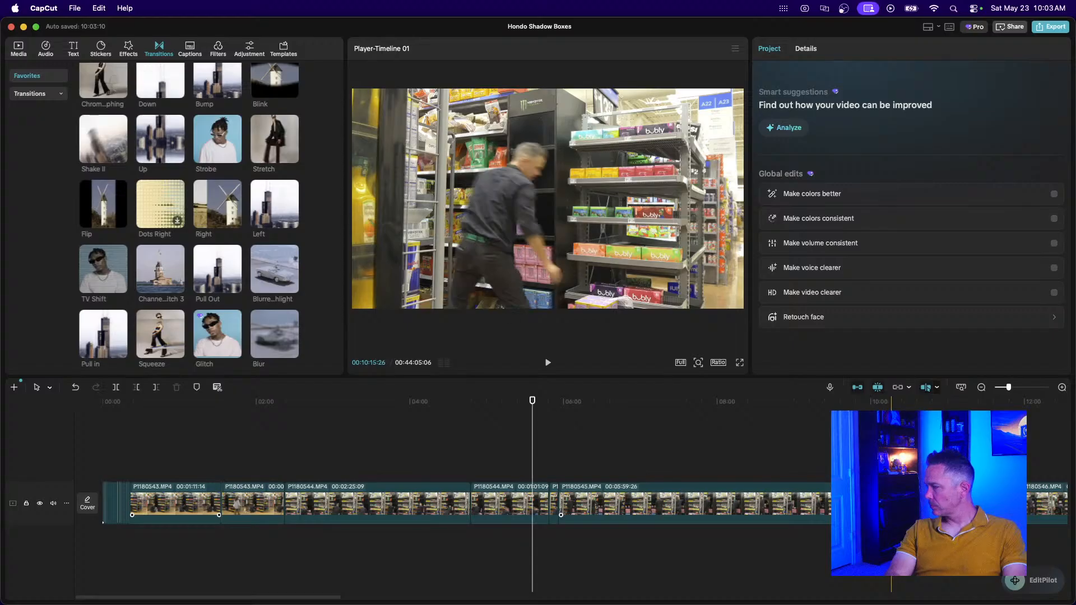
# Delete a P1180545 section, then split off a short leftover P1180545 piece and remove it.
pyautogui.click(891, 505)
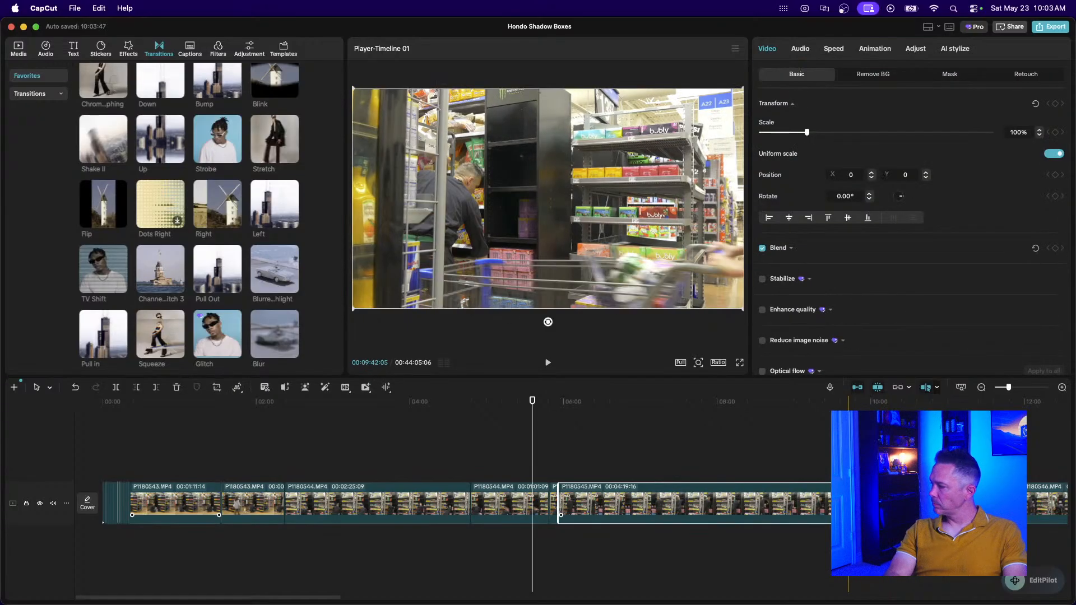
pyautogui.press('Delete')
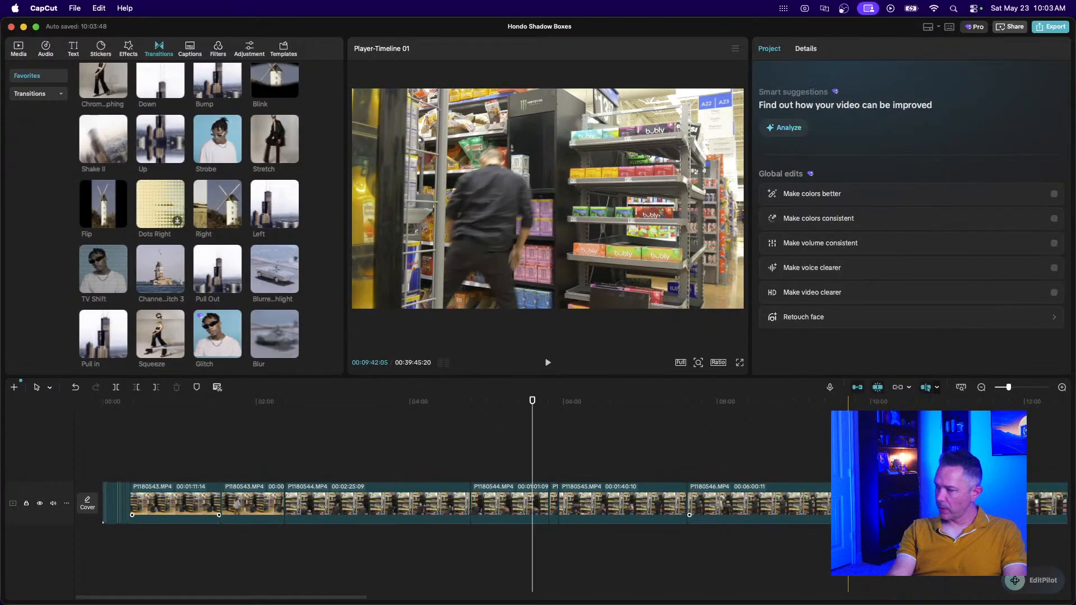
pyautogui.click(645, 509)
pyautogui.press('super+b')
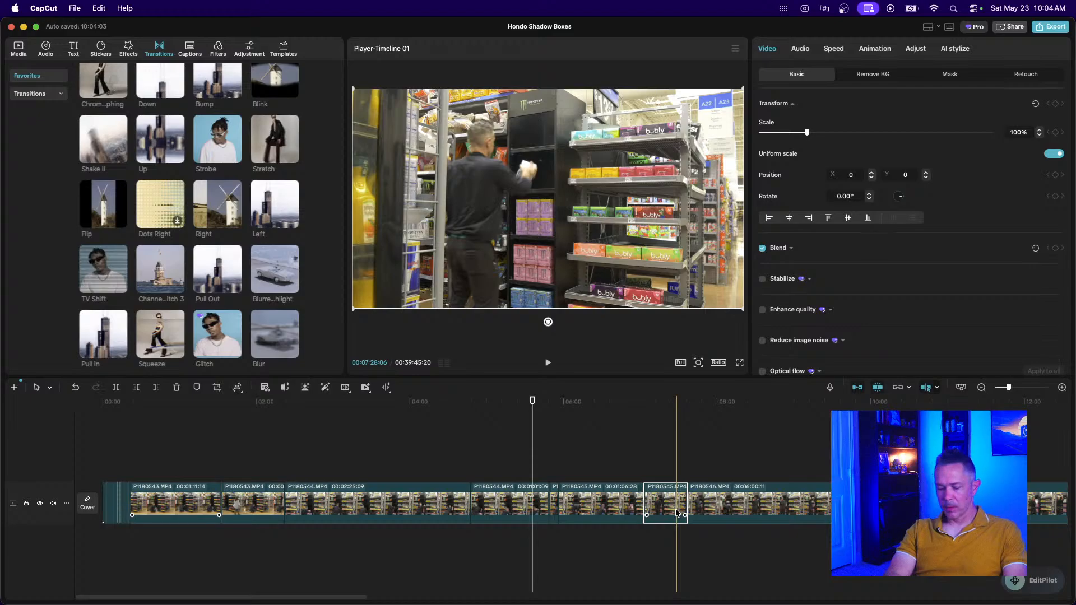
pyautogui.press('super+b')
pyautogui.press('Delete')
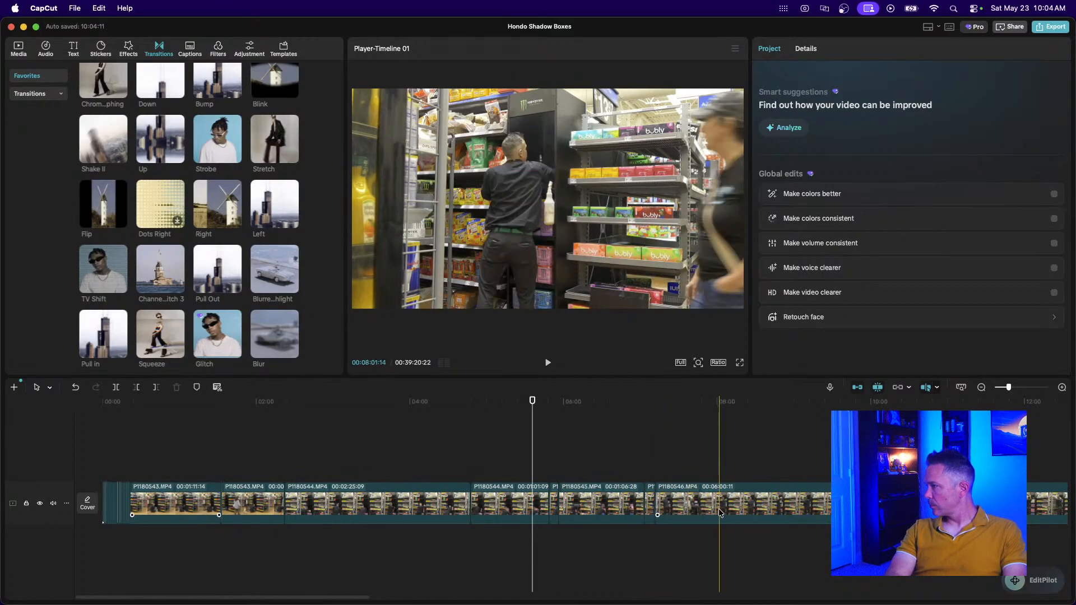
# Split P1180546 at the skimmer and ripple-delete its roughly two-minute opening part.
pyautogui.click(806, 513)
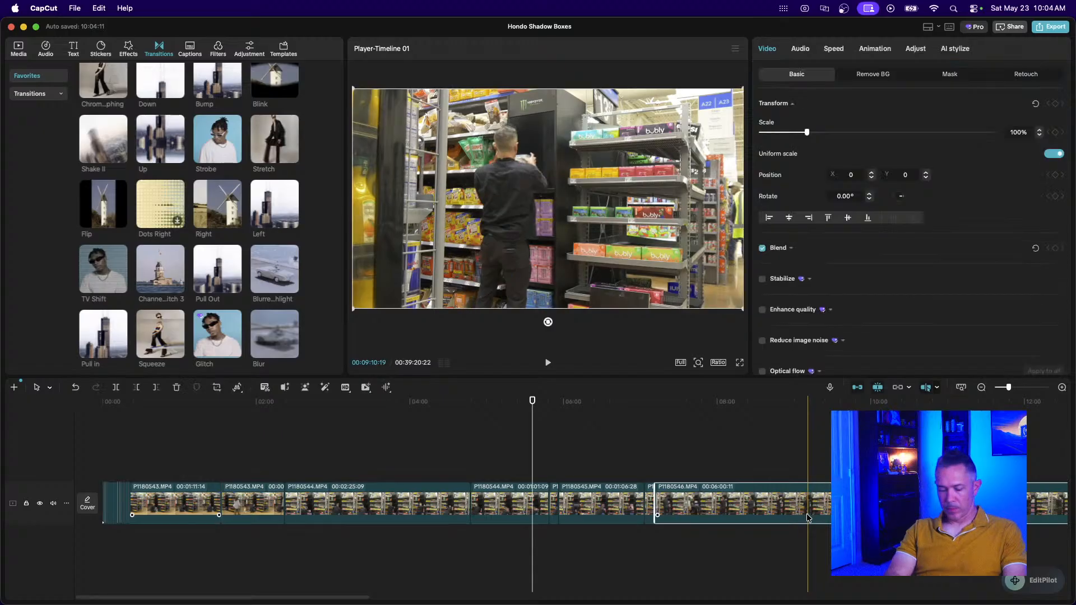
pyautogui.press('super+b')
pyautogui.click(765, 511)
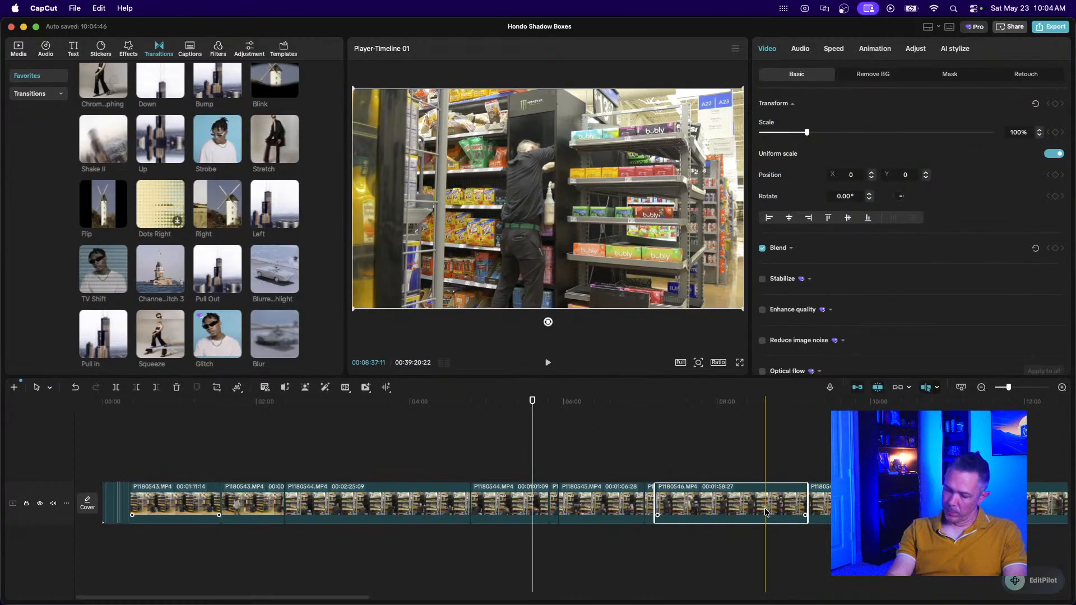
pyautogui.press('BackSpace')
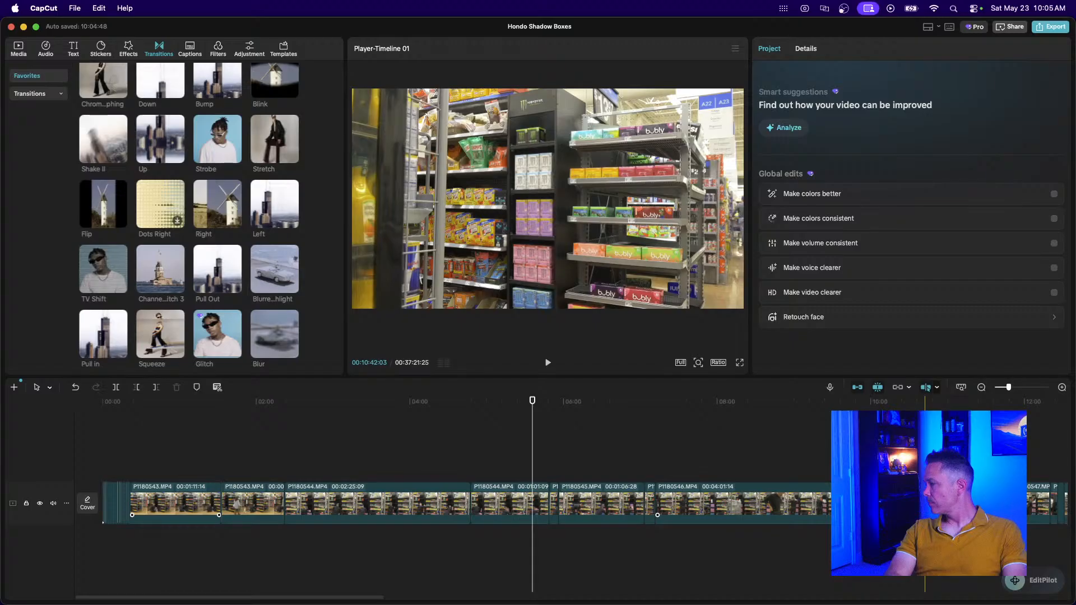
pyautogui.hscroll(3, 925, 507)
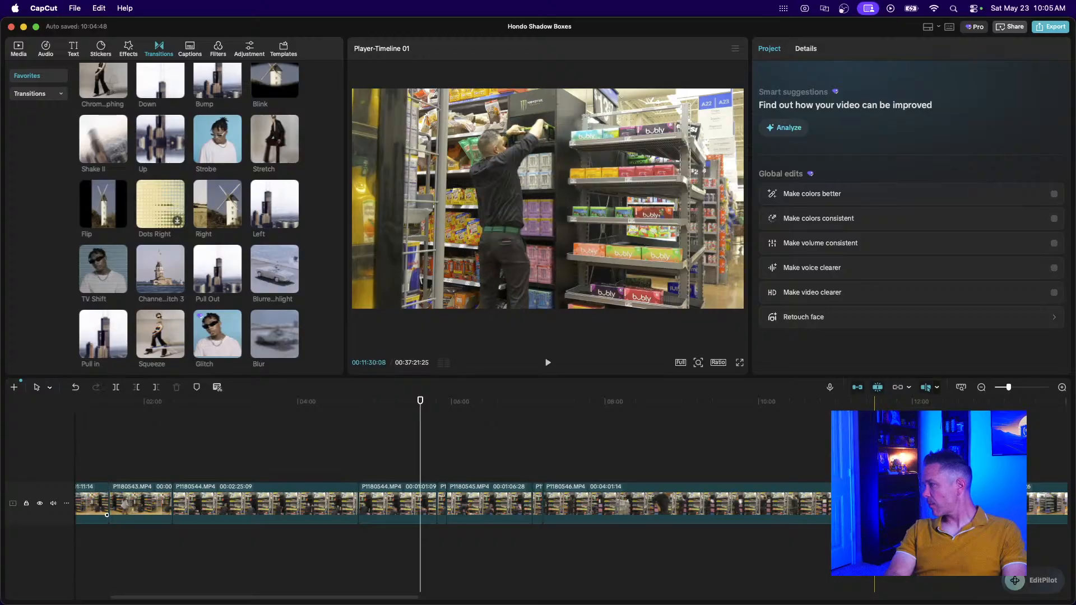
# Delete the 18-second P1180547 piece, bringing the project to 00:37:03:06.
pyautogui.click(877, 504)
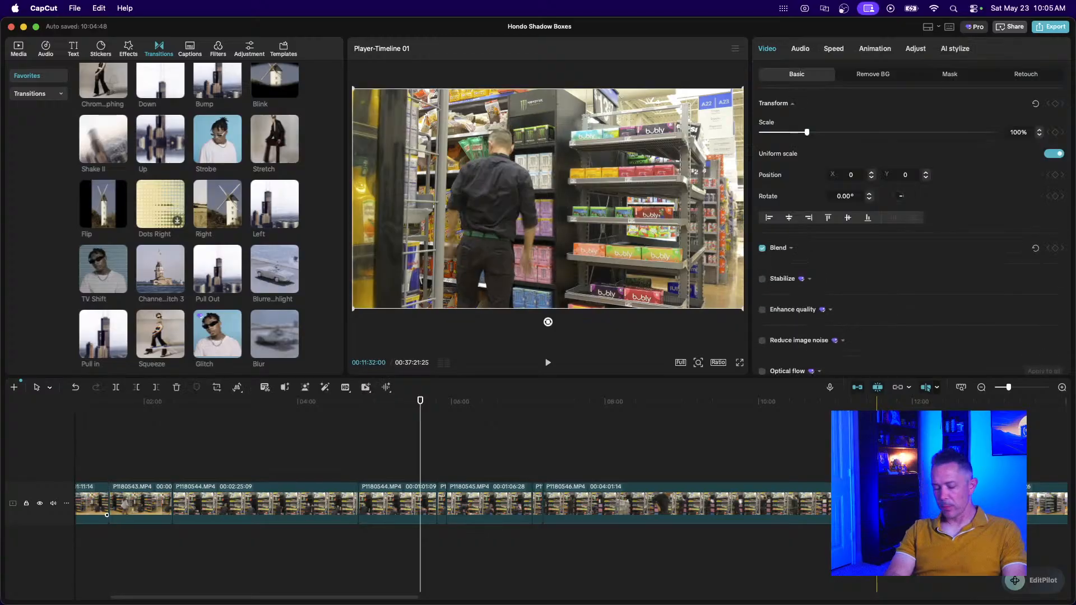
pyautogui.press('super+equal')
pyautogui.press('super+equal')
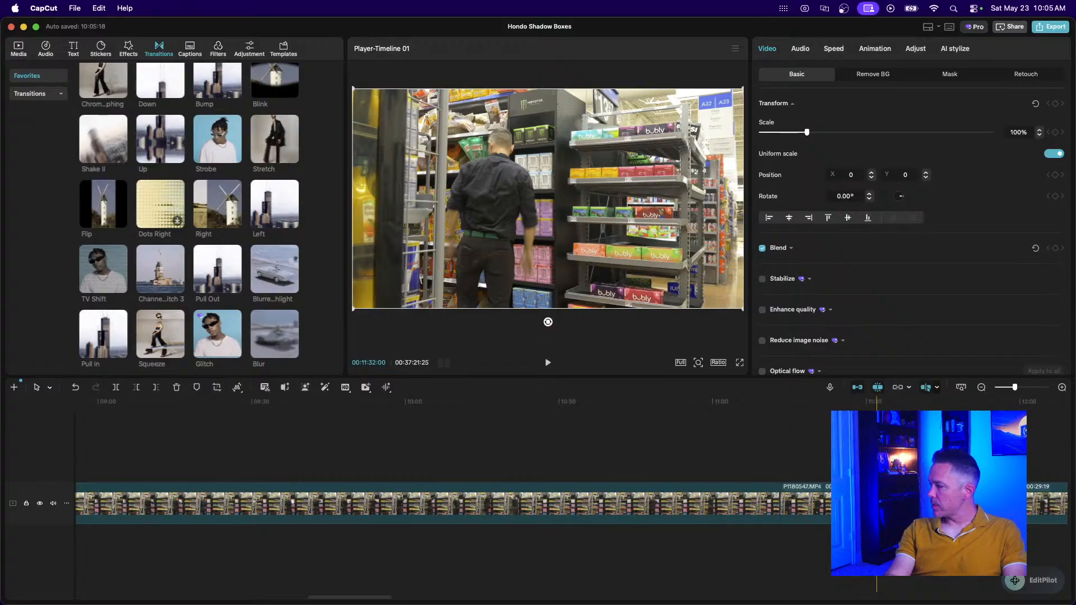
pyautogui.hscroll(4, 880, 505)
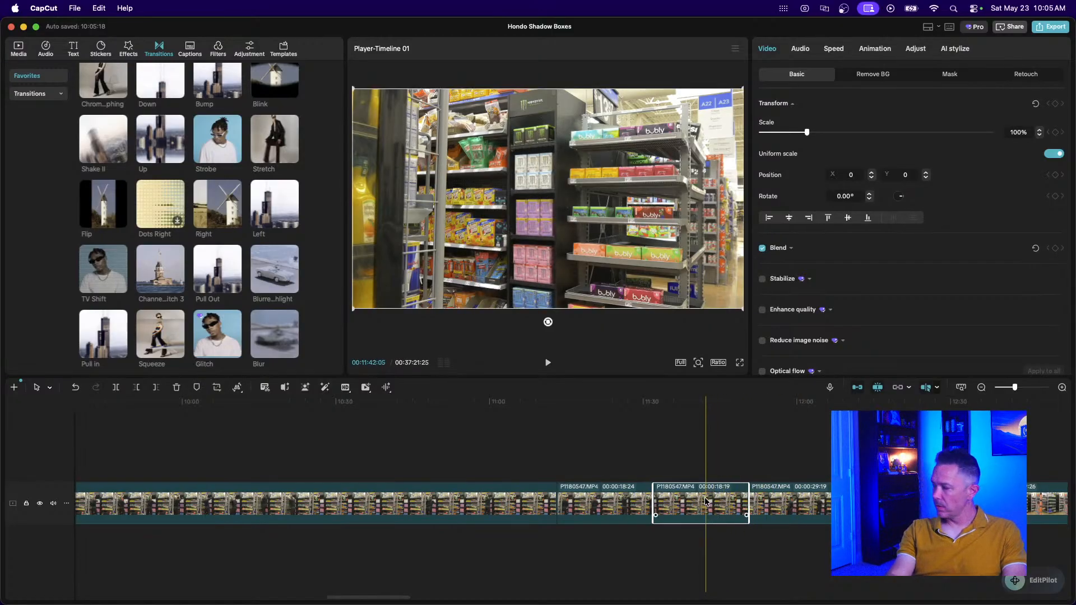
pyautogui.press('Delete')
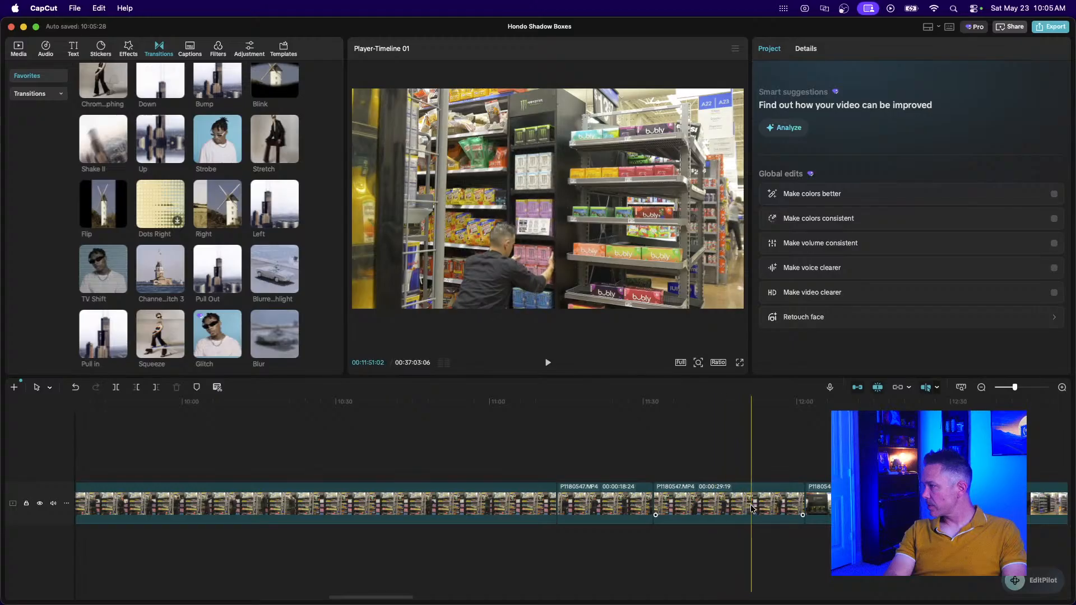
pyautogui.click(653, 461)
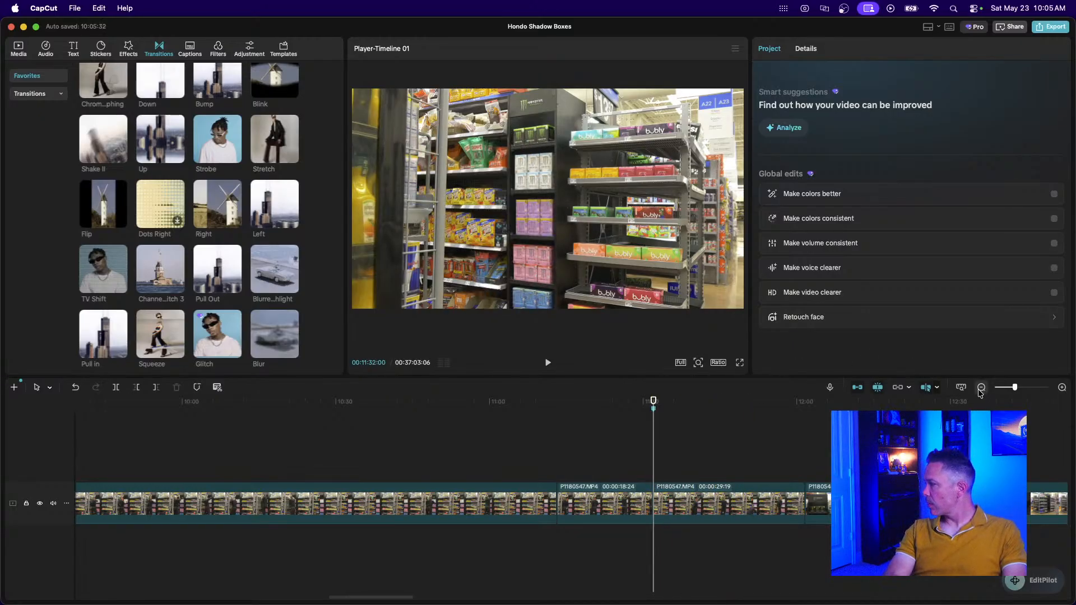
pyautogui.click(981, 387)
pyautogui.click(981, 387)
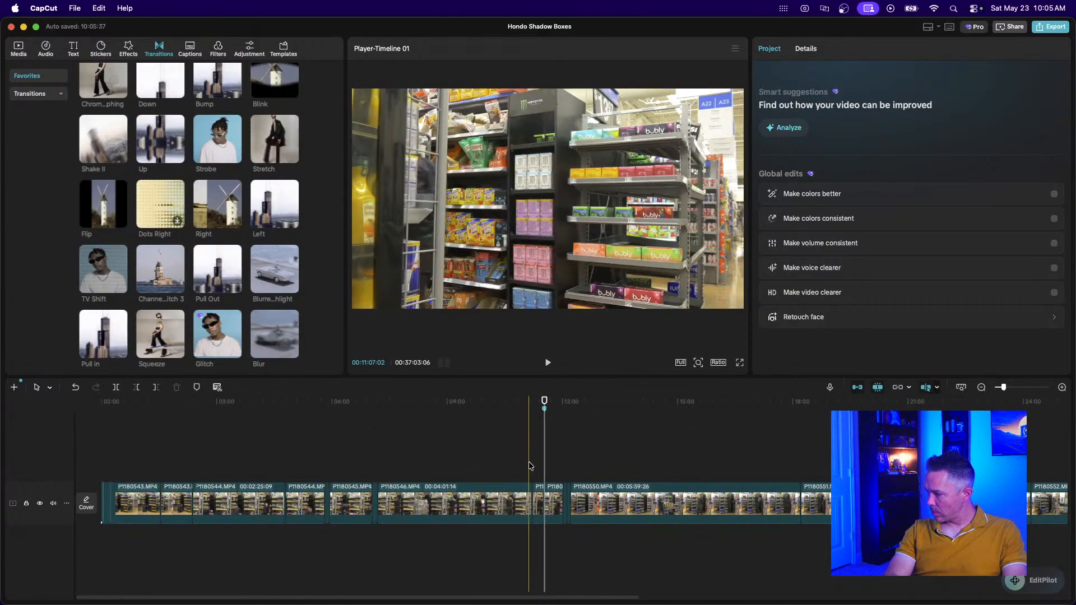
# Select the opening clips from P1180543 onward and merge them into Compound clip2 (00:11:10:20).
pyautogui.moveTo(538, 508); pyautogui.dragTo(288, 507)
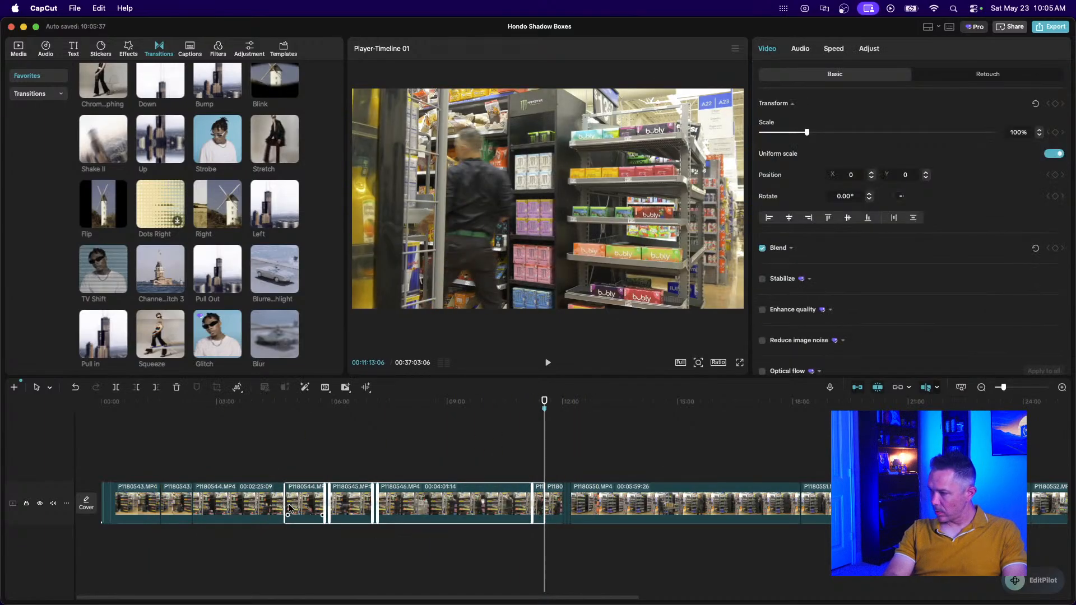
pyautogui.click(1061, 387)
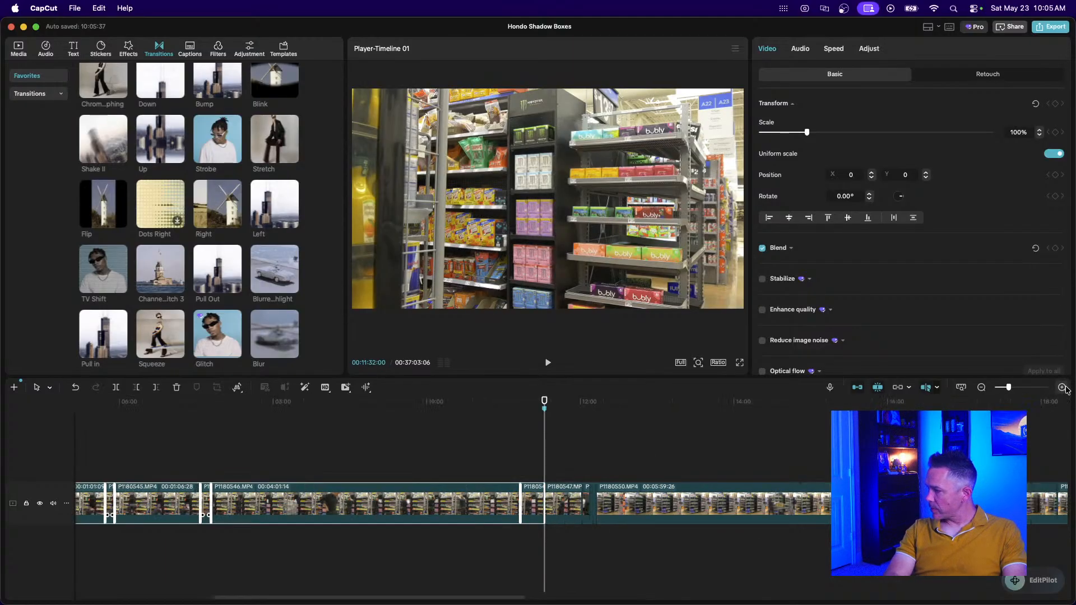
pyautogui.click(1062, 387)
pyautogui.hscroll(8, 699, 482)
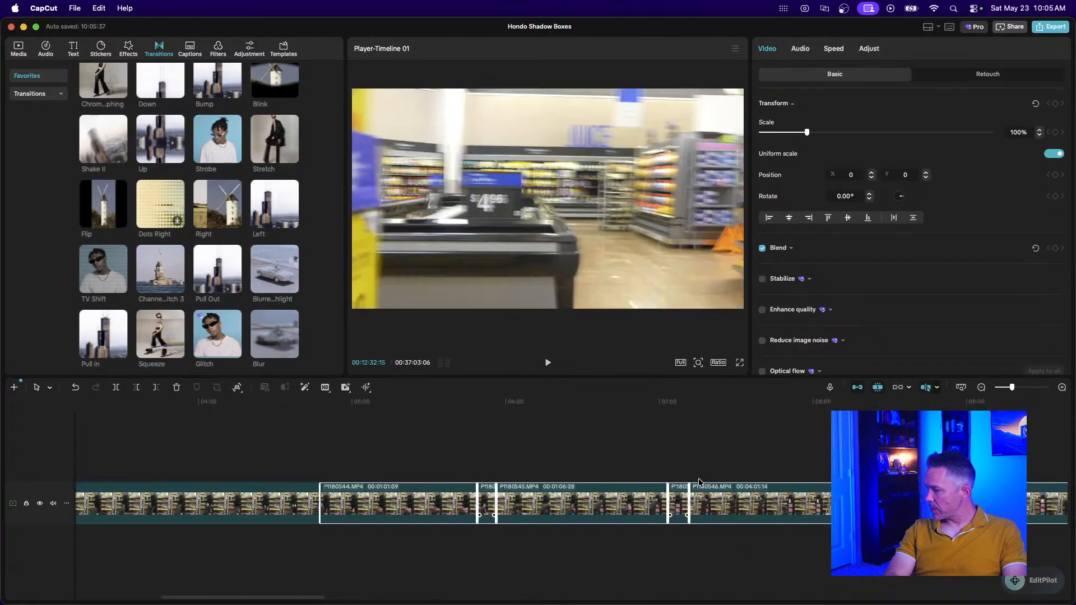
pyautogui.click(643, 453)
pyautogui.moveTo(644, 453); pyautogui.dragTo(399, 517)
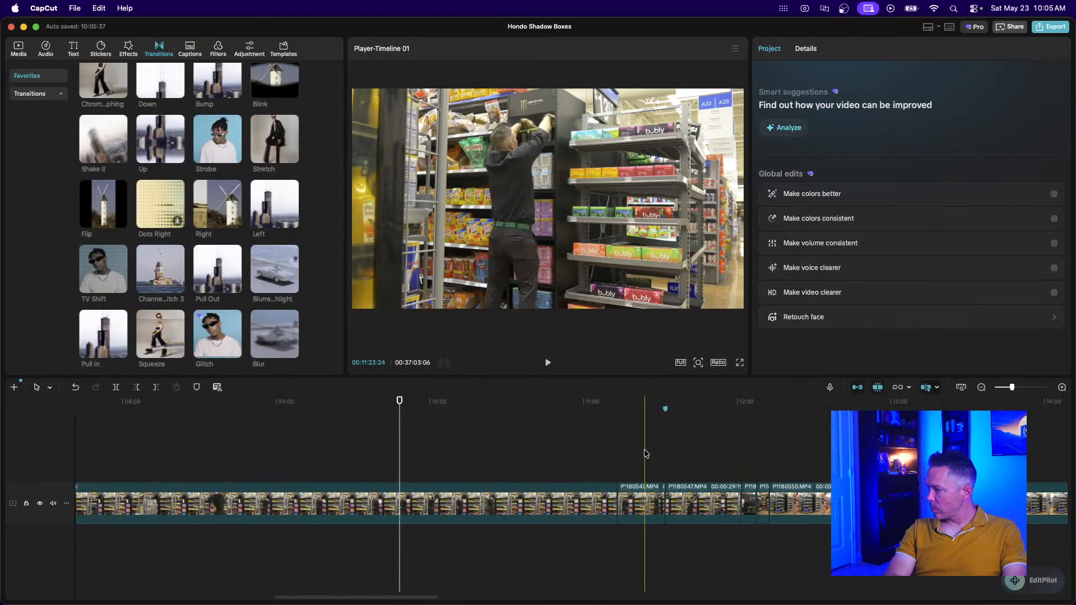
pyautogui.moveTo(644, 451); pyautogui.dragTo(341, 503)
pyautogui.moveTo(229, 500); pyautogui.dragTo(166, 510)
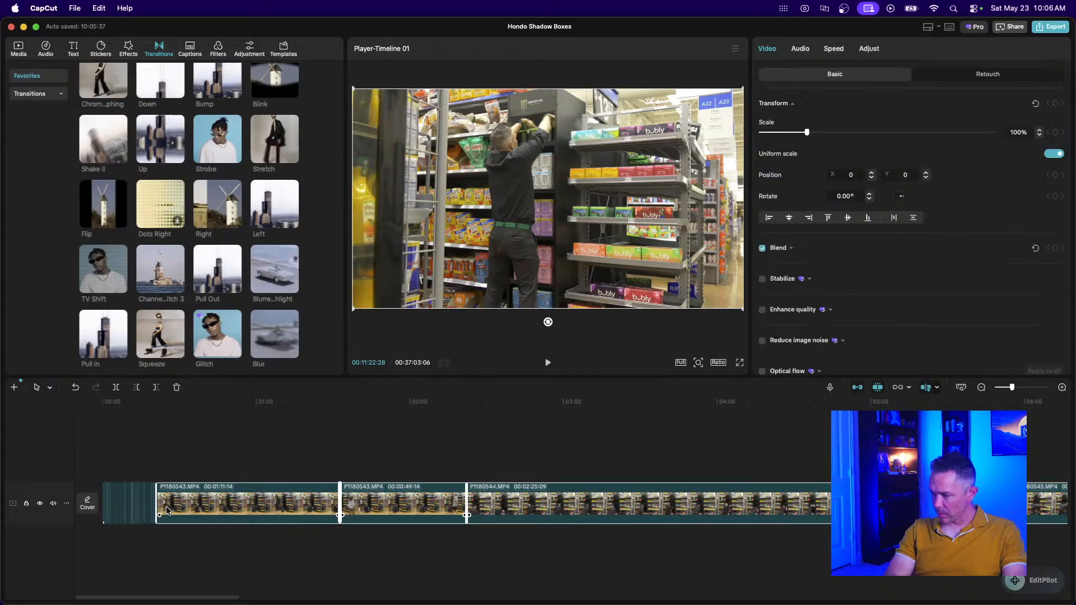
pyautogui.hotkey('alt', 'g')
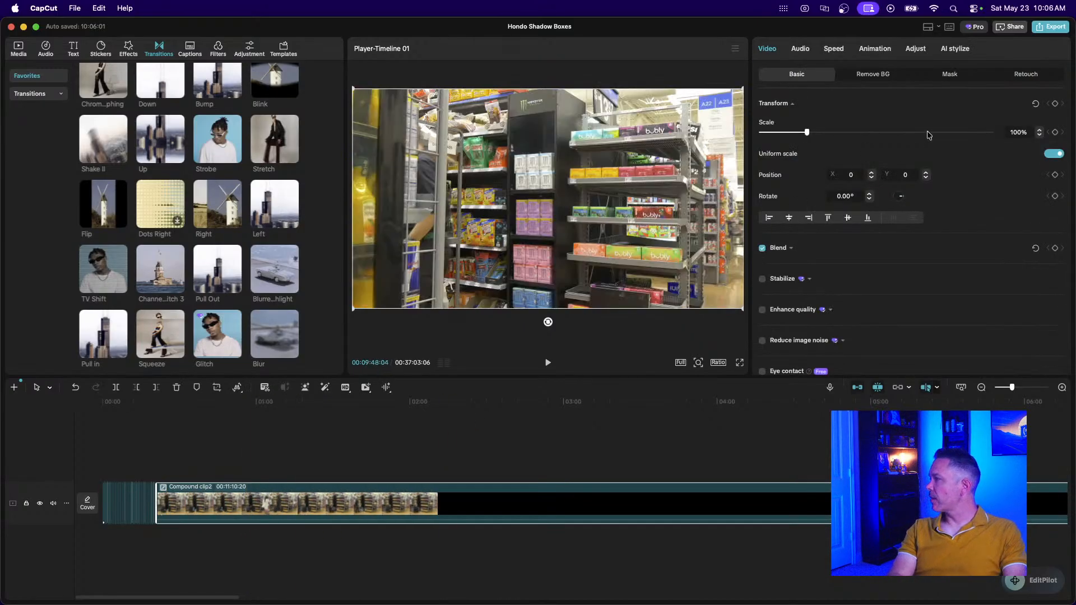
# Set Compound clip2's duration to 18 seconds and play the sped-up clip.
pyautogui.click(828, 49)
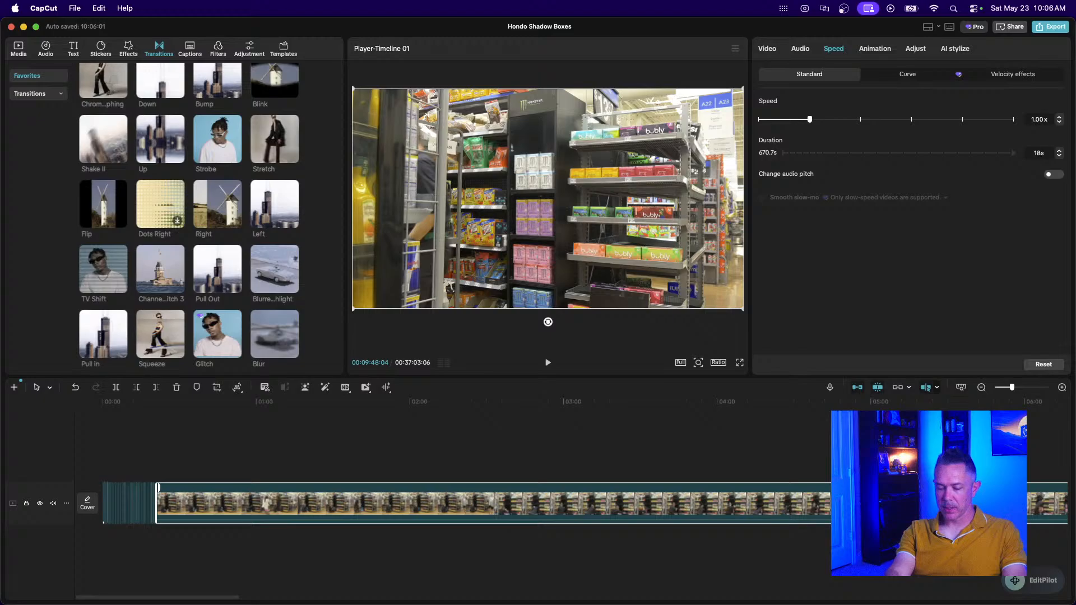
pyautogui.click(1038, 153)
pyautogui.write('18')
pyautogui.press('Return')
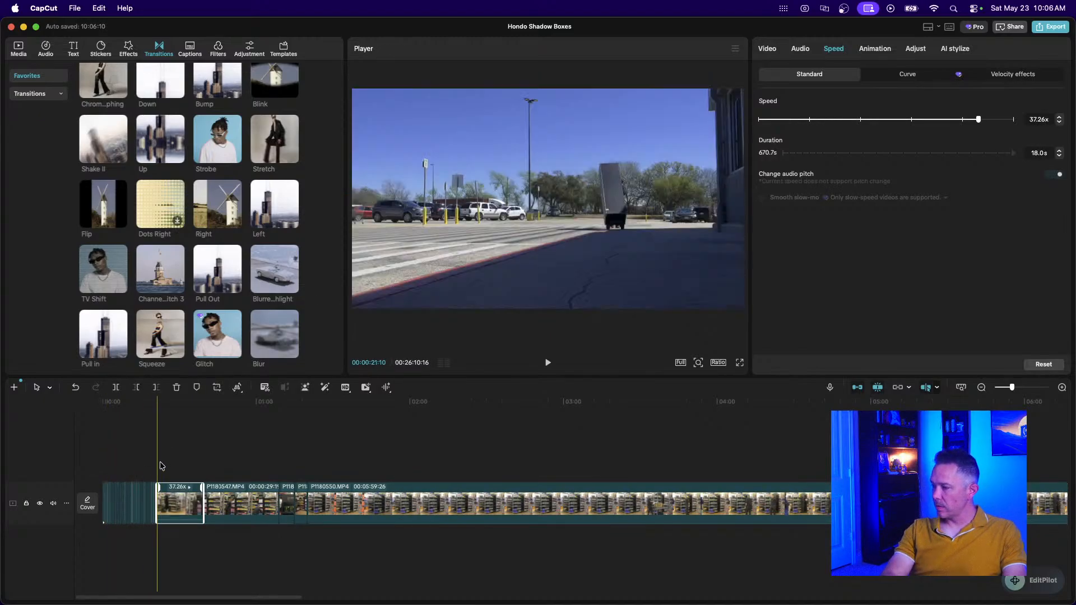
pyautogui.click(146, 463)
pyautogui.press('super+equal')
pyautogui.press('super+equal')
pyautogui.press('super+equal')
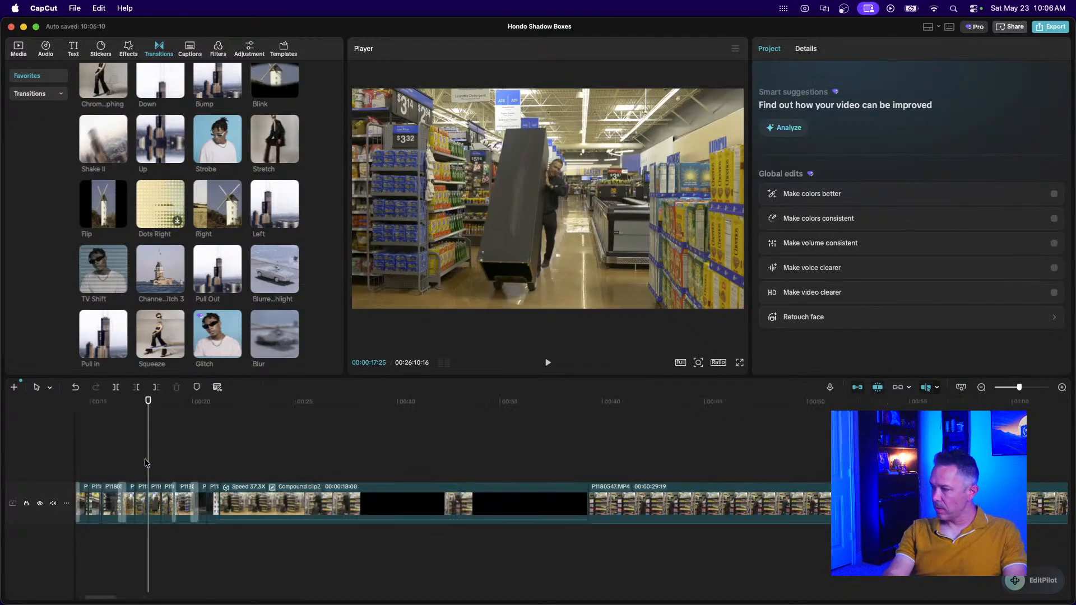
pyautogui.press('space')
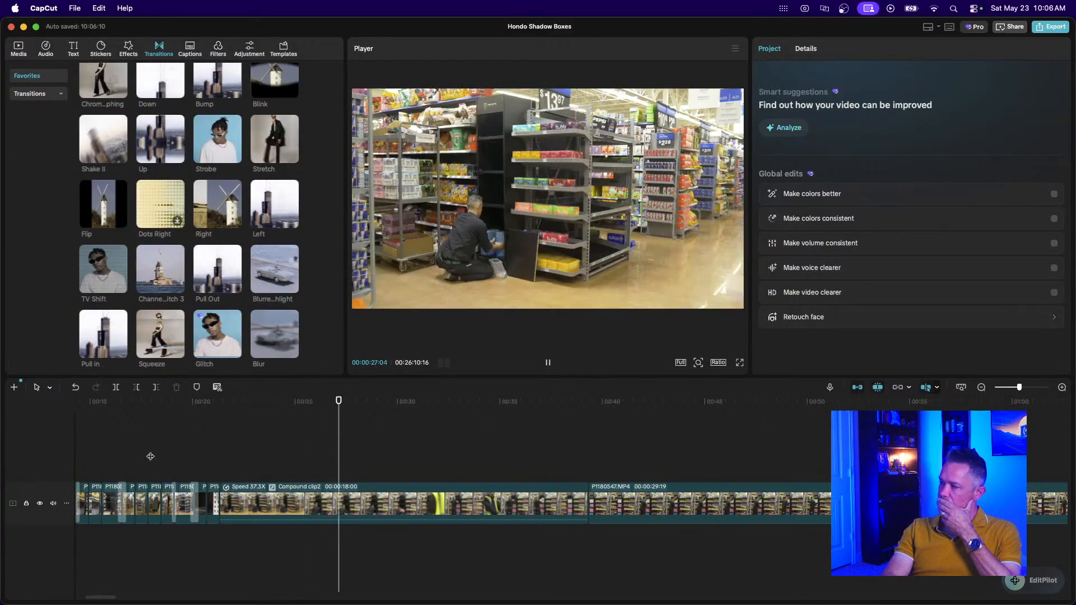
# Recheck the compound clip's speed and play back, stopping at 00:00:31:29 for a transition.
pyautogui.click(313, 501)
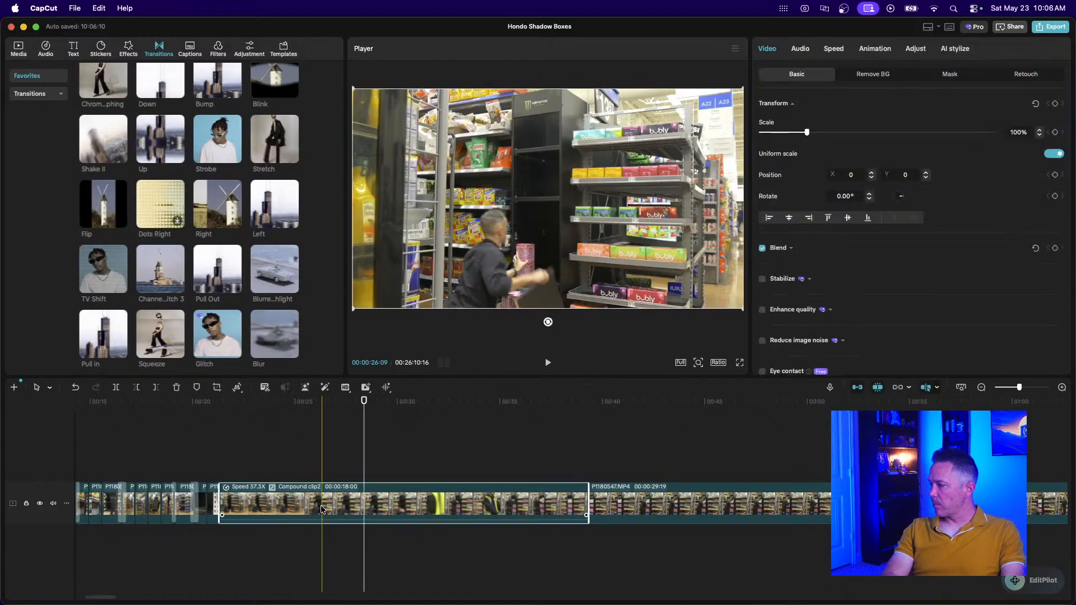
pyautogui.click(832, 50)
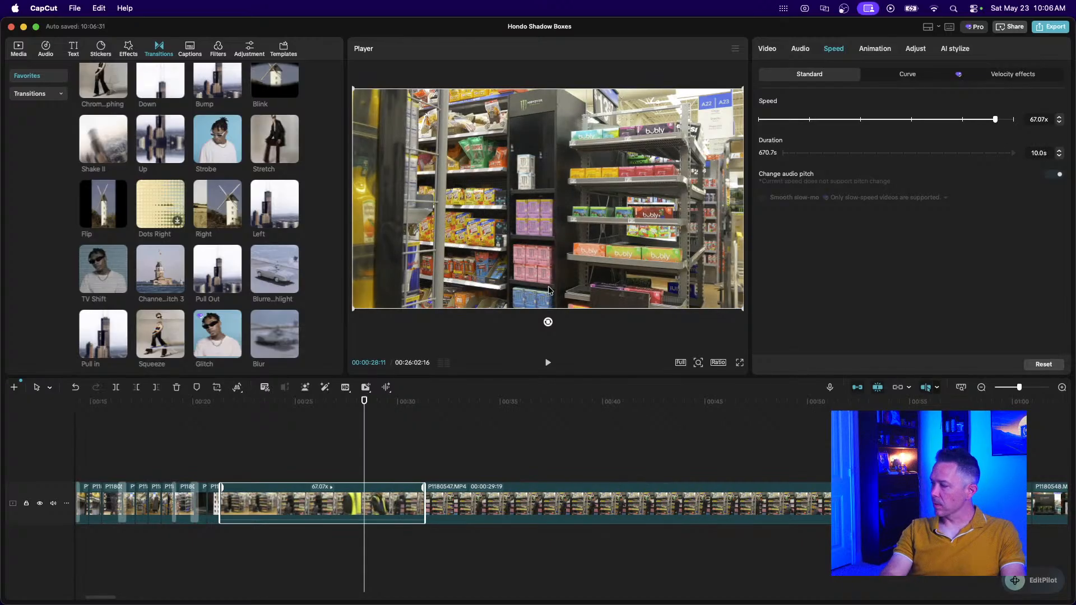
pyautogui.click(211, 465)
pyautogui.press('space')
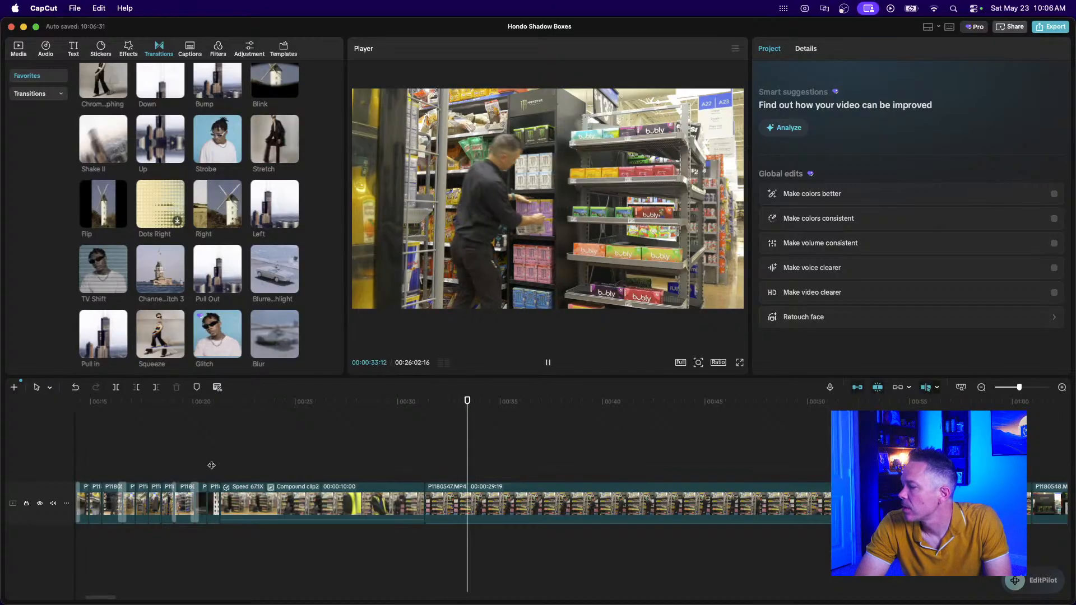
pyautogui.hscroll(3, 453, 489)
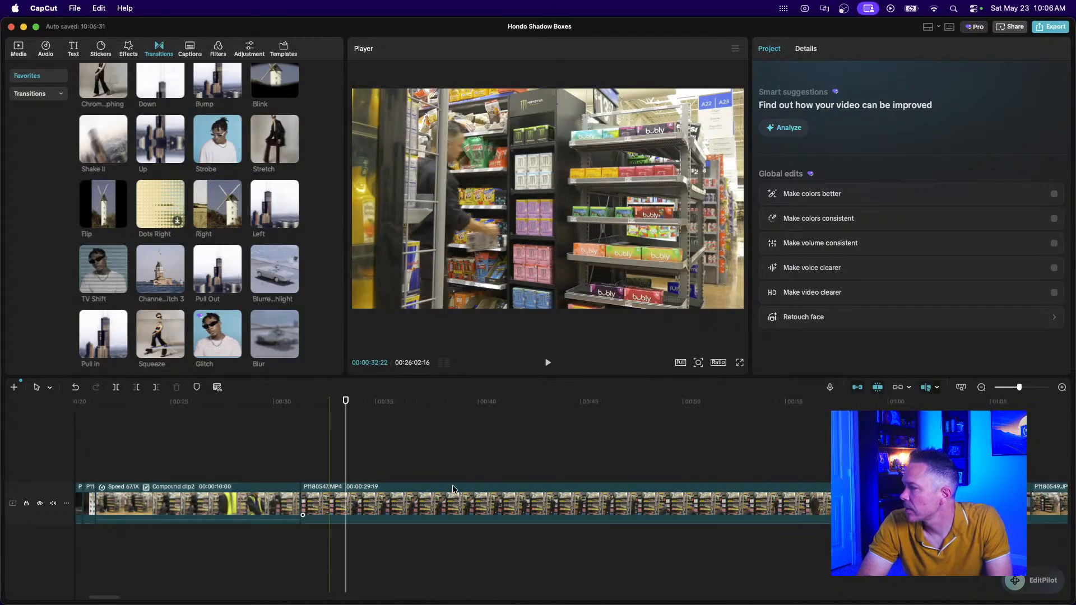
pyautogui.click(202, 474)
pyautogui.press('space')
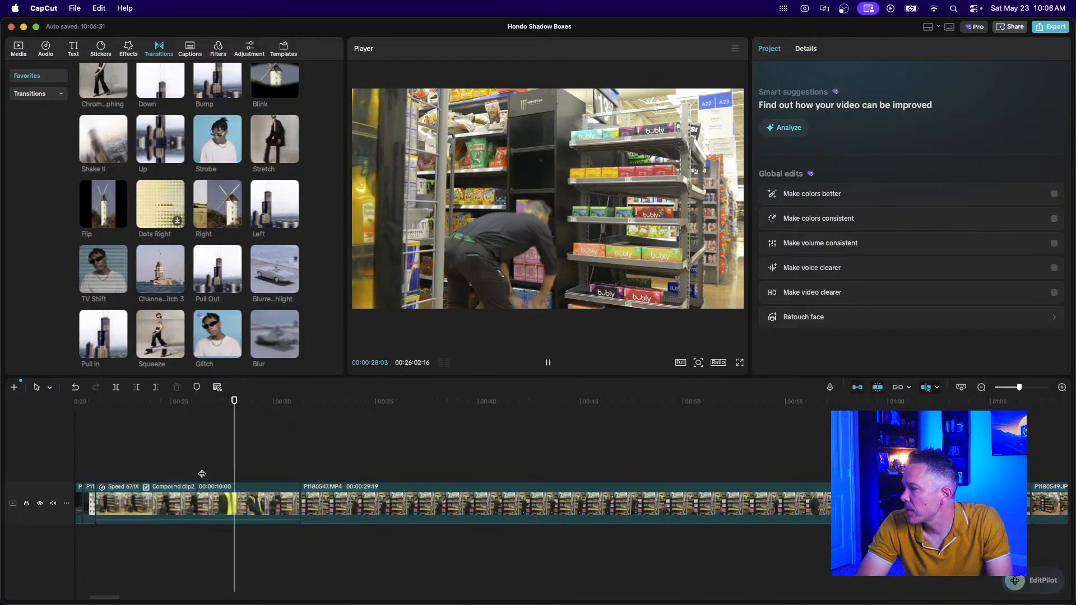
pyautogui.press('super+equal')
pyautogui.press('super+equal')
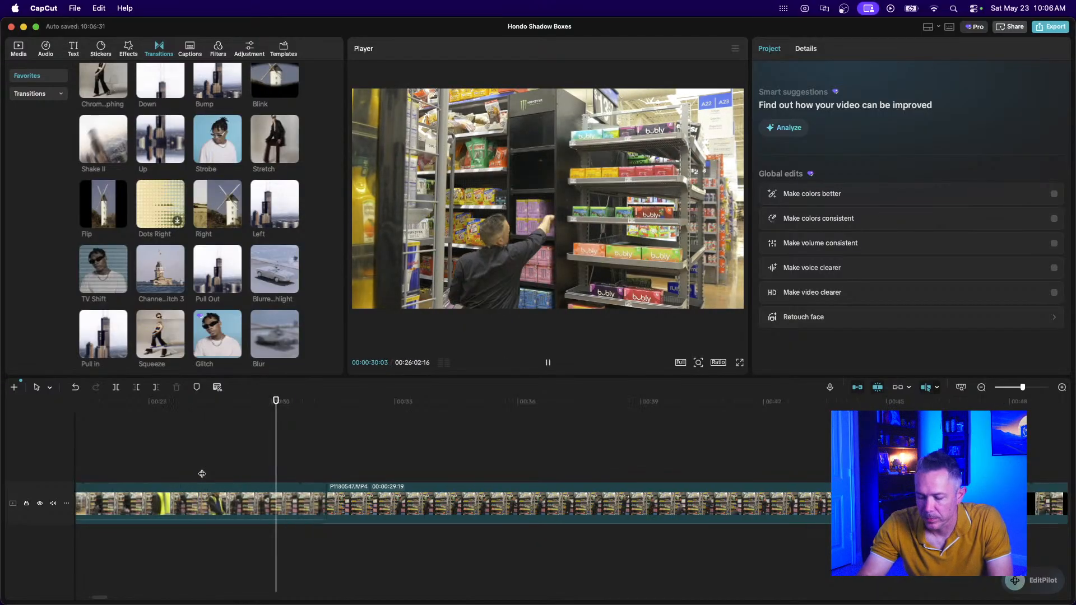
pyautogui.press('space')
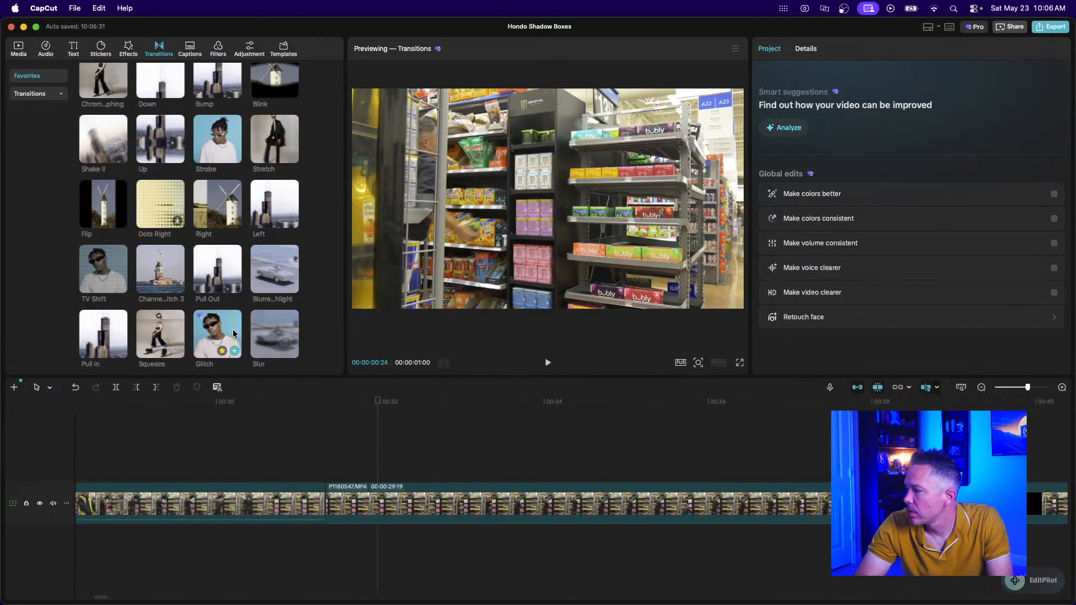
# Add a Glitch transition at the clip junction near 31 seconds.
pyautogui.moveTo(215, 327)
pyautogui.moveTo(215, 327); pyautogui.dragTo(325, 503)
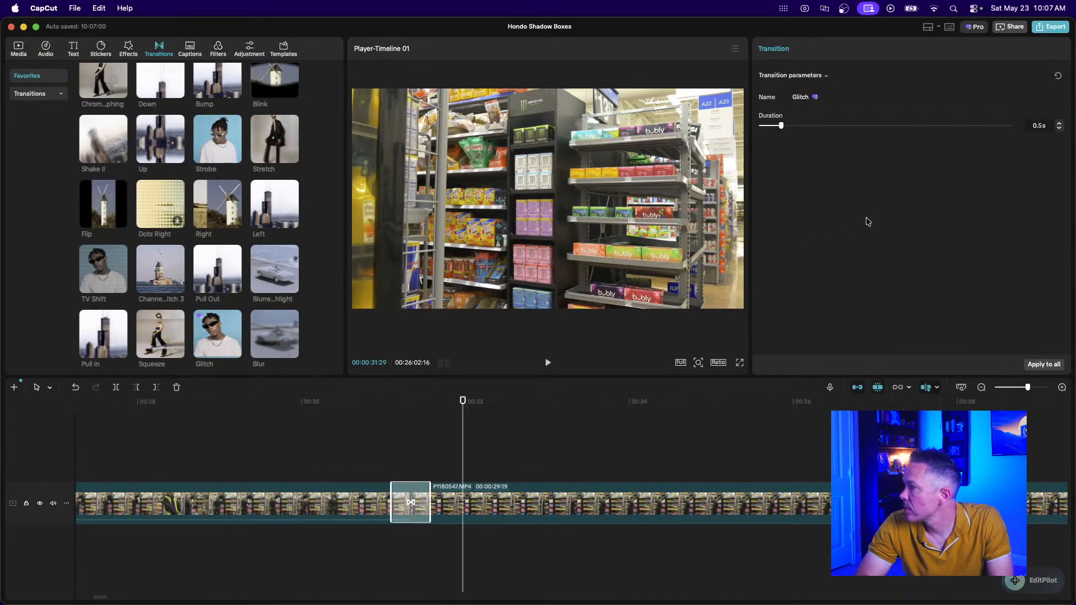
pyautogui.hscroll(-10, 212, 477)
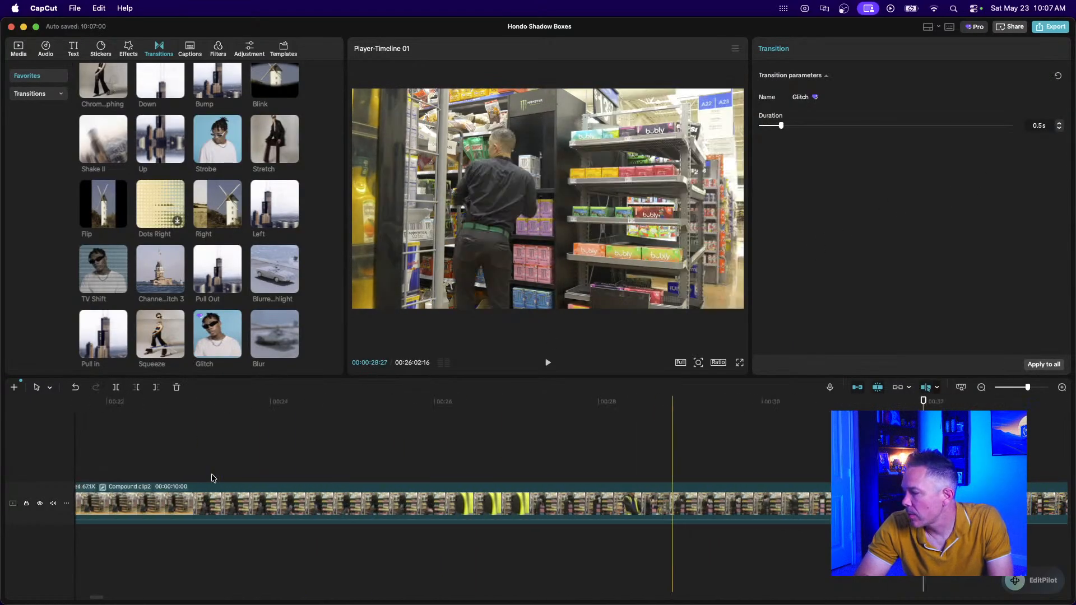
pyautogui.hscroll(-3, 212, 478)
pyautogui.click(263, 466)
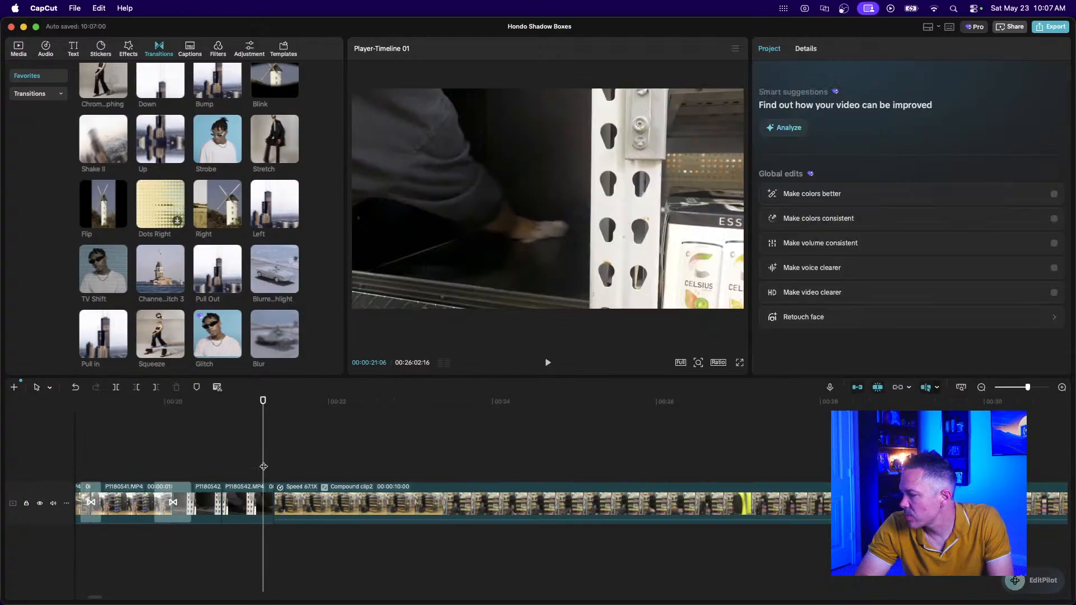
# Add a Pull Out transition before Compound clip2 and play it back.
pyautogui.scroll(2, 263, 466)
pyautogui.moveTo(234, 319)
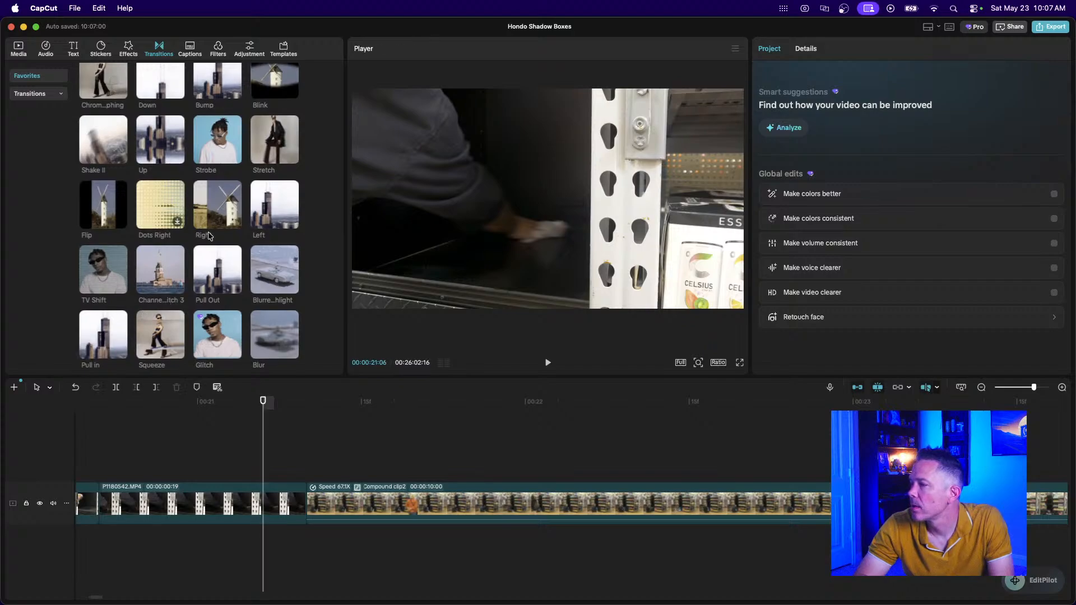
pyautogui.moveTo(209, 236)
pyautogui.scroll(1, 208, 236)
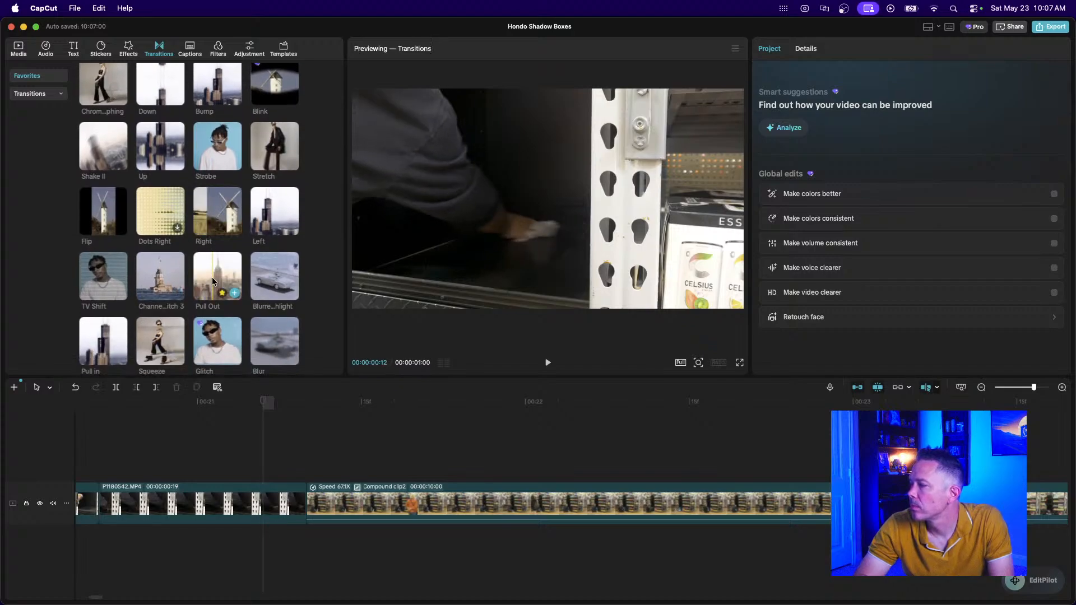
pyautogui.moveTo(217, 276); pyautogui.dragTo(255, 510)
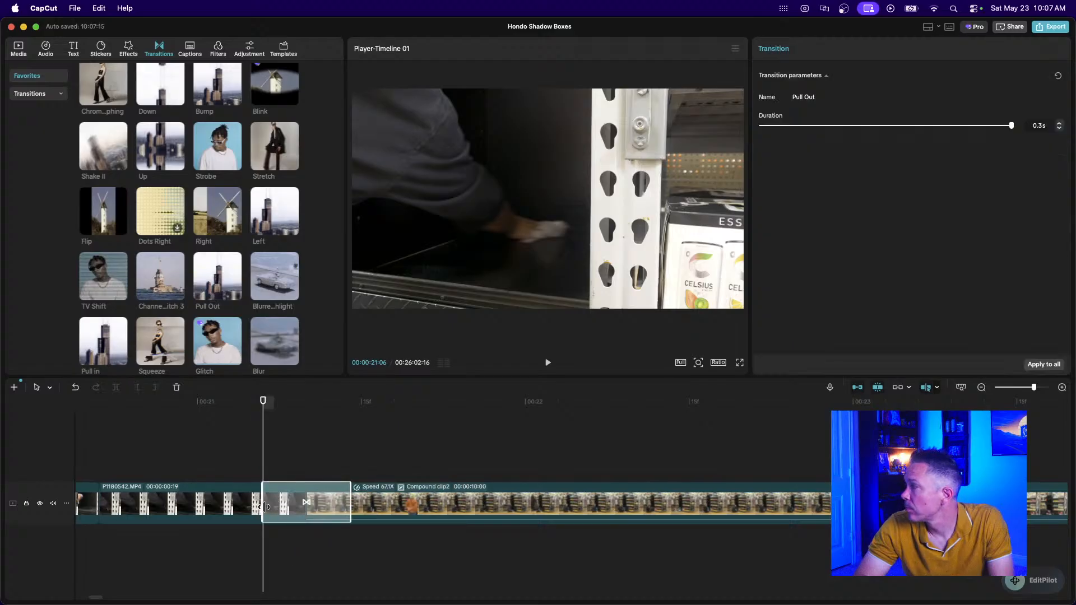
pyautogui.click(981, 387)
pyautogui.click(255, 459)
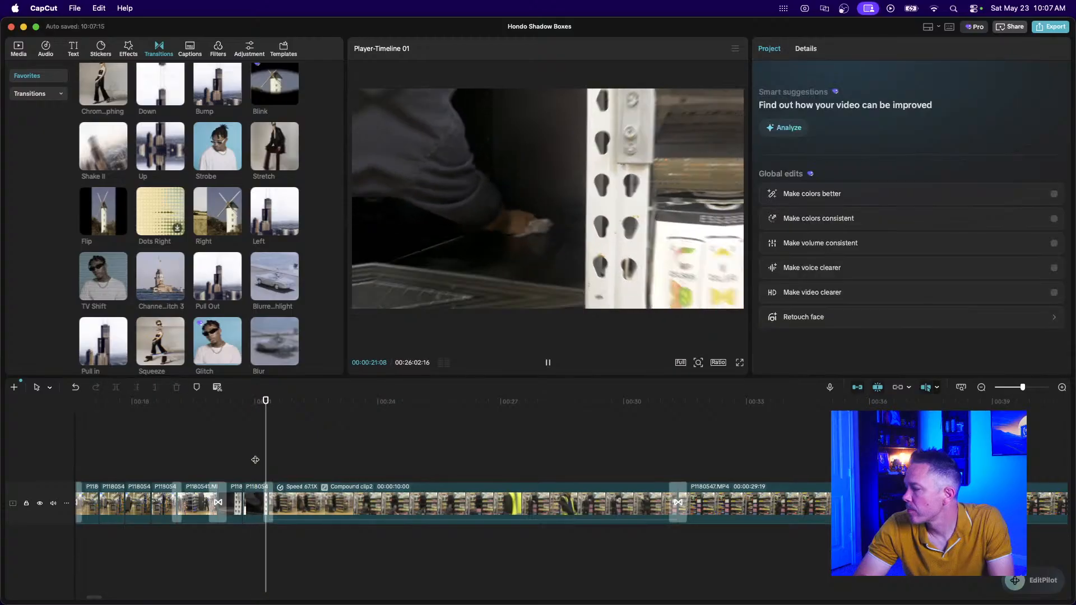
pyautogui.press('space')
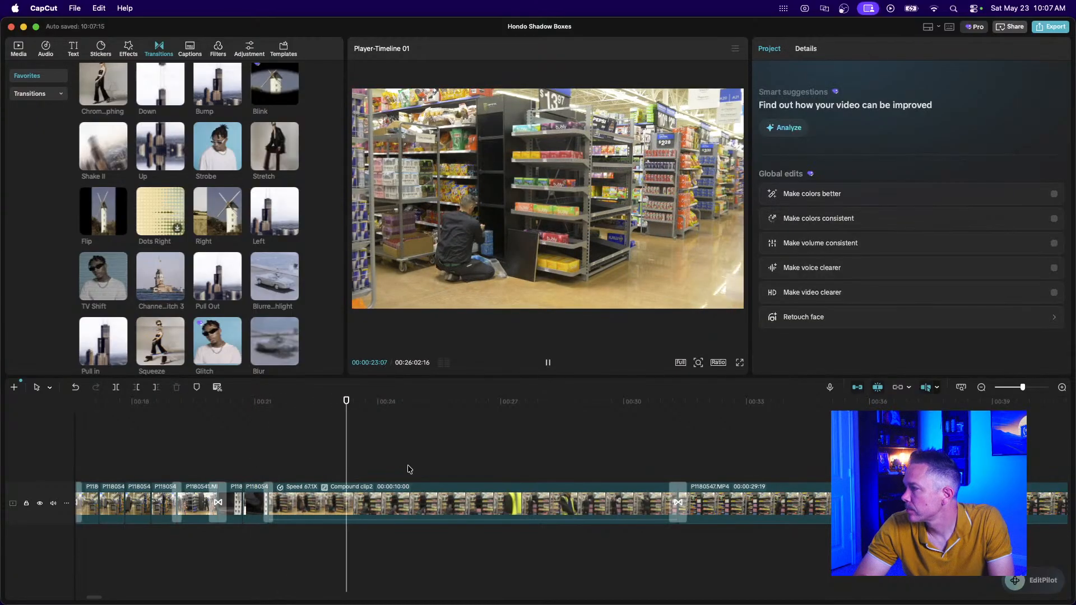
pyautogui.hscroll(3, 410, 470)
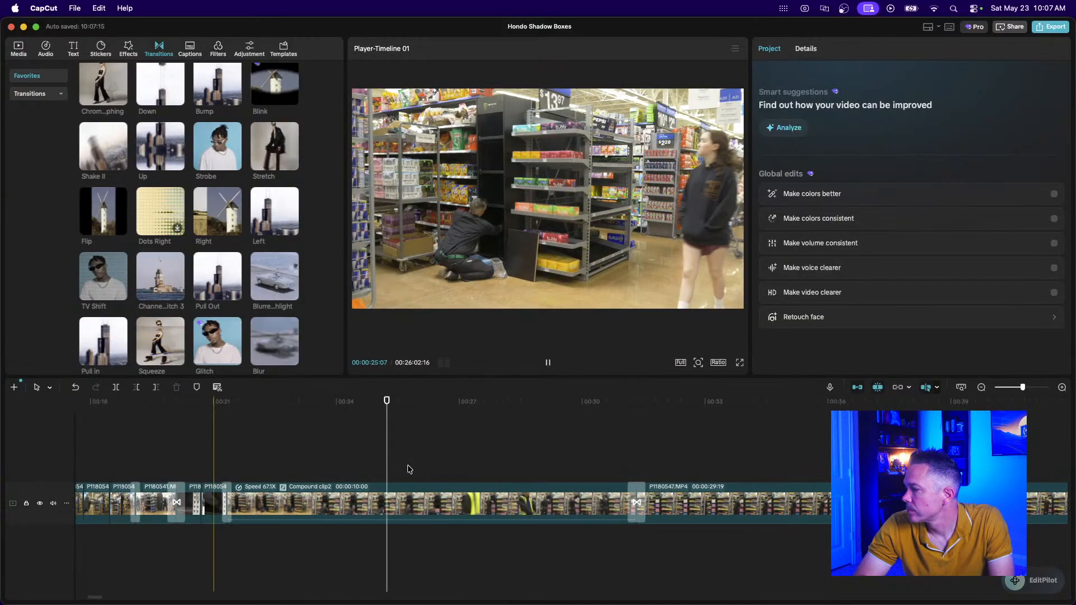
pyautogui.press('space')
pyautogui.click(981, 388)
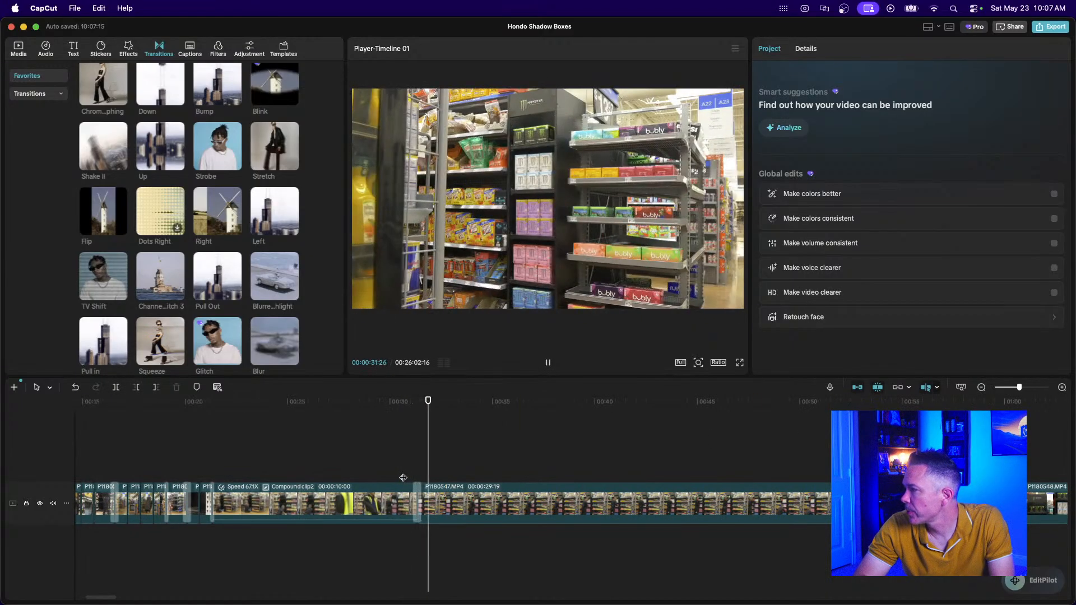
# Split P1180547 at the playhead, delete the first part, and review the cut.
pyautogui.press('space')
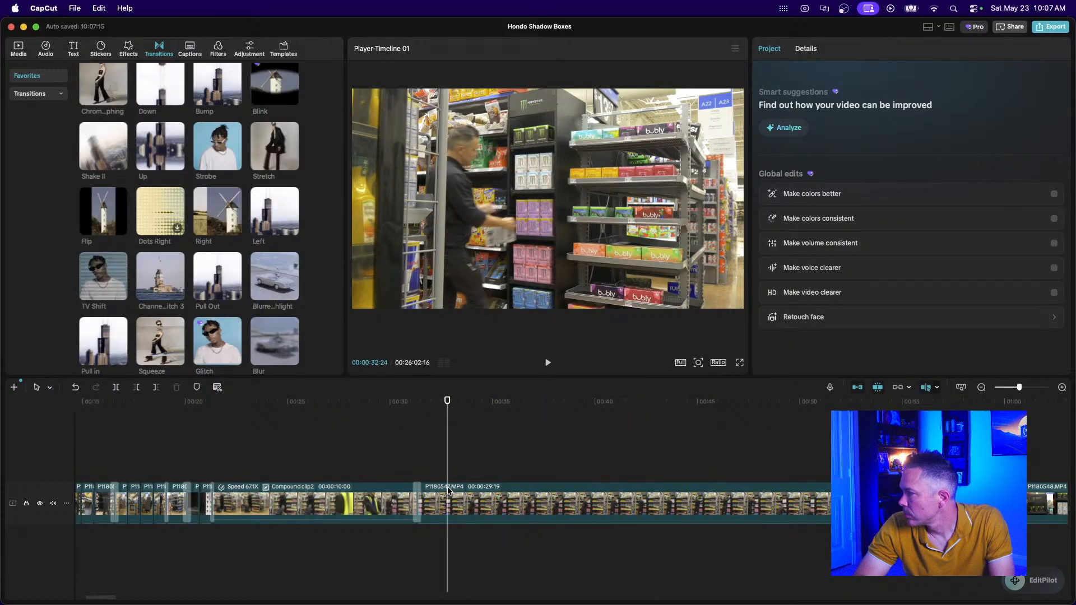
pyautogui.click(559, 511)
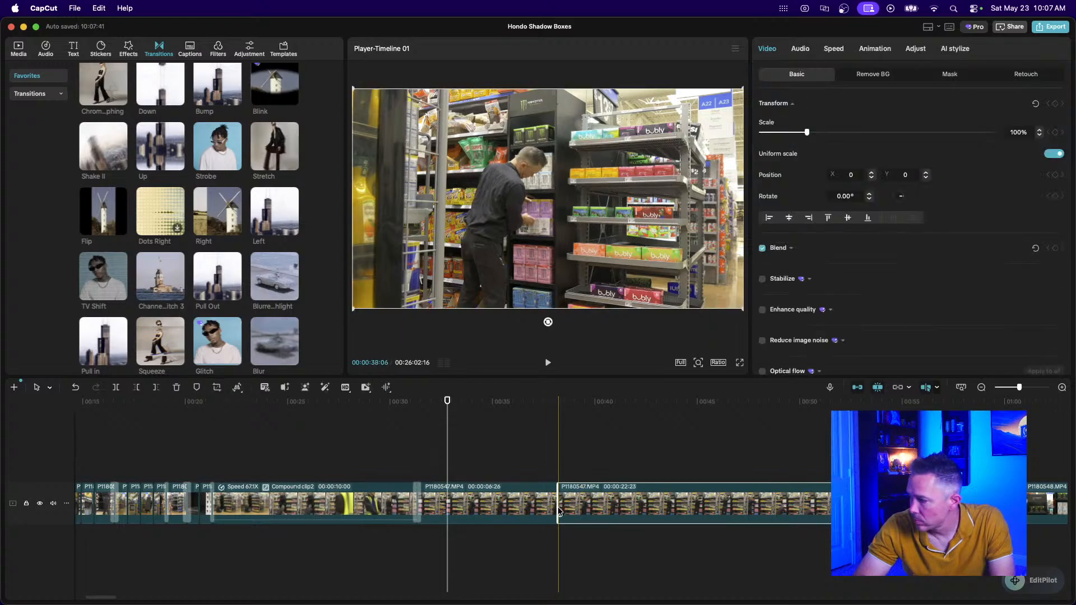
pyautogui.hotkey('ctrl', 'b')
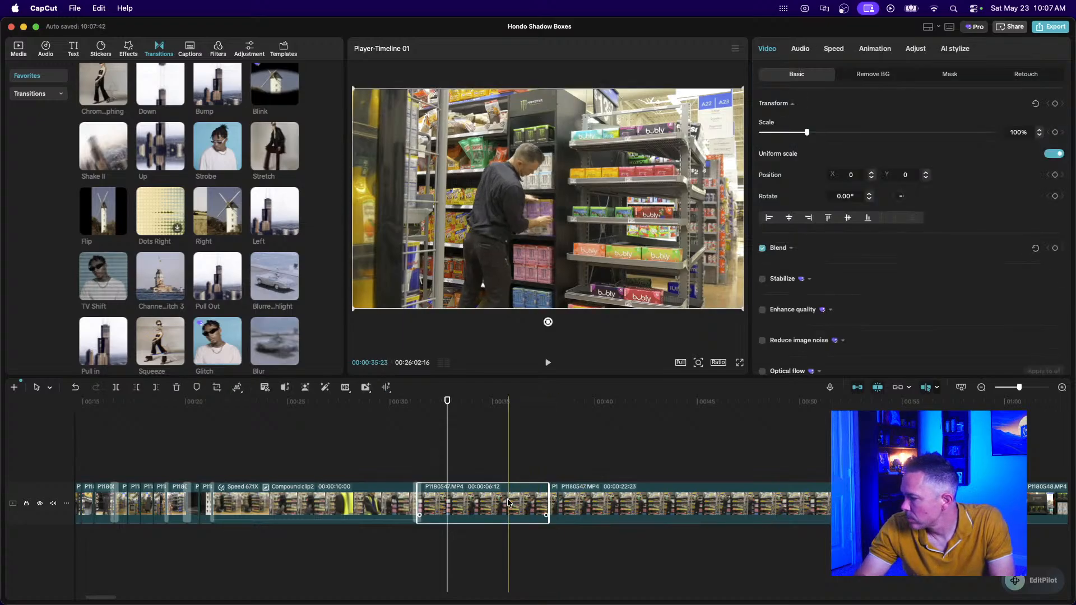
pyautogui.press('Delete')
pyautogui.click(408, 471)
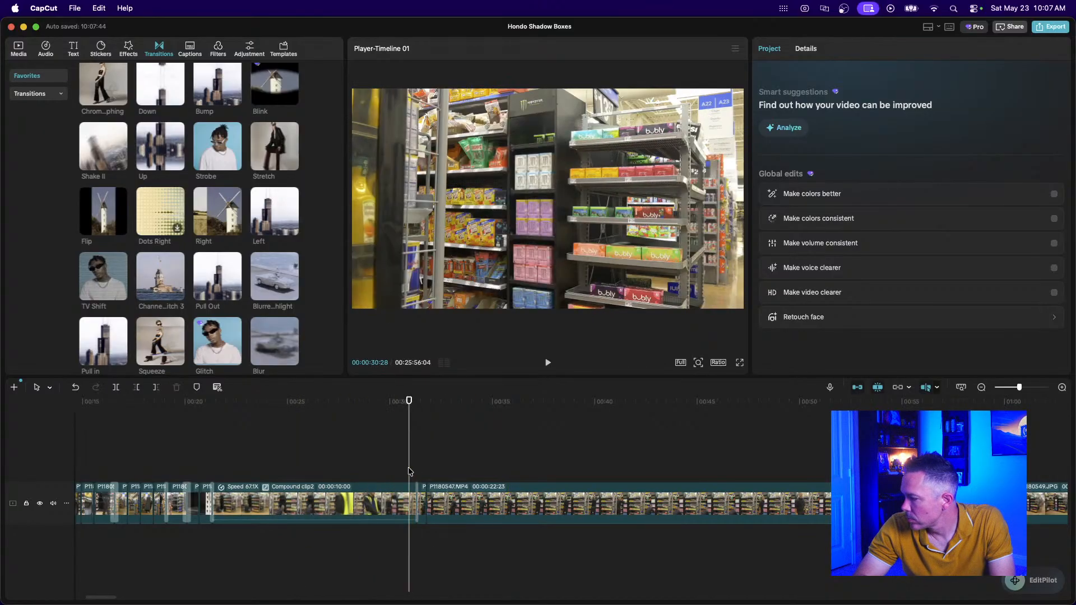
pyautogui.scroll(5, 409, 471)
pyautogui.press('space')
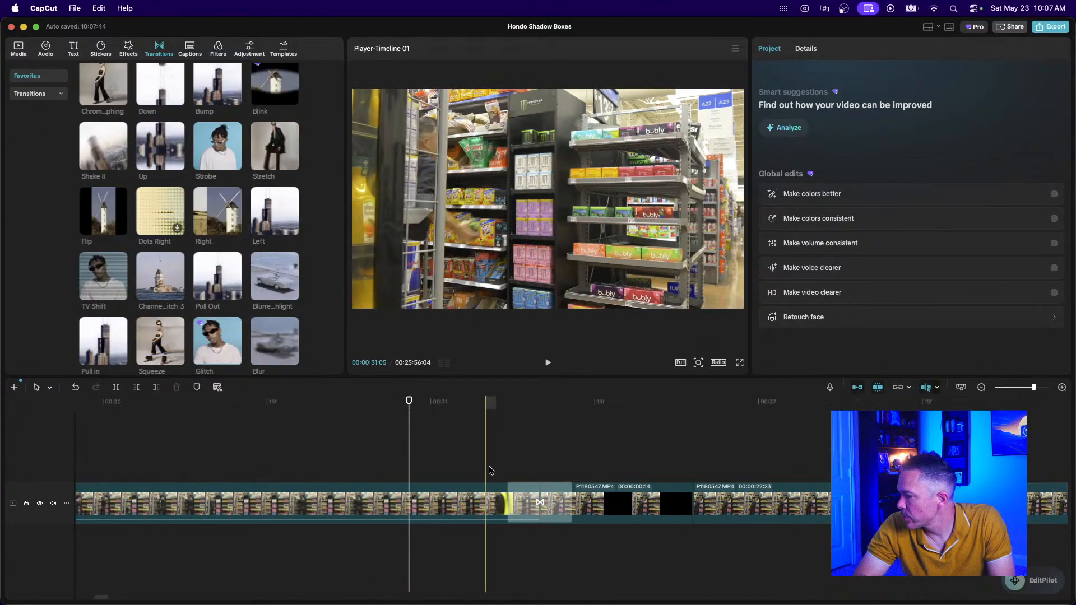
pyautogui.press('space')
pyautogui.hscroll(-5, 560, 465)
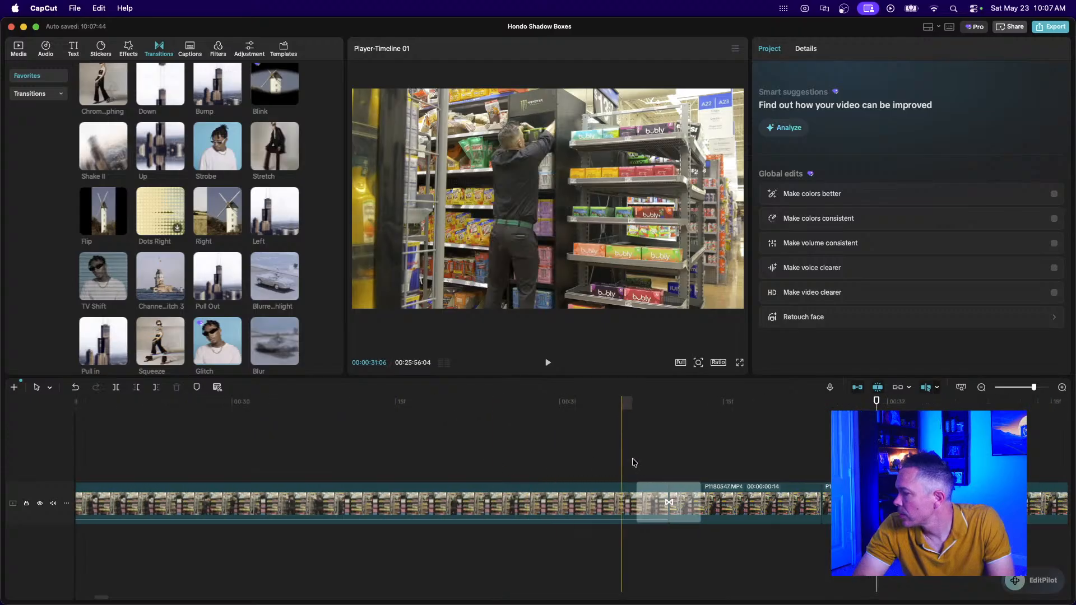
pyautogui.click(980, 387)
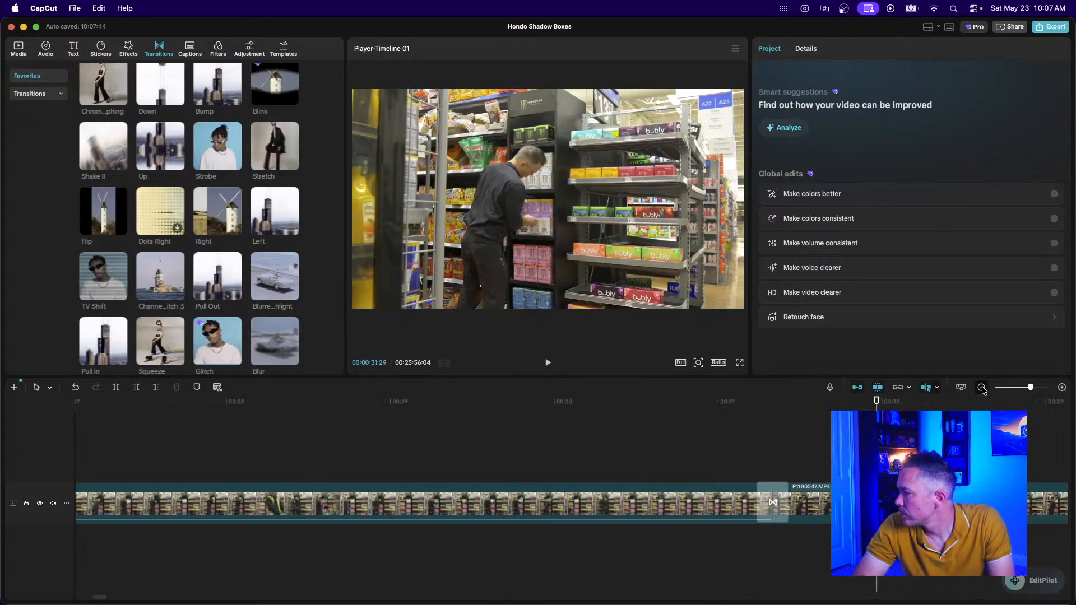
pyautogui.click(980, 388)
pyautogui.hscroll(15, 512, 504)
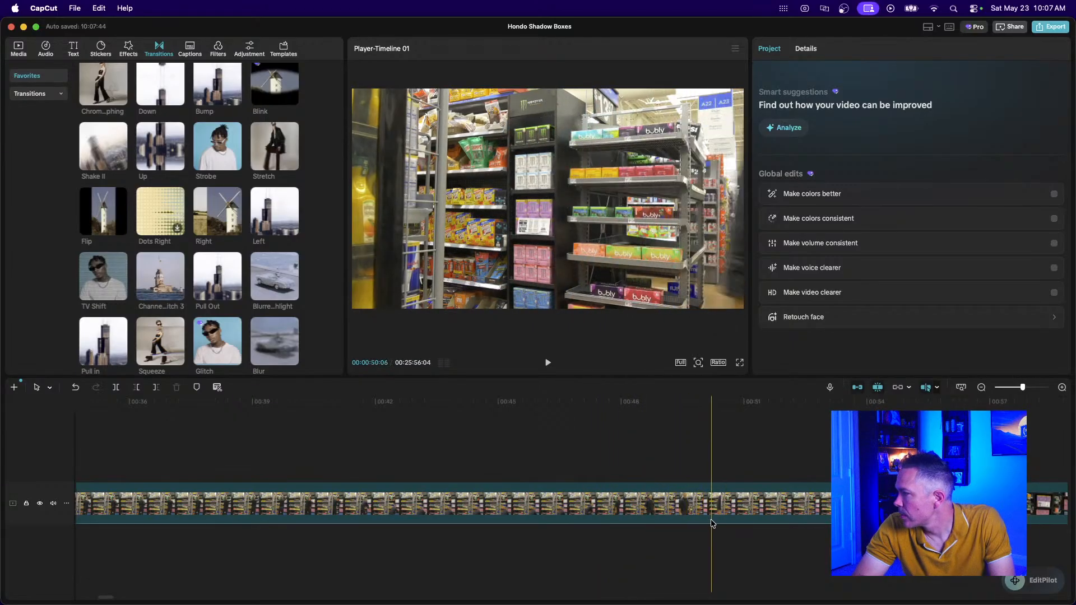
# Split the long store clip at about 00:48:11 and delete its long left section.
pyautogui.click(682, 511)
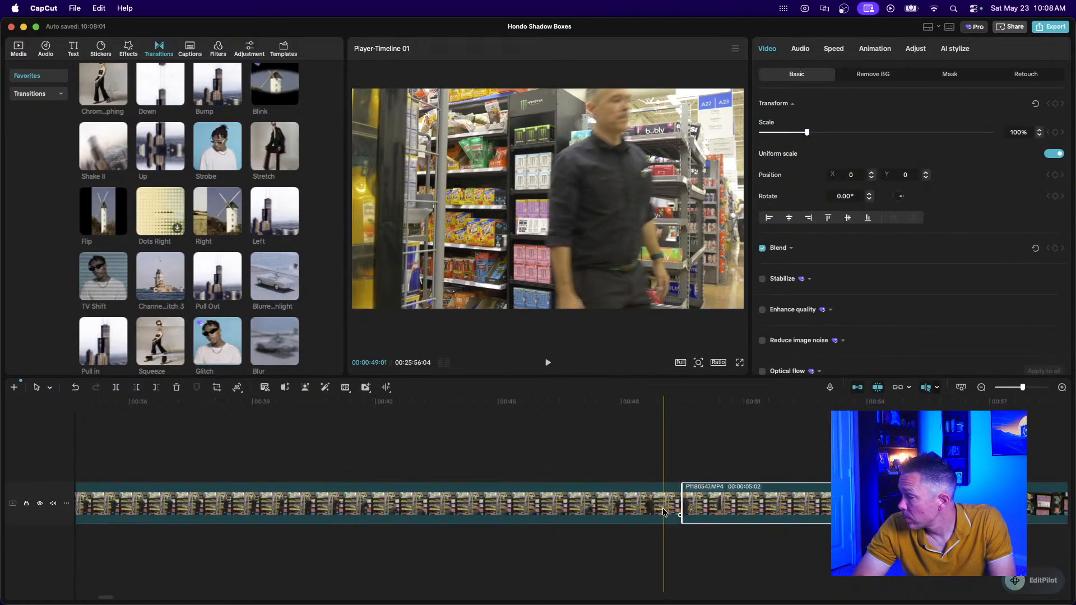
pyautogui.press('super+b')
pyautogui.click(581, 497)
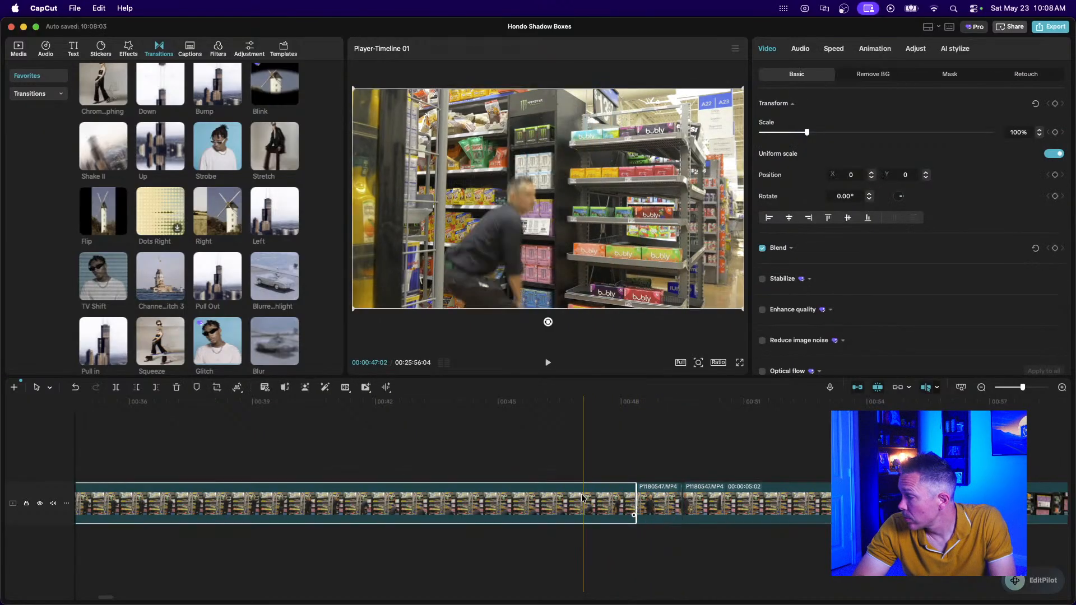
pyautogui.press('BackSpace')
pyautogui.hscroll(-5, 363, 472)
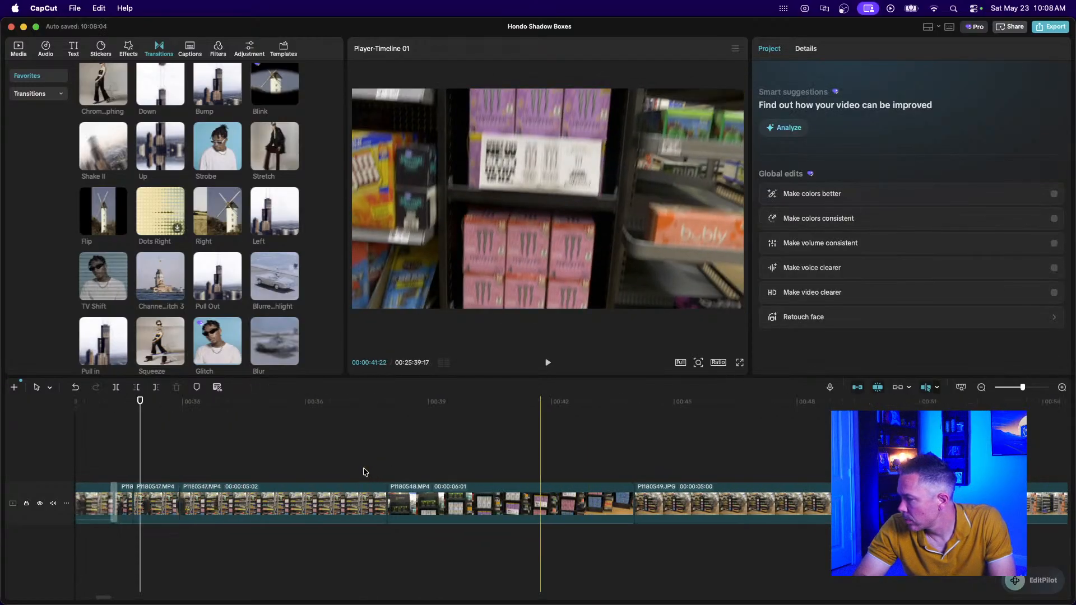
pyautogui.hscroll(-2, 363, 472)
pyautogui.click(245, 457)
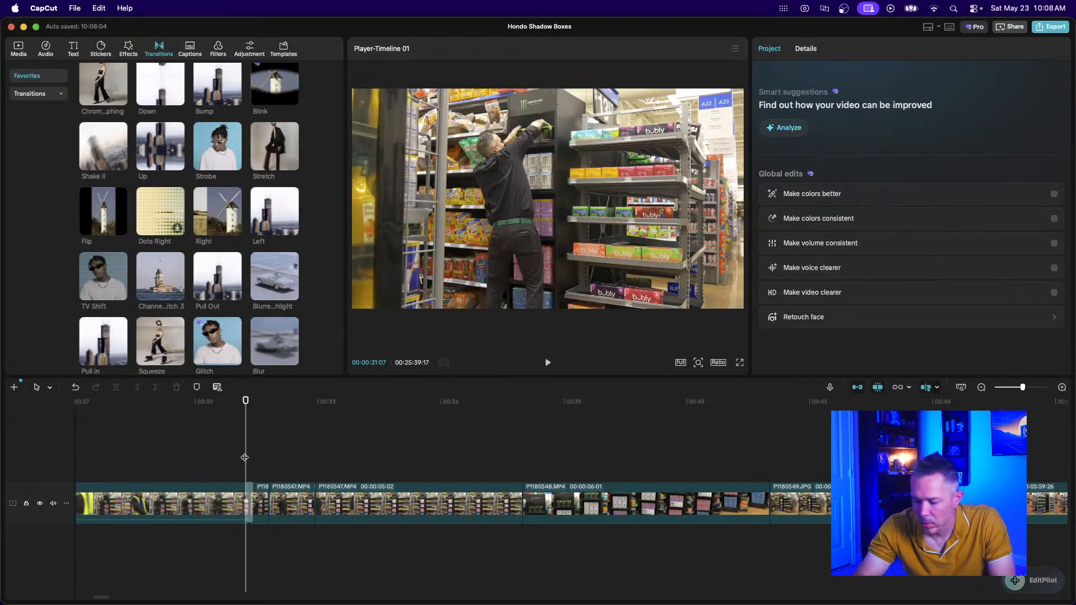
pyautogui.scroll(5, 245, 457)
pyautogui.scroll(2, 245, 457)
# Lengthen the 14-frame clip slightly and trim the next P1180547 clip to 28 frames.
pyautogui.click(560, 504)
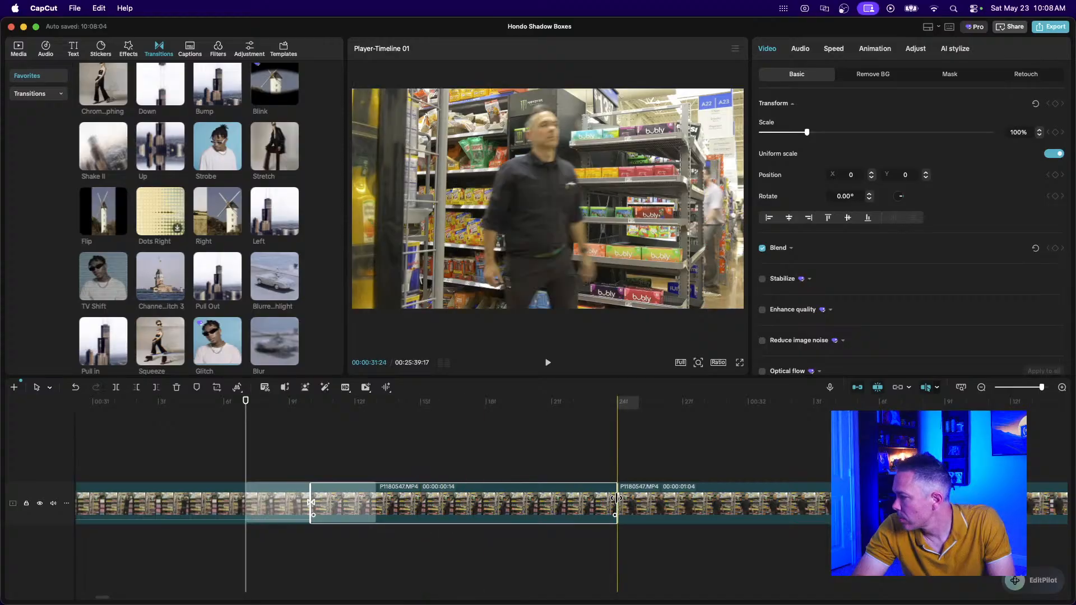
pyautogui.moveTo(616, 498); pyautogui.dragTo(726, 501)
pyautogui.hscroll(8, 718, 502)
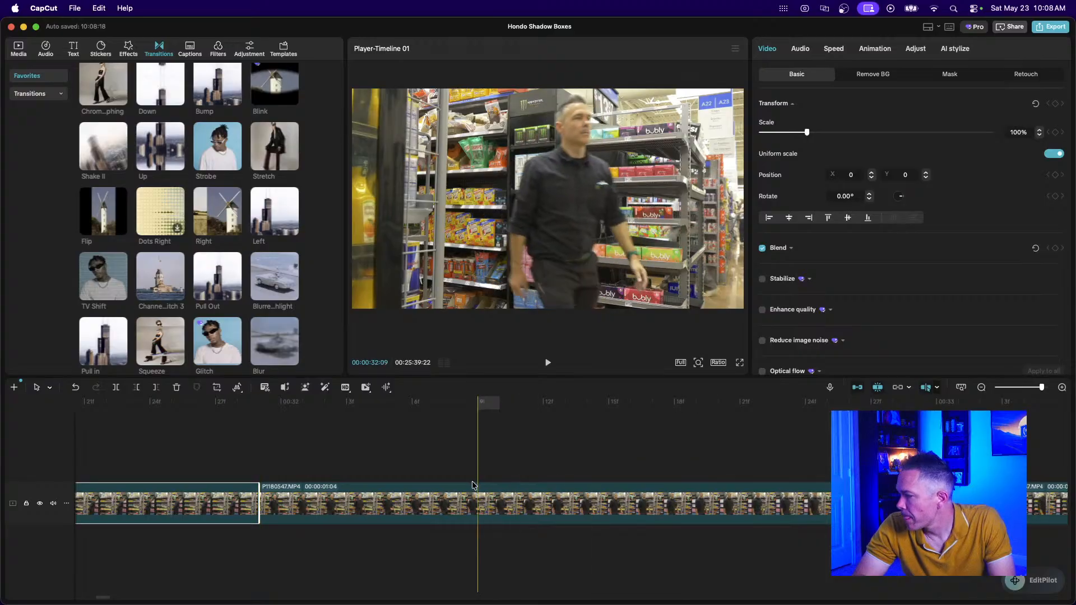
pyautogui.click(262, 507)
pyautogui.moveTo(259, 507); pyautogui.dragTo(485, 516)
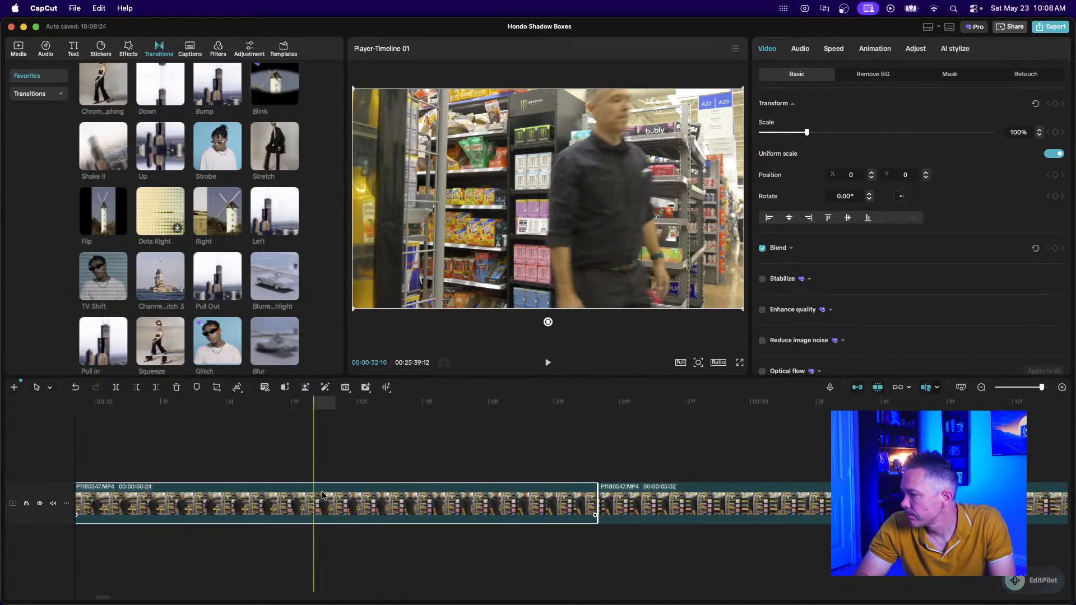
pyautogui.hscroll(-3, 315, 506)
pyautogui.click(122, 468)
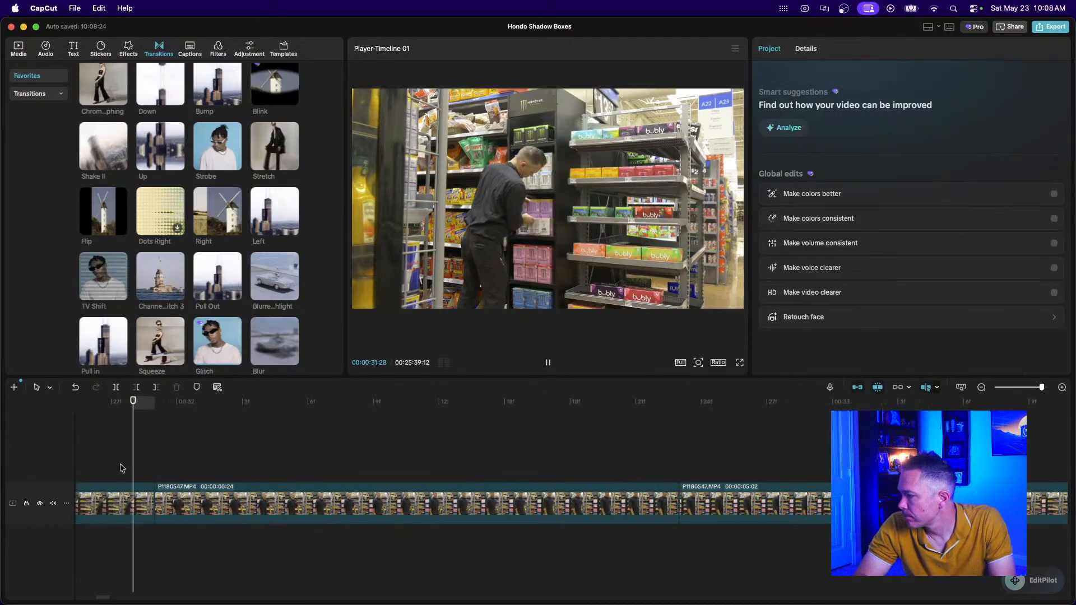
pyautogui.press('space')
pyautogui.press('space')
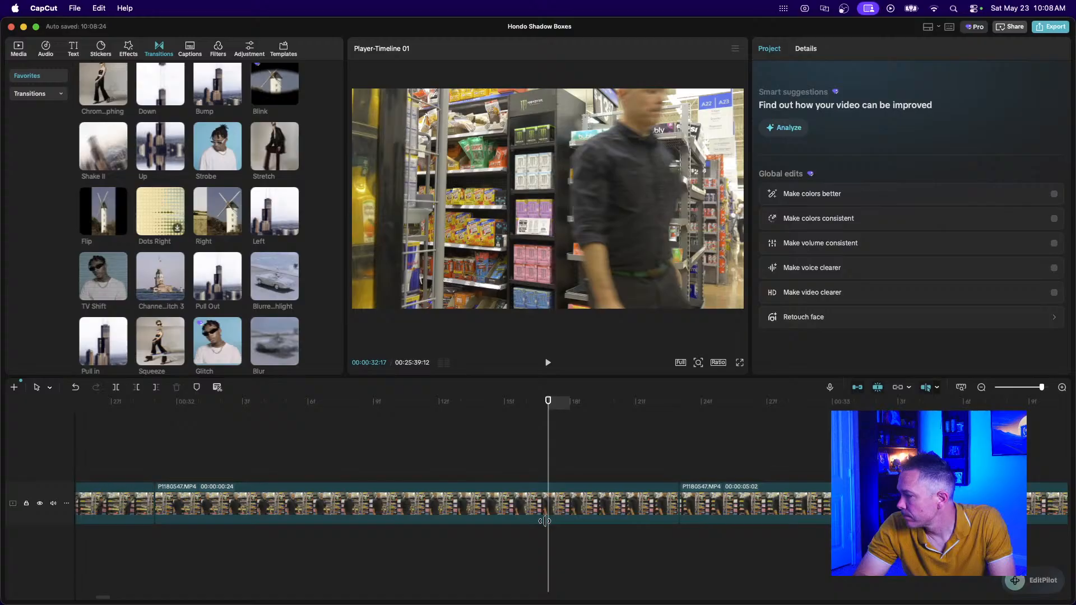
# Trim the 24-frame P1180547 clip's end down to 19 frames.
pyautogui.click(623, 504)
pyautogui.moveTo(671, 503); pyautogui.dragTo(562, 503)
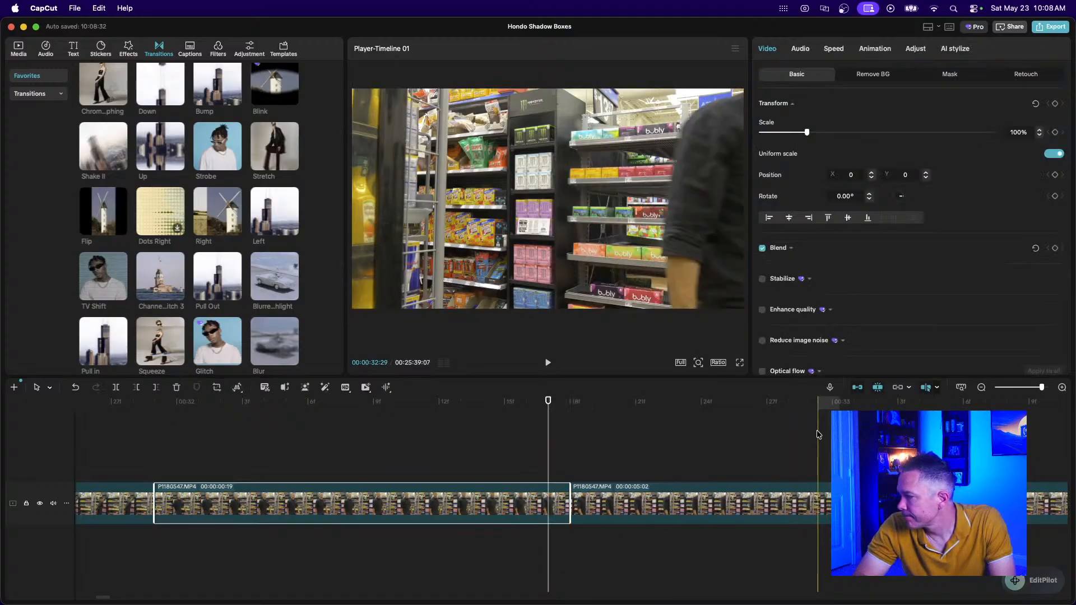
pyautogui.click(981, 387)
pyautogui.click(981, 387)
pyautogui.hscroll(3, 743, 497)
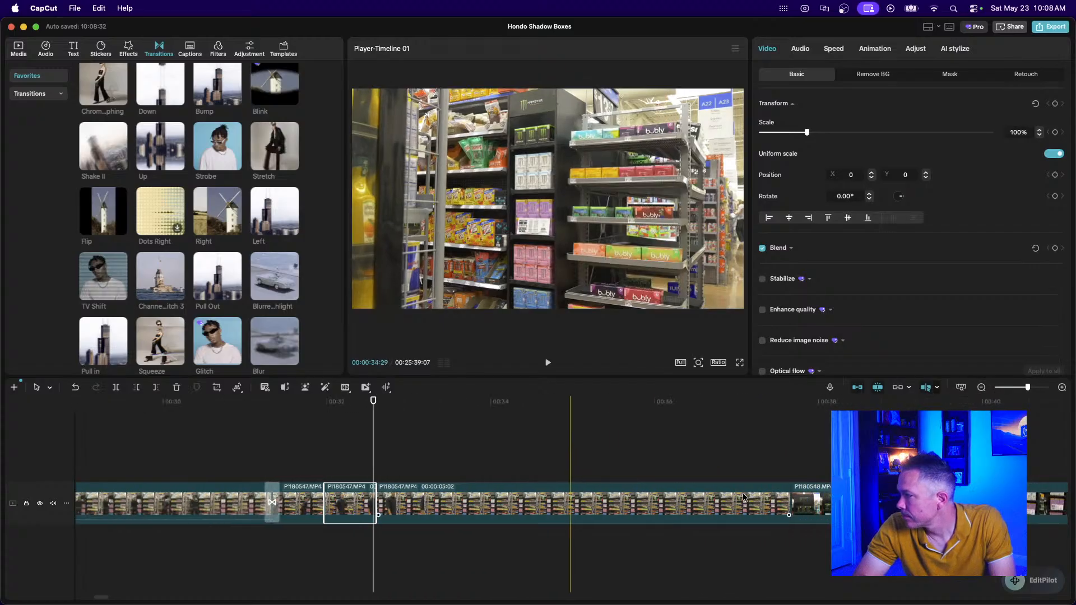
pyautogui.hscroll(1, 743, 497)
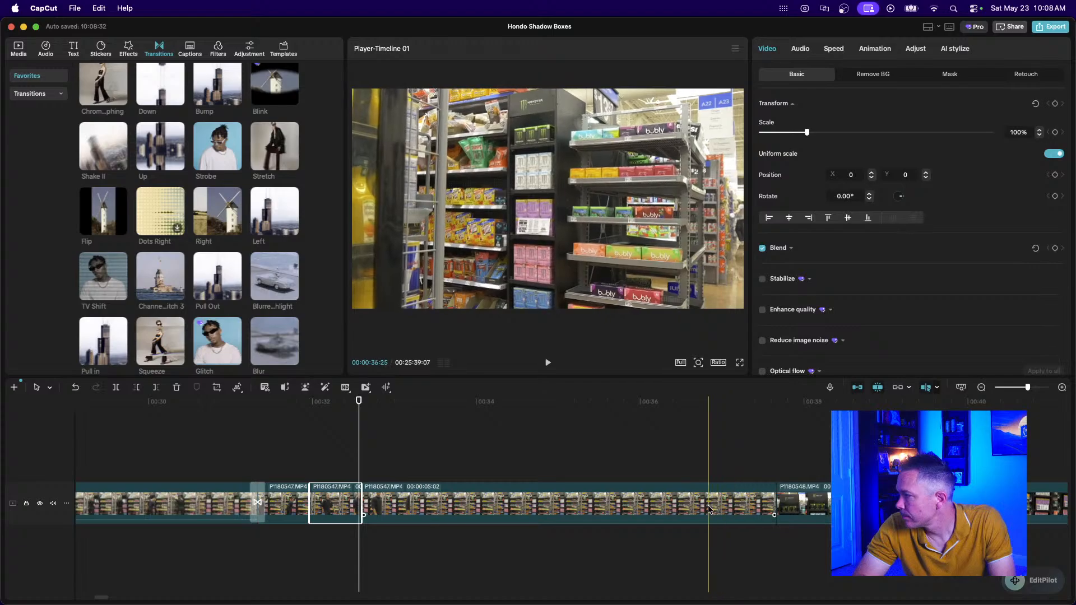
# Delete the short leftover clip, split off the long clip's front, and trim the rest to one second.
pyautogui.click(672, 512)
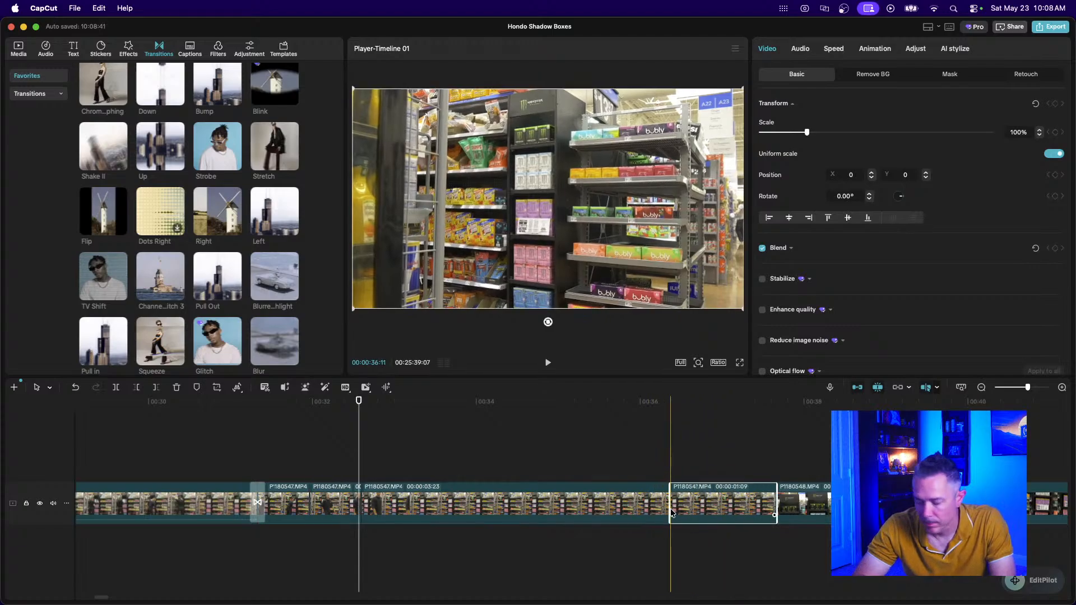
pyautogui.press('Delete')
pyautogui.click(591, 504)
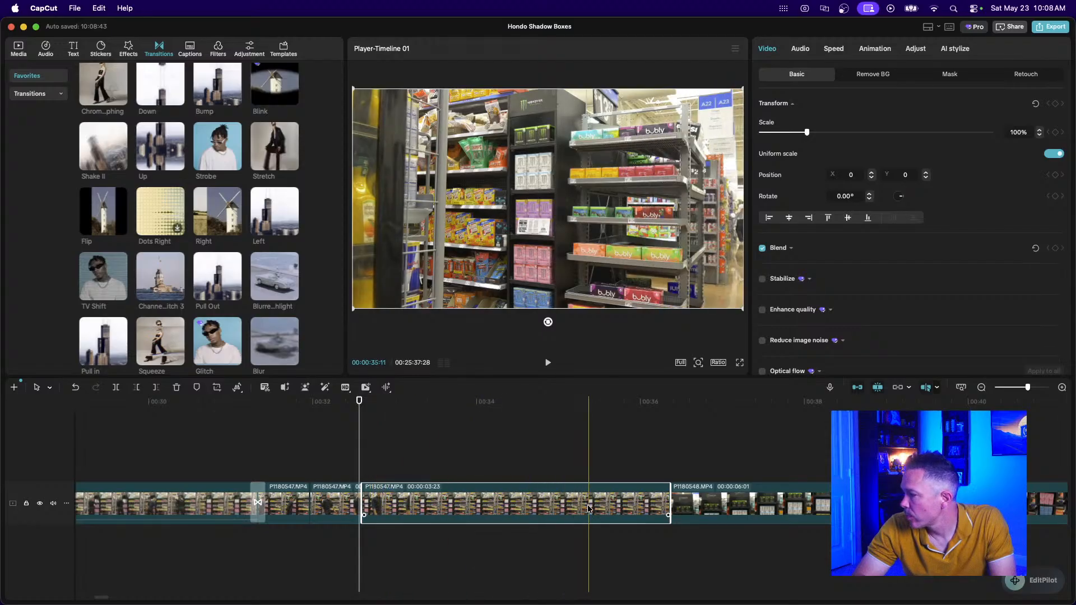
pyautogui.press('super+b')
pyautogui.click(521, 507)
pyautogui.press('Delete')
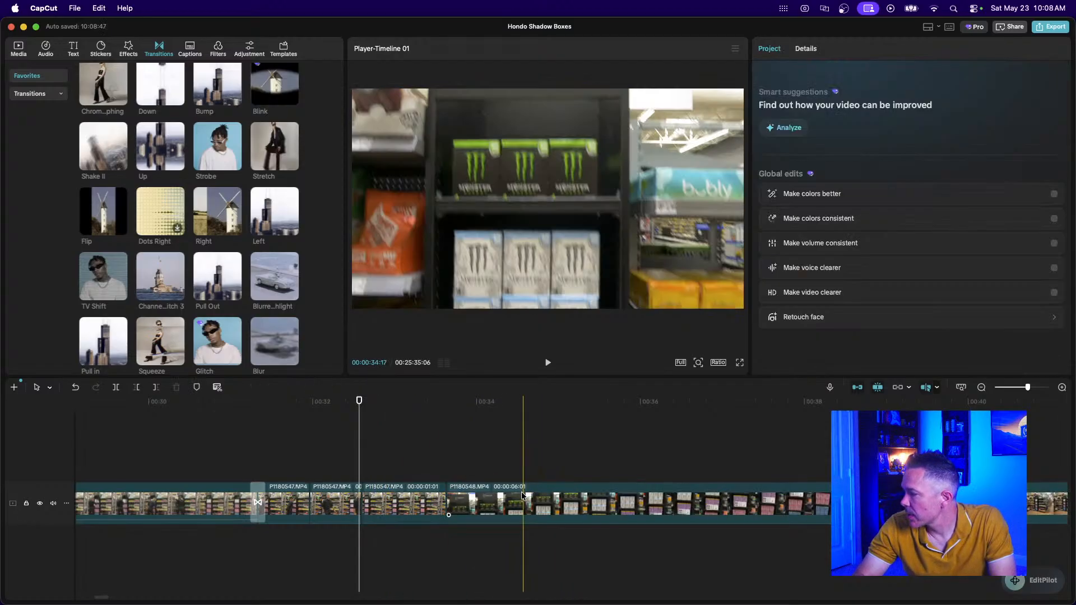
pyautogui.click(388, 507)
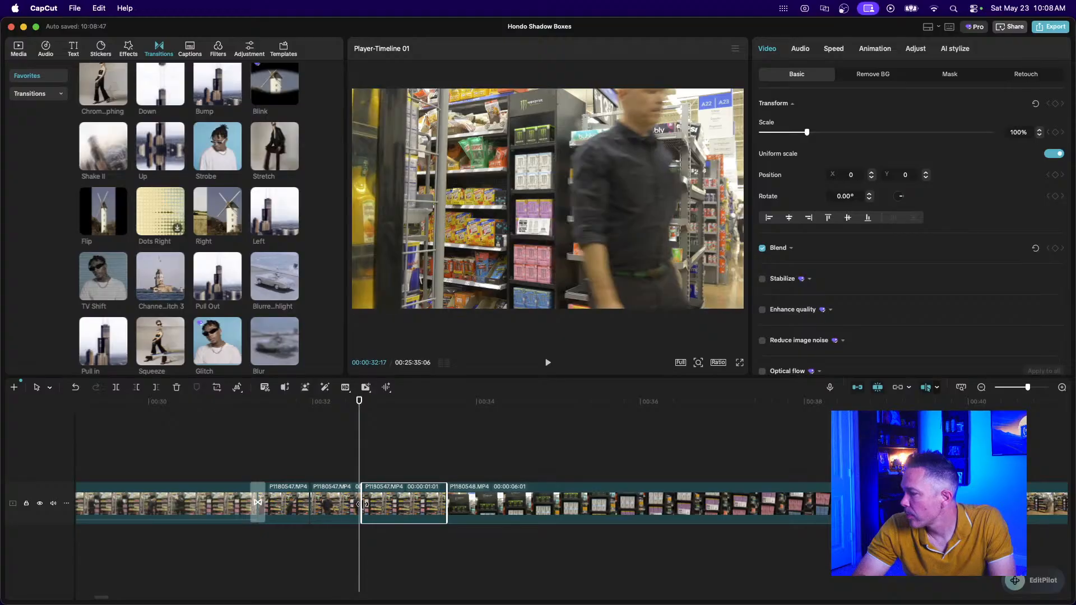
pyautogui.moveTo(359, 502); pyautogui.dragTo(367, 503)
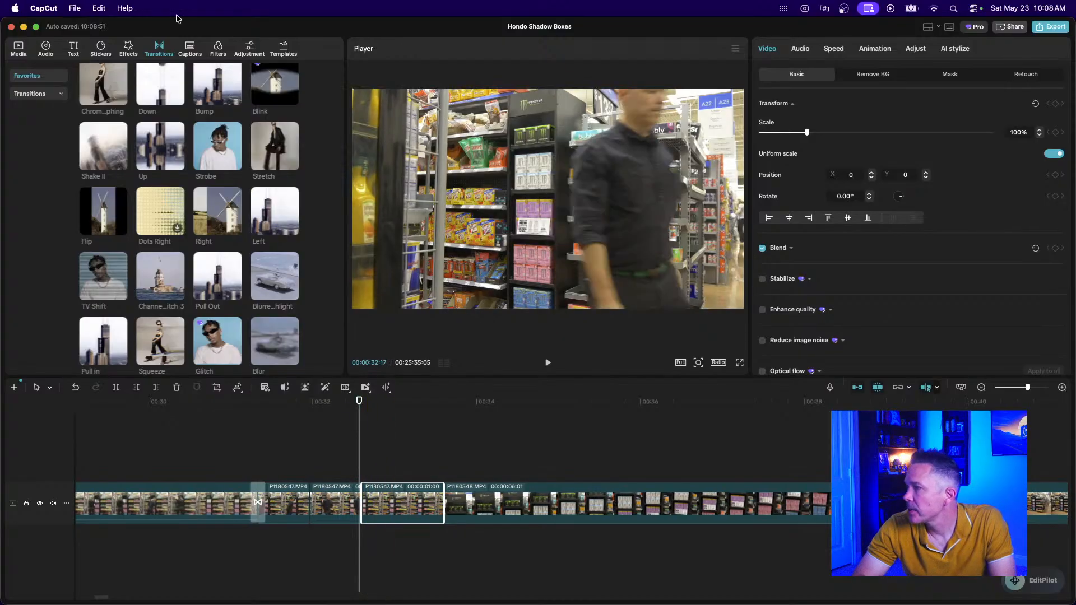
# Drag the favourite Zoom Lens effect over the one-second P1180547 clip and play it back.
pyautogui.click(128, 48)
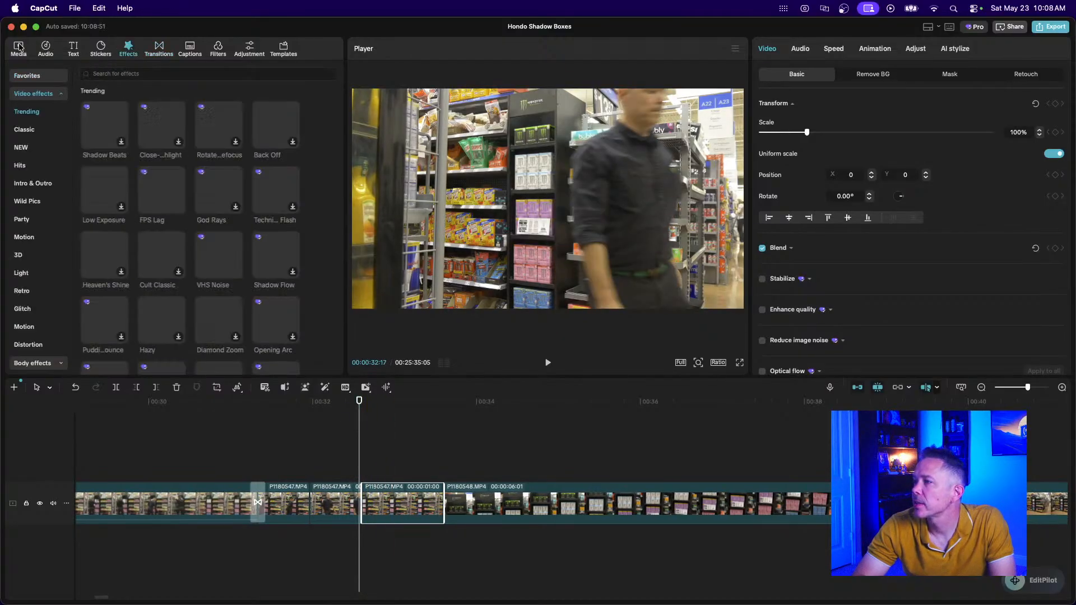
pyautogui.click(29, 75)
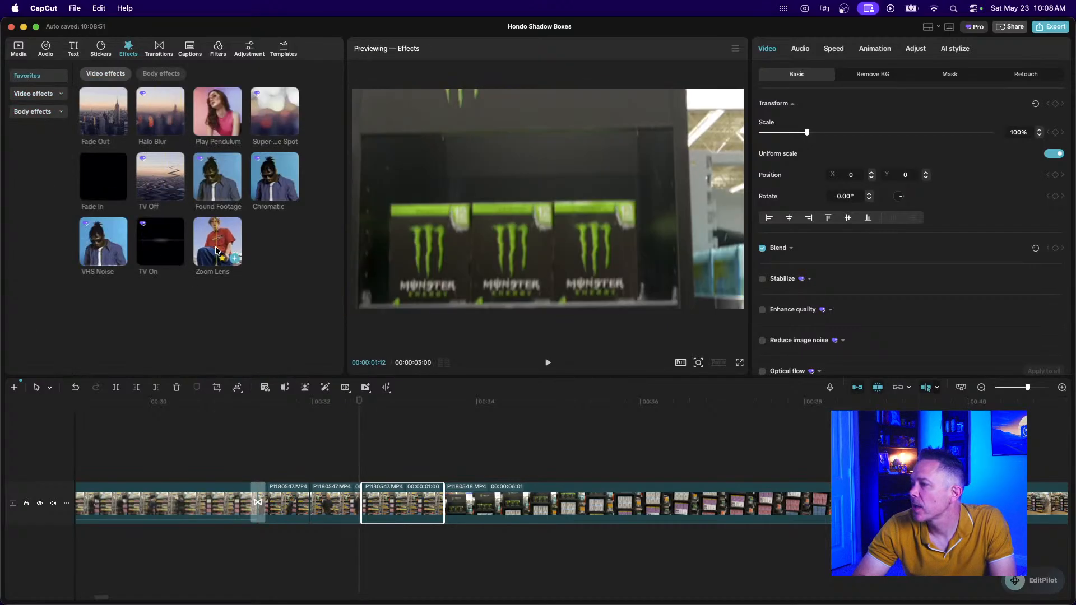
pyautogui.moveTo(218, 241); pyautogui.dragTo(391, 502)
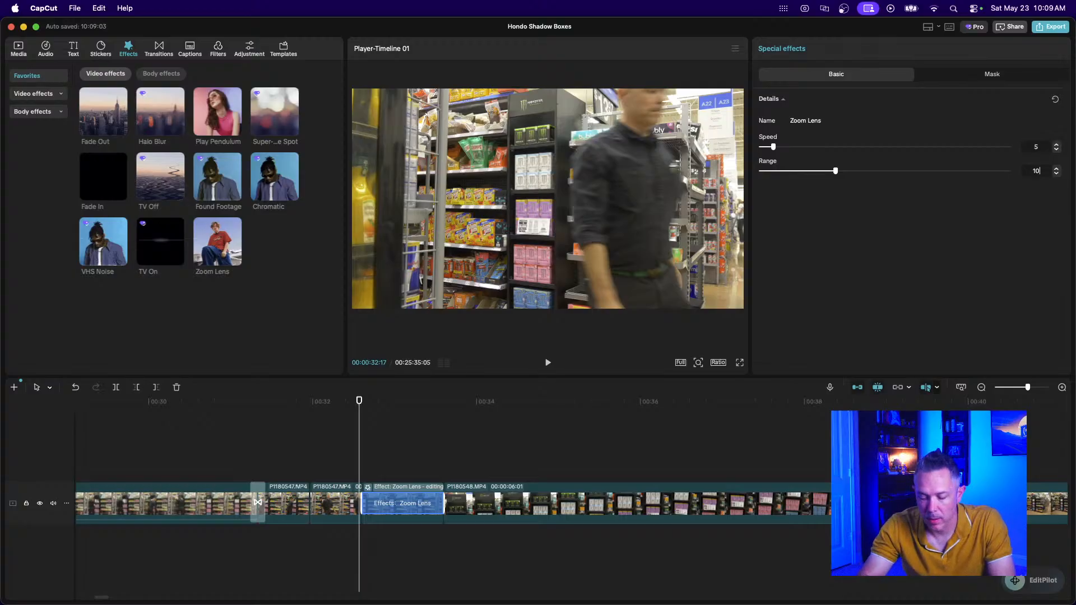
pyautogui.click(226, 473)
pyautogui.press('space')
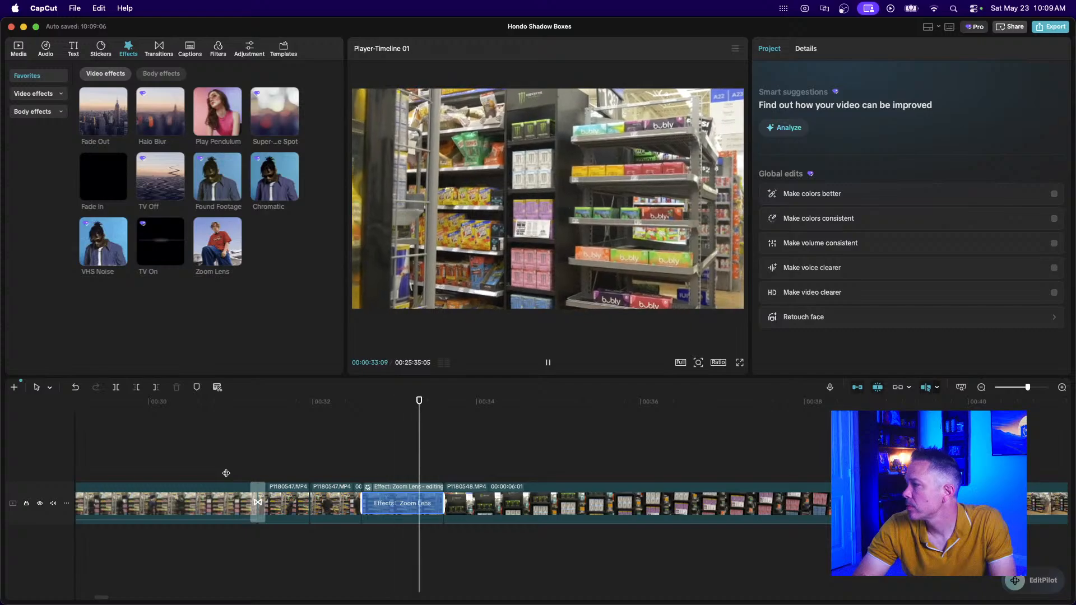
pyautogui.press('space')
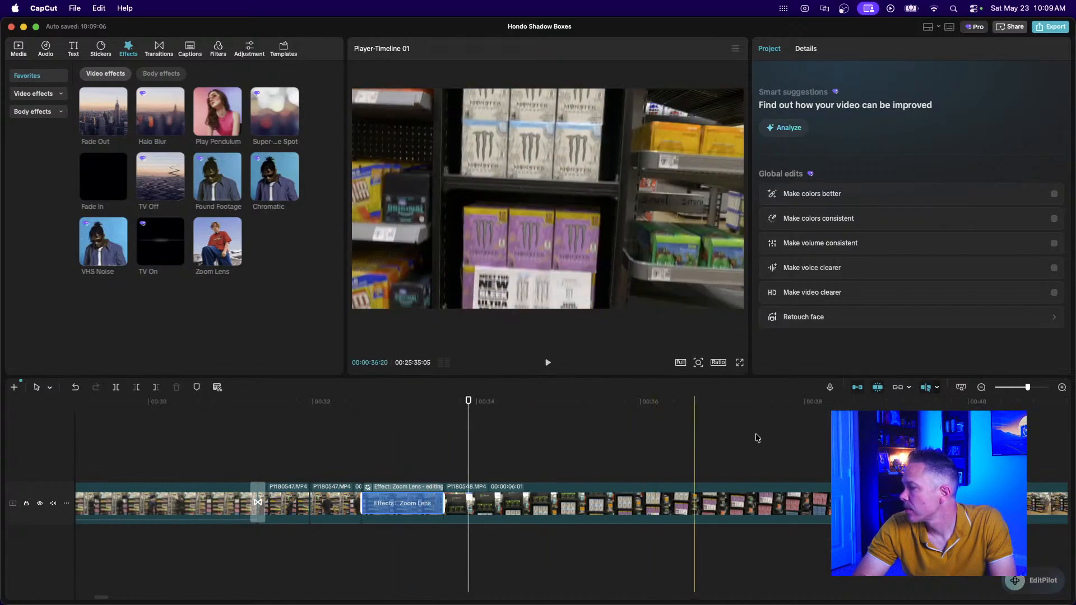
pyautogui.click(979, 388)
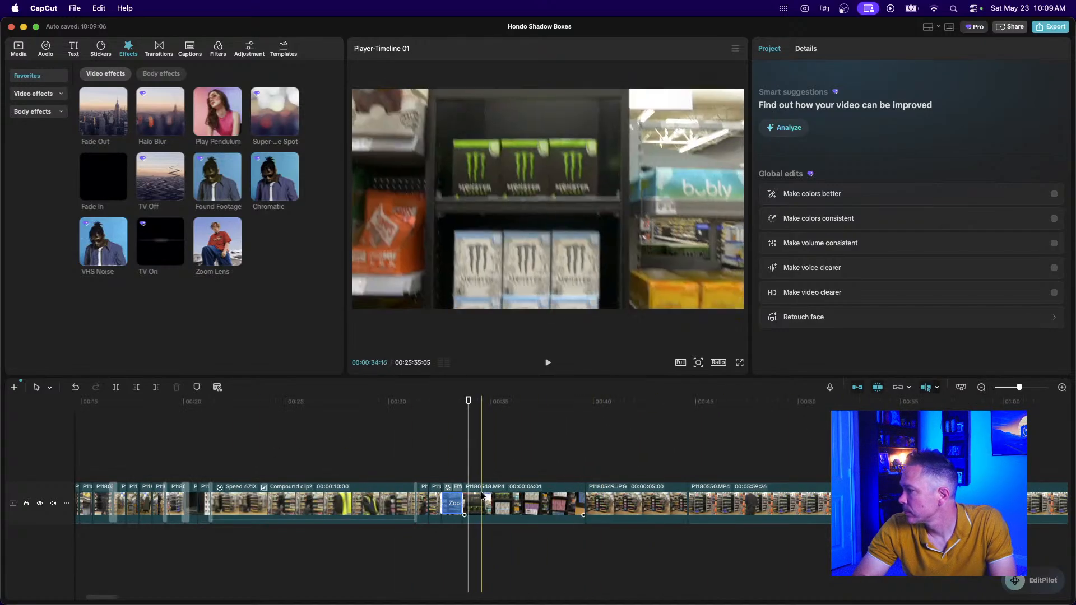
# Speed up P1180548 to a 6.2-second duration.
pyautogui.click(552, 503)
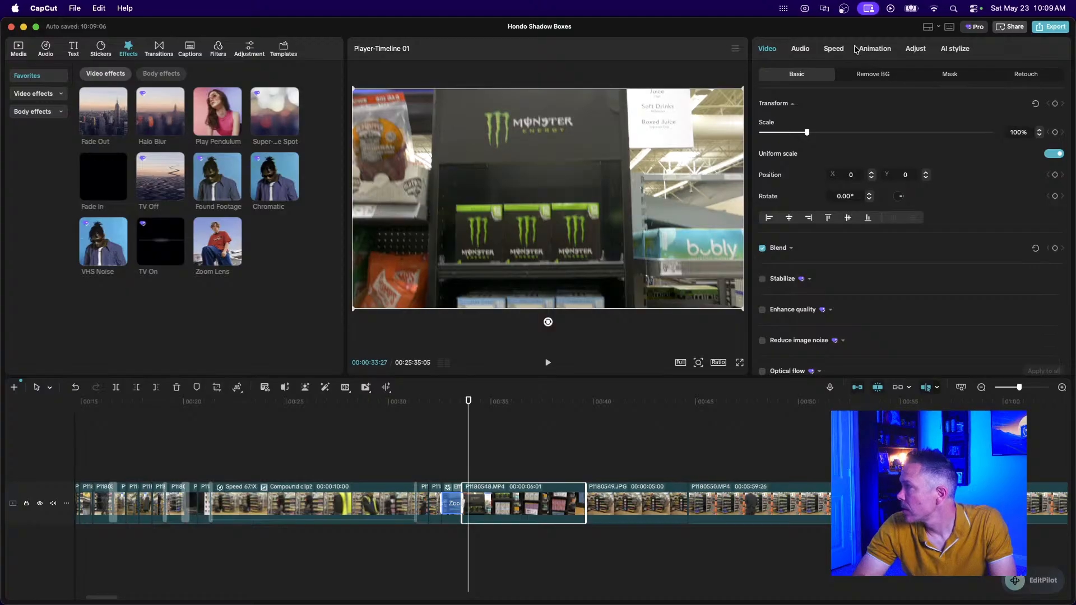
pyautogui.click(835, 50)
pyautogui.click(1038, 152)
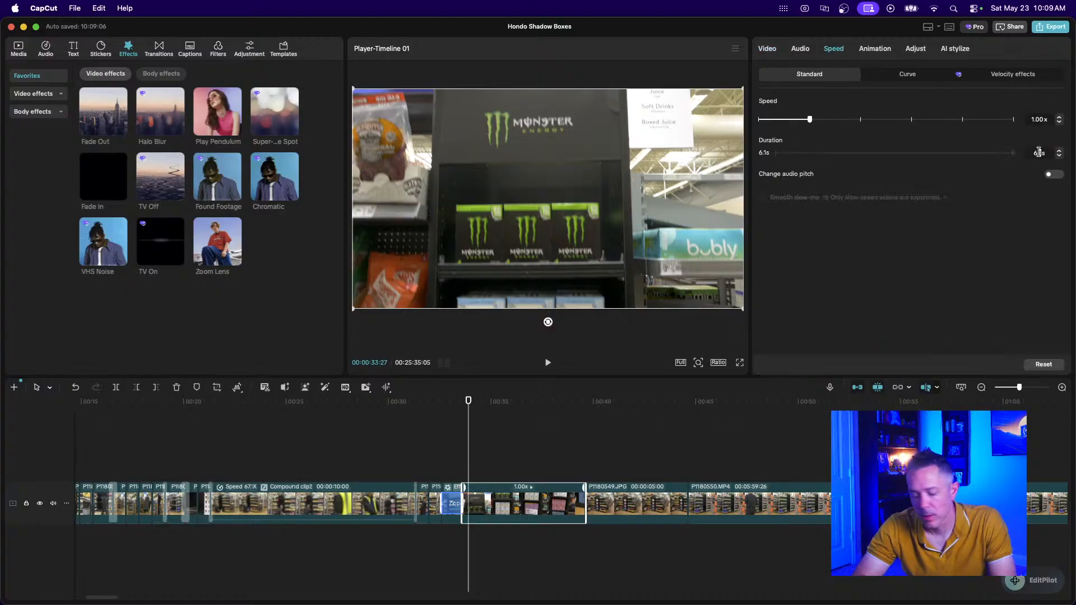
pyautogui.write('6.2')
pyautogui.press('Return')
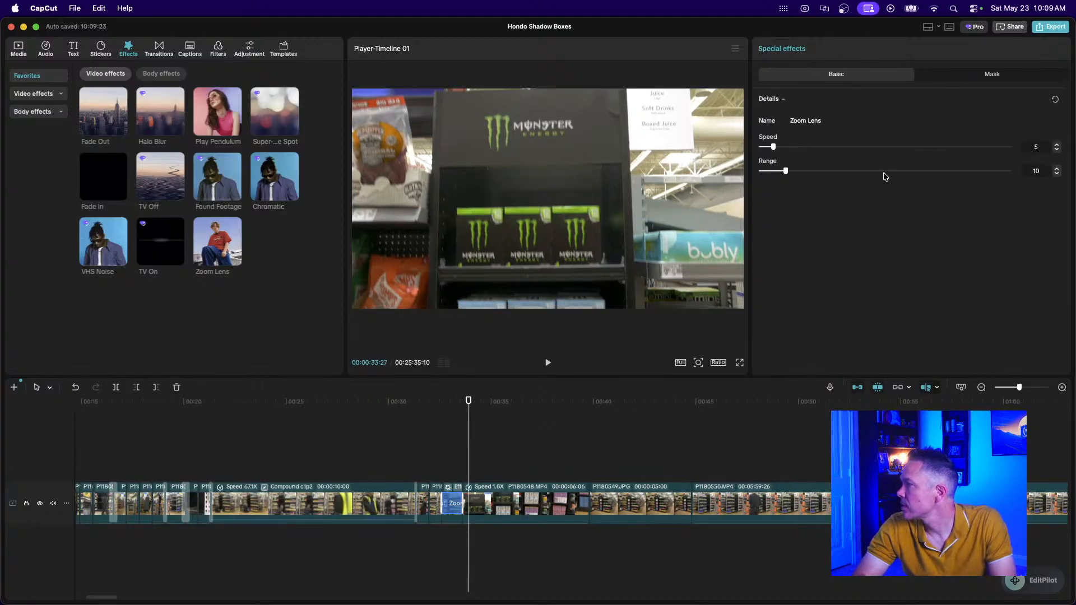
# Shorten P1180548 further to 2 seconds, play it back, then delete the clip.
pyautogui.click(496, 508)
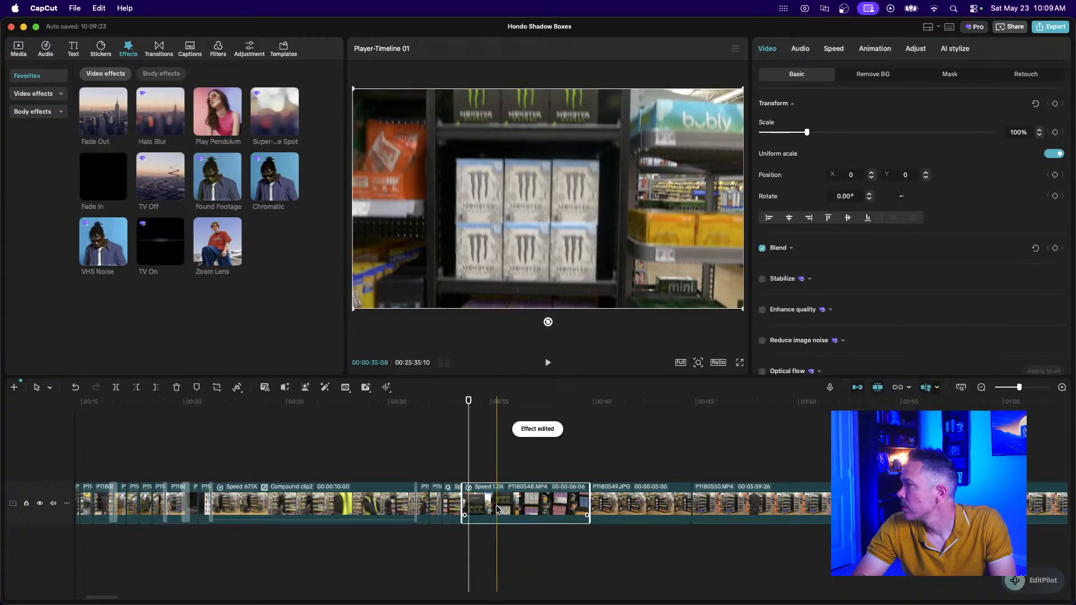
pyautogui.click(833, 48)
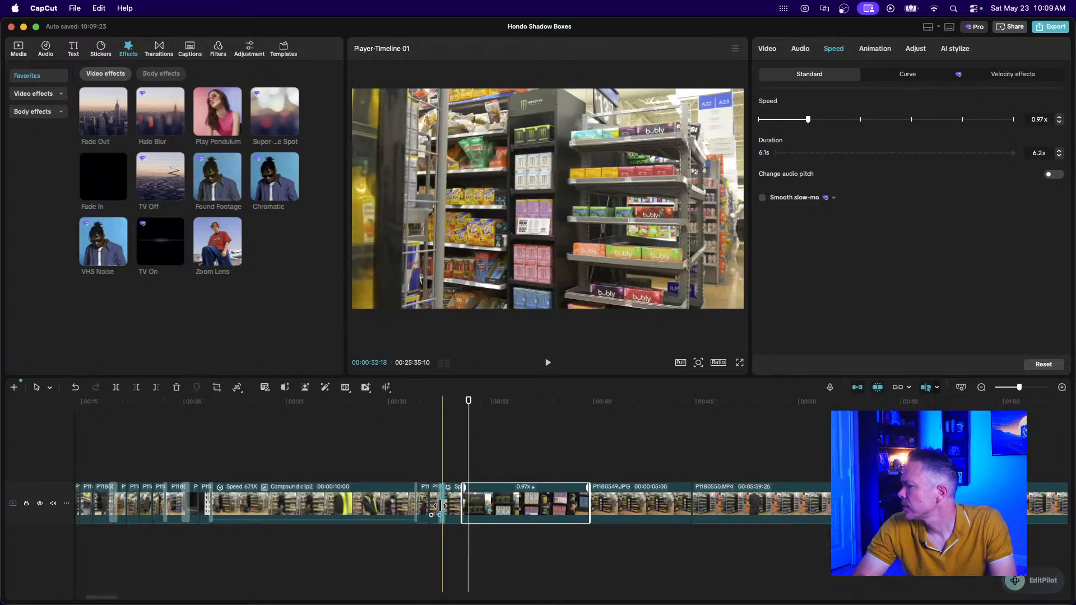
pyautogui.click(448, 503)
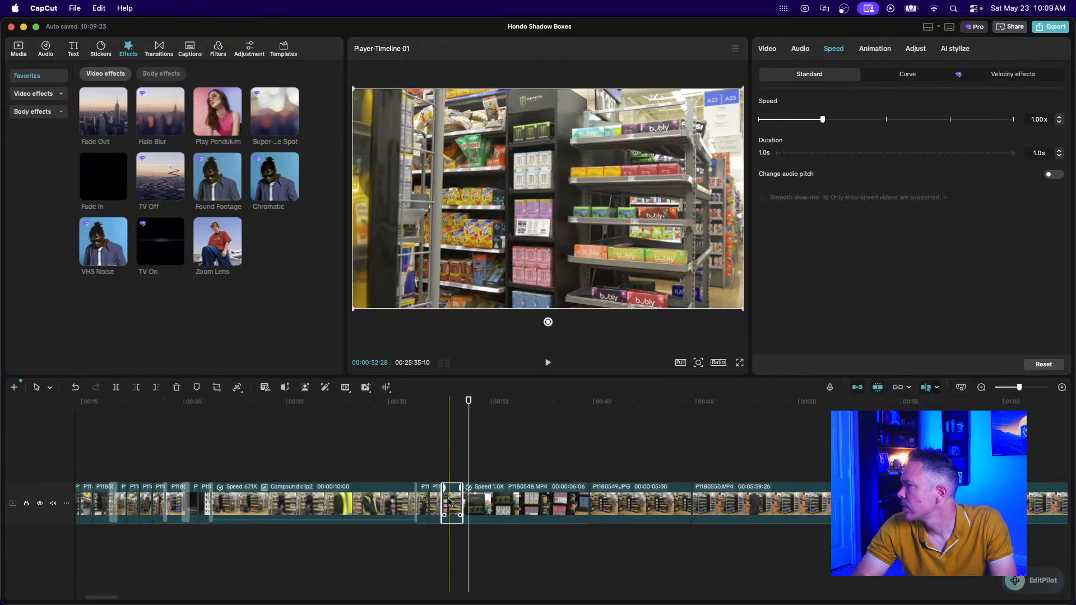
pyautogui.click(504, 505)
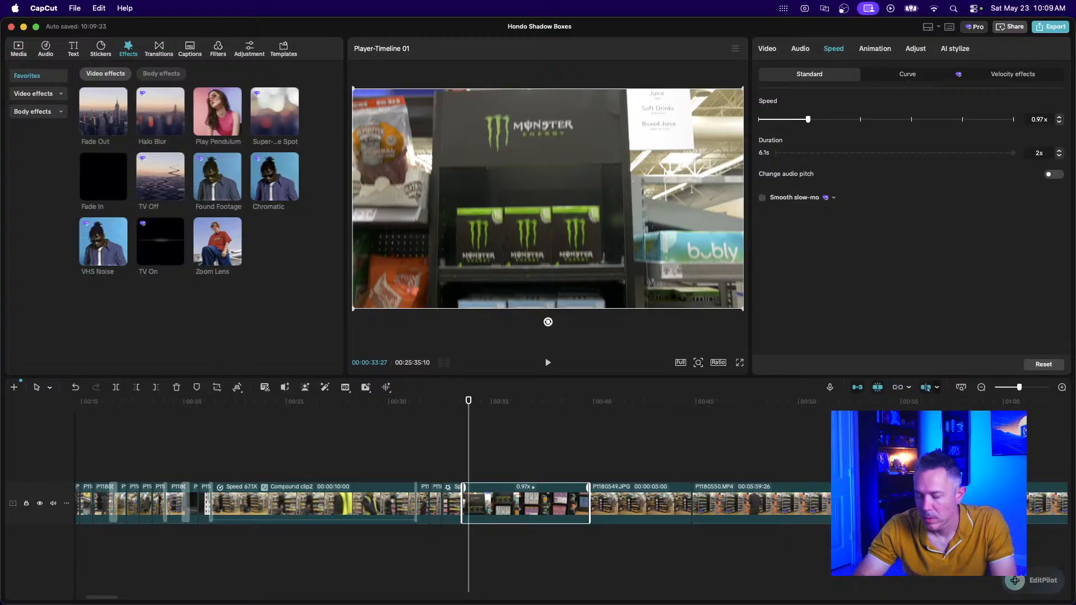
pyautogui.write('2')
pyautogui.press('Return')
pyautogui.click(452, 457)
pyautogui.press('space')
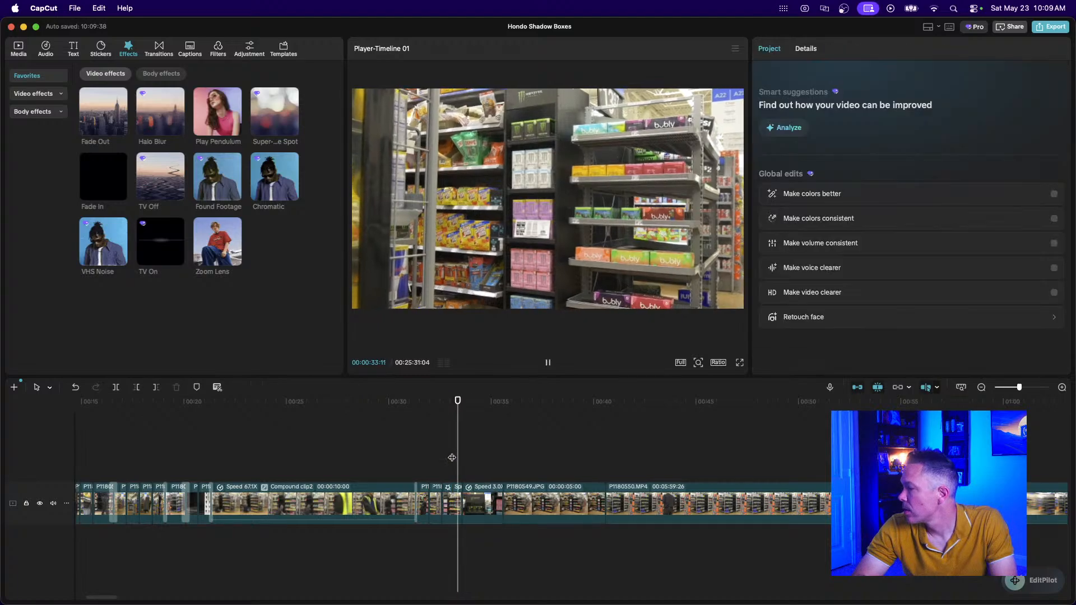
pyautogui.click(480, 504)
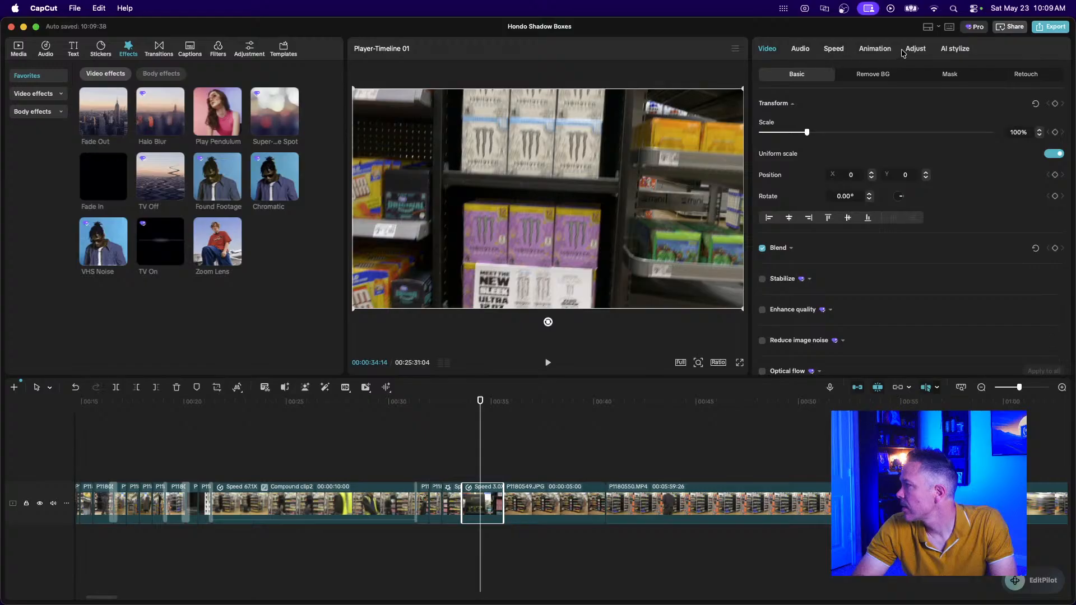
pyautogui.press('Delete')
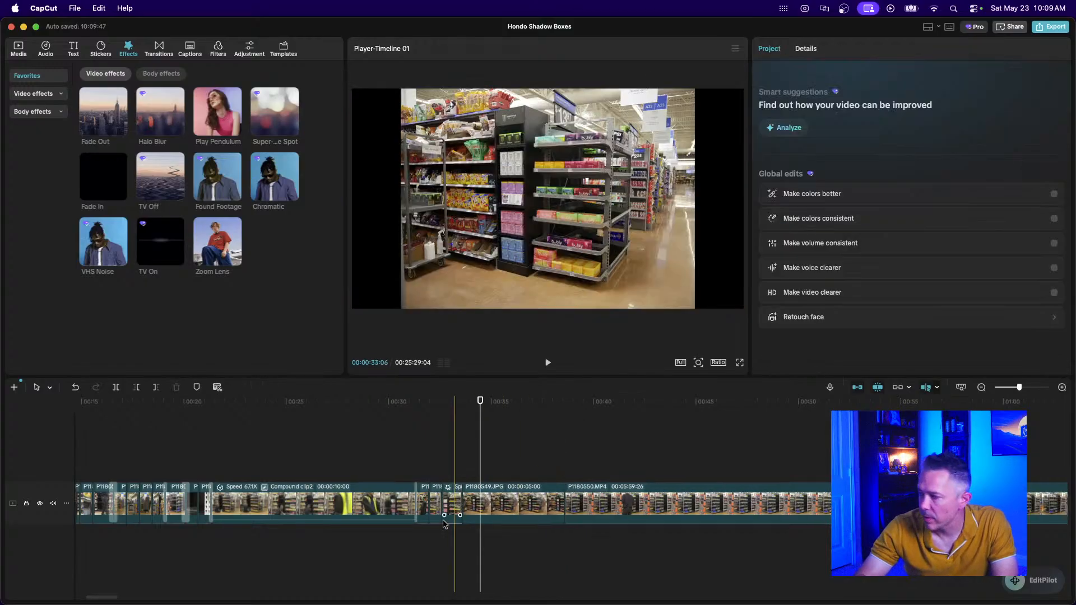
# Enlarge P1180549.JPG to 134% to fill the frame and shift it down to Y -80.
pyautogui.click(417, 465)
pyautogui.press('space')
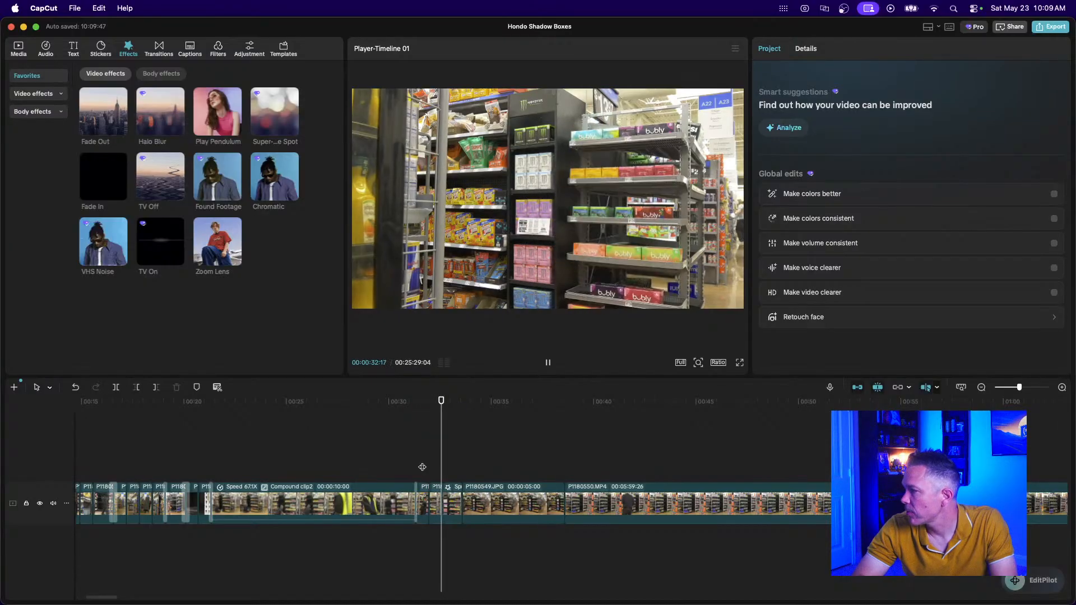
pyautogui.press('space')
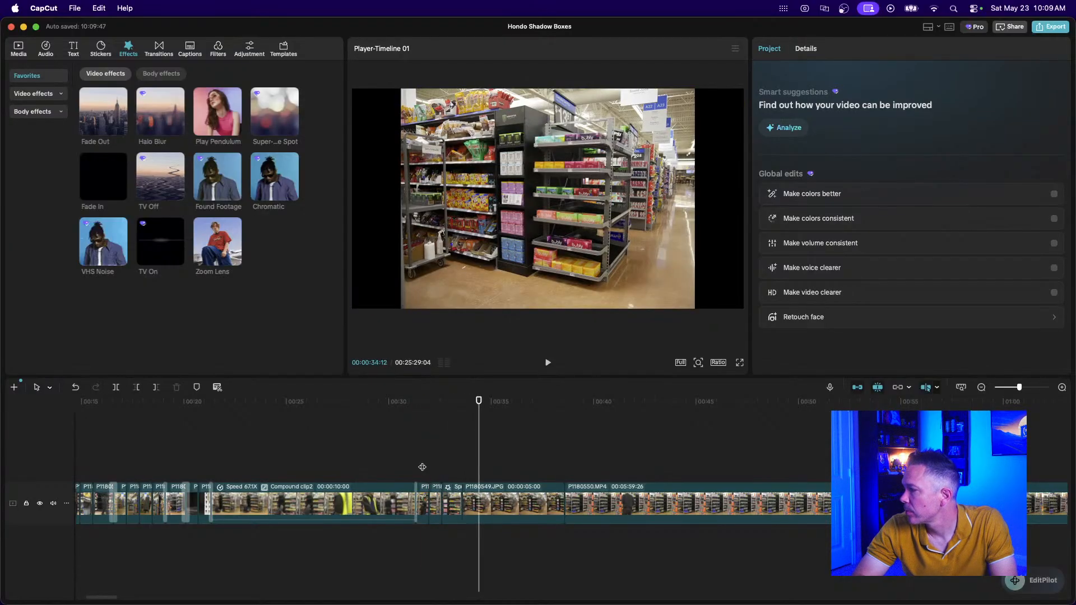
pyautogui.click(495, 502)
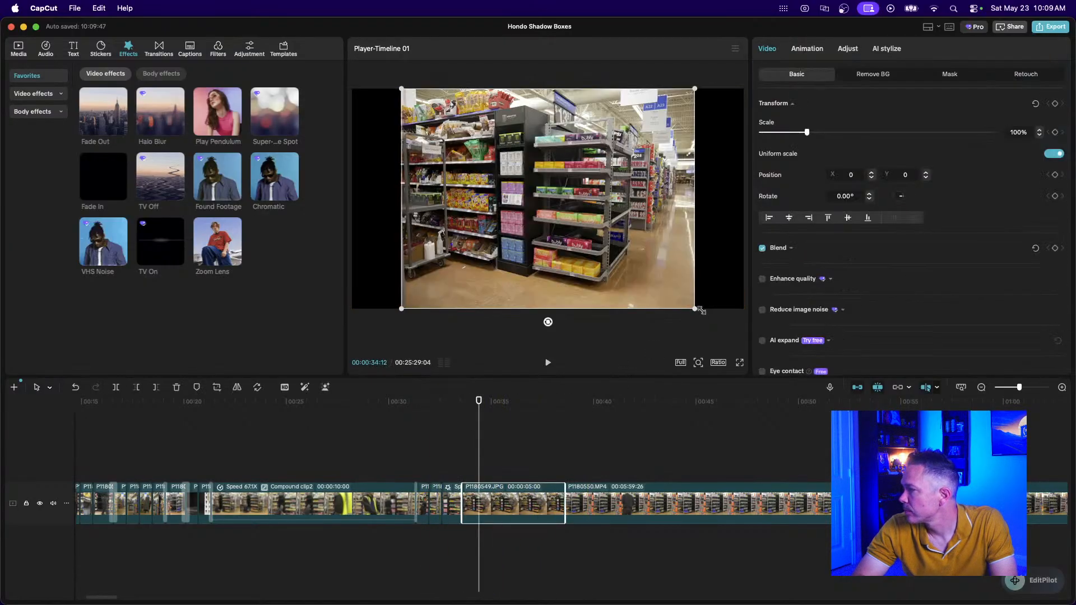
pyautogui.moveTo(696, 309); pyautogui.dragTo(744, 337)
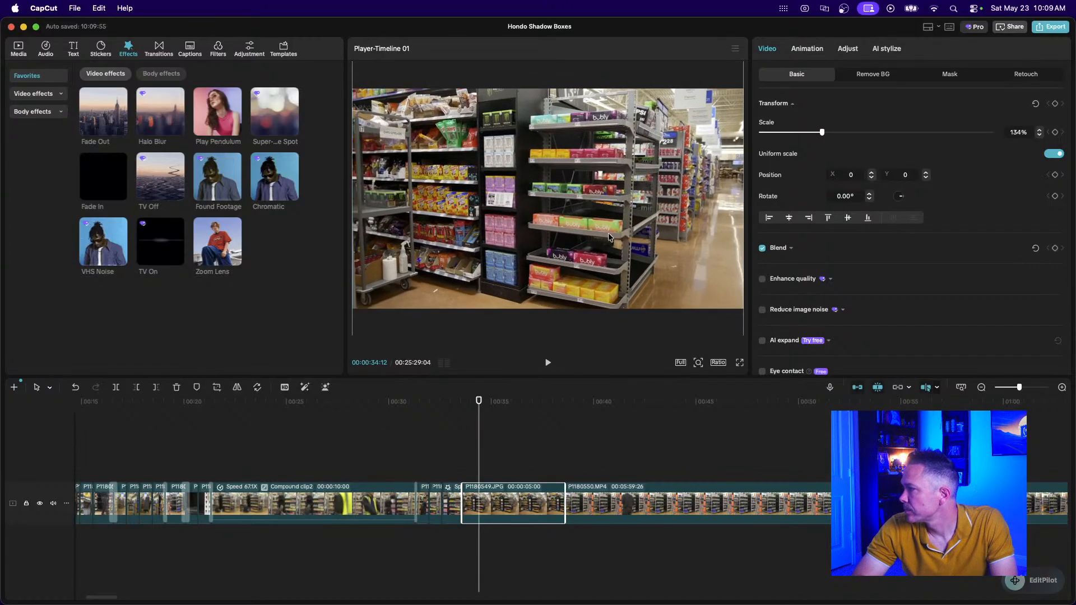
pyautogui.moveTo(609, 237)
pyautogui.mouseDown()
pyautogui.moveTo(641, 246)
pyautogui.moveTo(595, 245)
pyautogui.moveTo(611, 245)
pyautogui.mouseUp()
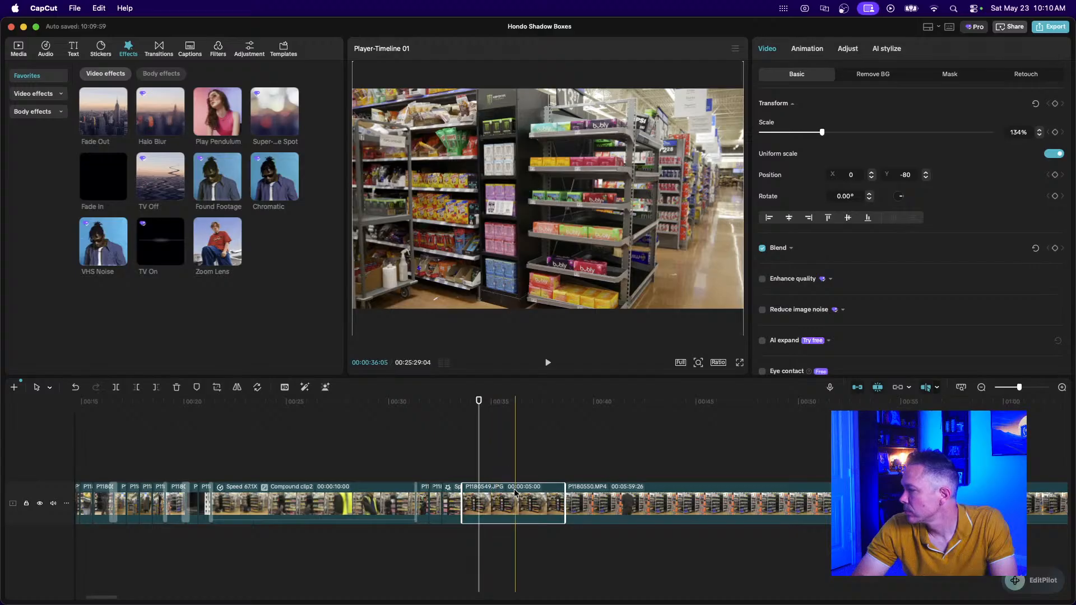
# Trim the P1180549.JPG still to one second.
pyautogui.moveTo(562, 508); pyautogui.dragTo(515, 508)
pyautogui.scroll(3, 515, 513)
pyautogui.scroll(3, 515, 512)
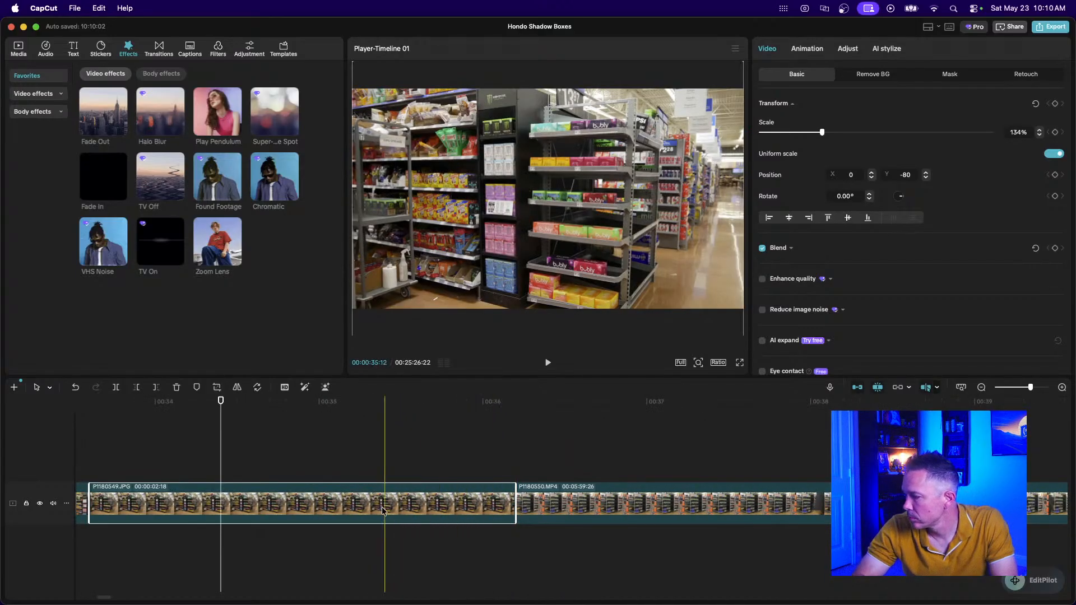
pyautogui.hscroll(-3, 609, 504)
pyautogui.moveTo(609, 506); pyautogui.dragTo(346, 506)
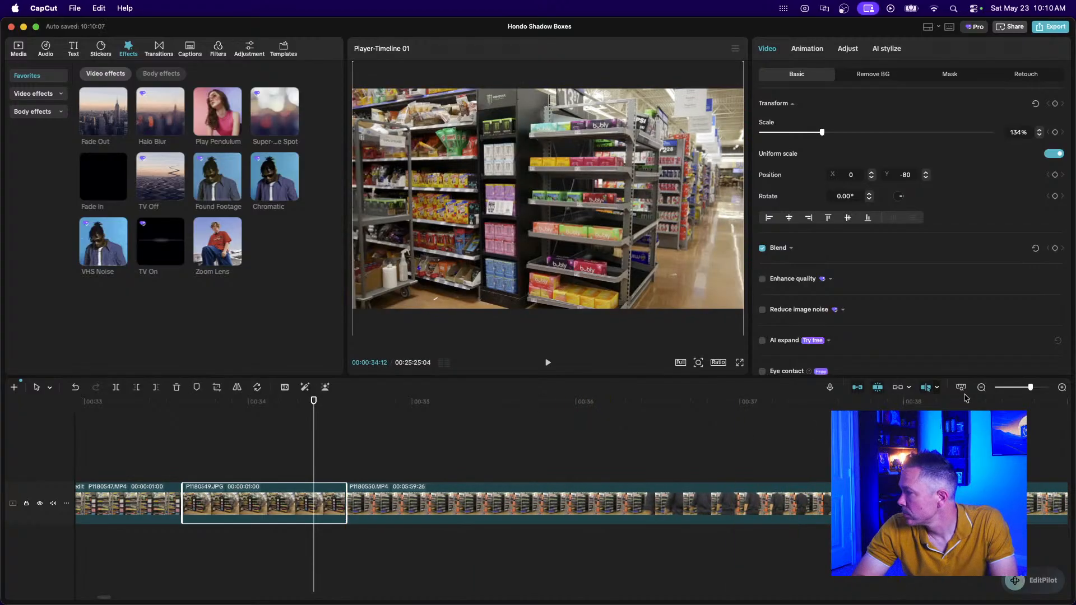
pyautogui.click(981, 388)
# Zoom the timeline all the way out to show the whole project.
pyautogui.click(982, 387)
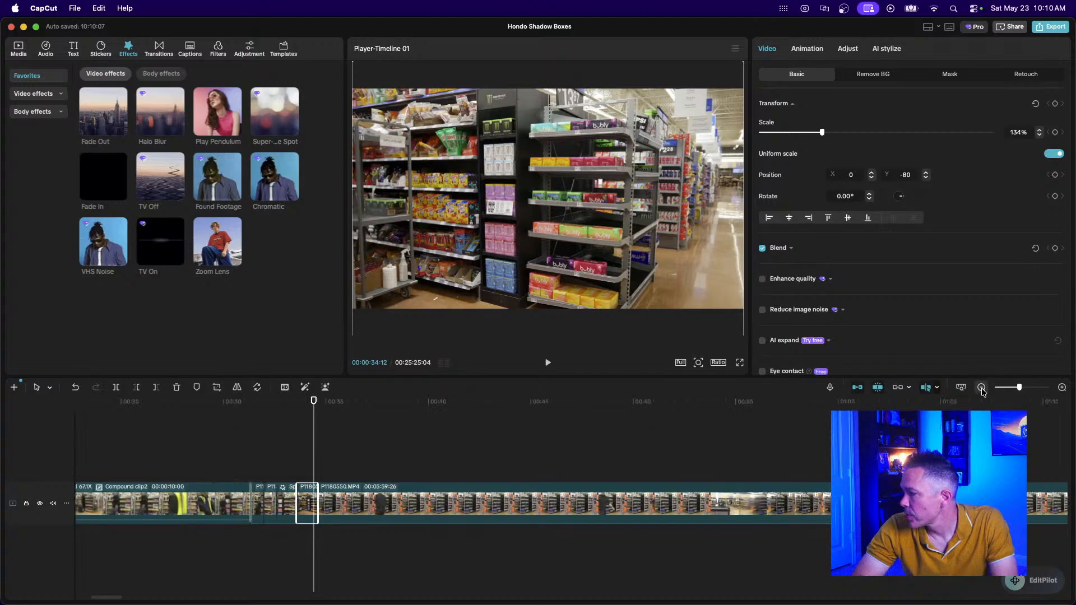
pyautogui.click(982, 387)
pyautogui.click(981, 387)
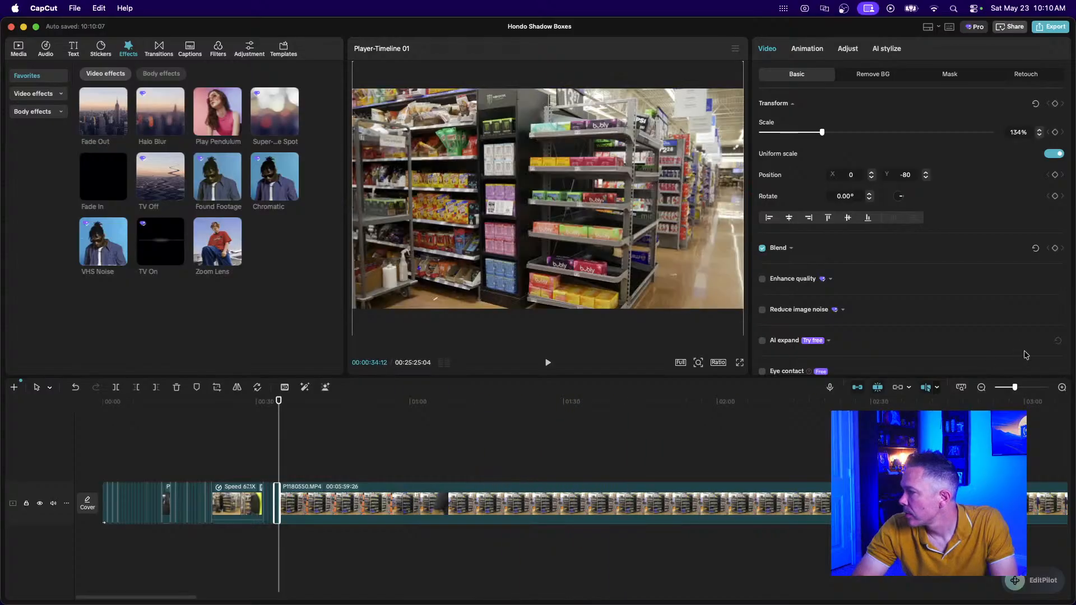
pyautogui.click(980, 387)
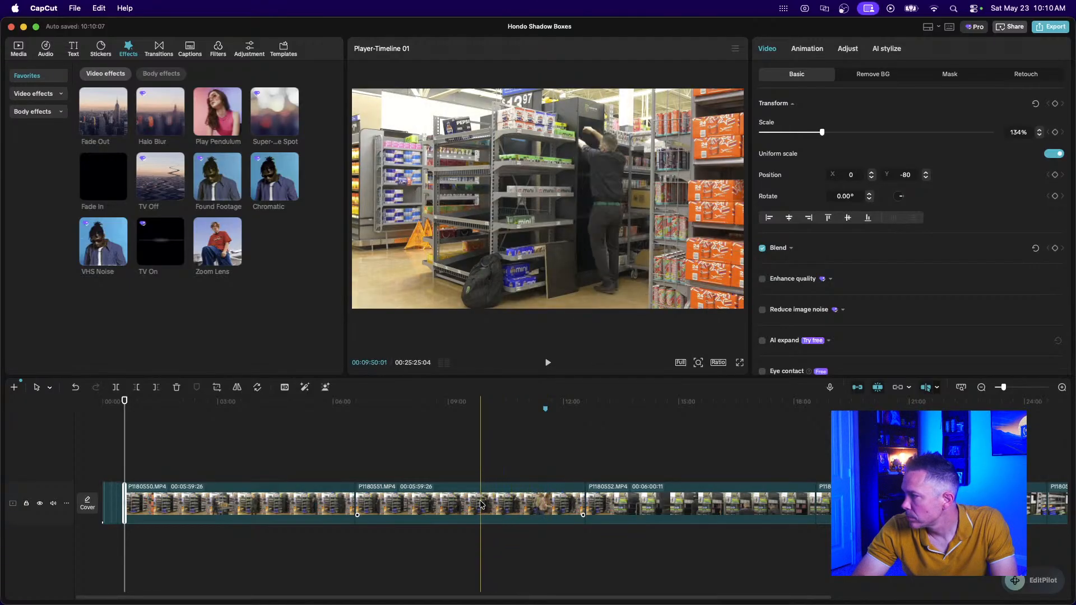
# Split P1180551, then delete P1180550 together with P1180551's first piece, leaving 14:56:05.
pyautogui.click(526, 507)
pyautogui.press('super+b')
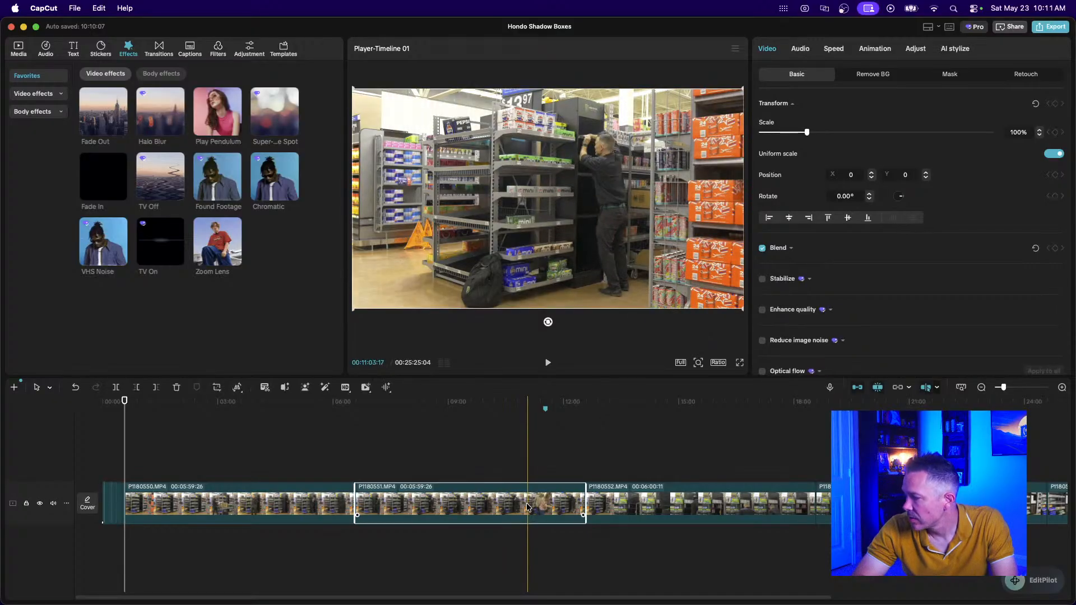
pyautogui.moveTo(302, 446); pyautogui.dragTo(403, 507)
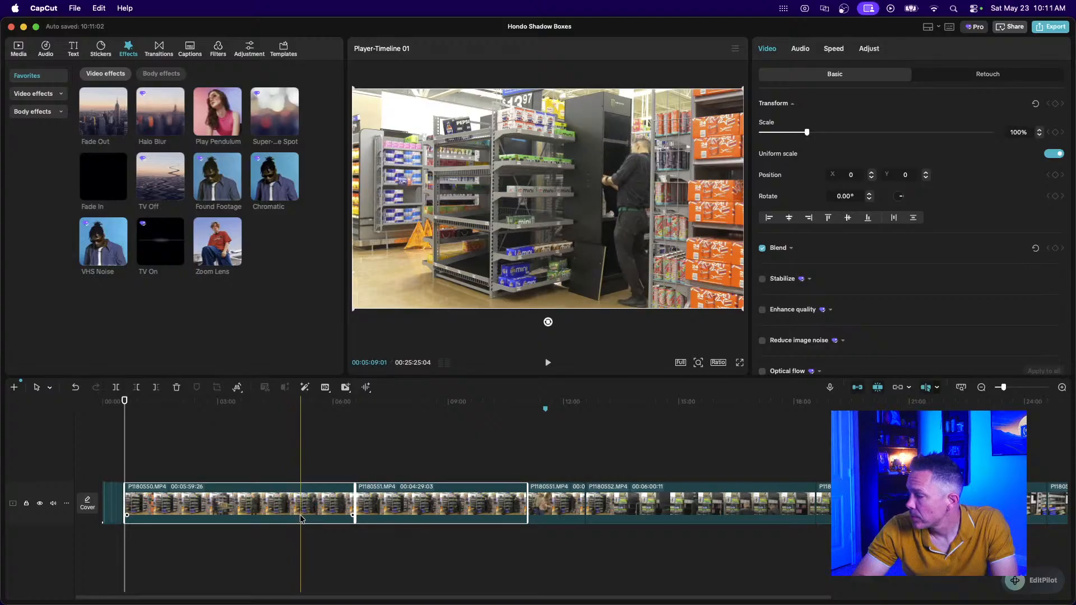
pyautogui.press('Delete')
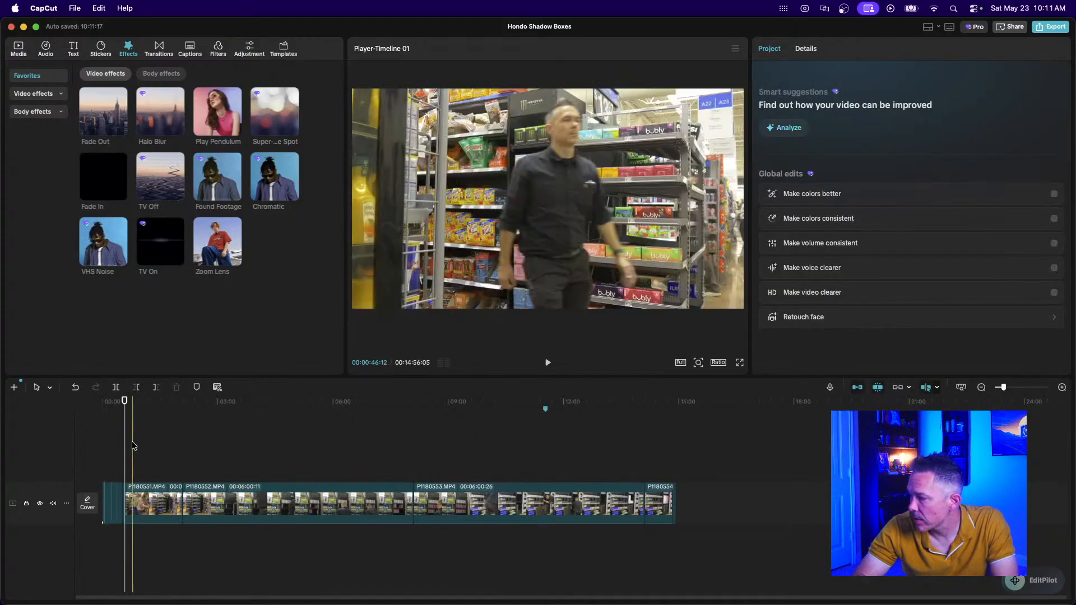
pyautogui.scroll(3, 121, 463)
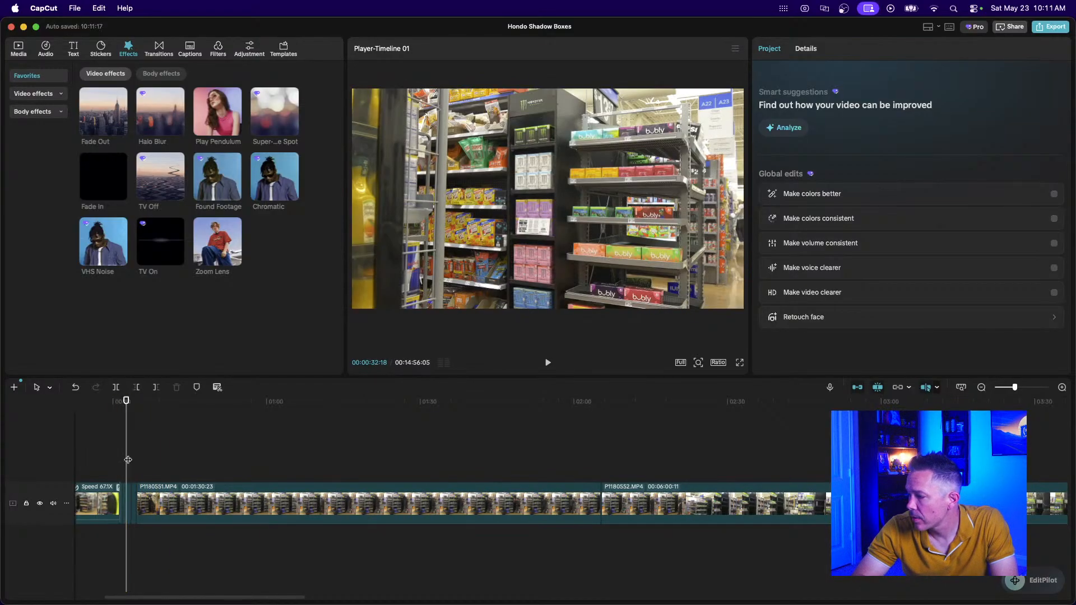
pyautogui.scroll(3, 150, 468)
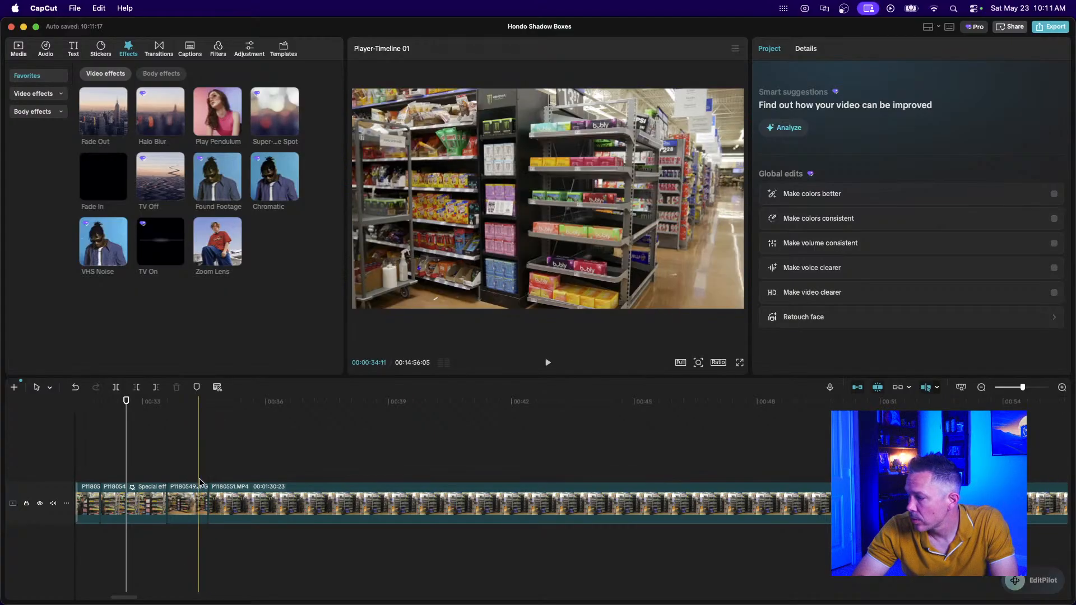
# Drop the Pull in transition between P1180549.JPG and P1180551, then preview it.
pyautogui.click(159, 49)
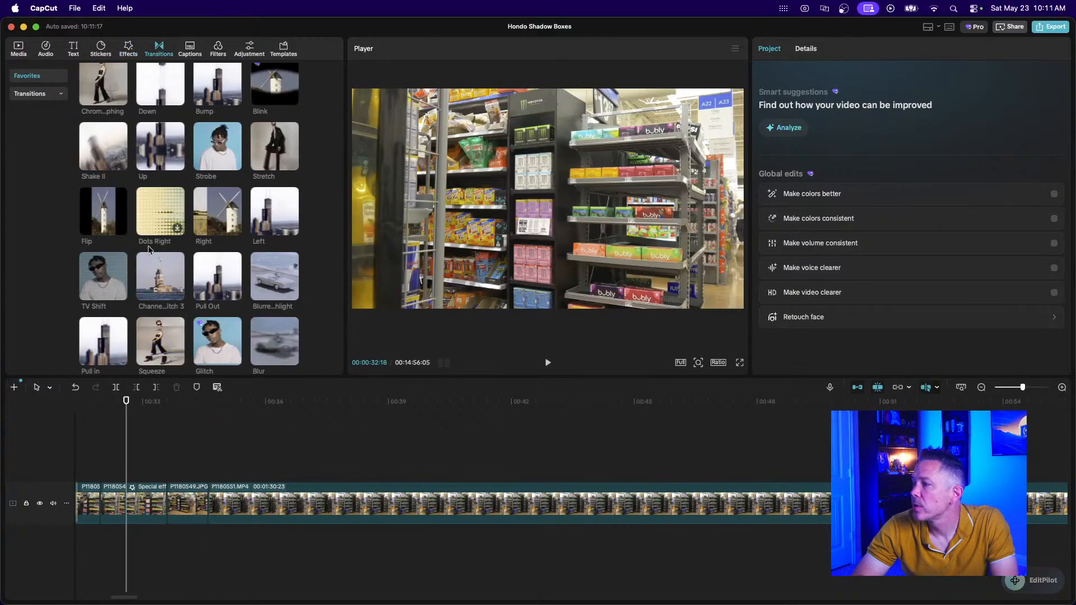
pyautogui.scroll(-1, 176, 333)
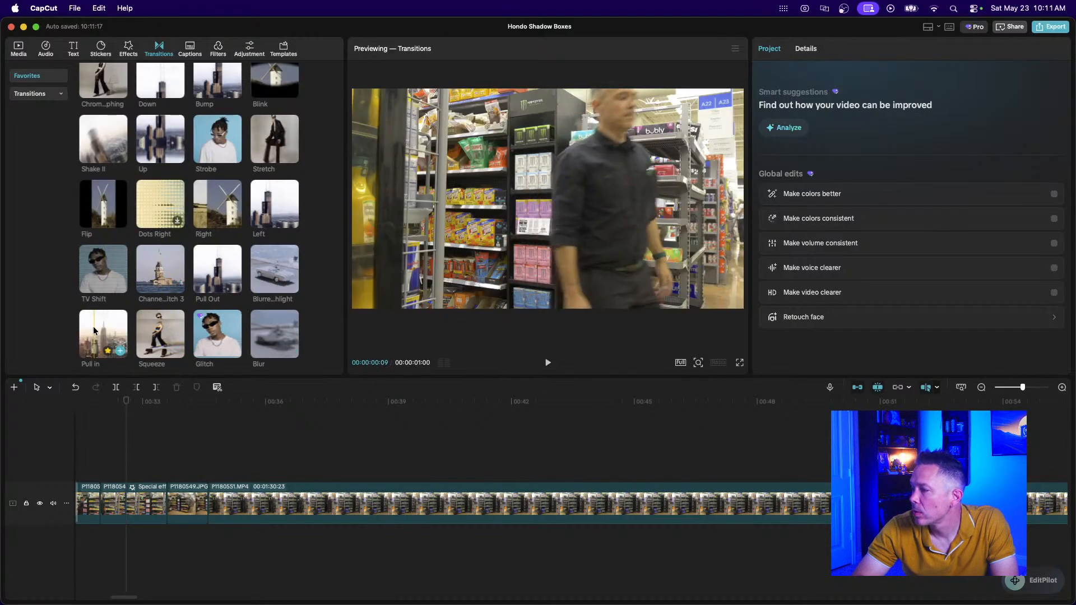
pyautogui.moveTo(103, 334); pyautogui.dragTo(202, 502)
pyautogui.press('space')
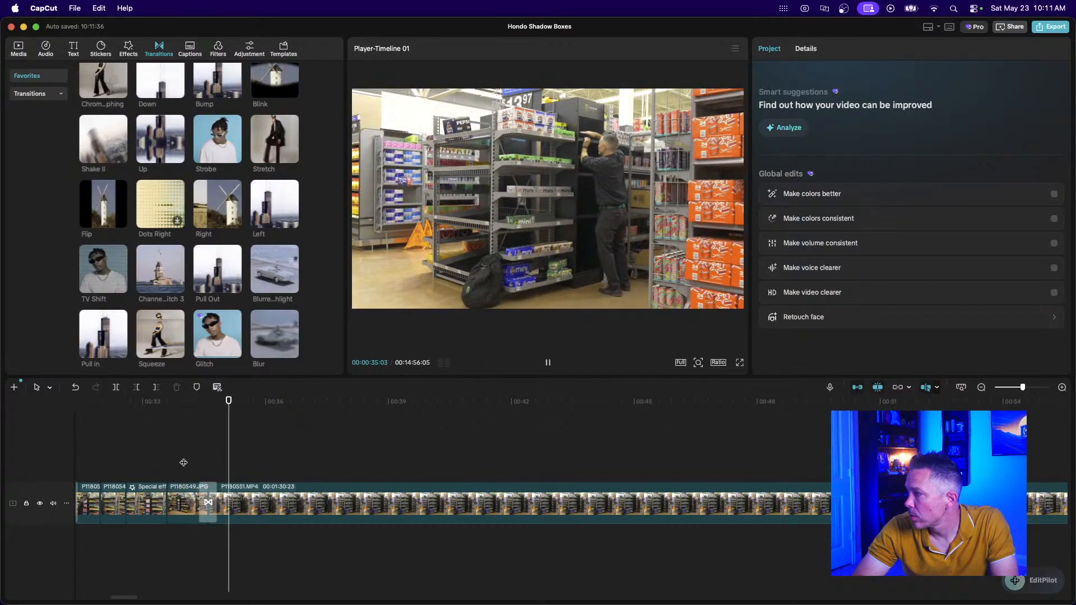
pyautogui.press('space')
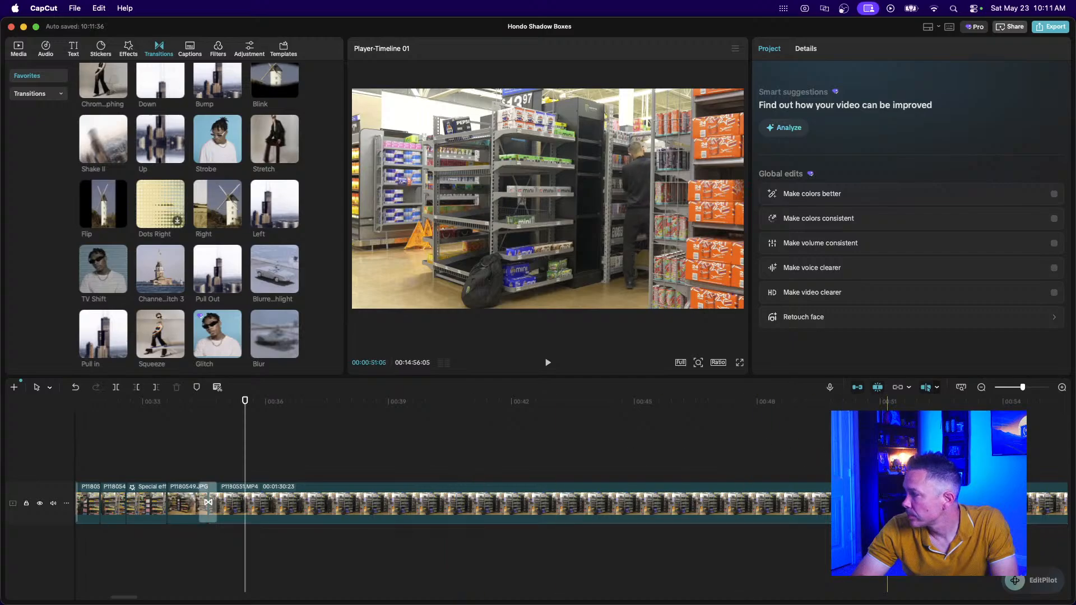
pyautogui.click(981, 388)
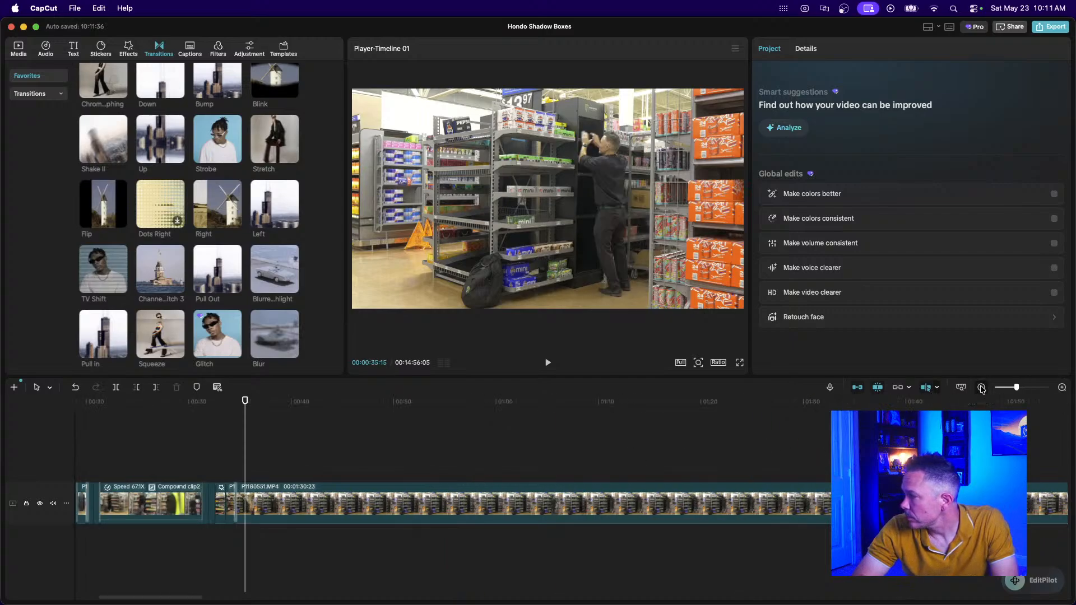
pyautogui.click(981, 388)
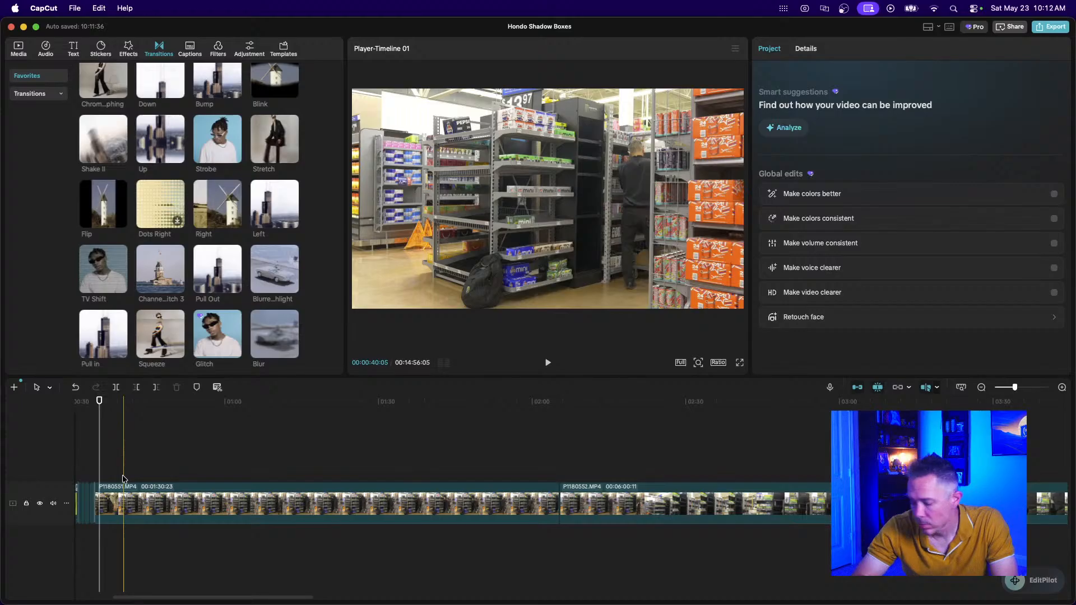
# Split P1180551 at the playhead and move the playhead to about 02:00:10.
pyautogui.scroll(6, 123, 479)
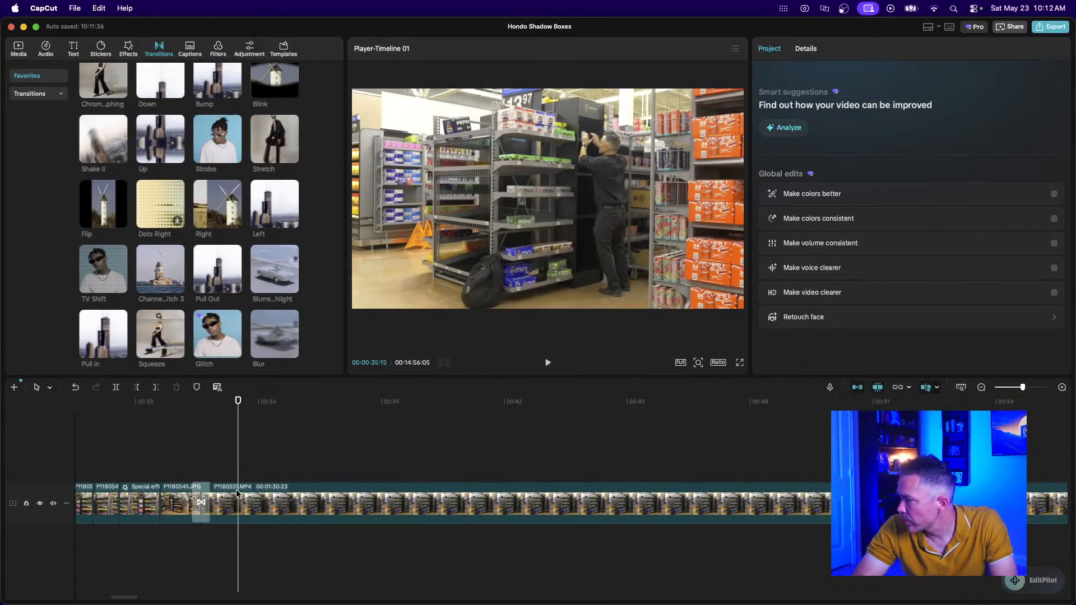
pyautogui.click(314, 505)
pyautogui.press('super+b')
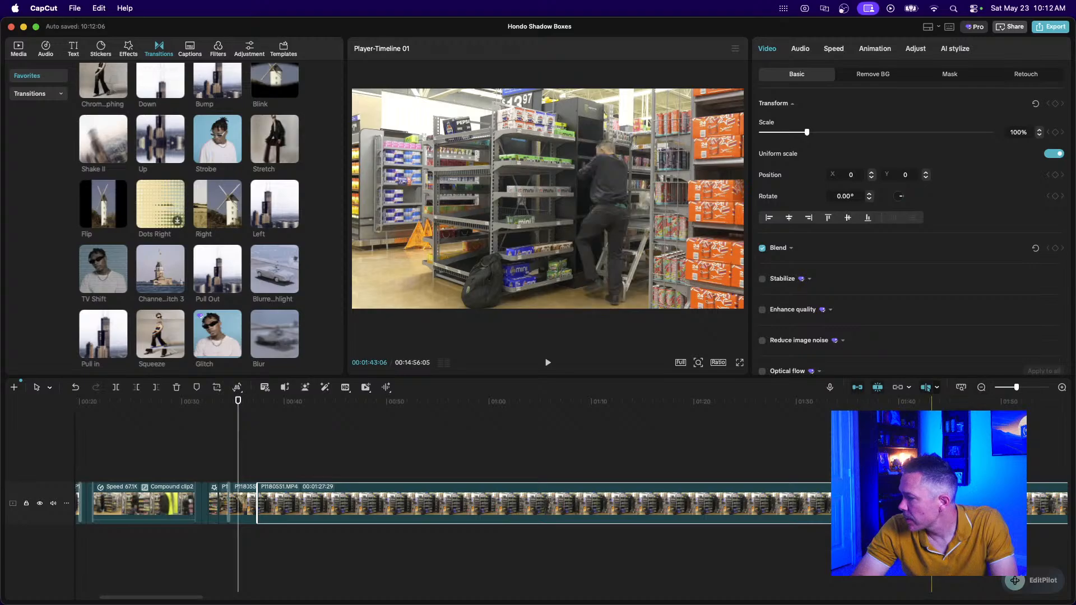
pyautogui.hscroll(10, 734, 451)
pyautogui.click(734, 451)
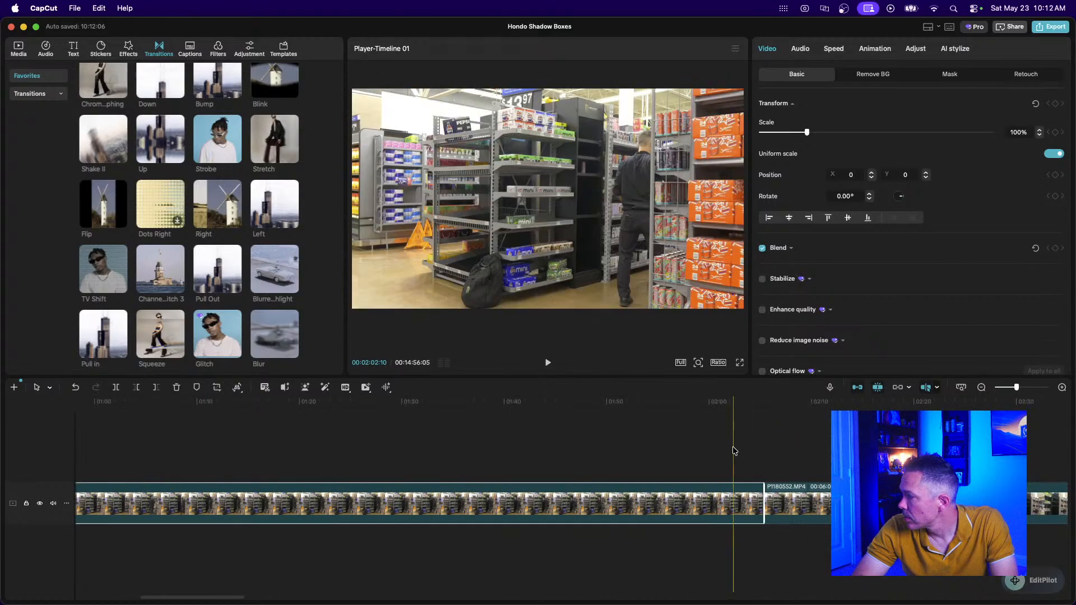
pyautogui.click(663, 488)
pyautogui.click(802, 493)
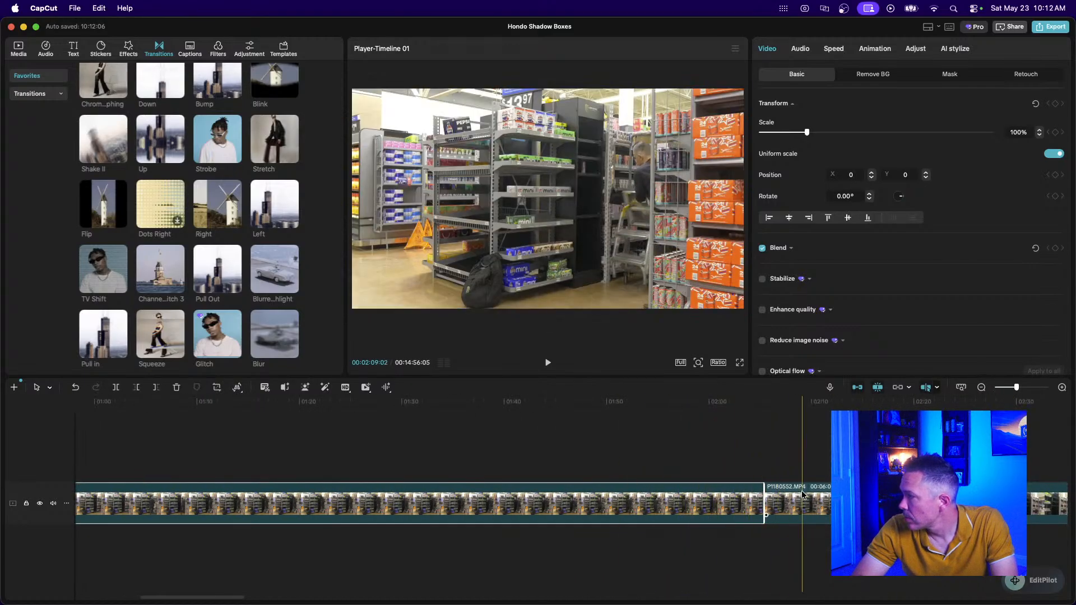
pyautogui.click(984, 389)
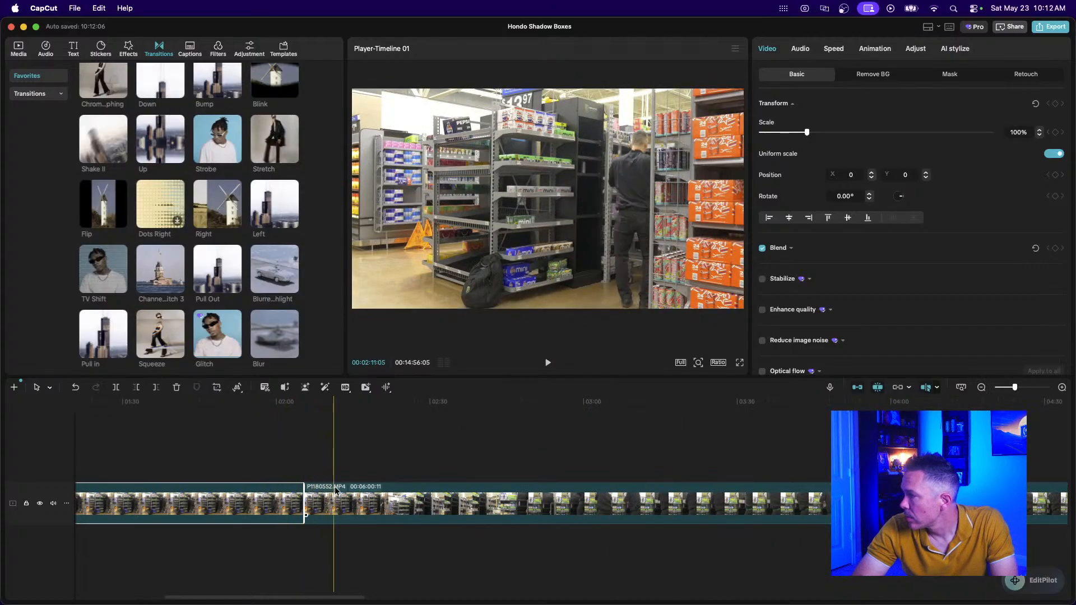
pyautogui.click(278, 484)
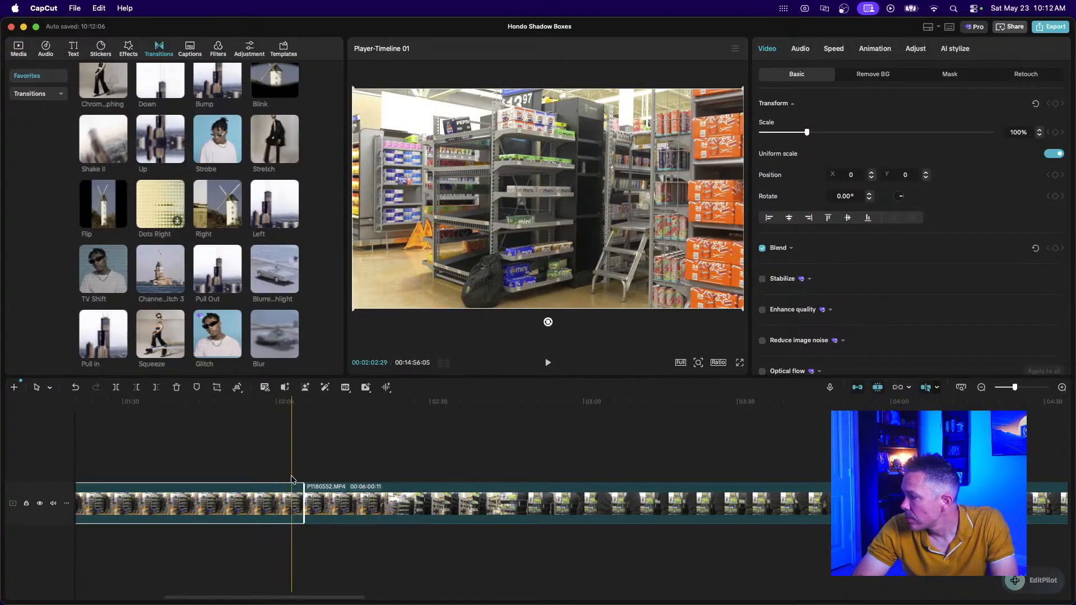
pyautogui.hscroll(-5, 224, 472)
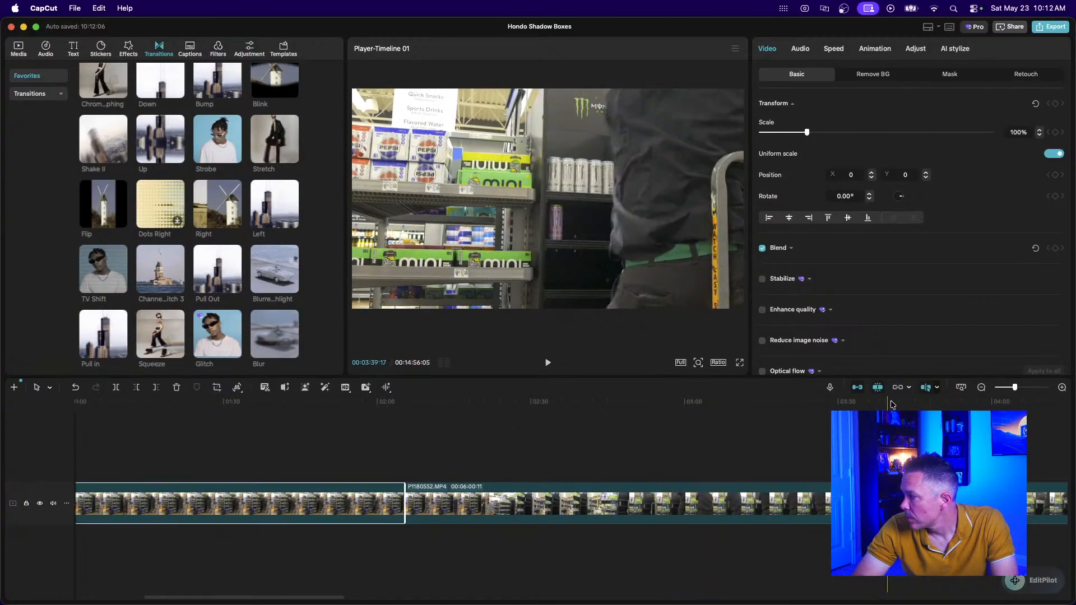
pyautogui.click(980, 388)
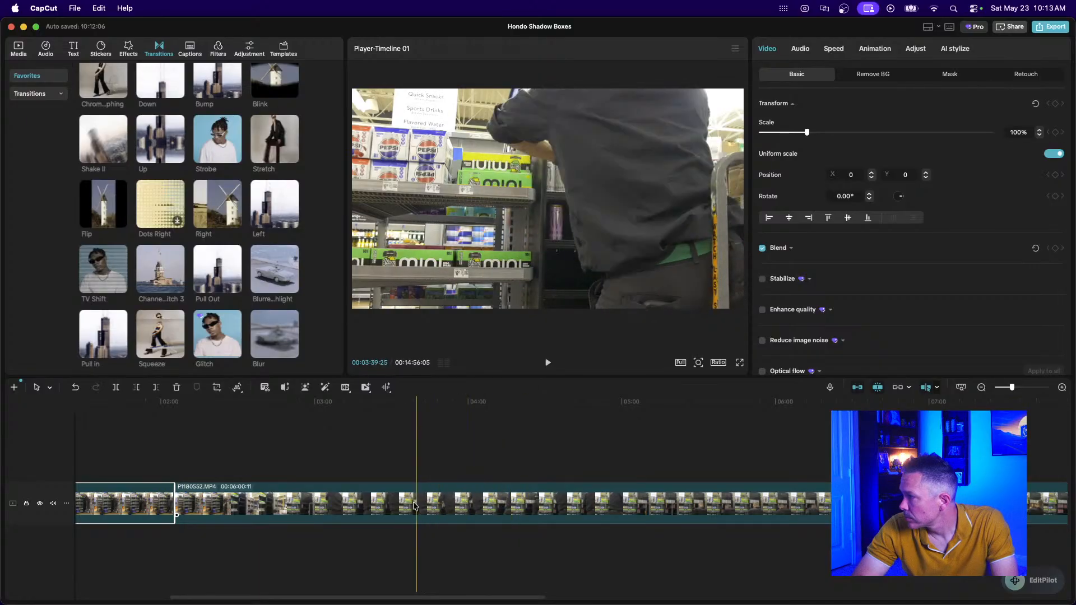
# Cut away P1180552's opening and delete the remaining P1180551 clip, reaching 12:34:00.
pyautogui.click(314, 506)
pyautogui.press('super+b')
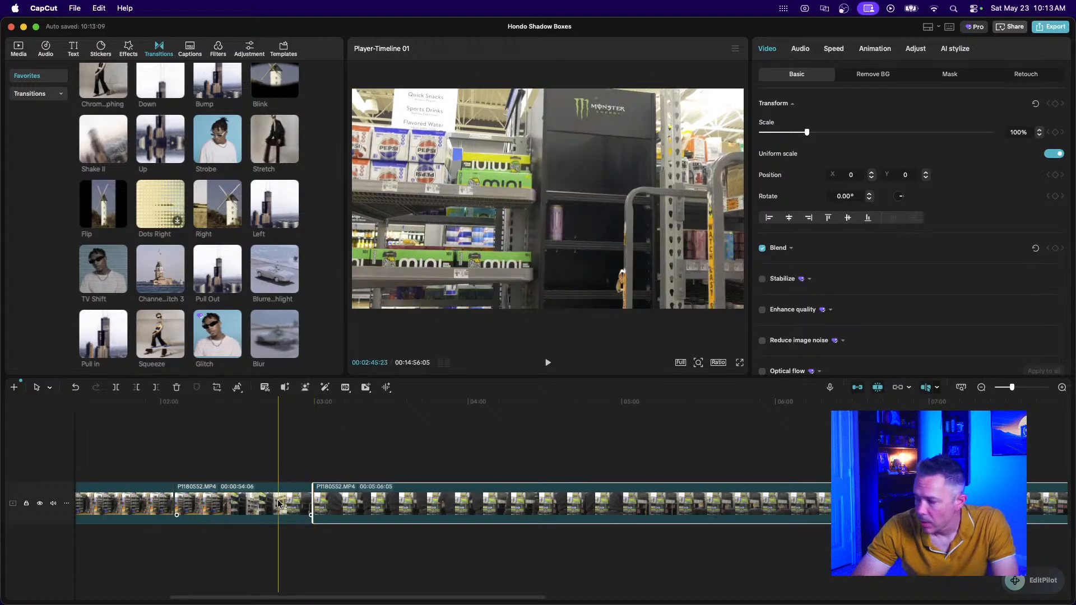
pyautogui.click(274, 503)
pyautogui.press('Delete')
pyautogui.hscroll(-5, 274, 502)
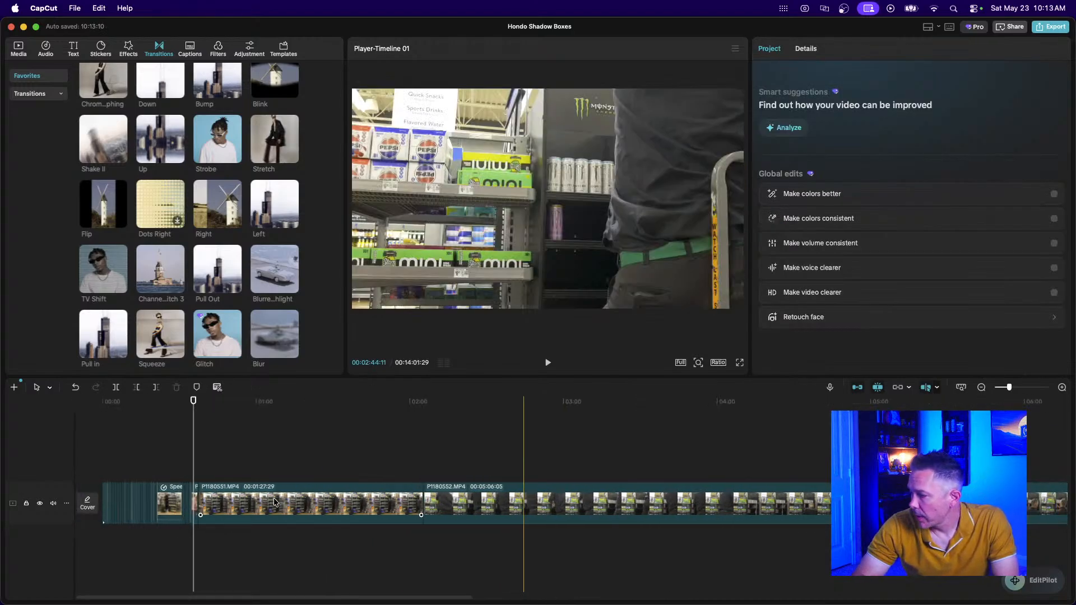
pyautogui.click(274, 503)
pyautogui.press('Delete')
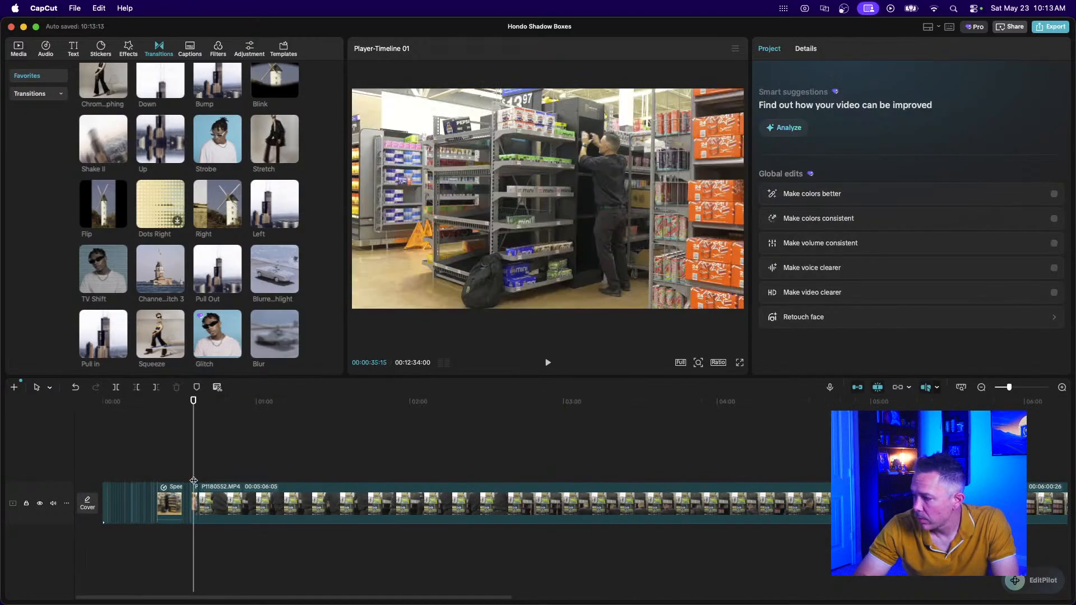
# Play back the edit around 0:31–0:34 to review it.
pyautogui.click(182, 474)
pyautogui.press('super+equal')
pyautogui.press('super+equal')
pyautogui.press('super+equal')
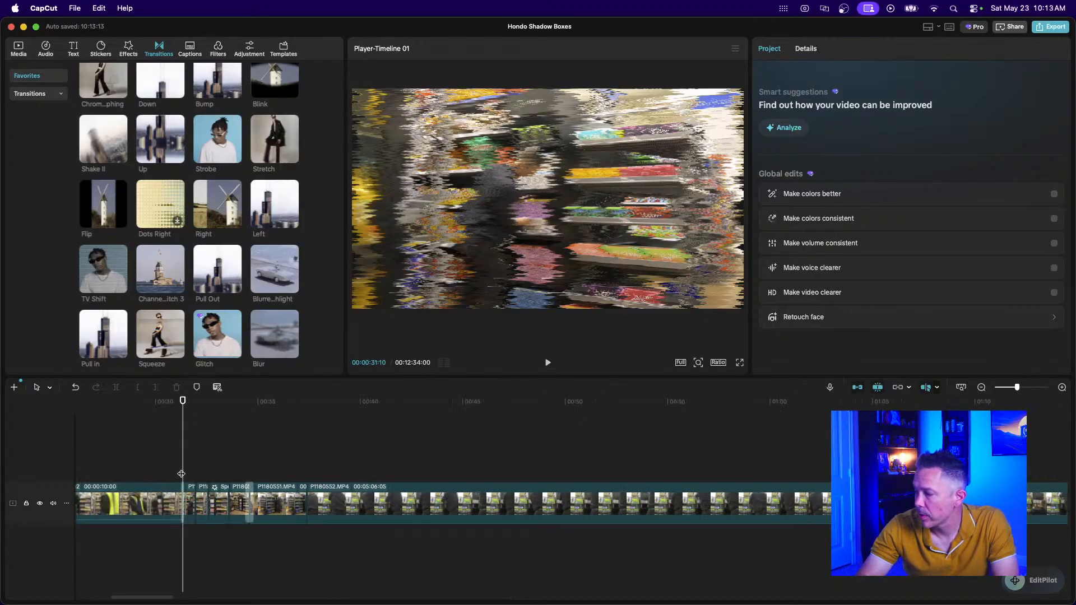
pyautogui.click(241, 430)
pyautogui.press('space')
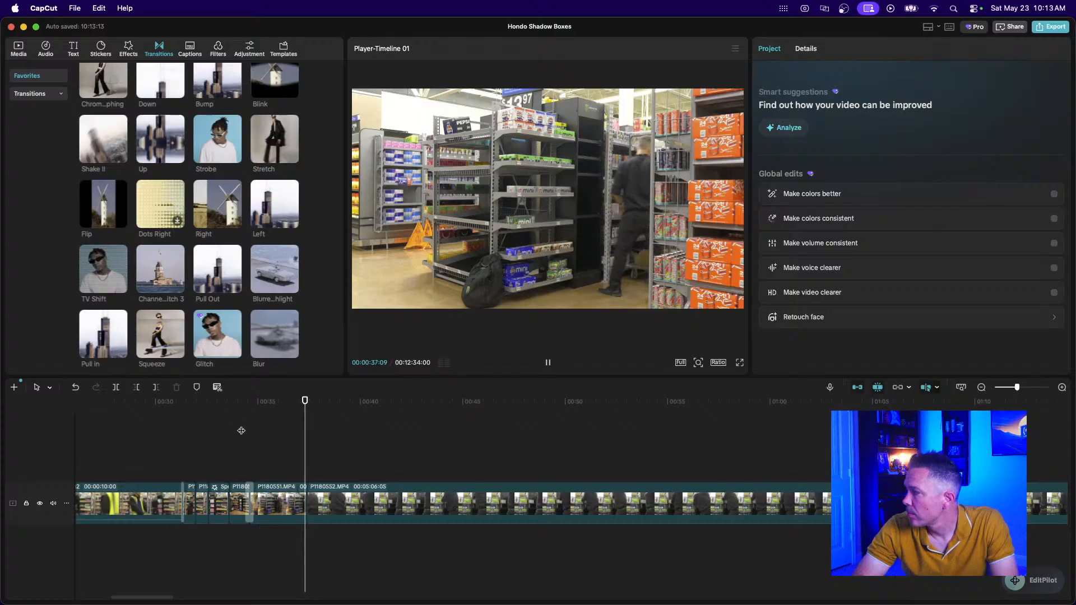
pyautogui.press('space')
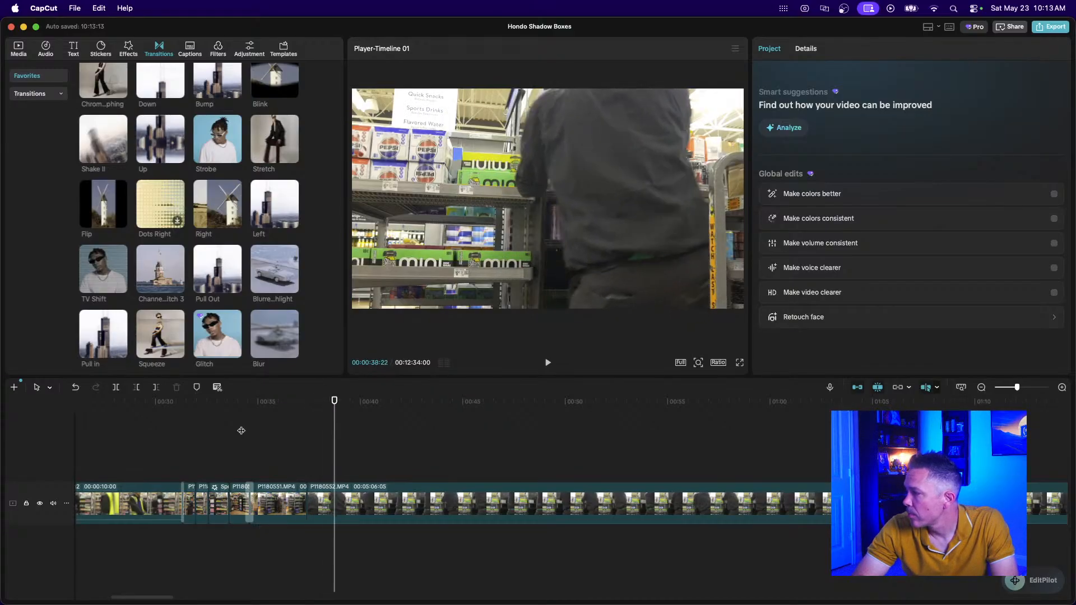
# Drag the Down transition onto a join between the store clips.
pyautogui.click(981, 387)
pyautogui.click(981, 388)
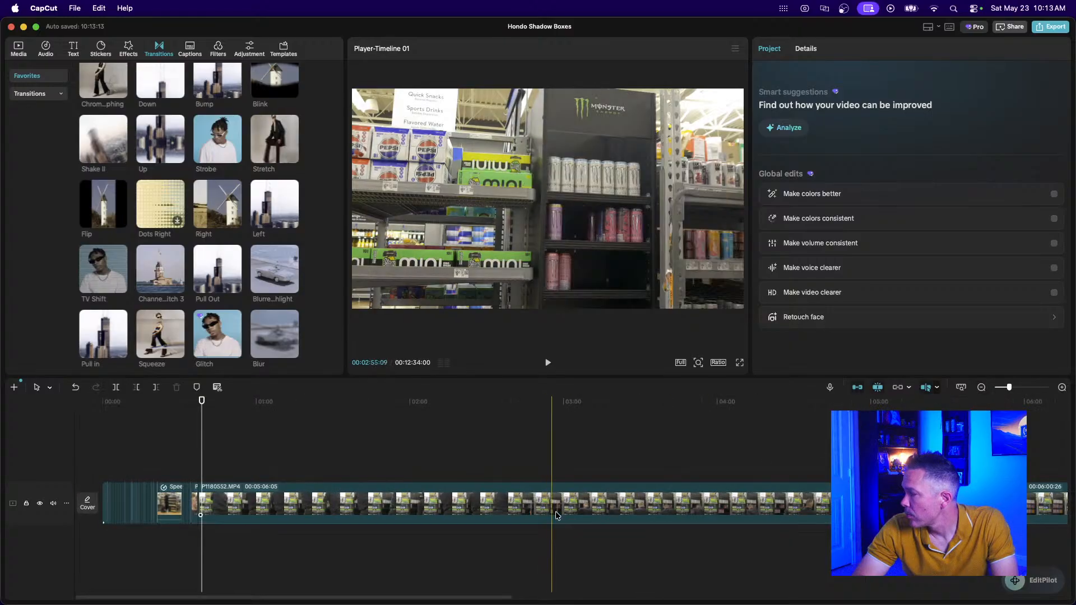
pyautogui.click(981, 388)
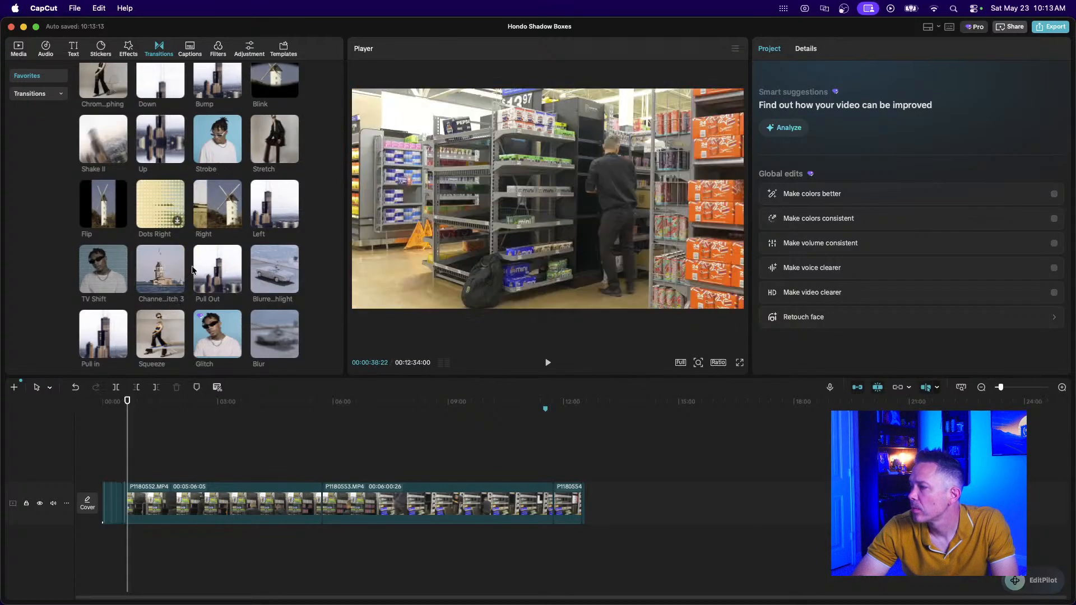
pyautogui.scroll(2, 209, 249)
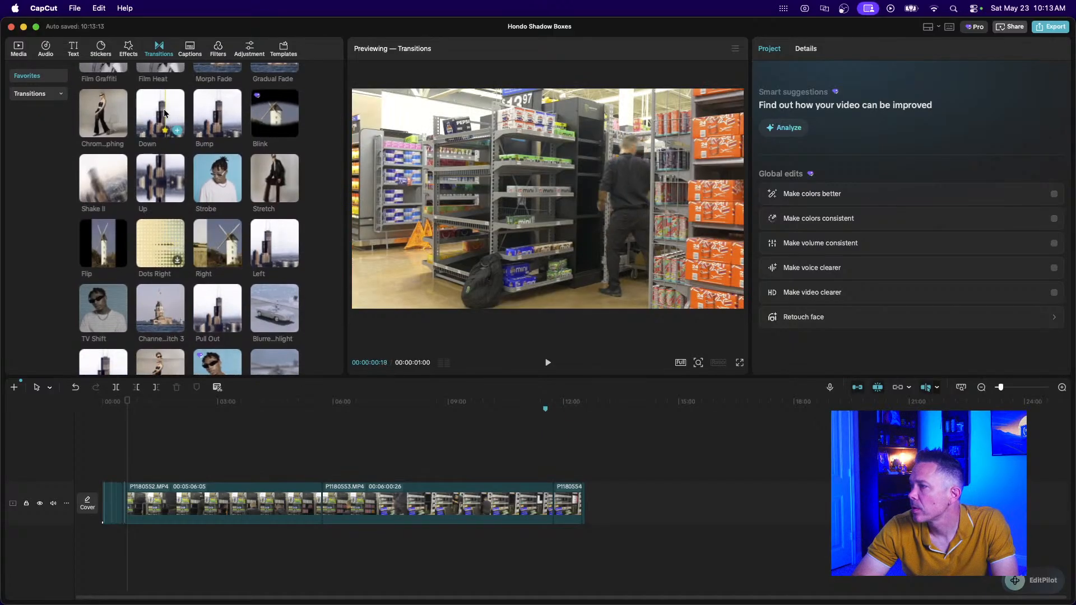
pyautogui.moveTo(161, 112); pyautogui.dragTo(325, 504)
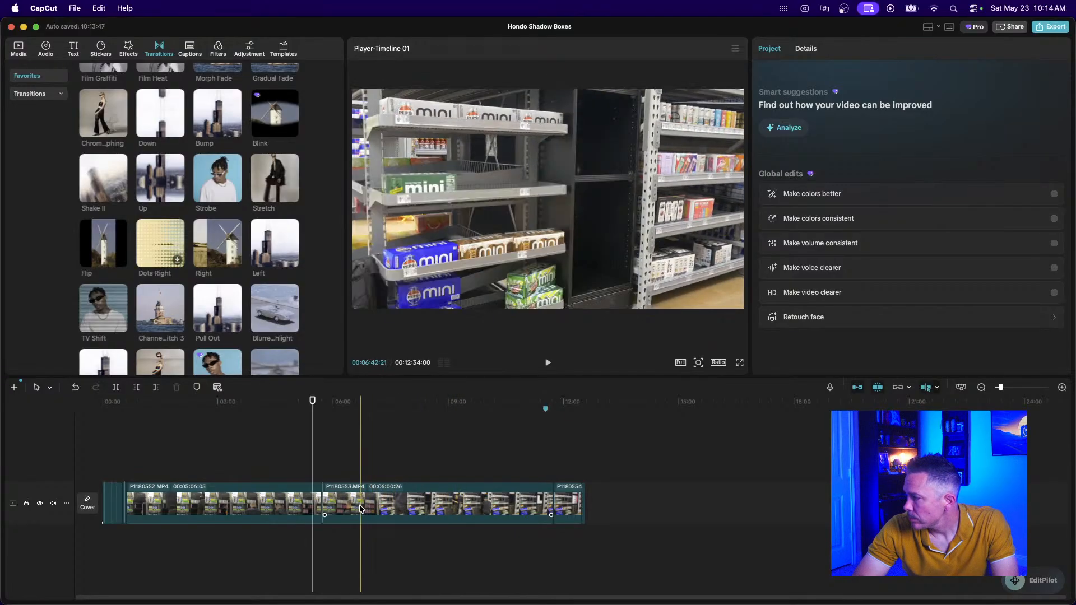
# Split P1180553 twice, delete the middle section, and preview the join near 08:00.
pyautogui.click(419, 510)
pyautogui.press('super+b')
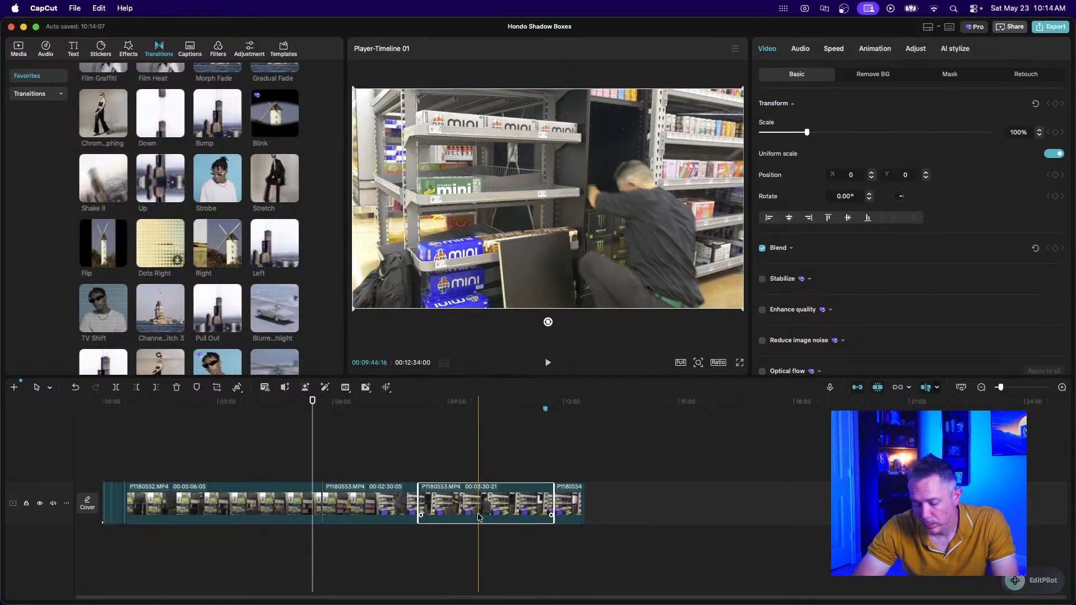
pyautogui.press('super+b')
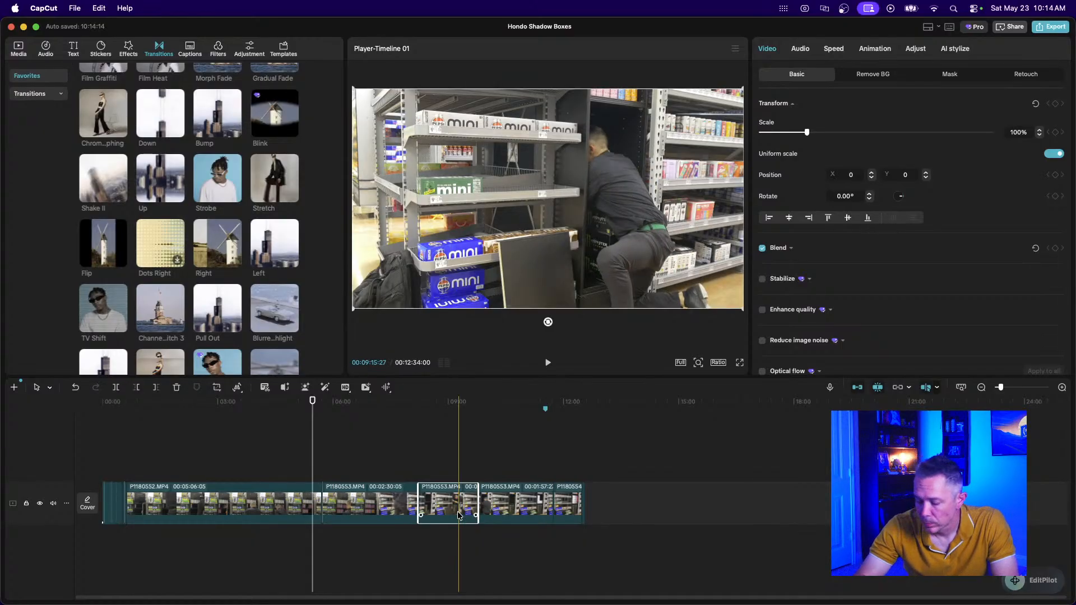
pyautogui.press('Delete')
pyautogui.click(409, 477)
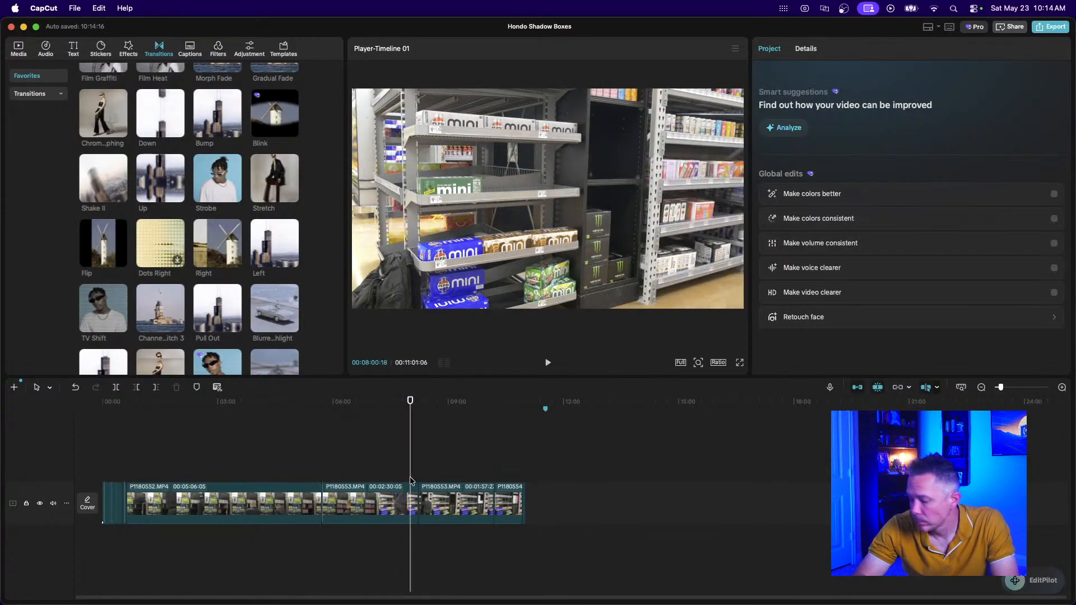
pyautogui.press('super+equal')
pyautogui.press('super+equal')
pyautogui.press('space')
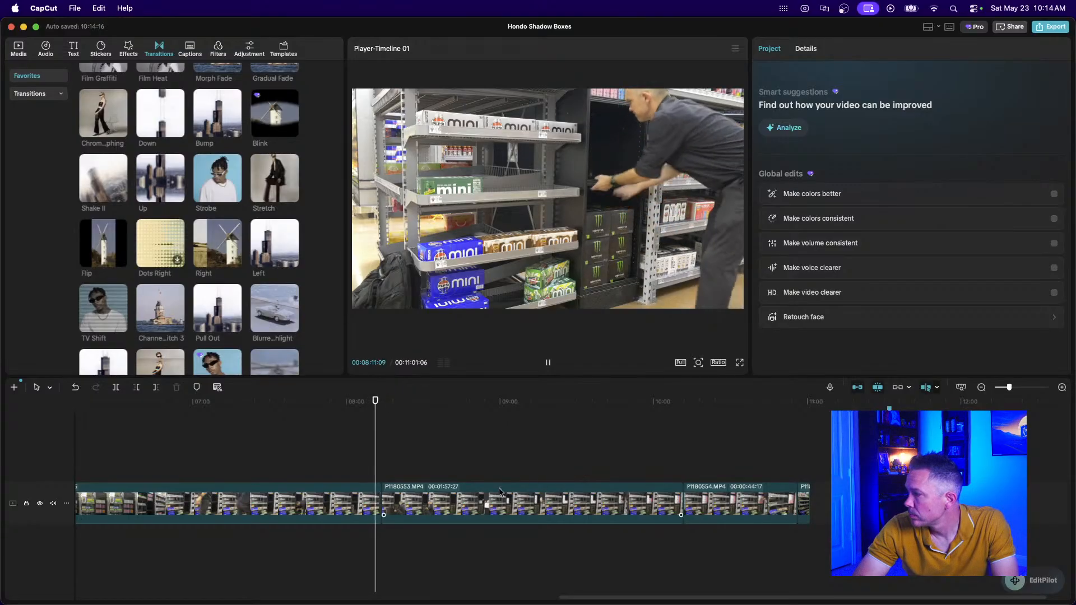
pyautogui.press('space')
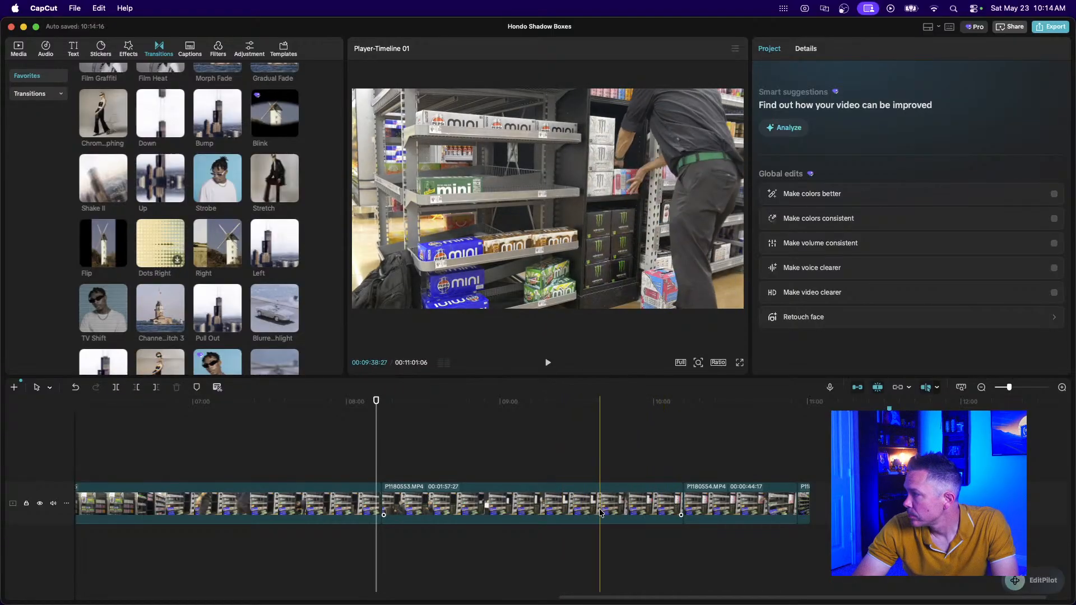
# Trim P1180553's end to the skim point and make P1180554 start later.
pyautogui.click(643, 506)
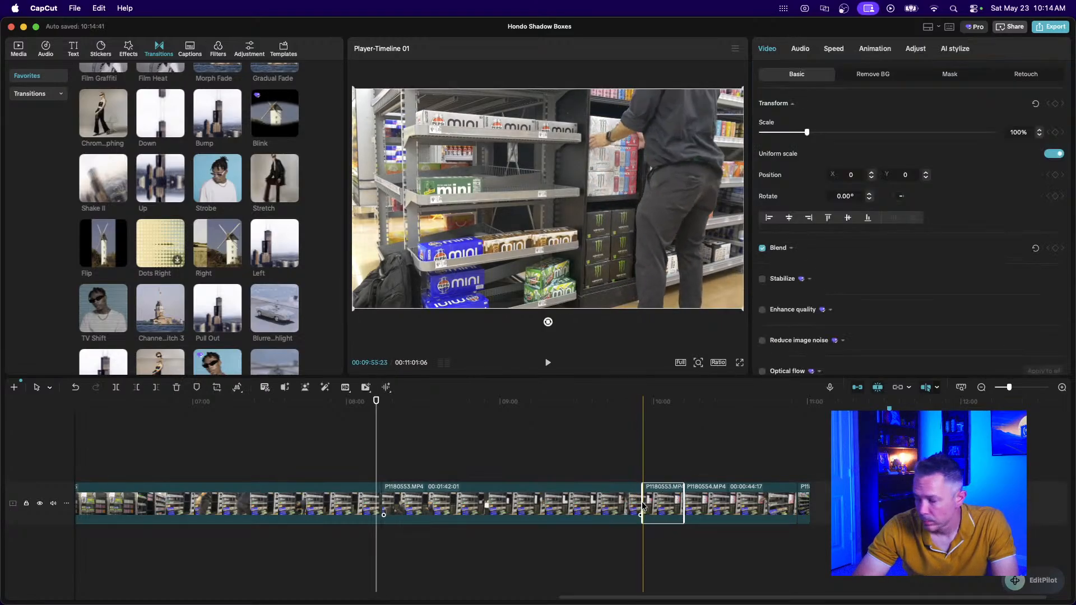
pyautogui.press('w')
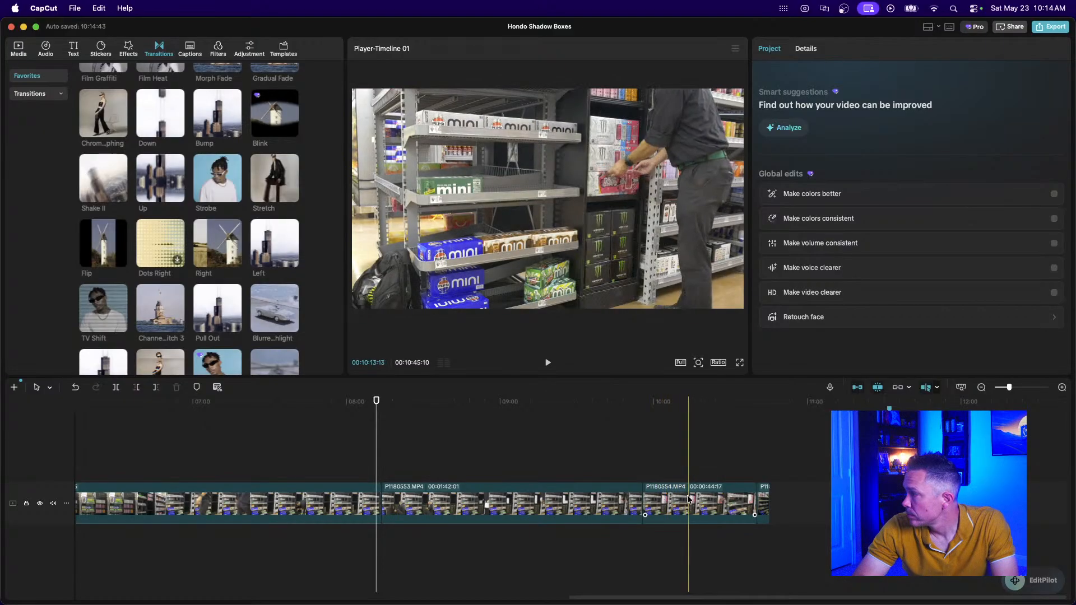
pyautogui.click(668, 504)
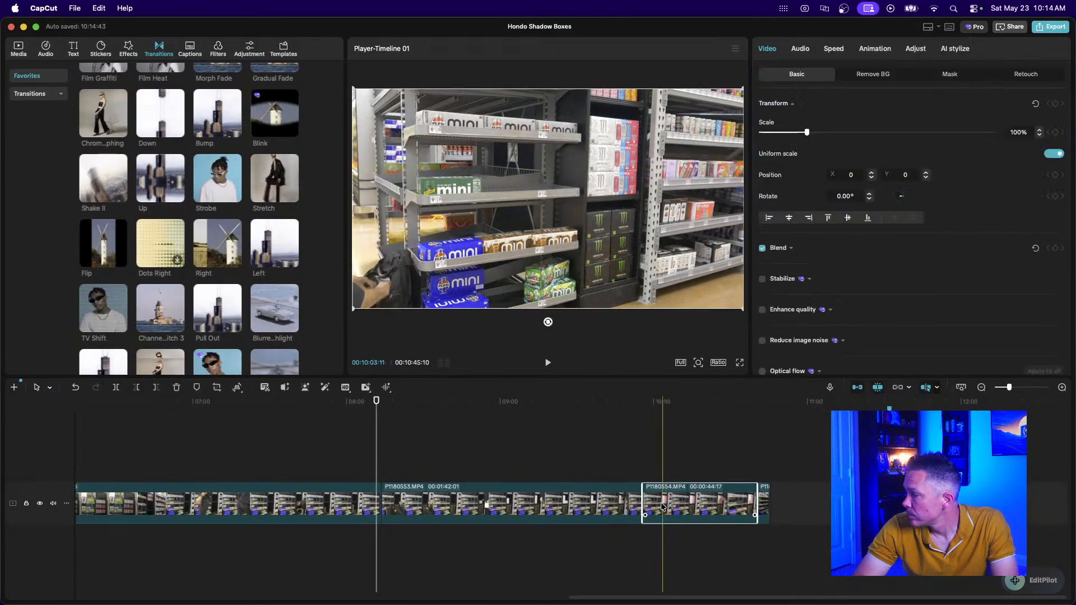
pyautogui.moveTo(644, 505); pyautogui.dragTo(678, 506)
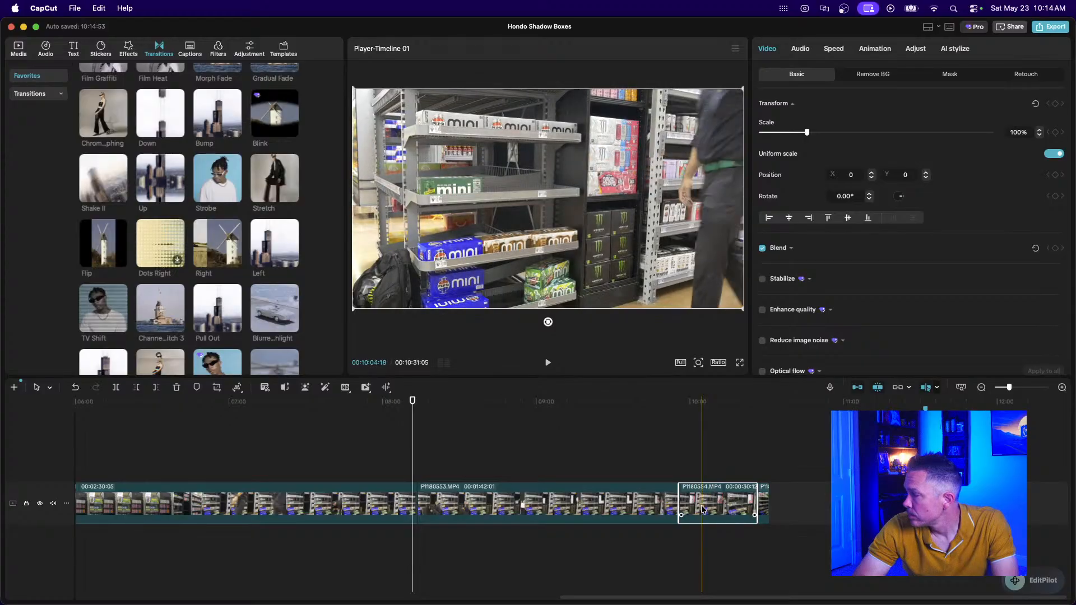
# Split P1180554 twice and delete the extra pieces, keeping an 00:08:25 piece.
pyautogui.press('super+b')
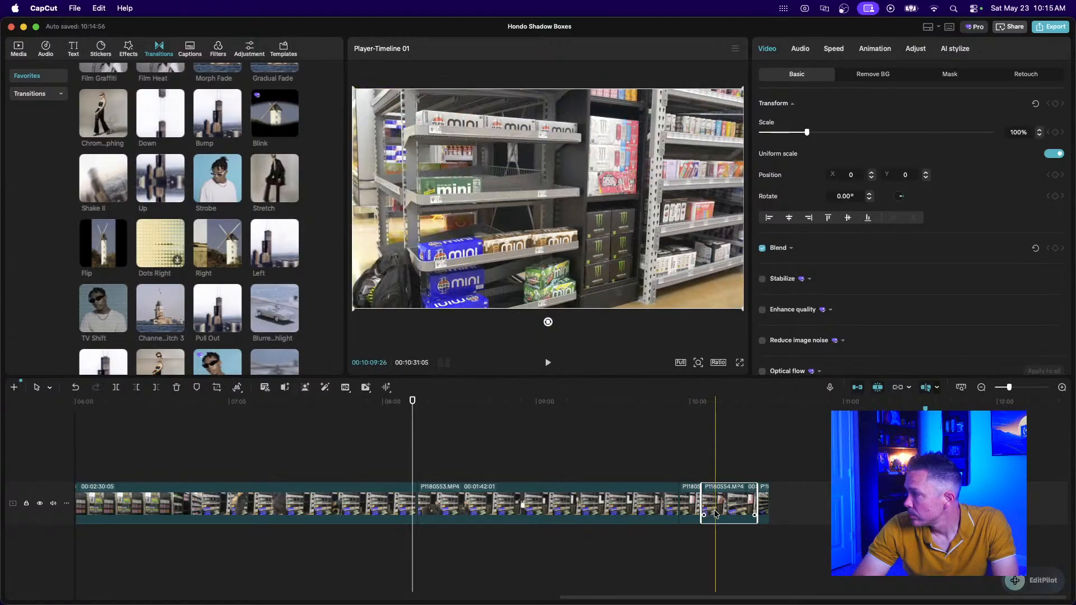
pyautogui.press('super+b')
pyautogui.scroll(5, 715, 512)
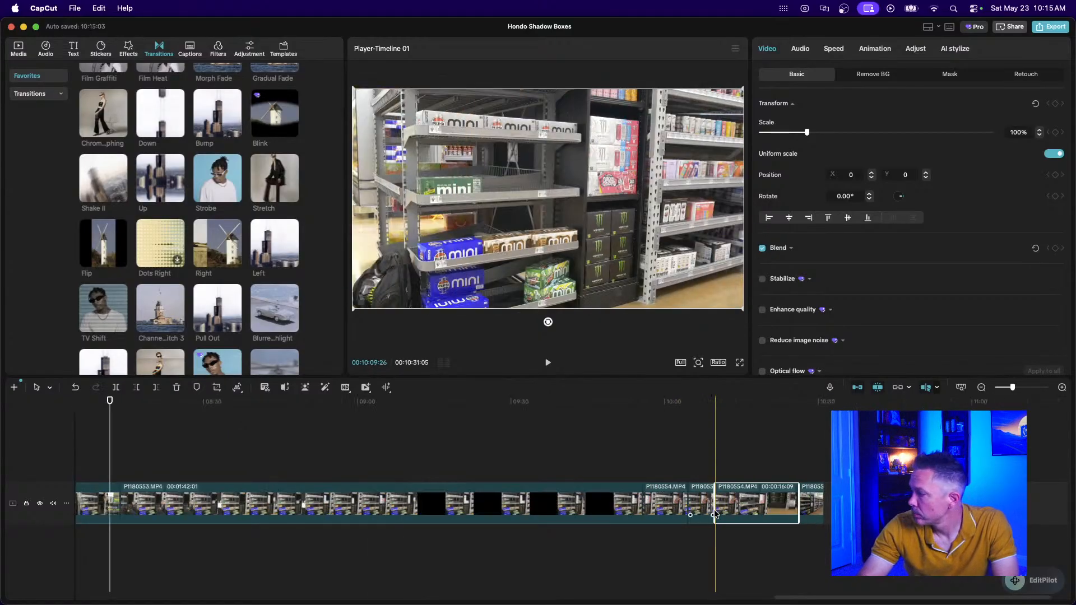
pyautogui.click(689, 507)
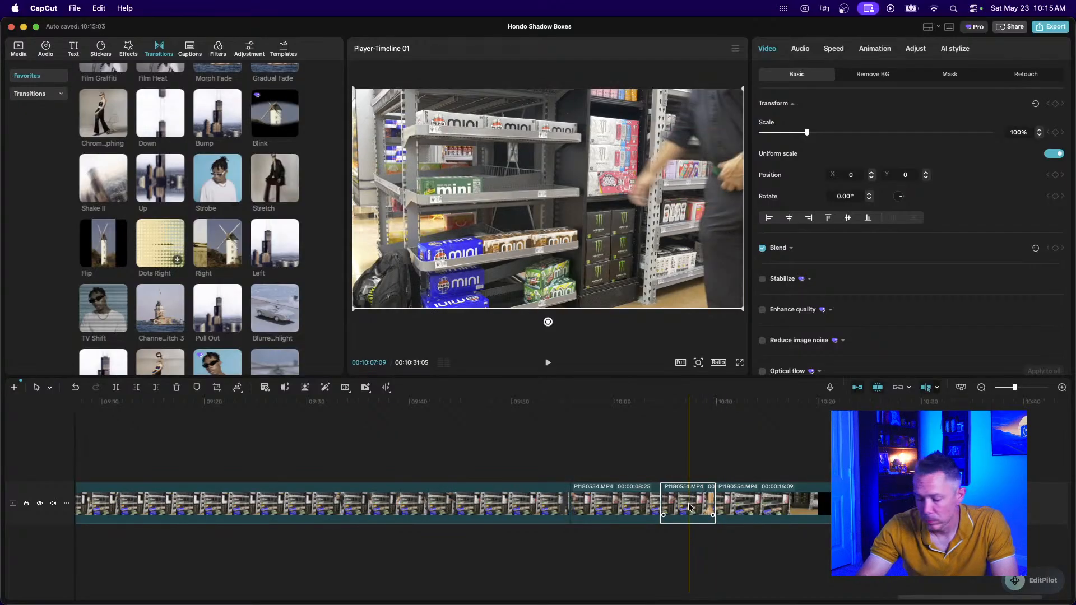
pyautogui.press('Delete')
pyautogui.click(690, 507)
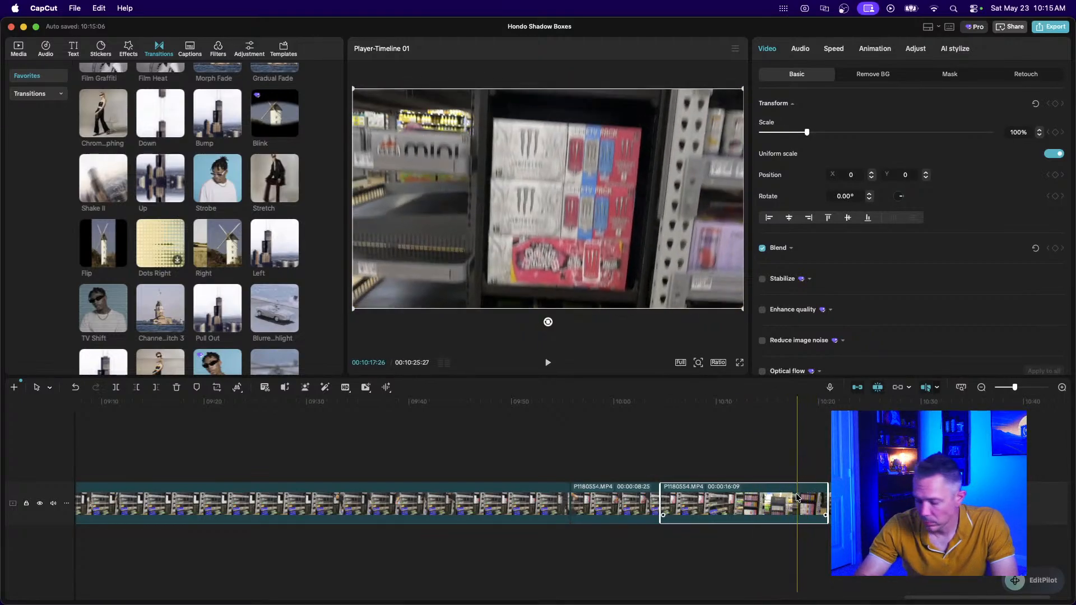
pyautogui.press('Delete')
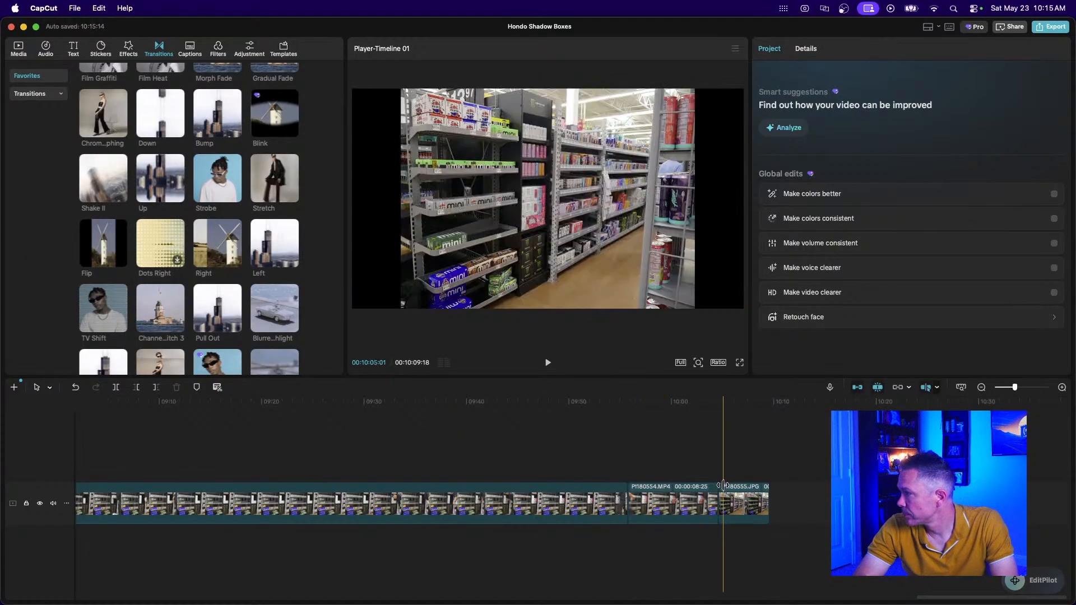
# Enlarge the P1180555.JPG photo to 134% and trim it to 00:00:01:00.
pyautogui.click(734, 491)
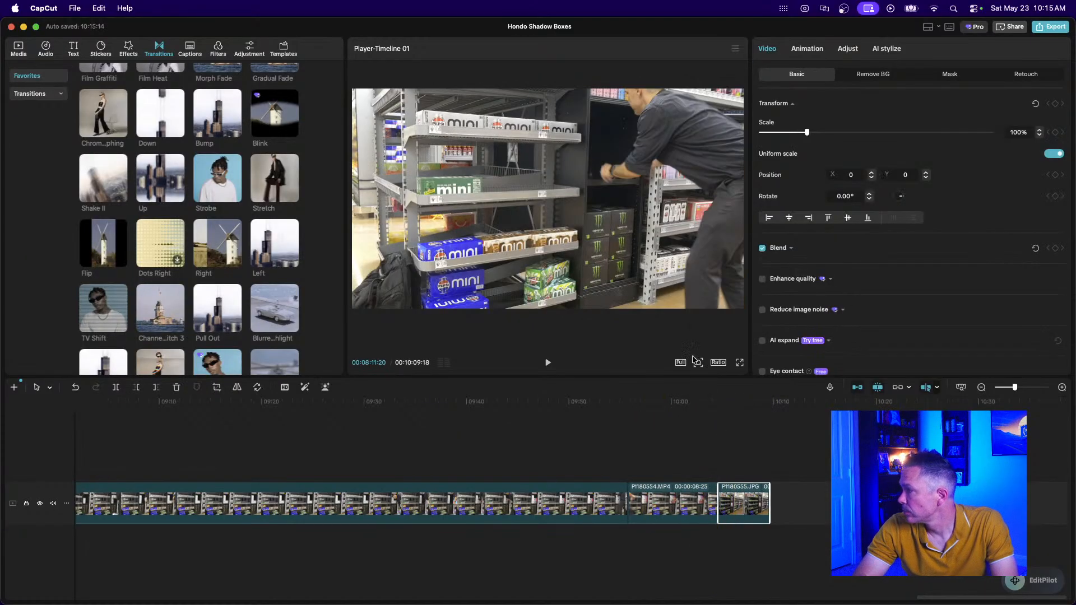
pyautogui.click(734, 455)
pyautogui.click(735, 497)
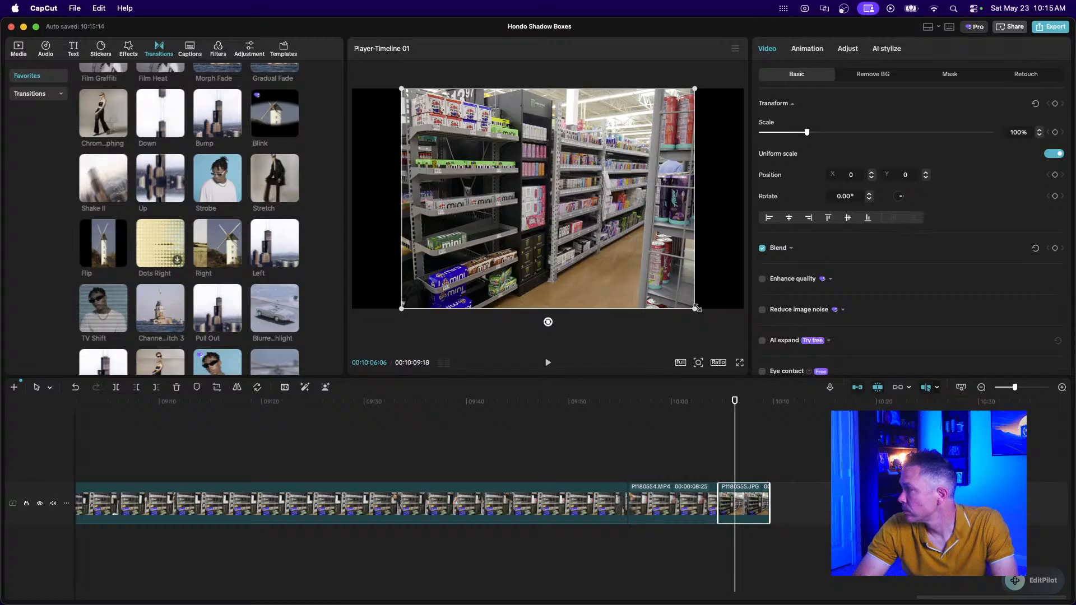
pyautogui.moveTo(696, 309); pyautogui.dragTo(775, 343)
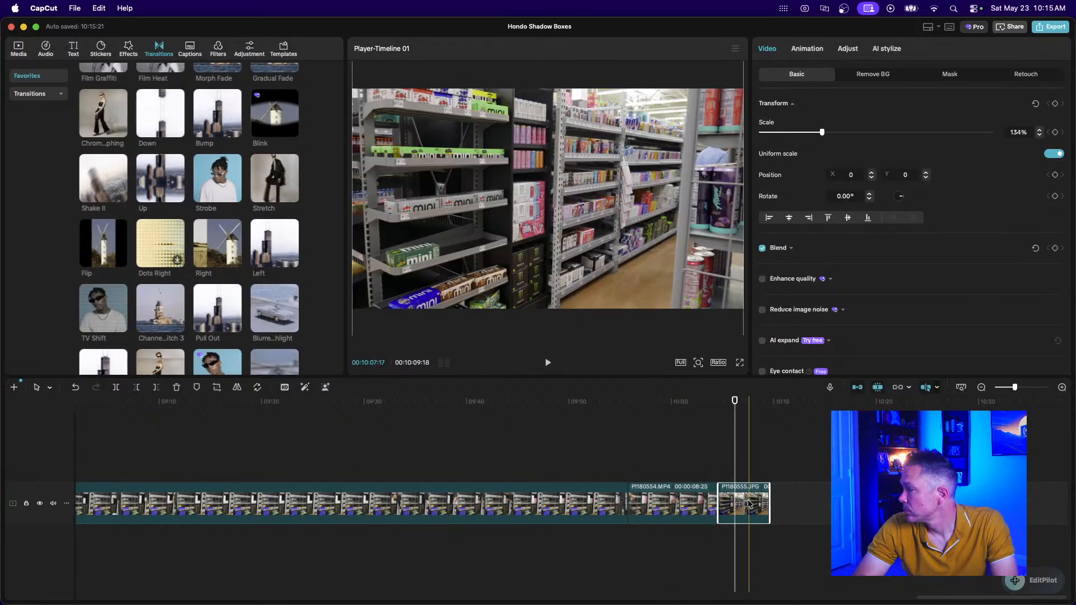
pyautogui.scroll(3, 748, 503)
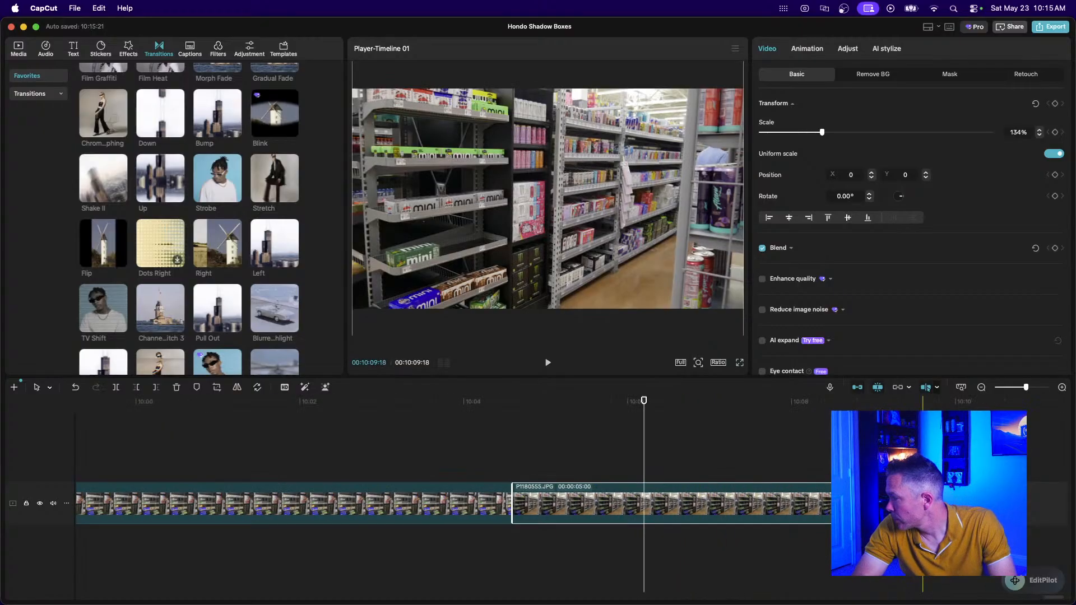
pyautogui.moveTo(875, 516); pyautogui.dragTo(695, 516)
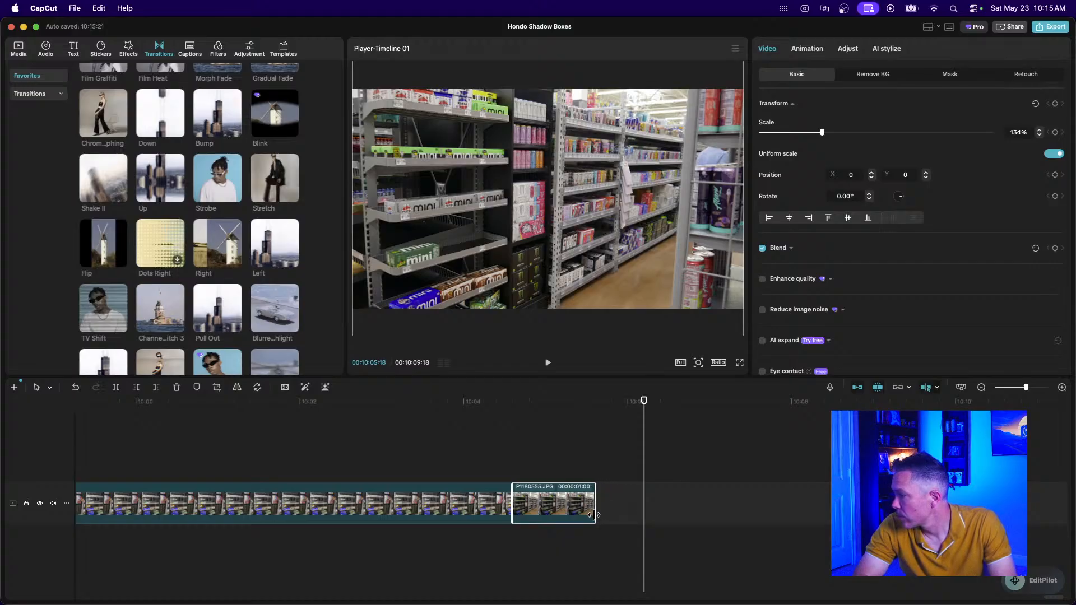
pyautogui.moveTo(594, 514); pyautogui.dragTo(594, 514)
# Add the P1180549.JPG photo from the media library to the end of the timeline.
pyautogui.click(982, 387)
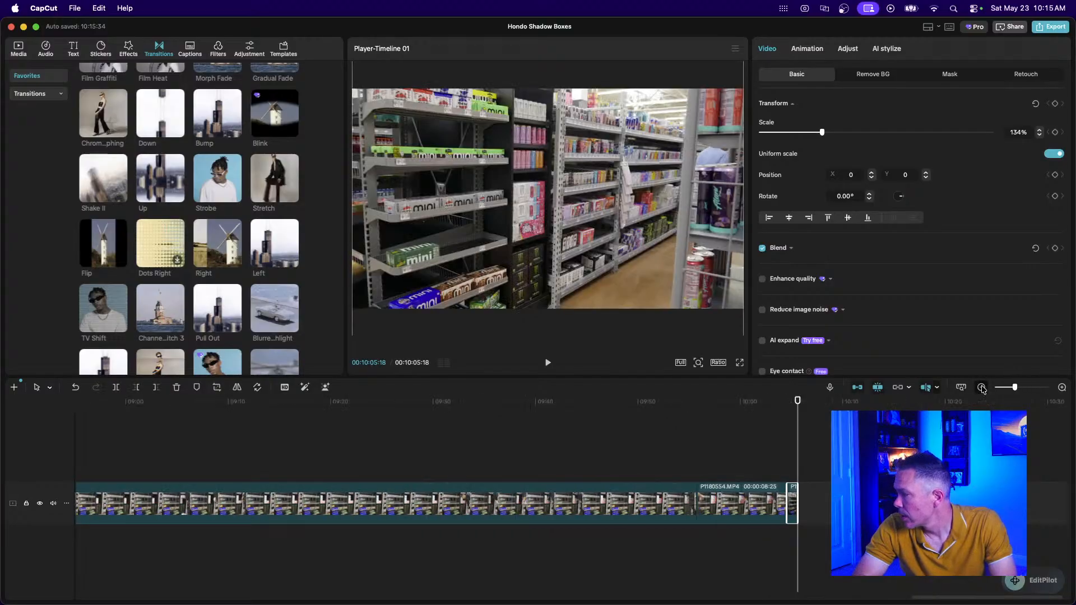
pyautogui.click(592, 542)
pyautogui.hscroll(-10, 593, 545)
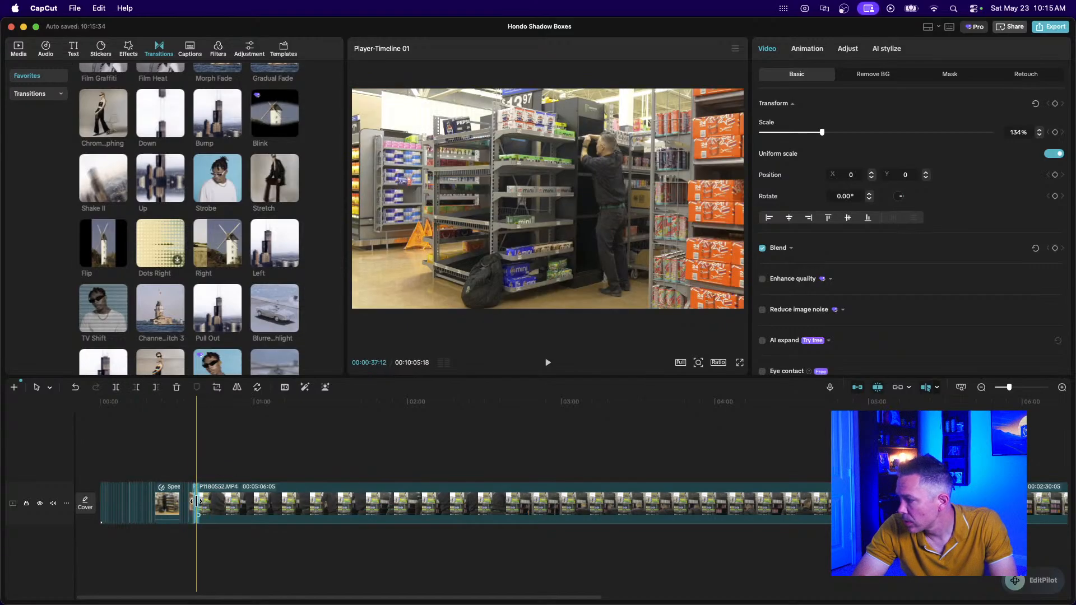
pyautogui.click(192, 471)
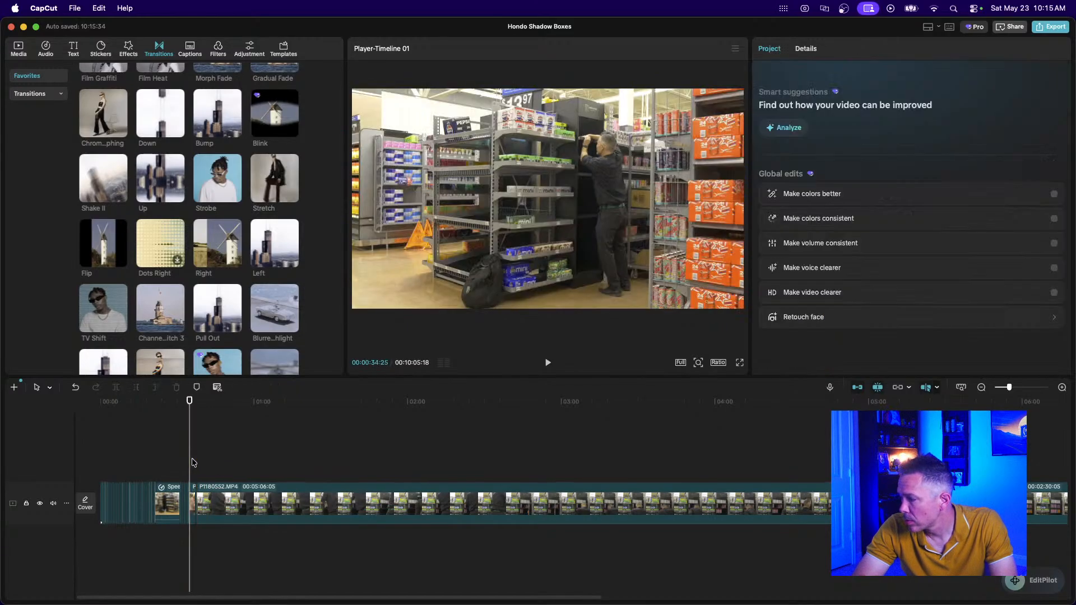
pyautogui.scroll(3, 192, 462)
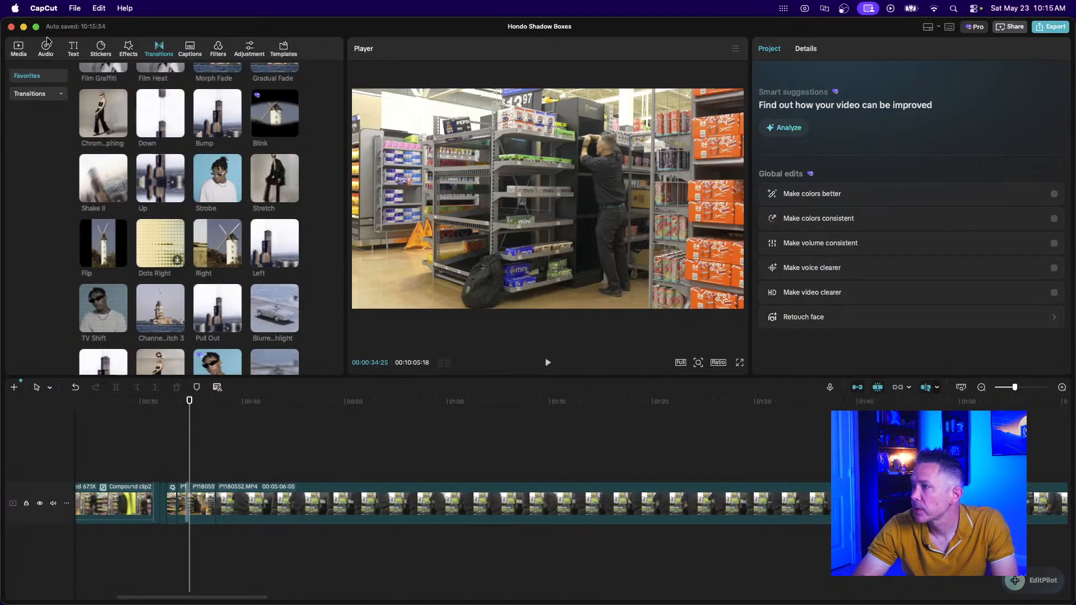
pyautogui.click(19, 49)
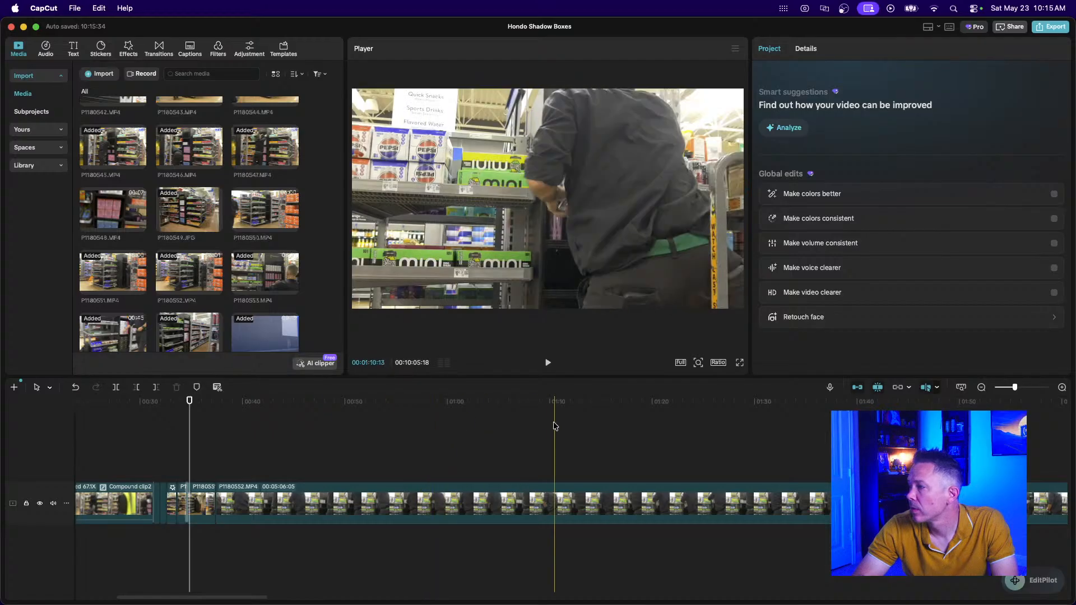
pyautogui.hscroll(15, 554, 426)
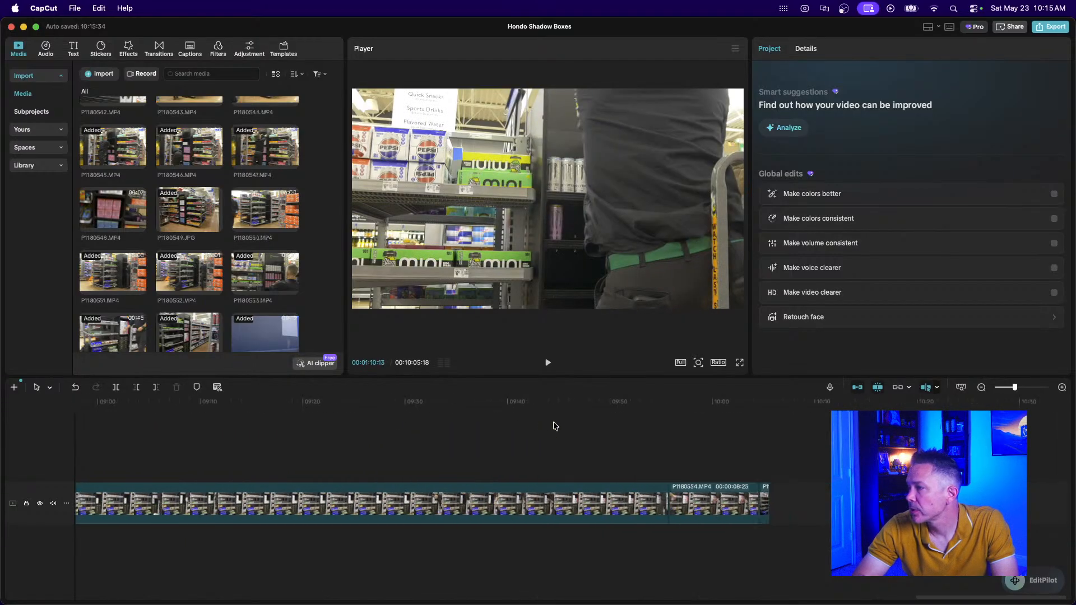
pyautogui.moveTo(189, 209); pyautogui.dragTo(782, 507)
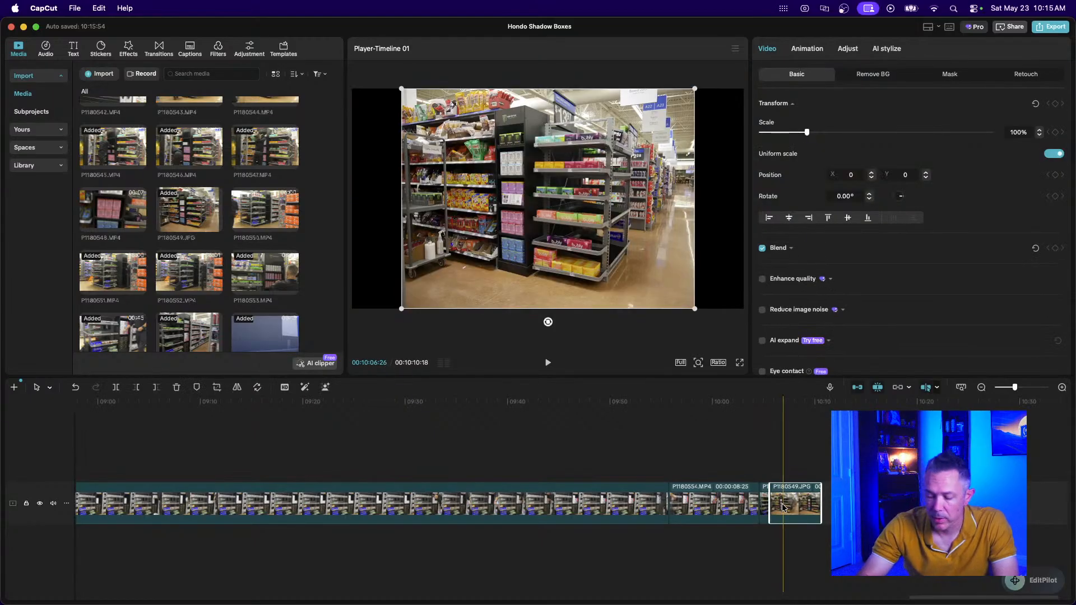
# Cut the photo down to a short piece, bringing the project to 10:06:18.
pyautogui.scroll(5, 783, 507)
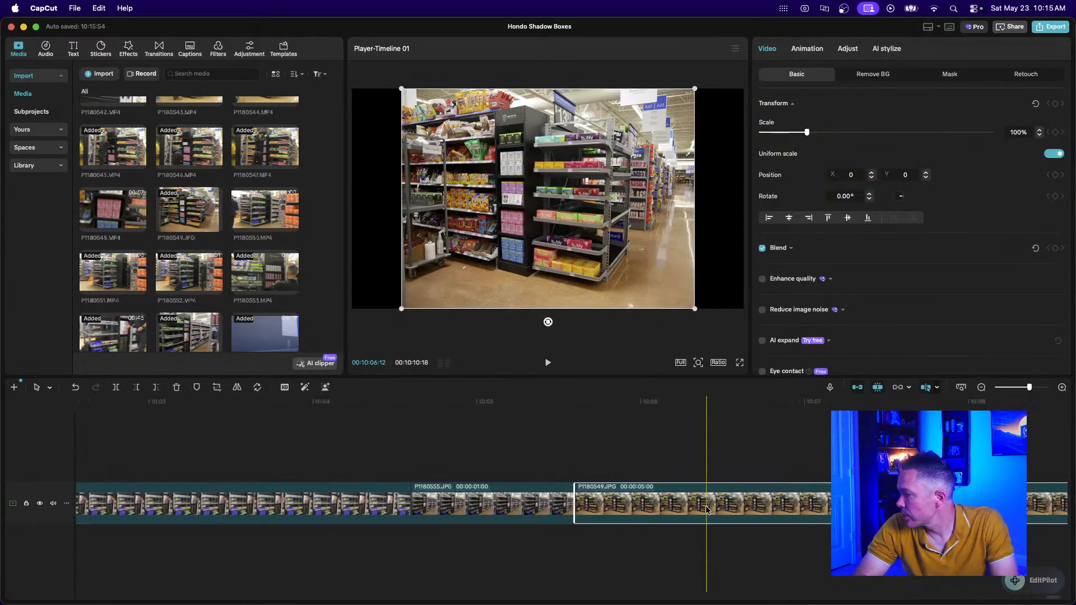
pyautogui.press('super+b')
pyautogui.press('Delete')
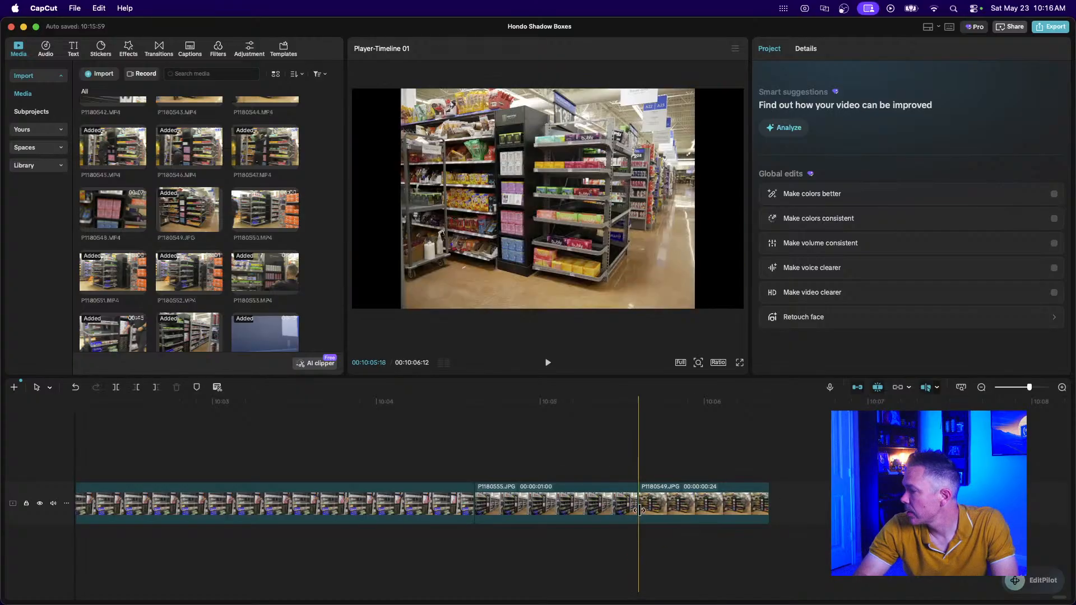
pyautogui.click(763, 507)
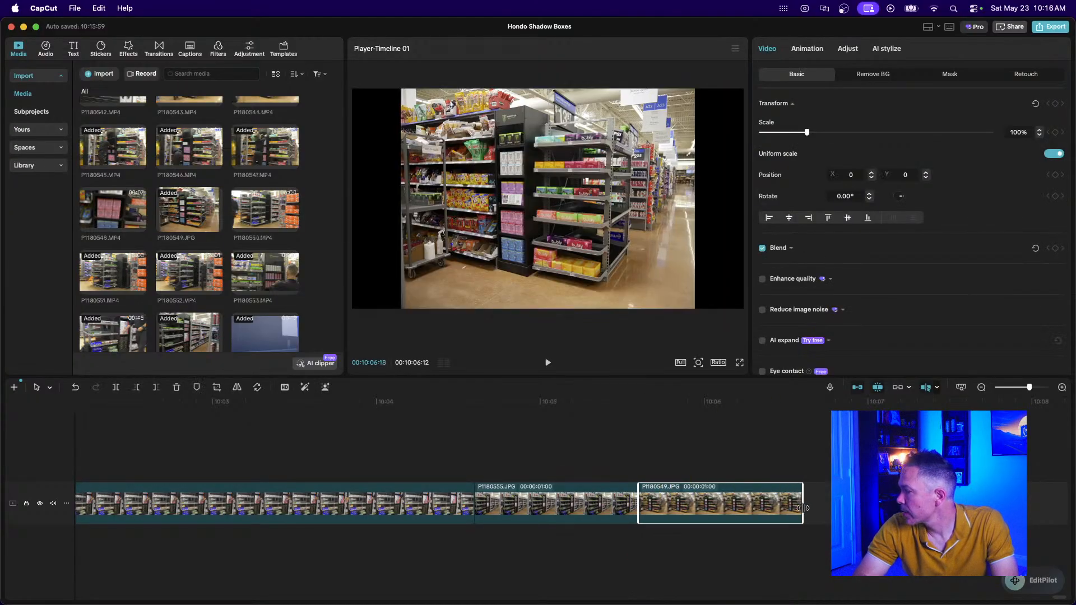
pyautogui.moveTo(802, 508); pyautogui.dragTo(803, 509)
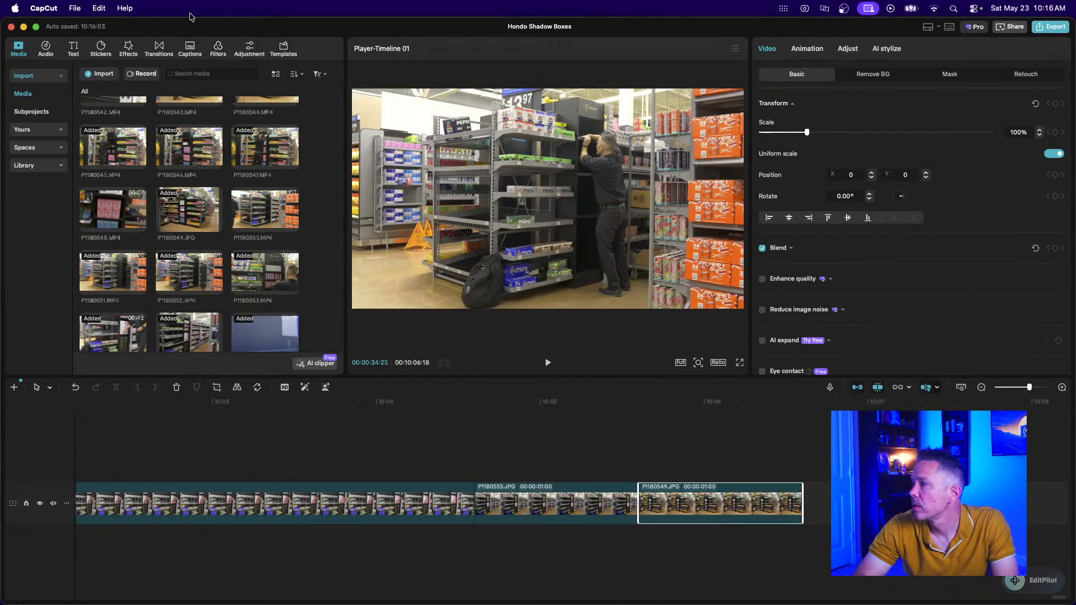
# Place the Strobe transition between P1180555.JPG and P1180549.JPG, accepting duplicate frames.
pyautogui.click(159, 47)
pyautogui.scroll(-3, 201, 321)
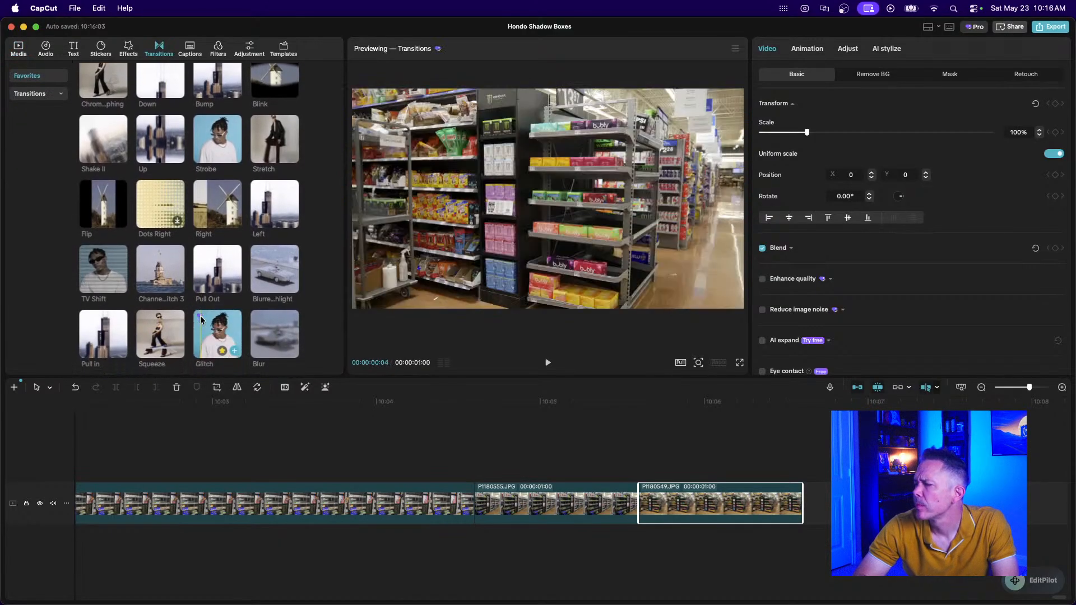
pyautogui.scroll(3, 200, 320)
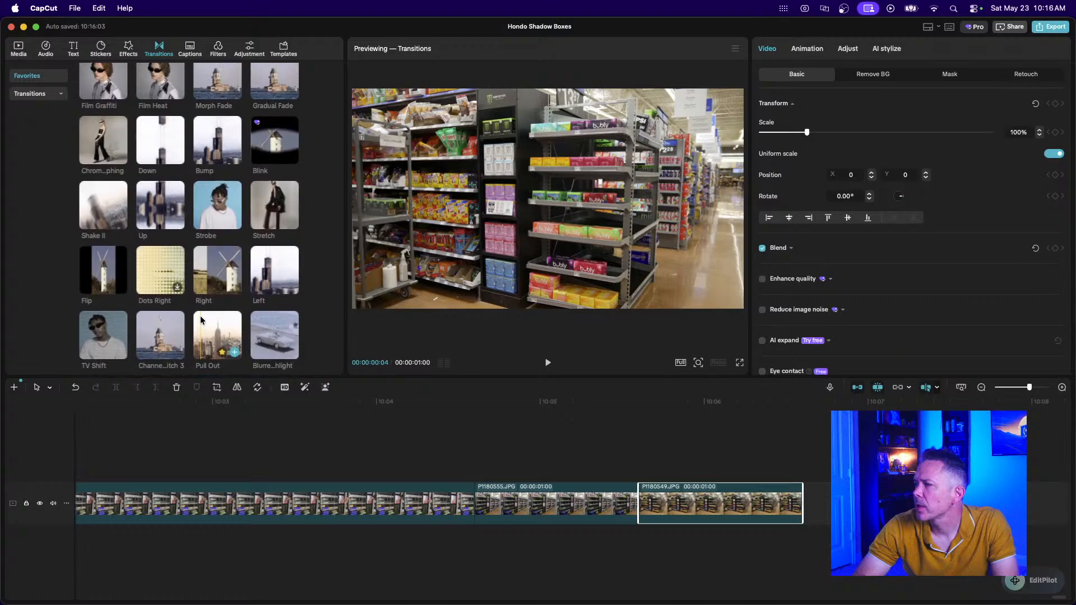
pyautogui.scroll(3, 201, 321)
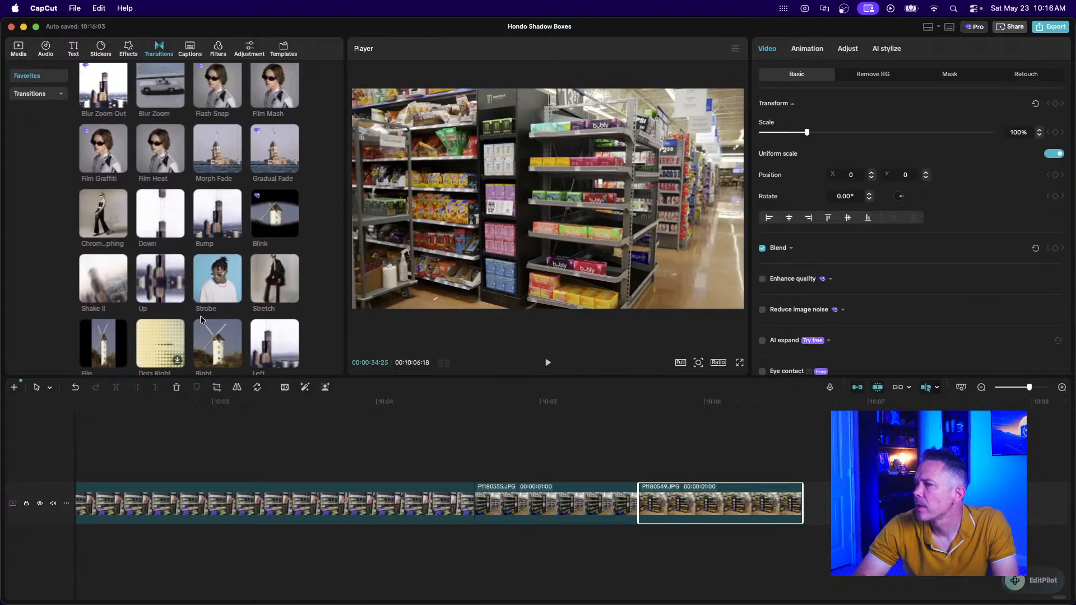
pyautogui.scroll(-2, 201, 321)
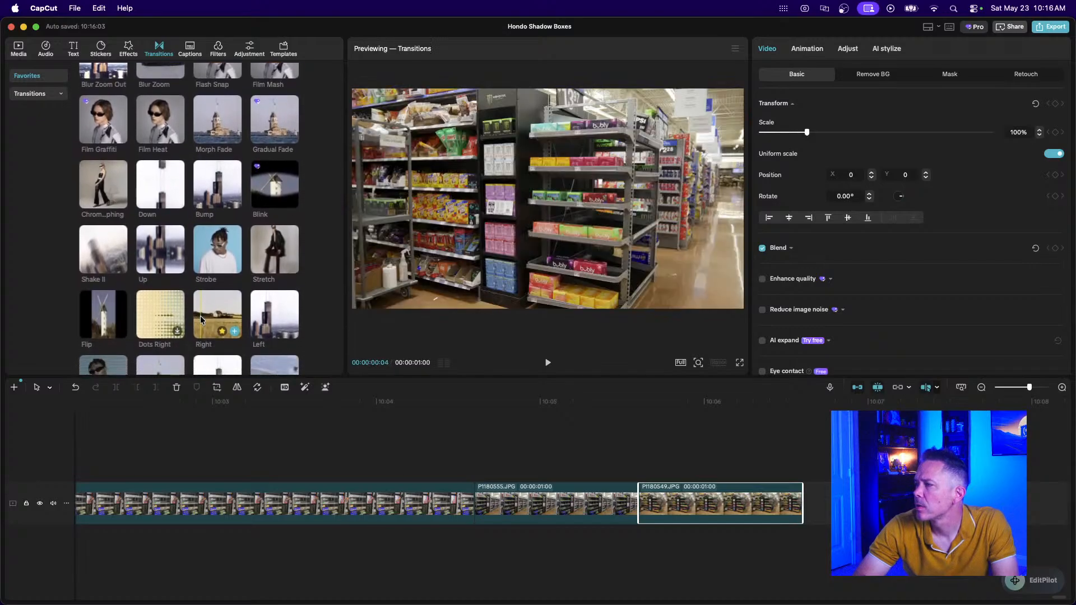
pyautogui.scroll(-3, 201, 320)
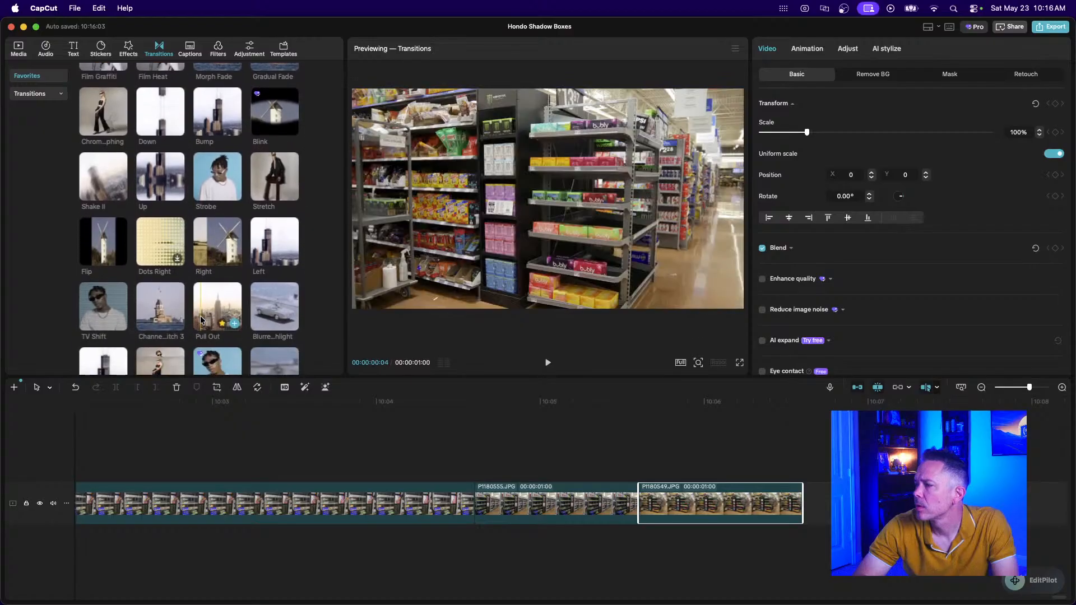
pyautogui.scroll(-2, 200, 320)
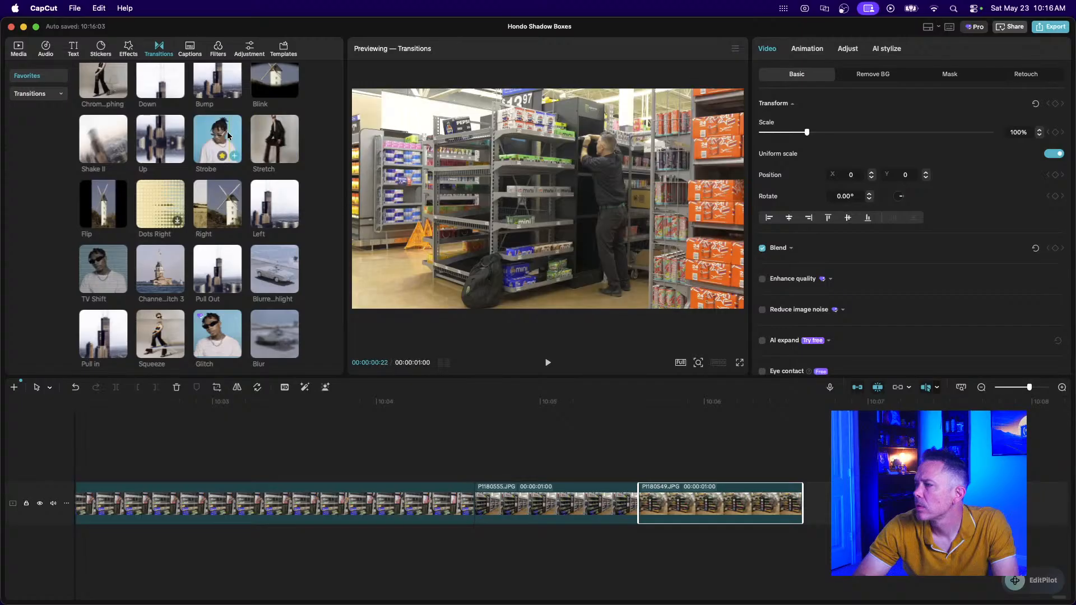
pyautogui.moveTo(193, 230); pyautogui.dragTo(606, 502)
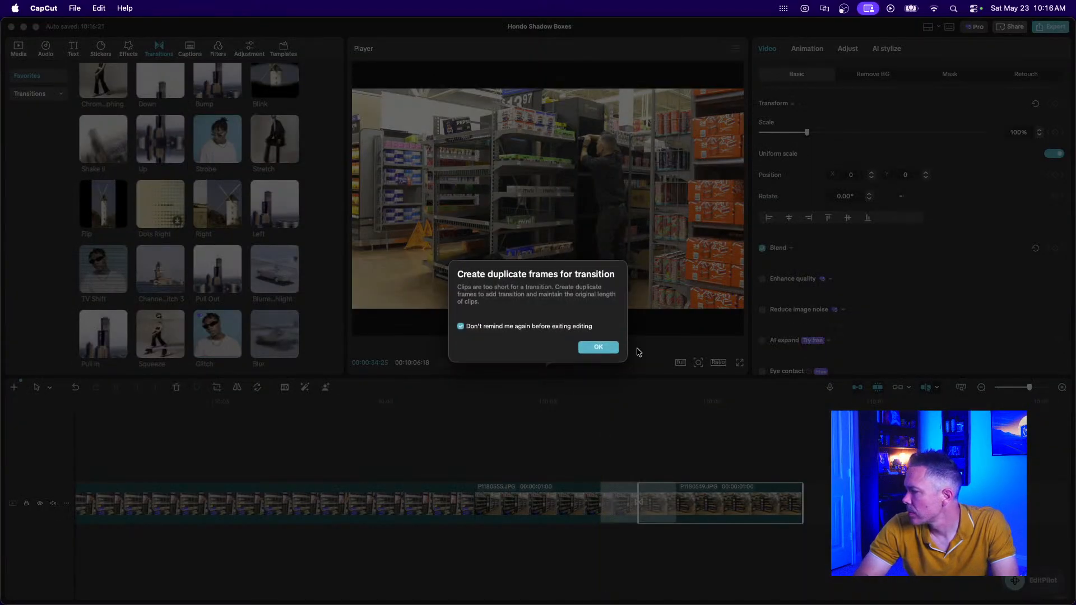
pyautogui.click(605, 348)
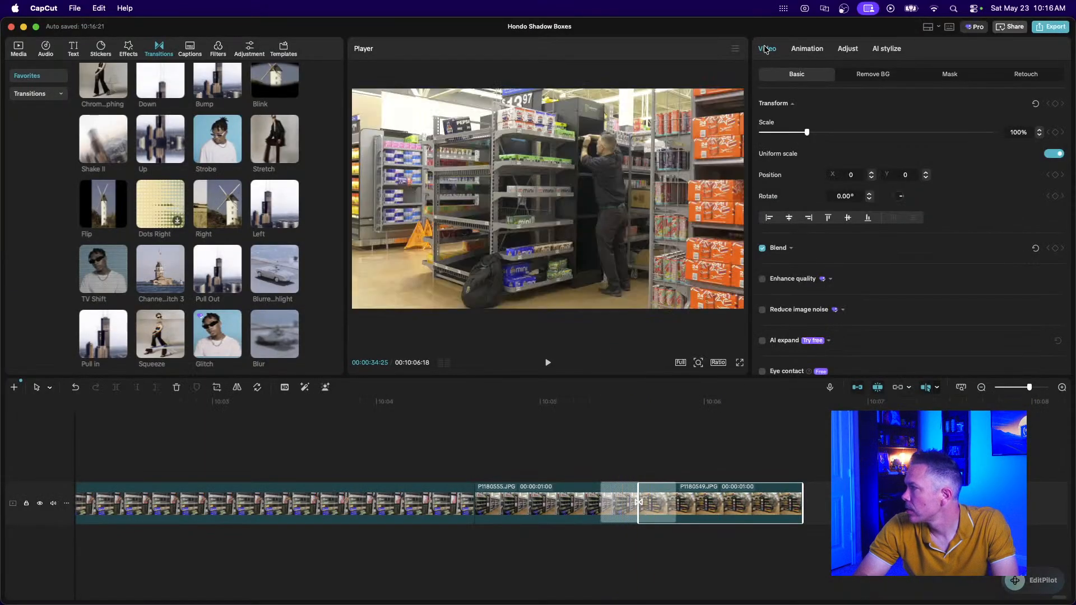
# Inspect the new transition on the P1180555–P1180549 join and play it back.
pyautogui.click(616, 513)
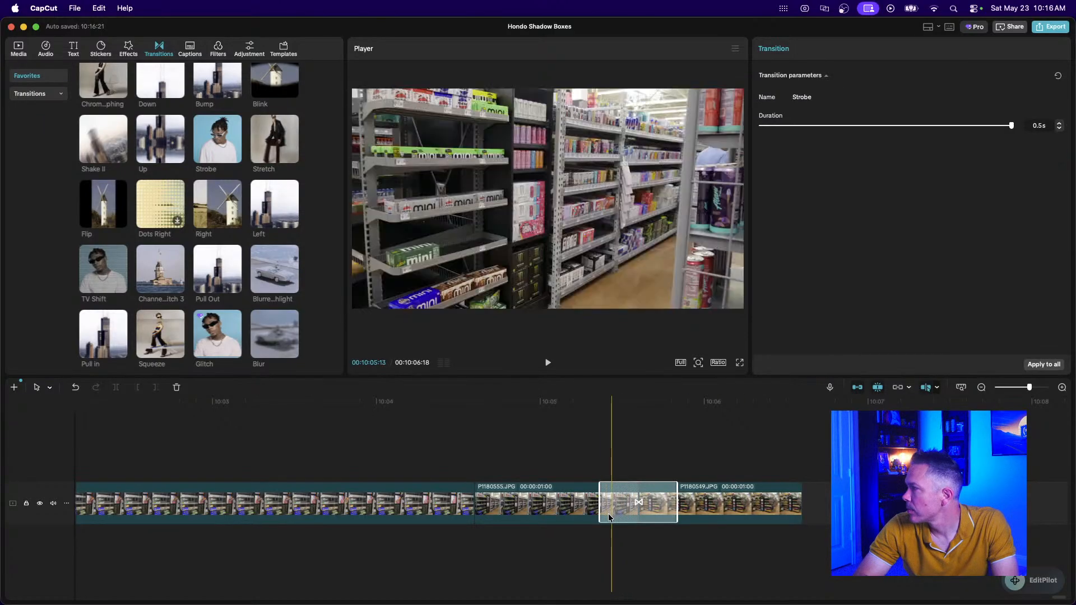
pyautogui.click(467, 479)
pyautogui.press('space')
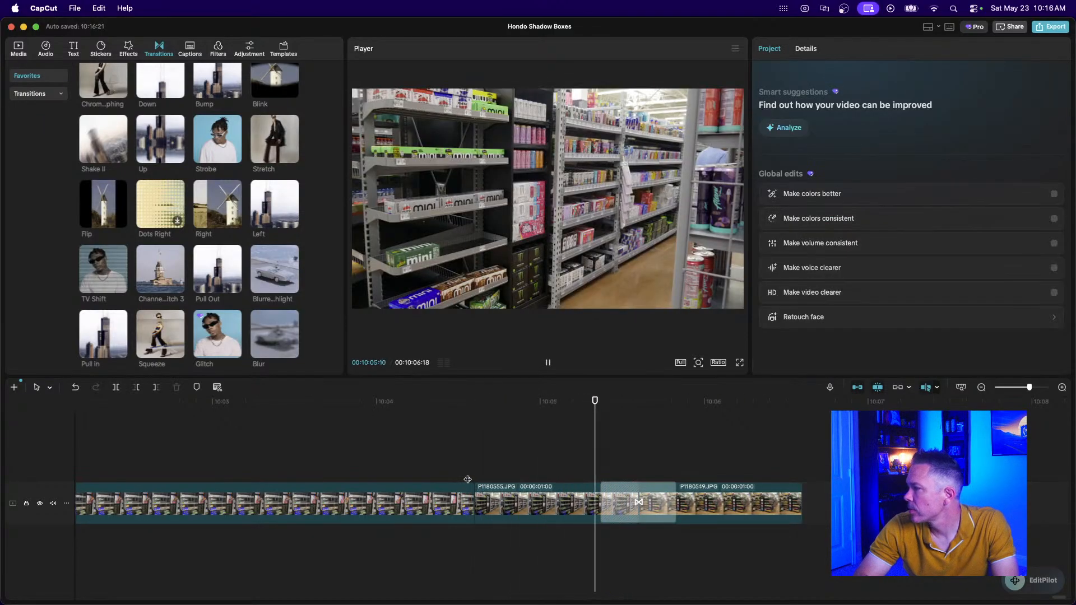
# Scale the P1180549.JPG photo to 134% to fill the frame, then select the final clip.
pyautogui.click(720, 507)
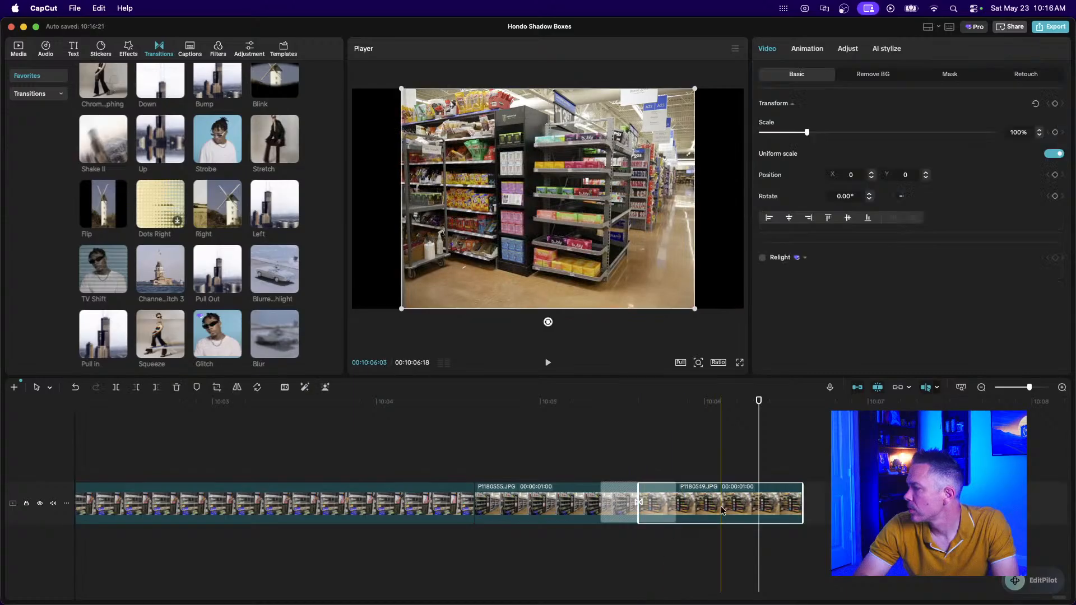
pyautogui.moveTo(697, 309); pyautogui.dragTo(782, 352)
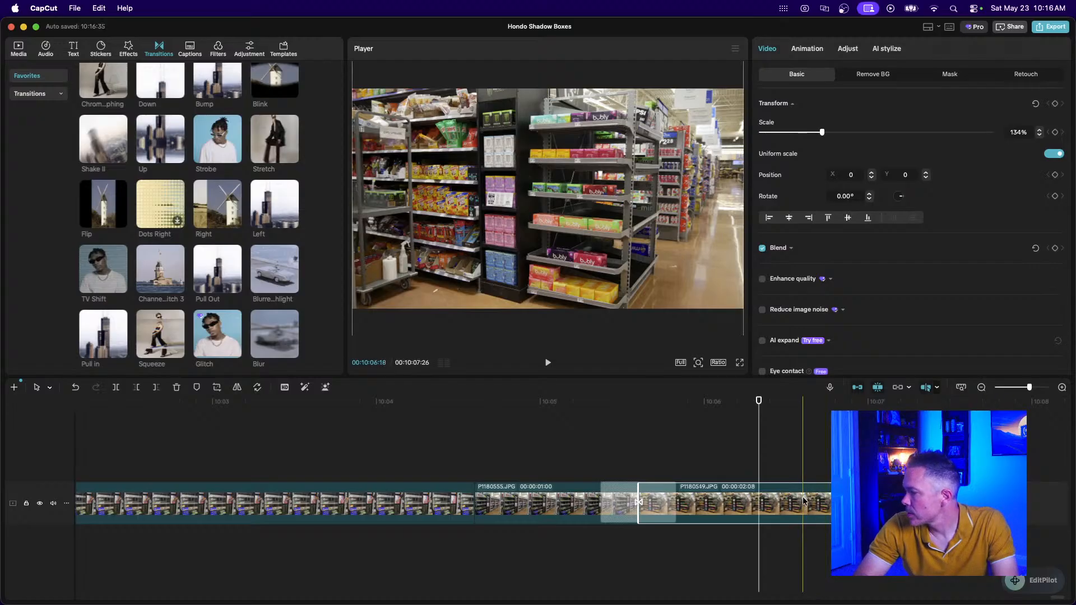
pyautogui.click(807, 502)
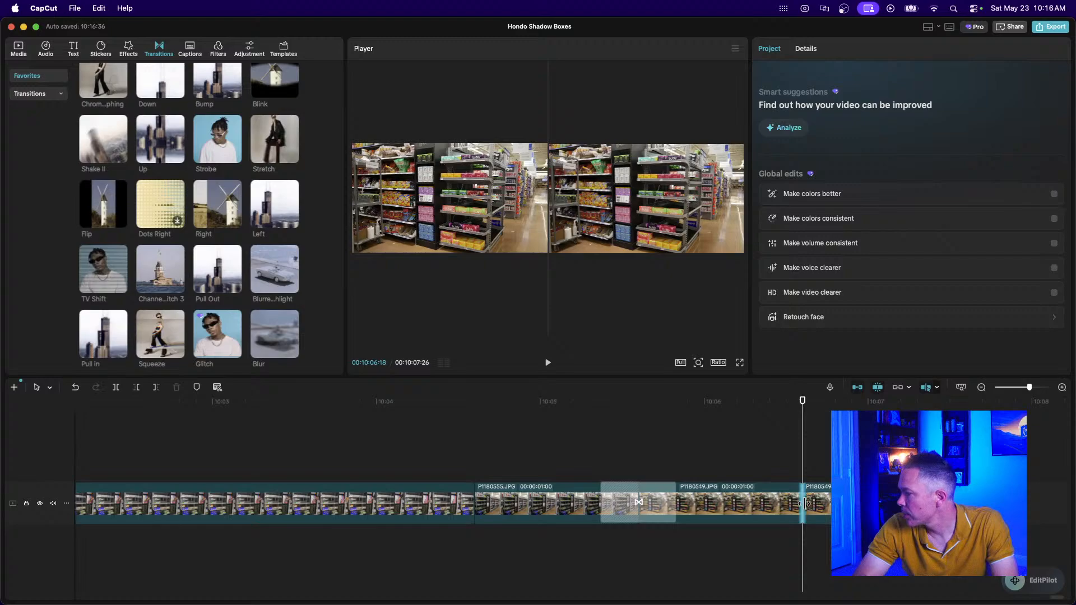
pyautogui.click(808, 502)
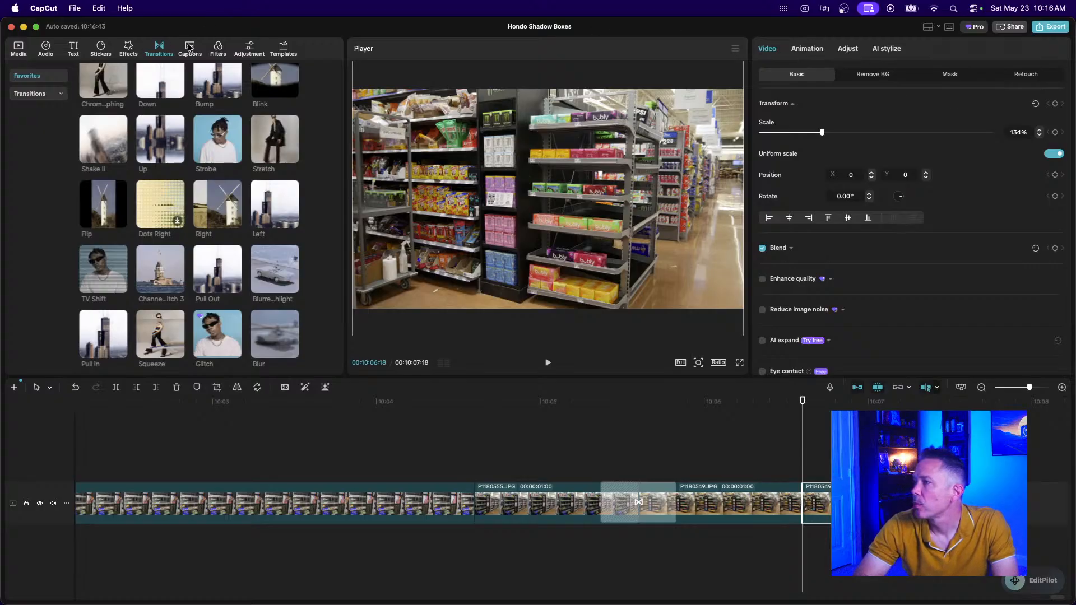
# Apply the Zoom Lens video effect (speed 5, range 10) to the final P1180549 piece.
pyautogui.click(126, 52)
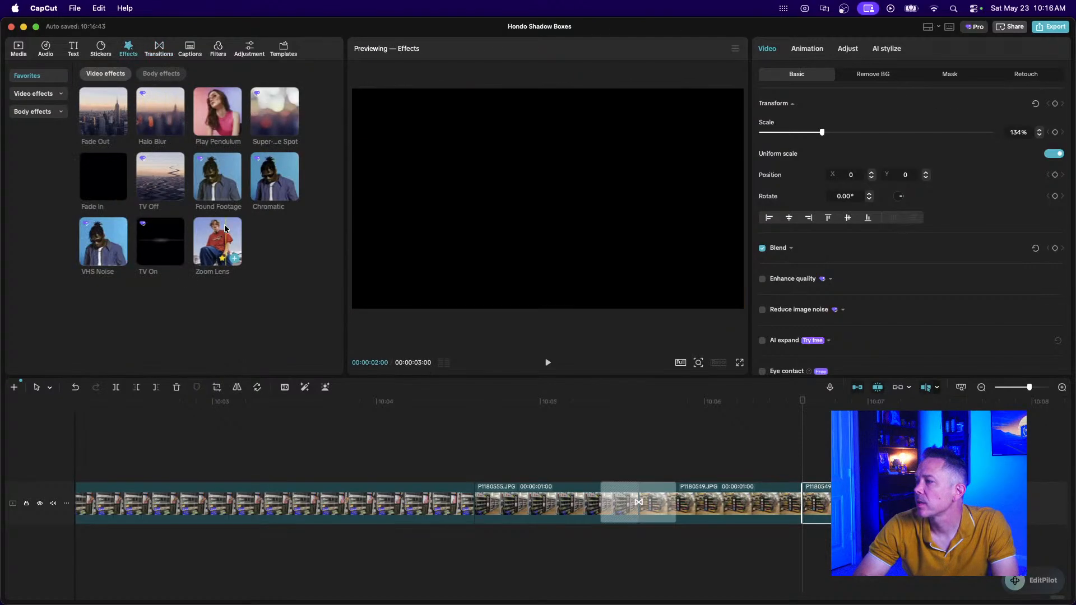
pyautogui.moveTo(217, 247); pyautogui.dragTo(815, 504)
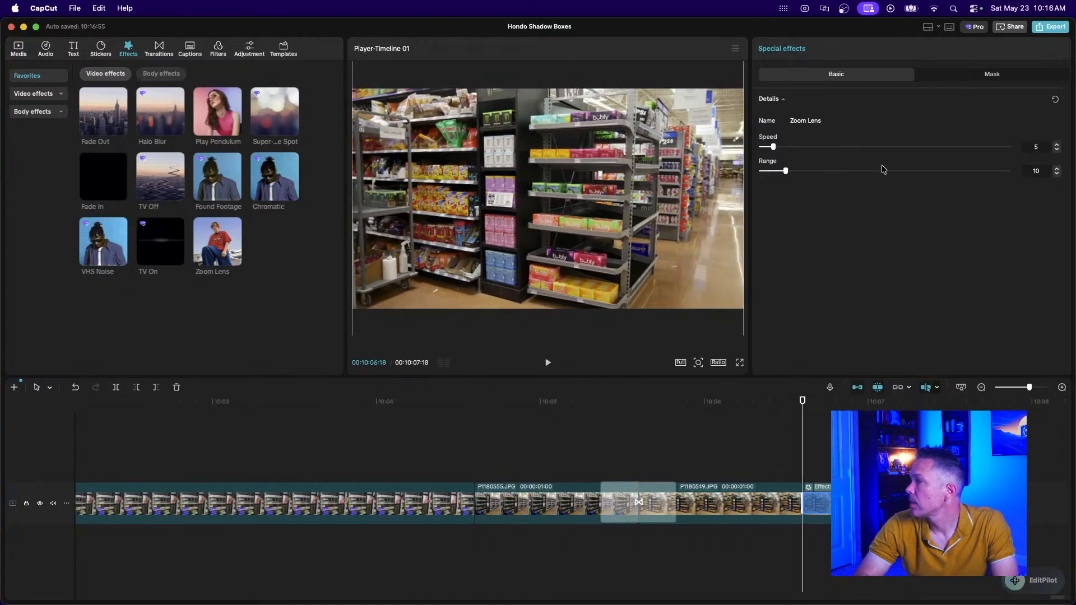
pyautogui.click(852, 440)
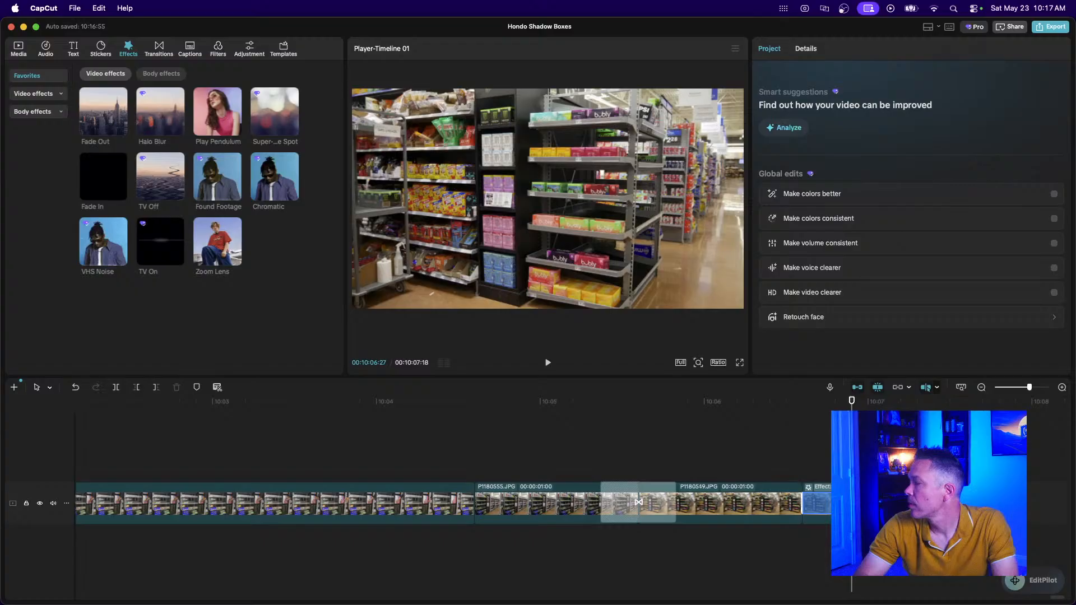
pyautogui.moveTo(865, 503); pyautogui.dragTo(866, 503)
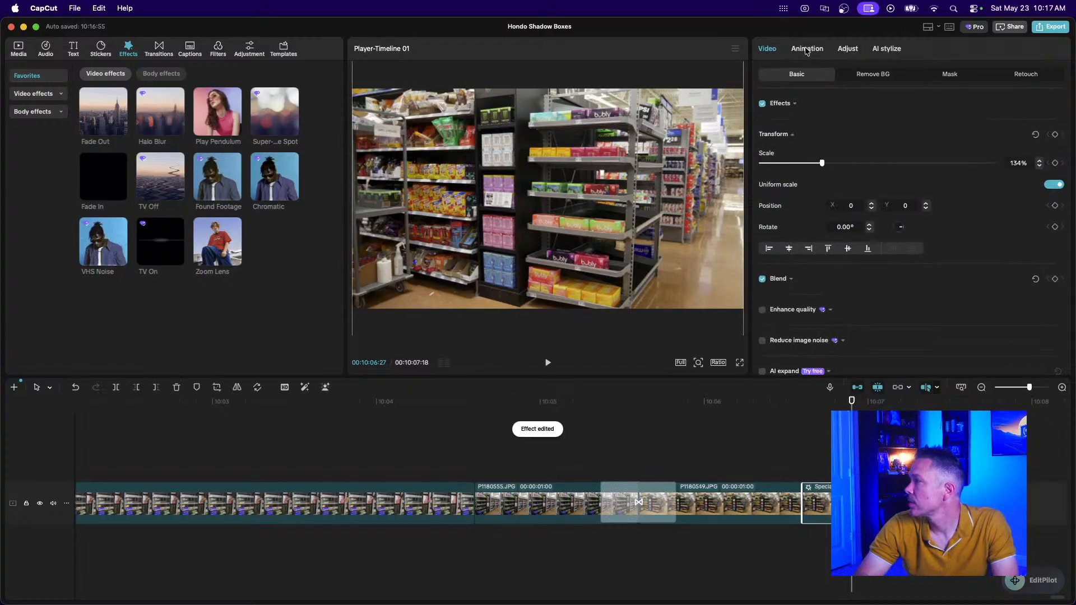
# Give the final P1180549.JPG clip a 0.5-second Fade Out exit animation from Favorites.
pyautogui.click(805, 50)
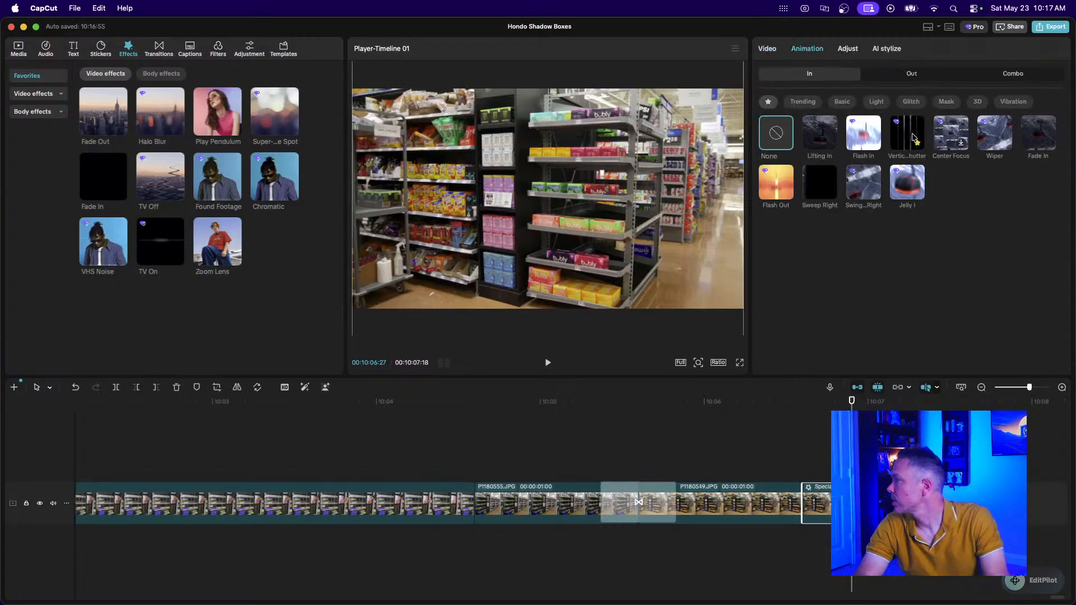
pyautogui.click(913, 74)
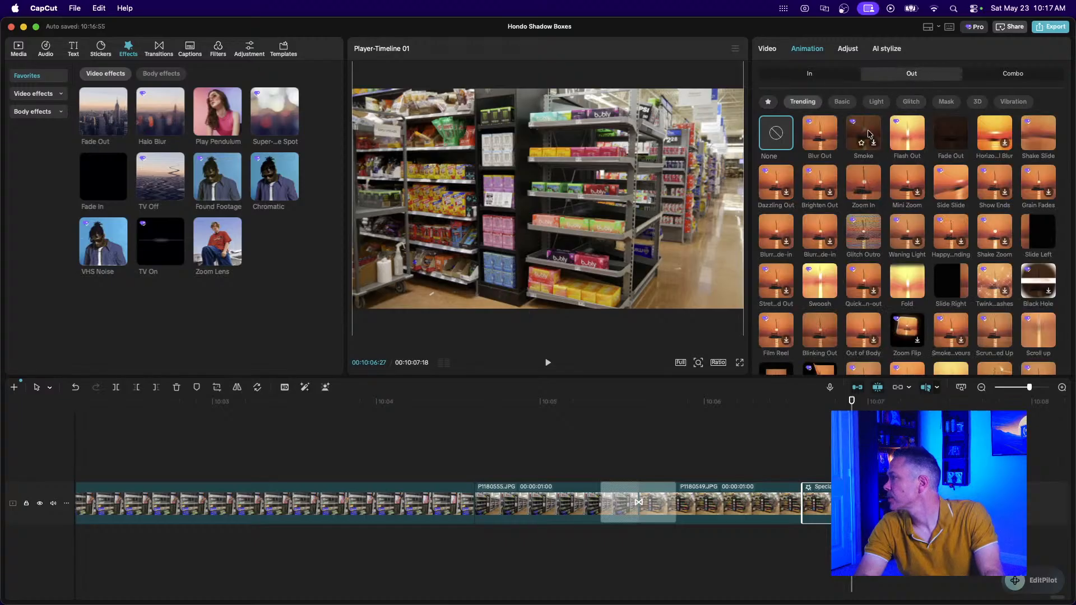
pyautogui.click(768, 102)
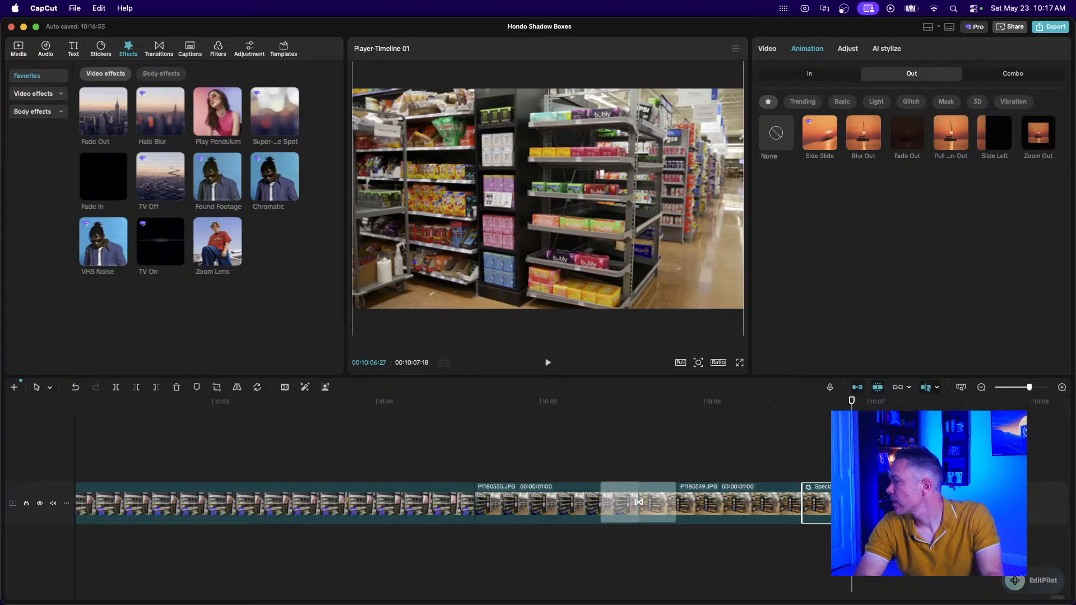
pyautogui.click(921, 156)
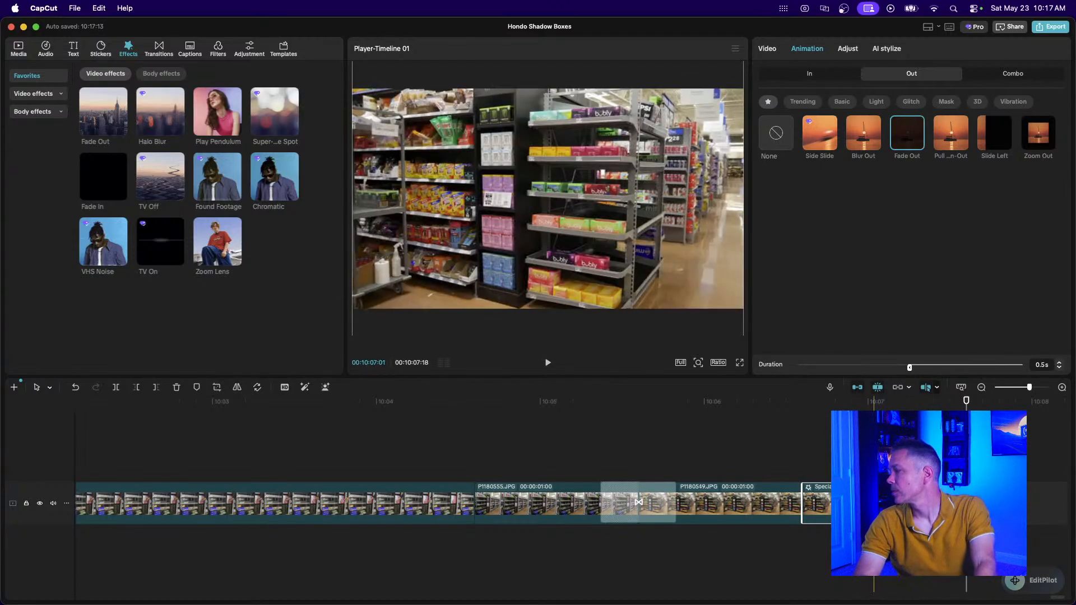
pyautogui.click(982, 388)
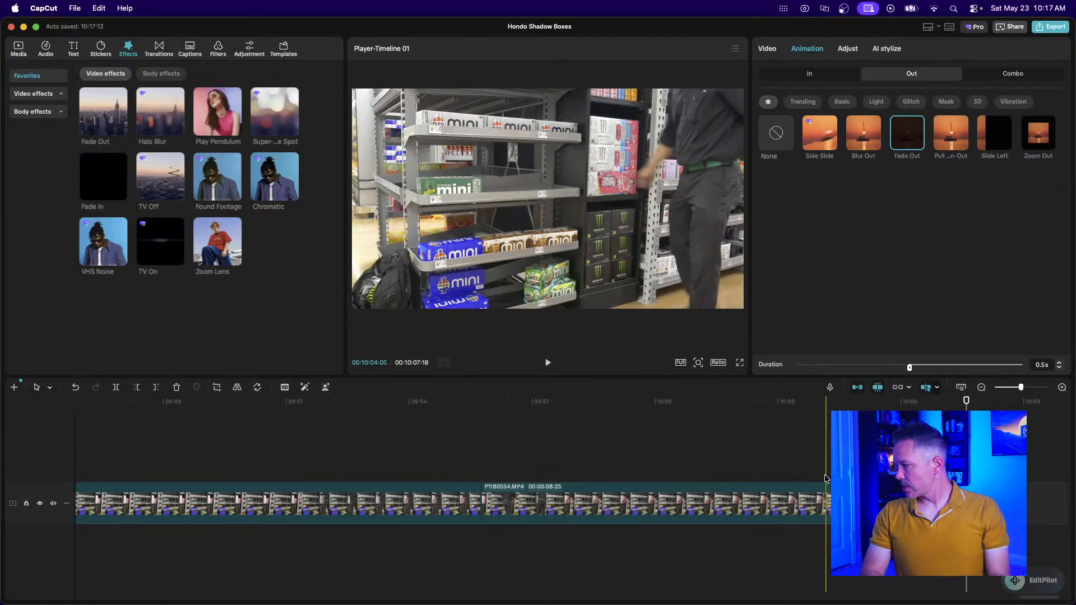
# Zoom the timeline fully out and select the first store clip, P1180552.MP4.
pyautogui.click(981, 387)
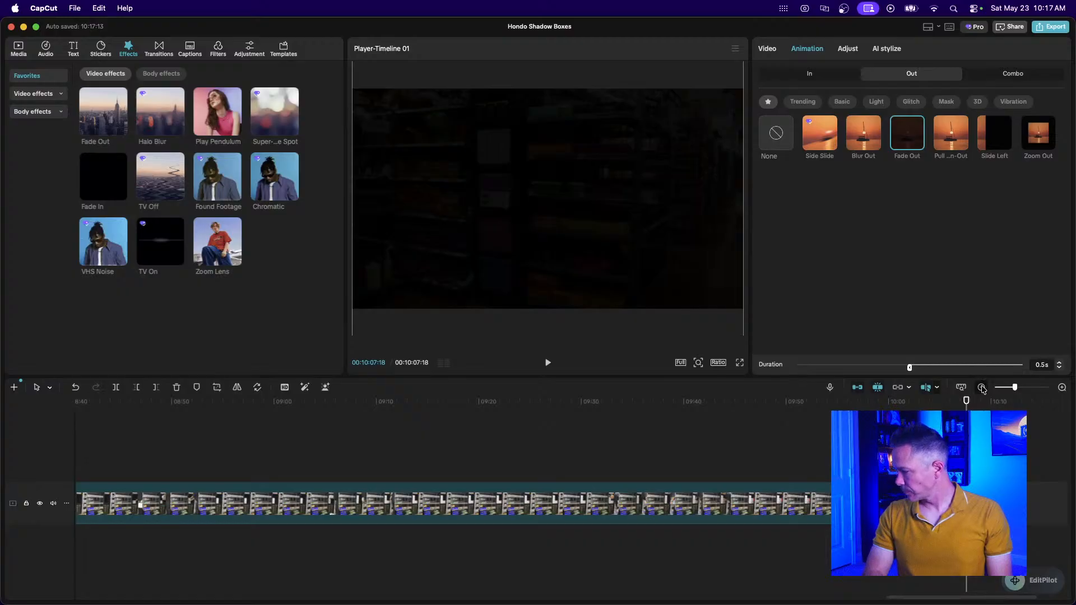
pyautogui.click(982, 387)
pyautogui.click(981, 388)
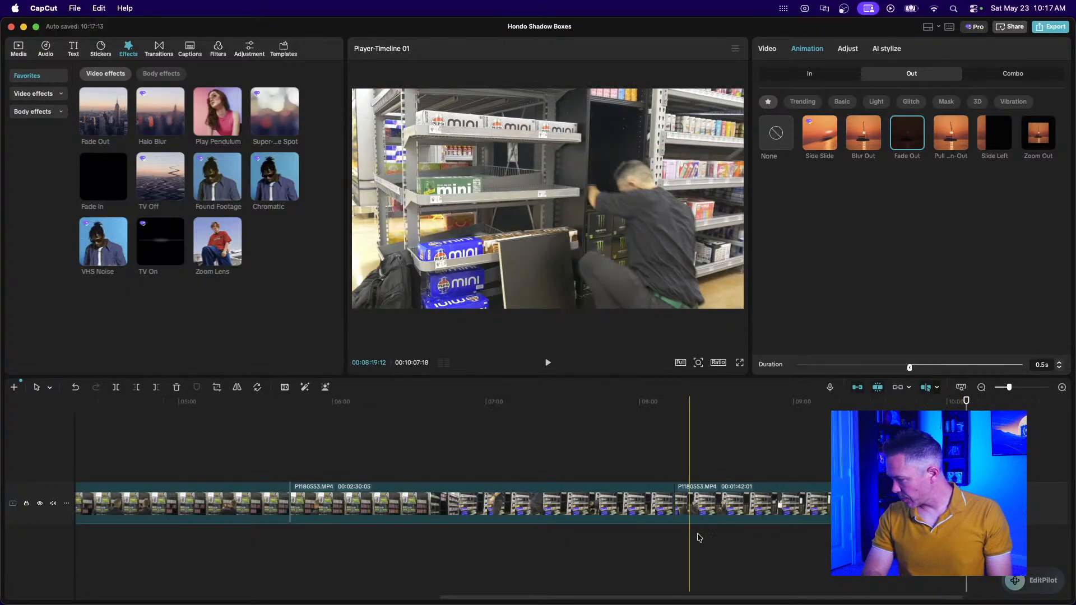
pyautogui.click(981, 387)
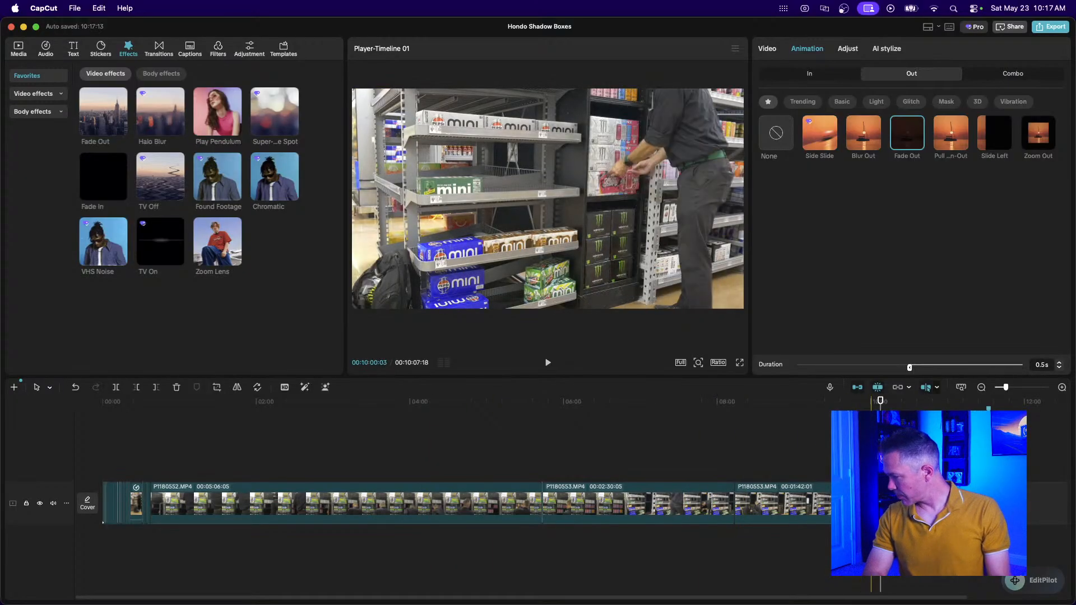
pyautogui.click(870, 448)
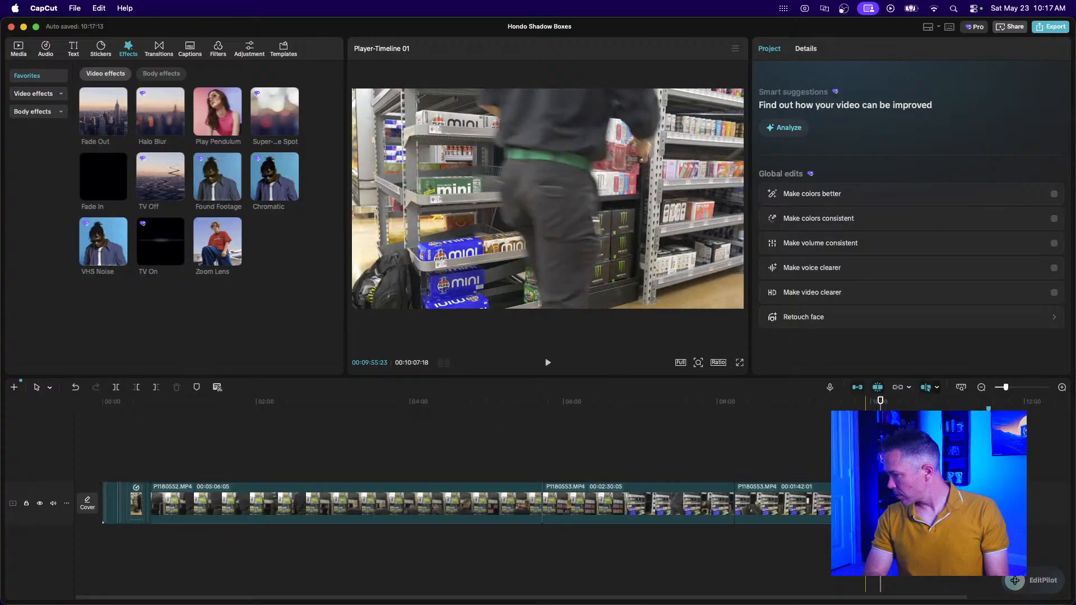
pyautogui.click(482, 490)
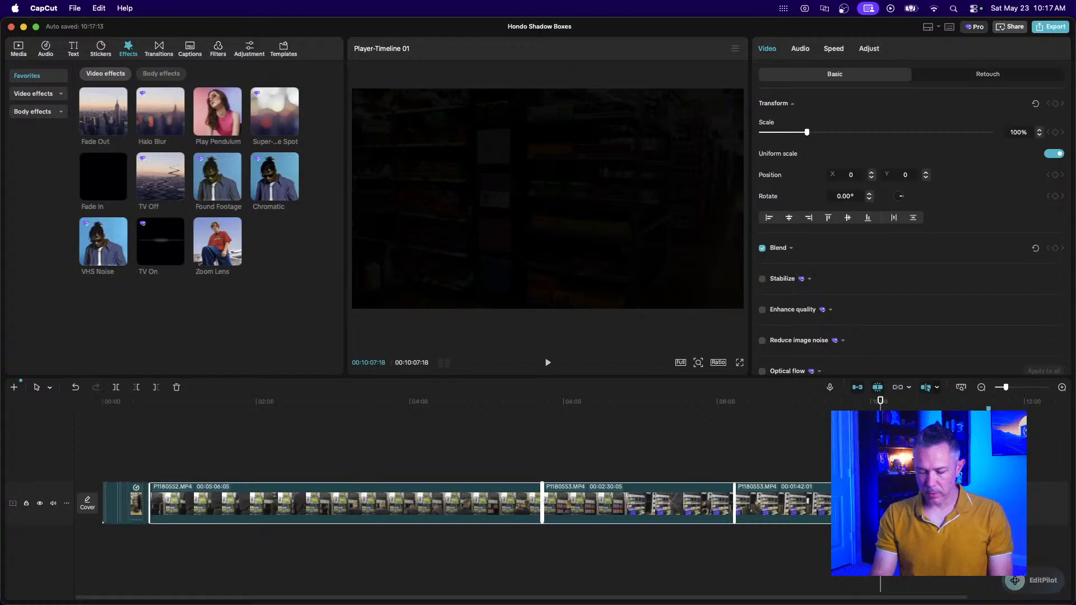
# Marquee-select the clips near the end of the footage back toward P1180552.
pyautogui.press('super+equal')
pyautogui.press('super+equal')
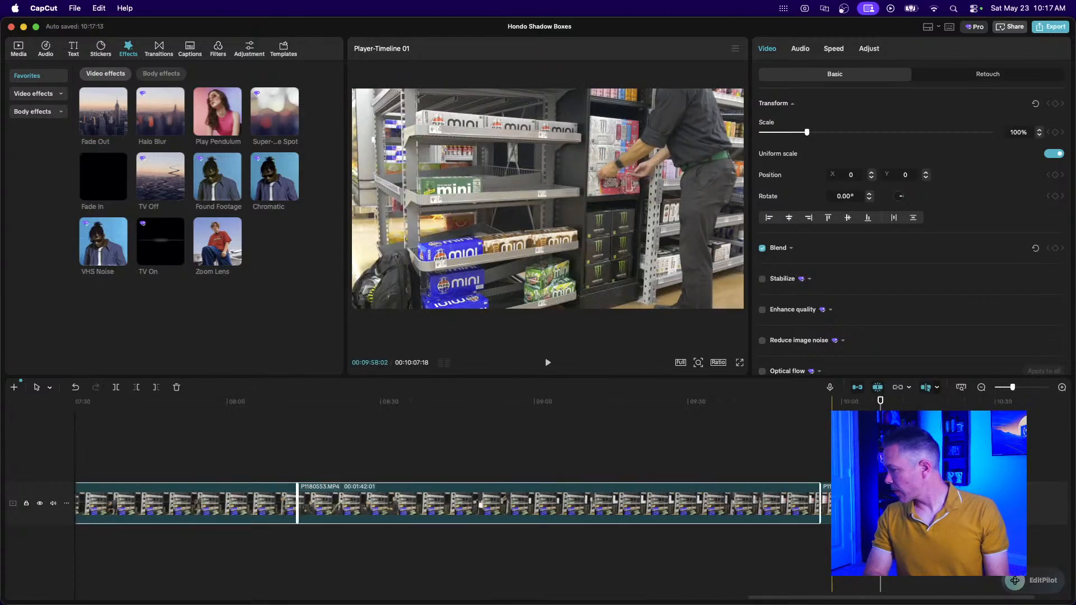
pyautogui.click(831, 461)
pyautogui.moveTo(808, 473); pyautogui.dragTo(328, 494)
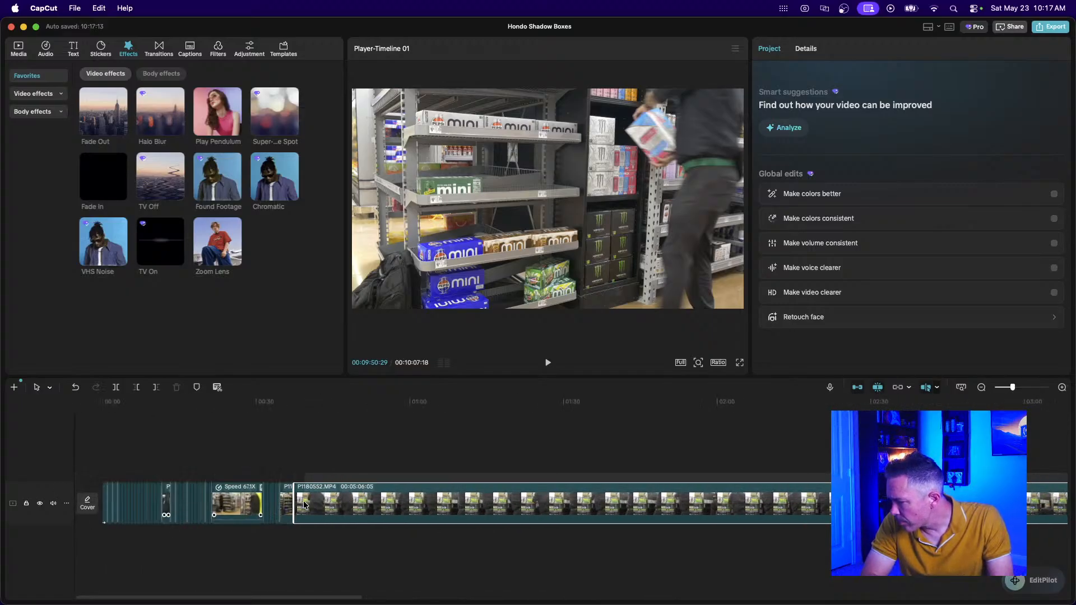
pyautogui.moveTo(290, 502); pyautogui.dragTo(290, 545)
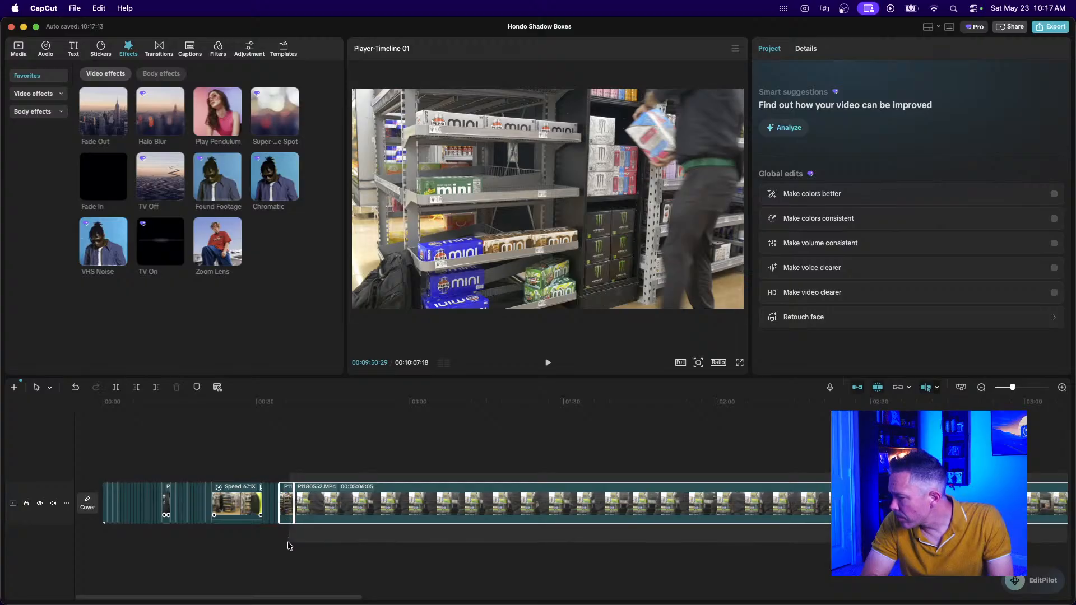
pyautogui.moveTo(289, 545); pyautogui.dragTo(290, 543)
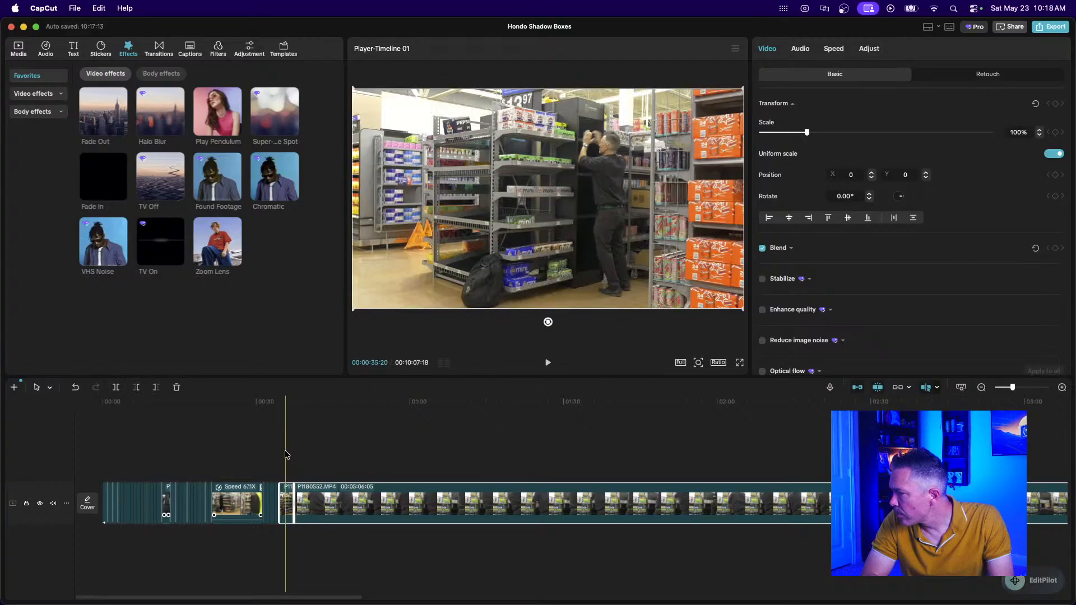
pyautogui.click(463, 455)
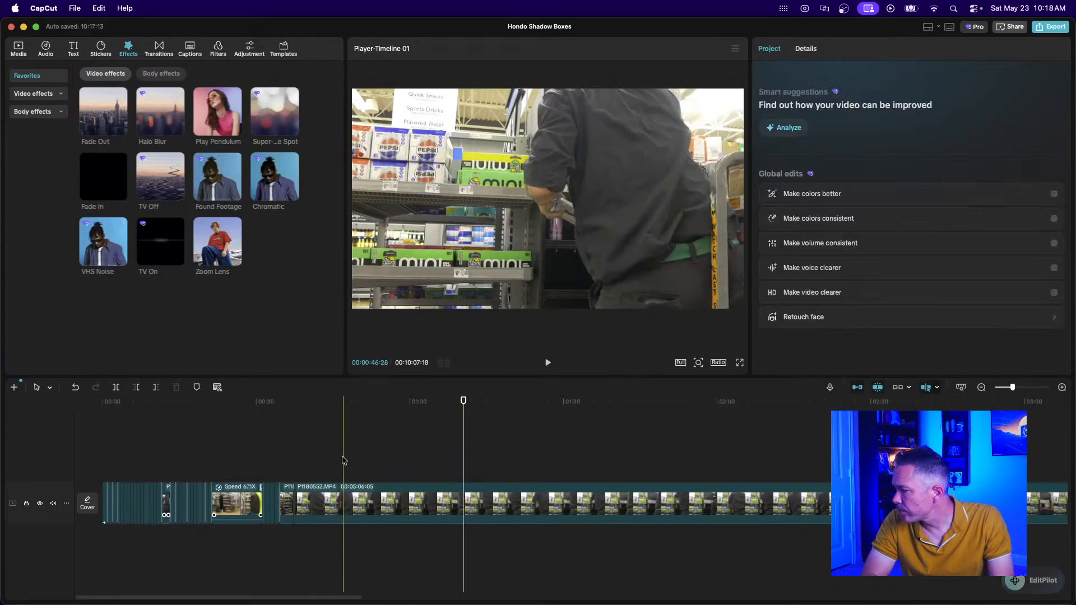
pyautogui.moveTo(333, 446); pyautogui.dragTo(719, 565)
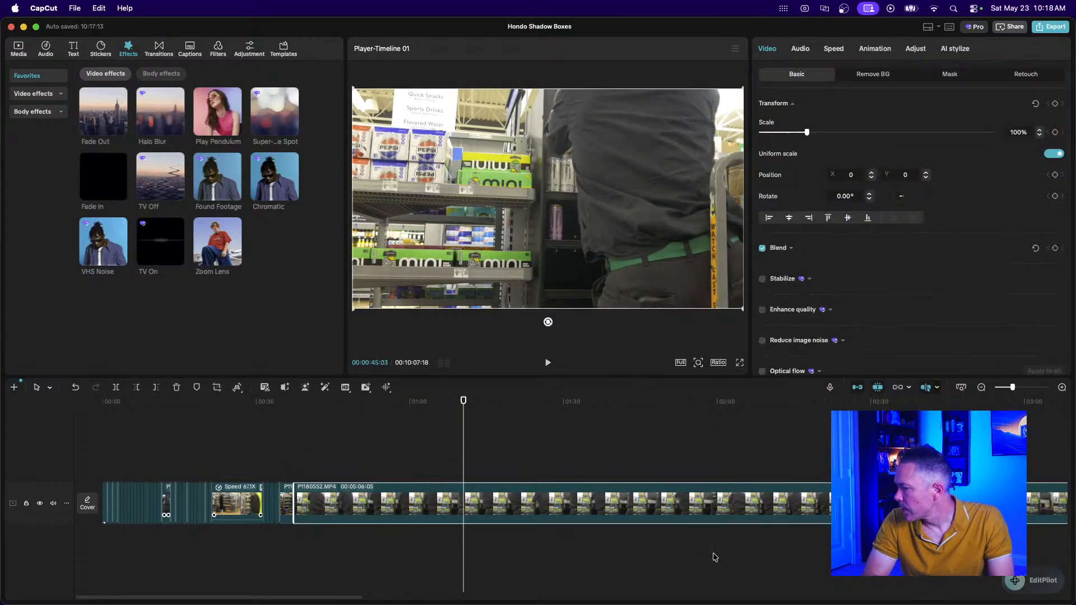
# Reselect the clips from the end back to P1180553, undoing an accidental clip move.
pyautogui.hscroll(15, 714, 557)
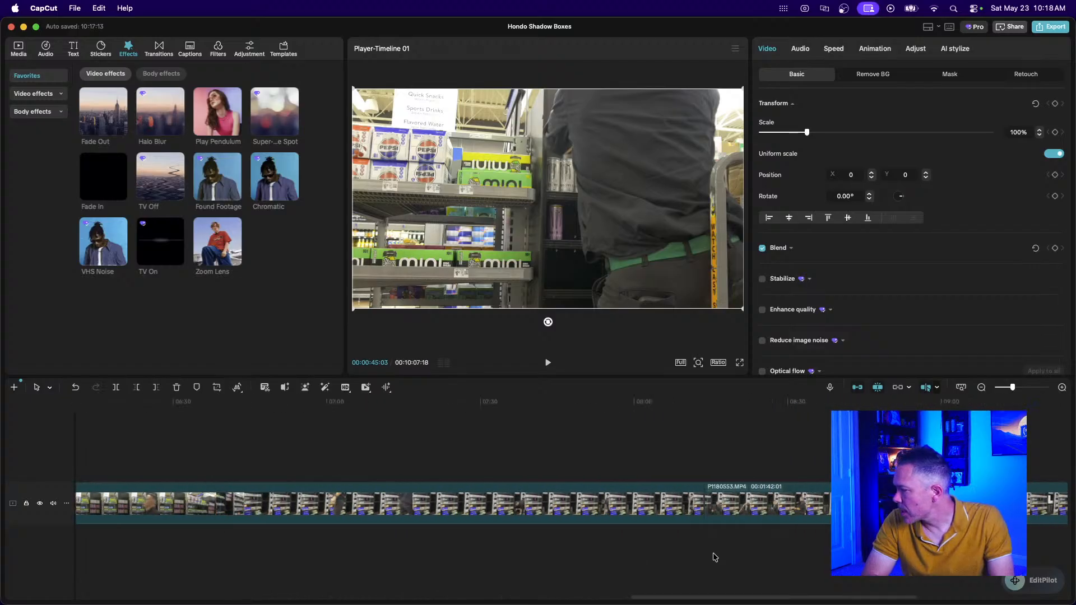
pyautogui.hscroll(5, 714, 557)
pyautogui.click(697, 459)
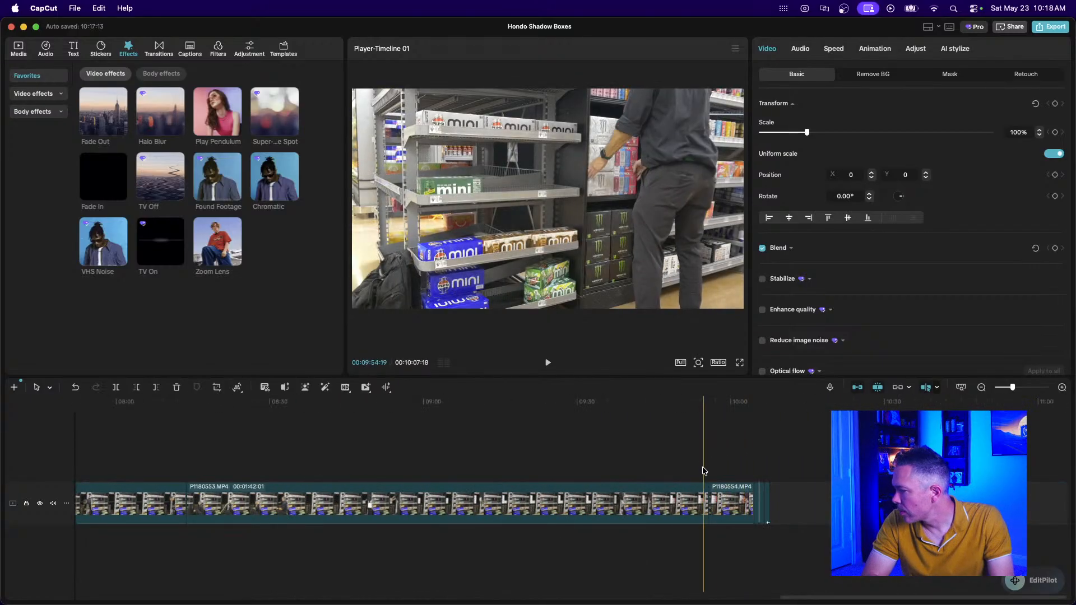
pyautogui.moveTo(697, 458); pyautogui.dragTo(97, 521)
pyautogui.moveTo(169, 515); pyautogui.dragTo(166, 515)
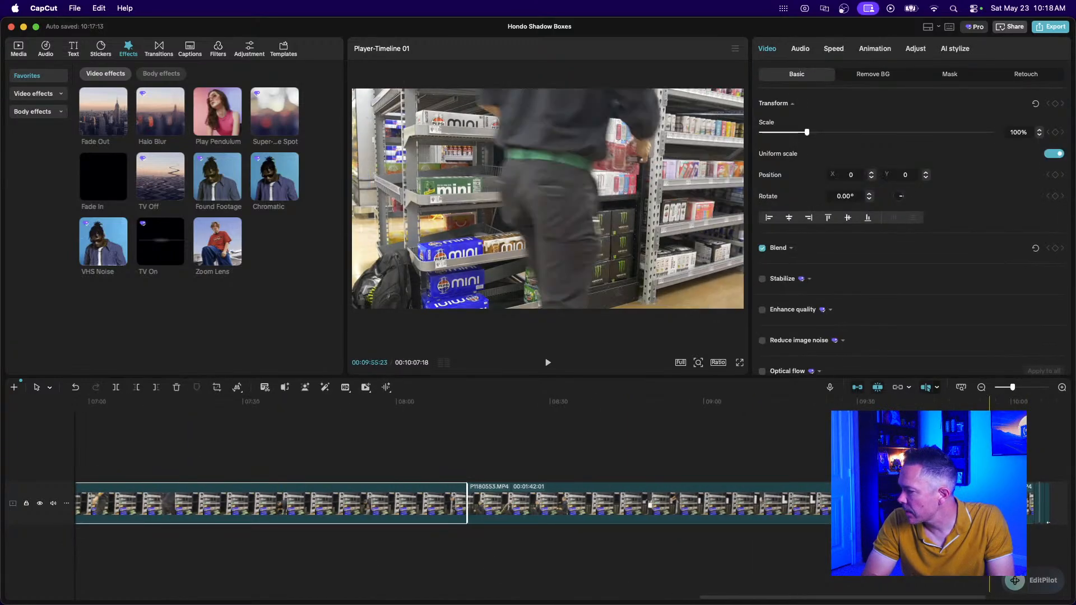
pyautogui.moveTo(919, 458); pyautogui.dragTo(541, 518)
pyautogui.click(671, 455)
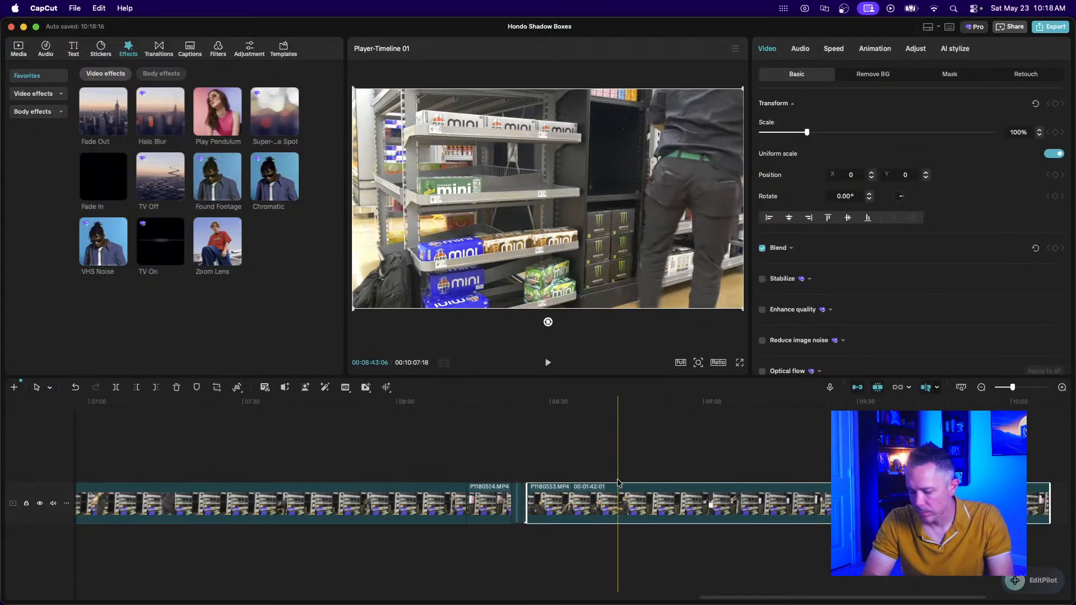
pyautogui.press('super+z')
# Select every clip from the end back to P1180552 and merge them into Compound clip3 (Option+G).
pyautogui.hscroll(5, 672, 455)
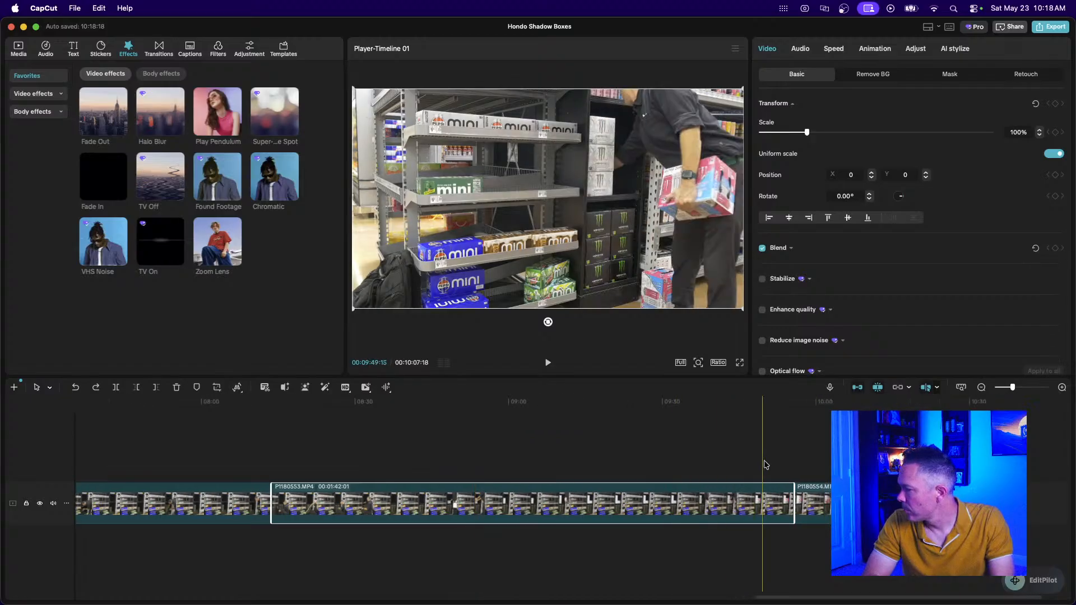
pyautogui.click(724, 460)
pyautogui.moveTo(724, 459); pyautogui.dragTo(171, 508)
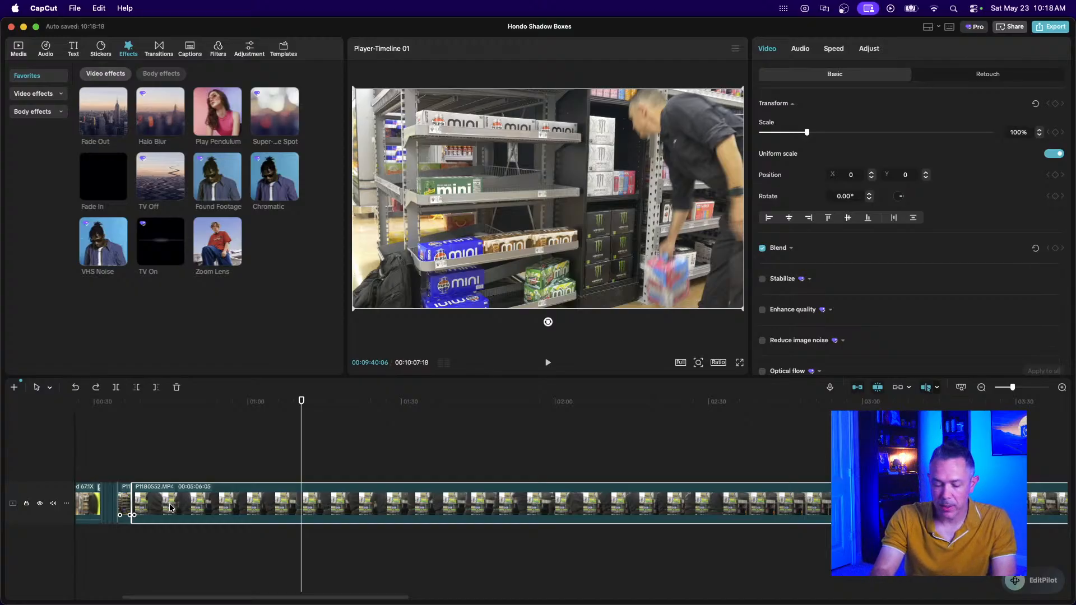
pyautogui.hotkey('alt', 'g')
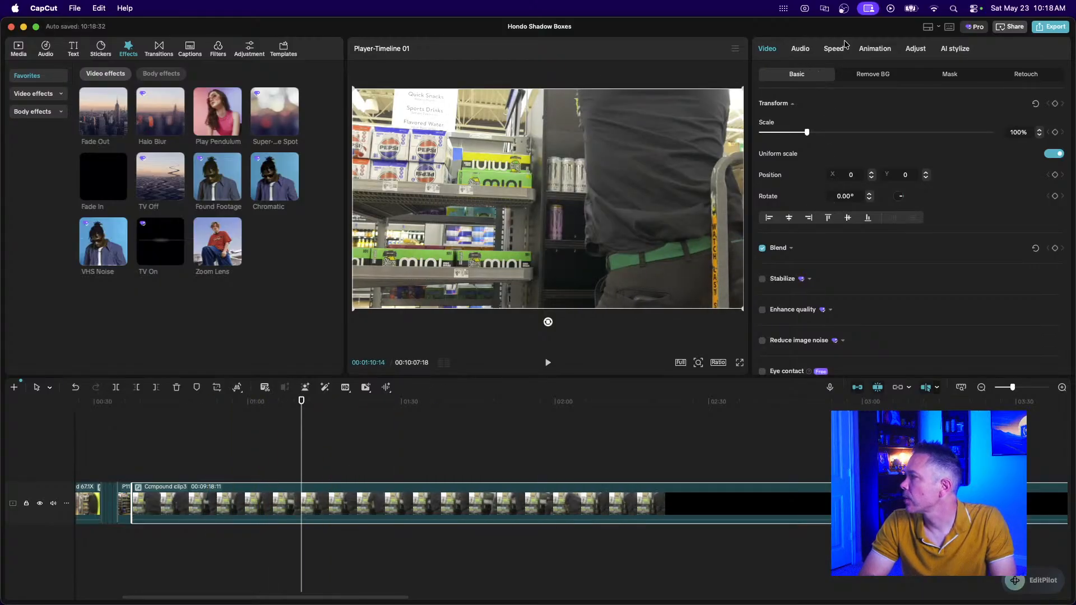
# Set Compound clip3's duration to 10.4s (53.69x) and play the edit from 00:20.
pyautogui.click(835, 50)
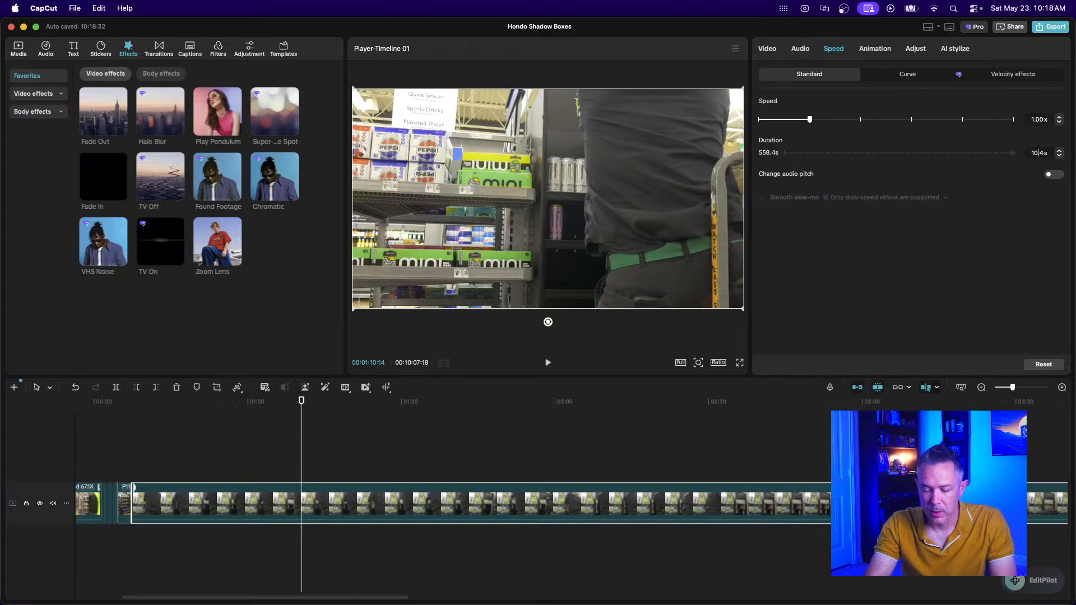
pyautogui.press('Return')
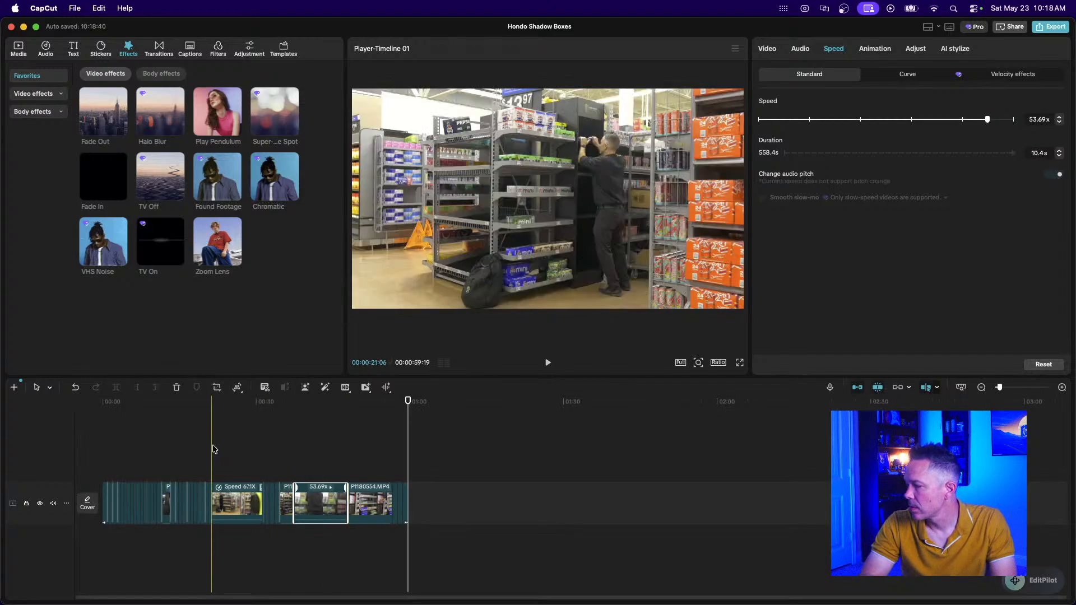
pyautogui.click(204, 453)
pyautogui.press('space')
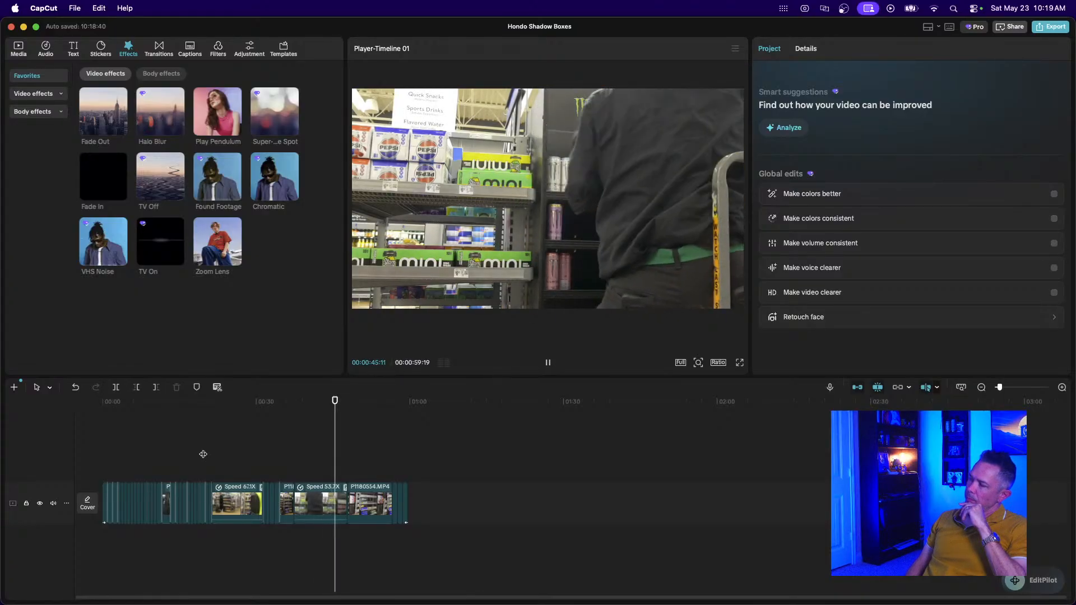
# Shorten the P1180549.JPG clip to 18 frames.
pyautogui.press('space')
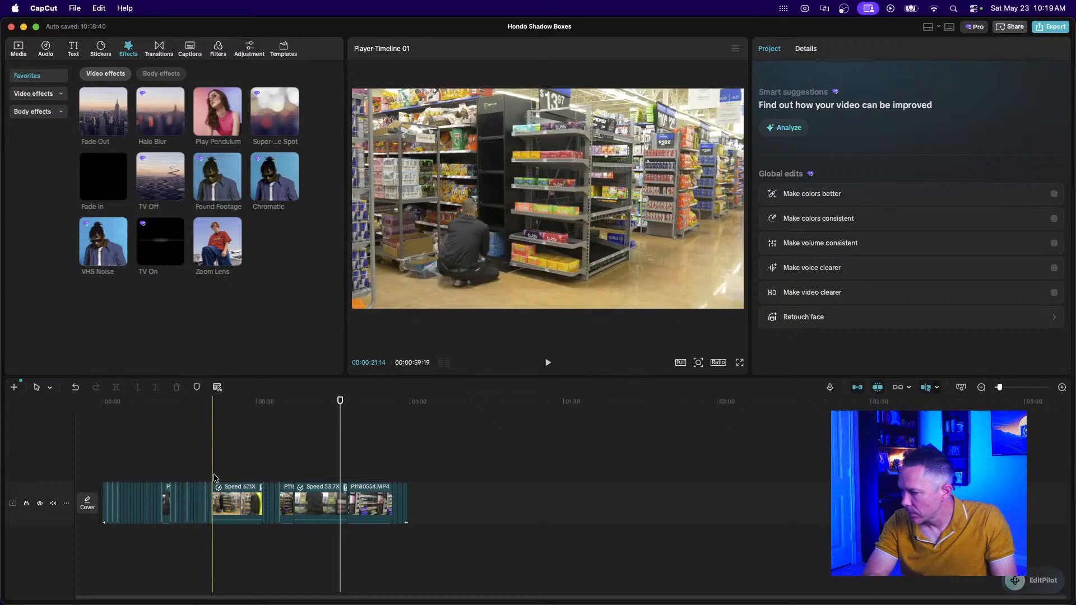
pyautogui.click(205, 472)
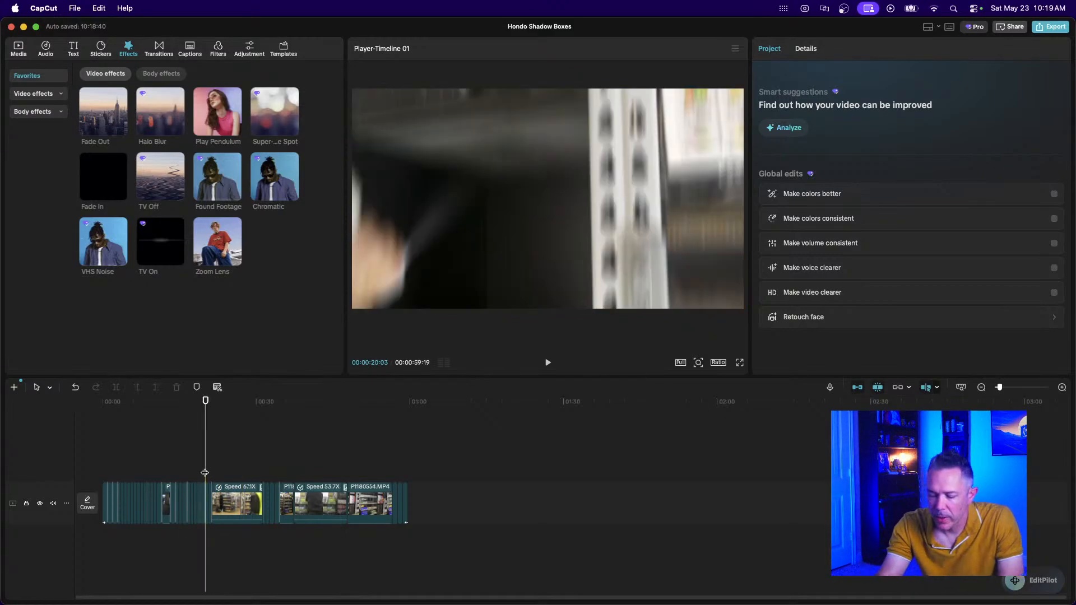
pyautogui.scroll(10, 205, 472)
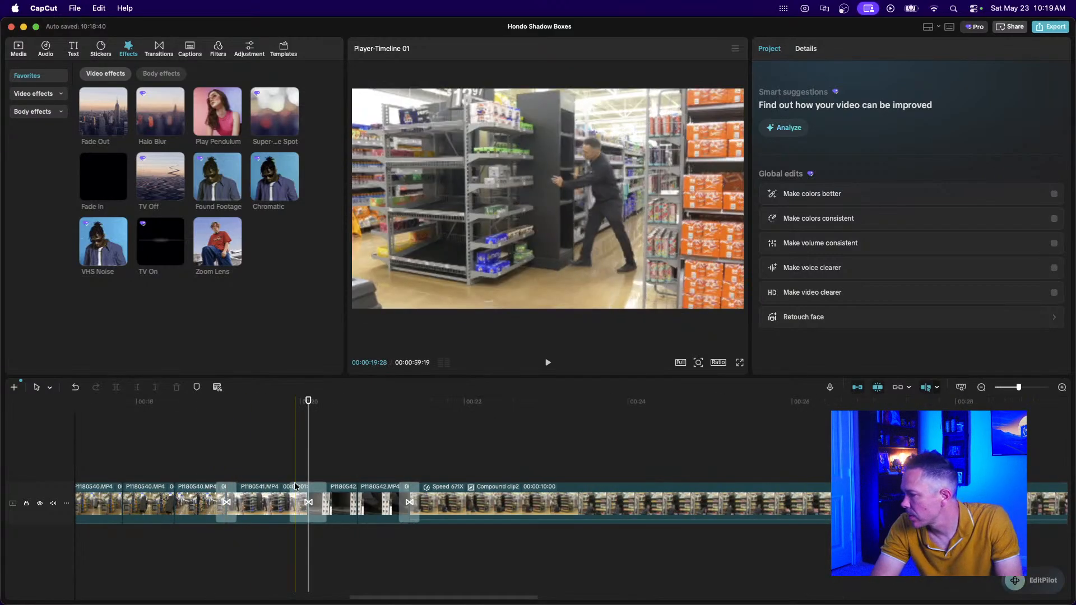
pyautogui.hscroll(10, 486, 504)
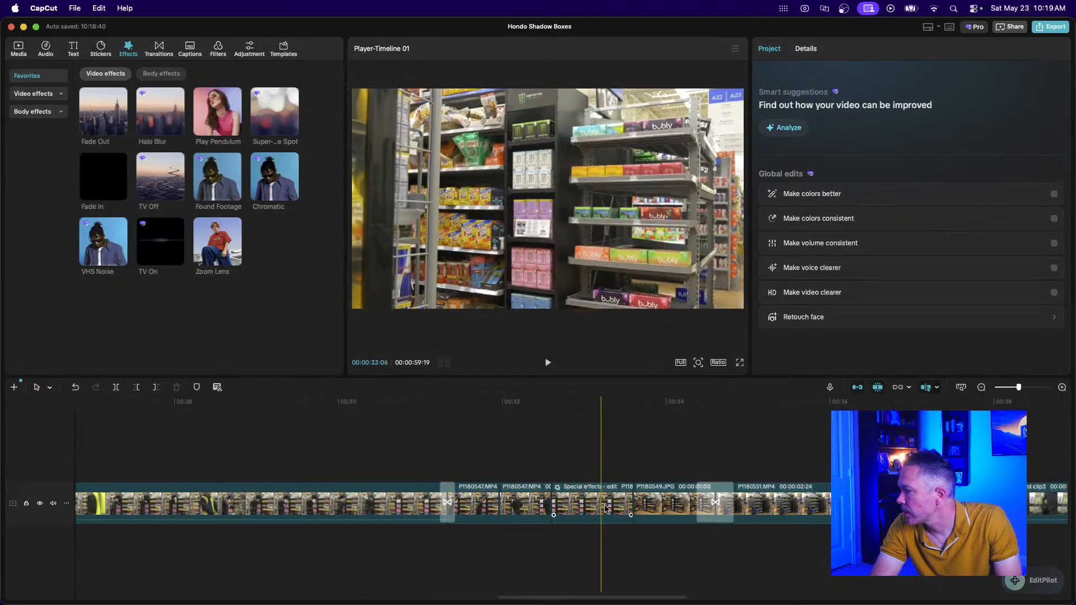
pyautogui.click(660, 506)
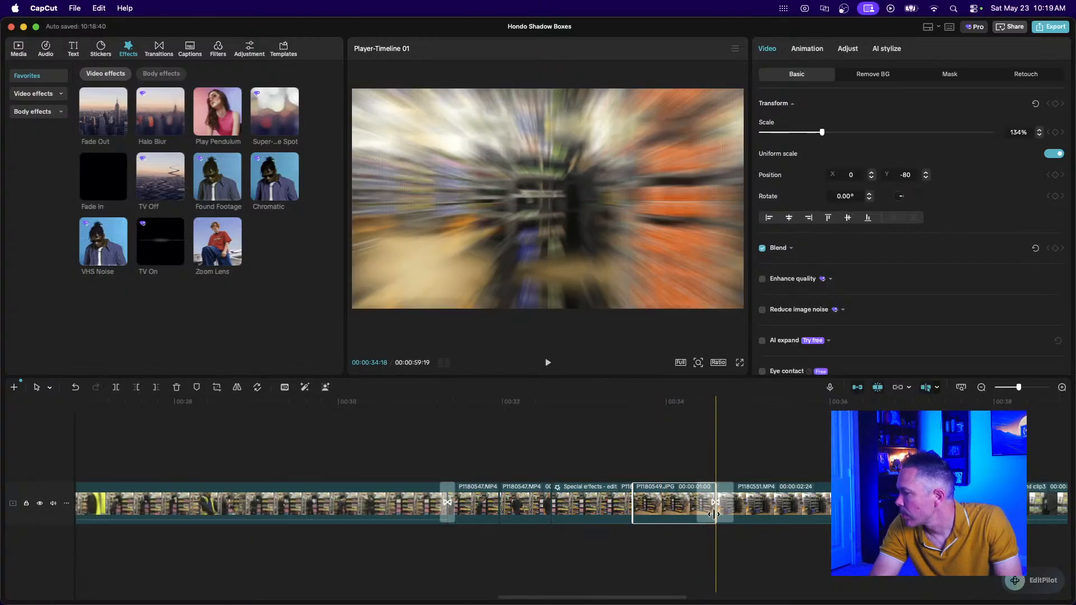
pyautogui.moveTo(714, 513); pyautogui.dragTo(694, 514)
pyautogui.scroll(2, 691, 515)
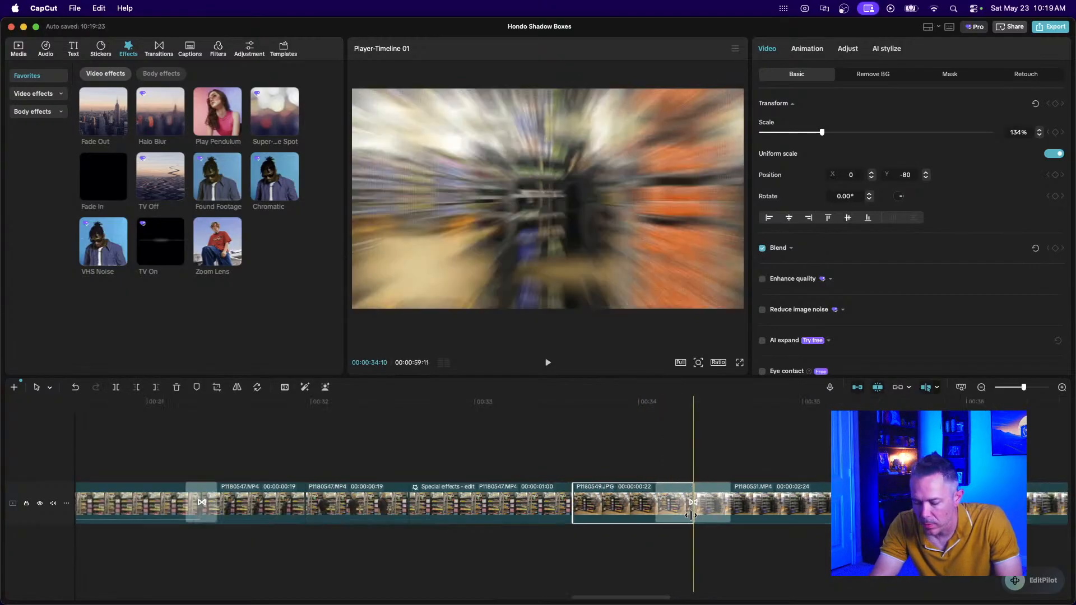
pyautogui.scroll(2, 691, 515)
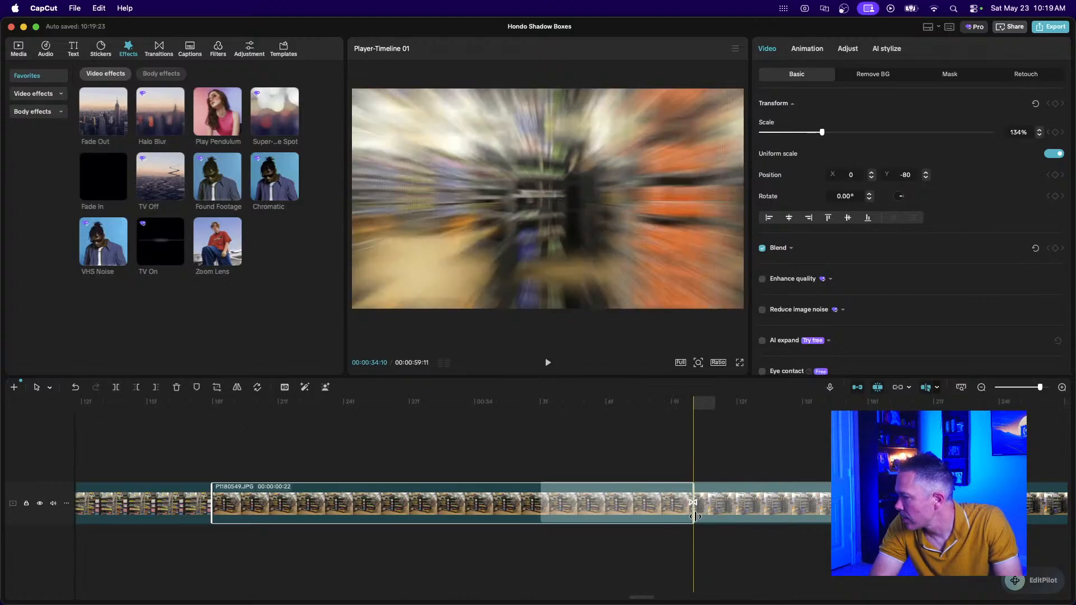
pyautogui.moveTo(692, 516); pyautogui.dragTo(605, 516)
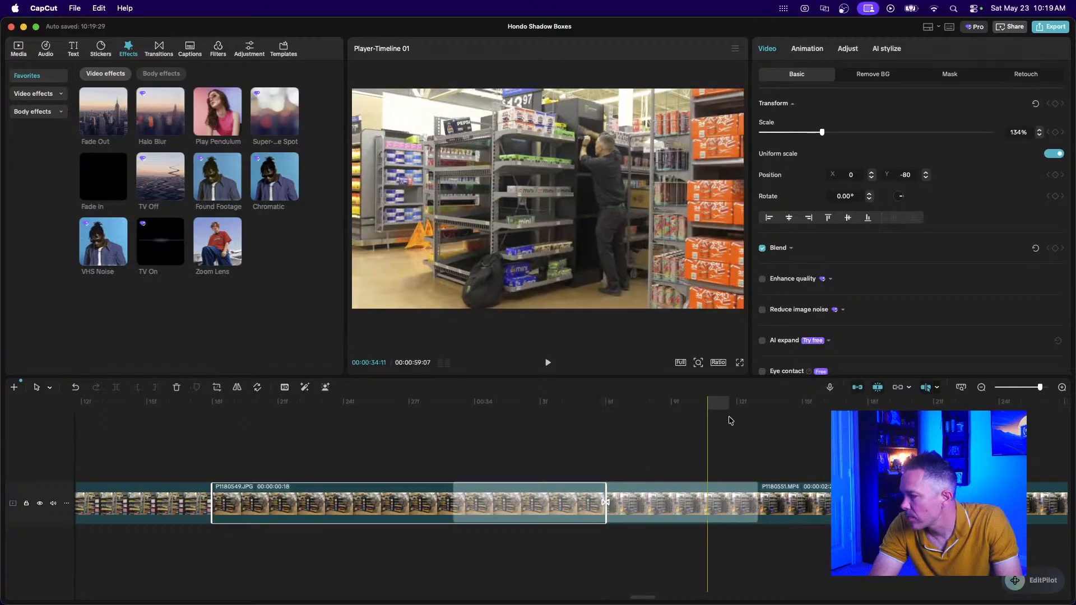
# Zoom the timeline back out and play the edit from around 00:31.
pyautogui.click(981, 387)
pyautogui.click(981, 387)
pyautogui.click(981, 387)
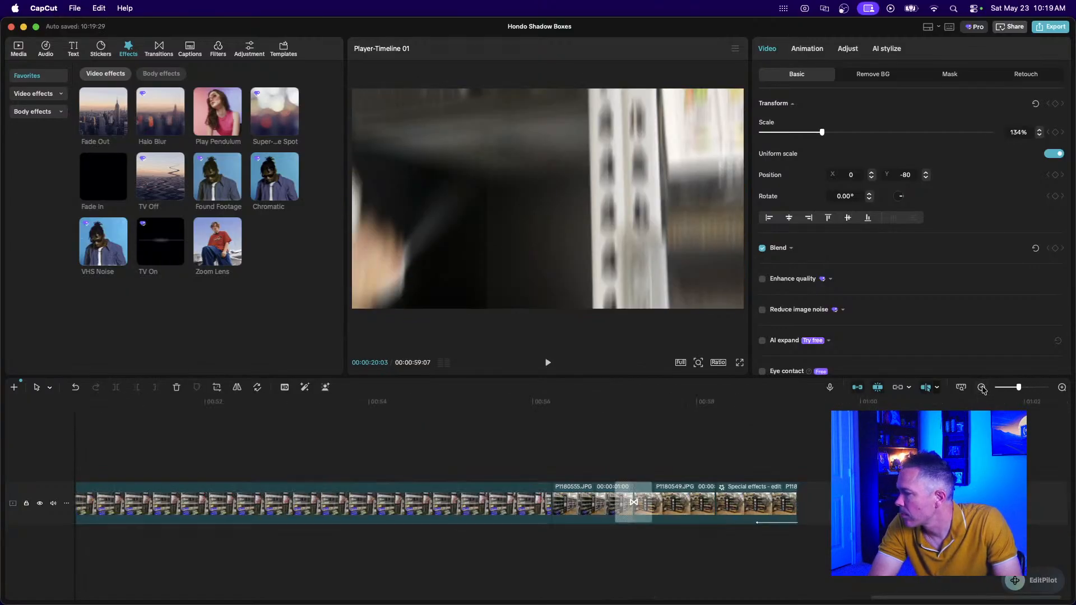
pyautogui.hscroll(-3, 334, 437)
pyautogui.hscroll(-5, 335, 437)
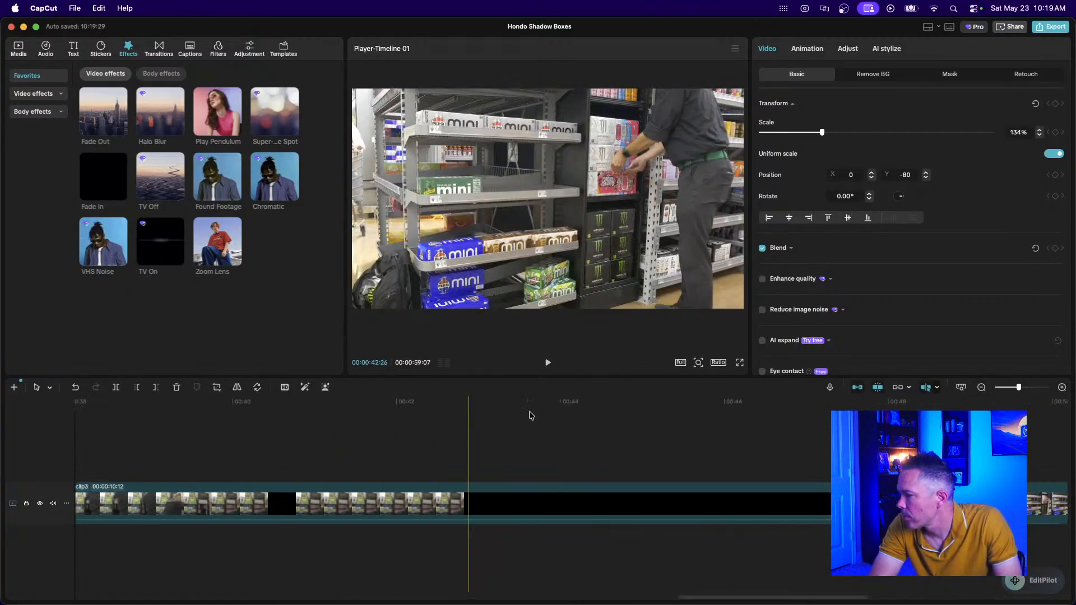
pyautogui.click(981, 387)
pyautogui.click(982, 387)
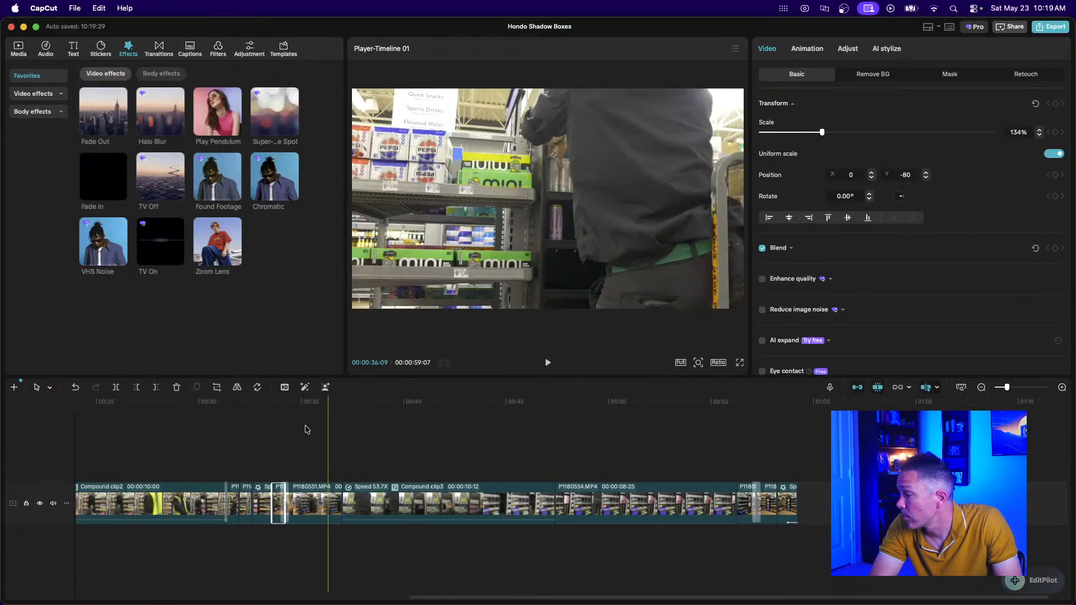
pyautogui.click(221, 442)
pyautogui.press('space')
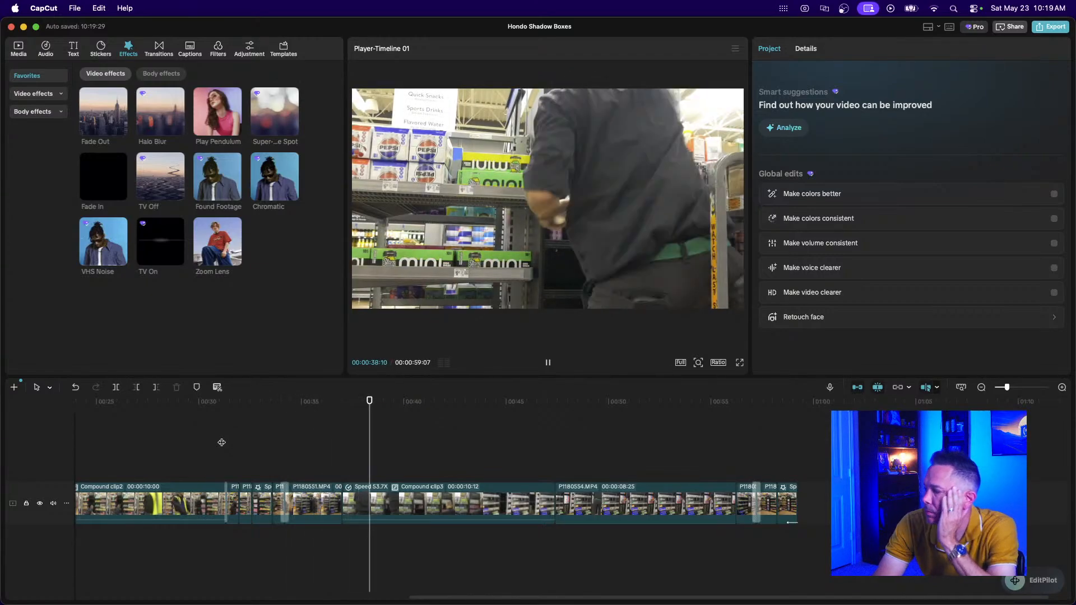
pyautogui.press('space')
# Delete the extra one-second clip and replay the edit from that point.
pyautogui.click(310, 504)
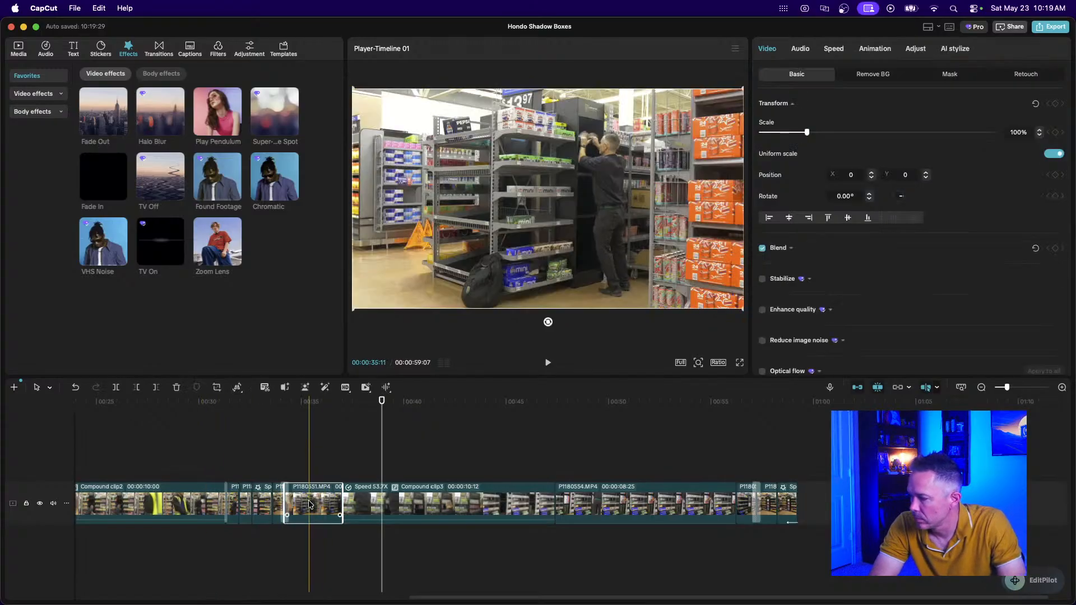
pyautogui.scroll(2, 309, 503)
pyautogui.scroll(2, 309, 503)
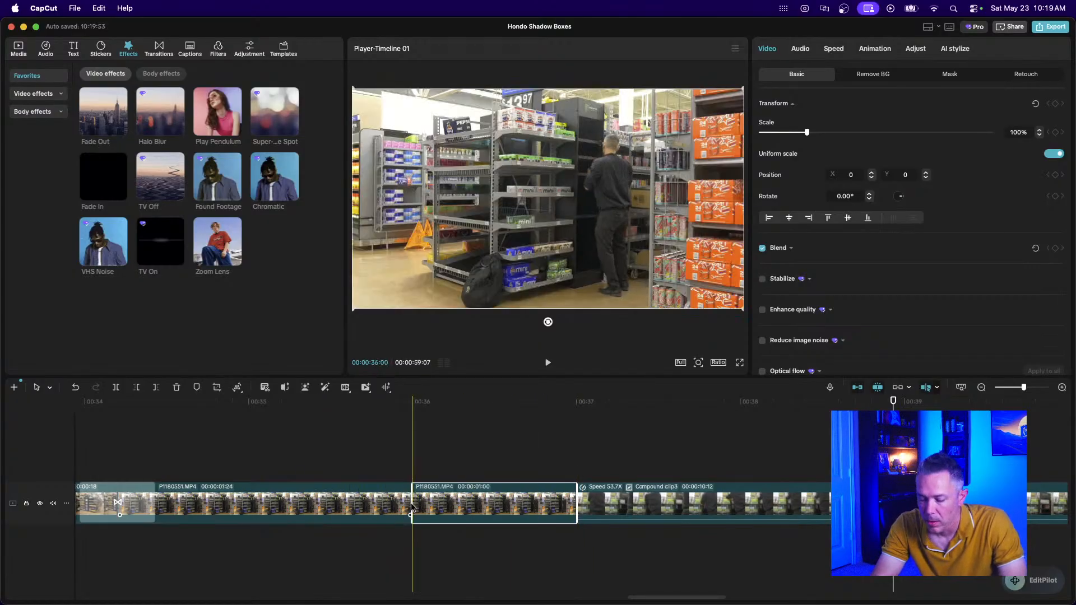
pyautogui.press('Delete')
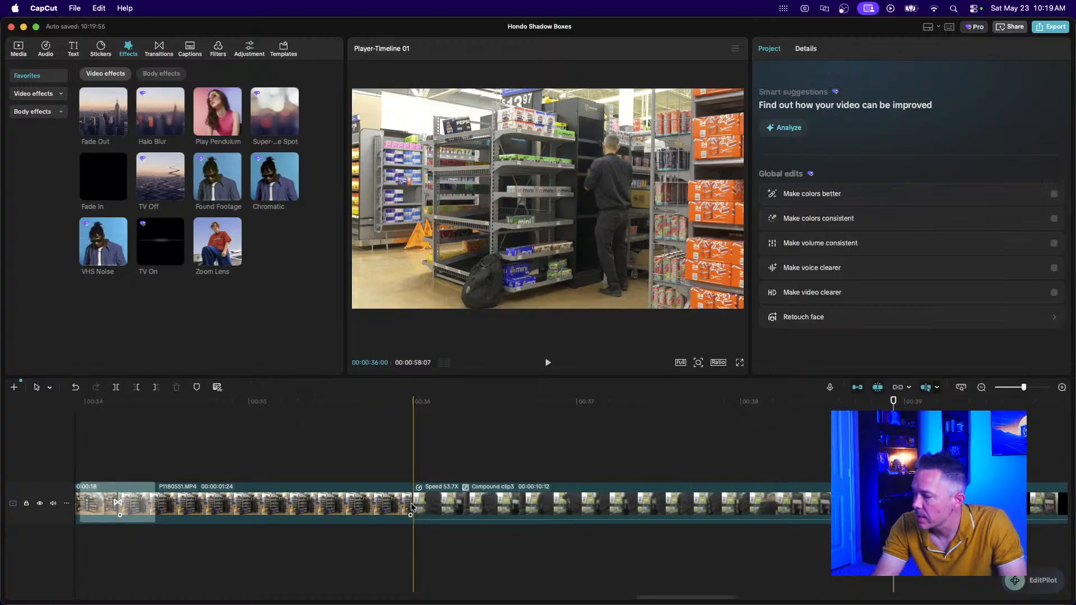
pyautogui.click(108, 472)
pyautogui.press('space')
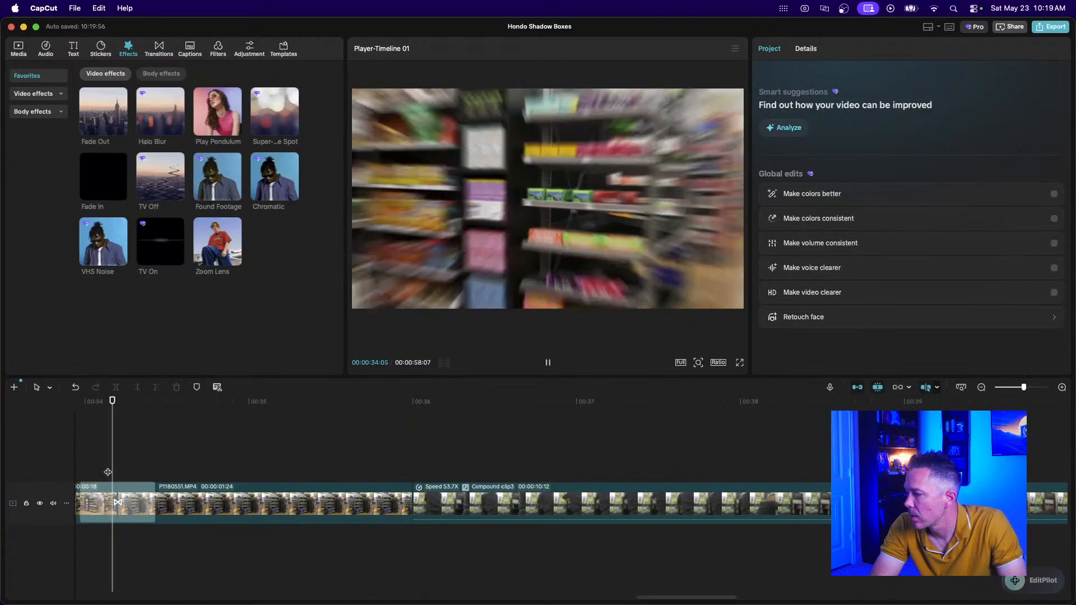
# Trim P1180551.MP4 down to 00:00:01:00 and preview the trimmed cut.
pyautogui.click(185, 505)
pyautogui.moveTo(118, 510); pyautogui.dragTo(250, 538)
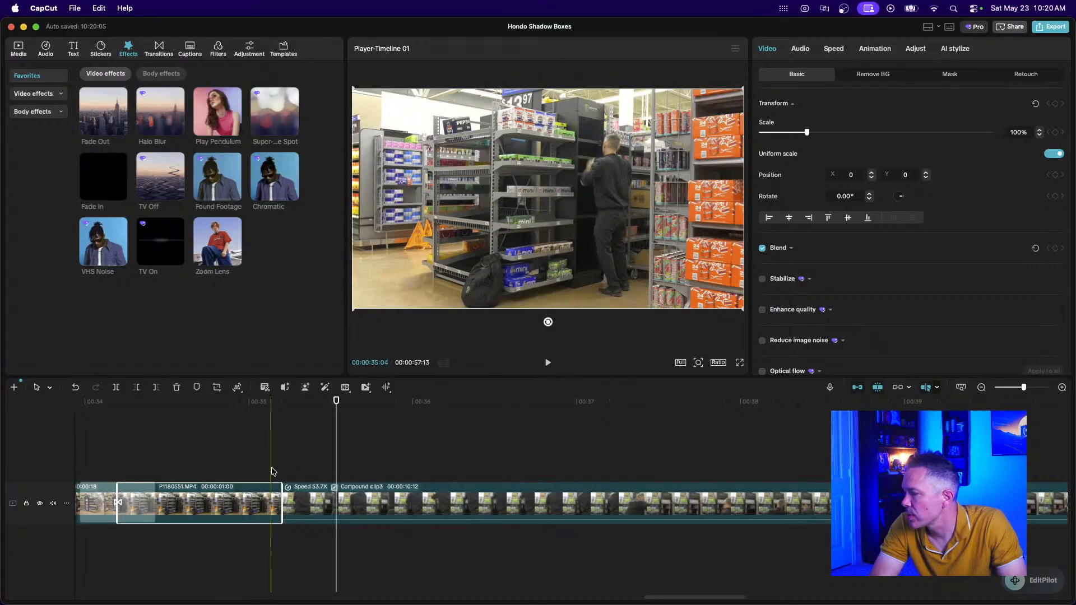
pyautogui.click(271, 466)
pyautogui.press('space')
pyautogui.press('space')
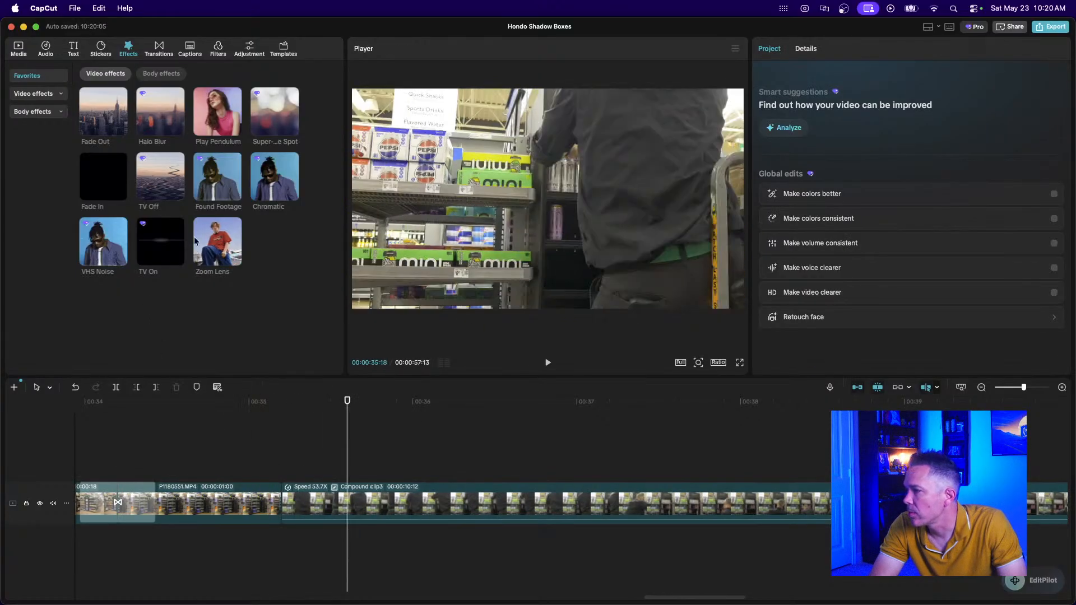
pyautogui.click(159, 49)
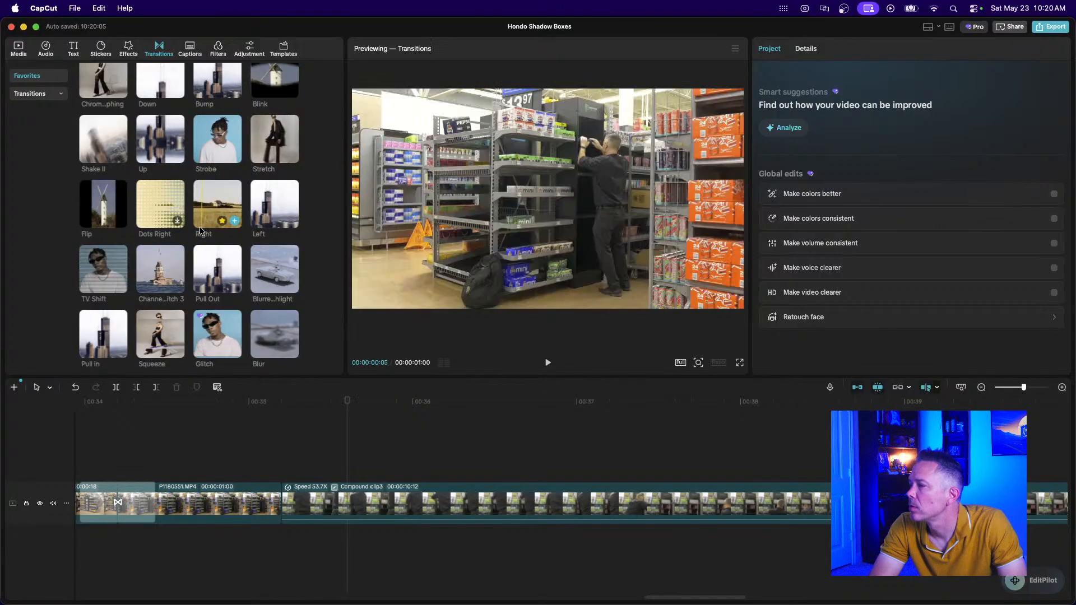
# Add a Pull in transition between P1180551 and the compound clip, then preview it.
pyautogui.scroll(2, 168, 286)
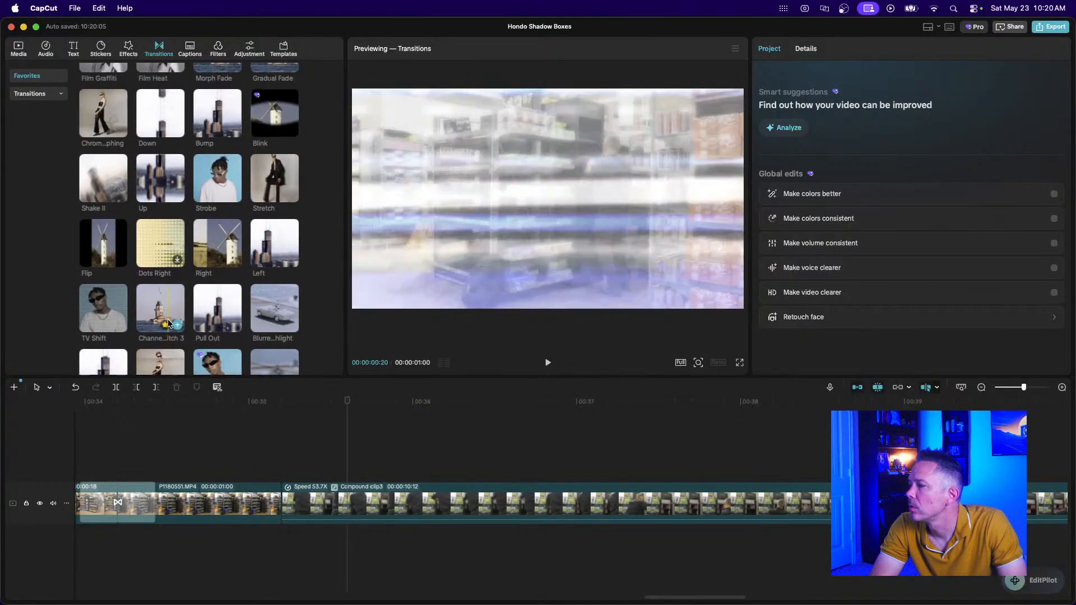
pyautogui.scroll(-2, 168, 323)
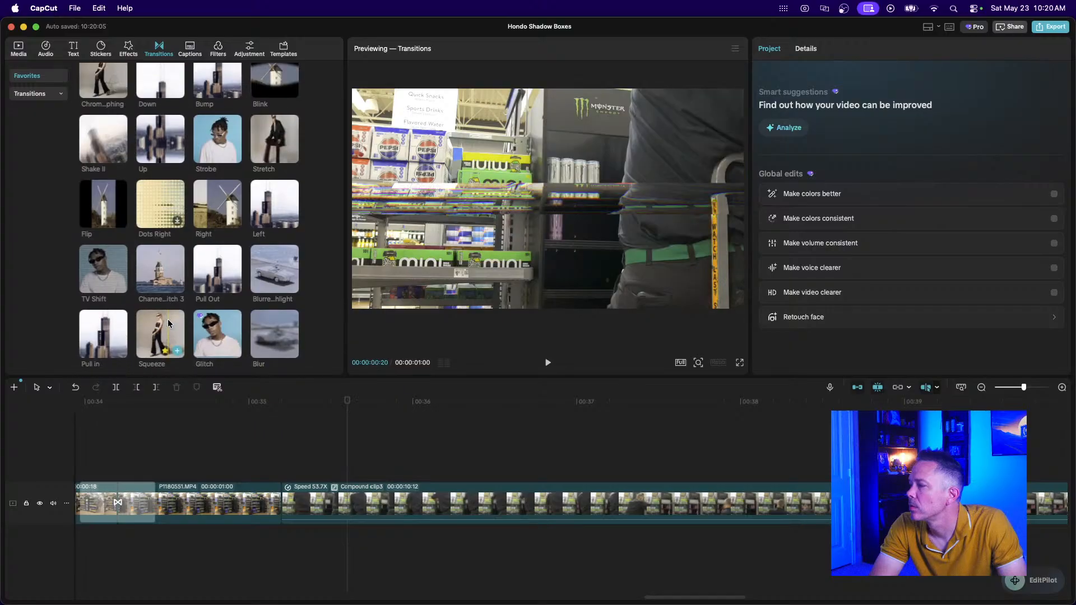
pyautogui.scroll(1, 168, 323)
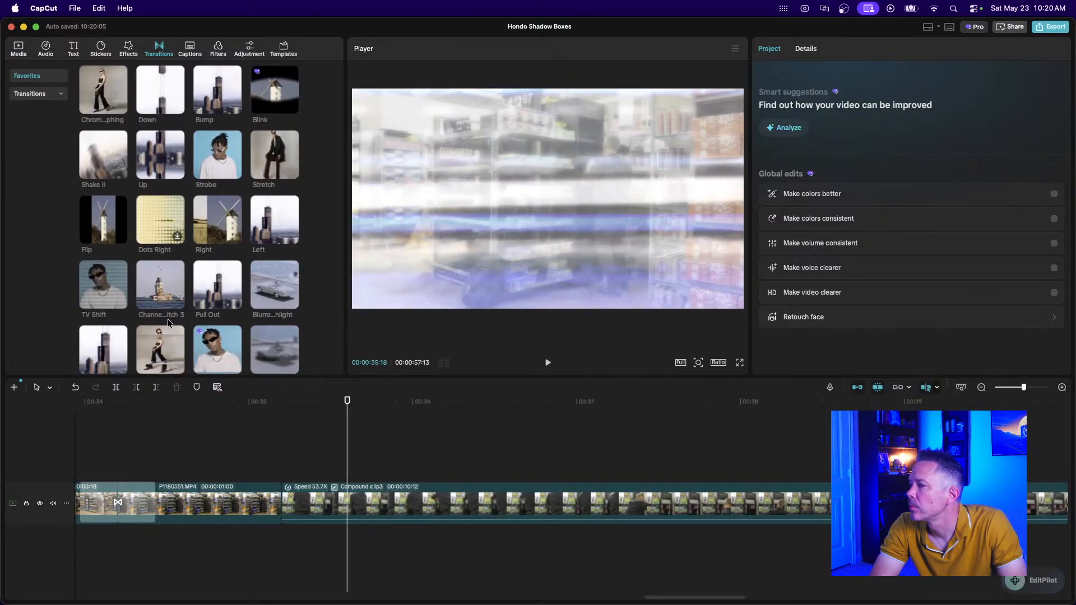
pyautogui.scroll(-1, 168, 323)
pyautogui.moveTo(105, 335); pyautogui.dragTo(262, 507)
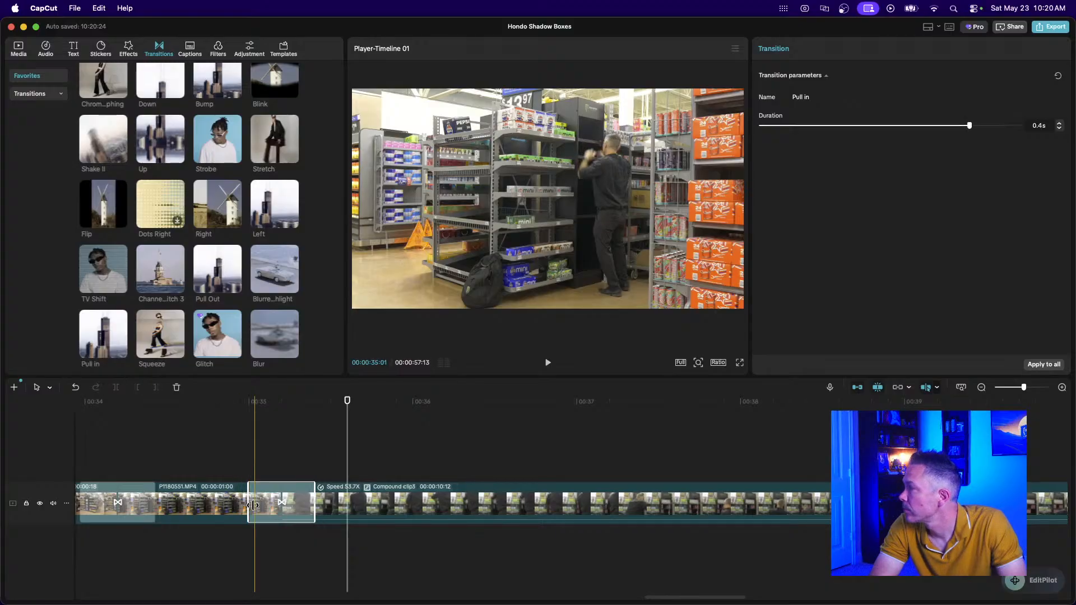
pyautogui.click(101, 455)
pyautogui.press('space')
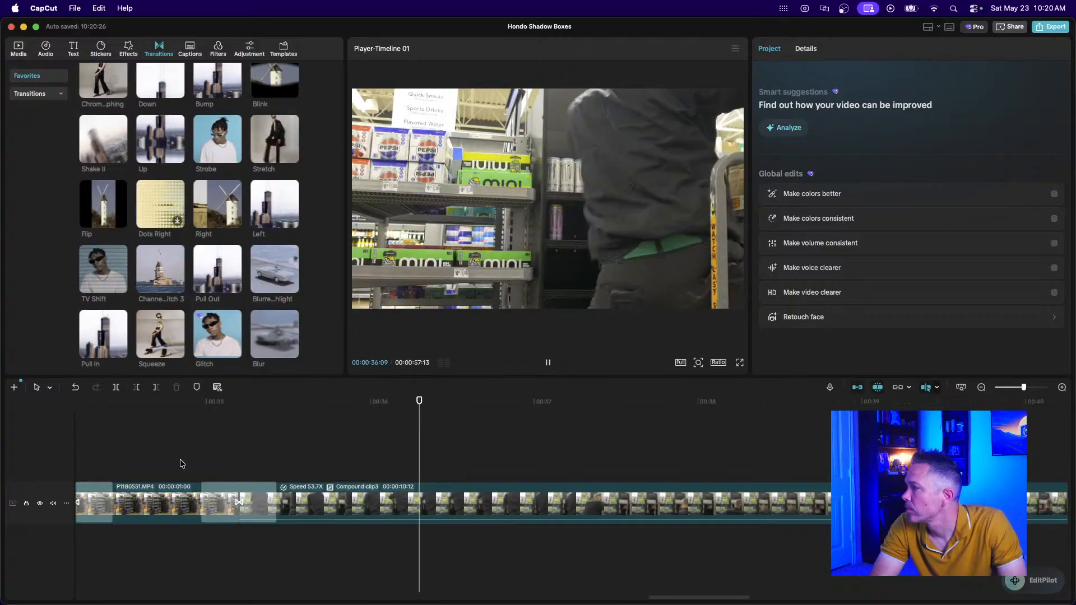
pyautogui.click(981, 387)
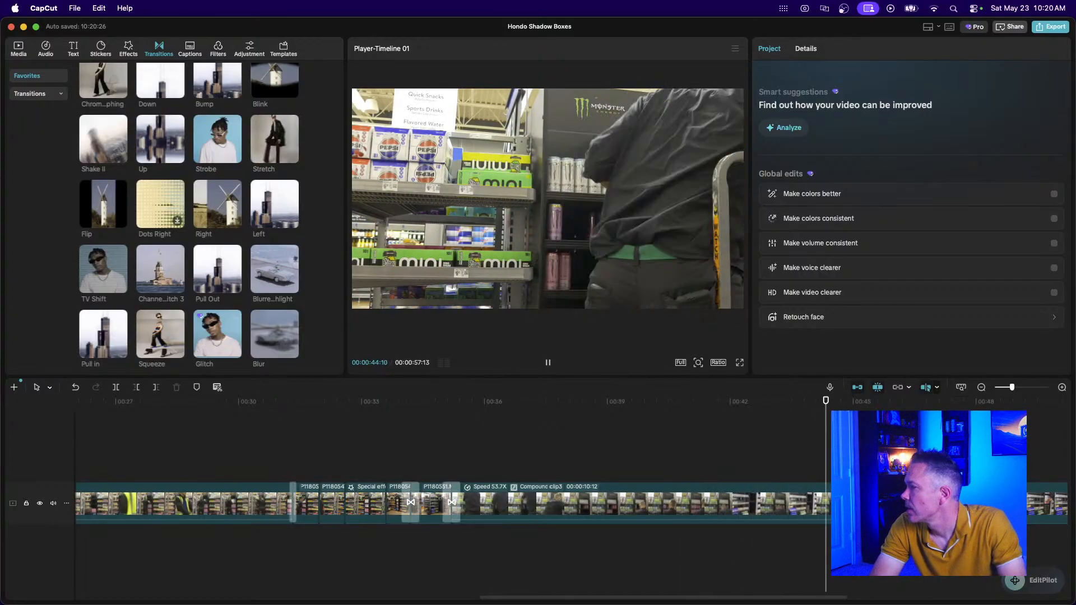
pyautogui.press('space')
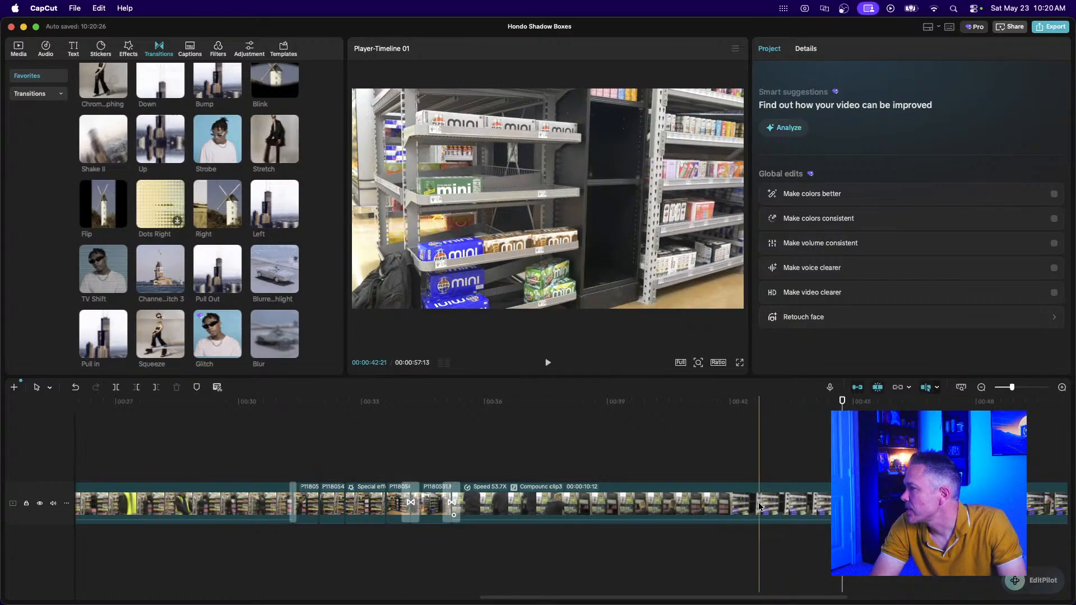
# Check the 53.7X Compound clip3, then select P1180554.MP4 (00:00:08:25).
pyautogui.click(759, 506)
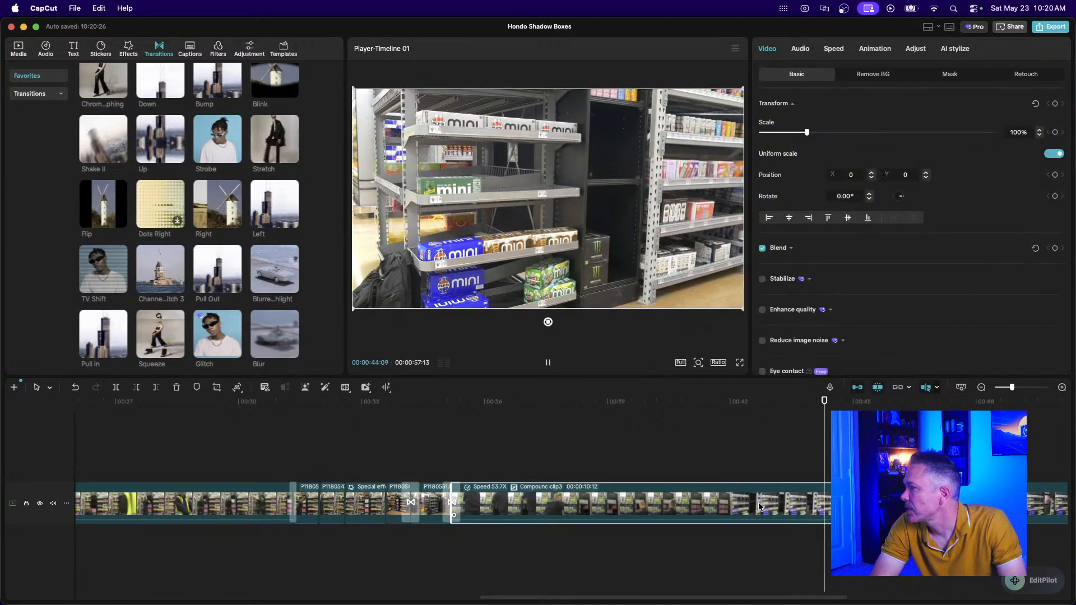
pyautogui.hscroll(6, 759, 507)
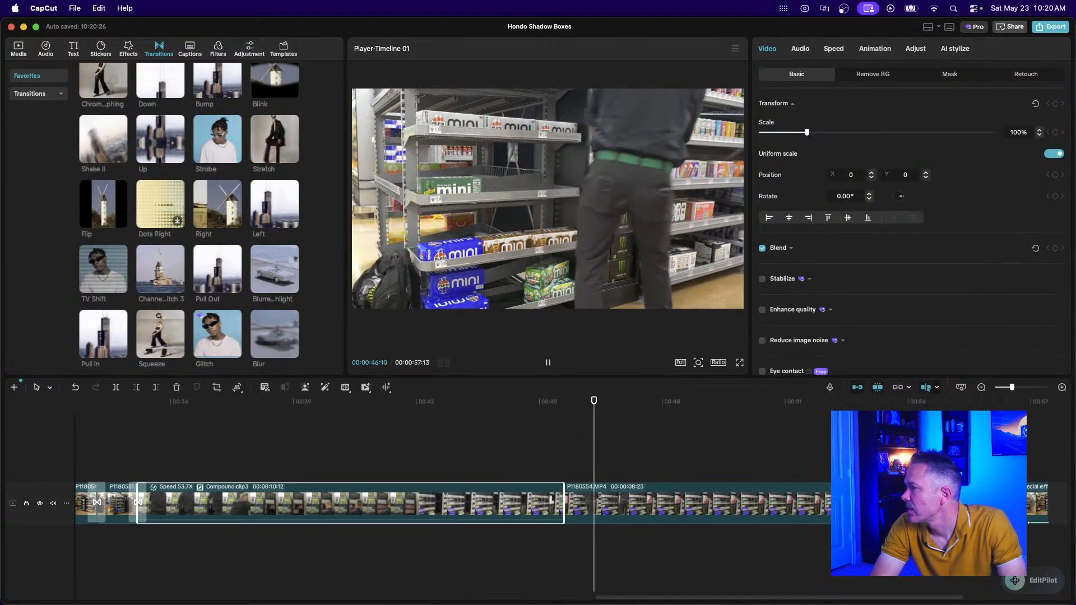
pyautogui.press('space')
pyautogui.click(675, 507)
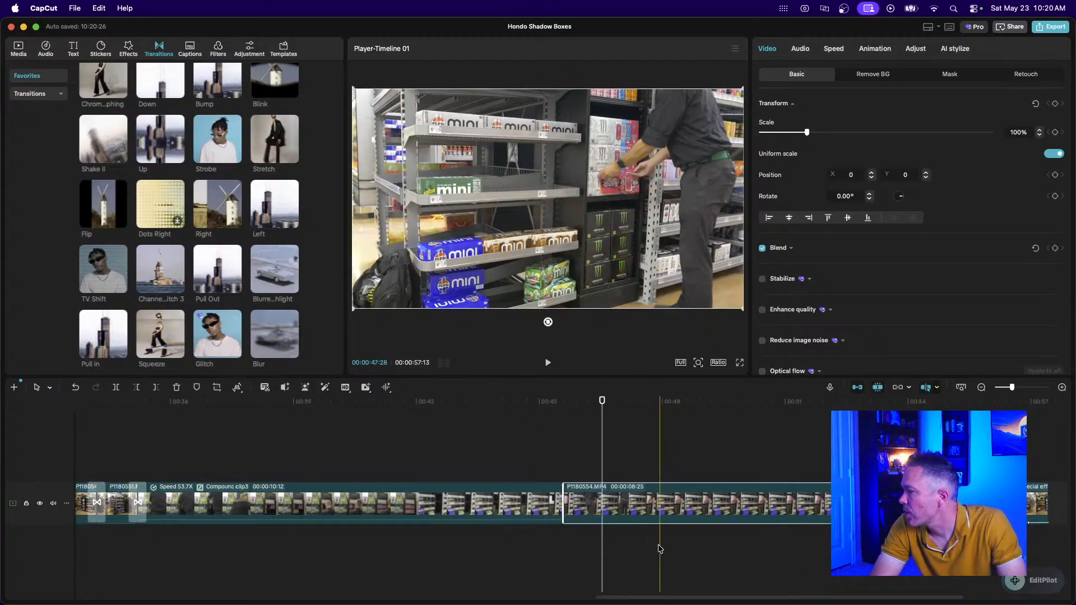
pyautogui.hscroll(5, 661, 538)
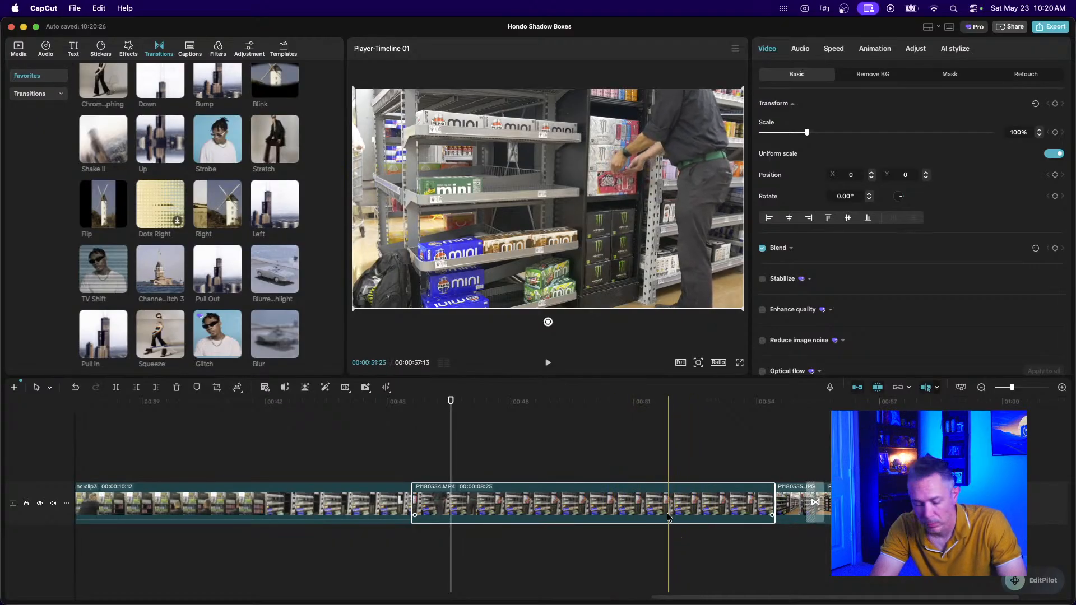
# Split P1180554.MP4 and delete its unwanted 5-second and 2-second pieces.
pyautogui.press('super+b')
pyautogui.press('super+b')
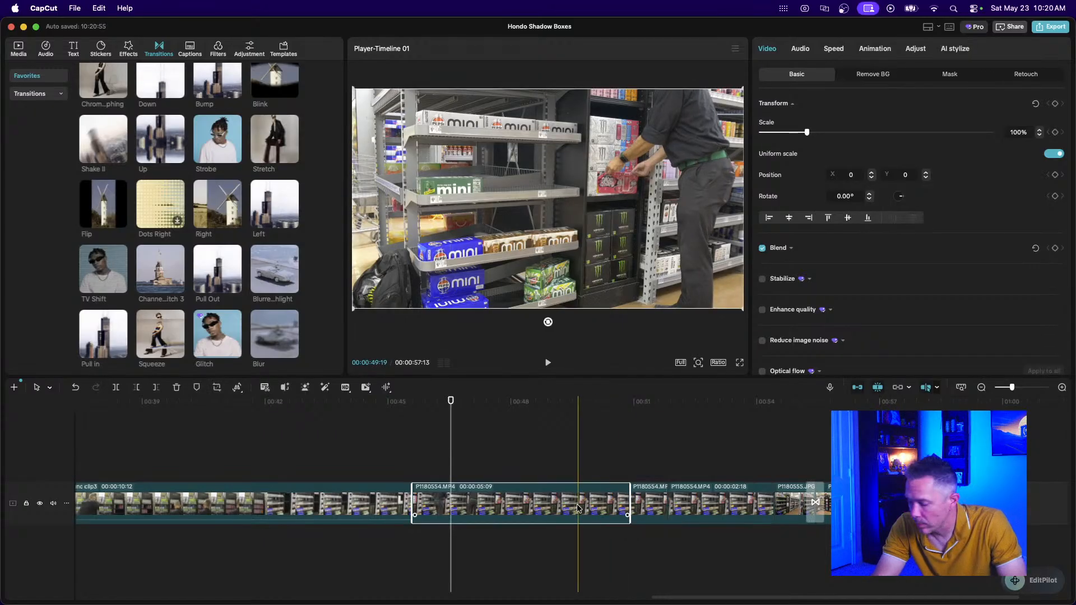
pyautogui.press('Delete')
pyautogui.click(597, 503)
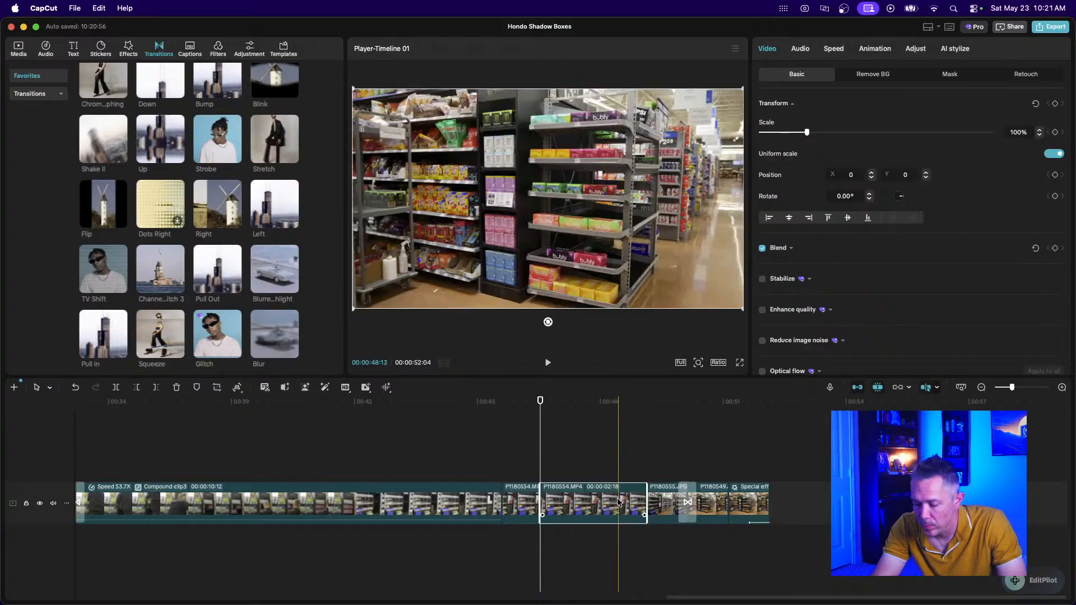
pyautogui.press('Delete')
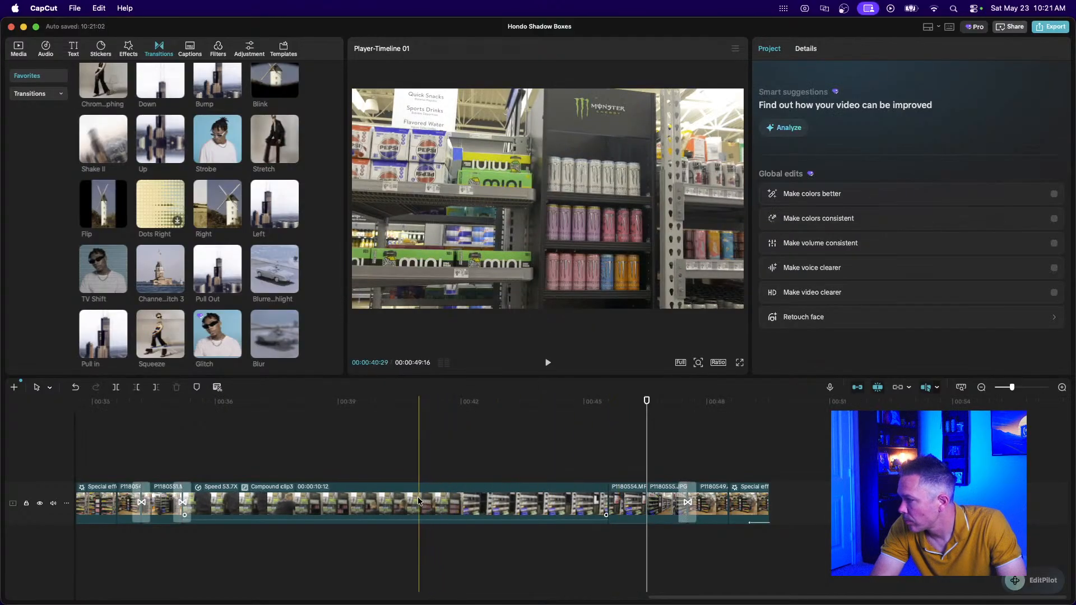
# Add a 0.3-second Glitch transition leading into the 28-frame P1180554.MP4 piece.
pyautogui.click(626, 510)
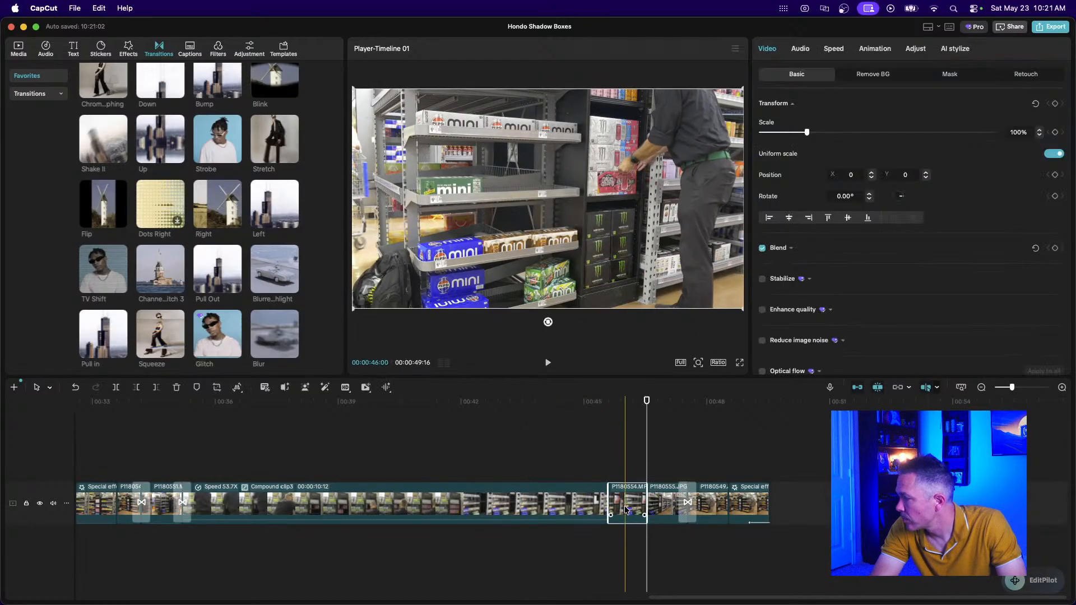
pyautogui.scroll(5, 626, 510)
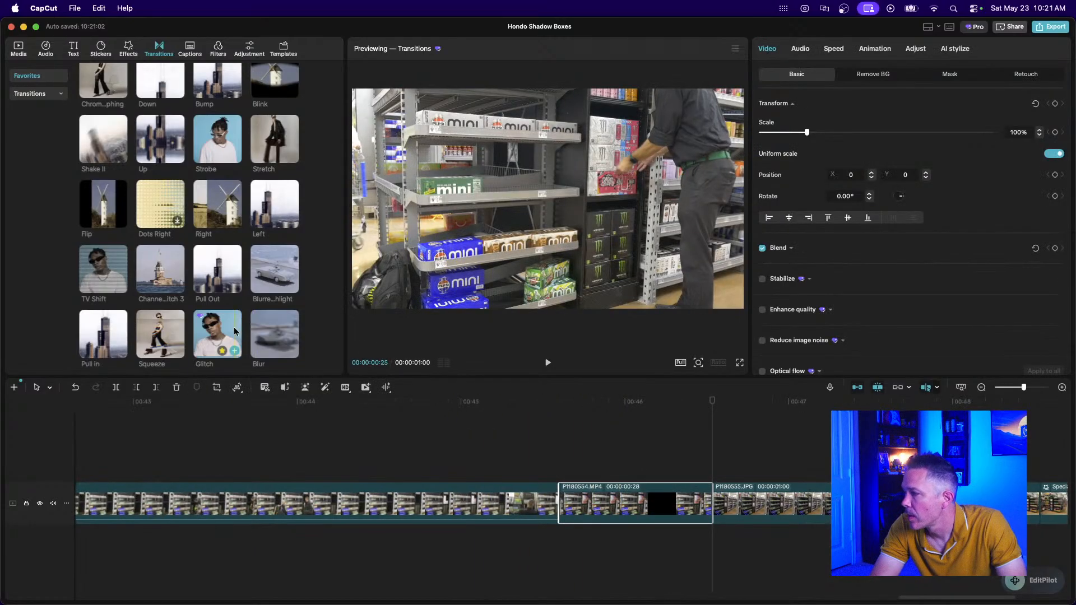
pyautogui.moveTo(217, 334); pyautogui.dragTo(529, 506)
# Preview the Glitch transition, then extend P1180554.MP4 to 00:00:01:00 and replay it.
pyautogui.click(489, 475)
pyautogui.press('space')
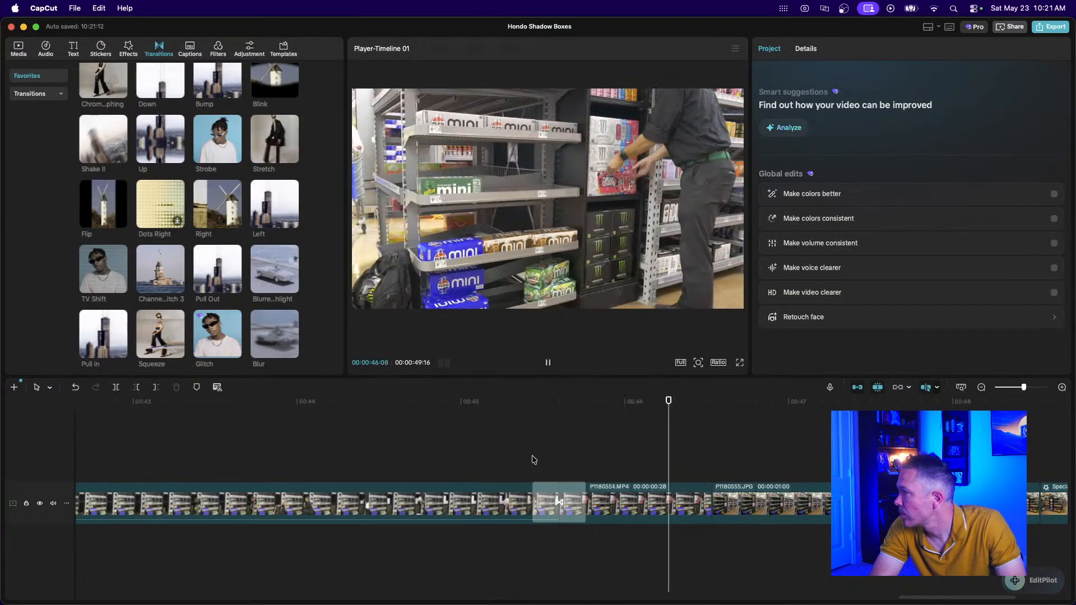
pyautogui.press('space')
pyautogui.hscroll(3, 533, 459)
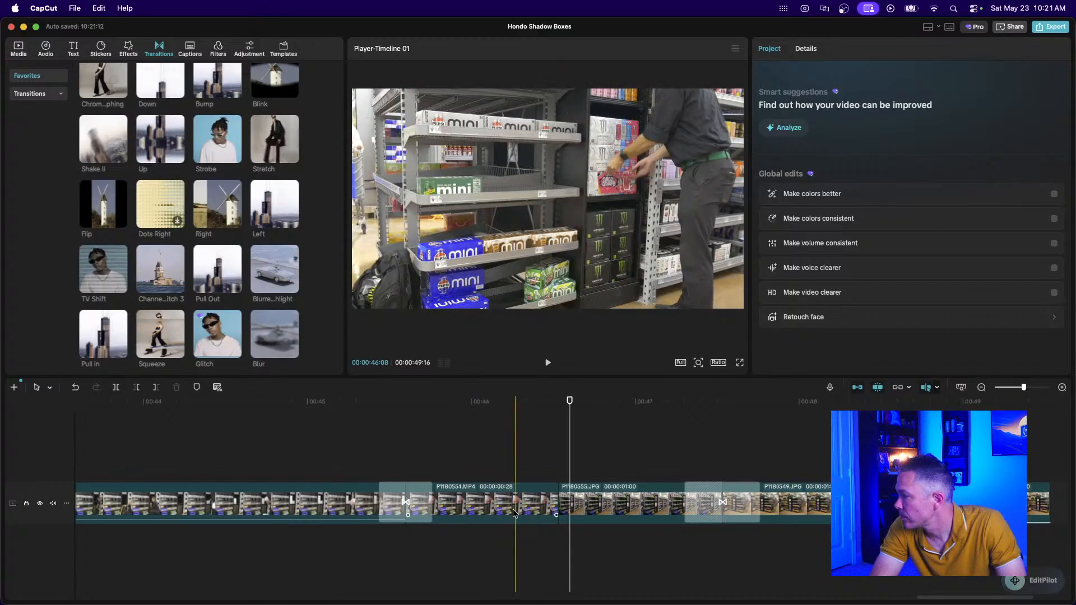
pyautogui.click(515, 512)
pyautogui.moveTo(556, 503); pyautogui.dragTo(569, 503)
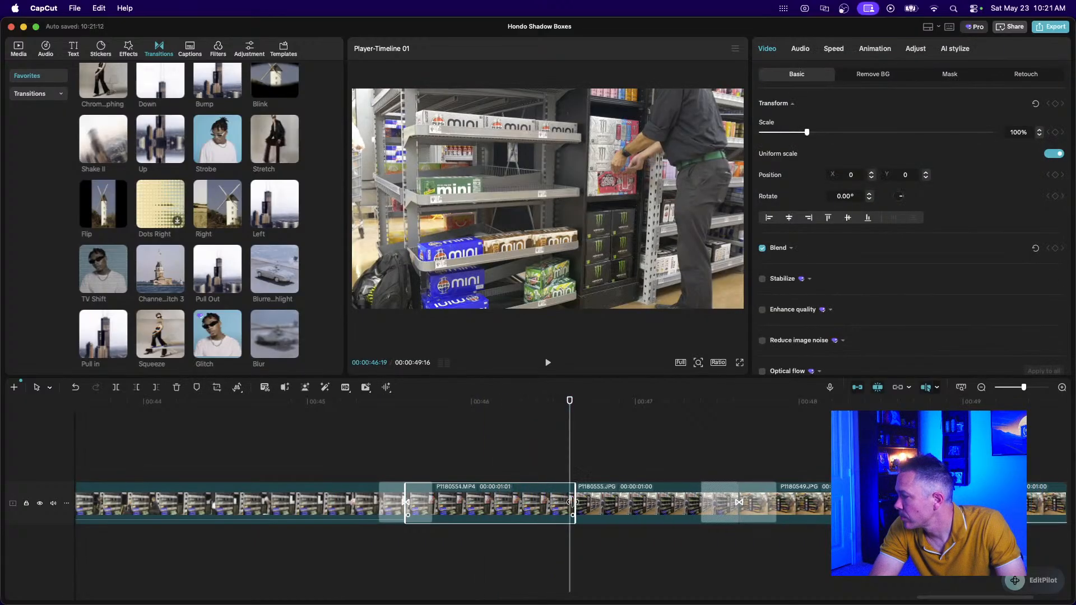
pyautogui.click(369, 455)
pyautogui.press('space')
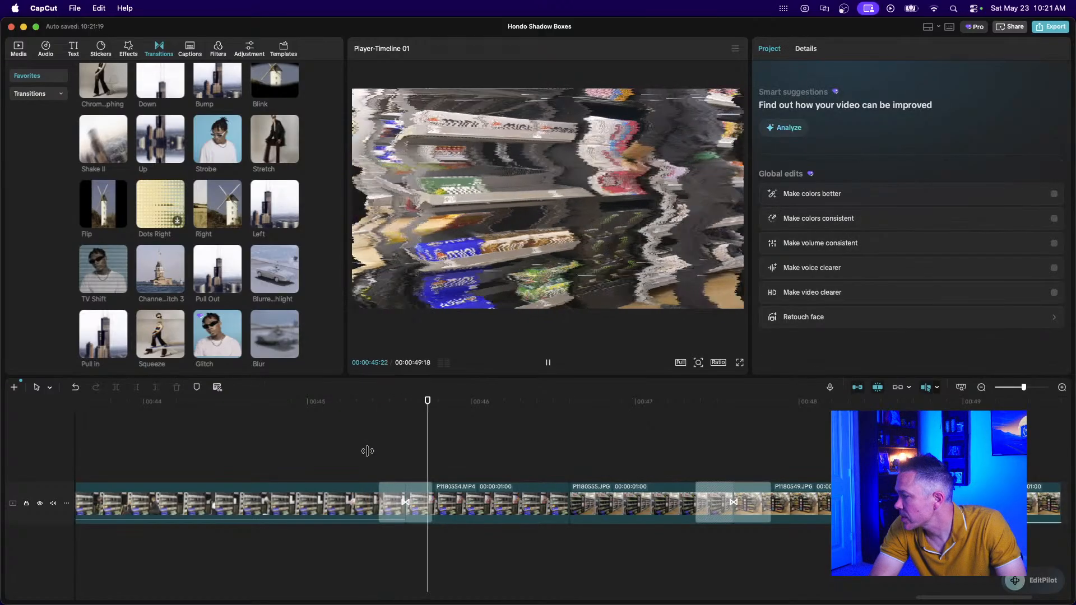
pyautogui.press('space')
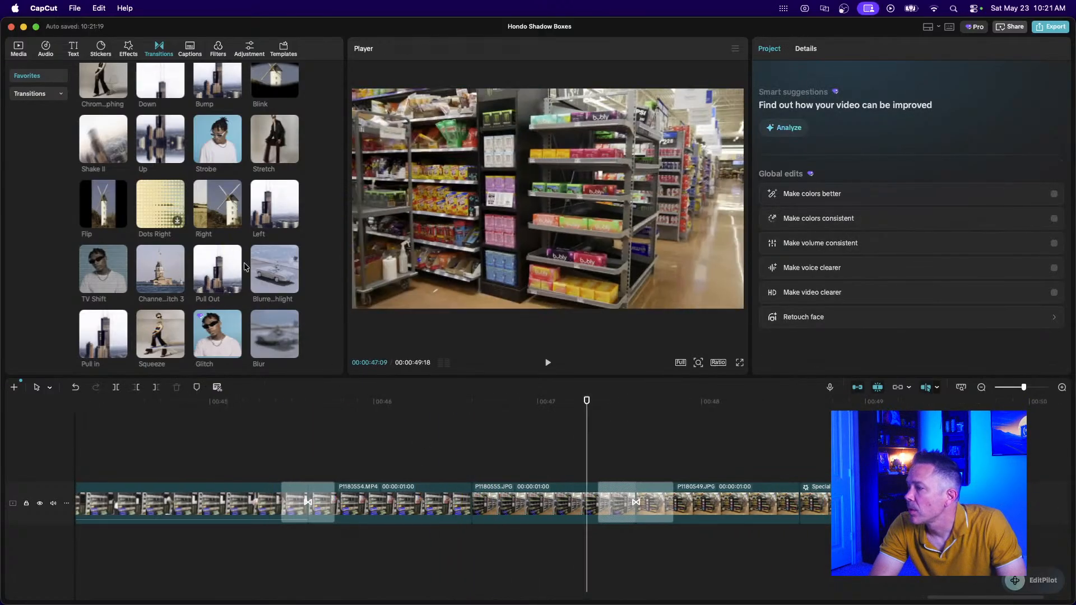
# Add a 0.5-second Pull Out transition between P1180554.MP4 and P1180555.JPG and preview it.
pyautogui.moveTo(217, 261); pyautogui.dragTo(438, 503)
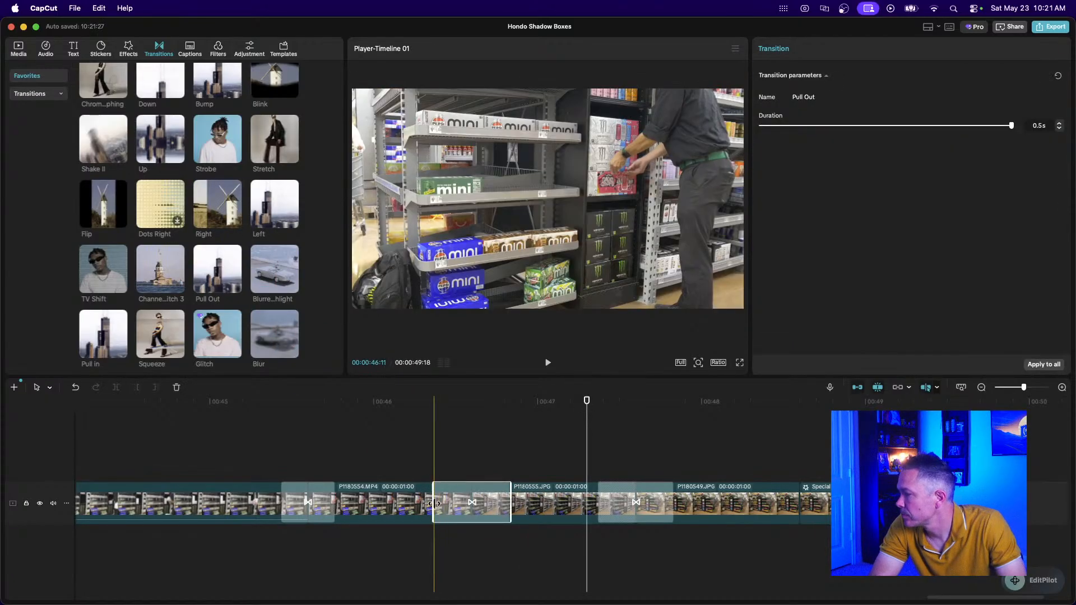
pyautogui.click(238, 473)
pyautogui.press('space')
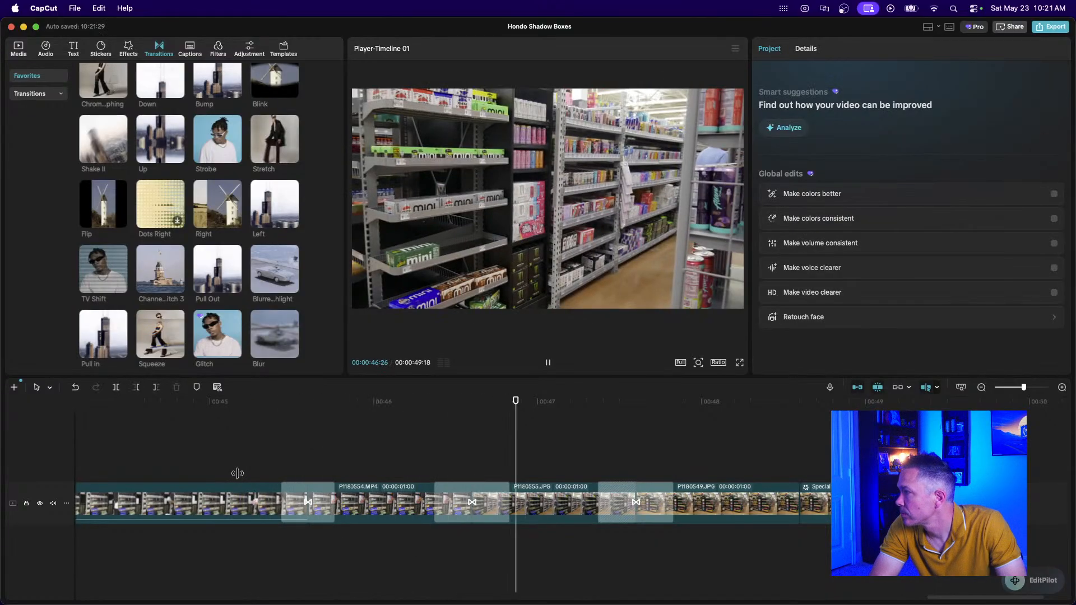
pyautogui.press('space')
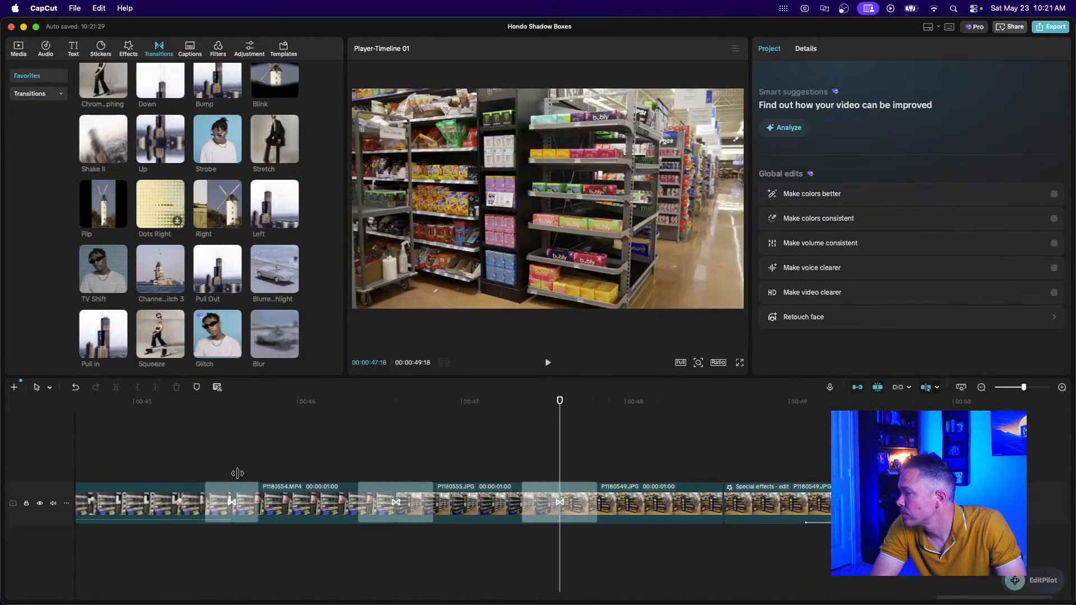
pyautogui.press('space')
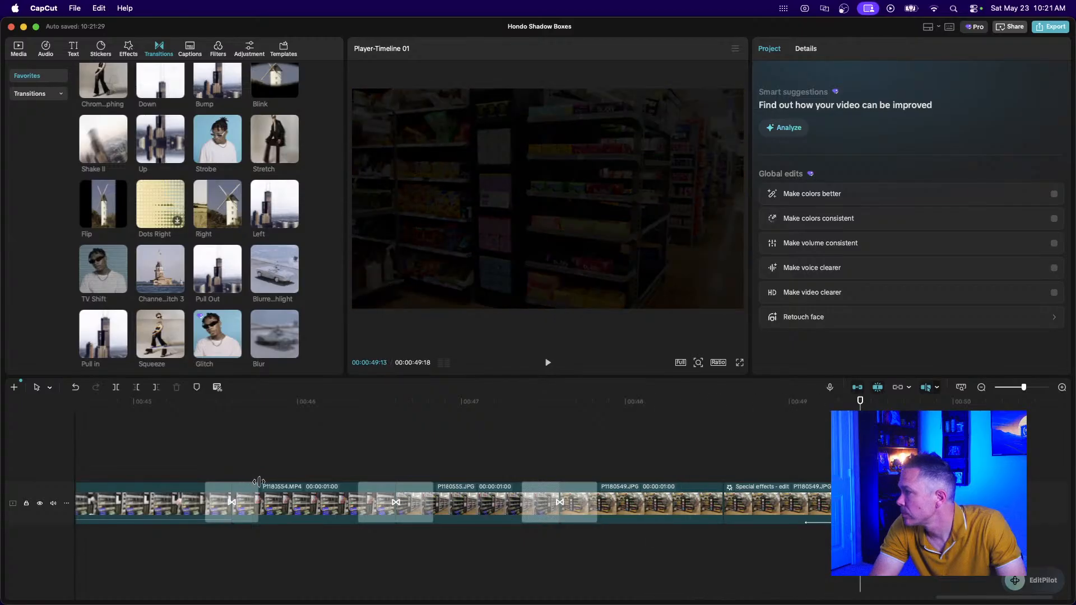
pyautogui.click(980, 387)
# Marquee-select every clip in the 00:00:49:18 edit, then place a new Chrome tab over CapCut.
pyautogui.click(980, 388)
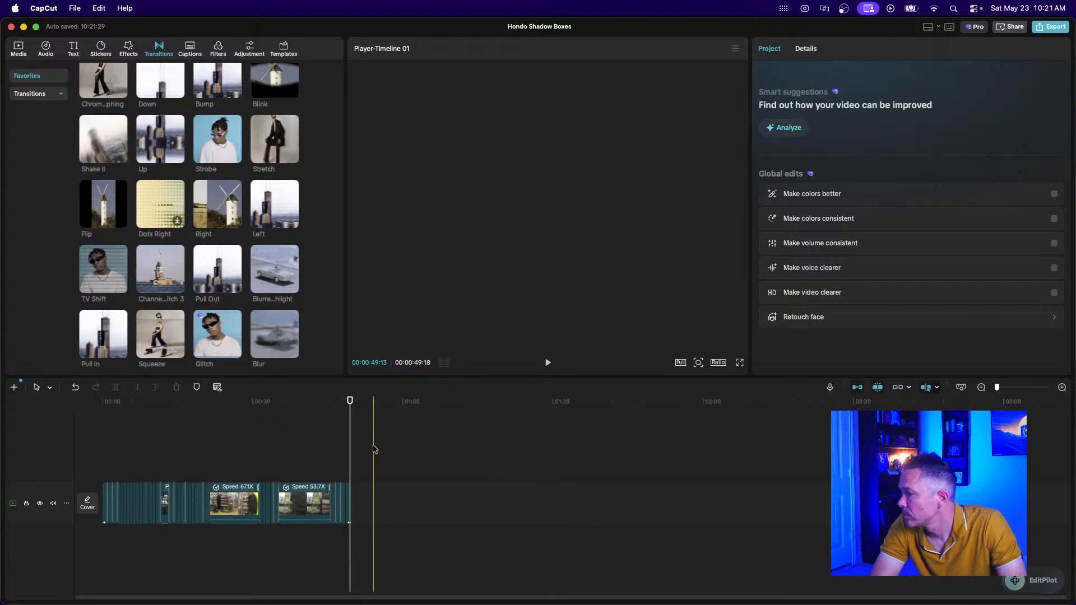
pyautogui.moveTo(375, 447); pyautogui.dragTo(84, 528)
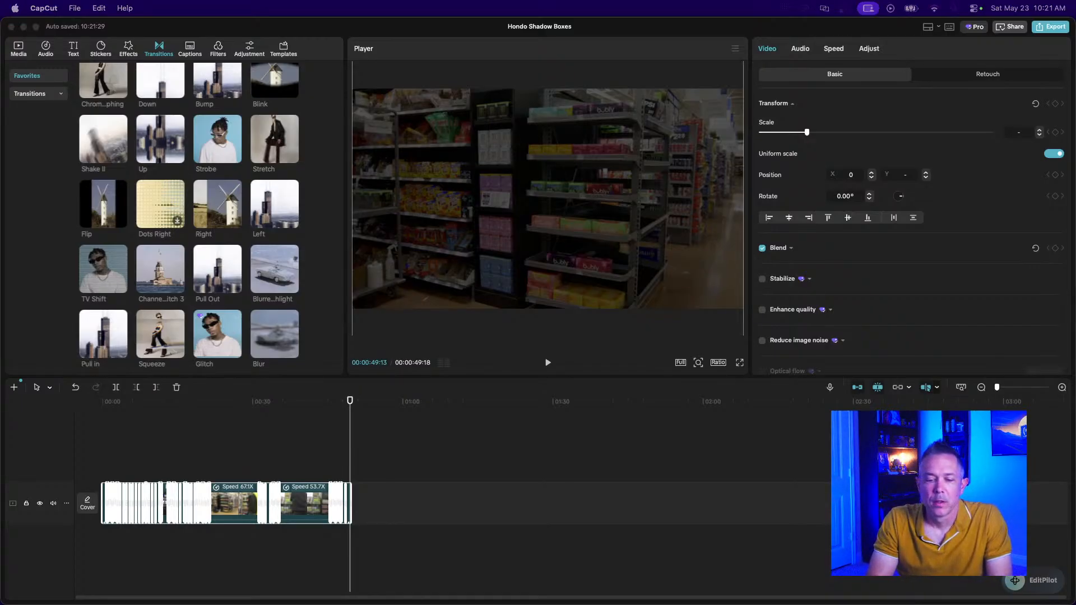
pyautogui.moveTo(0, 66); pyautogui.dragTo(411, 64)
# Search Google for TikTok by typing 'tikl' and choosing the TikTok suggestion.
pyautogui.click(540, 91)
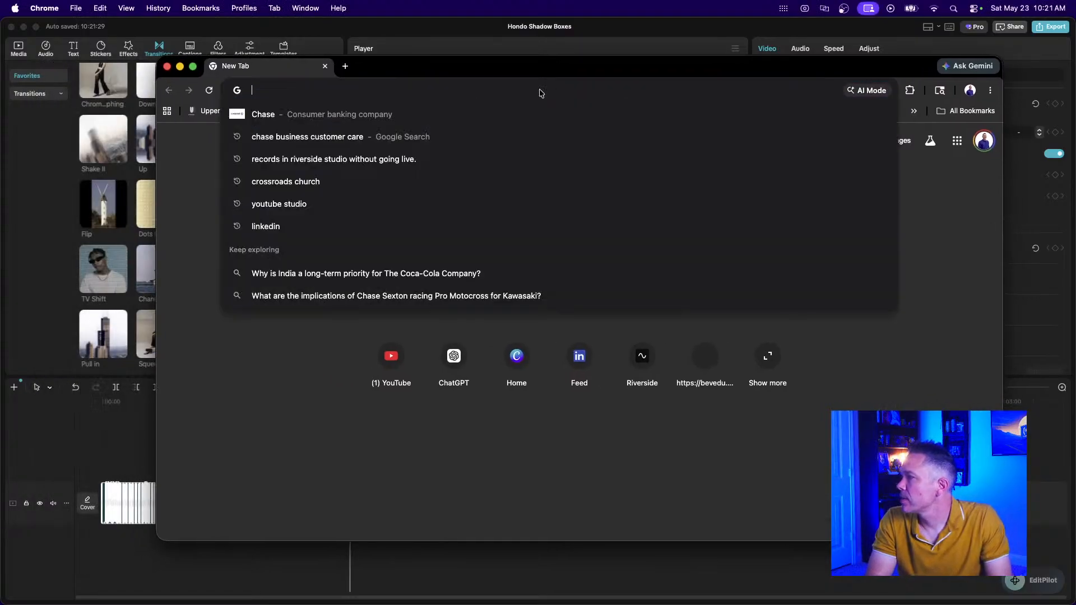
pyautogui.write('tikl')
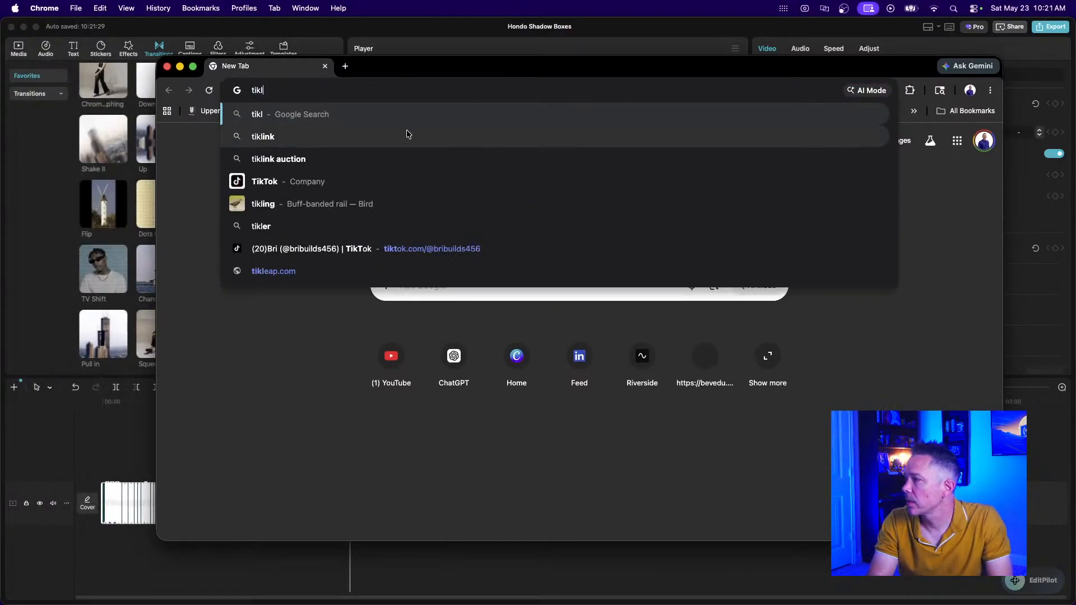
pyautogui.click(312, 181)
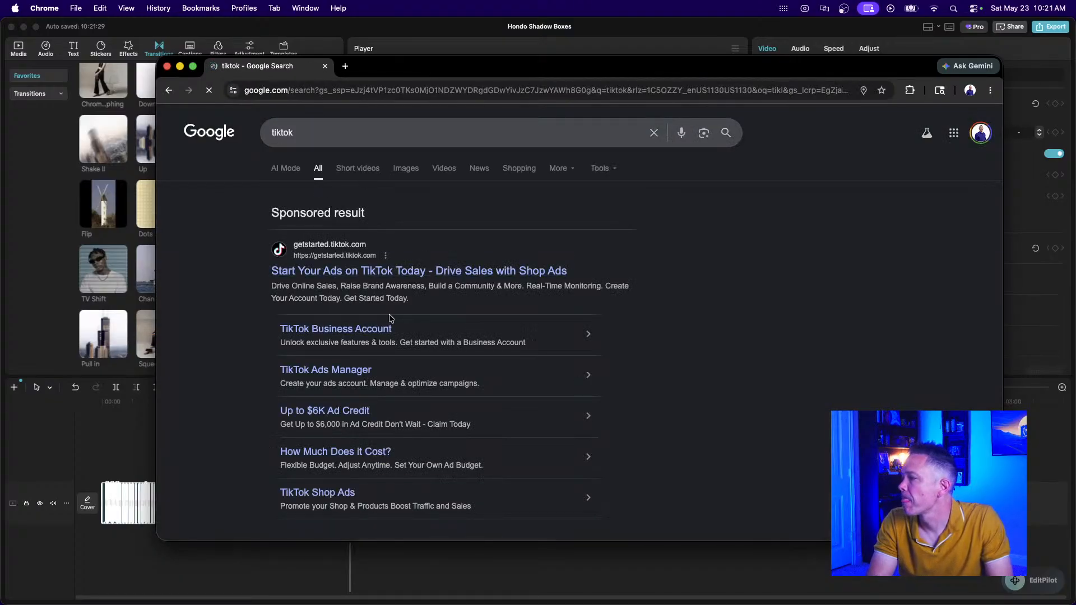
# Visit the sponsored TikTok ads page, then return to the search results and scroll down.
pyautogui.click(340, 272)
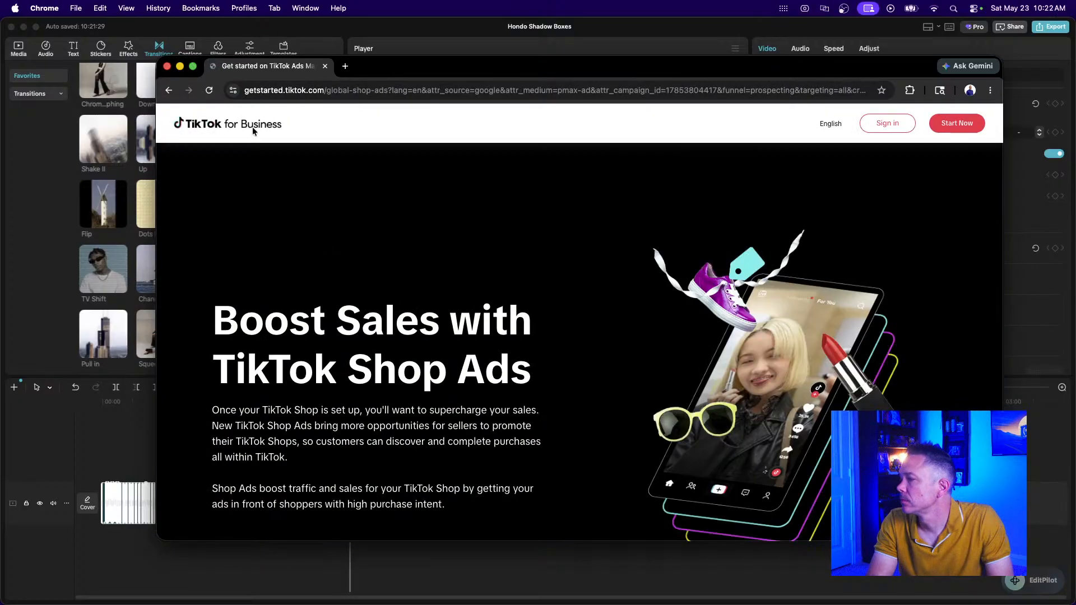
pyautogui.click(168, 90)
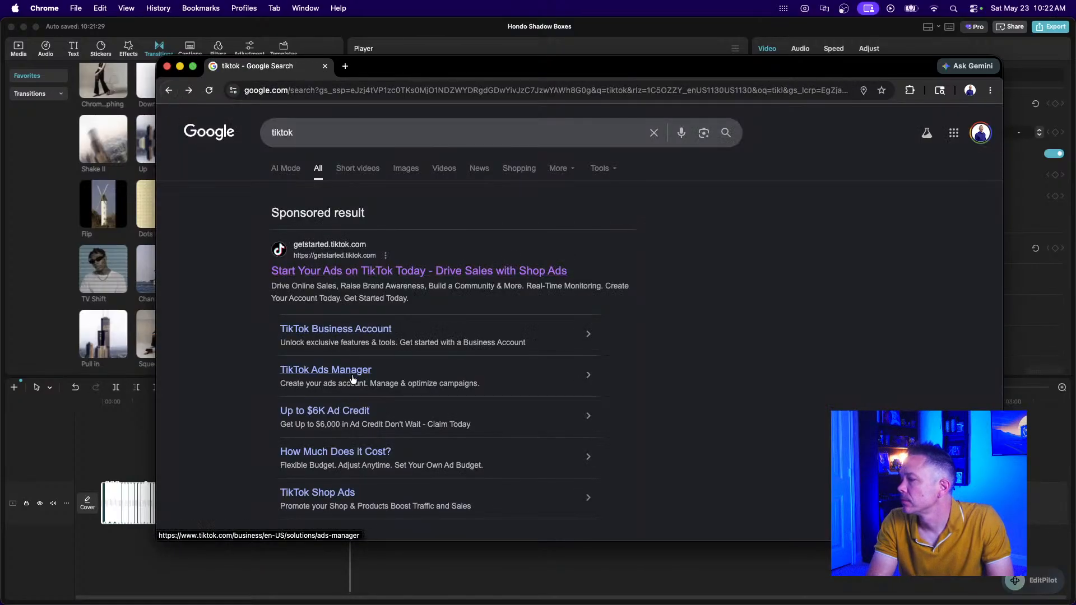
pyautogui.scroll(-10, 347, 364)
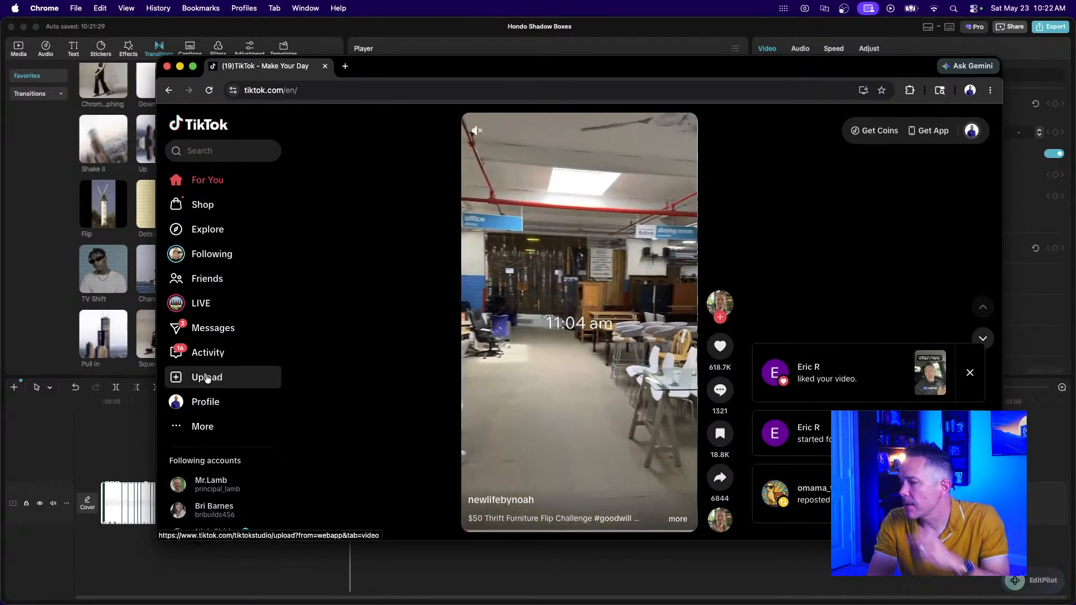
# From the profile's Favorites grid, play the 'Donna Summer meets Meg Thee Stallion' video.
pyautogui.click(193, 401)
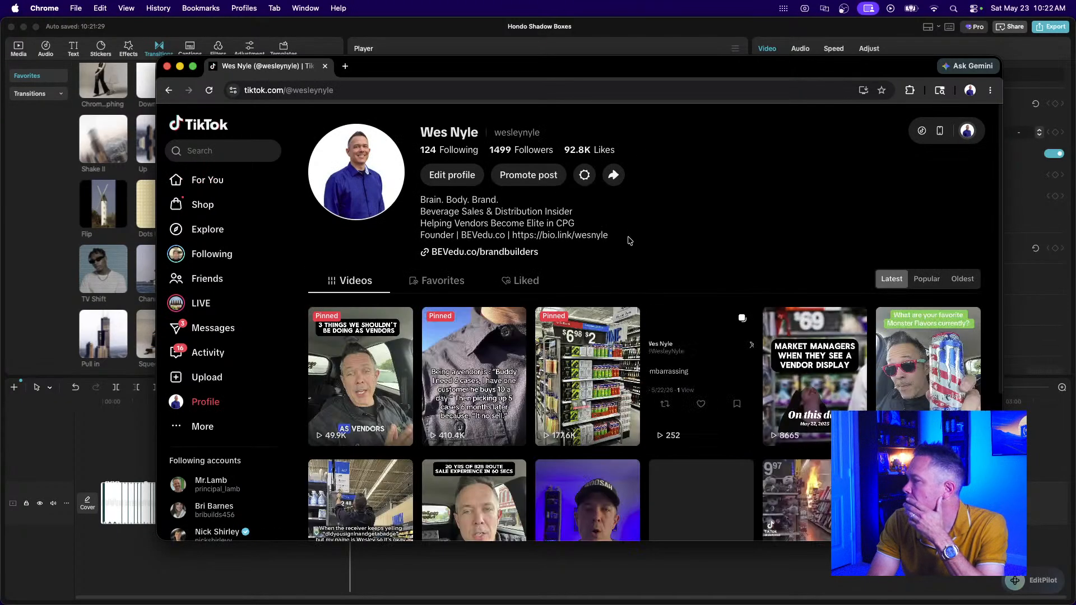
pyautogui.click(527, 281)
pyautogui.scroll(-2, 560, 336)
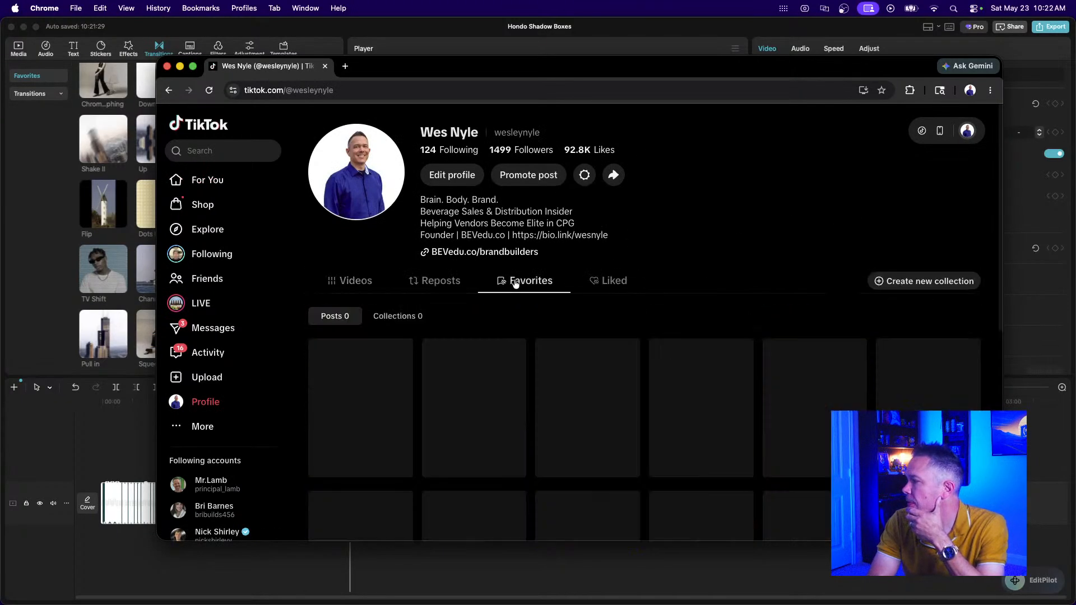
pyautogui.scroll(-3, 594, 376)
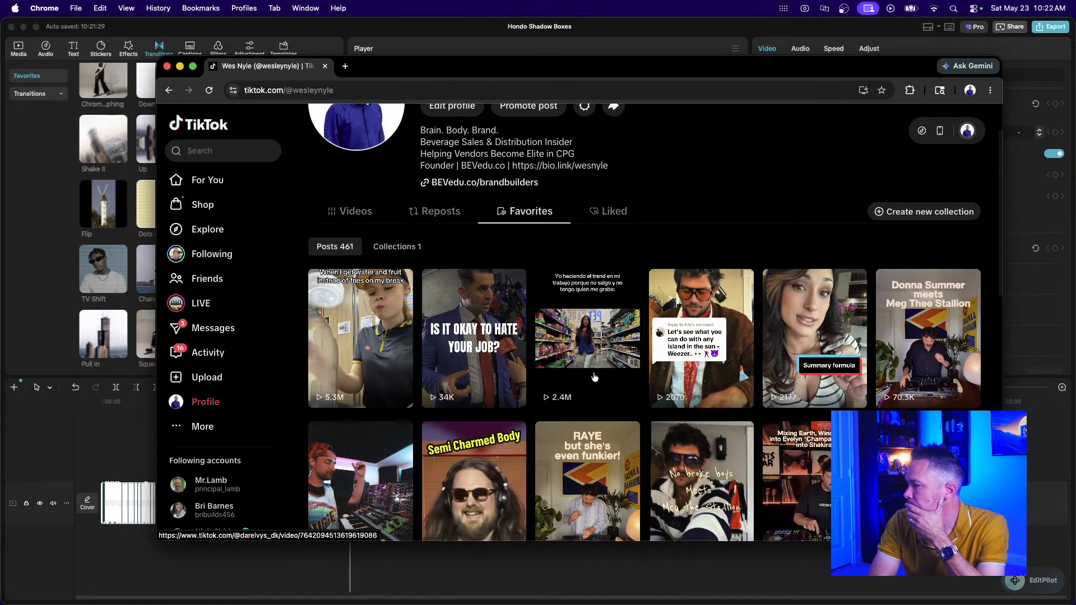
pyautogui.scroll(-3, 594, 377)
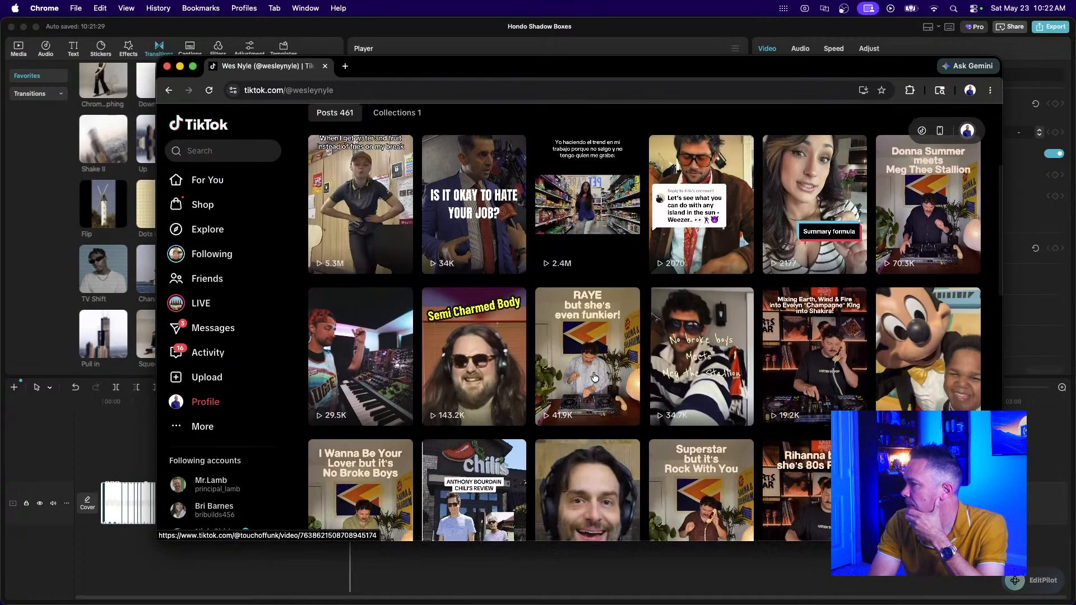
pyautogui.click(904, 198)
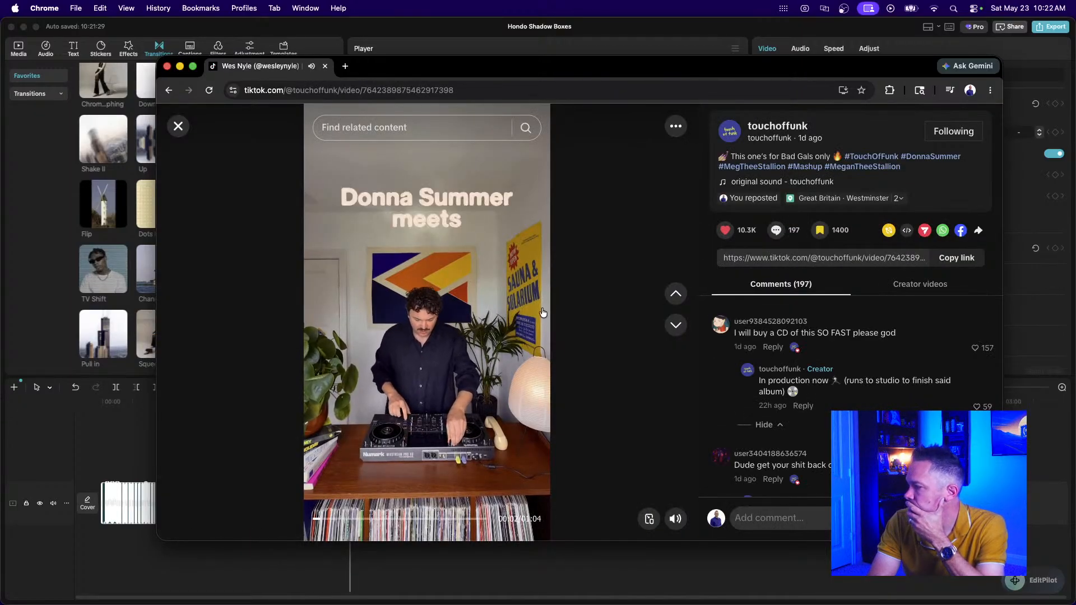
# Step through the favourited mashups from the Donna Summer video to the RAYE clip.
pyautogui.click(674, 326)
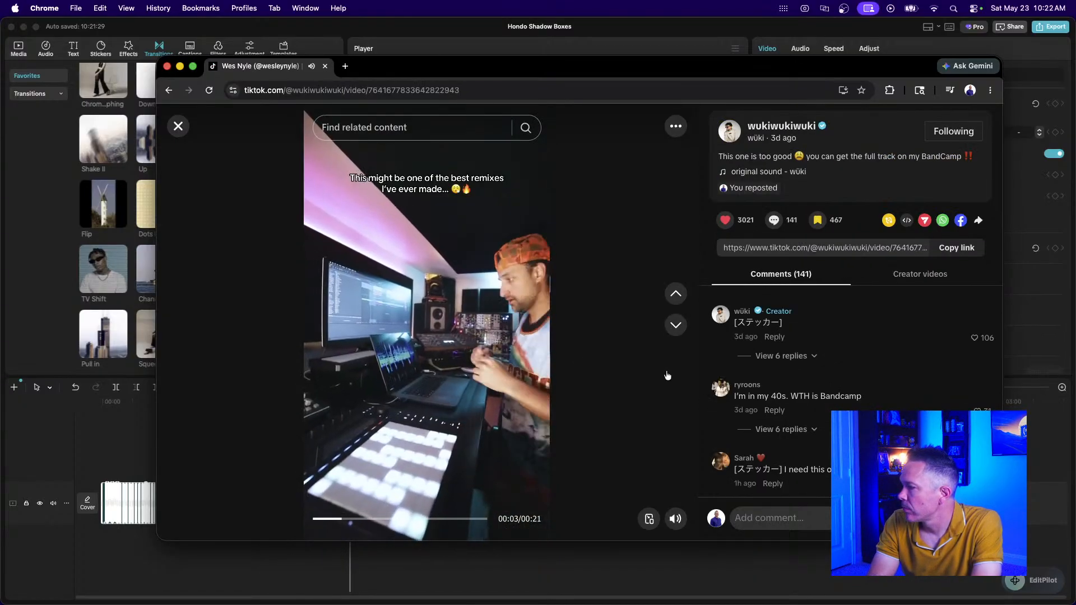
pyautogui.click(675, 298)
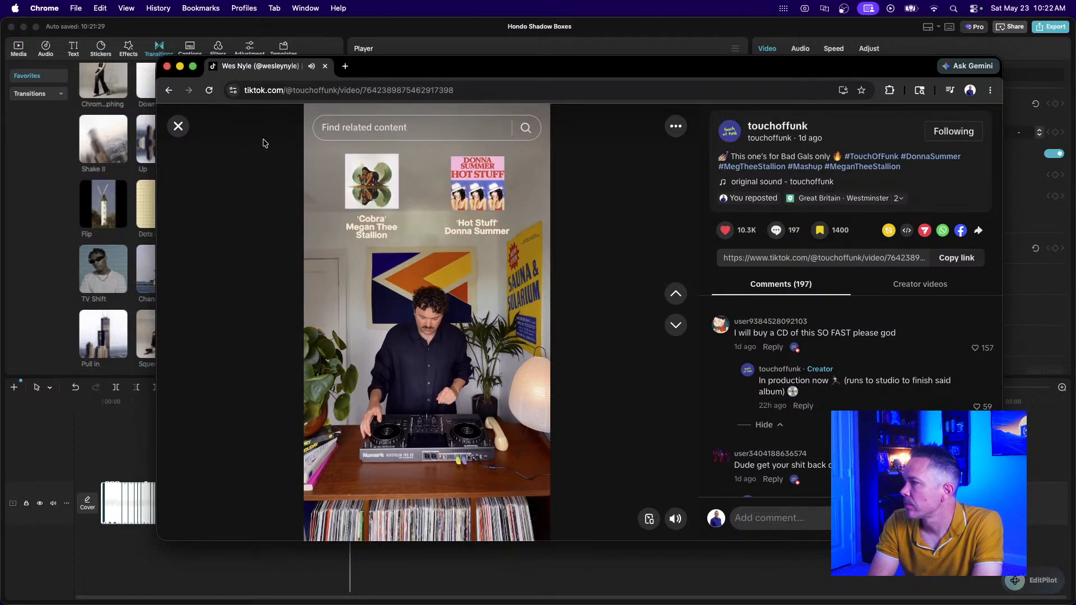
pyautogui.click(676, 325)
pyautogui.click(676, 325)
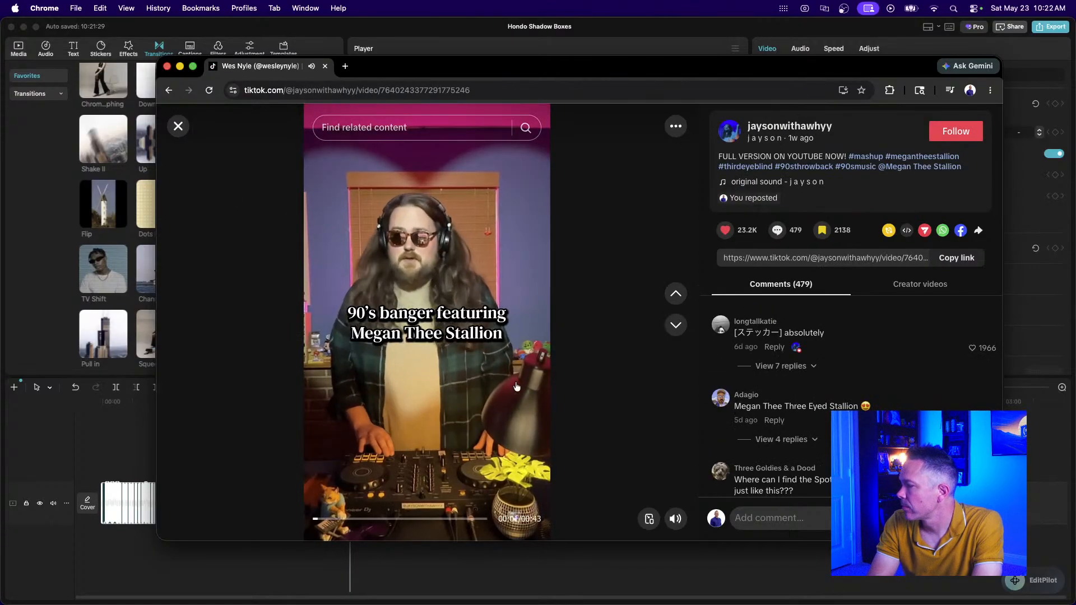
pyautogui.click(677, 328)
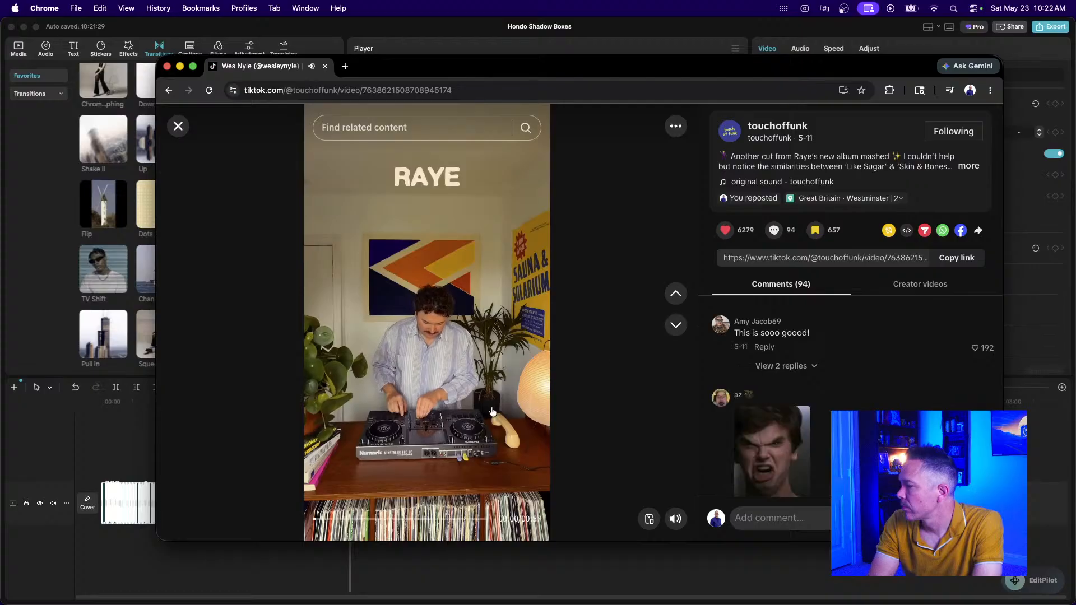
# Continue through the Earth, Wind & Fire and DJ mashups, then close Chrome to return to CapCut.
pyautogui.click(675, 326)
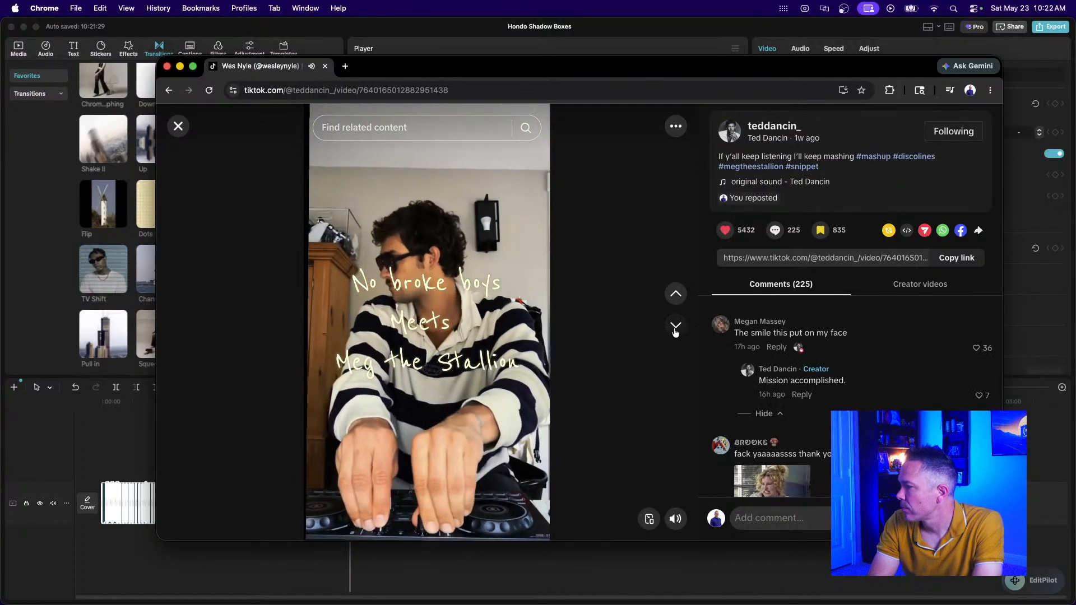
pyautogui.click(675, 329)
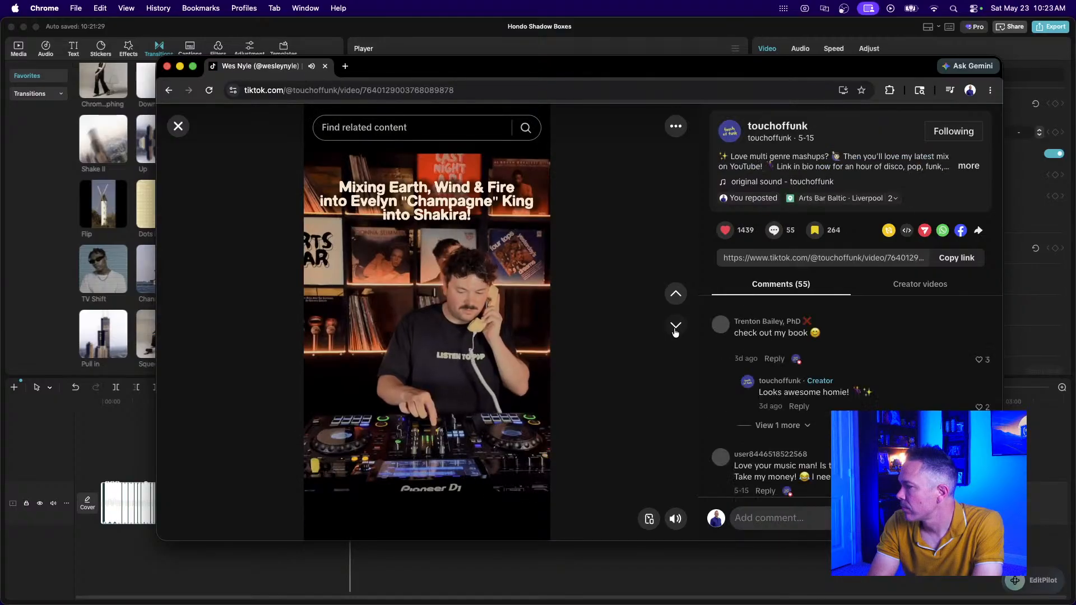
pyautogui.click(675, 325)
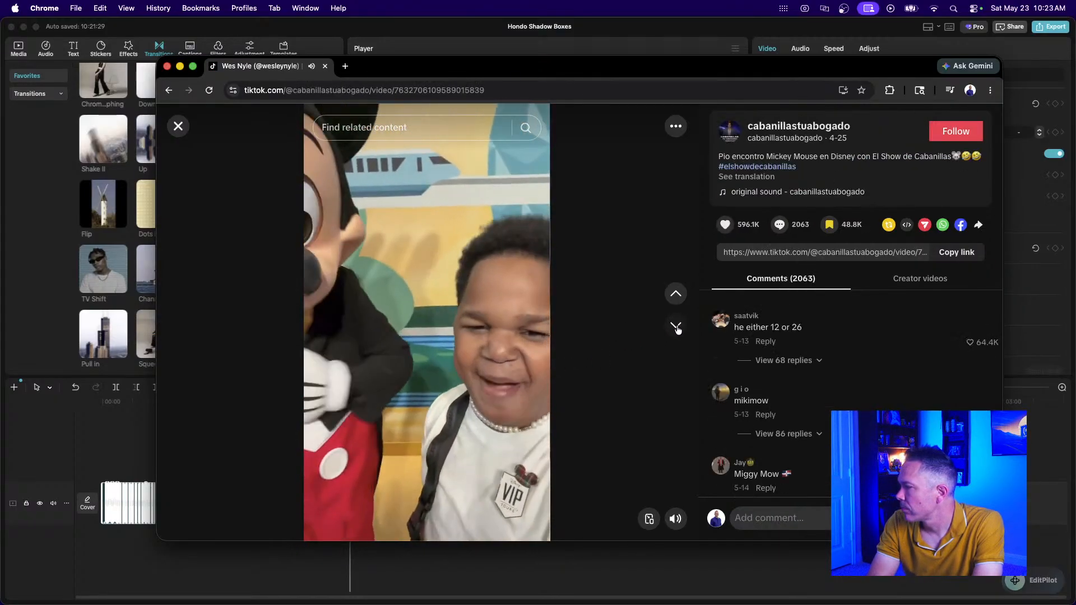
pyautogui.click(676, 325)
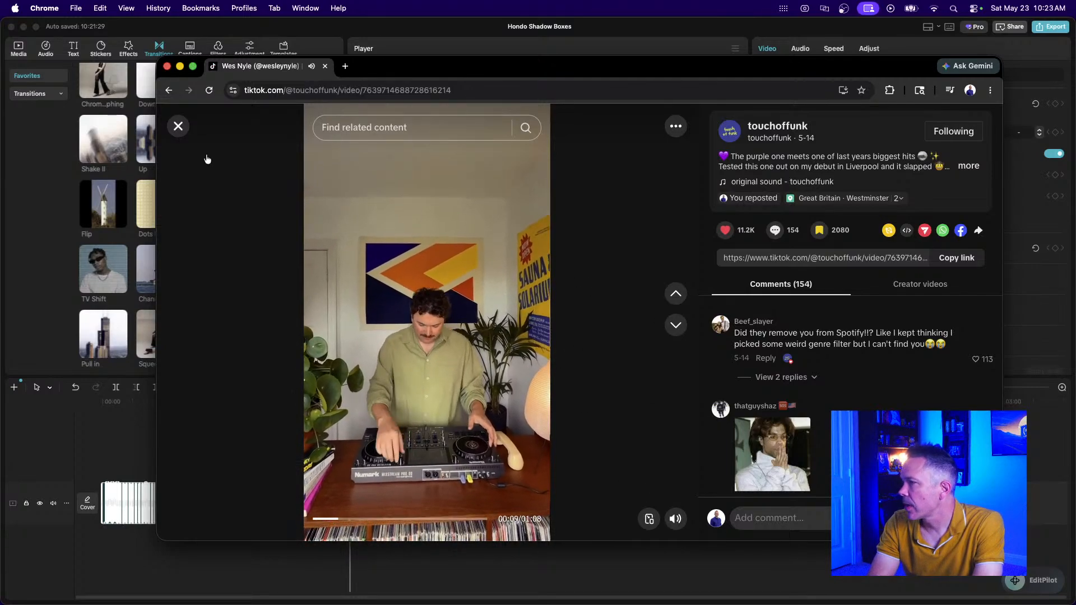
pyautogui.click(168, 67)
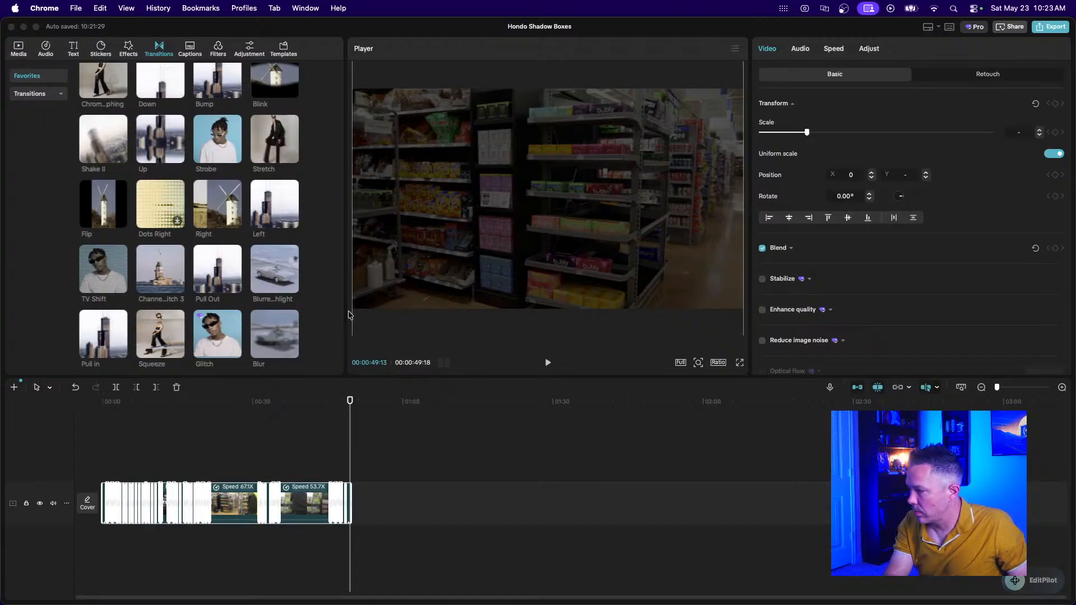
# Deselect the clips, zoom in on the final clips and transitions, then switch to Finder.
pyautogui.click(365, 485)
pyautogui.press('super+equal')
pyautogui.press('super+equal')
pyautogui.press('super+equal')
pyautogui.press('super+equal')
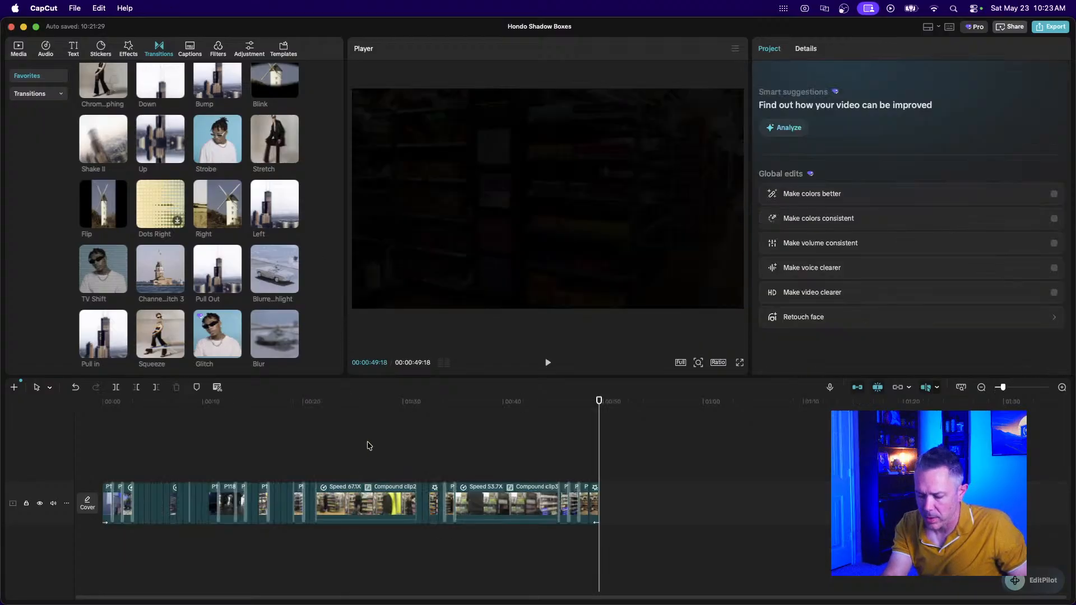
pyautogui.hscroll(2, 481, 468)
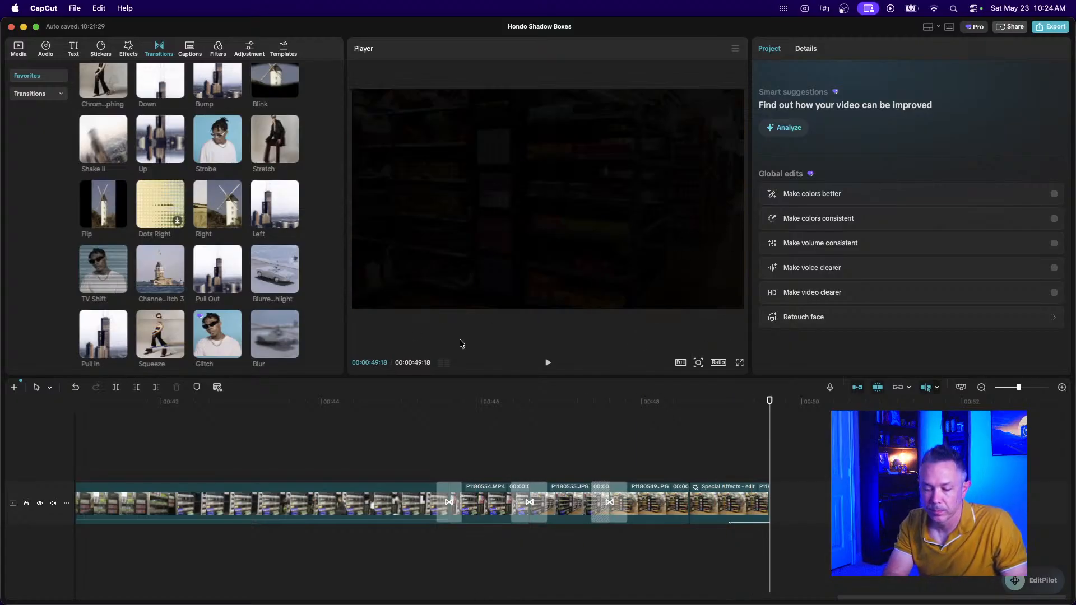
pyautogui.press('super+Tab')
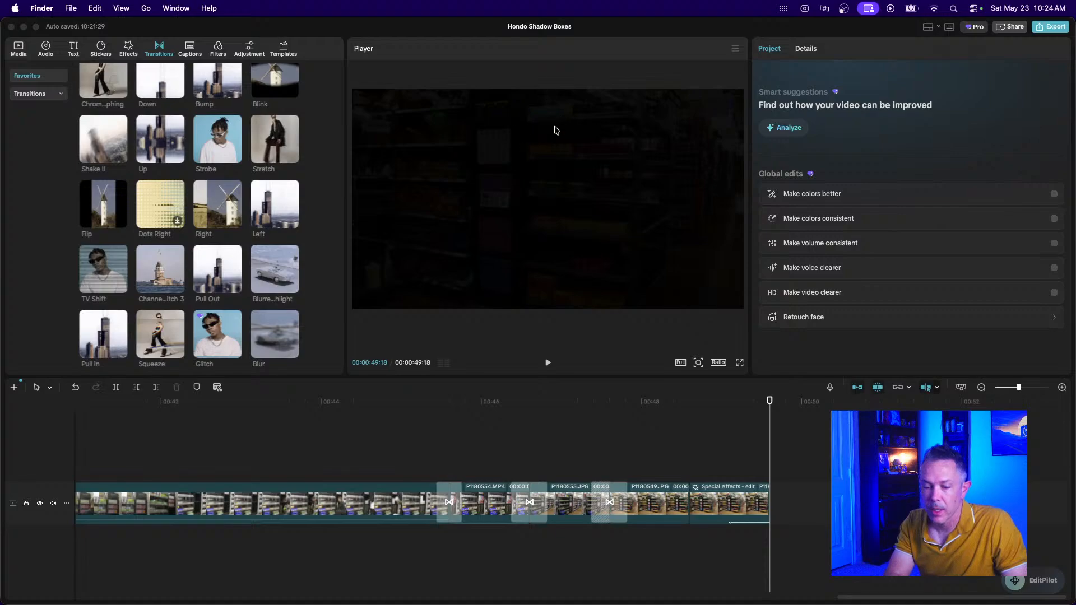
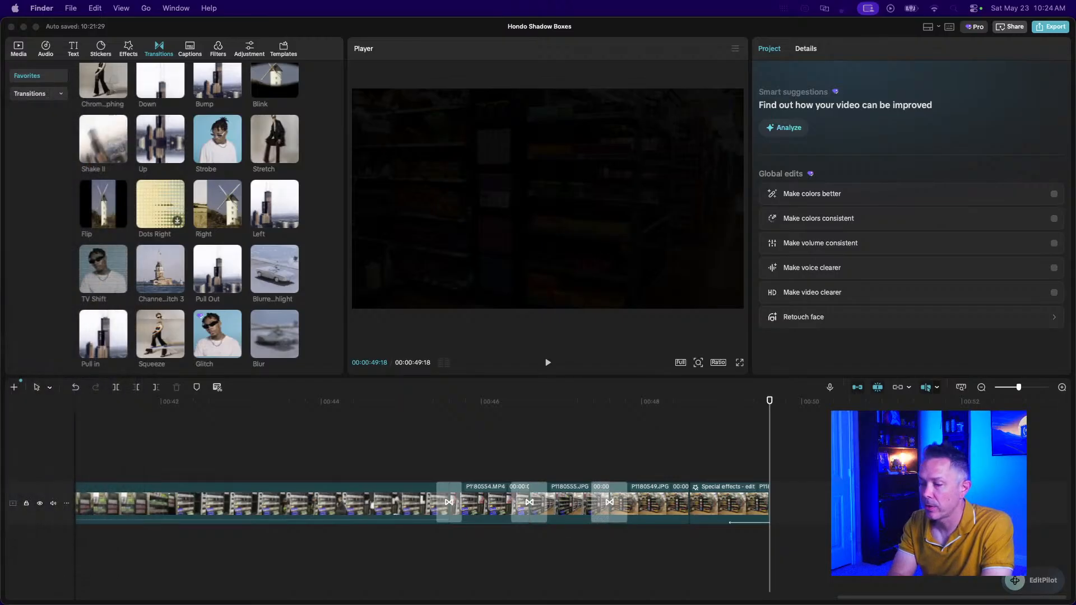
# Arrange the CapCut editor and Hondo Boxes folder windows, and select the TikTok video file.
pyautogui.moveTo(176, 139); pyautogui.dragTo(722, 139)
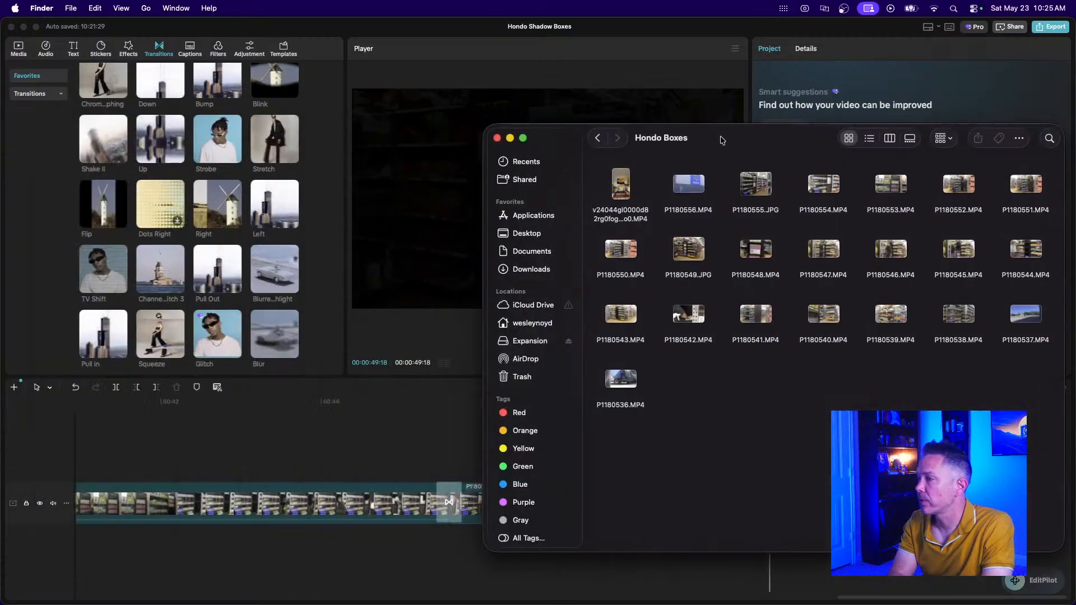
pyautogui.click(19, 50)
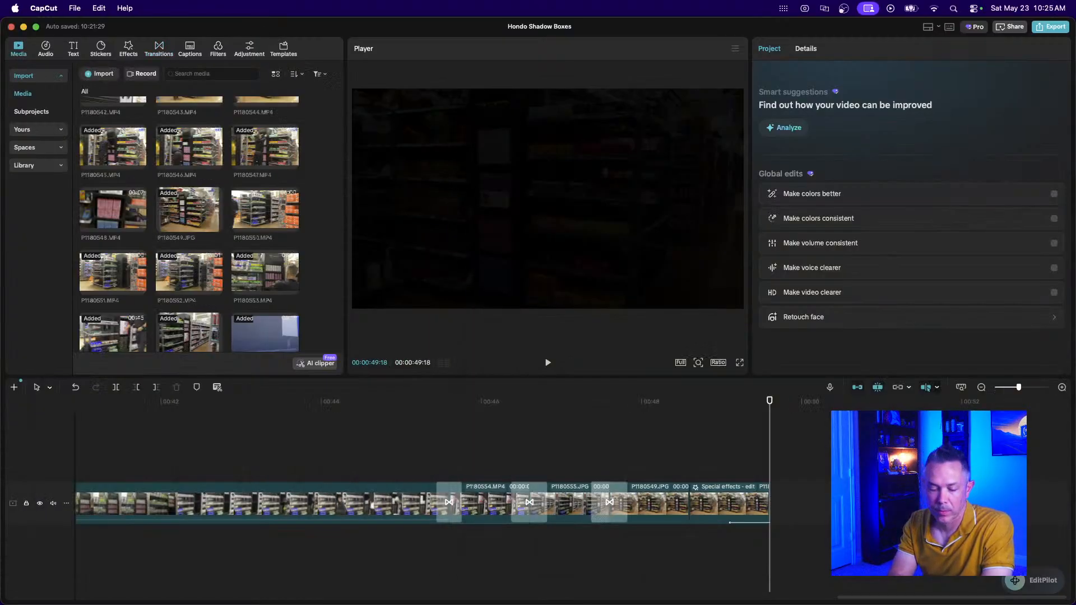
pyautogui.moveTo(638, 34); pyautogui.dragTo(474, 106)
pyautogui.click(941, 408)
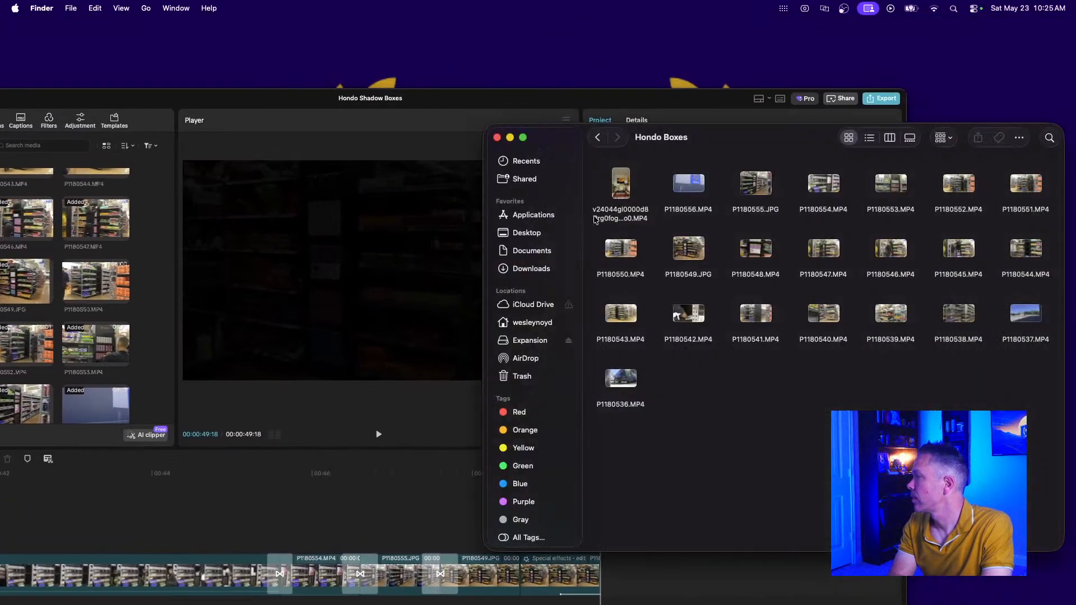
pyautogui.click(627, 192)
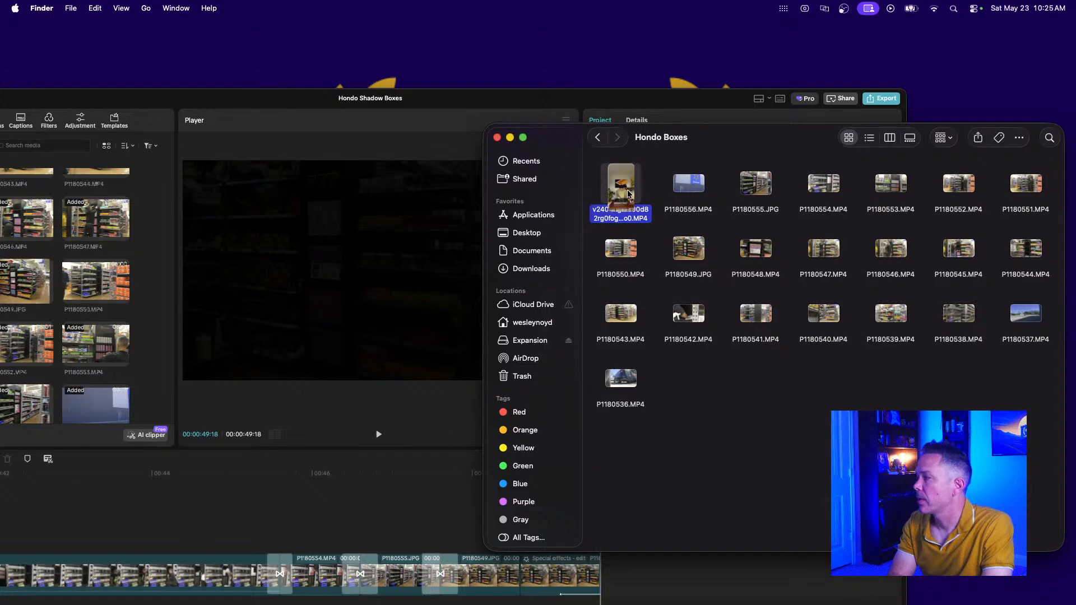
pyautogui.moveTo(247, 97); pyautogui.dragTo(453, 57)
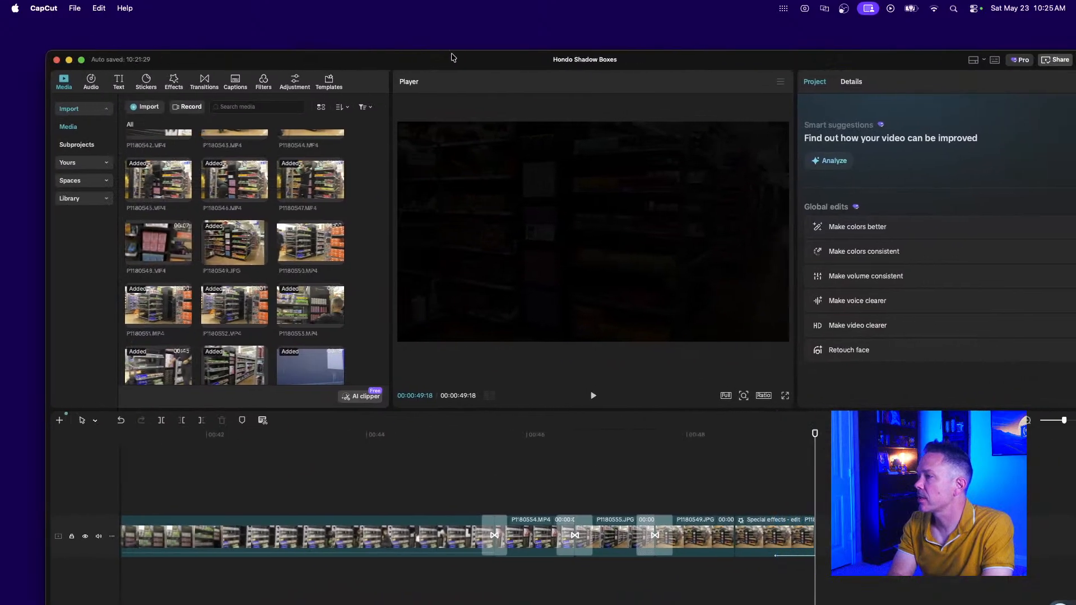
# Extract the TikTok video's soundtrack through Audio > Extract audio, creating Extracted20260523-1.
pyautogui.click(91, 83)
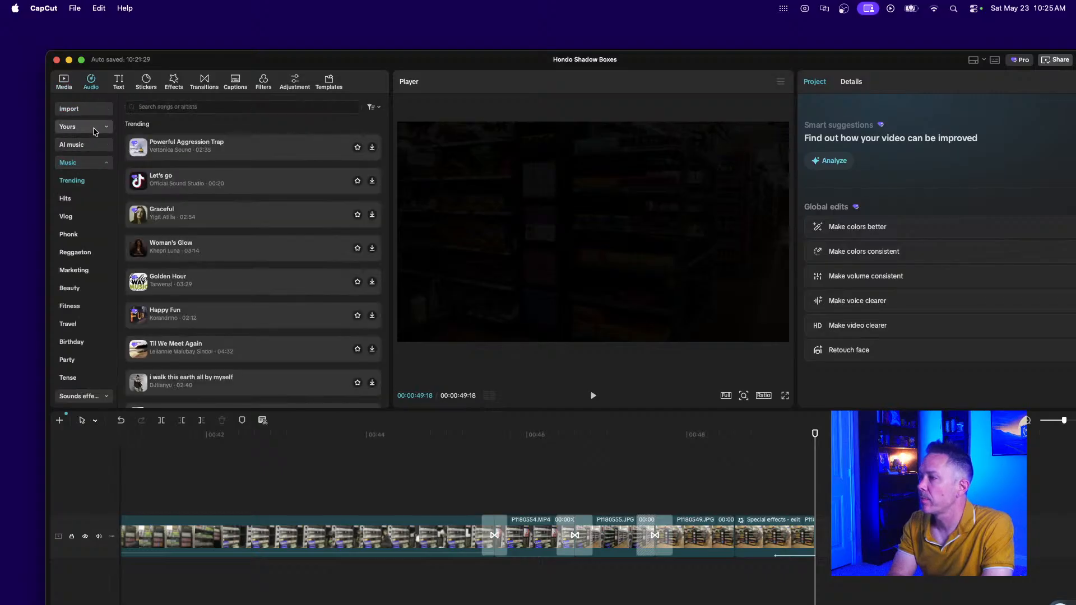
pyautogui.click(83, 112)
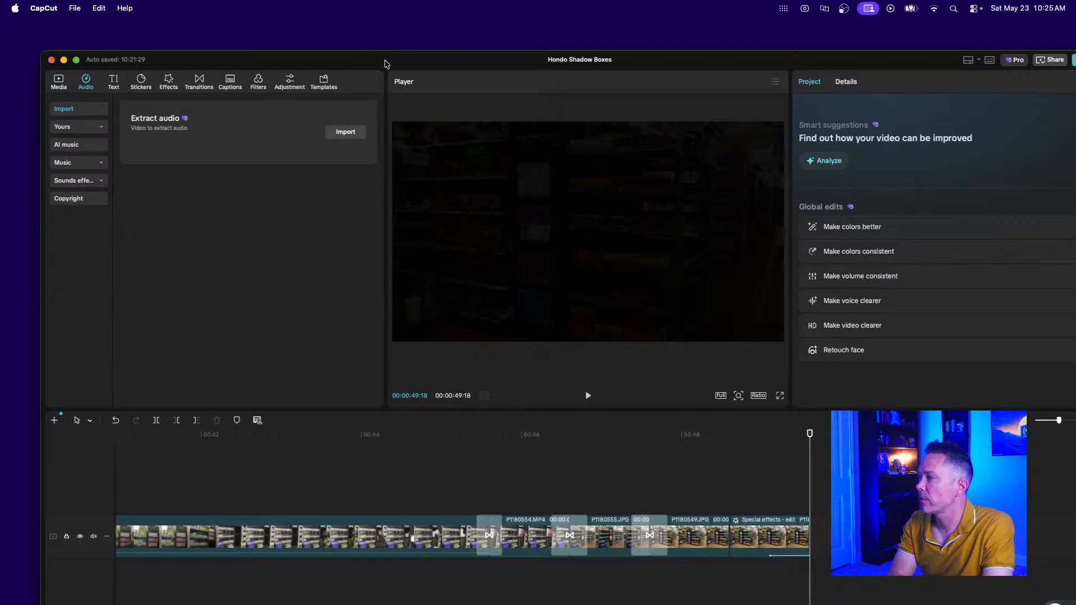
pyautogui.moveTo(392, 64); pyautogui.dragTo(195, 35)
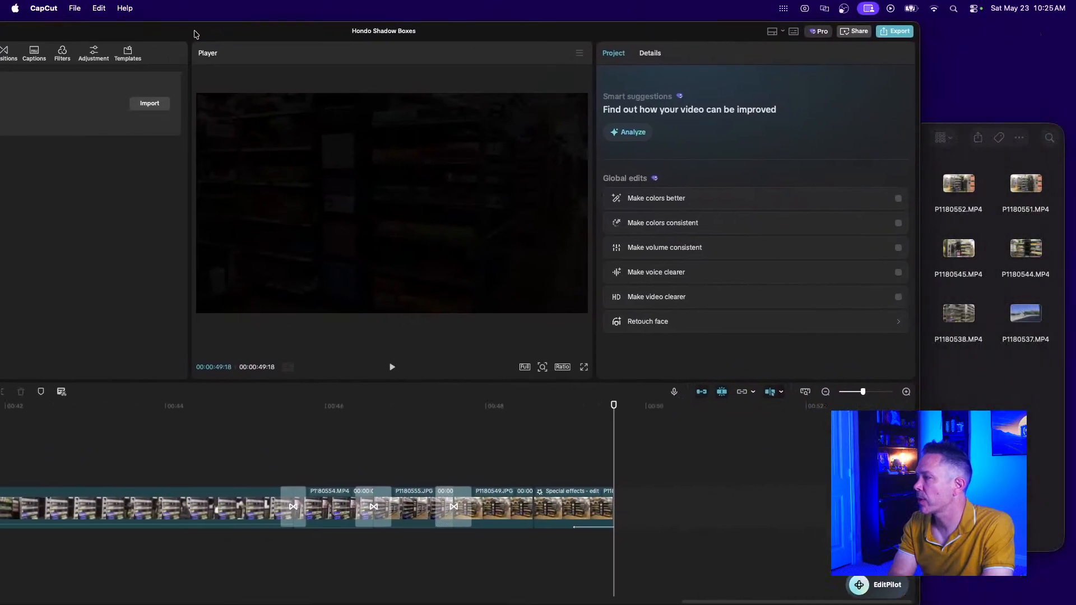
pyautogui.click(972, 446)
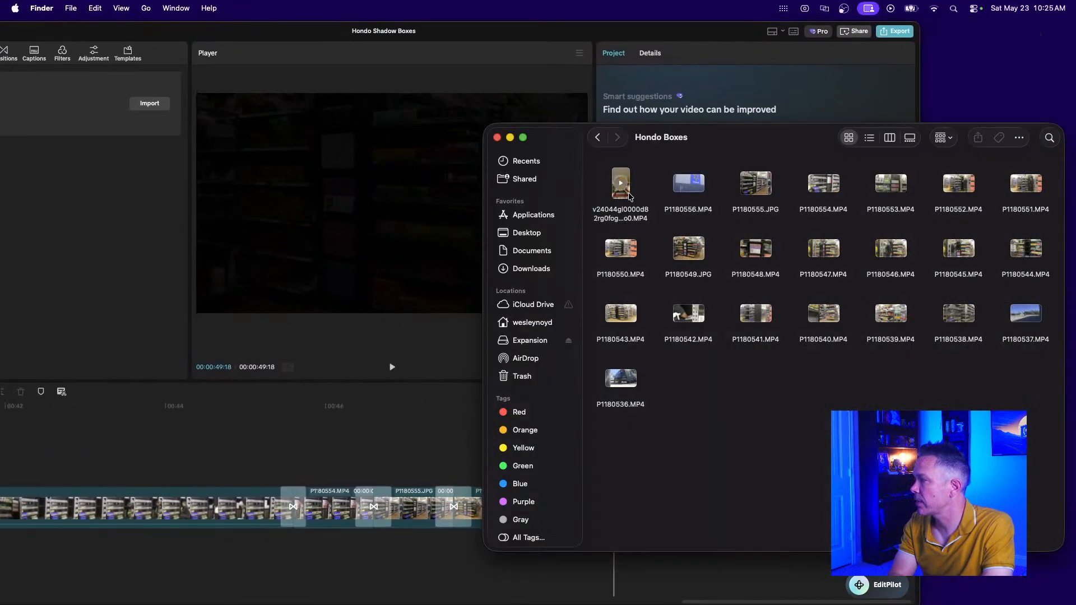
pyautogui.moveTo(620, 183); pyautogui.dragTo(129, 207)
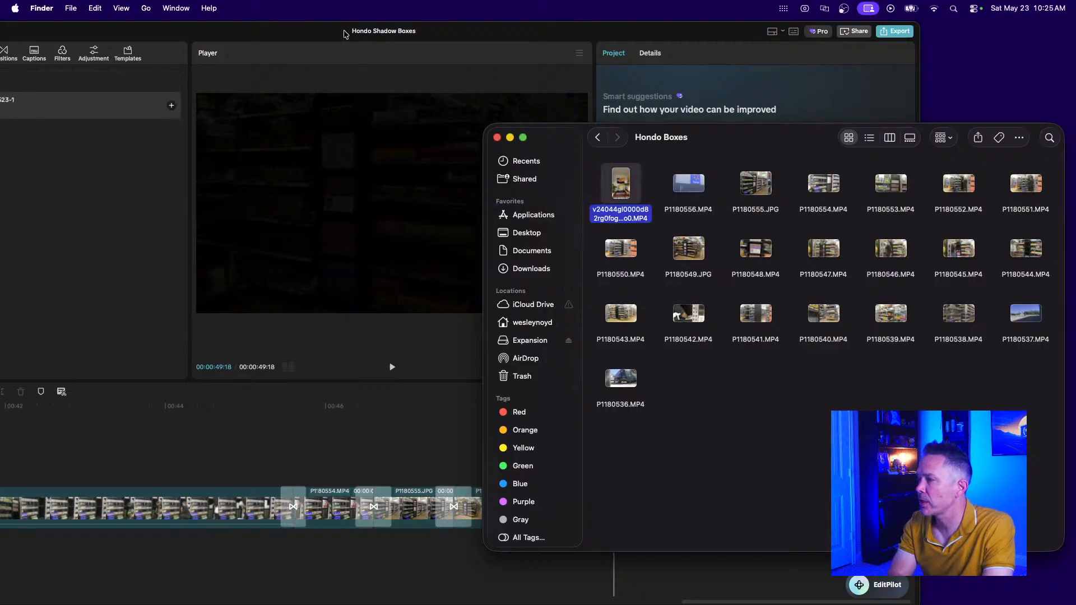
pyautogui.moveTo(325, 35); pyautogui.dragTo(484, 32)
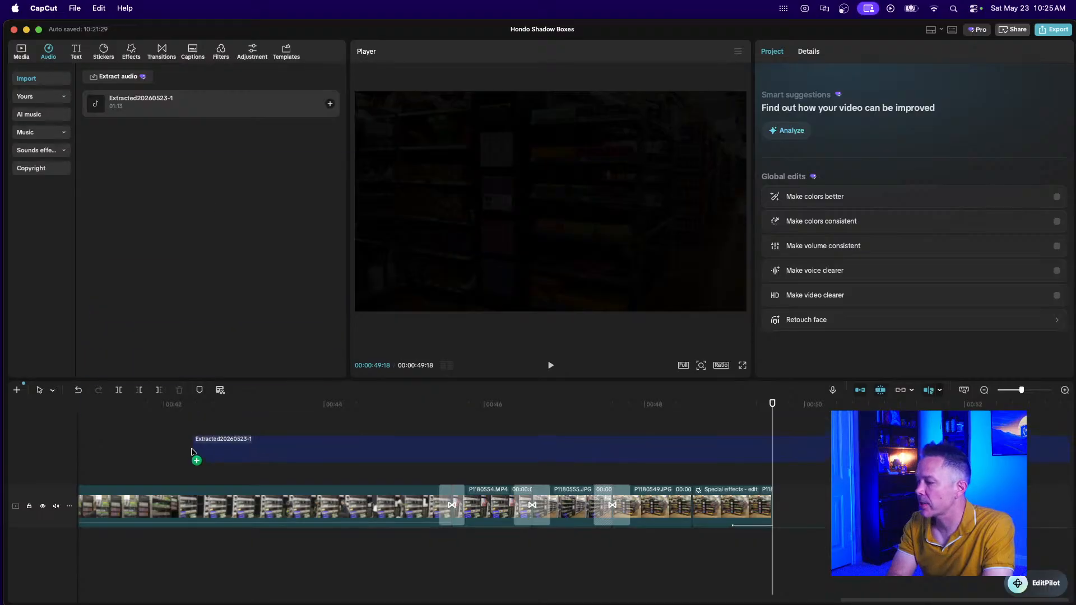
# Put the extracted audio on a new track under the video, starting at the beginning.
pyautogui.moveTo(193, 452); pyautogui.dragTo(168, 542)
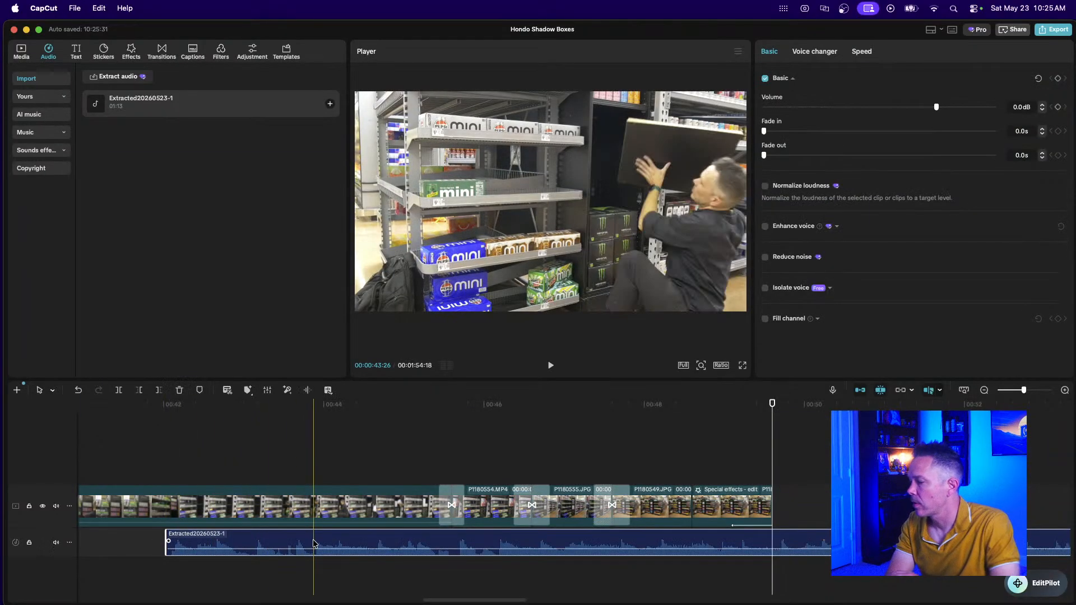
pyautogui.hscroll(-5, 673, 459)
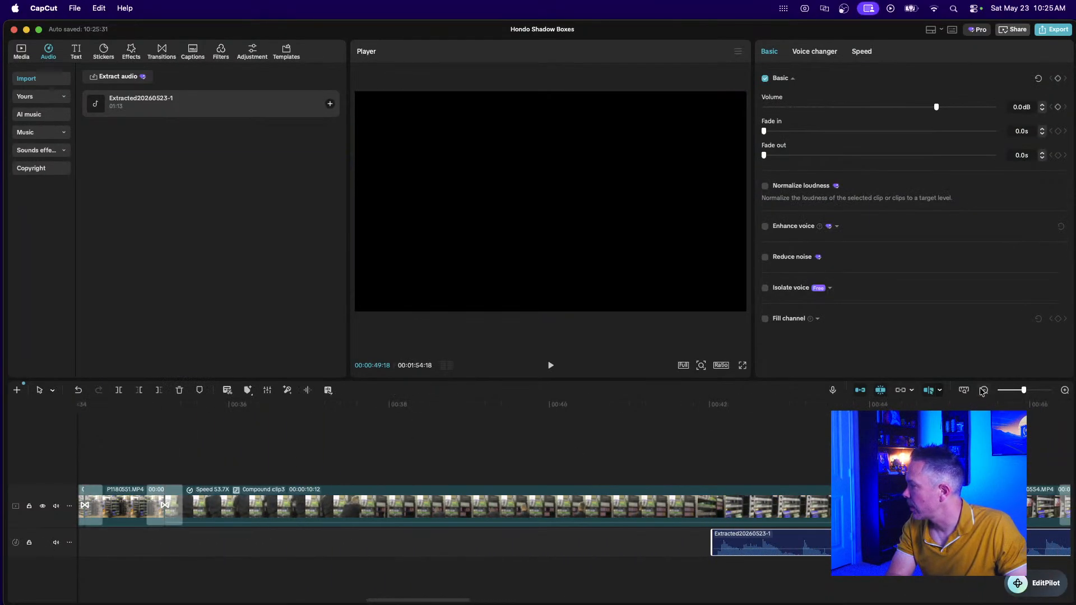
pyautogui.click(983, 390)
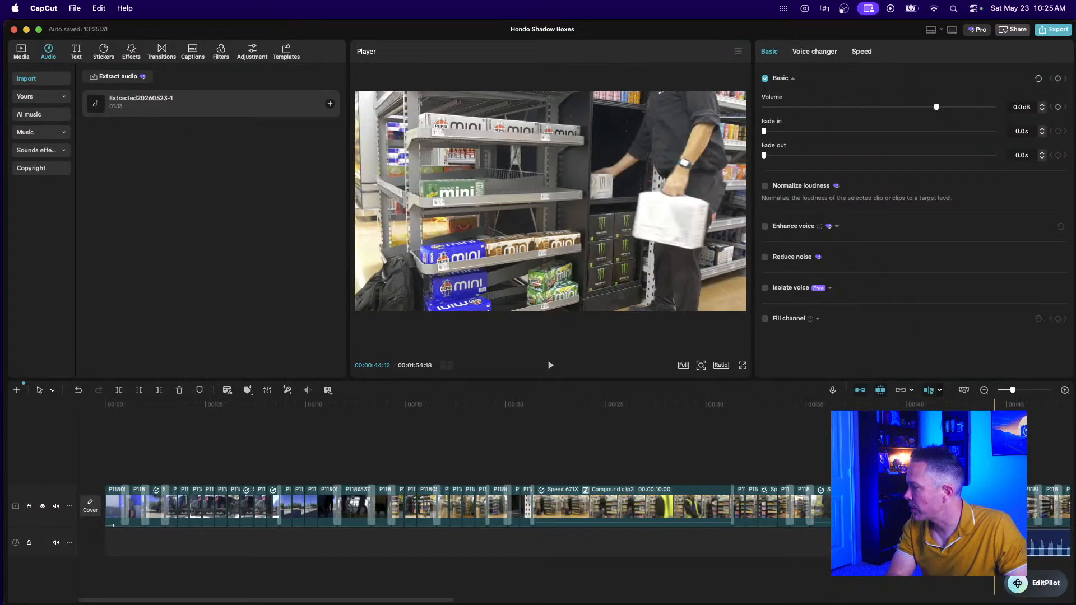
pyautogui.moveTo(982, 538); pyautogui.dragTo(156, 536)
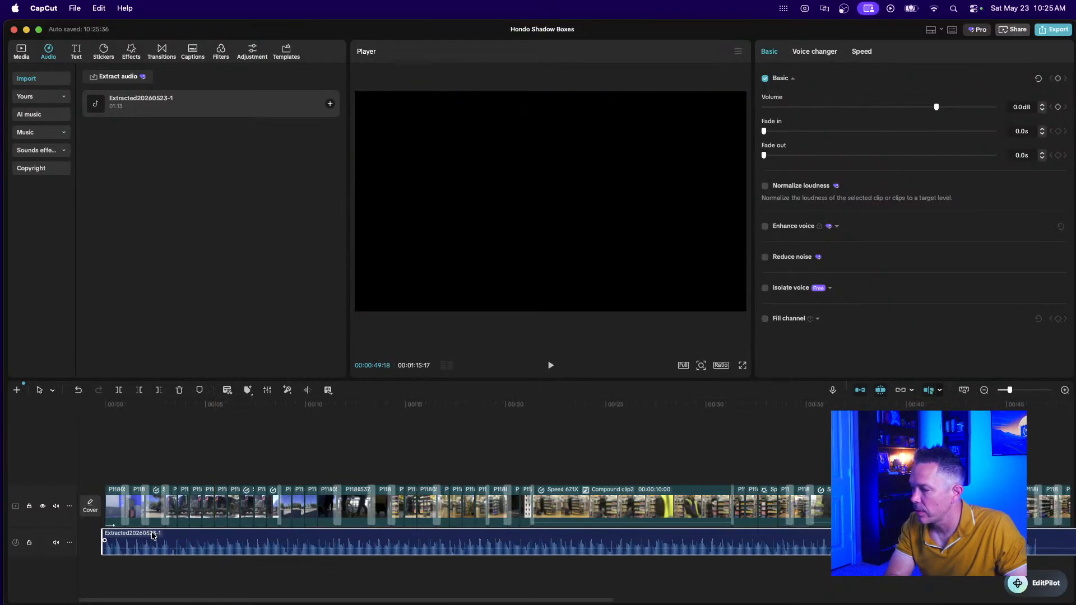
# Trim the audio's right edge so it ends together with the video.
pyautogui.hscroll(11, 688, 571)
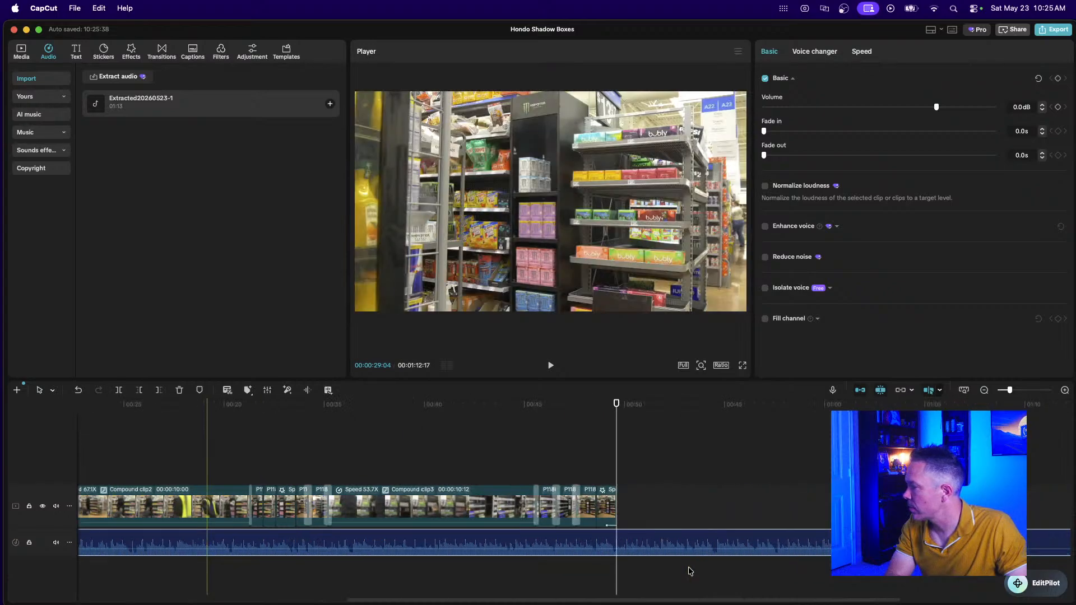
pyautogui.hscroll(-1, 688, 570)
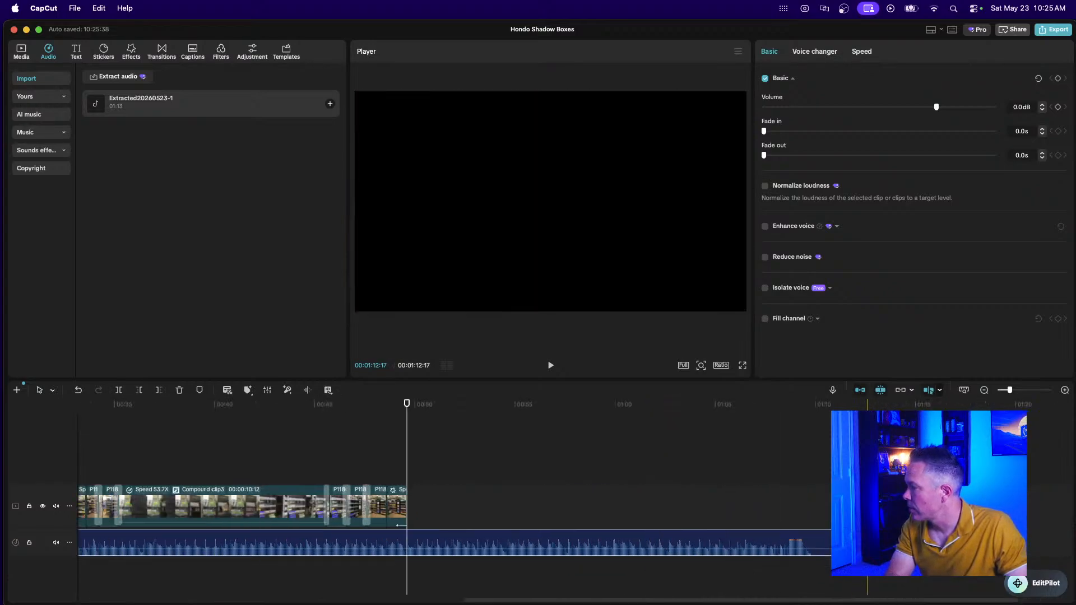
pyautogui.moveTo(831, 542); pyautogui.dragTo(408, 554)
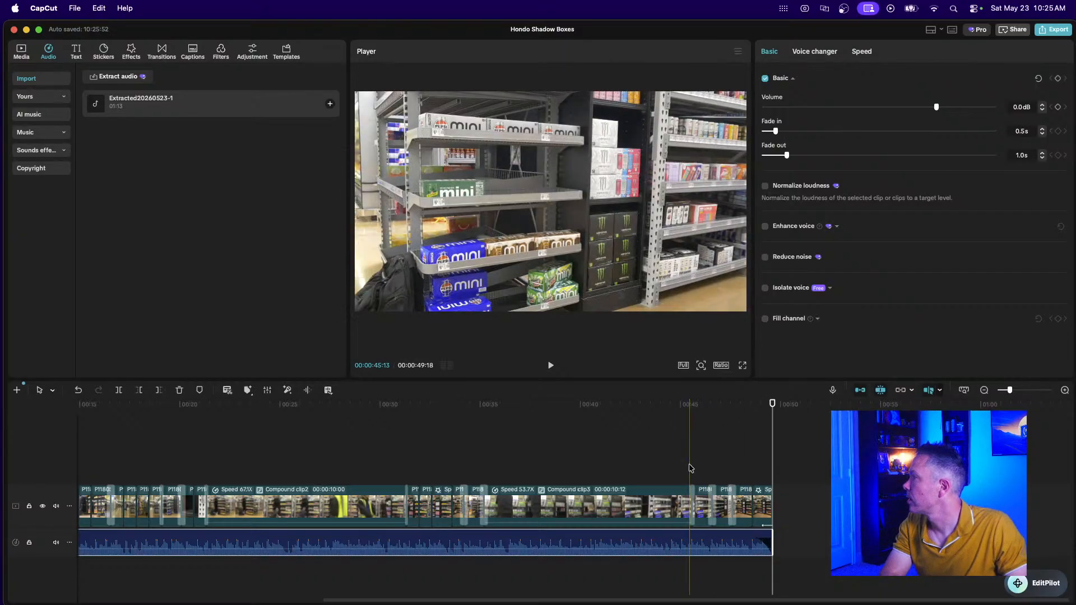
pyautogui.hscroll(-6, 691, 468)
# Play the edit from the start with the timeline zoomed out and volume raised.
pyautogui.click(99, 448)
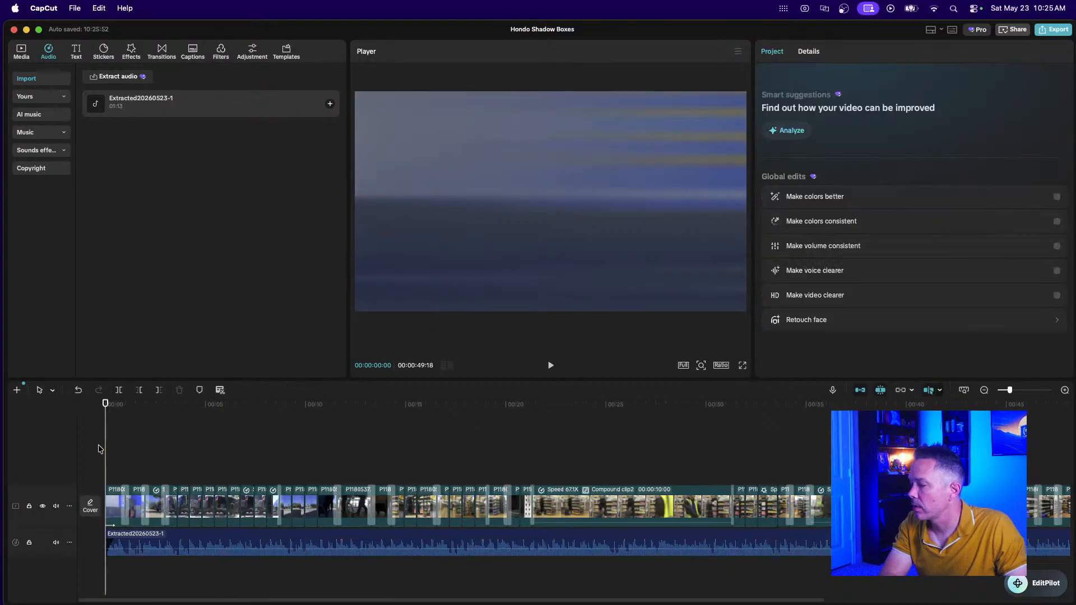
pyautogui.press('space')
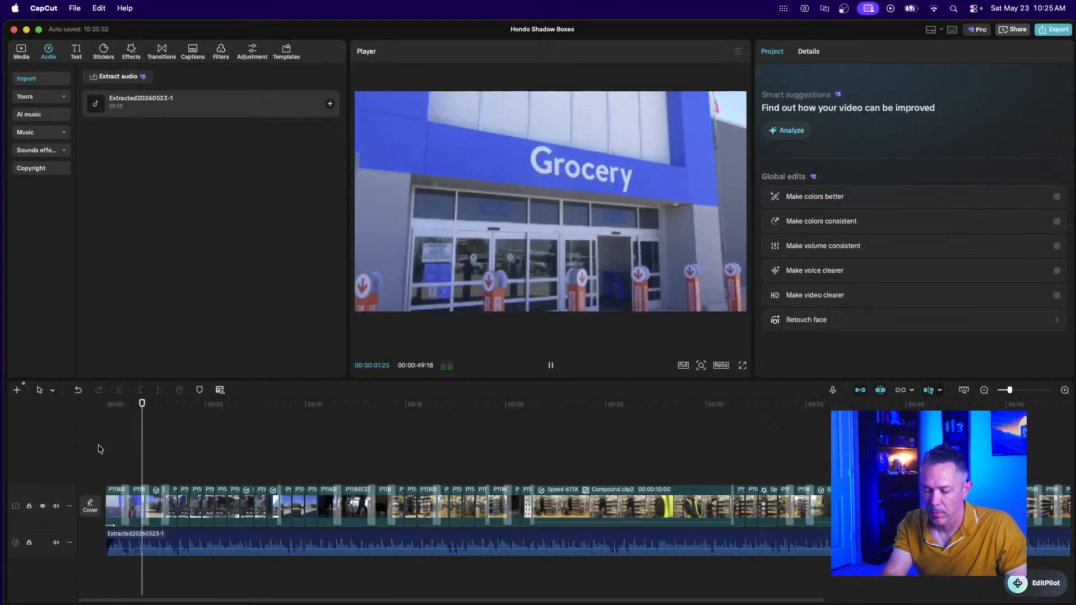
pyautogui.press('super+minus')
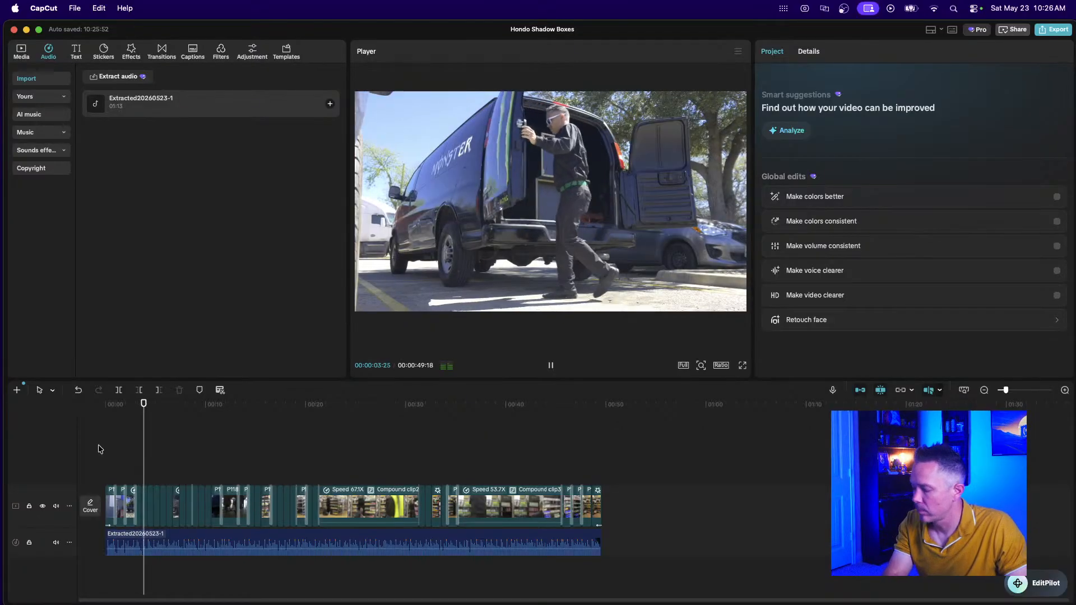
pyautogui.press('XF86AudioRaiseVolume')
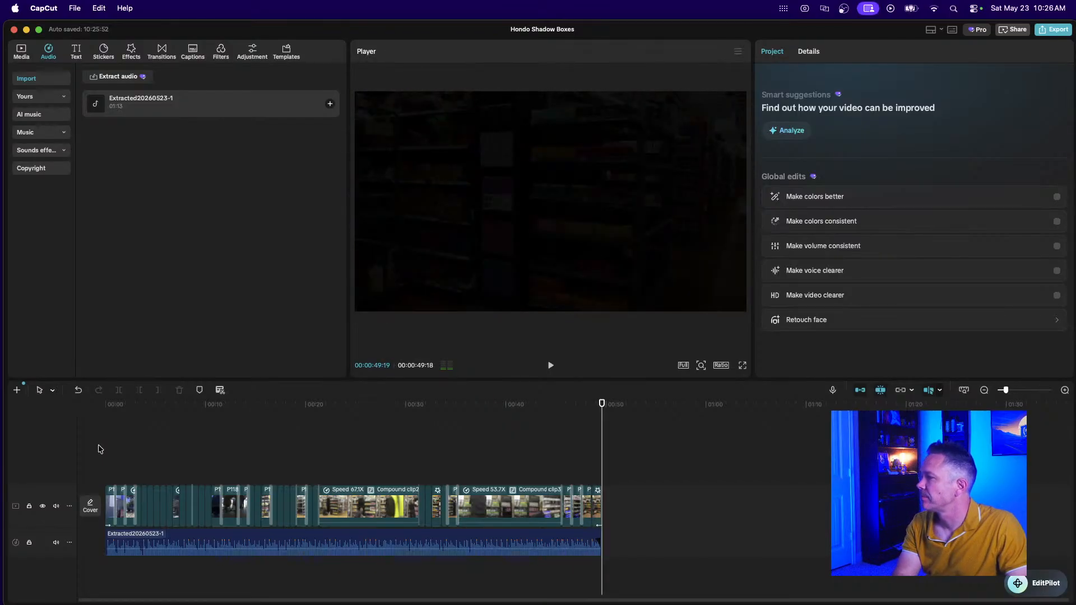
# Replay the edit, then combine all clips and the audio into Compound clip4.
pyautogui.press('space')
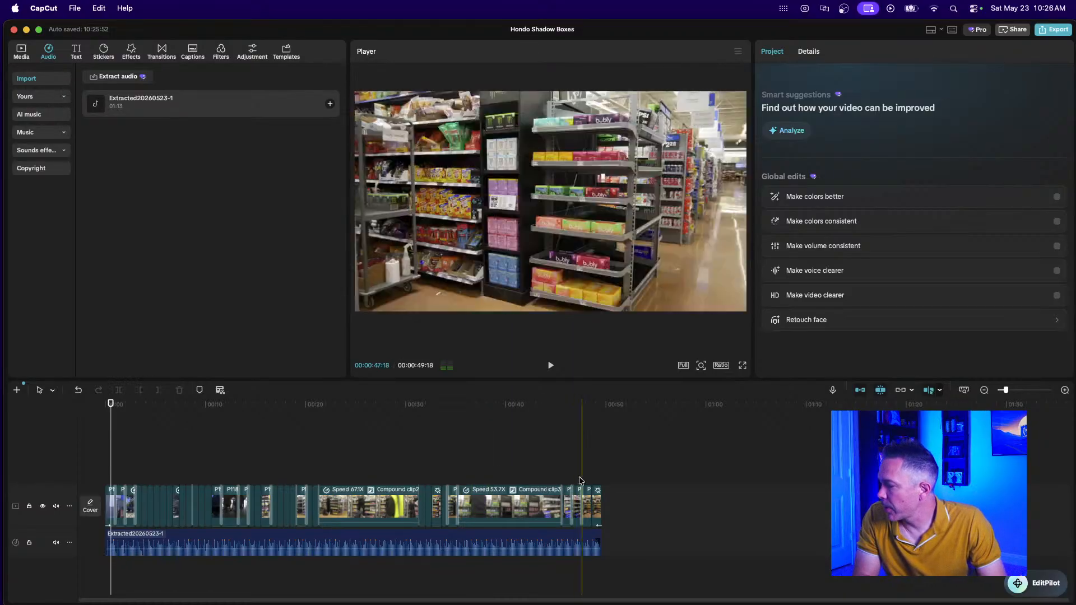
pyautogui.moveTo(656, 461); pyautogui.dragTo(54, 586)
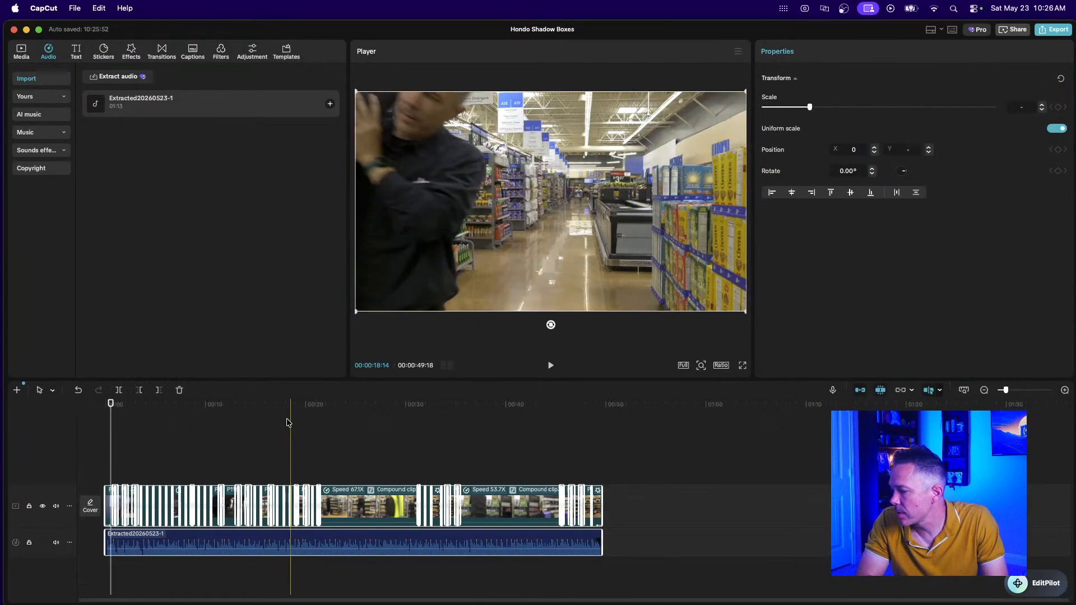
pyautogui.hotkey('alt', 'g')
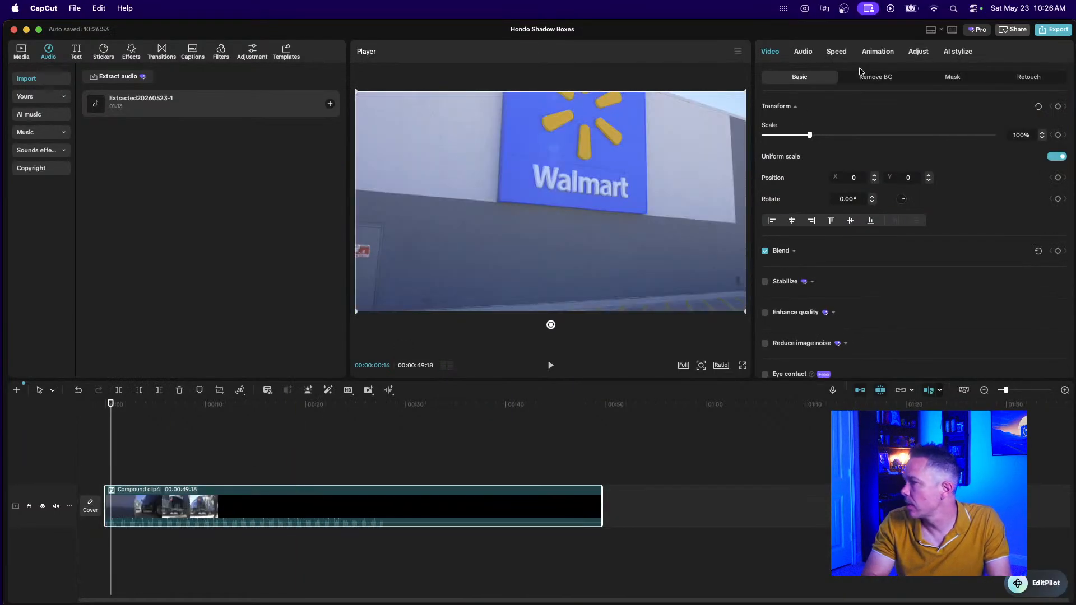
# In Export, set the cover to the store-aisle frame with mini drink shelves and save it.
pyautogui.click(1052, 31)
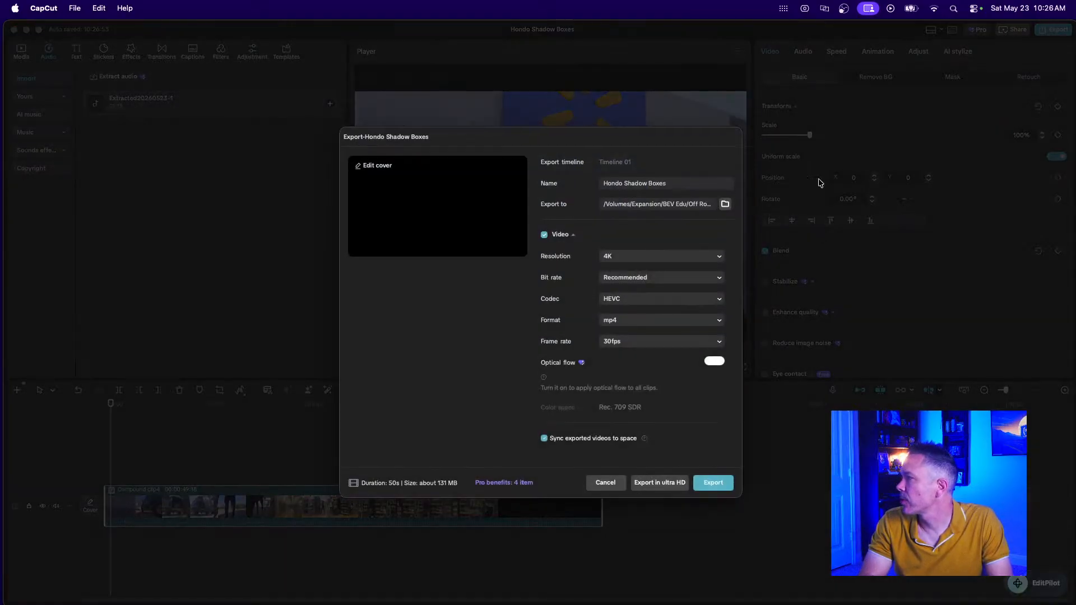
pyautogui.click(371, 167)
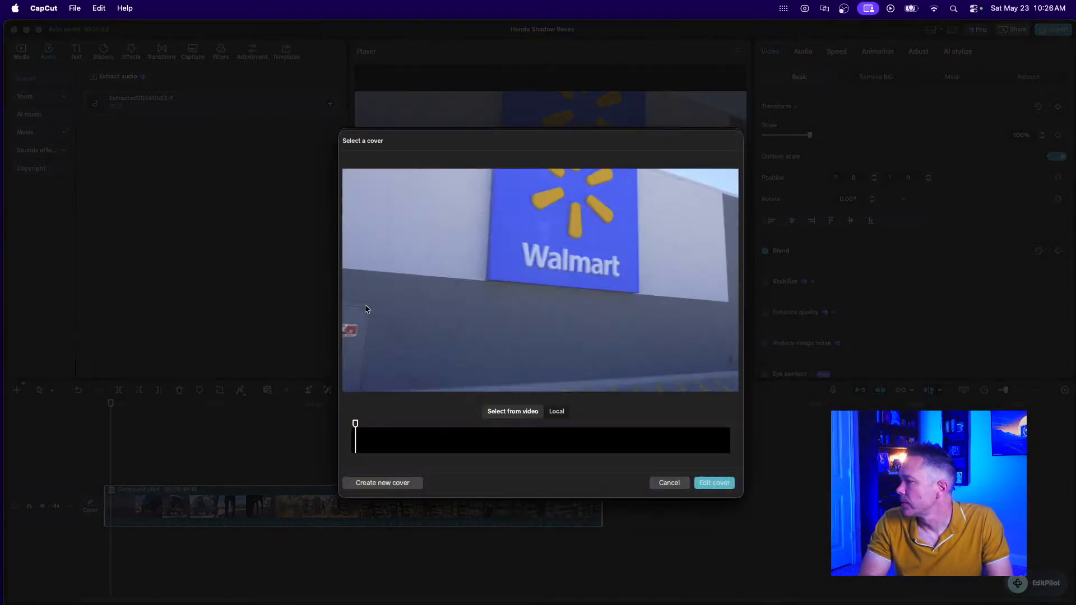
pyautogui.moveTo(358, 429); pyautogui.dragTo(711, 442)
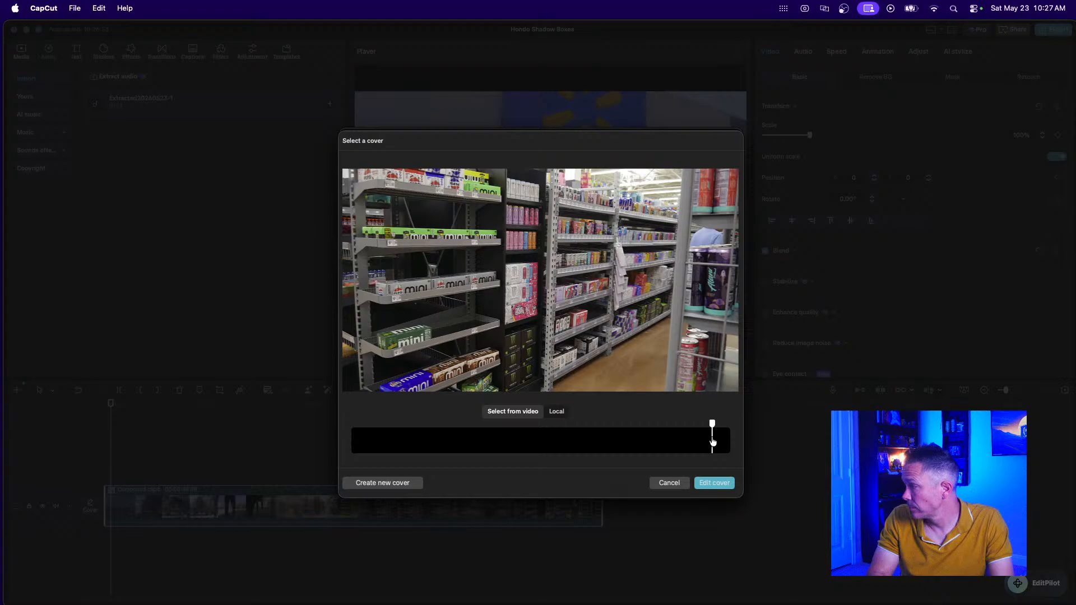
pyautogui.moveTo(717, 442); pyautogui.dragTo(713, 443)
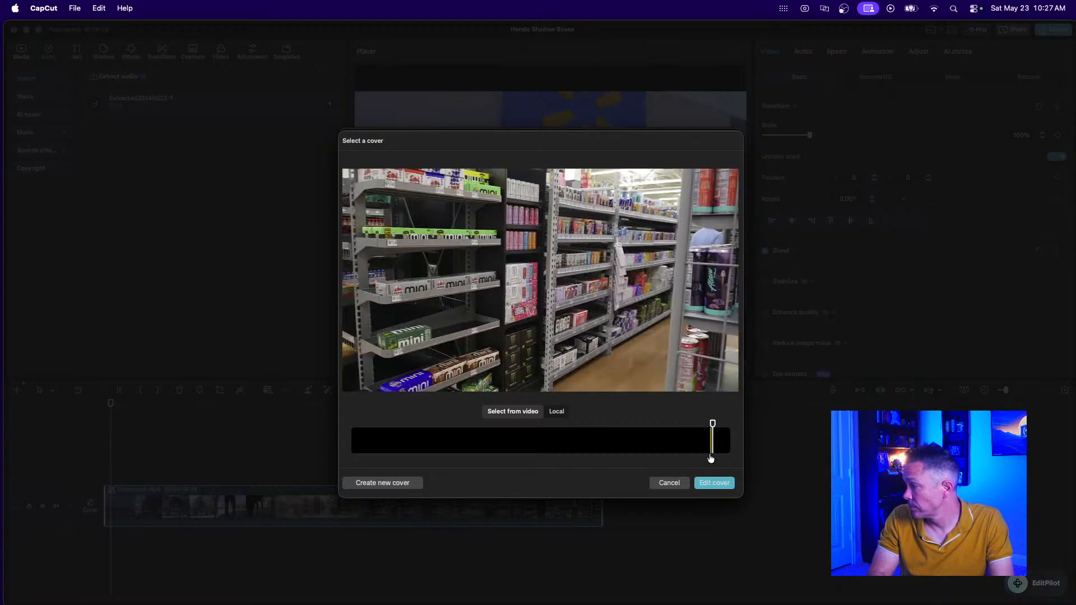
pyautogui.click(712, 483)
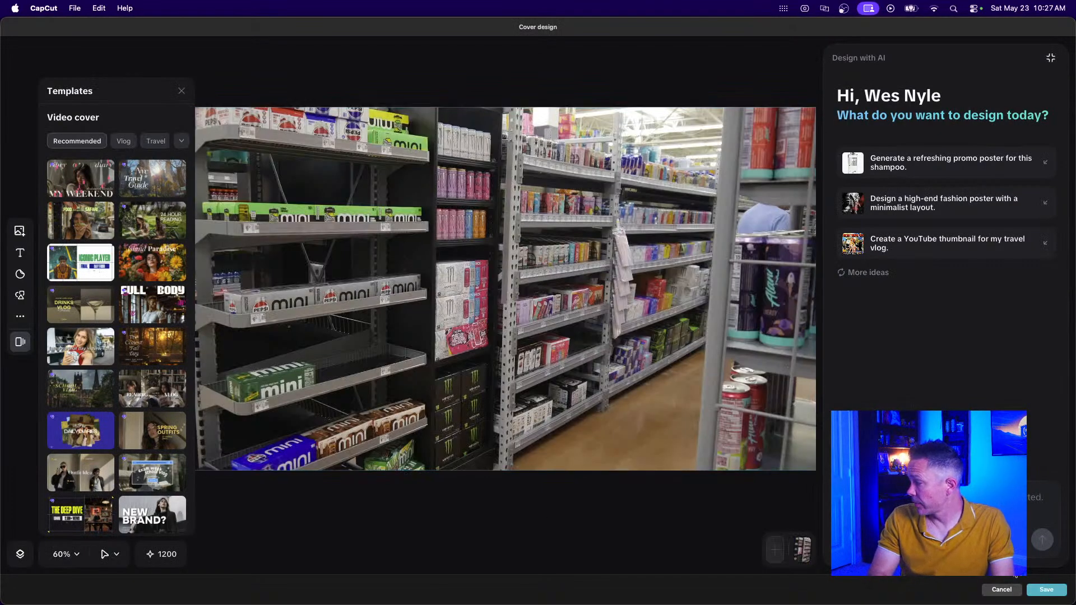
pyautogui.click(1046, 590)
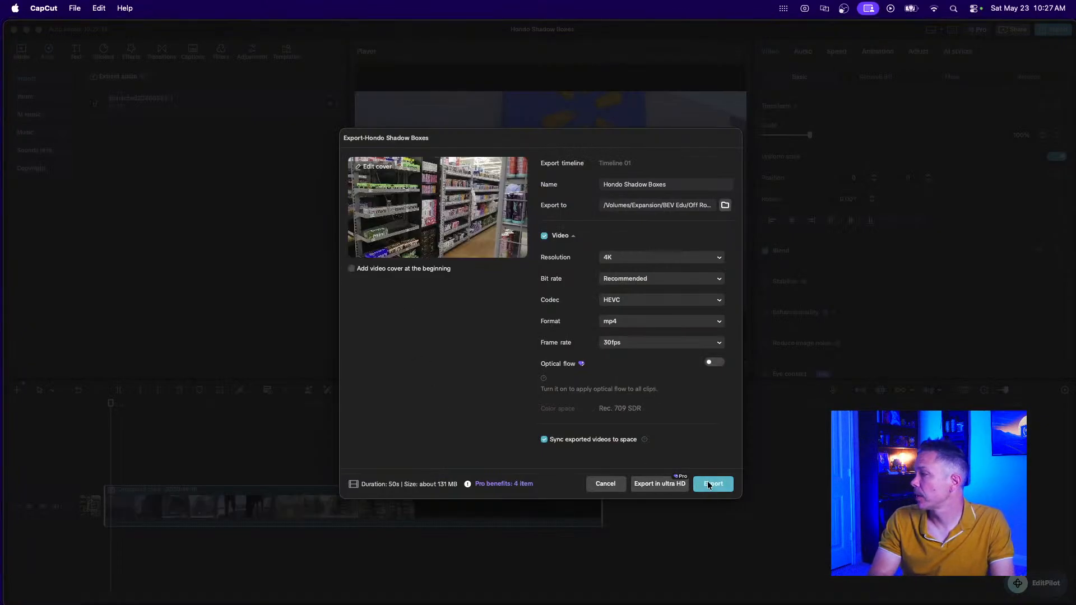
# Keep the format as mp4, set resolution to 1080P, and start the export.
pyautogui.click(644, 324)
pyautogui.click(636, 322)
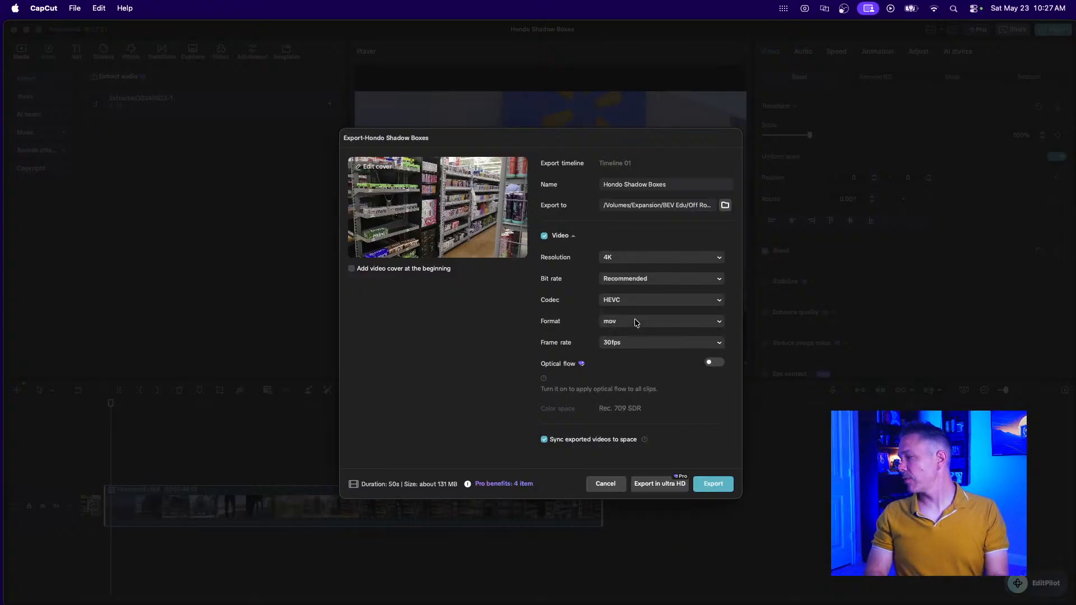
pyautogui.click(635, 327)
pyautogui.click(637, 337)
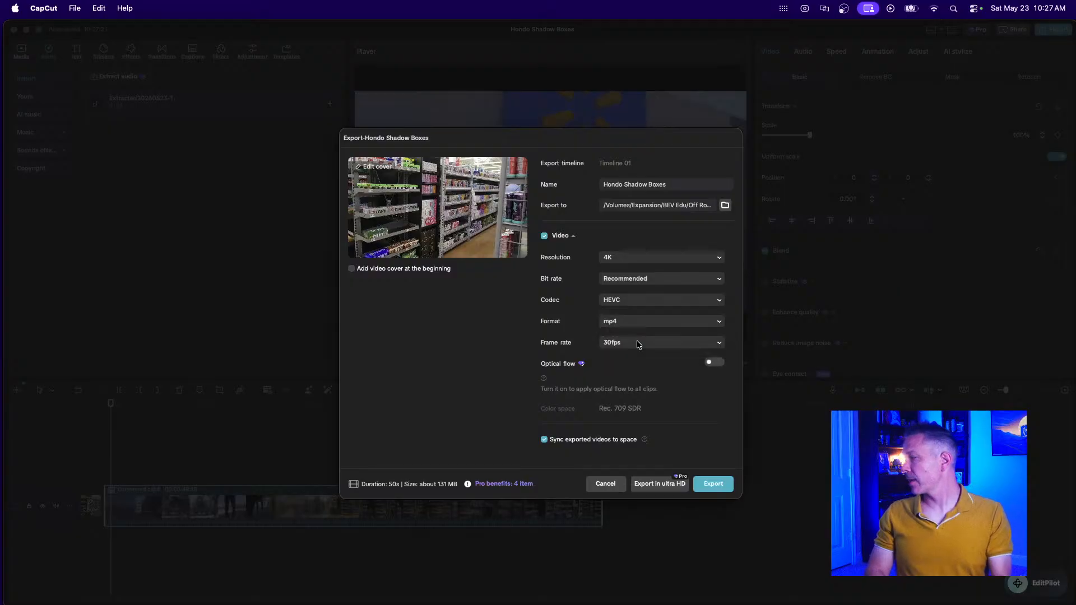
pyautogui.click(633, 263)
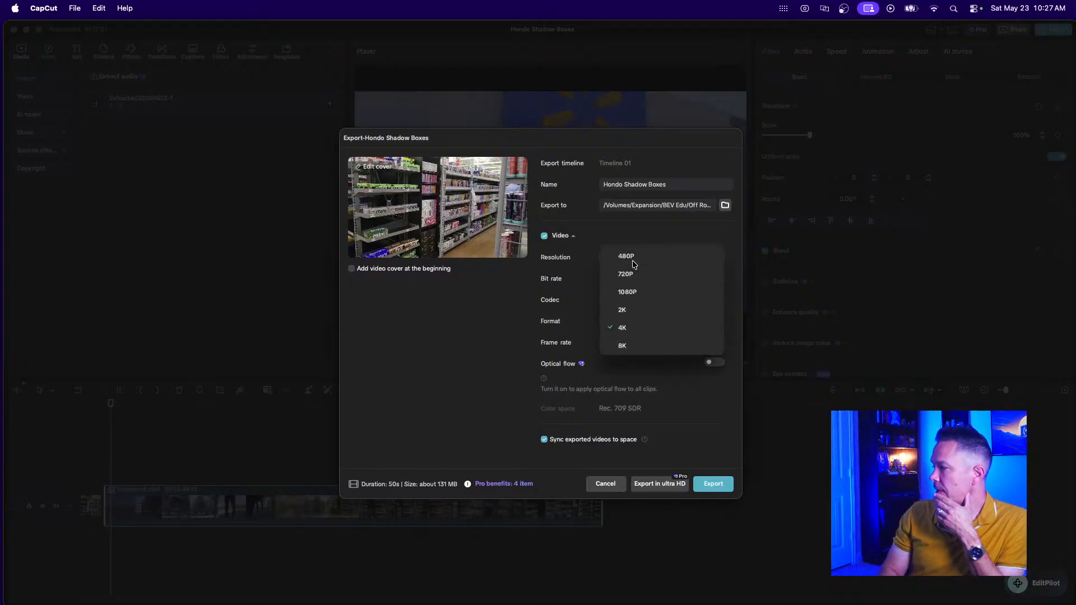
pyautogui.click(631, 295)
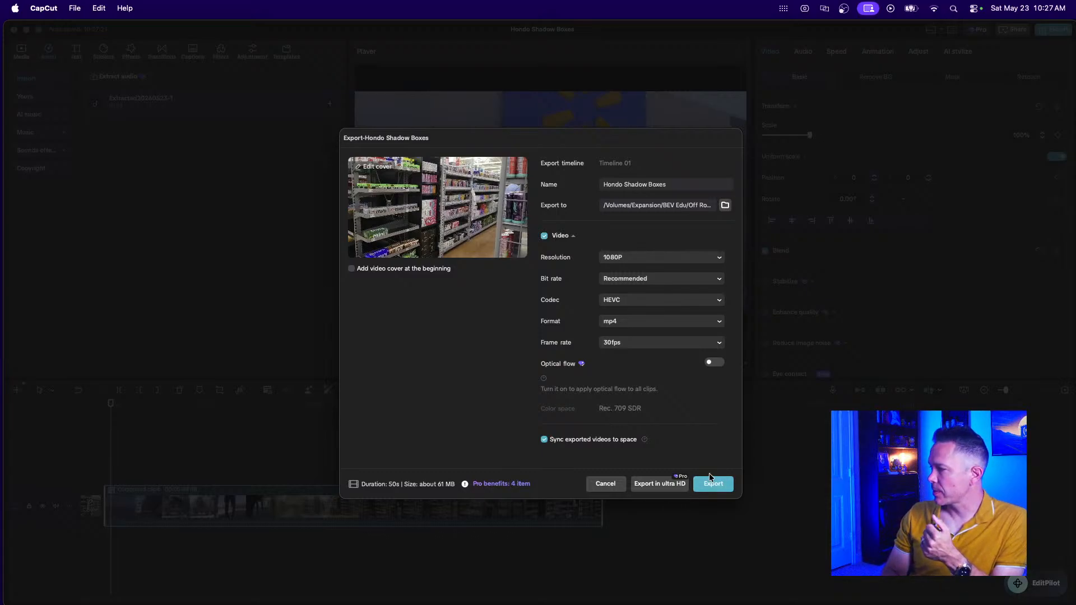
pyautogui.click(703, 261)
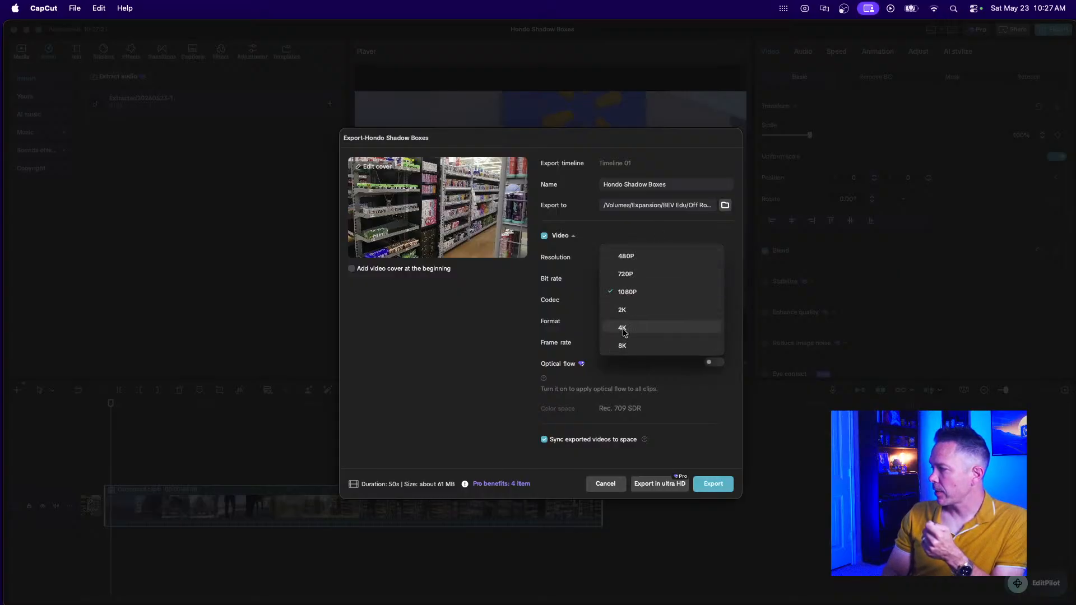
pyautogui.click(644, 242)
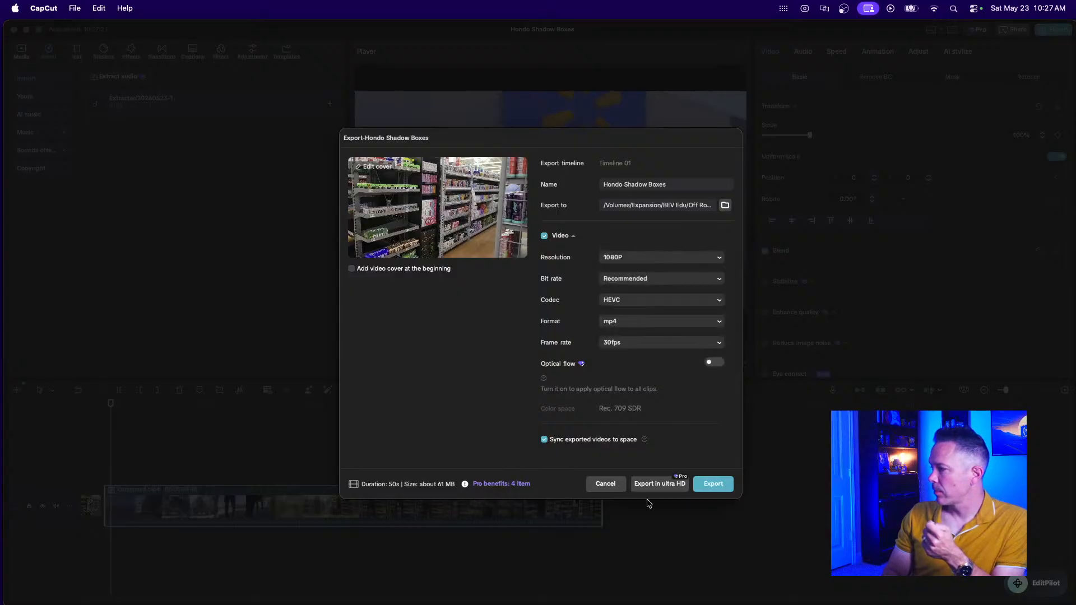
pyautogui.click(712, 485)
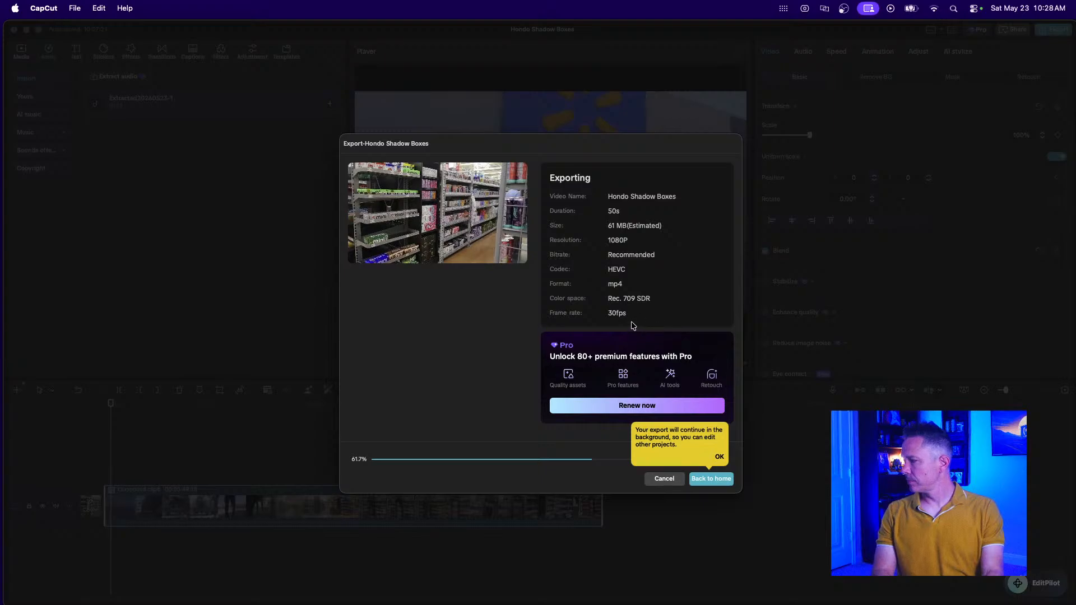
# Cancel the running export and open the save-location folder chooser.
pyautogui.click(664, 478)
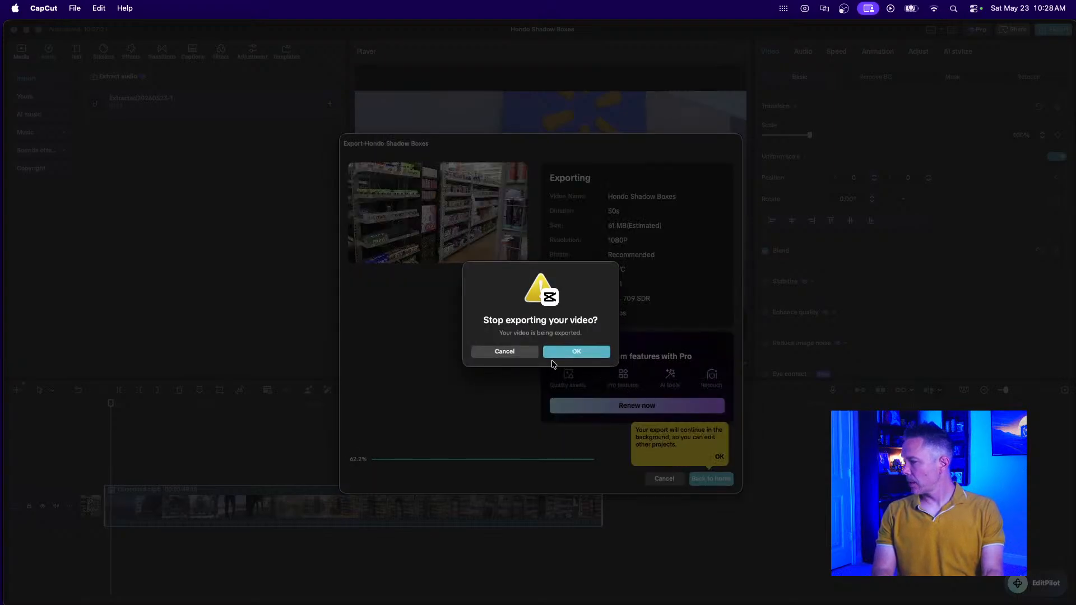
pyautogui.click(557, 358)
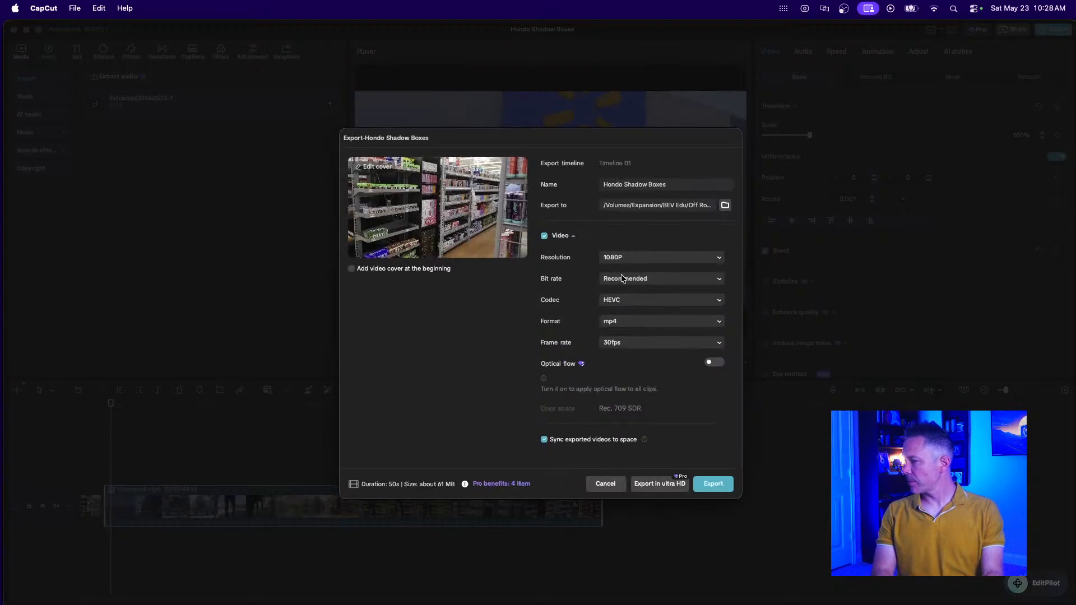
pyautogui.click(707, 203)
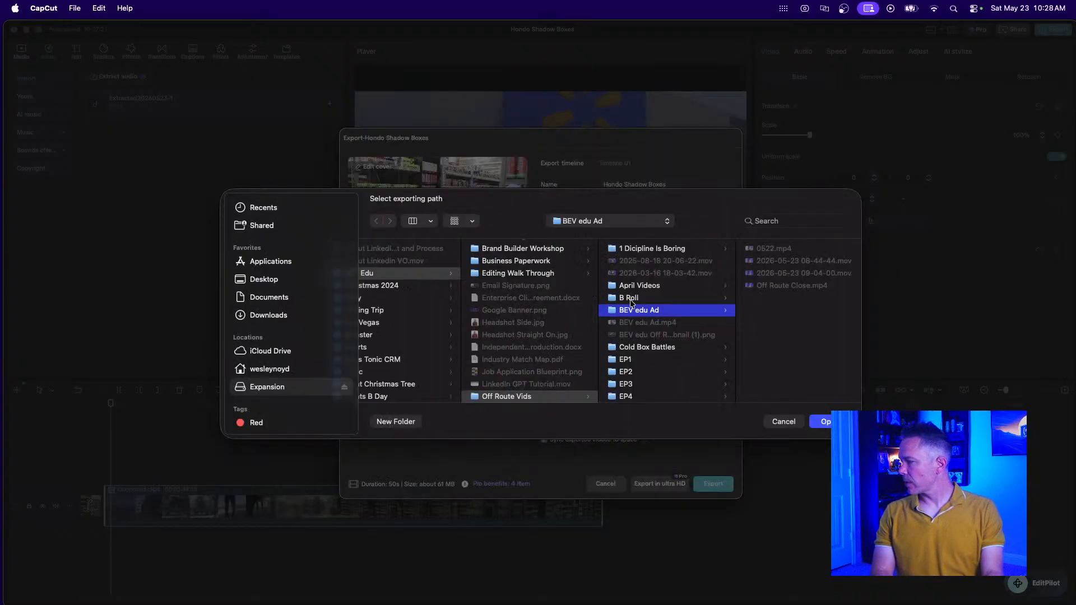
pyautogui.scroll(3, 513, 280)
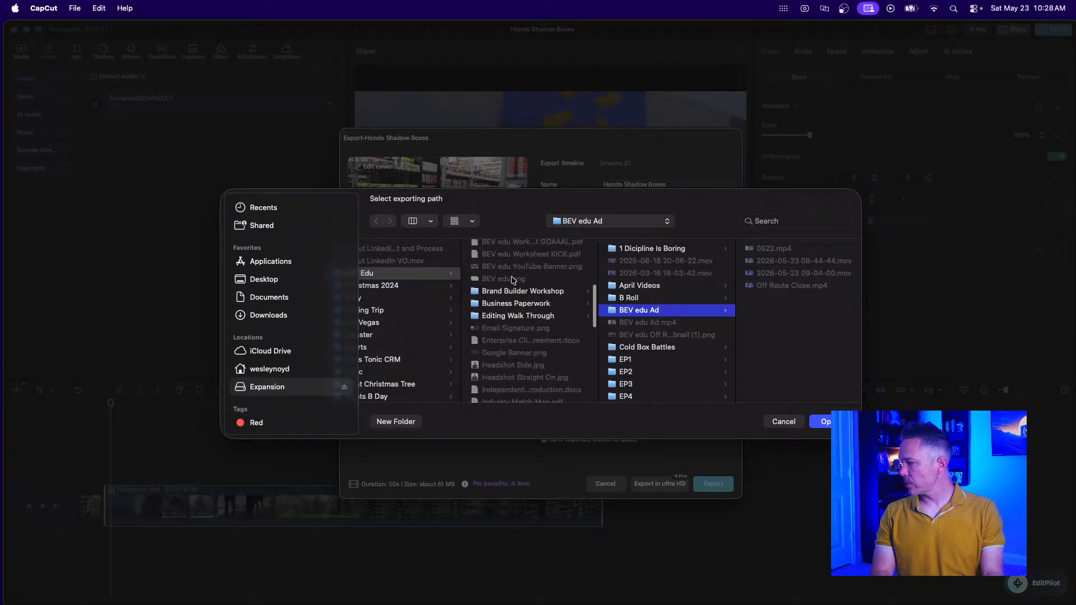
pyautogui.scroll(-5, 514, 280)
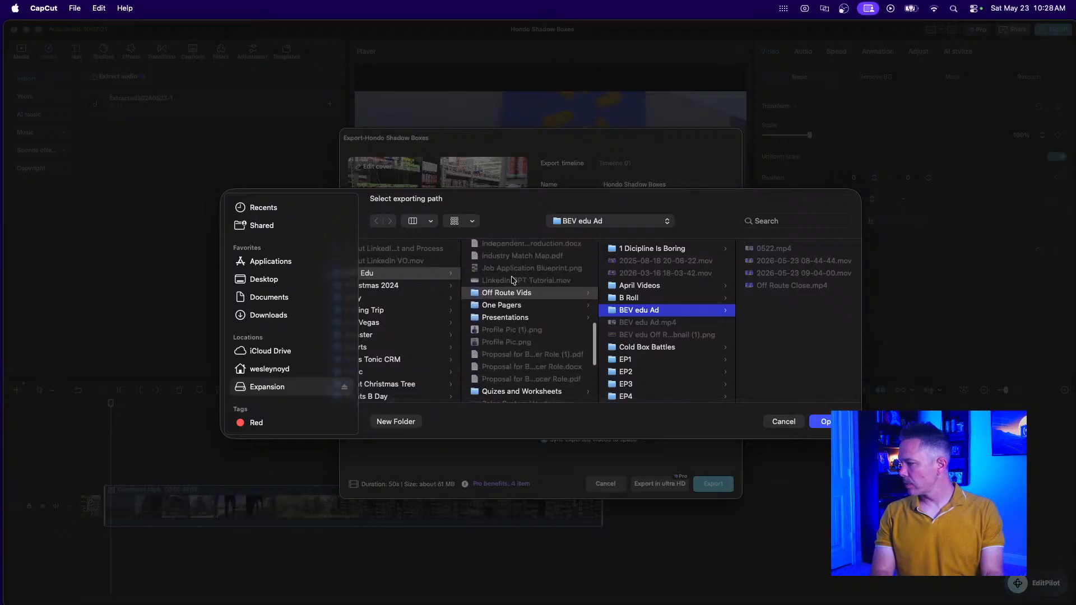
pyautogui.hscroll(-2, 418, 308)
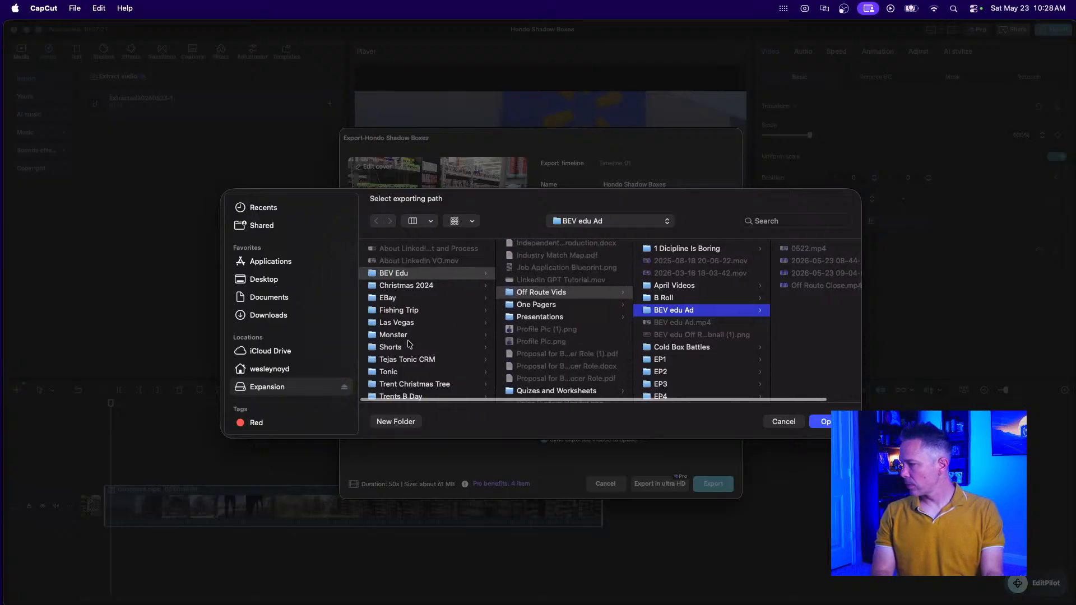
# Set the export folder to Shorts > Hondo Boxes and restart the export.
pyautogui.click(391, 347)
pyautogui.scroll(-10, 566, 313)
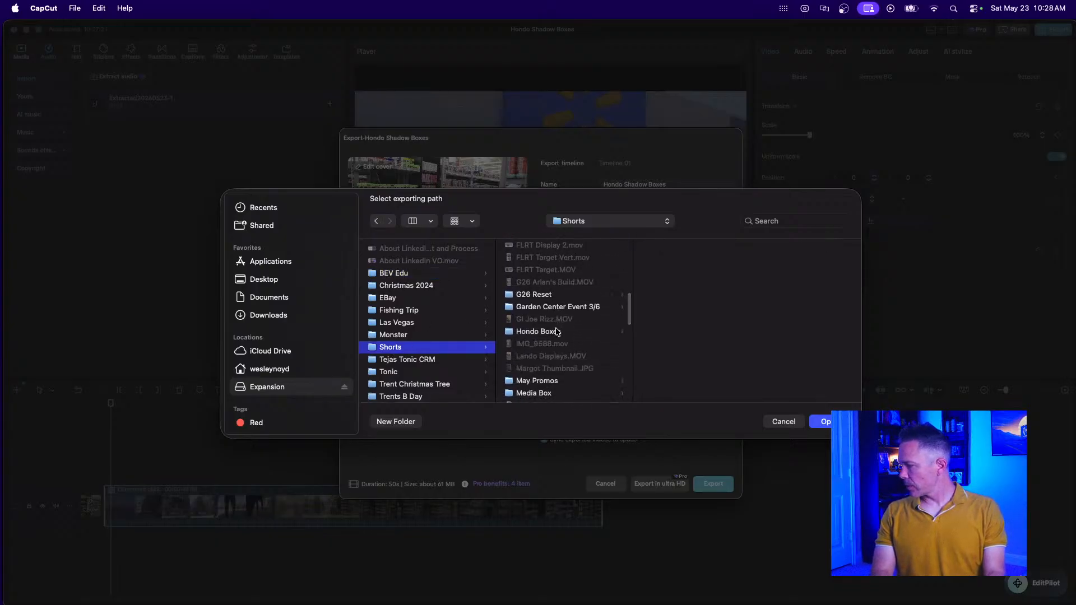
pyautogui.click(556, 332)
pyautogui.click(822, 422)
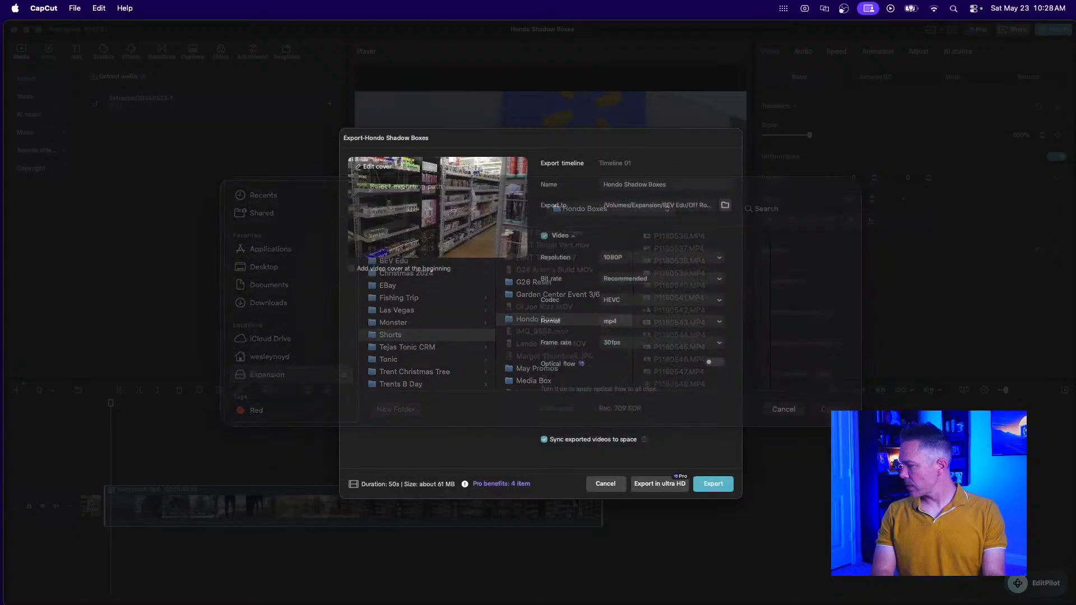
pyautogui.click(714, 484)
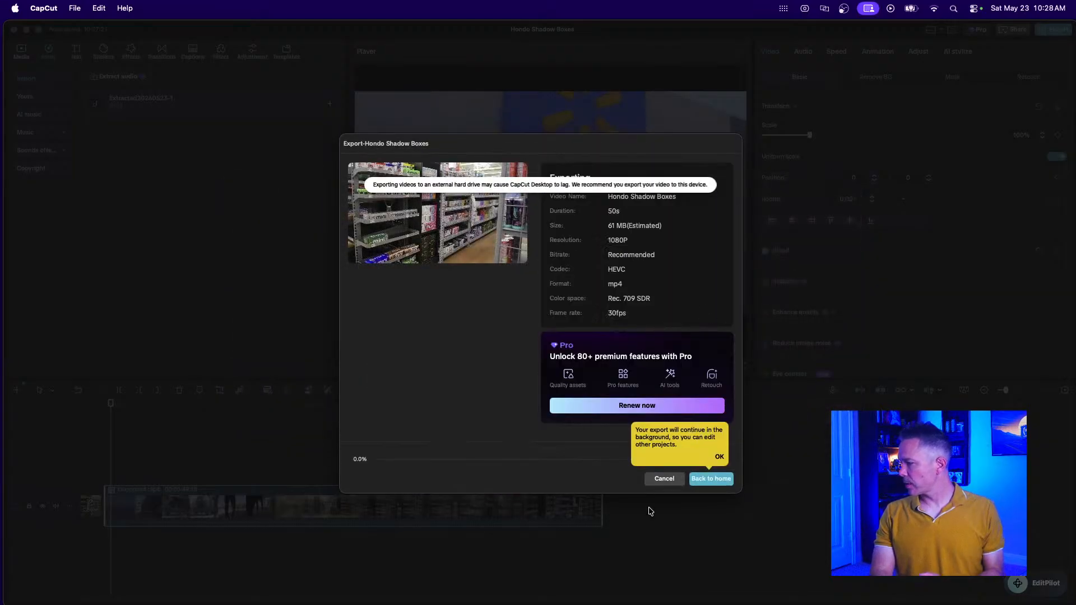